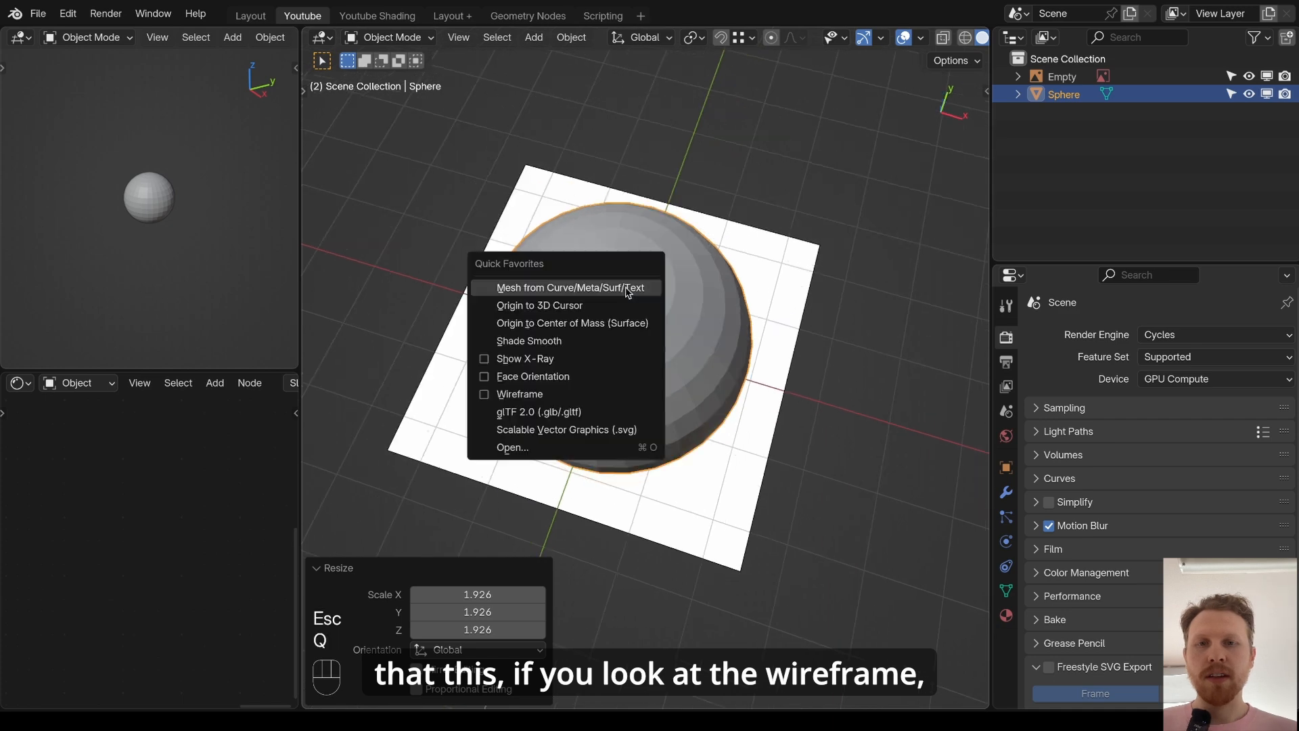
# - Show the sphere's wireframe and rotate the sphere 90° around the X axis so its pole points along Y
pyautogui.click(569, 394)
pyautogui.moveTo(569, 399); pyautogui.dragTo(607, 279, button='middle')
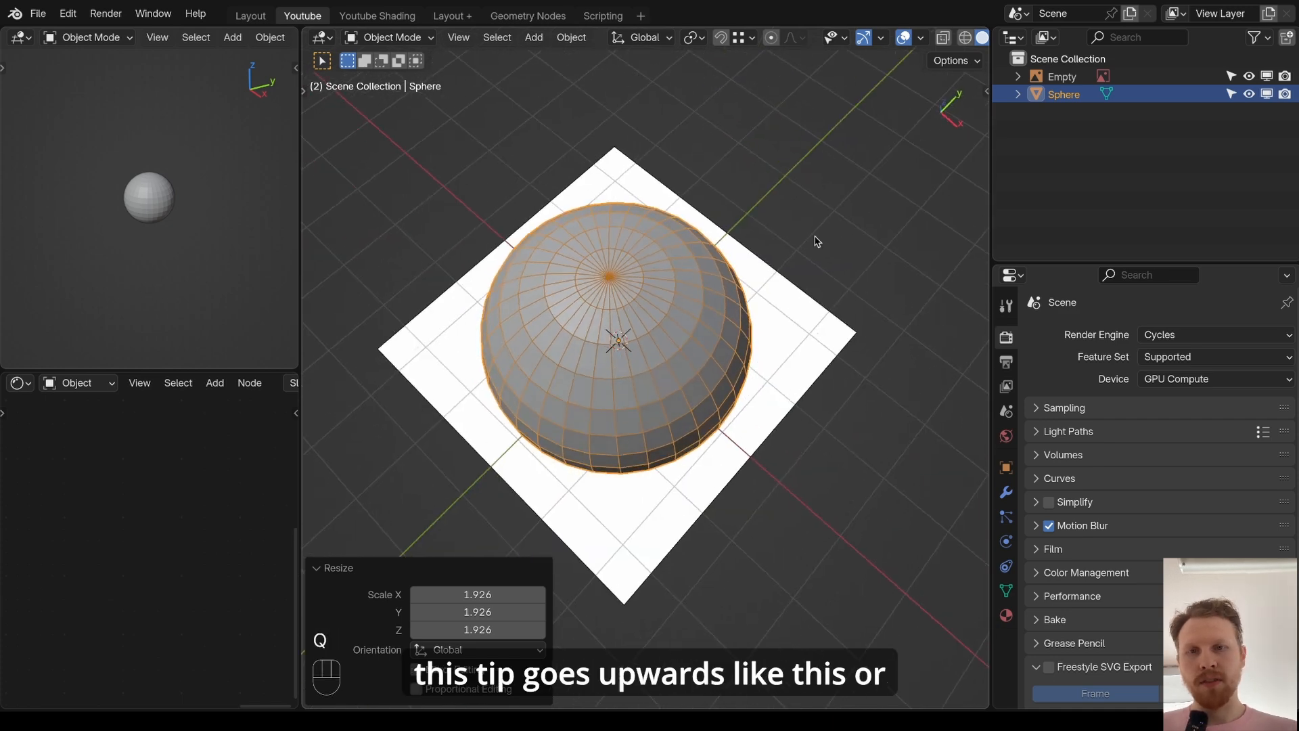
pyautogui.press('r')
pyautogui.press('x')
pyautogui.press('9')
pyautogui.press('0')
pyautogui.press('Return')
pyautogui.moveTo(813, 232); pyautogui.dragTo(733, 372, button='middle')
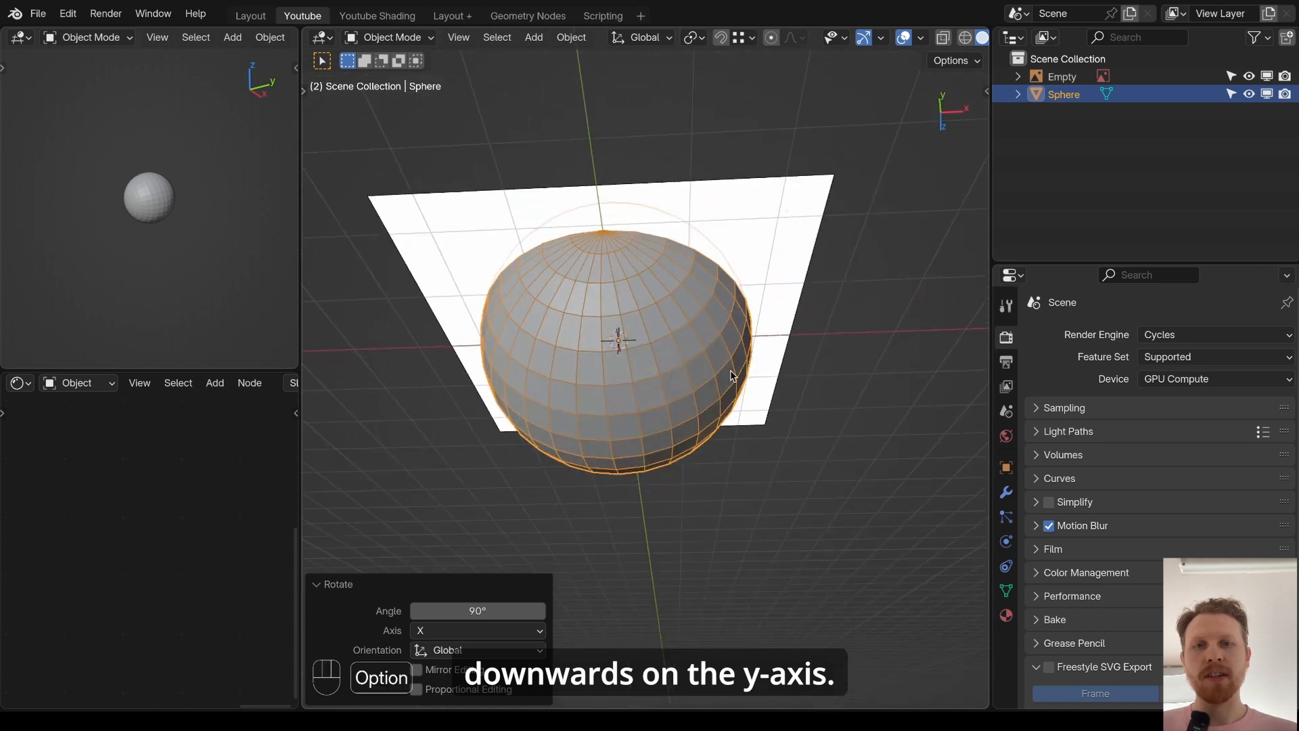
# - Apply Shade Smooth to the sphere
pyautogui.press('space')
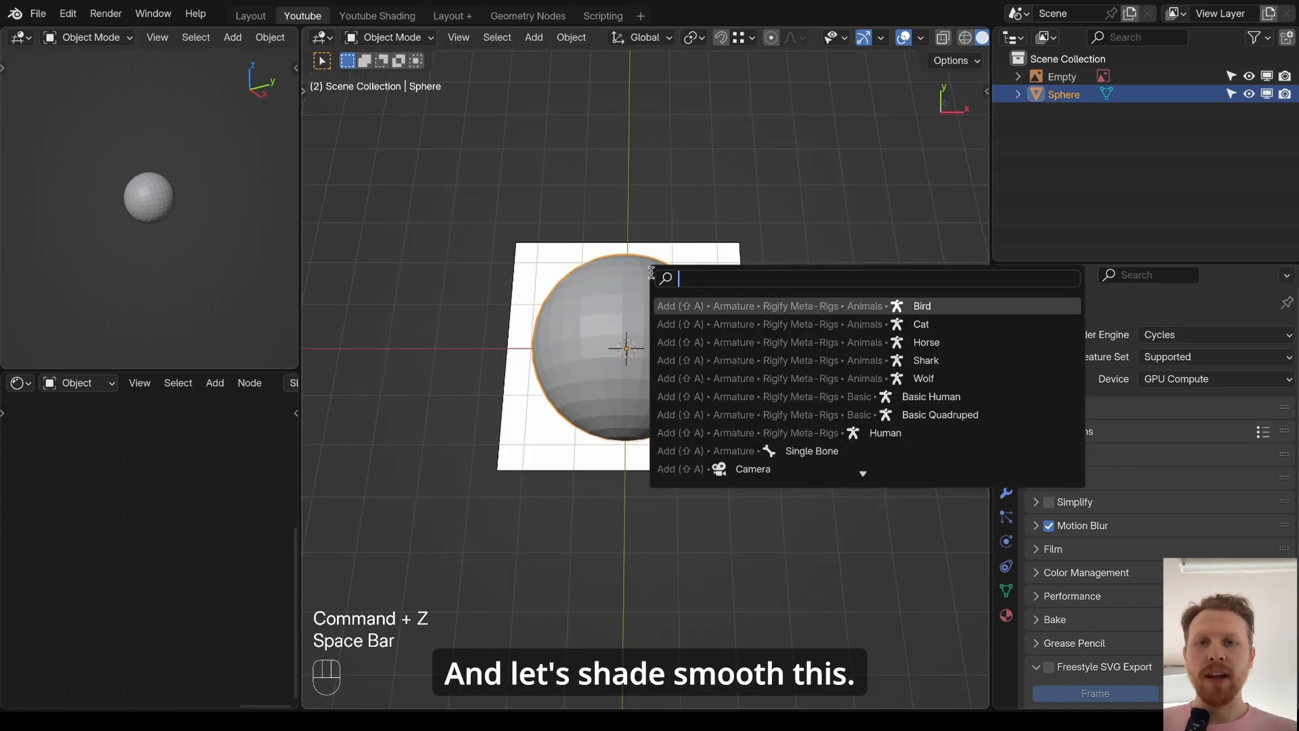
pyautogui.write('smooth')
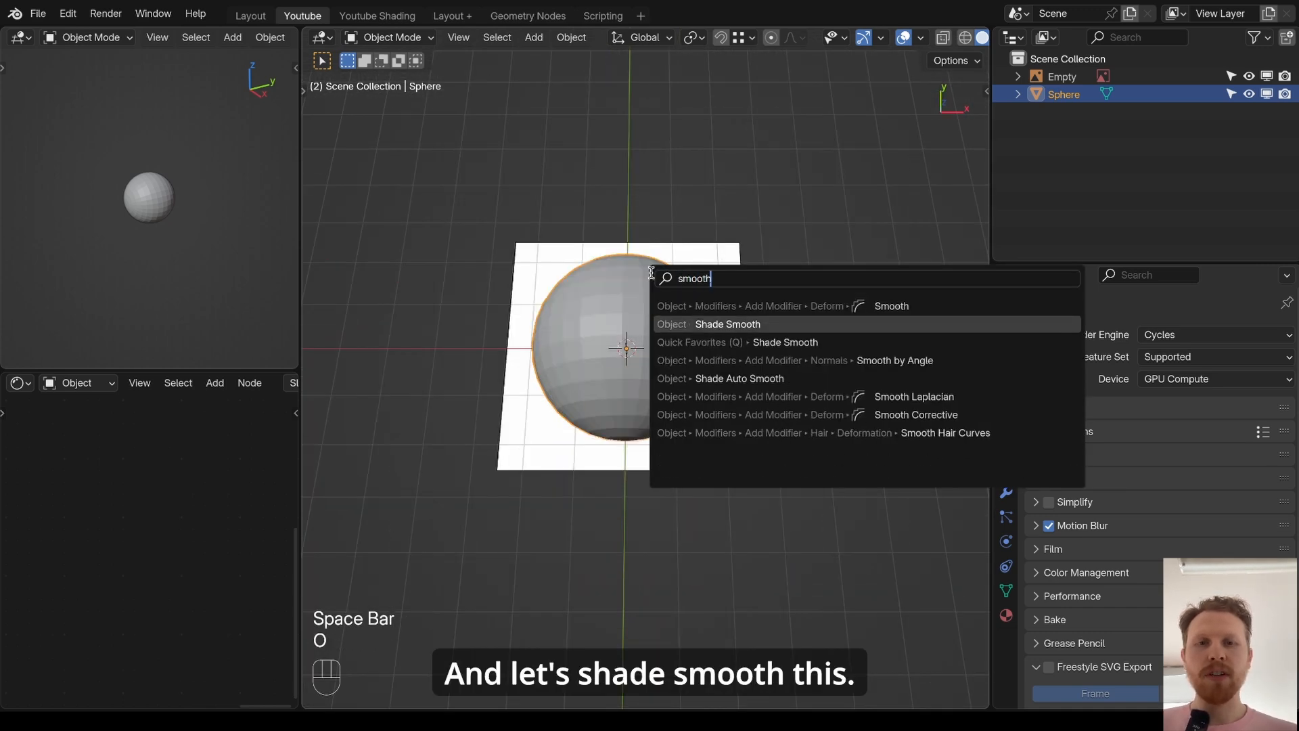
pyautogui.click(744, 325)
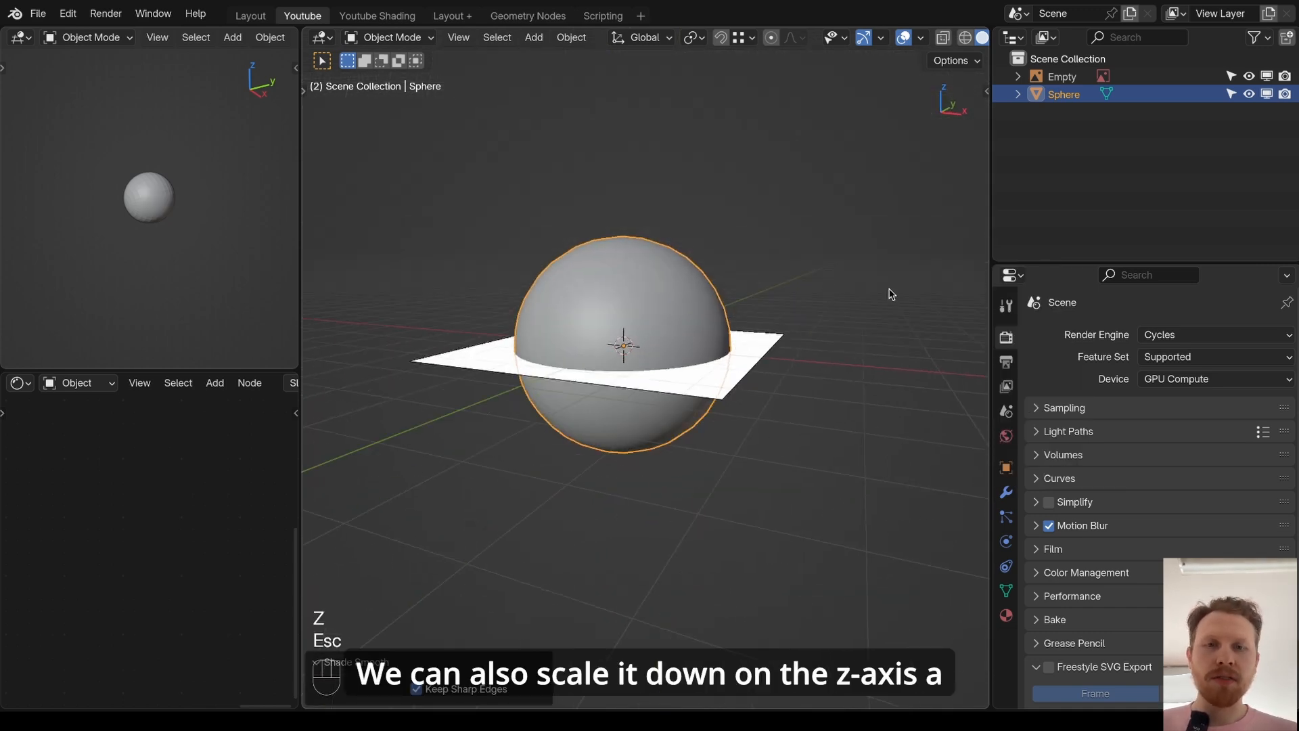
# - Flatten the sphere by scaling it along the Z axis to about 0.56
pyautogui.moveTo(892, 293); pyautogui.dragTo(917, 322, button='middle')
pyautogui.press('s')
pyautogui.press('z')
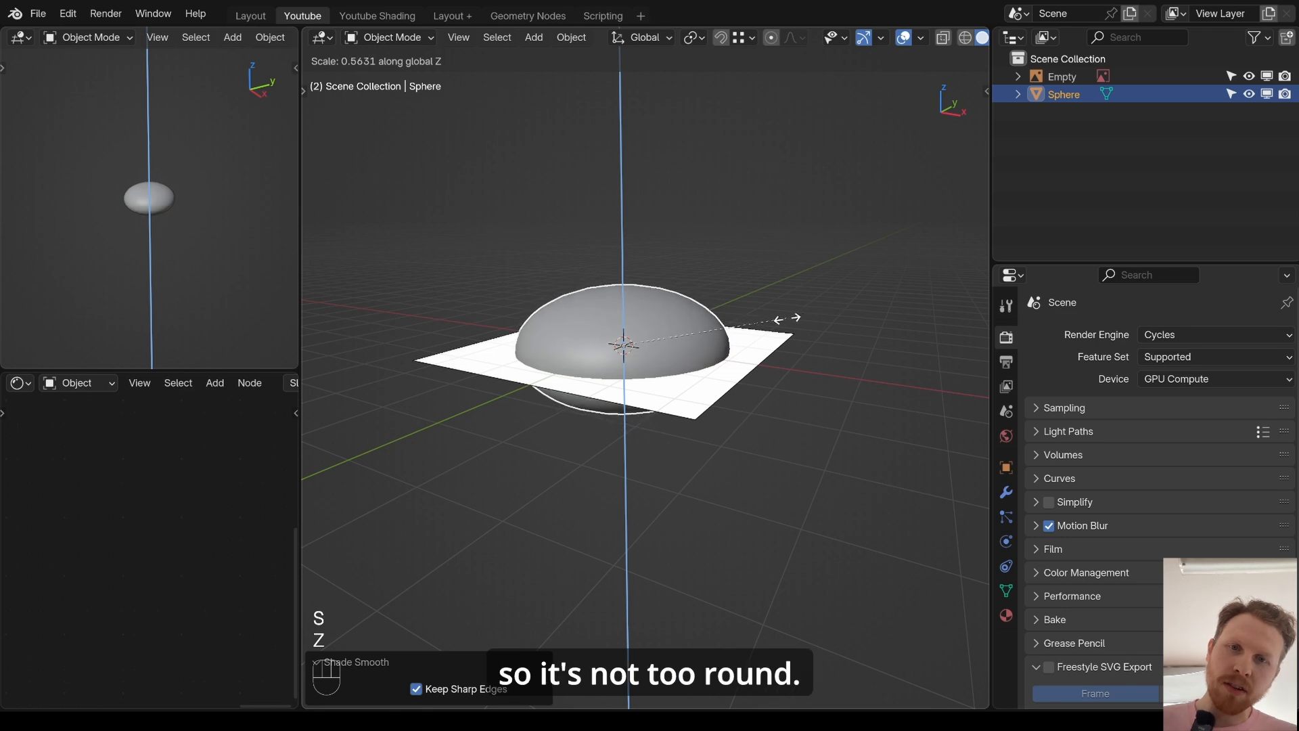
pyautogui.click(787, 318)
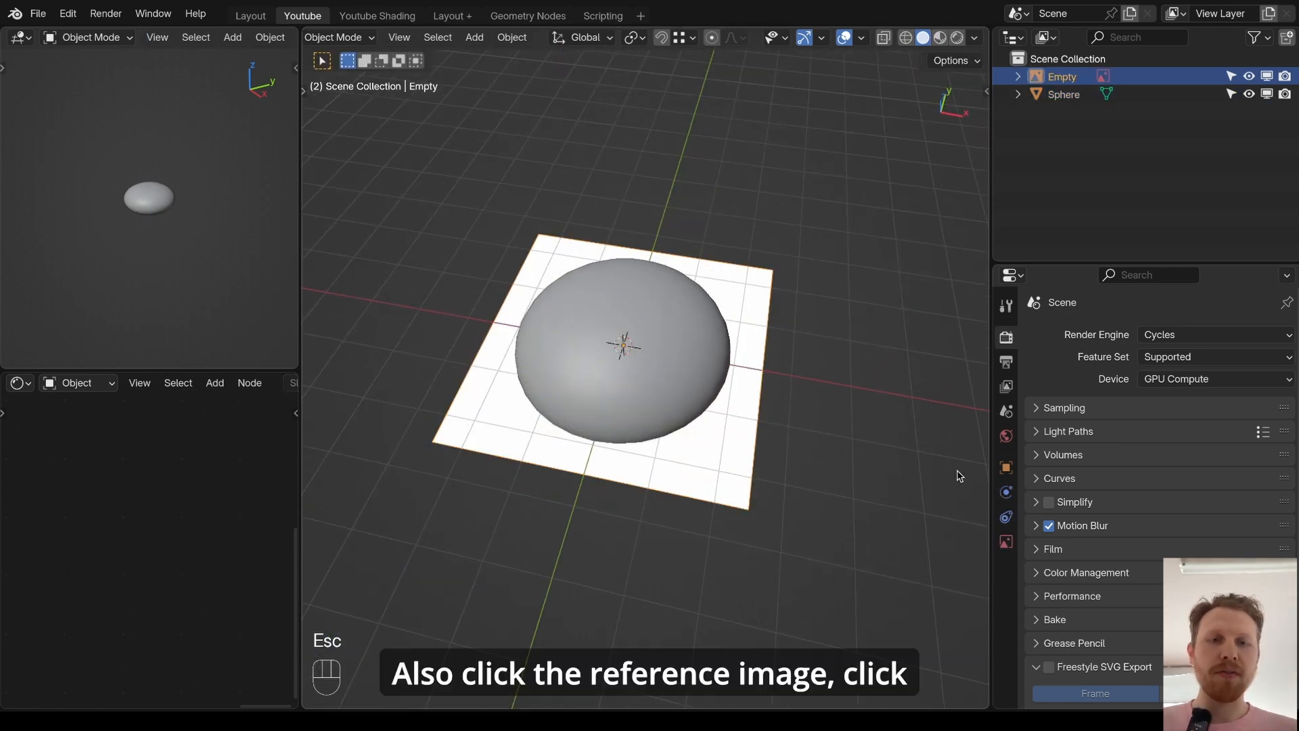
# - Set the emoji reference image's depth to Front and its opacity to 0.25
pyautogui.click(1006, 544)
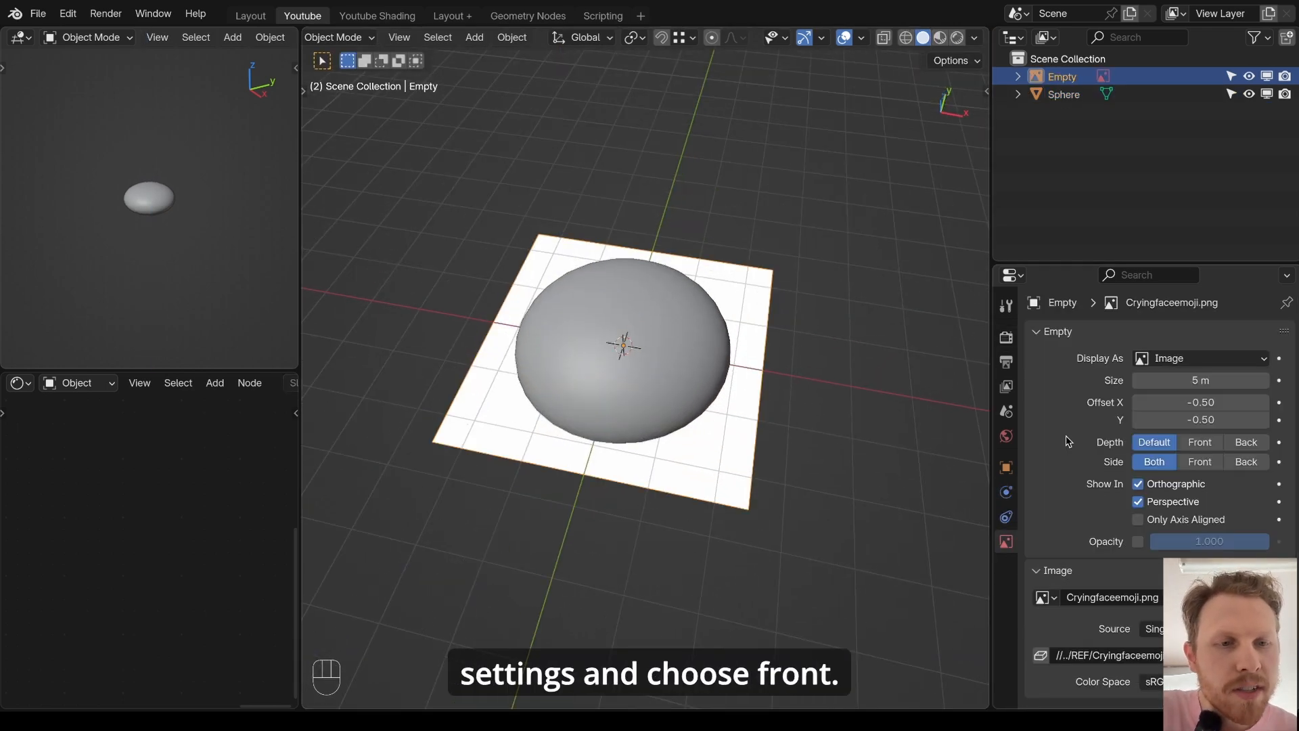
pyautogui.click(1200, 442)
pyautogui.press('KP_7')
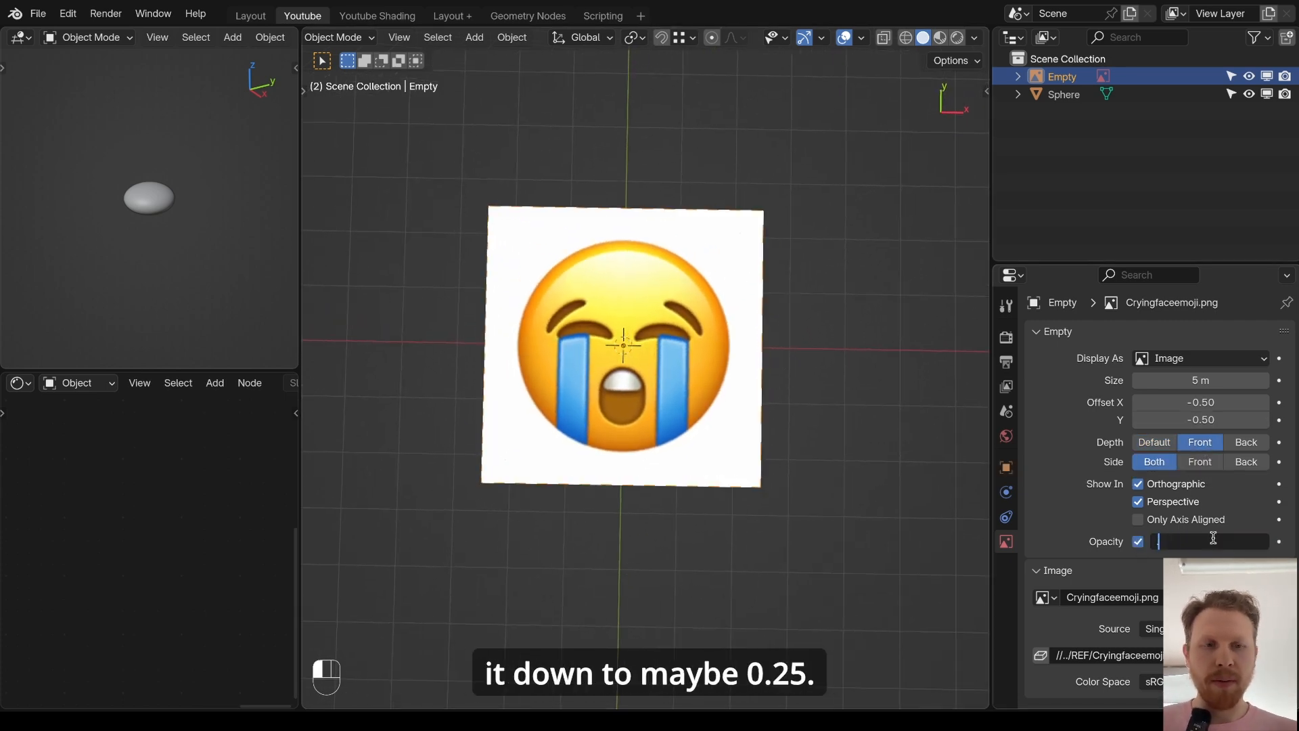
pyautogui.write('0.25')
pyautogui.press('Return')
pyautogui.moveTo(696, 329); pyautogui.dragTo(725, 309, button='middle')
pyautogui.click(688, 351)
pyautogui.press('Tab')
pyautogui.scroll(2, 707, 298)
pyautogui.press('3')
pyautogui.click(669, 253)
pyautogui.press('g')
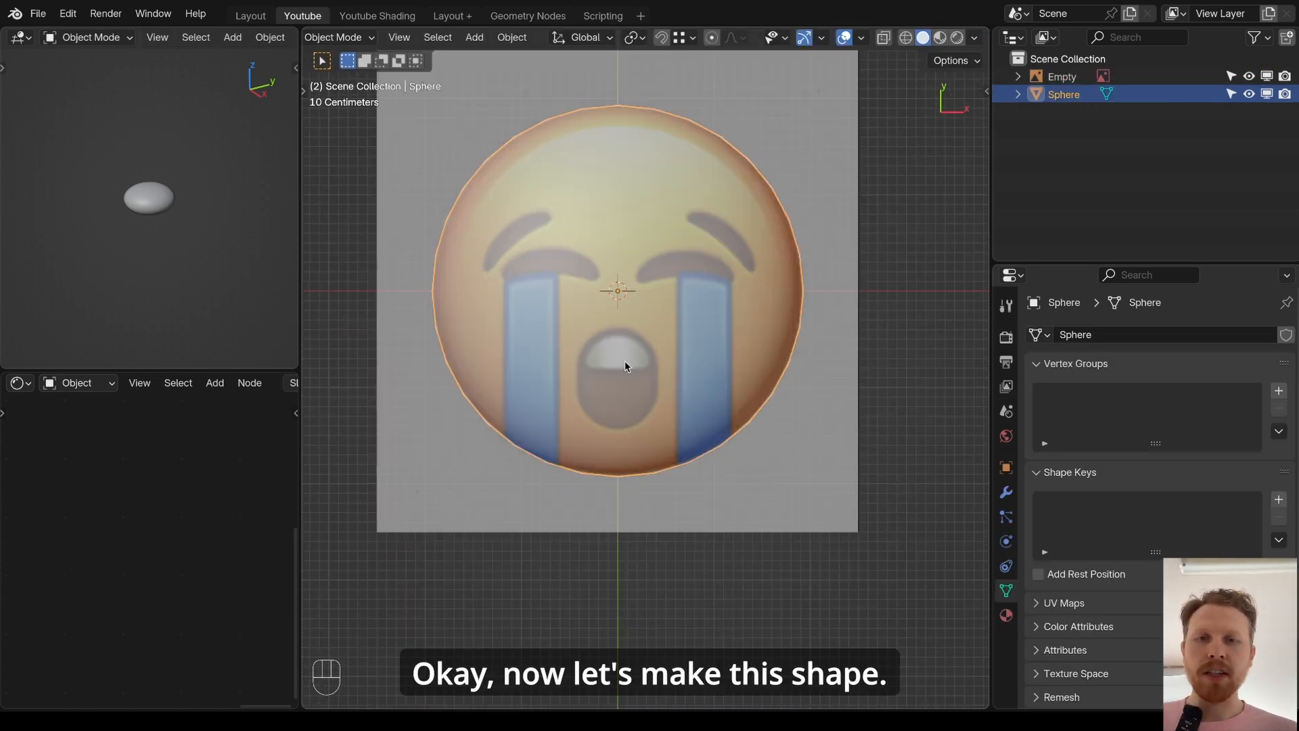
# - Add a second UV sphere for the mouth and scale it down to about 0.51
pyautogui.hotkey('shift', 'a')
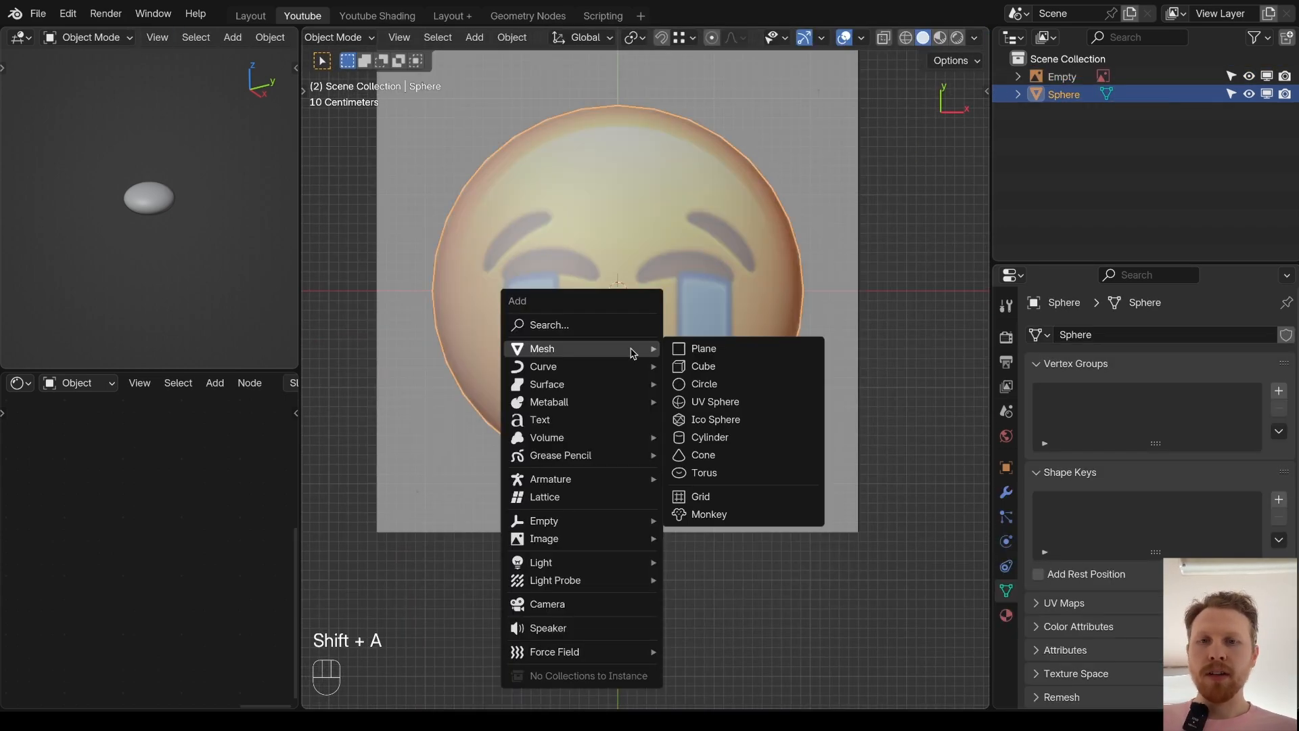
pyautogui.click(711, 397)
pyautogui.press('s')
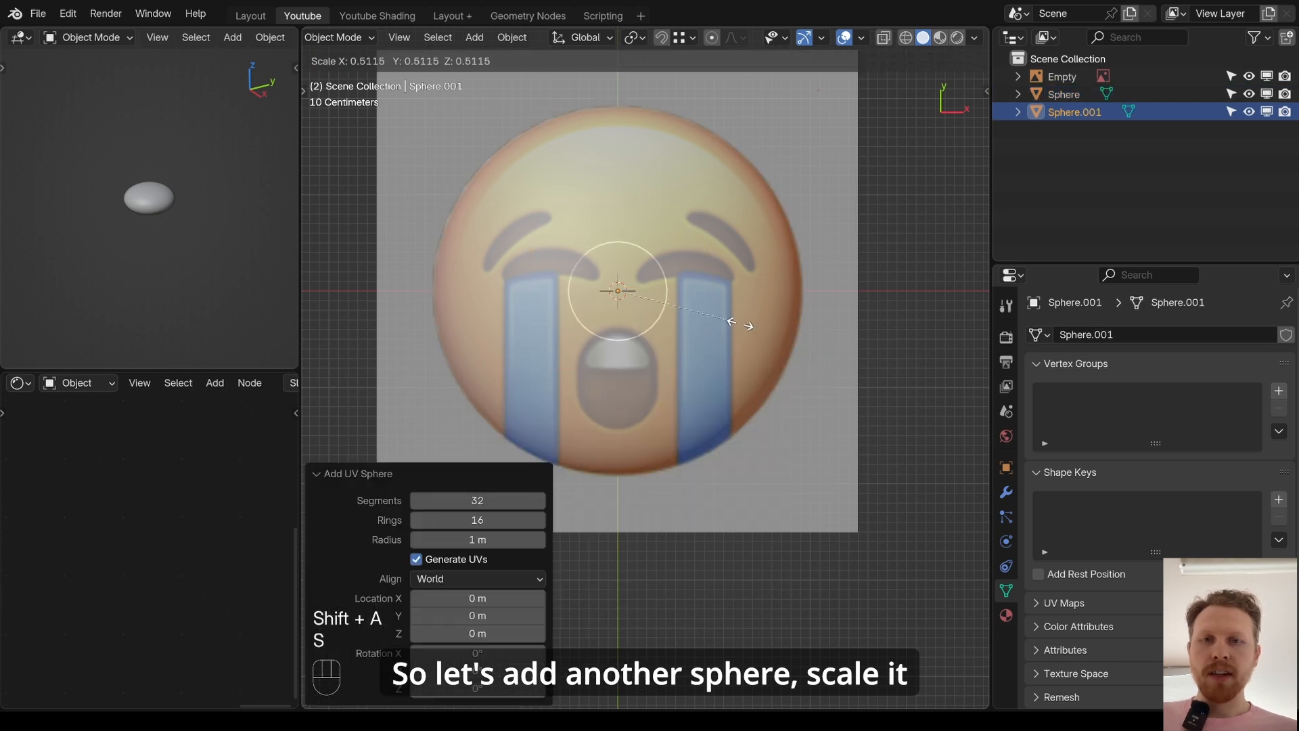
pyautogui.click(740, 326)
# - Move the small sphere along Y onto the reference mouth and scale it by about 0.857 to match the mouth's width
pyautogui.press('g')
pyautogui.press('y')
pyautogui.click(739, 427)
pyautogui.scroll(2, 740, 426)
pyautogui.press('s')
pyautogui.click(722, 408)
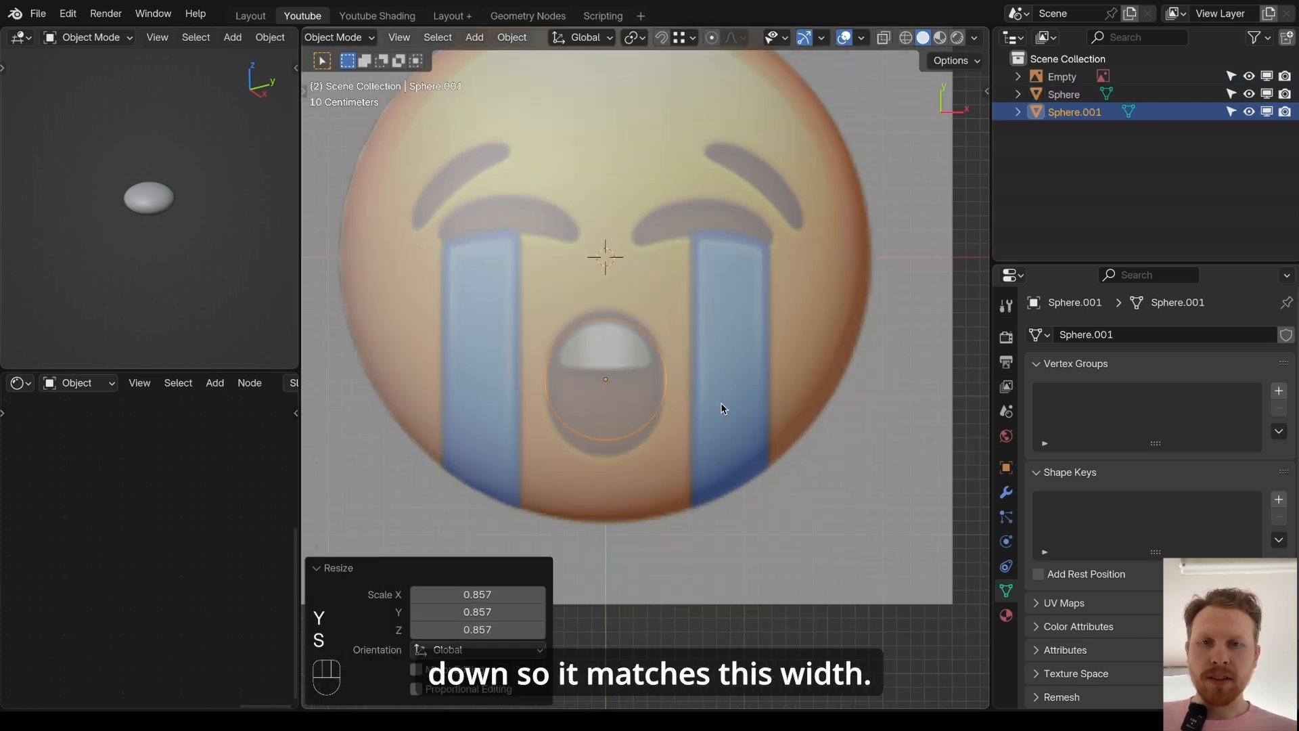
pyautogui.keyDown('shift'); pyautogui.moveTo(722, 409); pyautogui.dragTo(746, 328, button='middle'); pyautogui.keyUp('shift')
pyautogui.scroll(4, 745, 328)
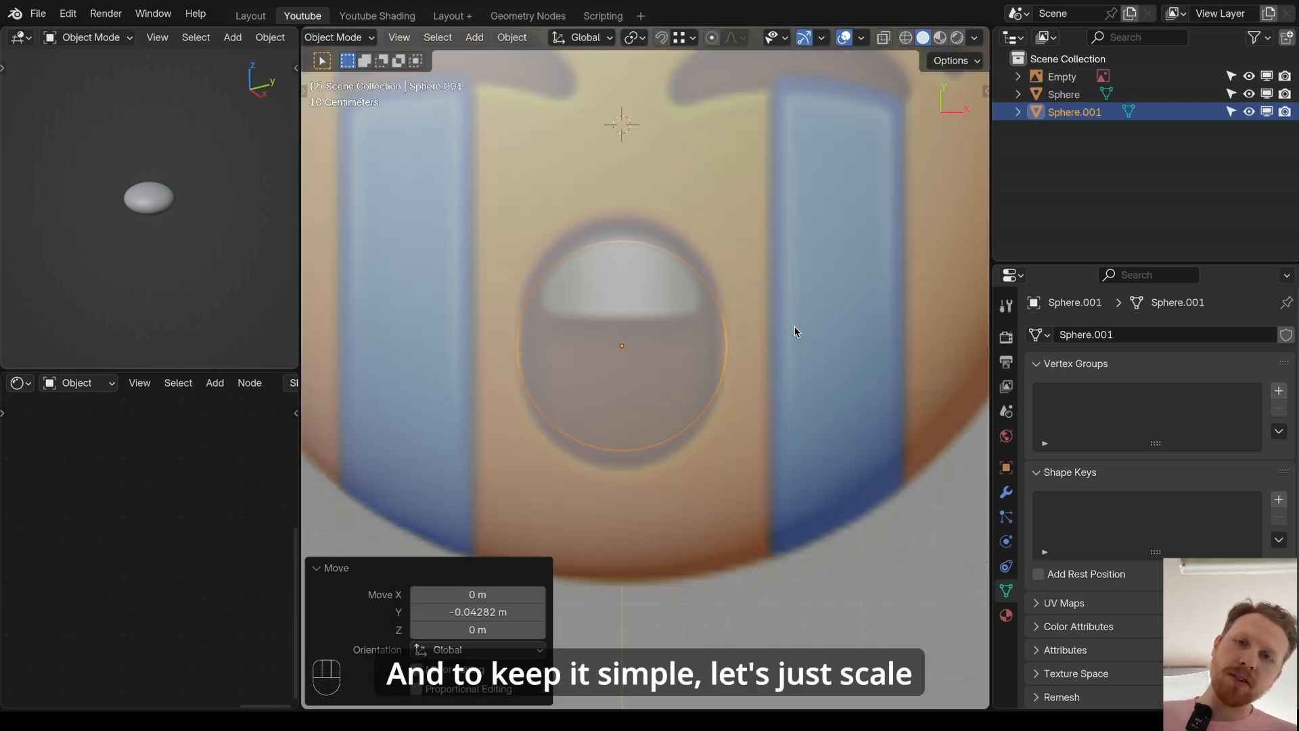
# - Stretch the small sphere along Y by about 1.22 into an oval matching the reference mouth
pyautogui.press('s')
pyautogui.press('y')
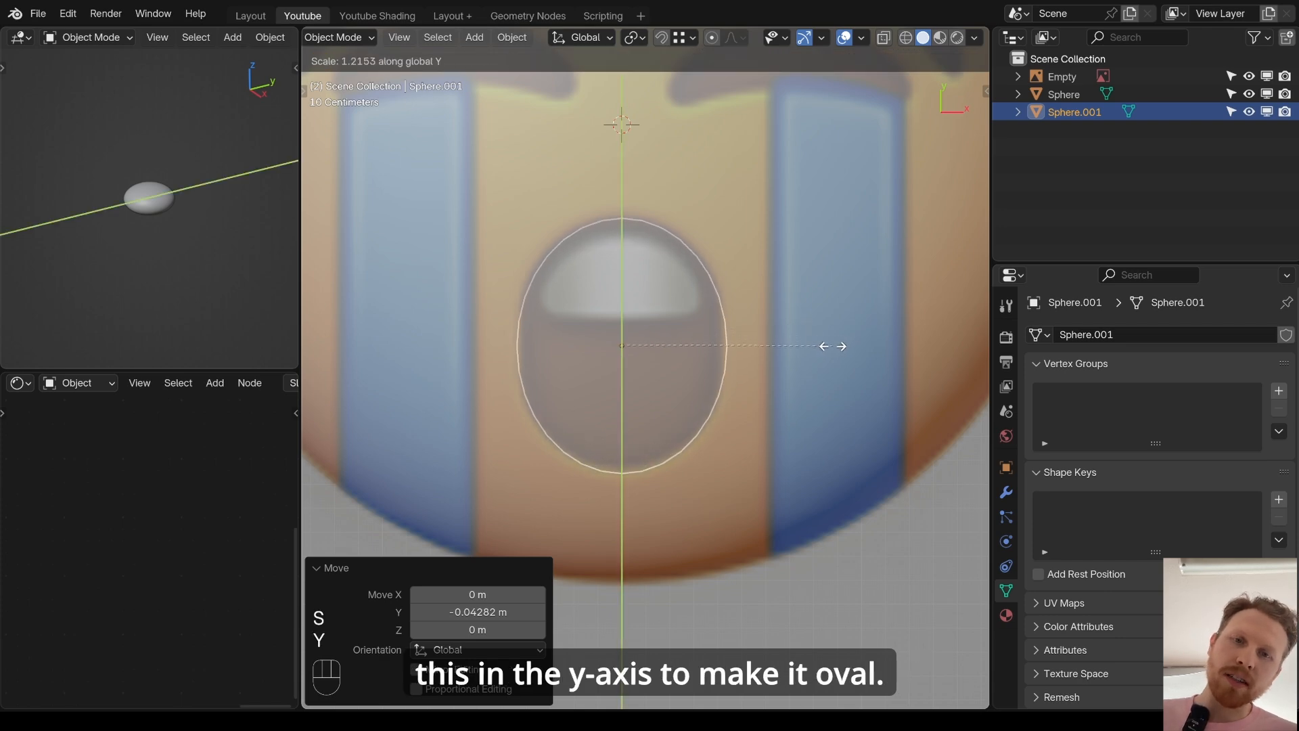
pyautogui.click(832, 346)
# - Raise the mouth sphere about 0.81 m along Z and rotate it in side view to follow the large sphere's surface
pyautogui.moveTo(684, 319); pyautogui.dragTo(700, 302, button='middle')
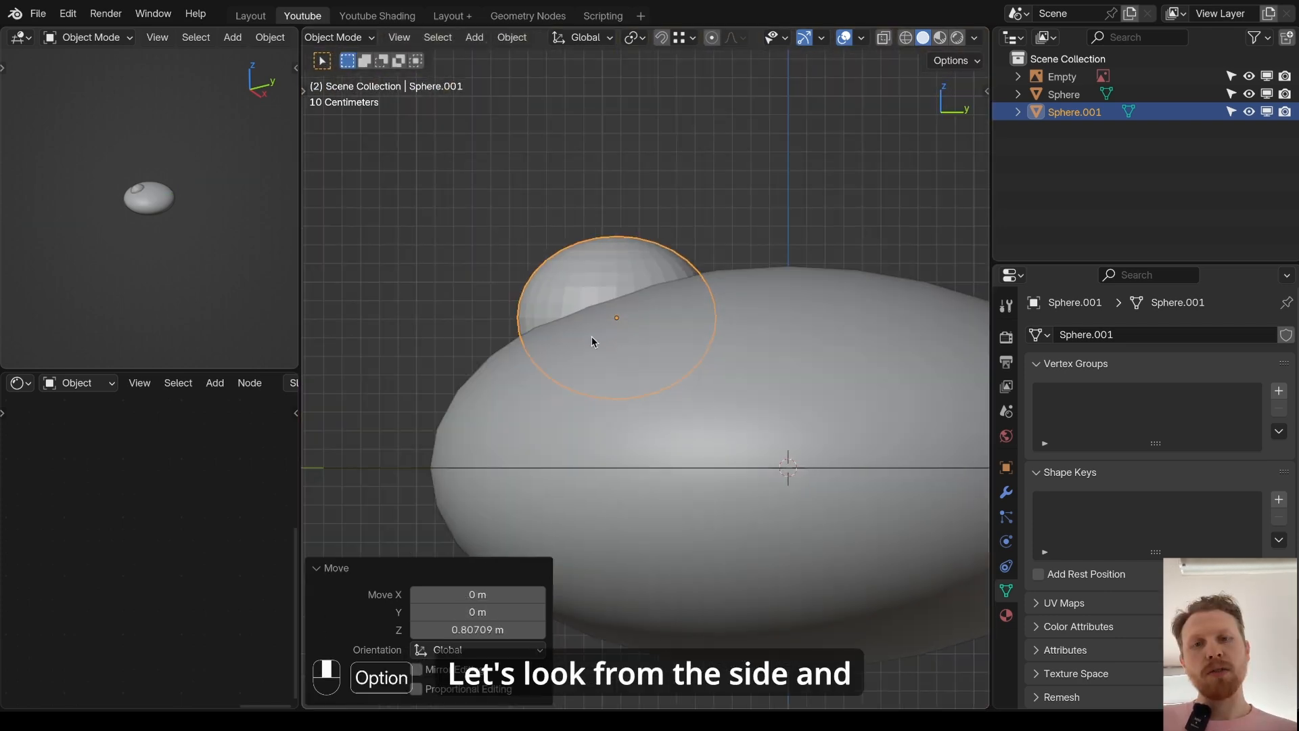
pyautogui.scroll(3, 825, 265)
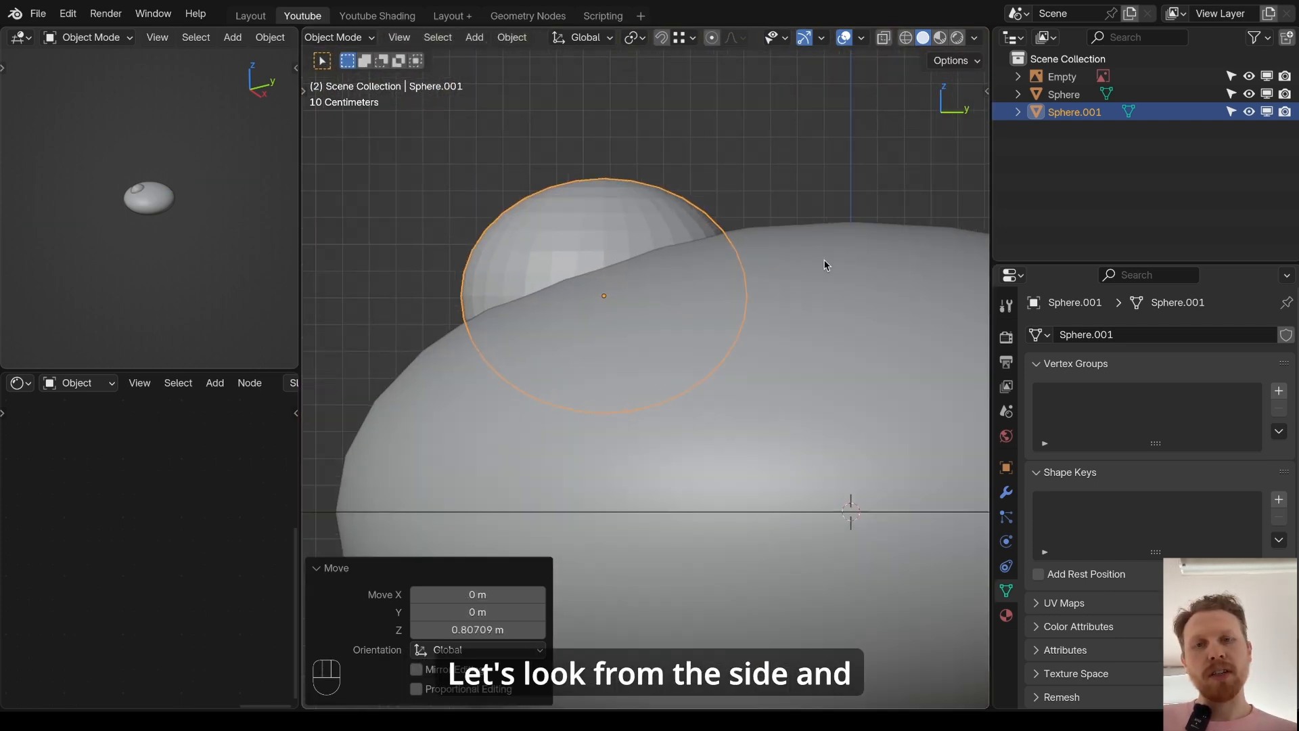
pyautogui.press('r')
pyautogui.click(815, 204)
pyautogui.scroll(-2, 501, 329)
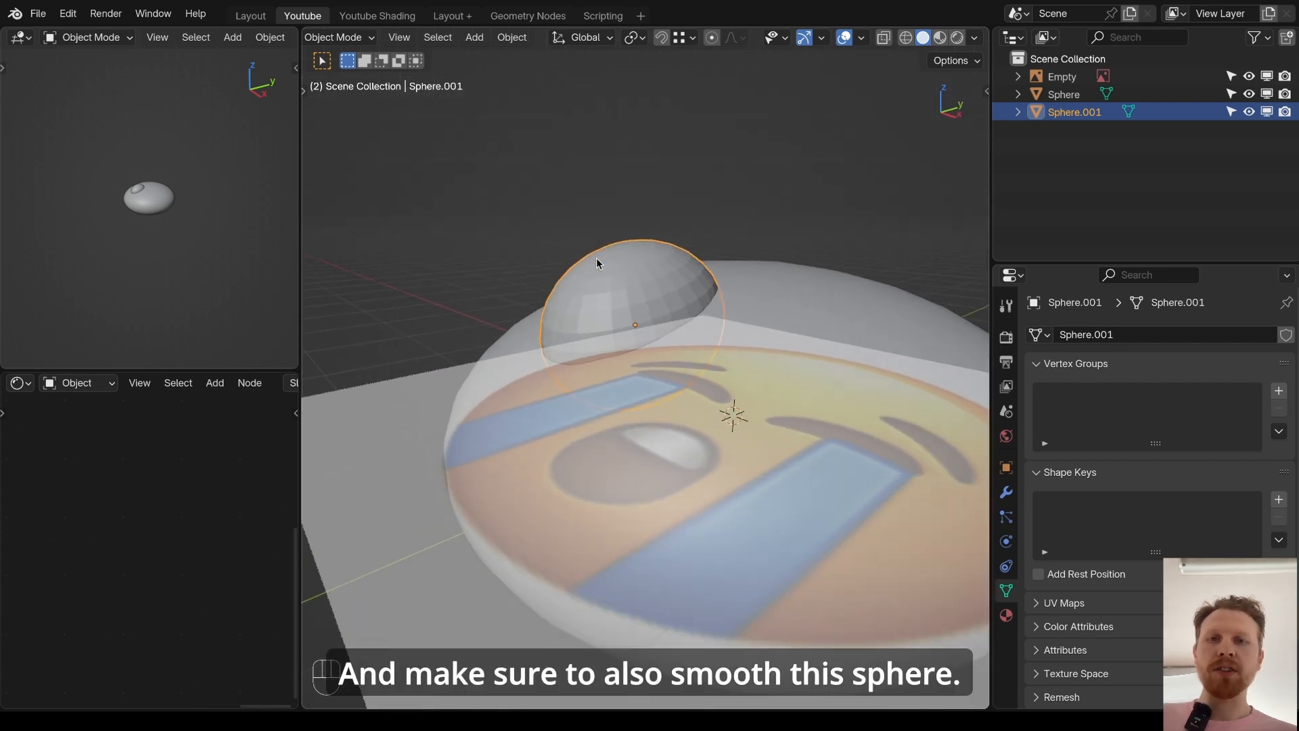
# - Apply Shade Smooth to the small mouth sphere
pyautogui.scroll(2, 609, 267)
pyautogui.press('space')
pyautogui.write('s')
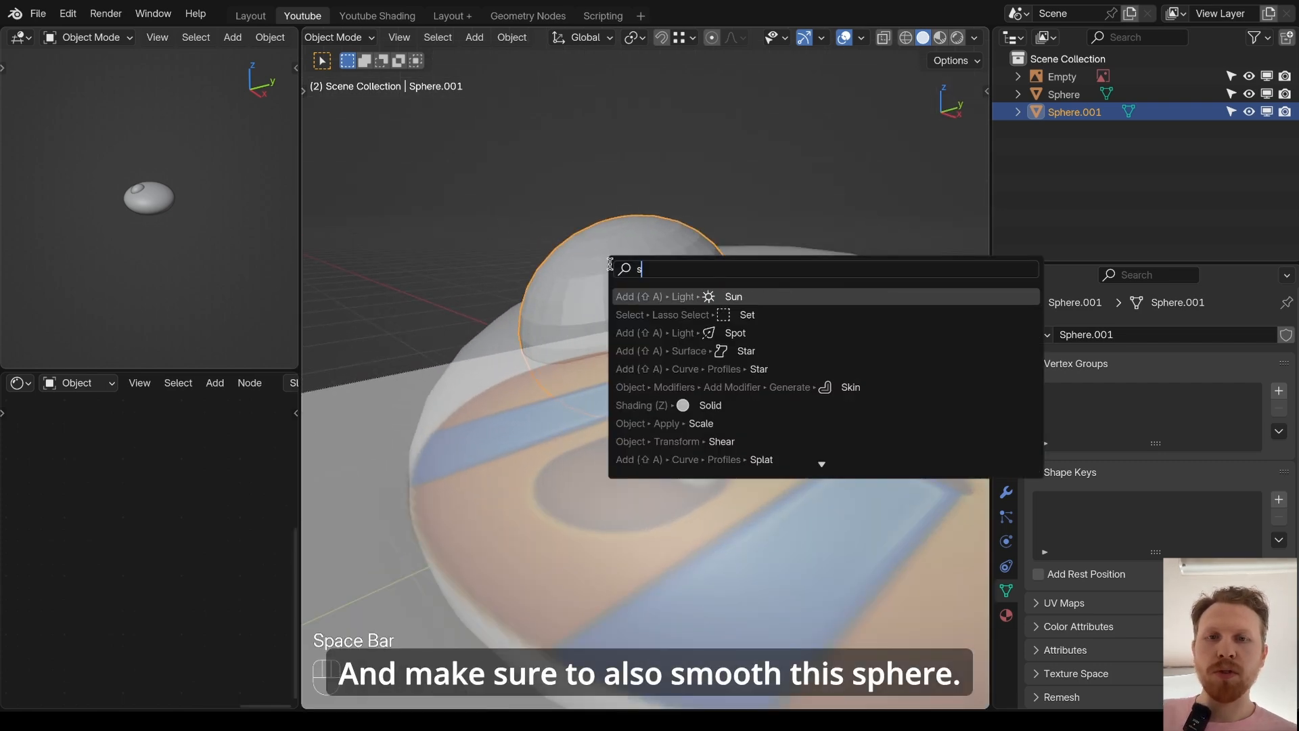
pyautogui.write('mooth')
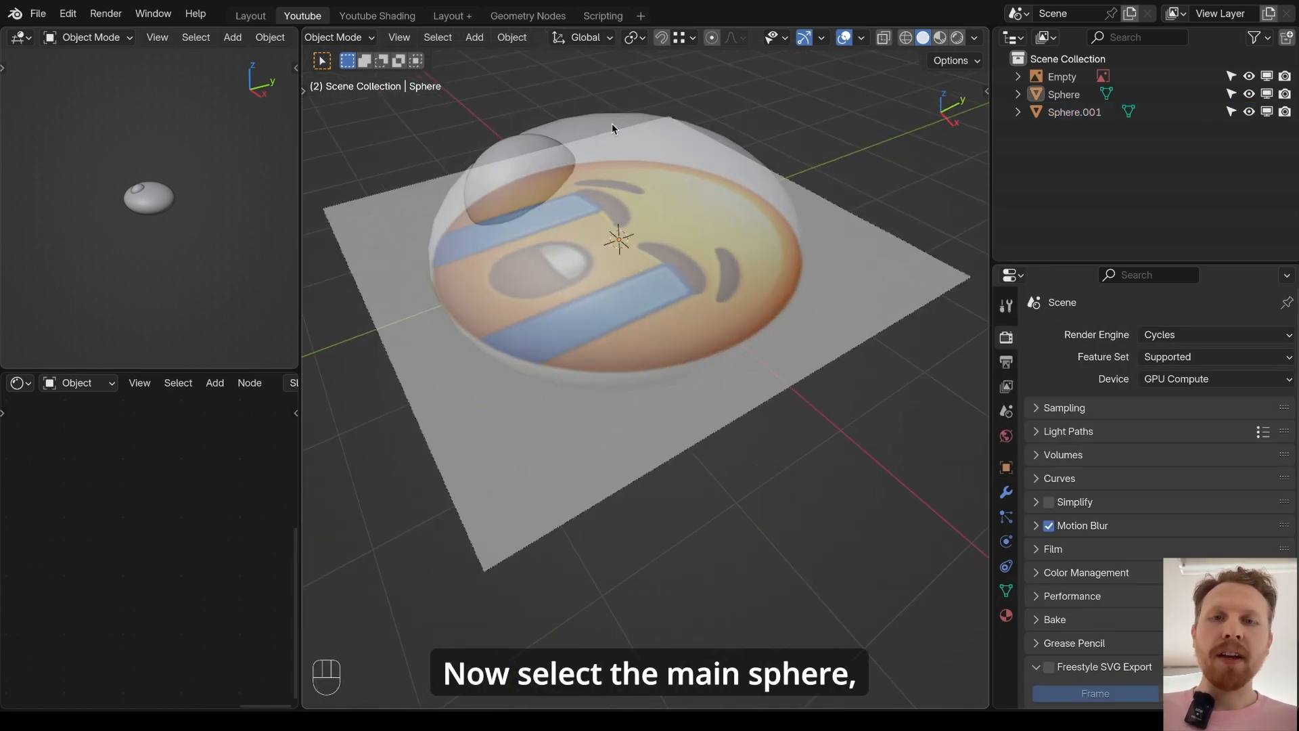
# - Add a Boolean modifier to the large sphere, using Difference with the Fast solver
pyautogui.click(612, 128)
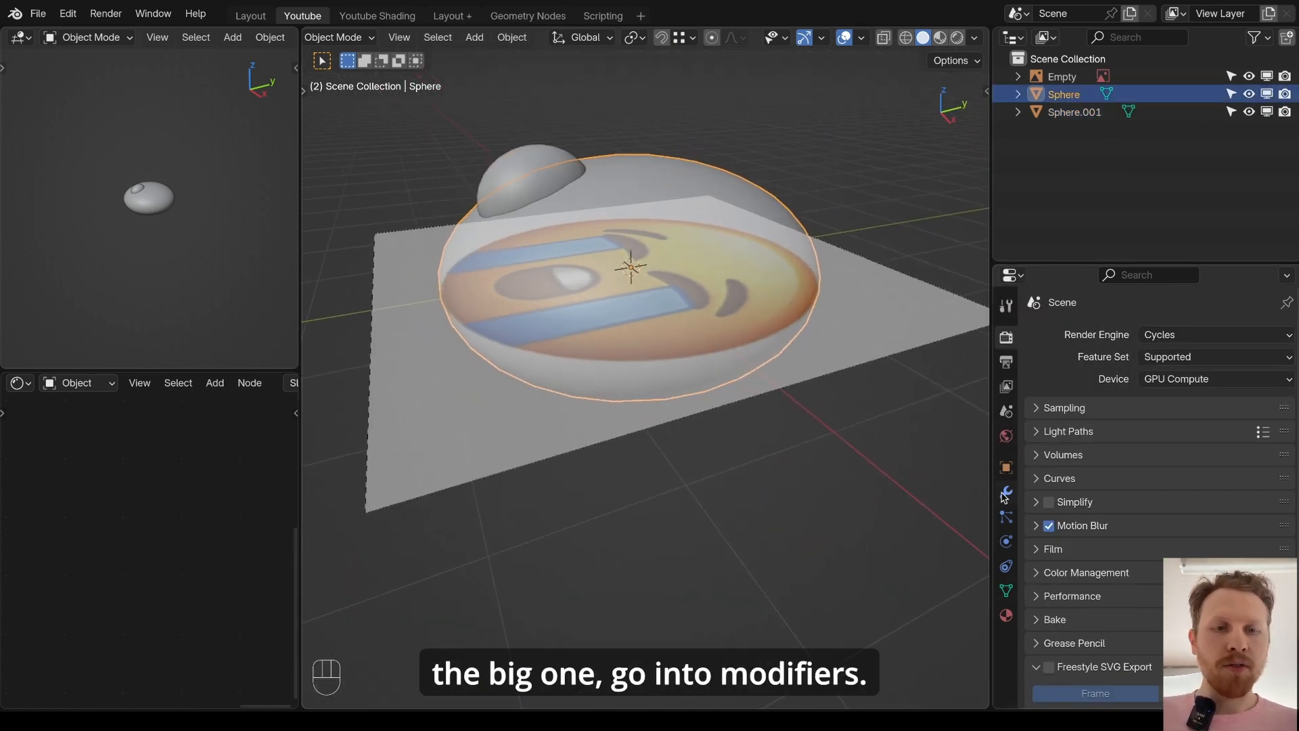
pyautogui.click(1006, 492)
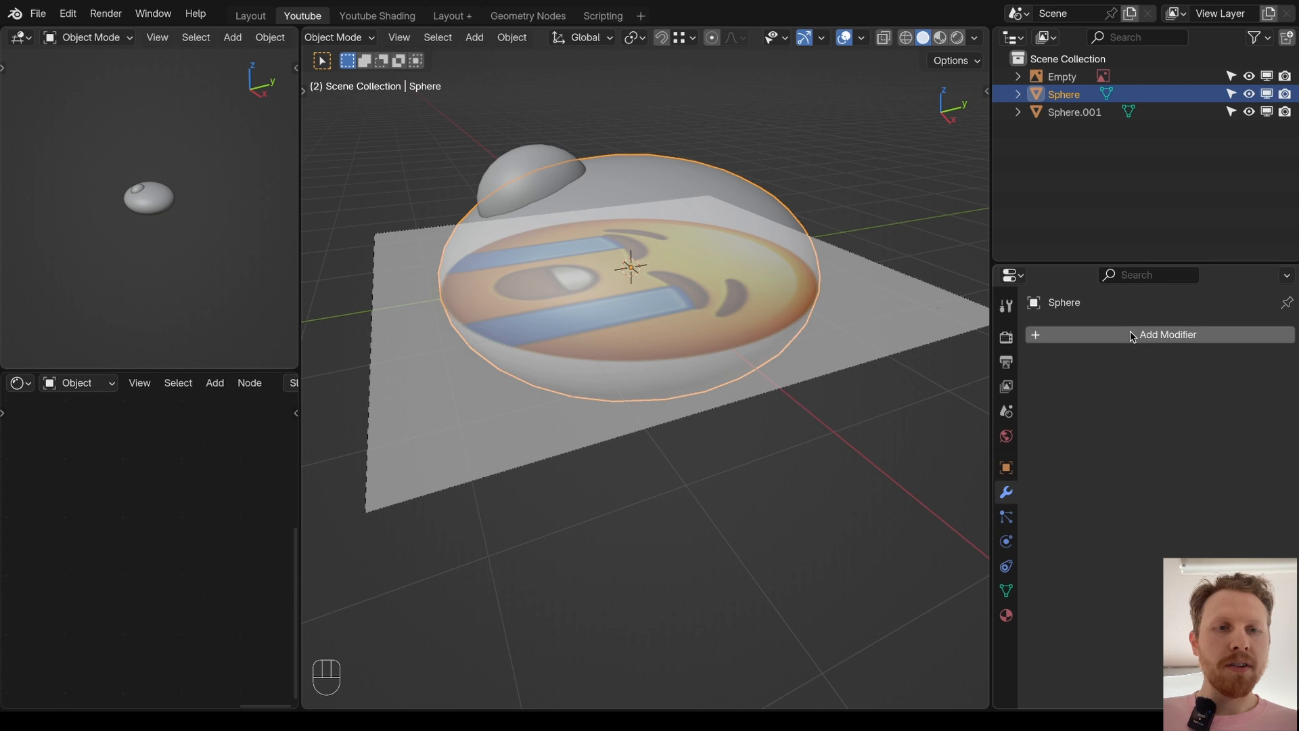
pyautogui.click(1130, 331)
pyautogui.write('bool')
pyautogui.press('Return')
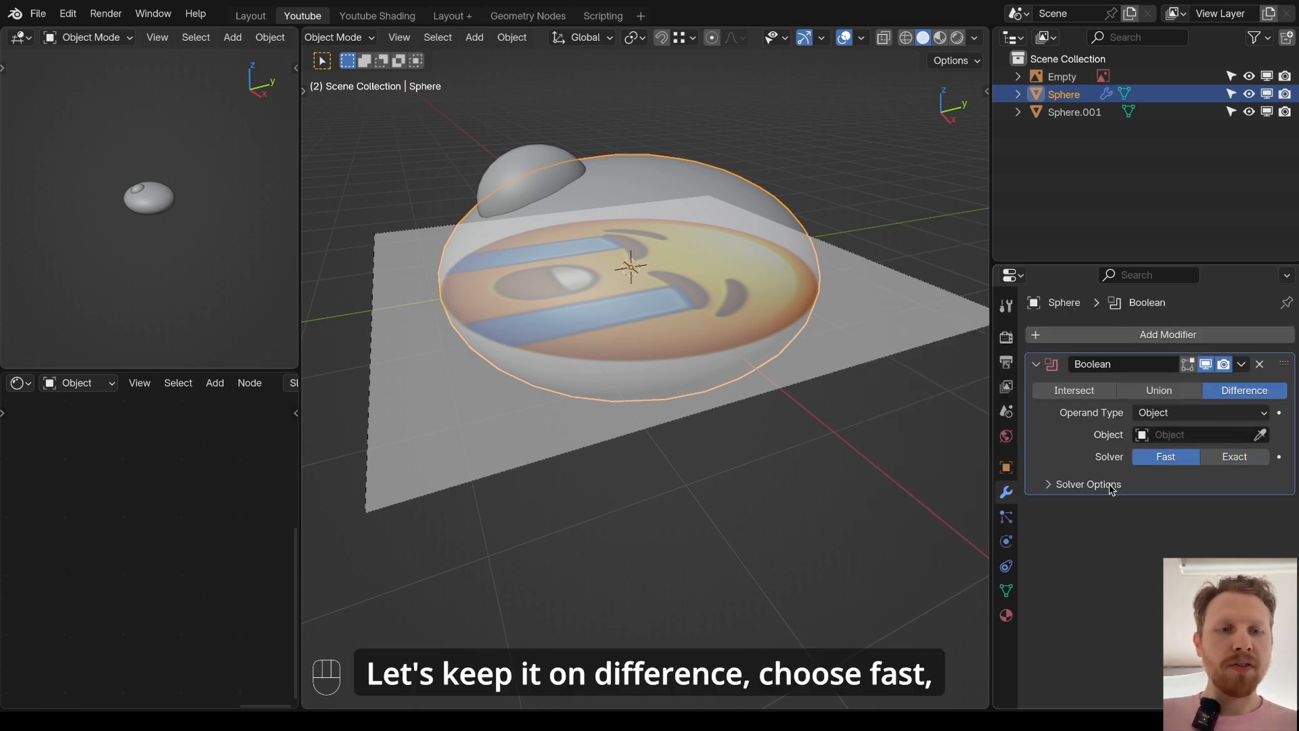
# - Set the Boolean's overlap threshold to 0 m and pick the small mouth sphere as its cutting object
pyautogui.click(1089, 485)
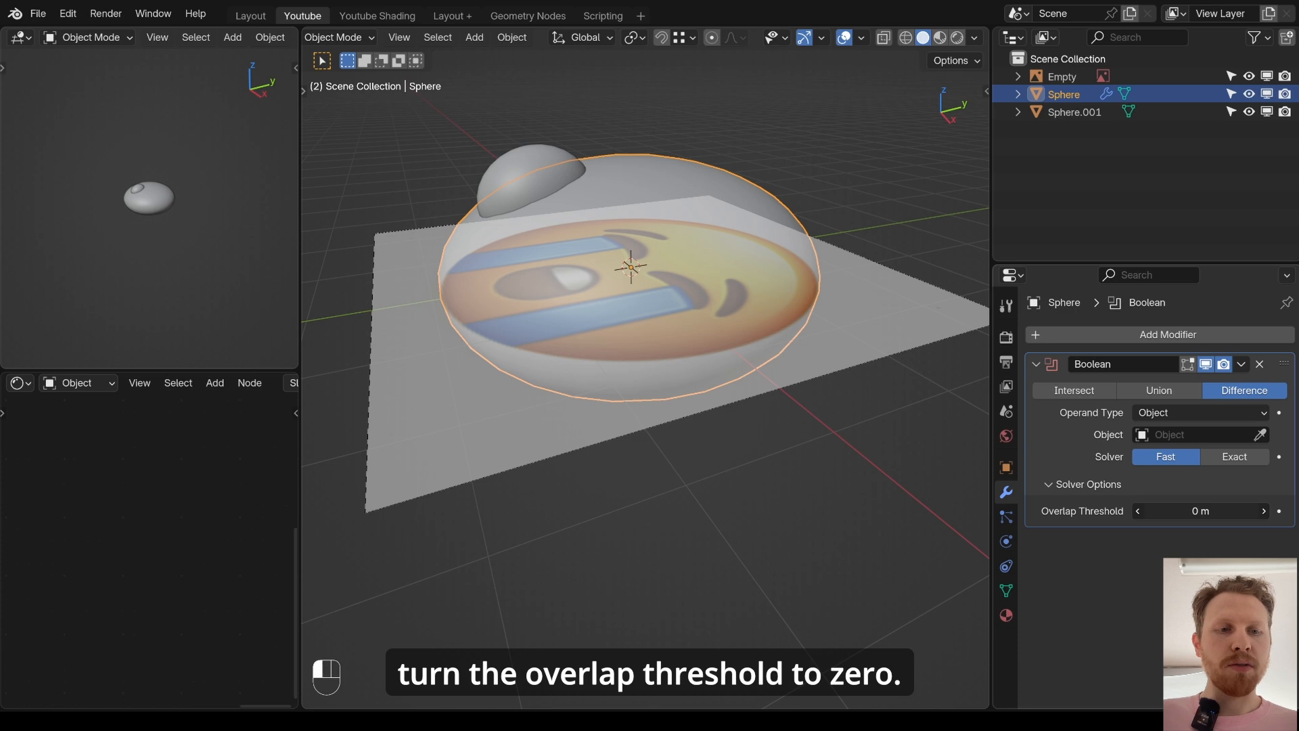
pyautogui.moveTo(1175, 507); pyautogui.dragTo(1151, 507)
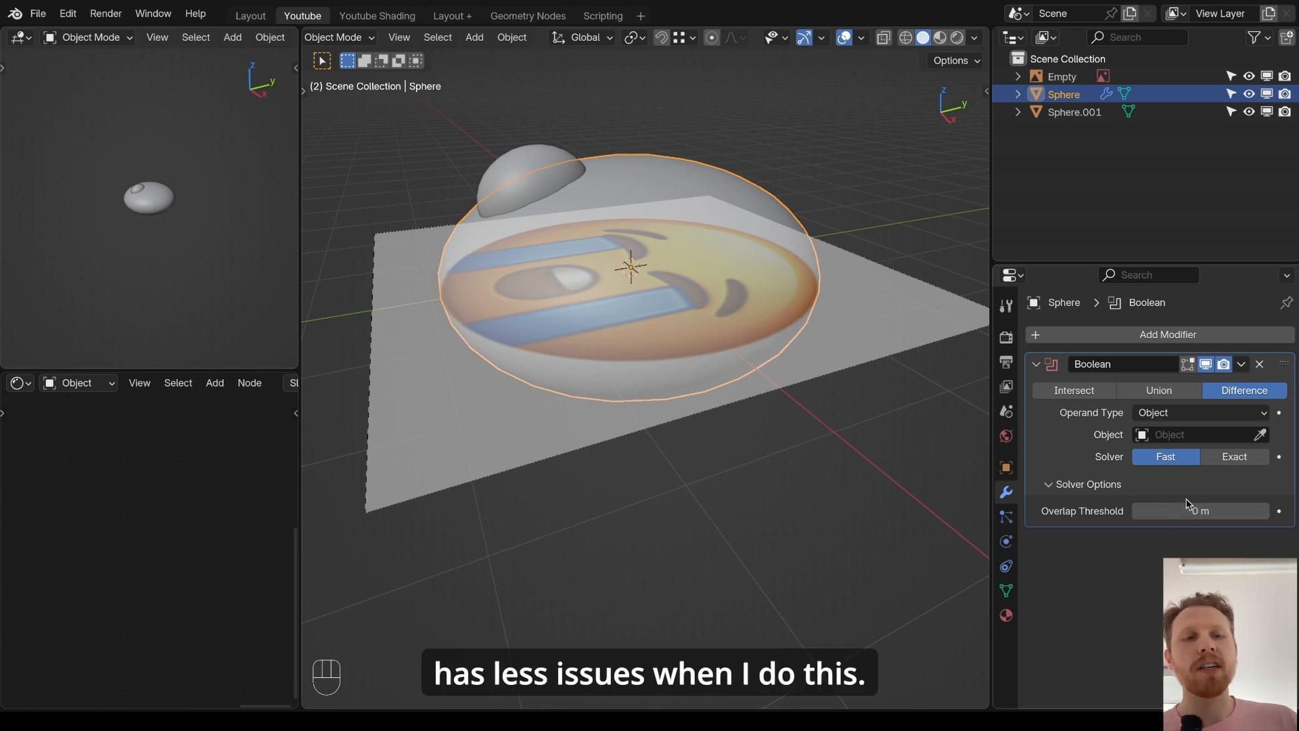
pyautogui.press('e')
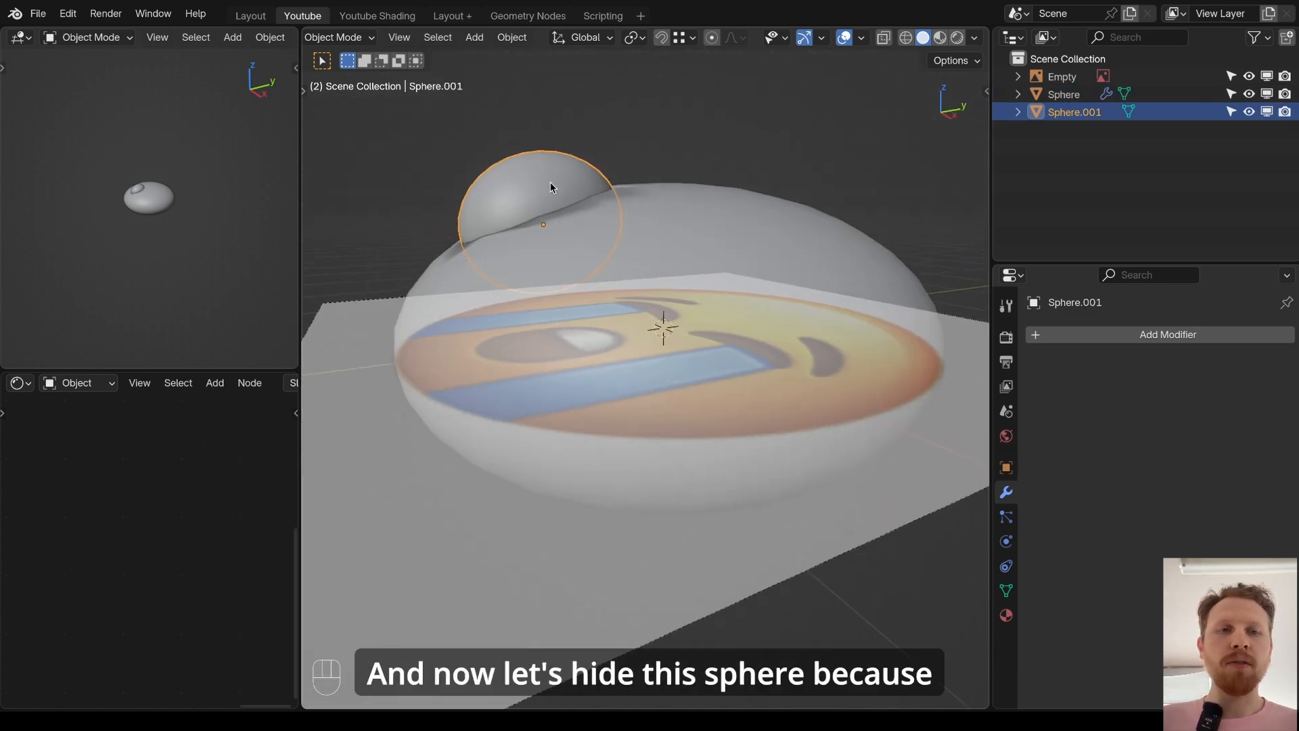
# - Disable the small mouth sphere in viewports and renders
pyautogui.moveTo(550, 183); pyautogui.dragTo(468, 182, button='middle')
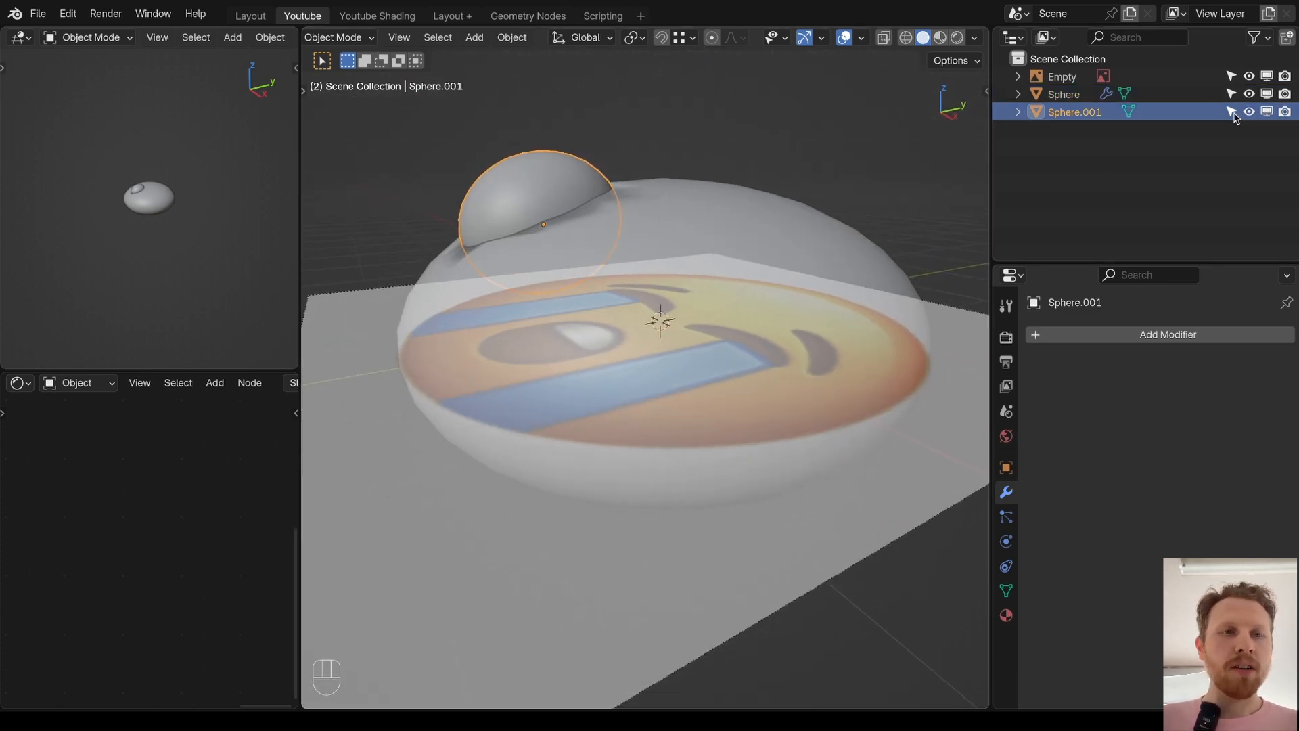
pyautogui.click(1266, 110)
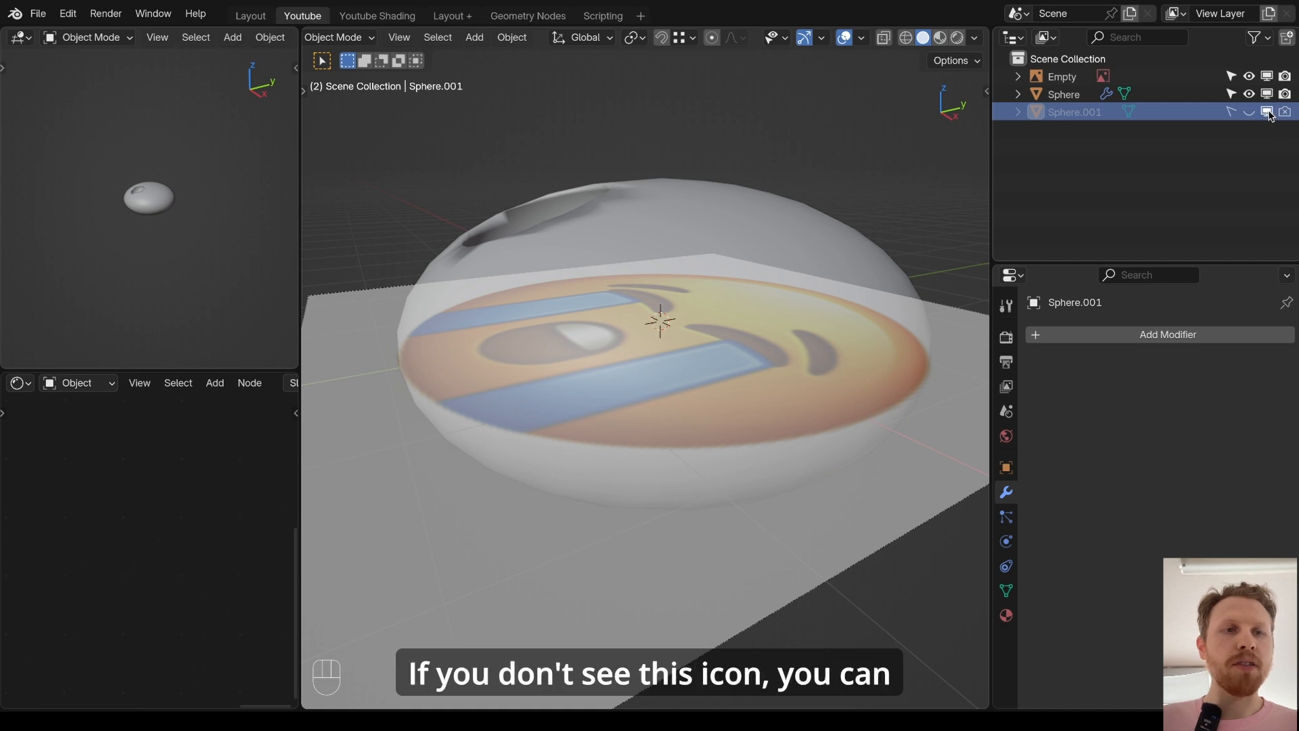
pyautogui.click(1255, 38)
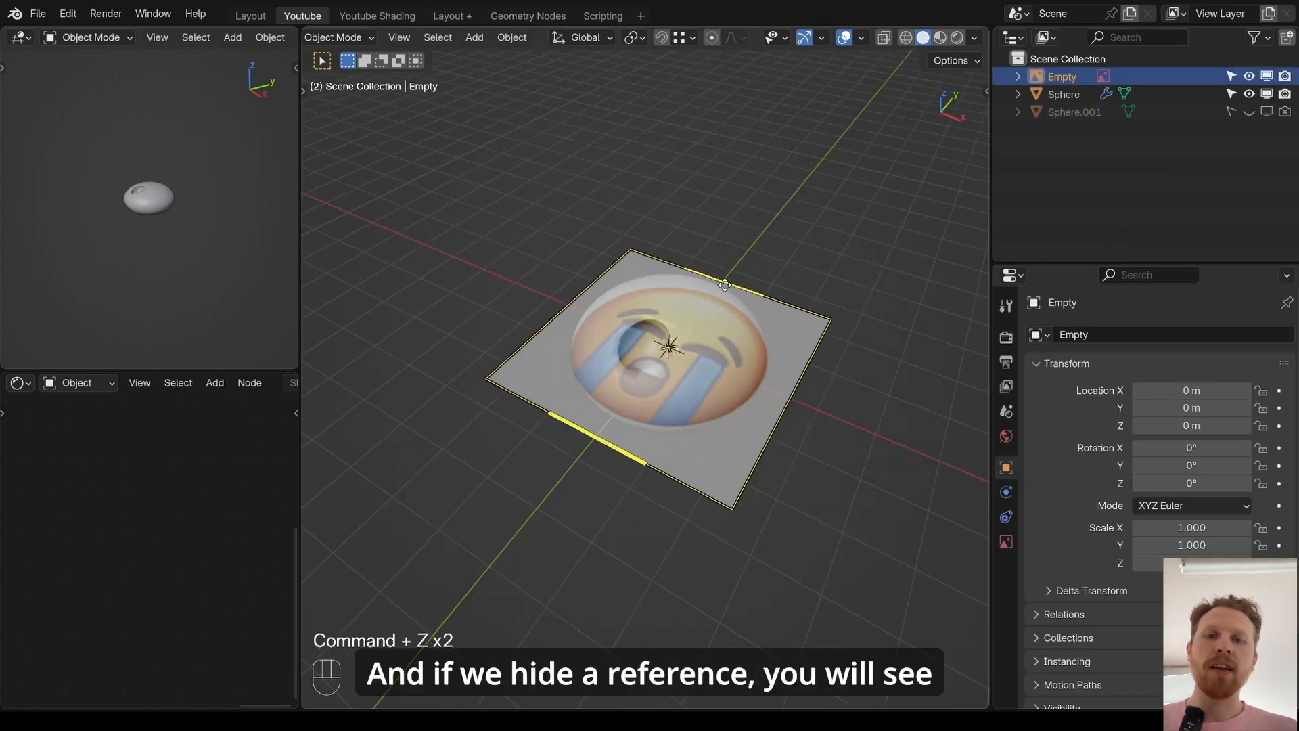
# - Hide the emoji reference image in the viewport
pyautogui.press('h')
pyautogui.scroll(3, 653, 302)
pyautogui.moveTo(676, 249); pyautogui.dragTo(682, 239, button='middle')
pyautogui.keyDown('shift'); pyautogui.moveTo(683, 239); pyautogui.dragTo(614, 231, button='middle'); pyautogui.keyUp('shift')
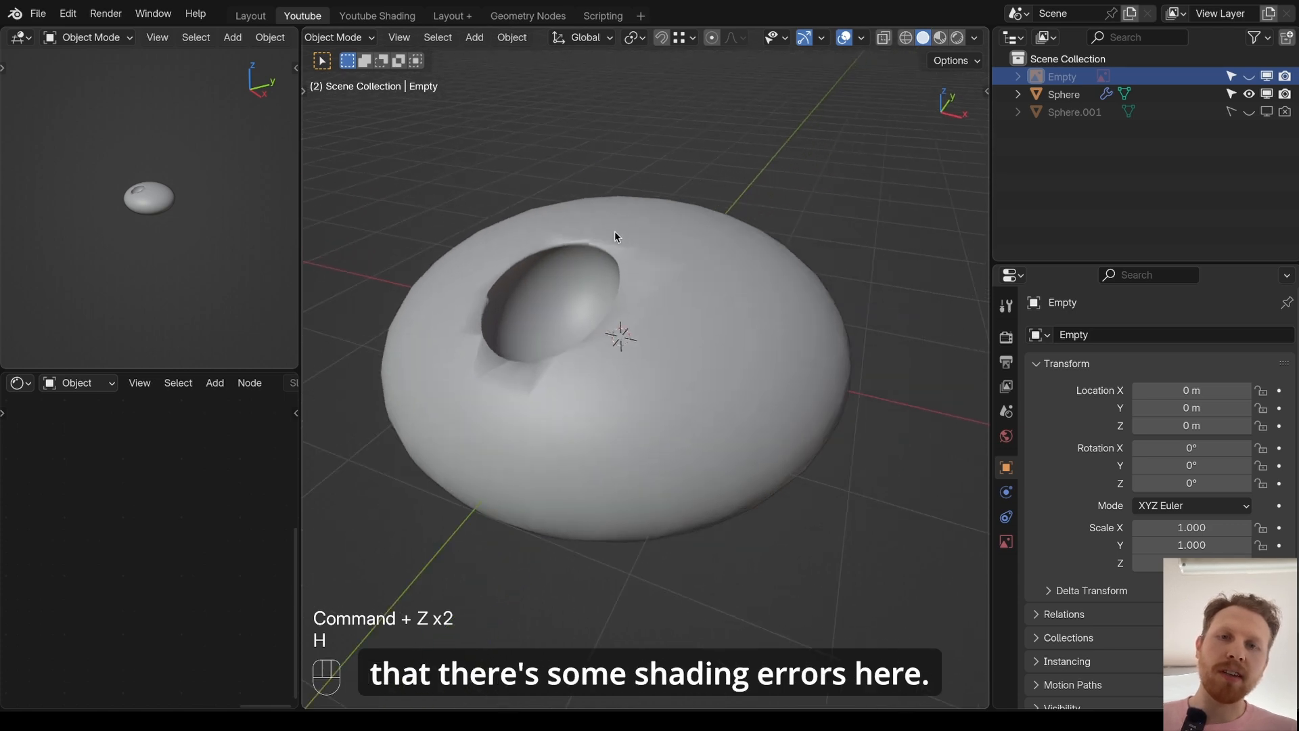
pyautogui.scroll(1, 612, 234)
pyautogui.scroll(-1, 582, 308)
# - Add a Remesh modifier in Voxel mode to the head sphere
pyautogui.click(598, 305)
pyautogui.scroll(-1, 570, 311)
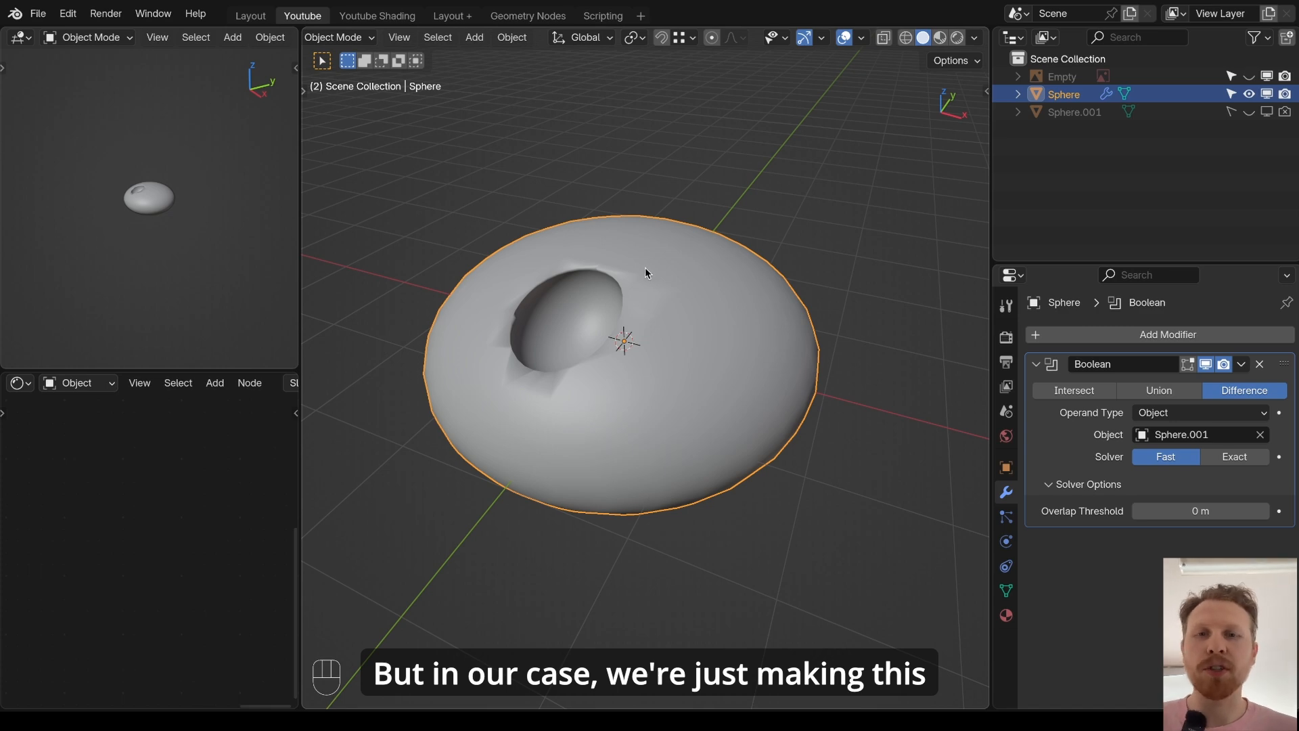
pyautogui.moveTo(644, 267); pyautogui.dragTo(596, 319, button='middle')
pyautogui.moveTo(781, 331); pyautogui.dragTo(756, 314, button='middle')
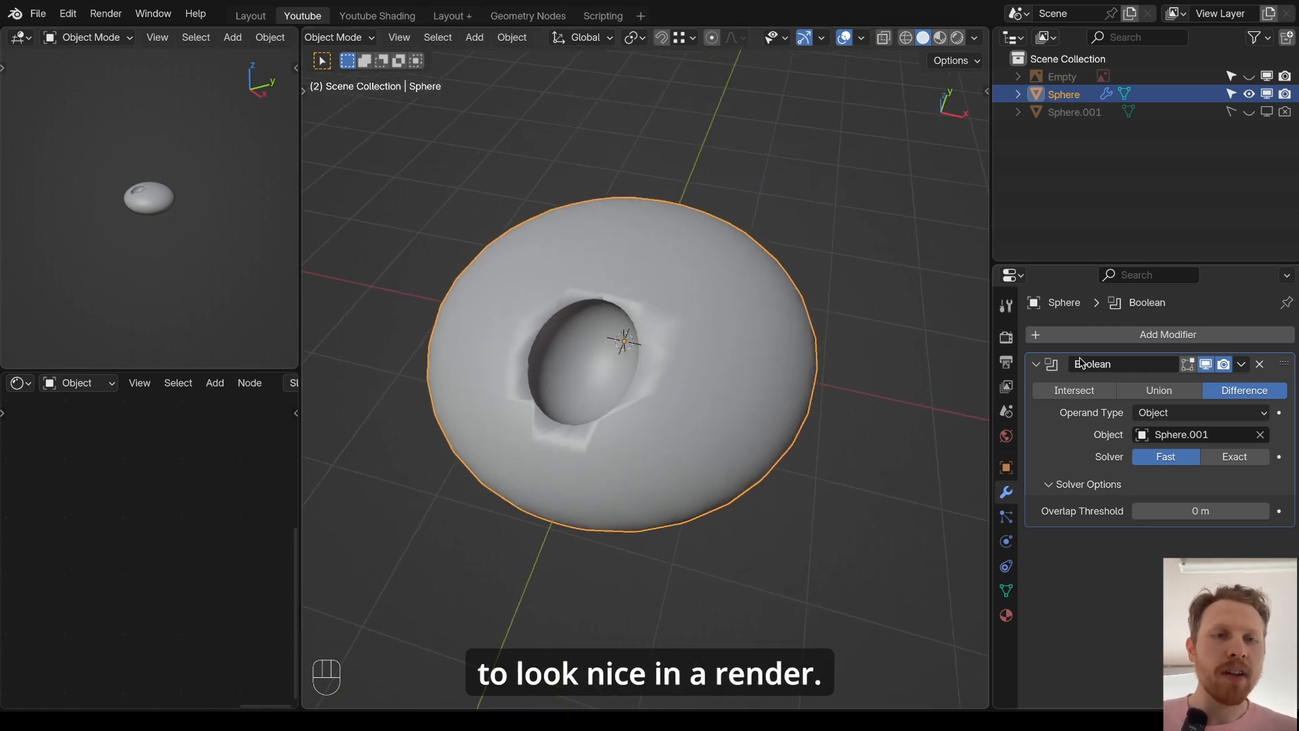
pyautogui.click(1089, 336)
pyautogui.click(1088, 336)
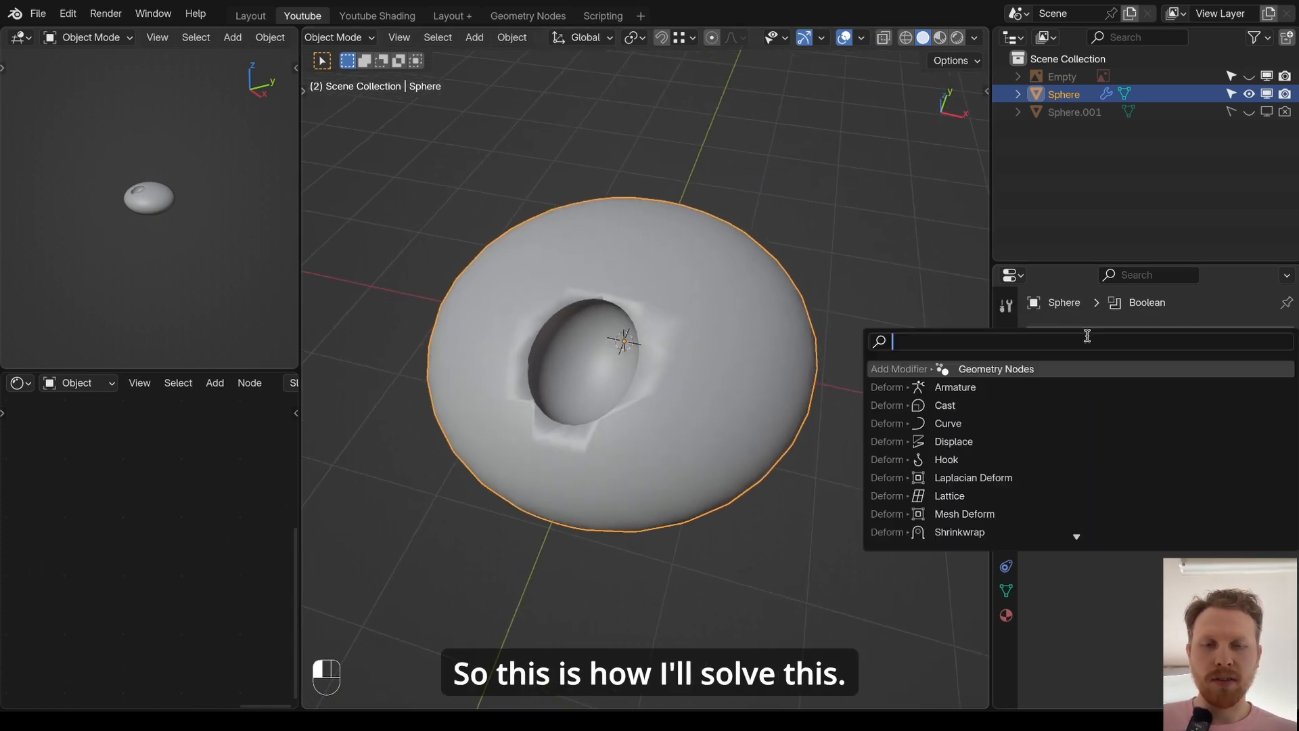
pyautogui.write('re')
pyautogui.press('Return')
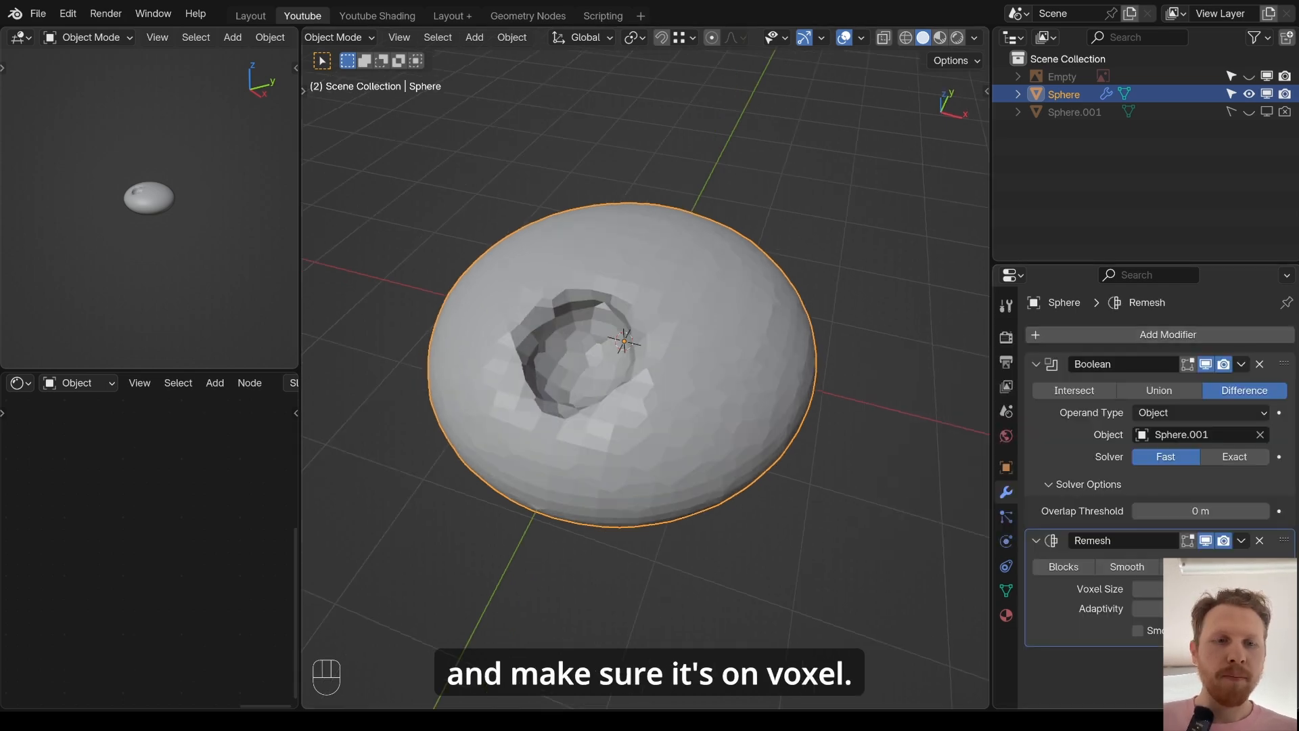
# - Set the Remesh voxel size to 0.01 m and turn on the modifier's smooth shading
pyautogui.click(1201, 588)
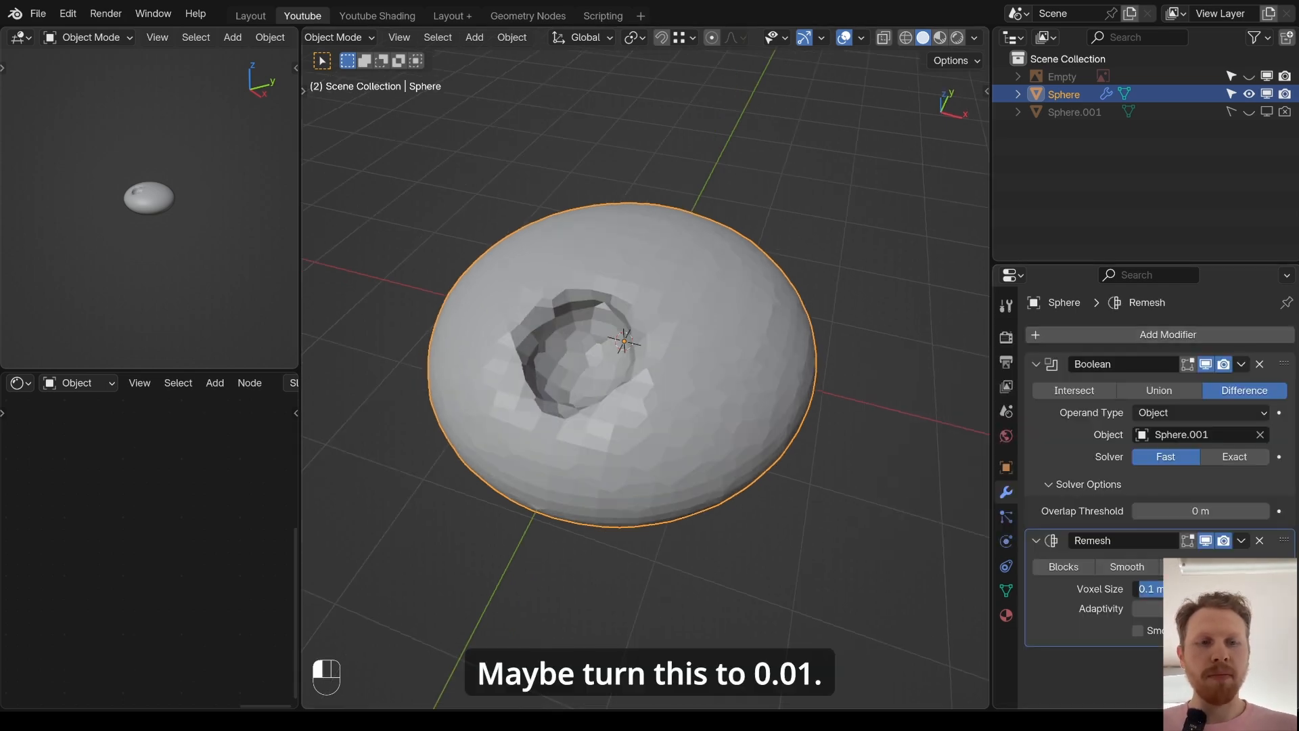
pyautogui.write('.01')
pyautogui.press('Return')
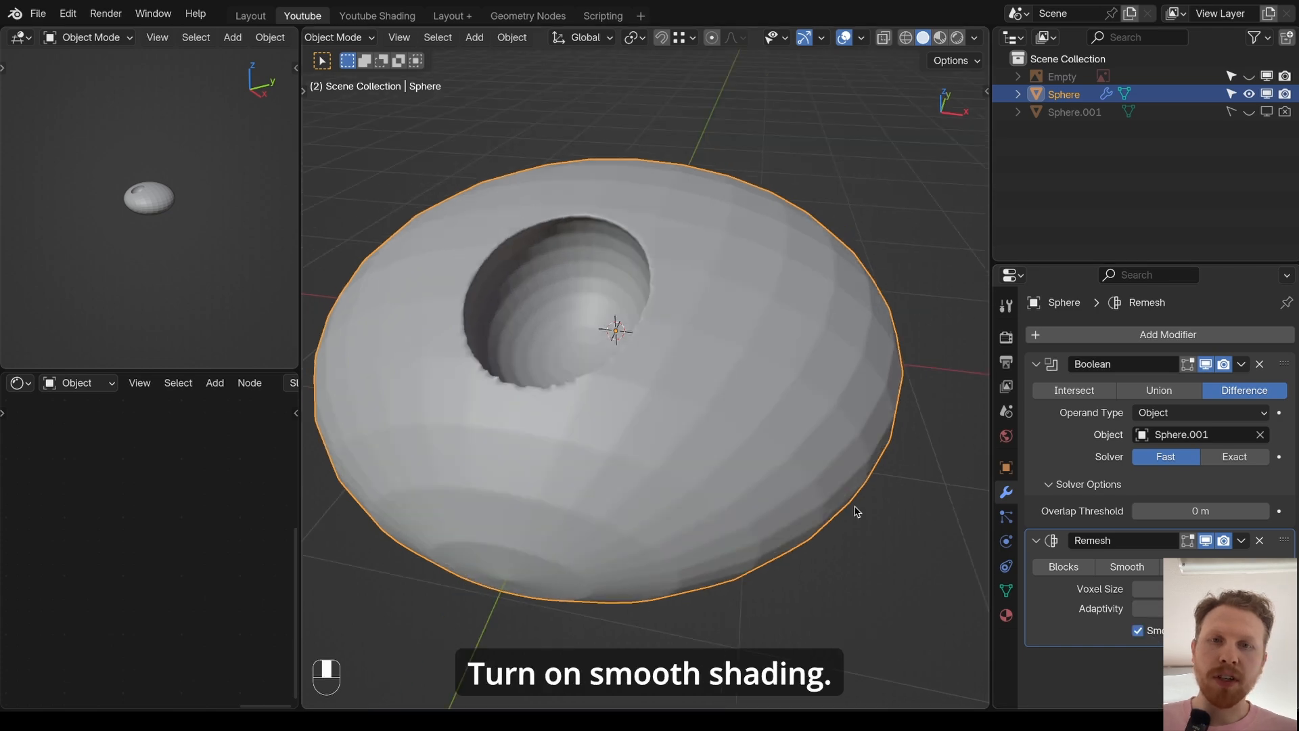
pyautogui.click(1138, 631)
# - Set the head's Remesh voxel size to 0.05 m
pyautogui.click(1150, 589)
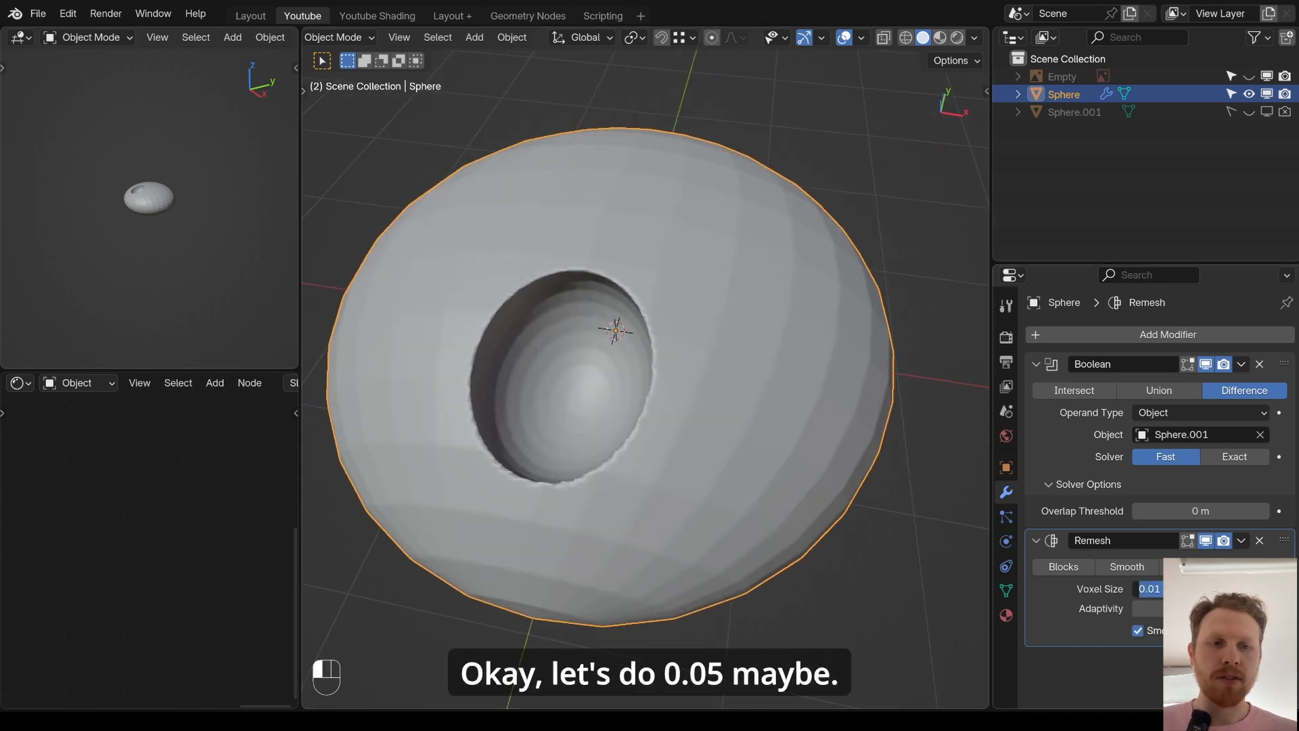
pyautogui.write('.05')
pyautogui.press('Return')
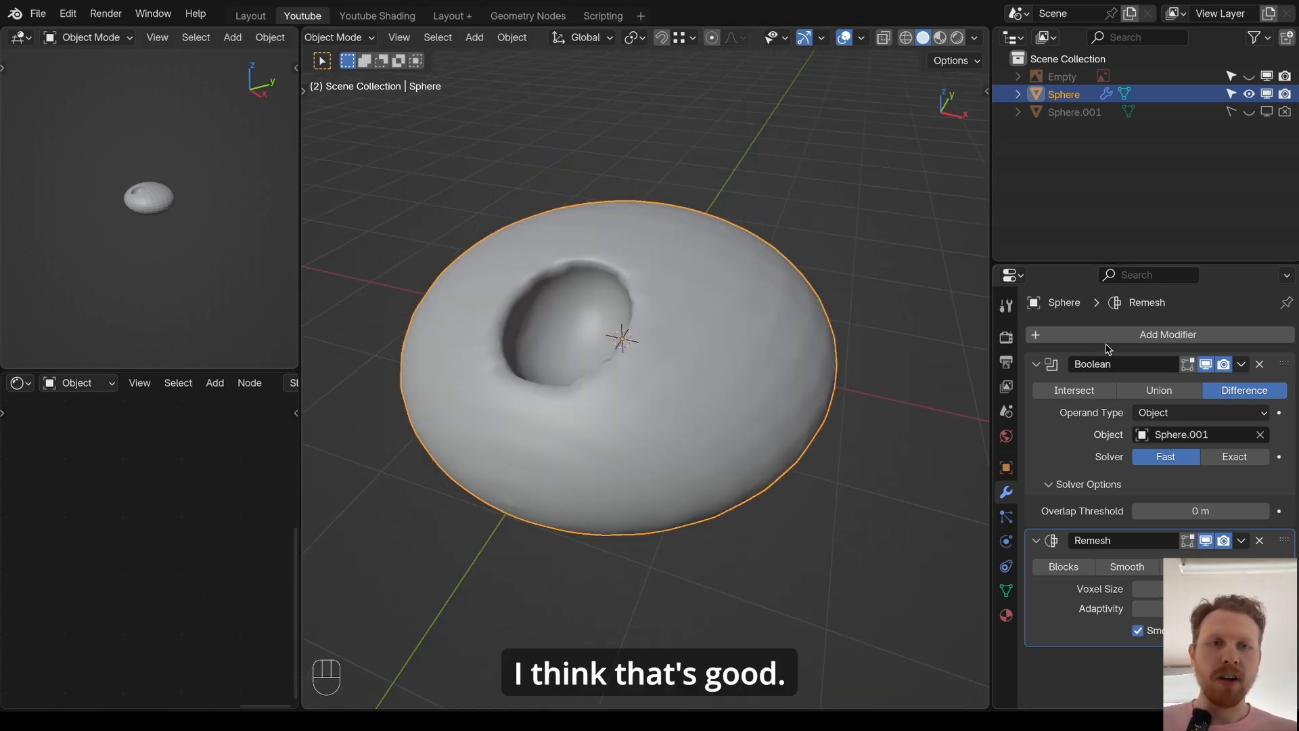
# - Add a Smooth modifier to the head and set its repeat count to 10
pyautogui.click(1110, 334)
pyautogui.write('smooth')
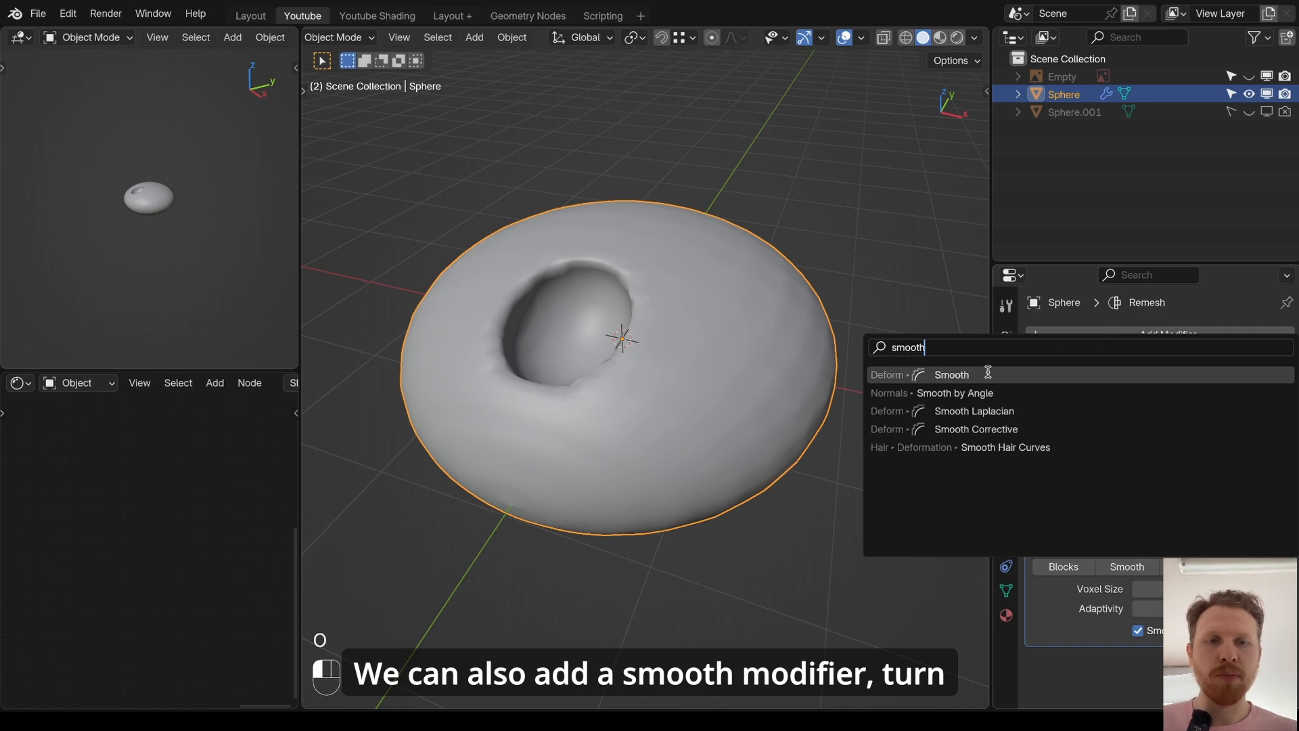
pyautogui.click(988, 373)
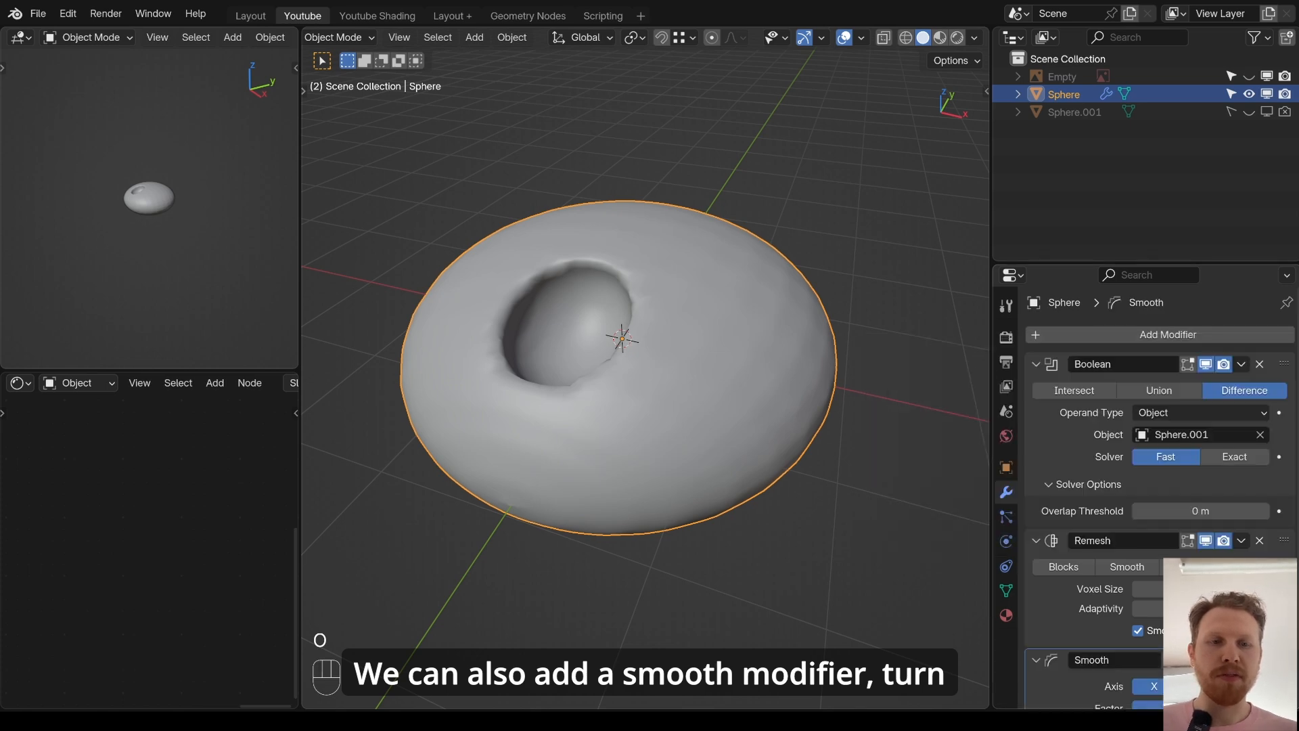
pyautogui.scroll(-2, 1151, 501)
pyautogui.click(1201, 650)
pyautogui.press('Return')
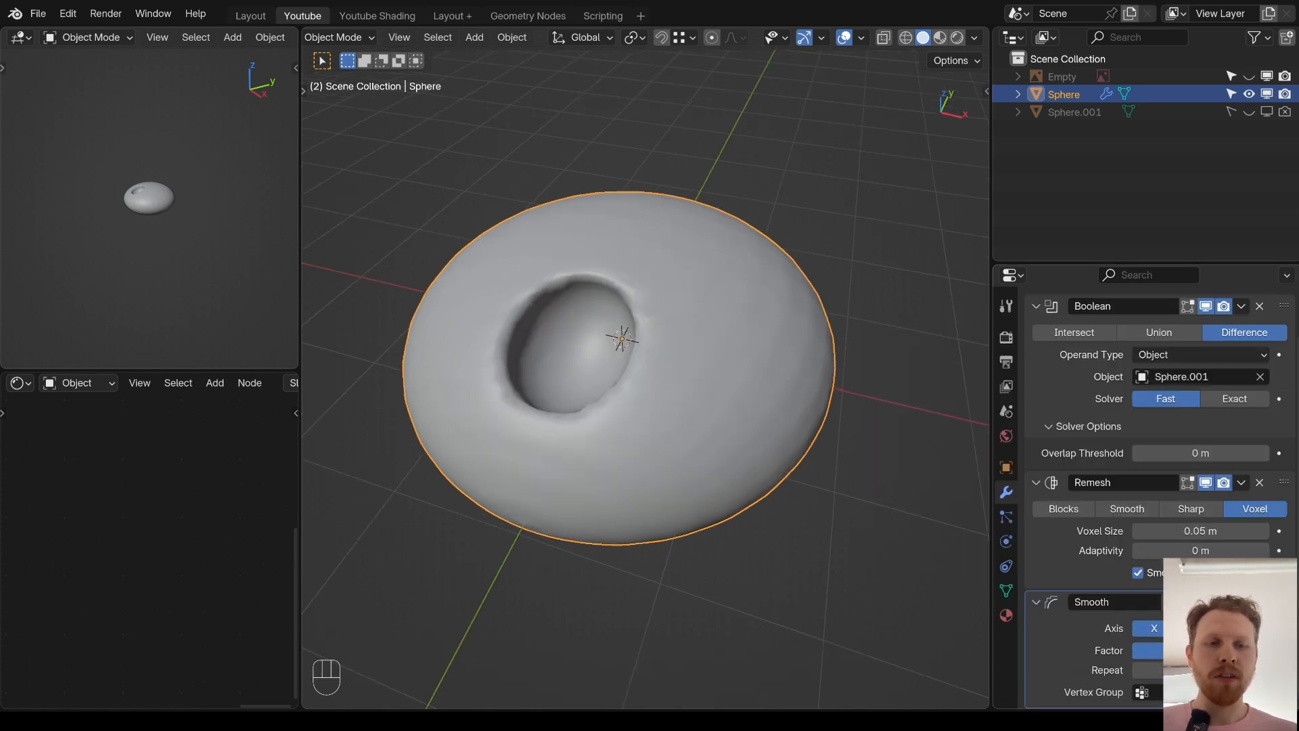
pyautogui.click(1201, 670)
pyautogui.write('10')
pyautogui.press('Return')
# - Examine the head's topology around the mouth with the wireframe overlay turned on
pyautogui.moveTo(654, 333); pyautogui.dragTo(764, 335, button='middle')
pyautogui.scroll(-2, 764, 335)
pyautogui.press('q')
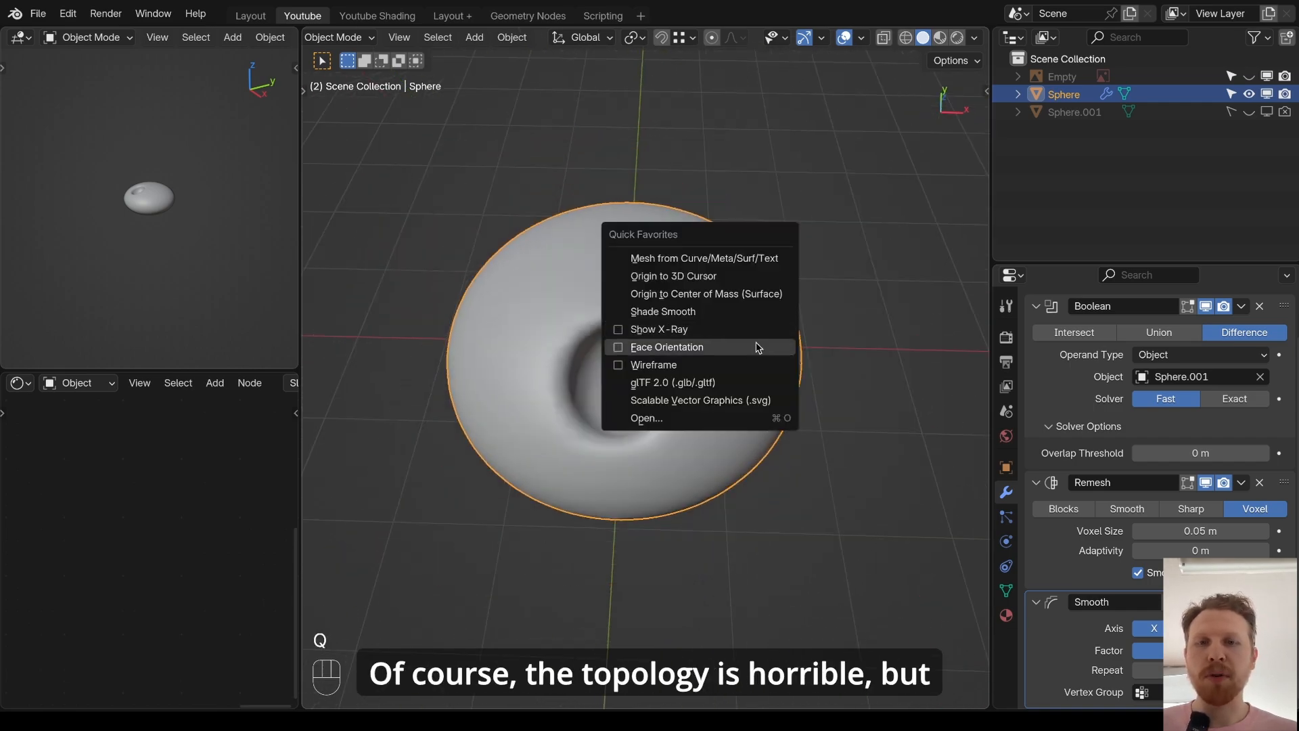
pyautogui.click(756, 365)
pyautogui.click(892, 339)
pyautogui.scroll(3, 892, 338)
pyautogui.moveTo(890, 333); pyautogui.dragTo(882, 346, button='middle')
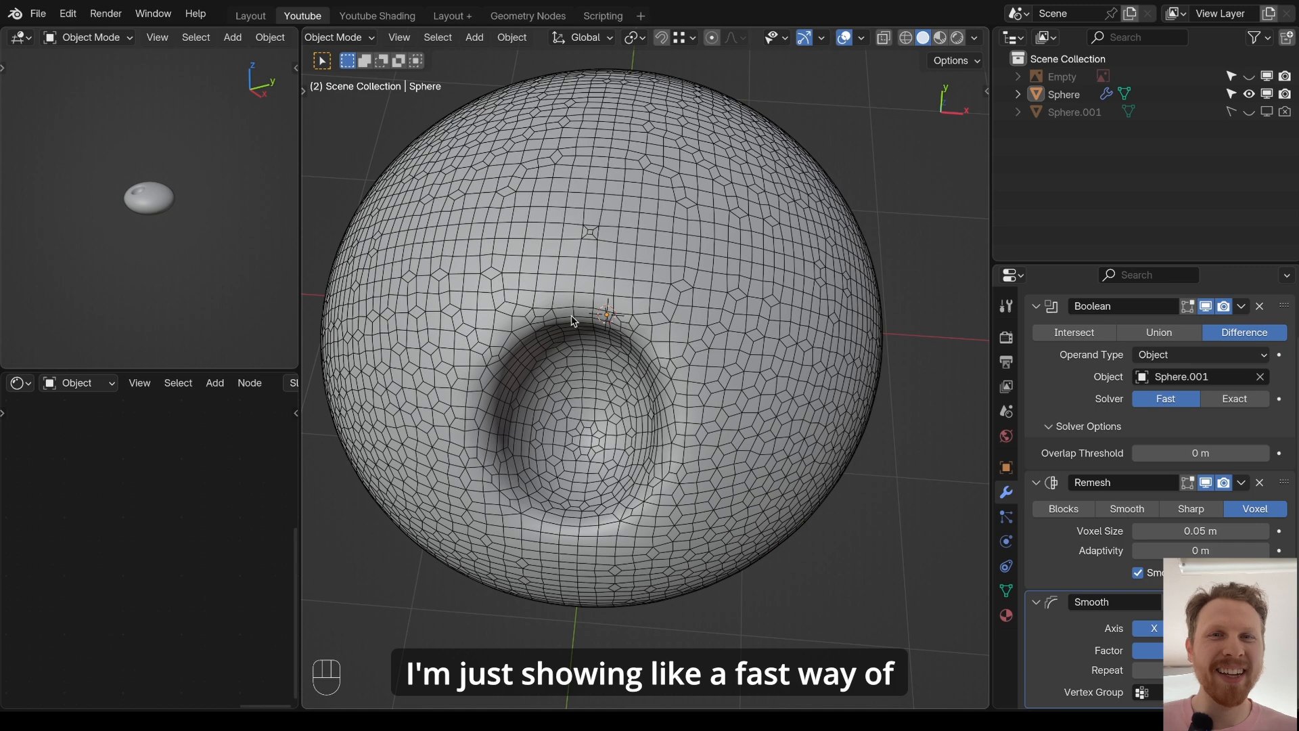
pyautogui.scroll(-3, 688, 351)
pyautogui.moveTo(628, 238)
pyautogui.mouseDown(button='middle')
pyautogui.moveTo(522, 189)
pyautogui.moveTo(615, 245)
pyautogui.mouseUp(button='middle')
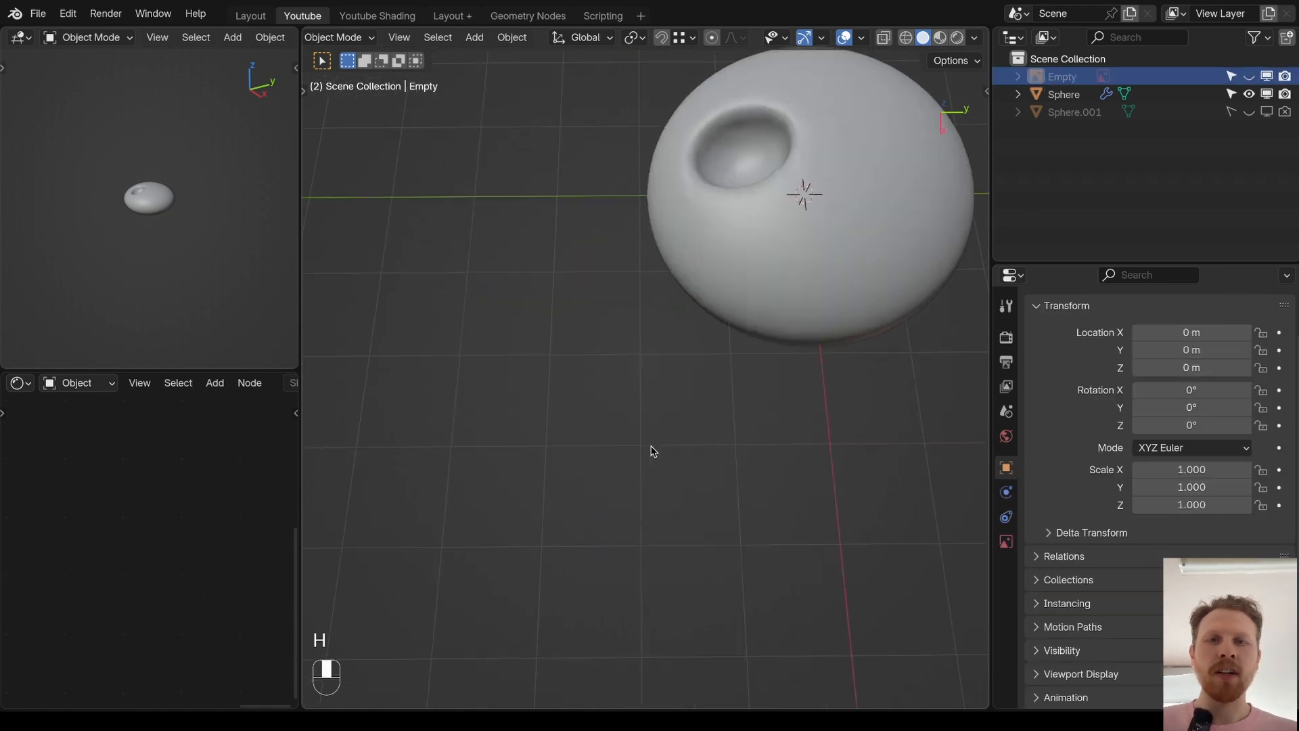
pyautogui.moveTo(650, 450); pyautogui.dragTo(870, 224, button='middle')
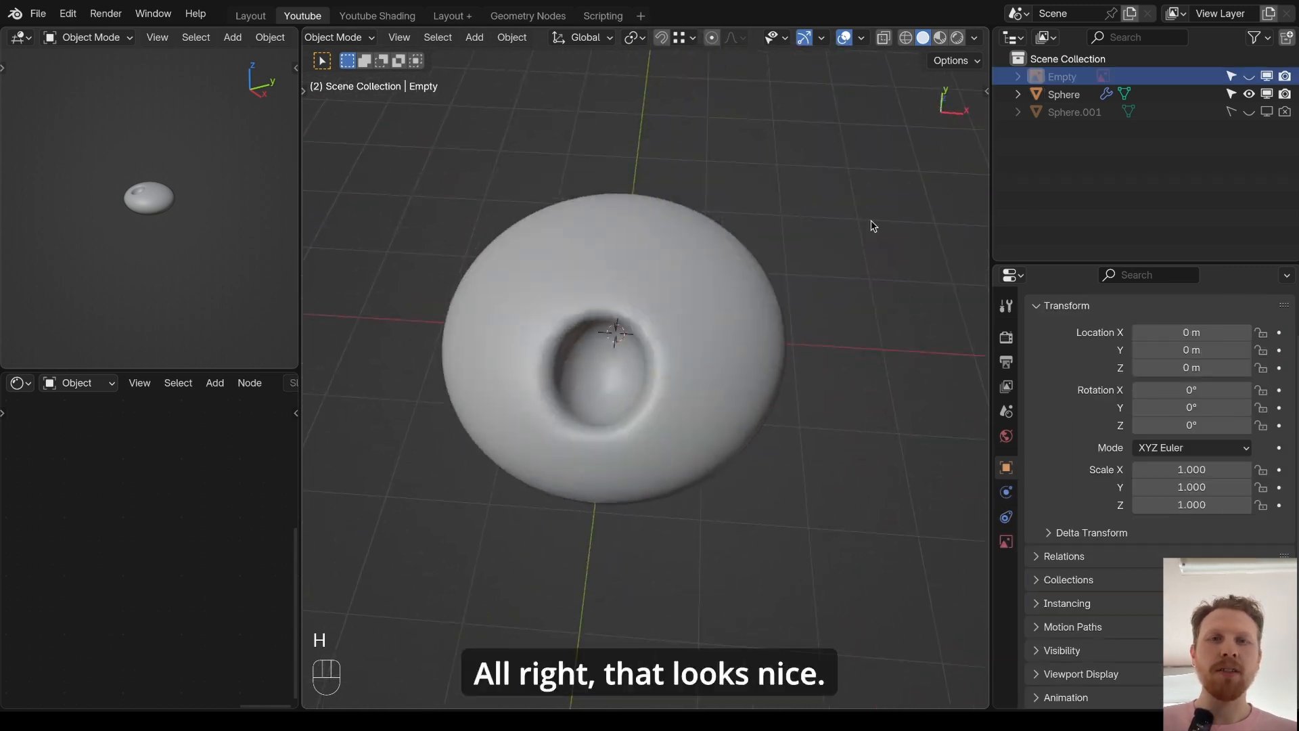
# - Show the emoji reference image and add a cylinder rotated -90° about the X axis
pyautogui.click(1249, 77)
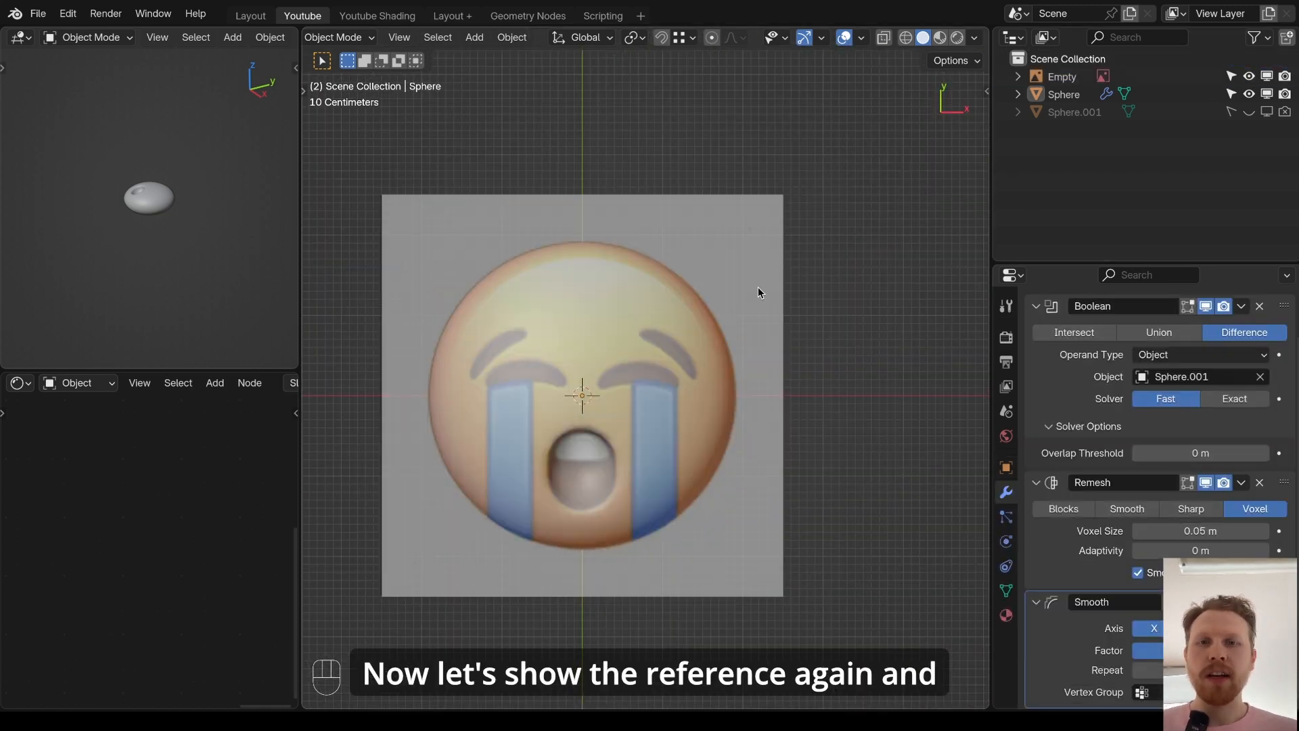
pyautogui.moveTo(758, 287); pyautogui.dragTo(632, 314, button='middle')
pyautogui.hotkey('shift', 'a')
pyautogui.moveTo(580, 292)
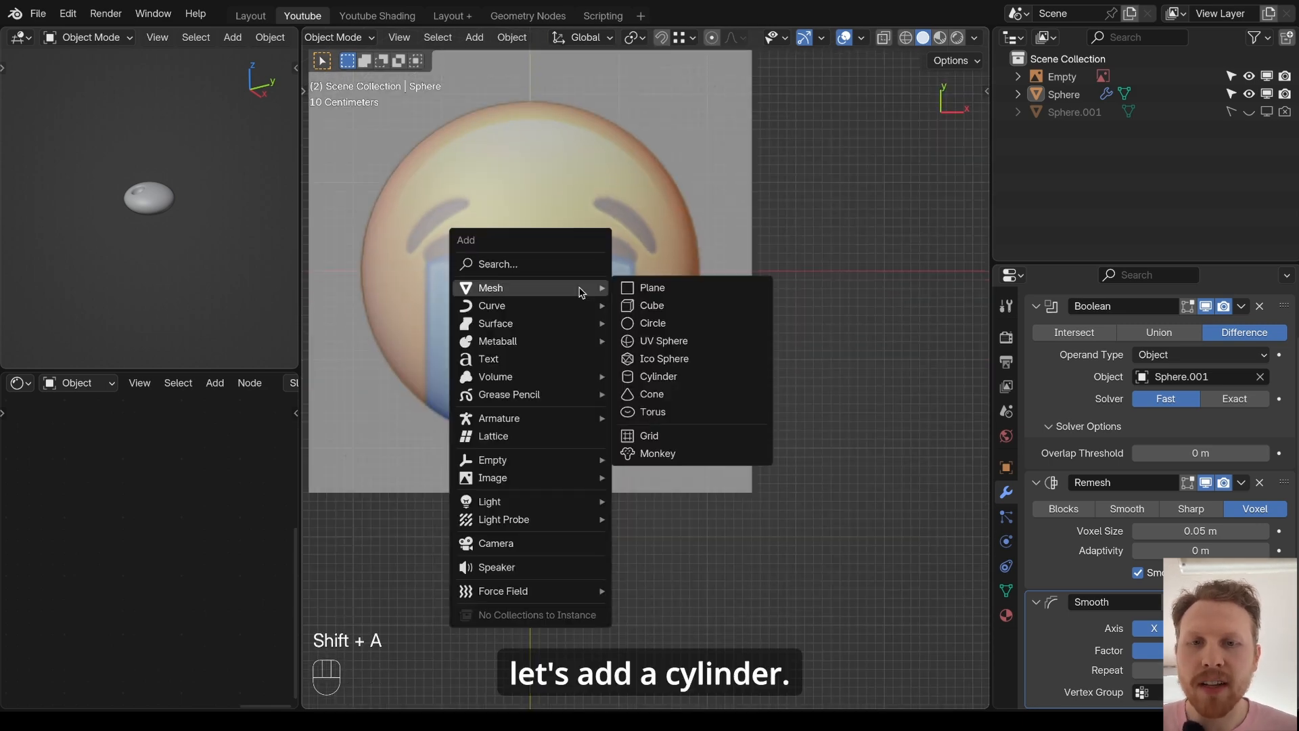
pyautogui.click(690, 376)
pyautogui.moveTo(652, 264); pyautogui.dragTo(712, 303, button='middle')
pyautogui.write('rx-90')
pyautogui.press('Return')
# - Scale the cylinder down and move it about -0.28 m along Y toward the teeth in the reference
pyautogui.scroll(5, 713, 303)
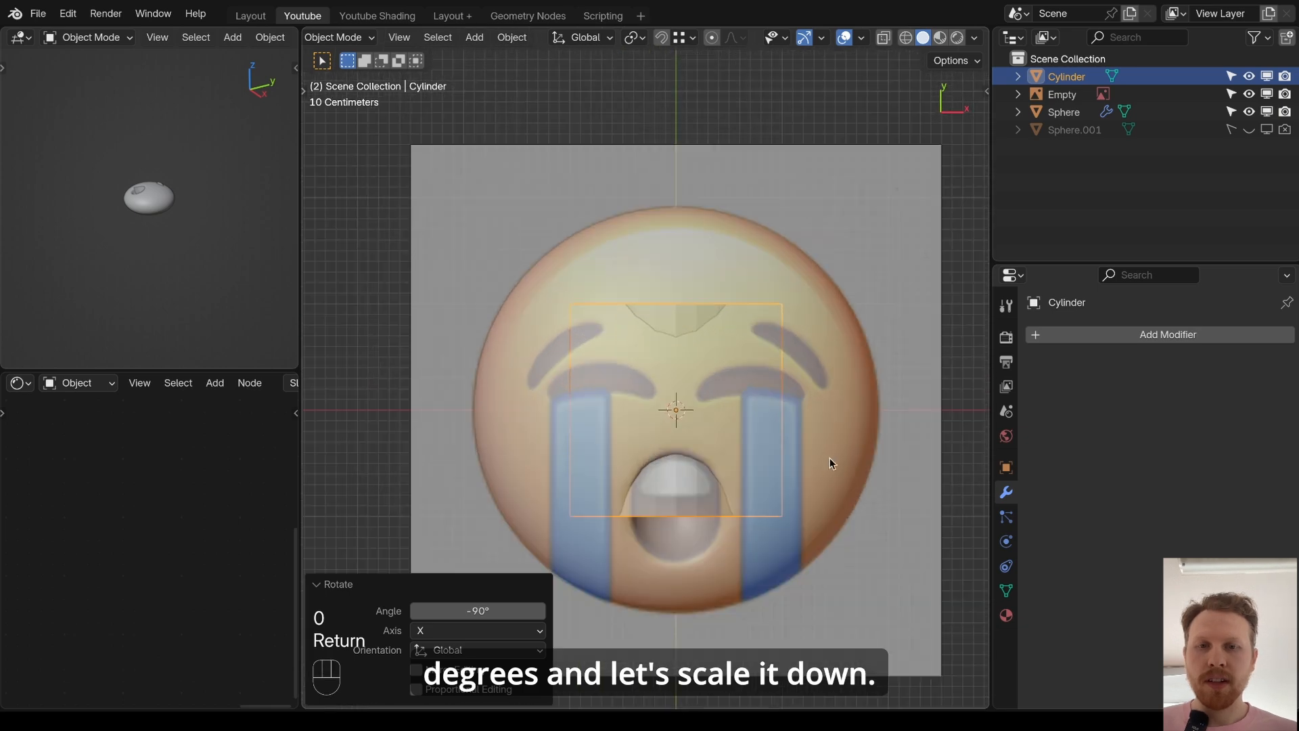
pyautogui.press('s')
pyautogui.click(757, 458)
pyautogui.scroll(3, 733, 383)
pyautogui.press('g')
pyautogui.press('z')
pyautogui.press('y')
pyautogui.click(746, 440)
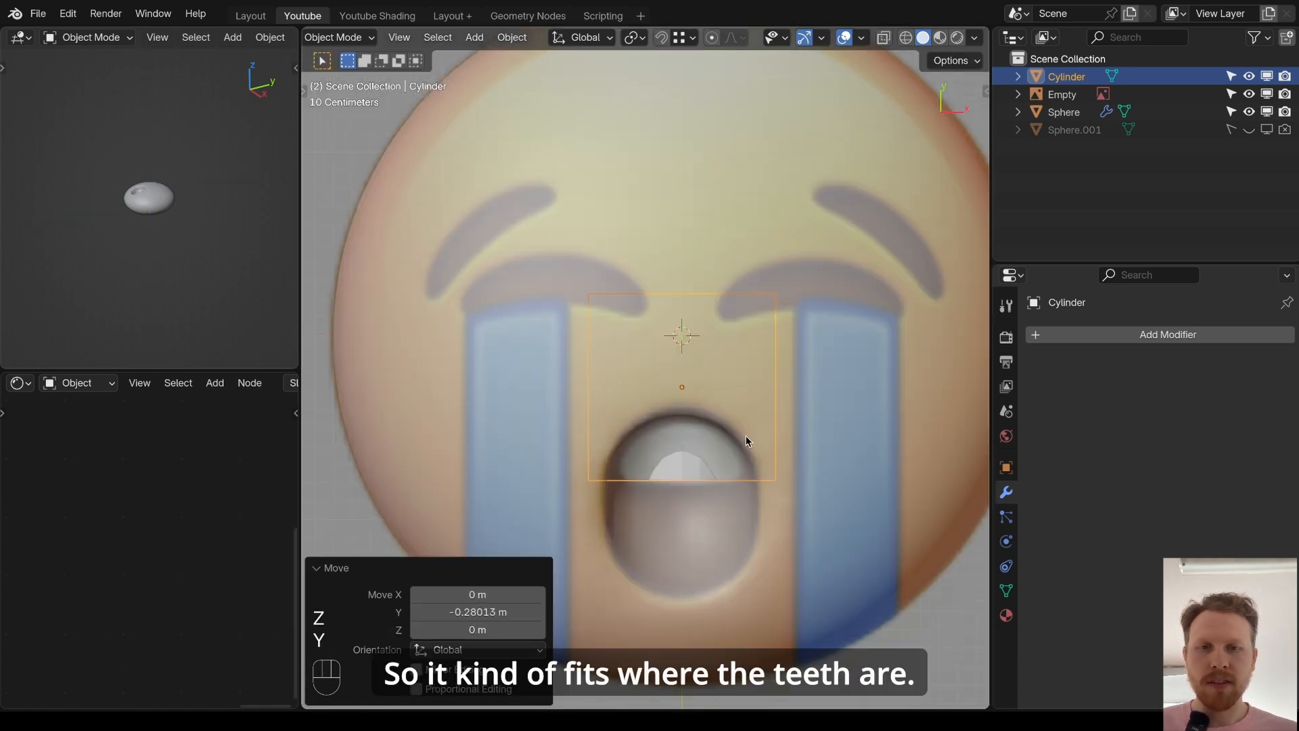
# - Raise the cylinder about 0.4 m along Z
pyautogui.moveTo(717, 474); pyautogui.dragTo(663, 338, button='middle')
pyautogui.press('g')
pyautogui.press('z')
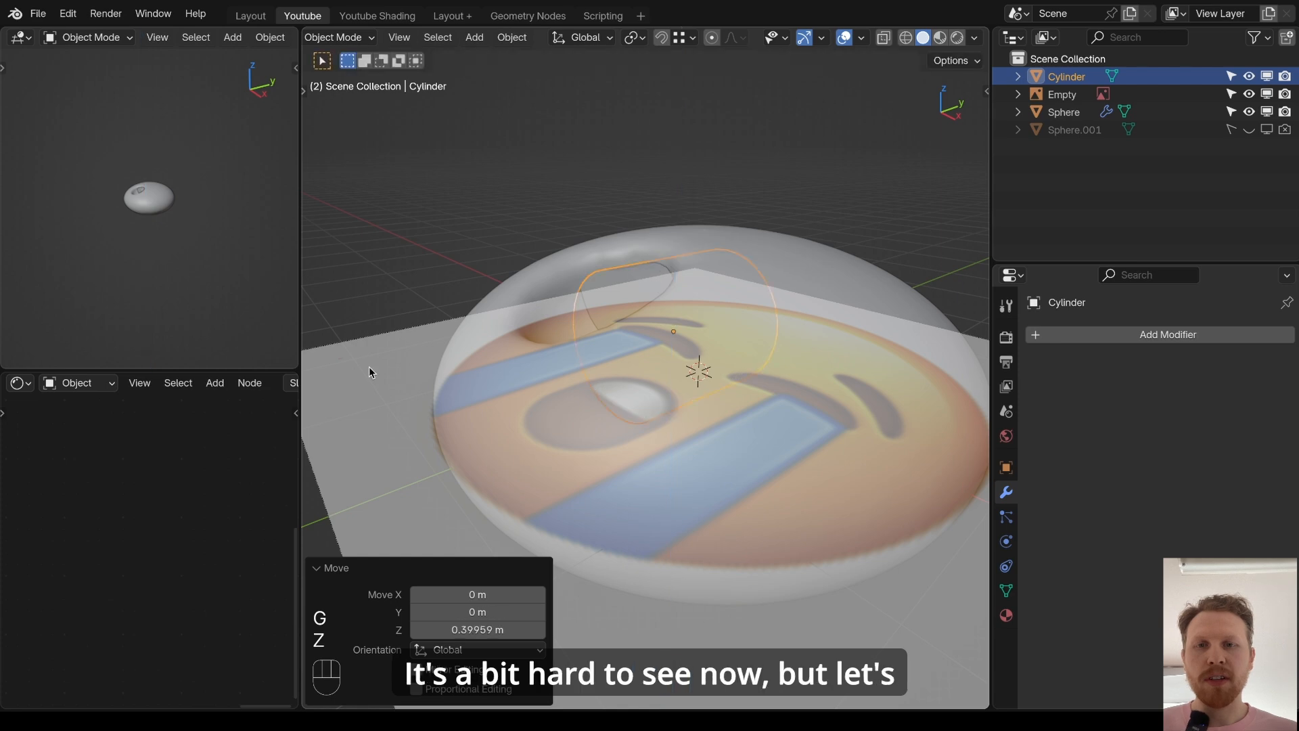
# - Hide the reference image and move the cylinder slightly up along Z to the edge of the mouth opening
pyautogui.click(464, 348)
pyautogui.press('h')
pyautogui.click(638, 298)
pyautogui.press('g')
pyautogui.press('z')
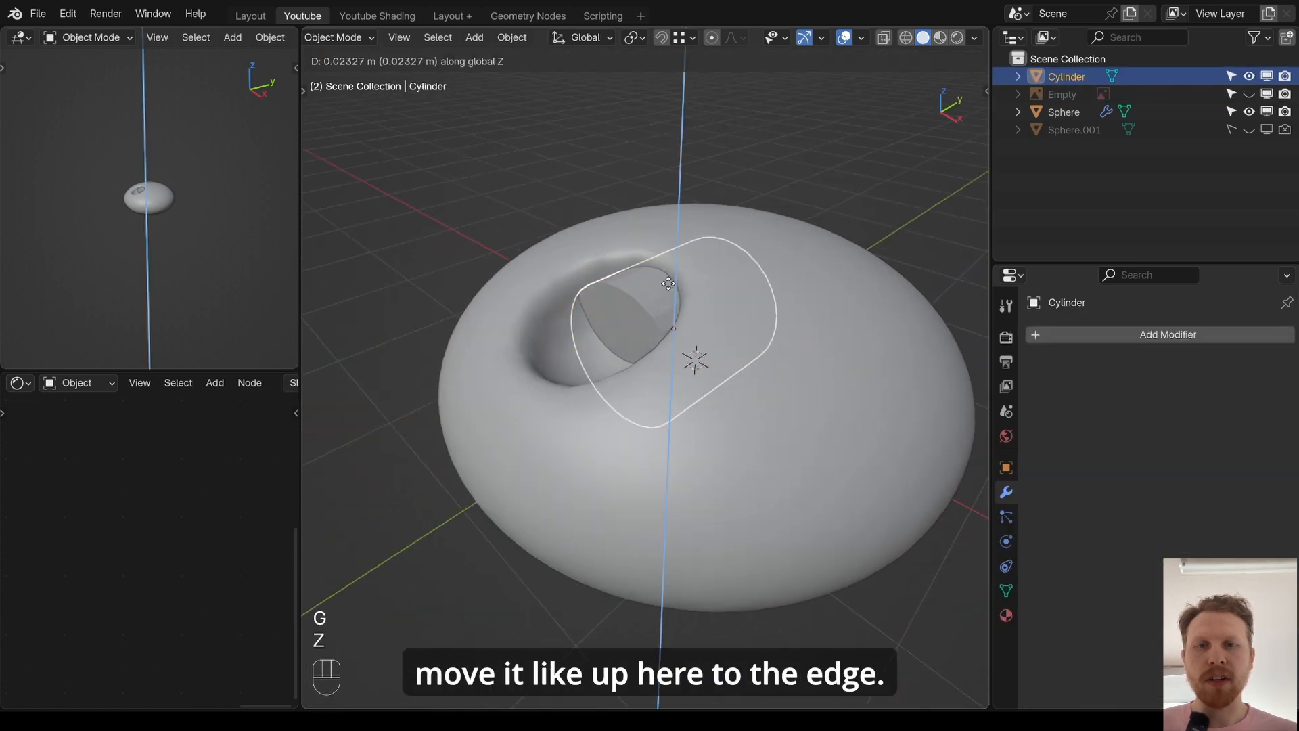
pyautogui.click(668, 284)
pyautogui.hotkey('alt', 'a')
# - Copy the head sphere's modifiers onto the teeth cylinder
pyautogui.moveTo(647, 261); pyautogui.dragTo(546, 376, button='middle')
pyautogui.hotkey('alt', 'a')
pyautogui.scroll(2, 571, 402)
pyautogui.scroll(-2, 494, 339)
pyautogui.scroll(3, 546, 376)
pyautogui.click(477, 276)
pyautogui.scroll(-2, 593, 321)
pyautogui.moveTo(477, 277); pyautogui.dragTo(561, 294, button='middle')
pyautogui.scroll(-1, 593, 321)
pyautogui.scroll(2, 574, 283)
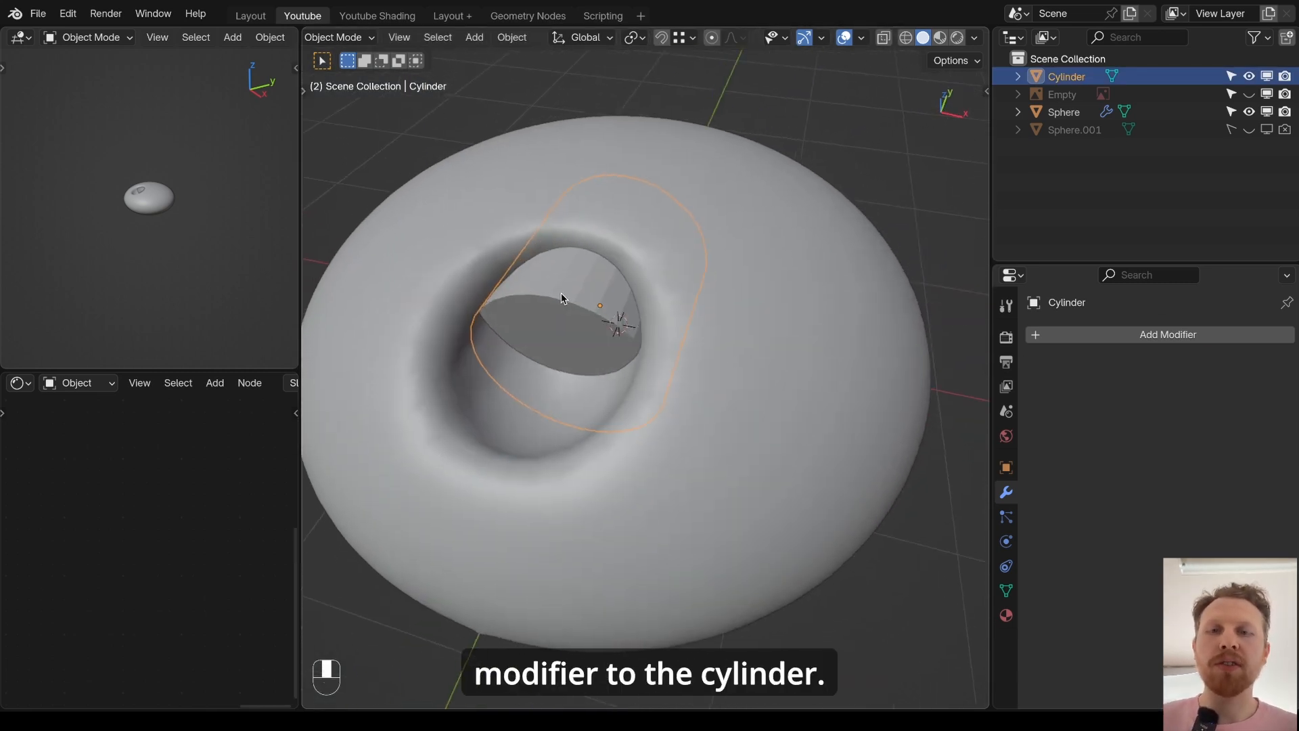
pyautogui.moveTo(555, 238); pyautogui.dragTo(584, 212, button='middle')
pyautogui.scroll(-1, 583, 212)
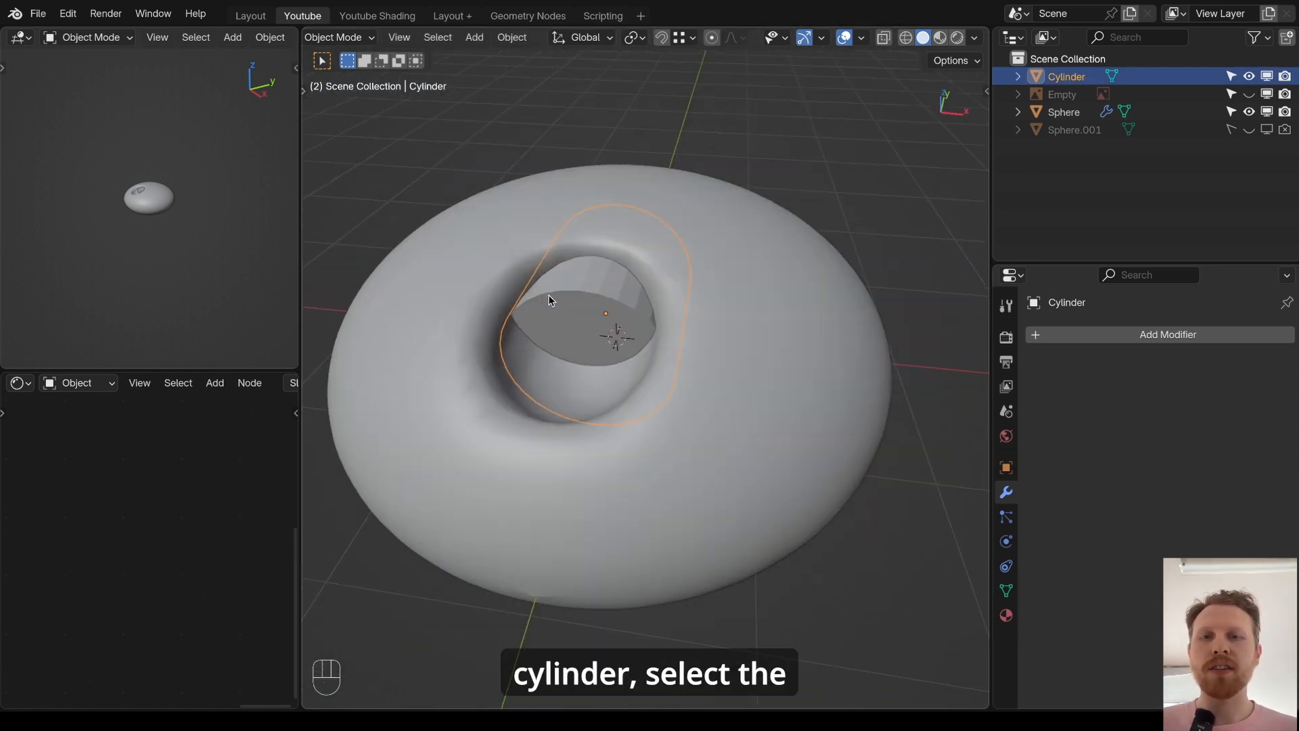
pyautogui.keyDown('shift'); pyautogui.click(705, 180); pyautogui.keyUp('shift')
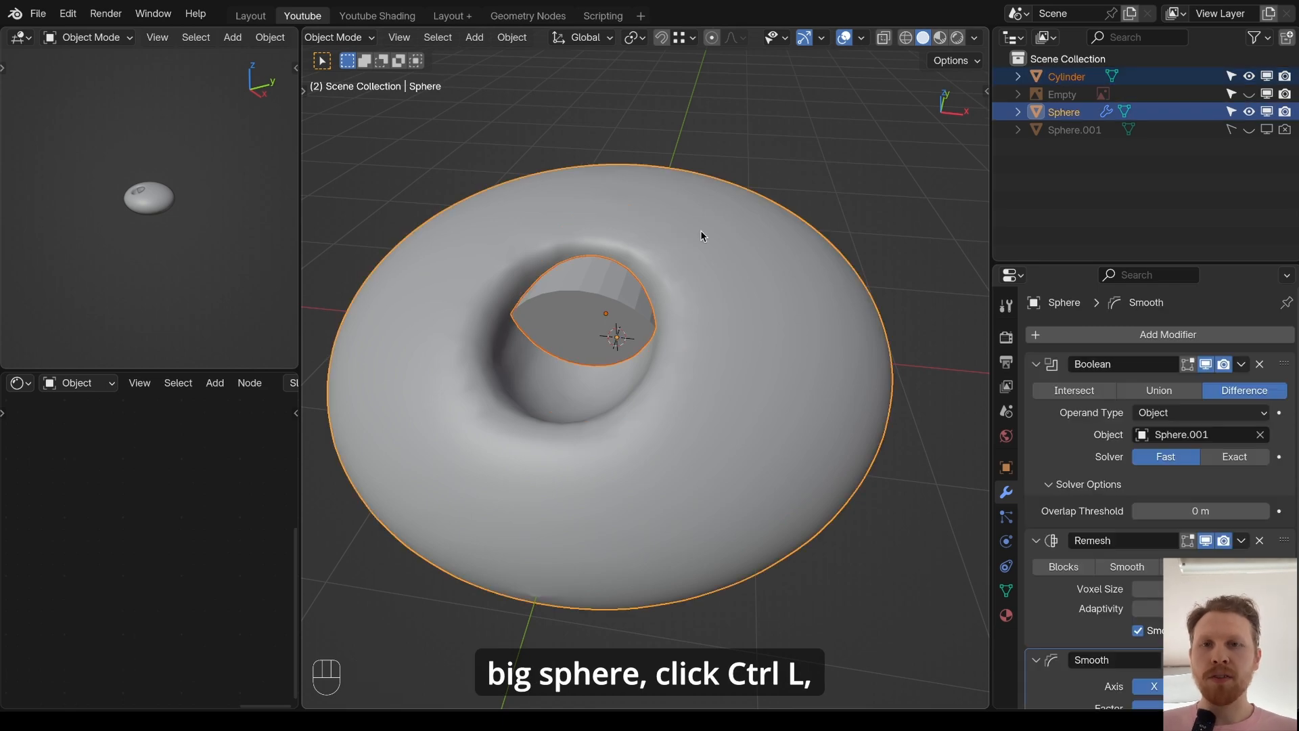
pyautogui.press('super+l')
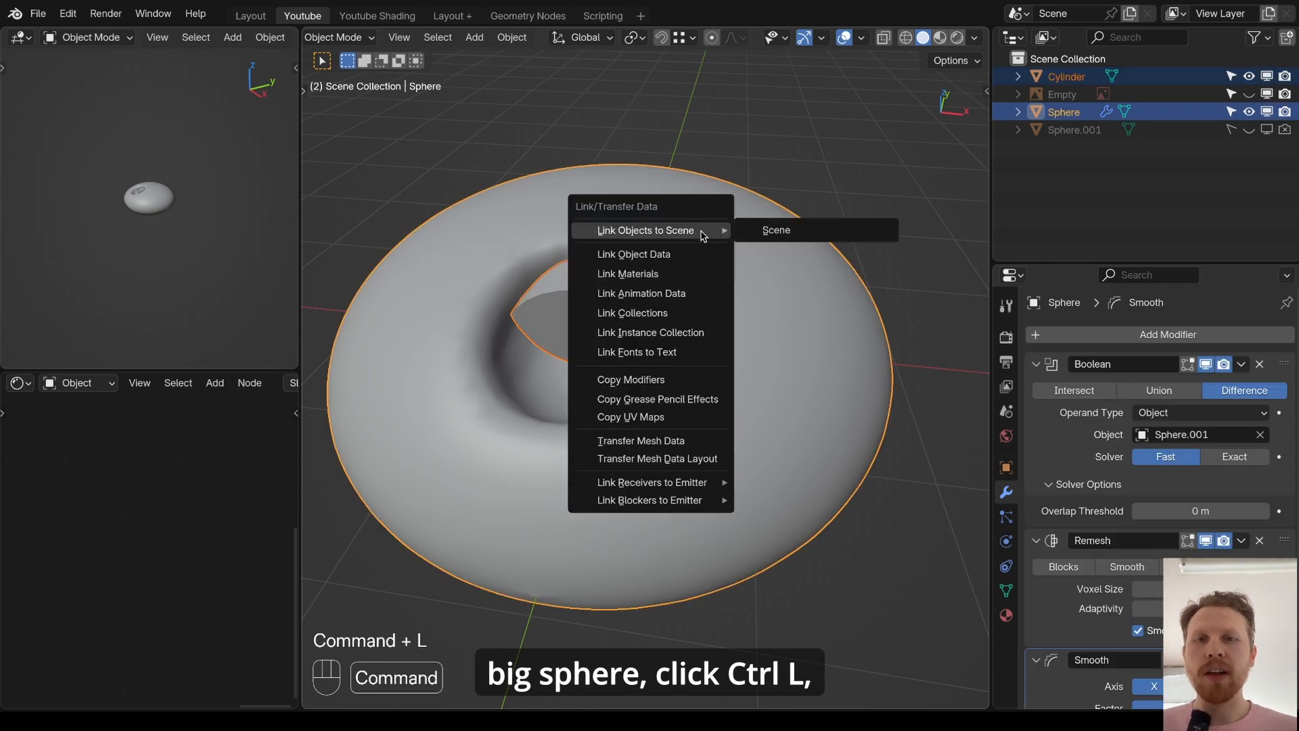
pyautogui.click(654, 386)
# - Inspect the teeth cylinder inside the mouth up close and from above
pyautogui.scroll(2, 604, 291)
pyautogui.click(603, 290)
pyautogui.moveTo(603, 290); pyautogui.dragTo(525, 278, button='middle')
pyautogui.scroll(-4, 609, 271)
pyautogui.hotkey('alt', 'a')
pyautogui.keyDown('alt'); pyautogui.moveTo(731, 203); pyautogui.dragTo(754, 324, button='middle'); pyautogui.keyUp('alt')
pyautogui.scroll(-2, 754, 325)
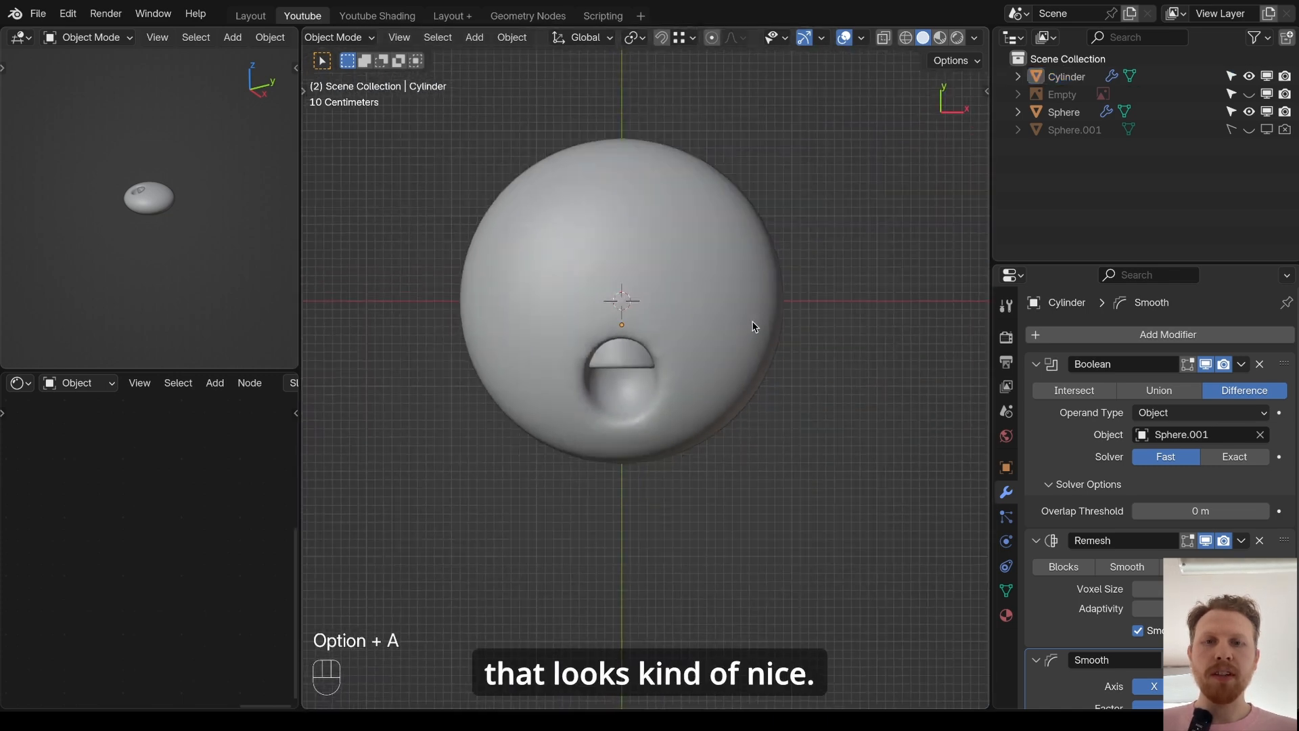
pyautogui.scroll(-1, 747, 342)
# - Show the emoji reference image again over the head
pyautogui.click(1250, 94)
pyautogui.scroll(4, 735, 204)
pyautogui.keyDown('shift'); pyautogui.moveTo(819, 176); pyautogui.dragTo(801, 241, button='middle'); pyautogui.keyUp('shift')
pyautogui.scroll(-1, 772, 227)
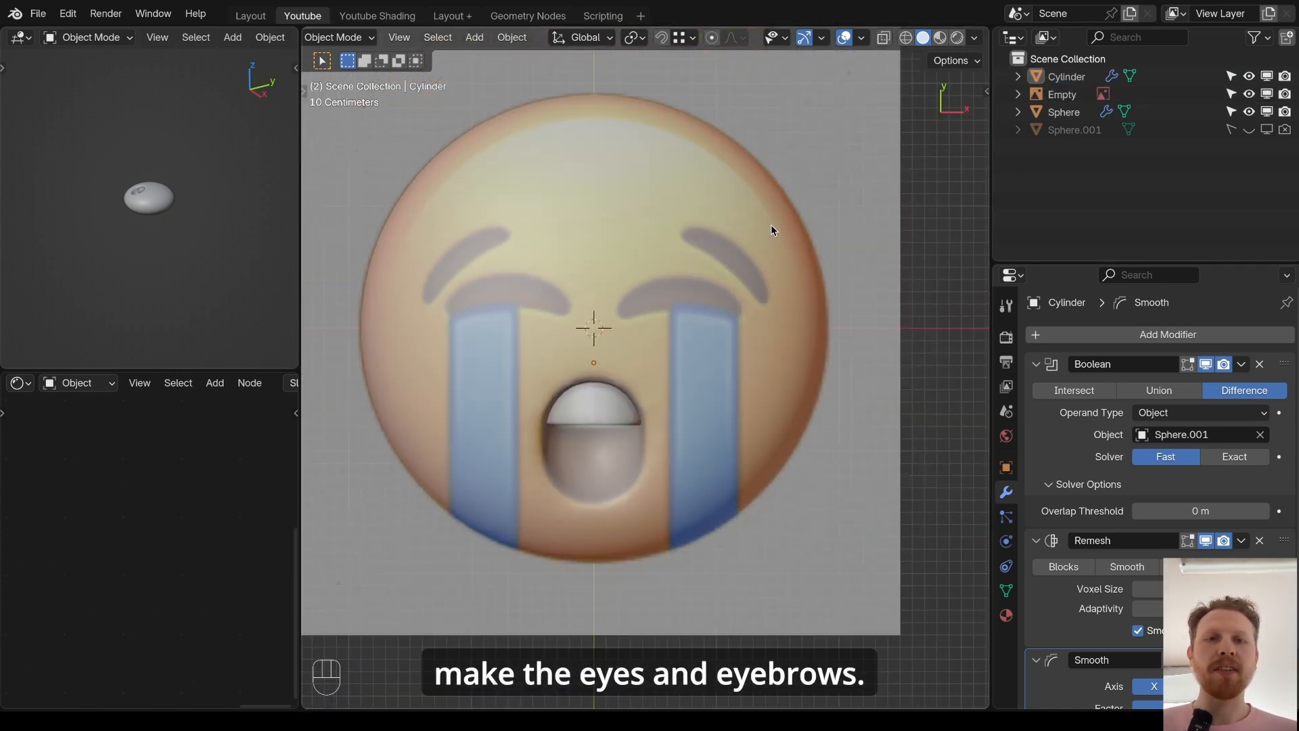
# - Add a cube and apply a Catmull-Clark Subdivision modifier to it with viewport level 1
pyautogui.hotkey('shift', 'a')
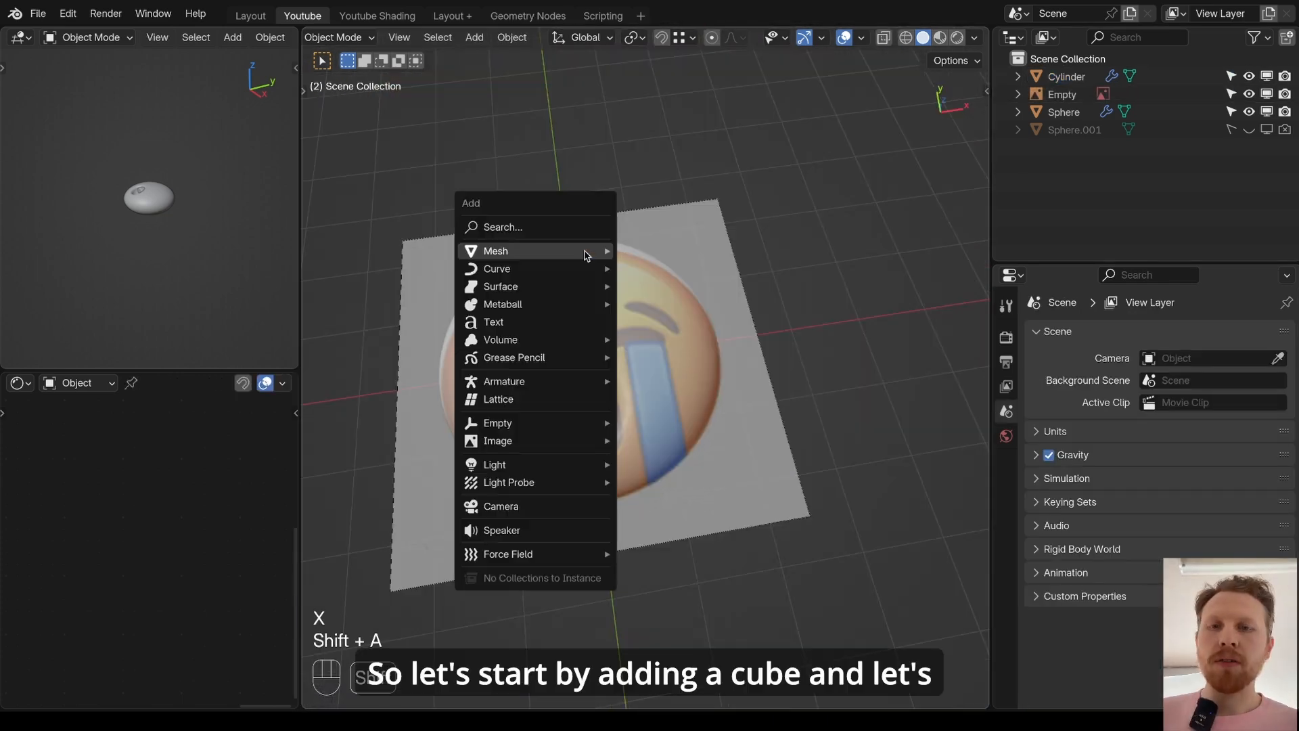
pyautogui.moveTo(593, 258)
pyautogui.click(640, 270)
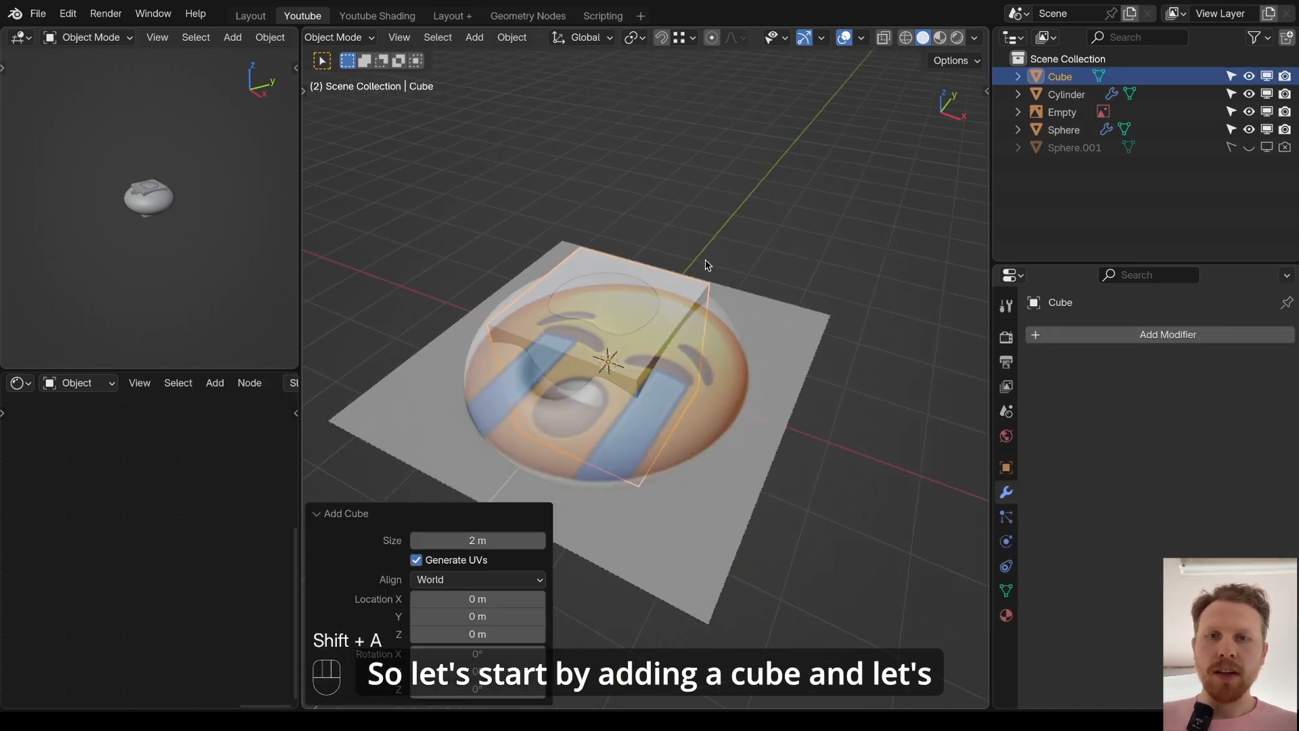
pyautogui.keyDown('shift'); pyautogui.moveTo(653, 289); pyautogui.dragTo(686, 261, button='middle'); pyautogui.keyUp('shift')
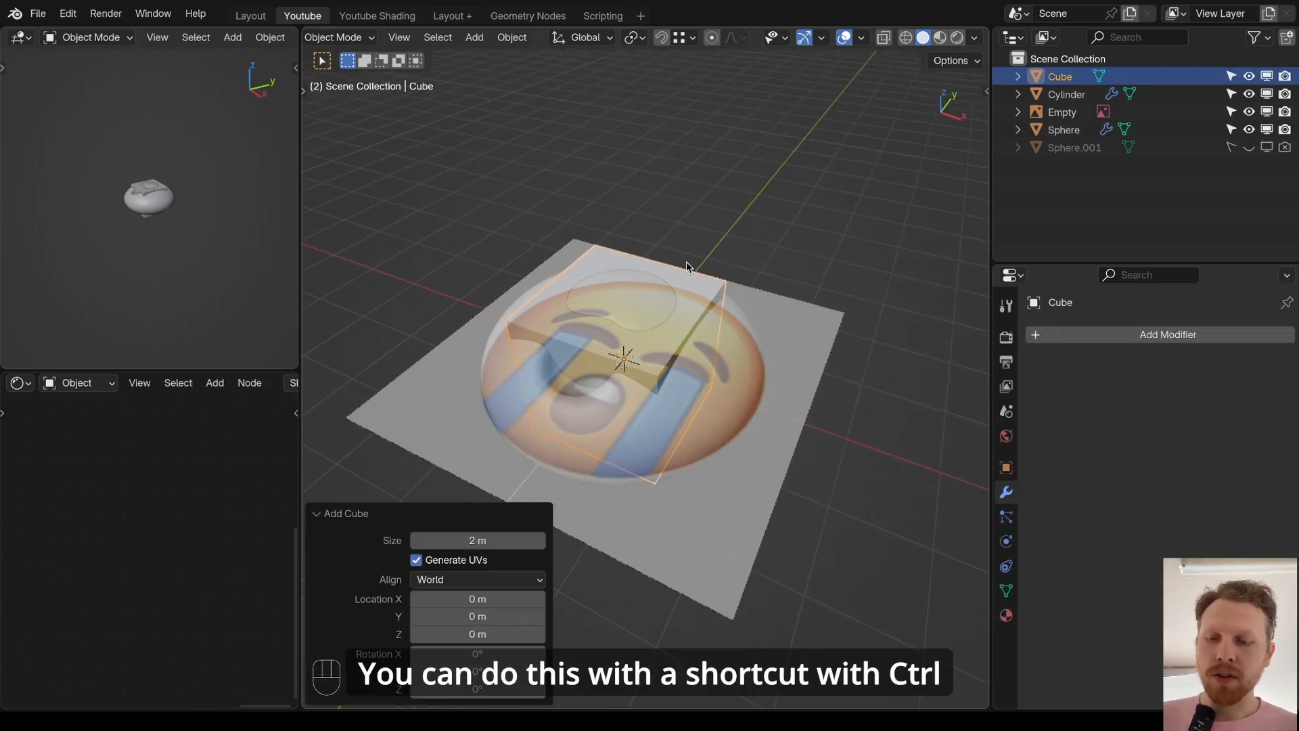
pyautogui.hotkey('ctrl', '1')
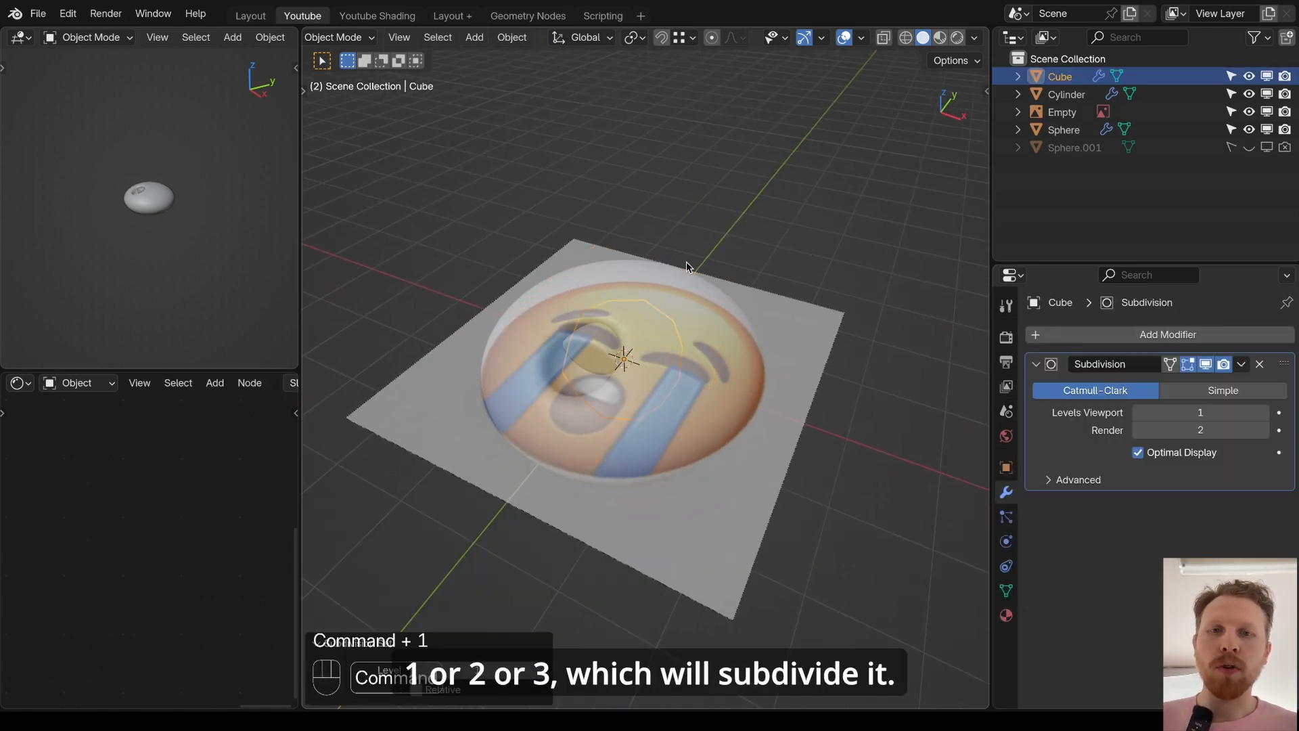
pyautogui.press('g')
pyautogui.press('z')
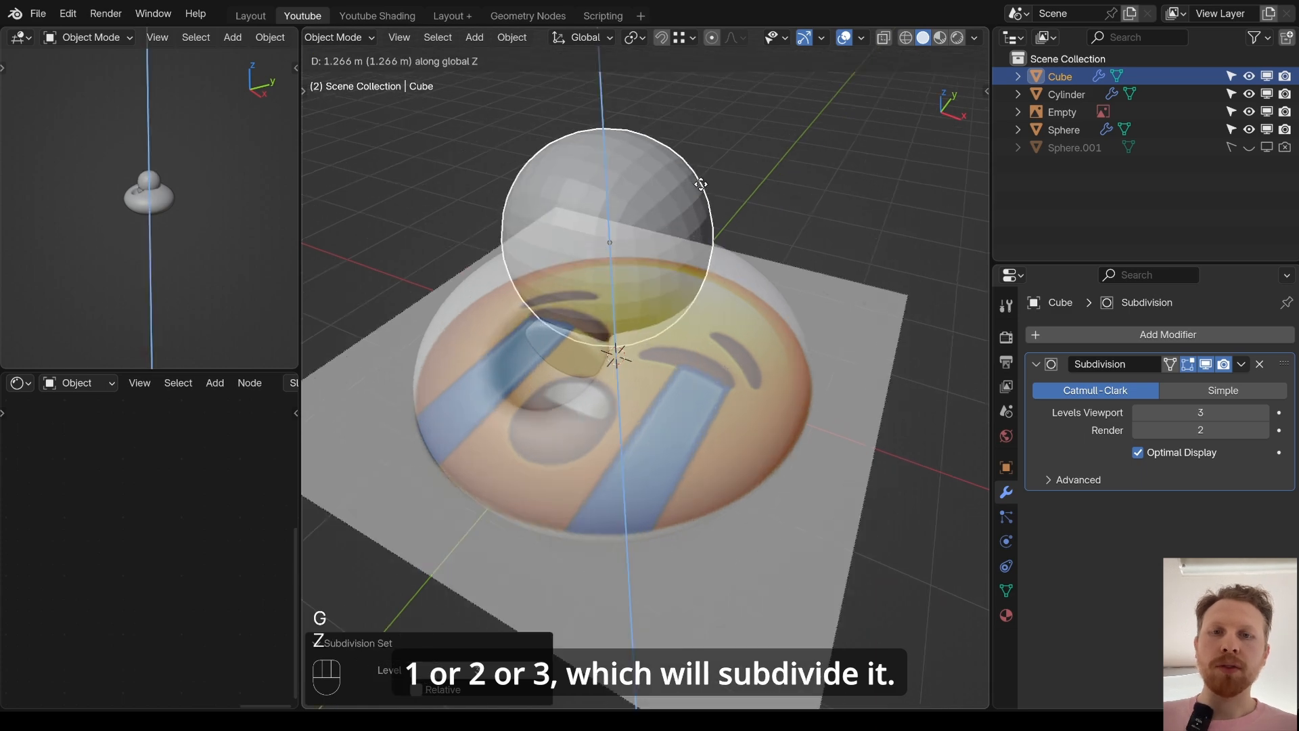
pyautogui.press('Escape')
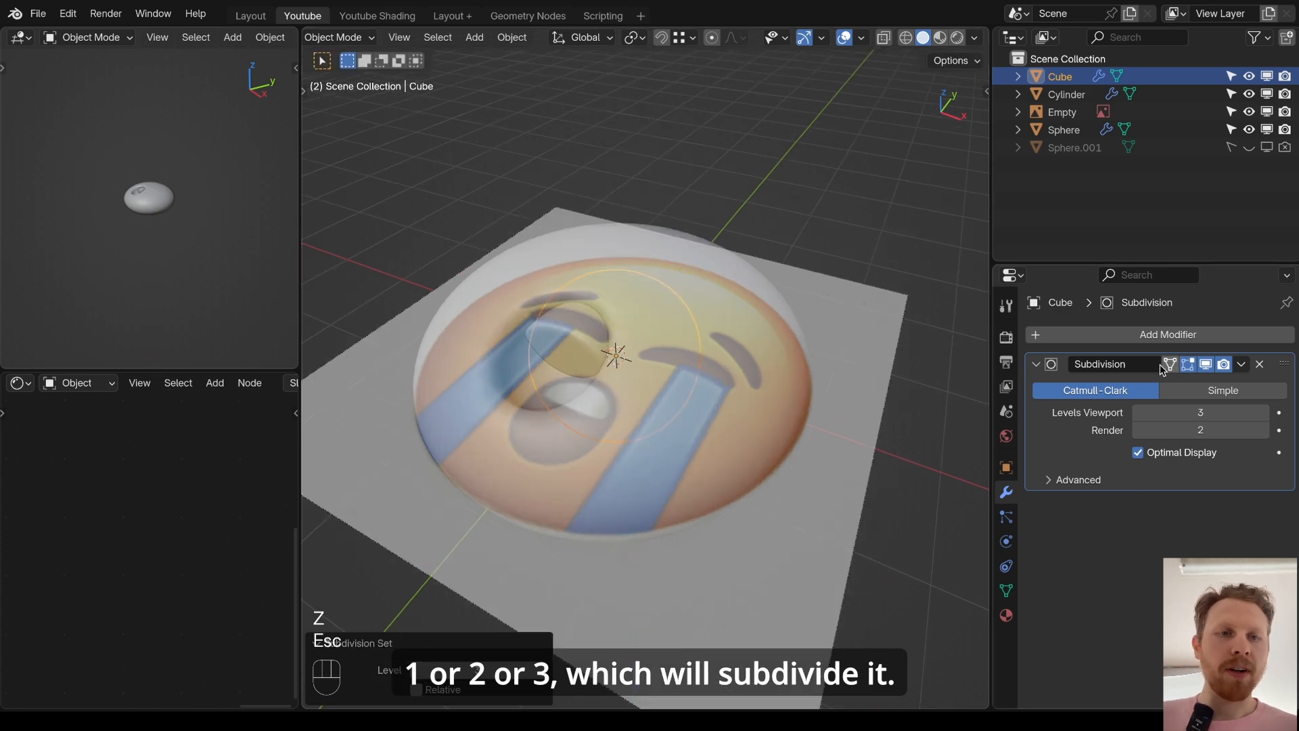
pyautogui.click(1148, 335)
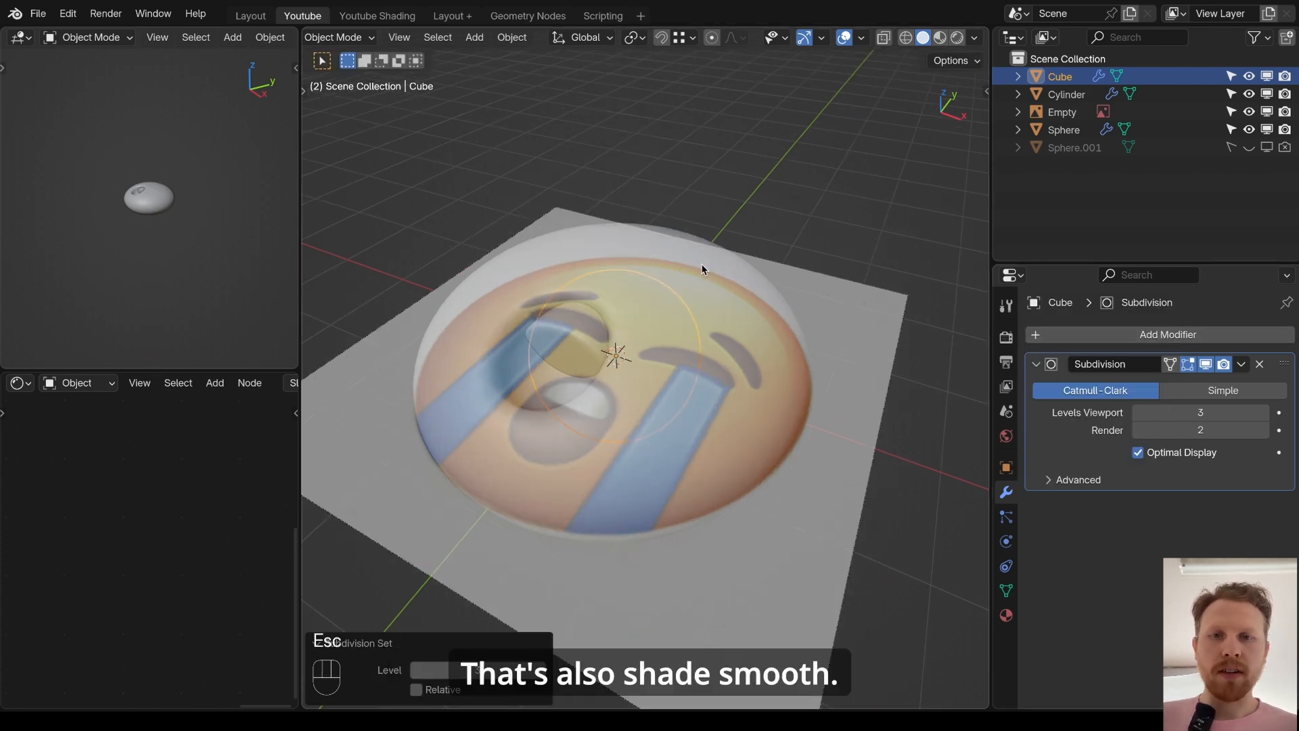
# - Shade the subdivided cube smooth
pyautogui.press('space')
pyautogui.write('smooth')
pyautogui.press('Return')
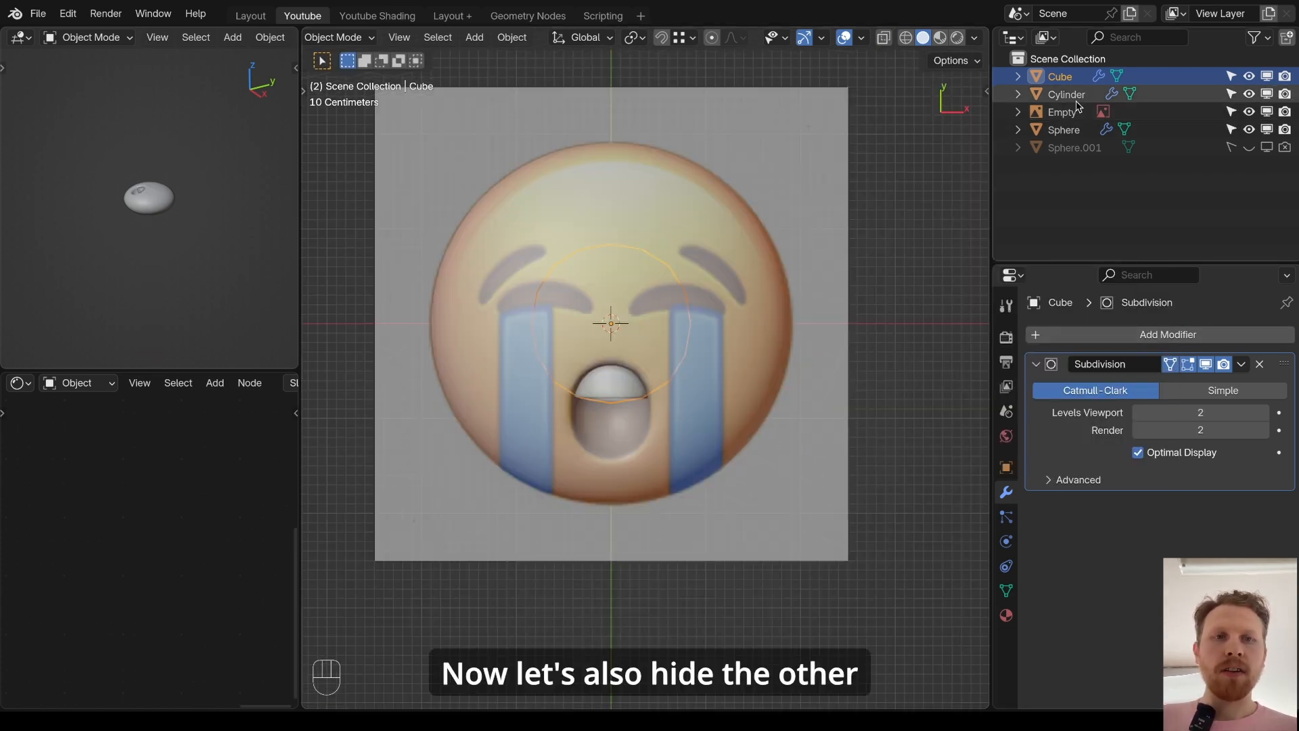
# - Hide the head sphere and the teeth cylinder, leaving the subdivided cube and the emoji reference image displayed
pyautogui.click(1077, 98)
pyautogui.keyDown('ctrl'); pyautogui.click(1076, 128); pyautogui.keyUp('ctrl')
pyautogui.moveTo(741, 294); pyautogui.dragTo(724, 230, button='middle')
pyautogui.press('h')
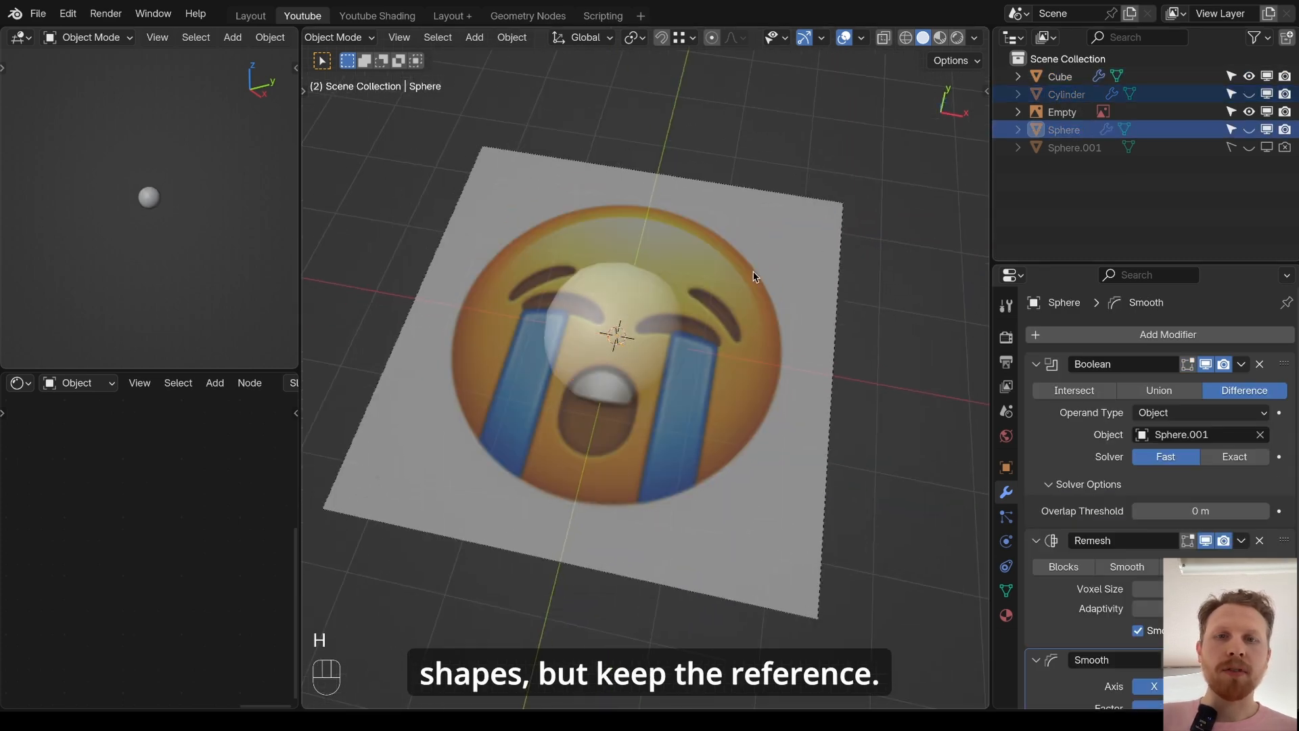
pyautogui.click(784, 164)
pyautogui.moveTo(639, 271); pyautogui.dragTo(645, 292, button='middle')
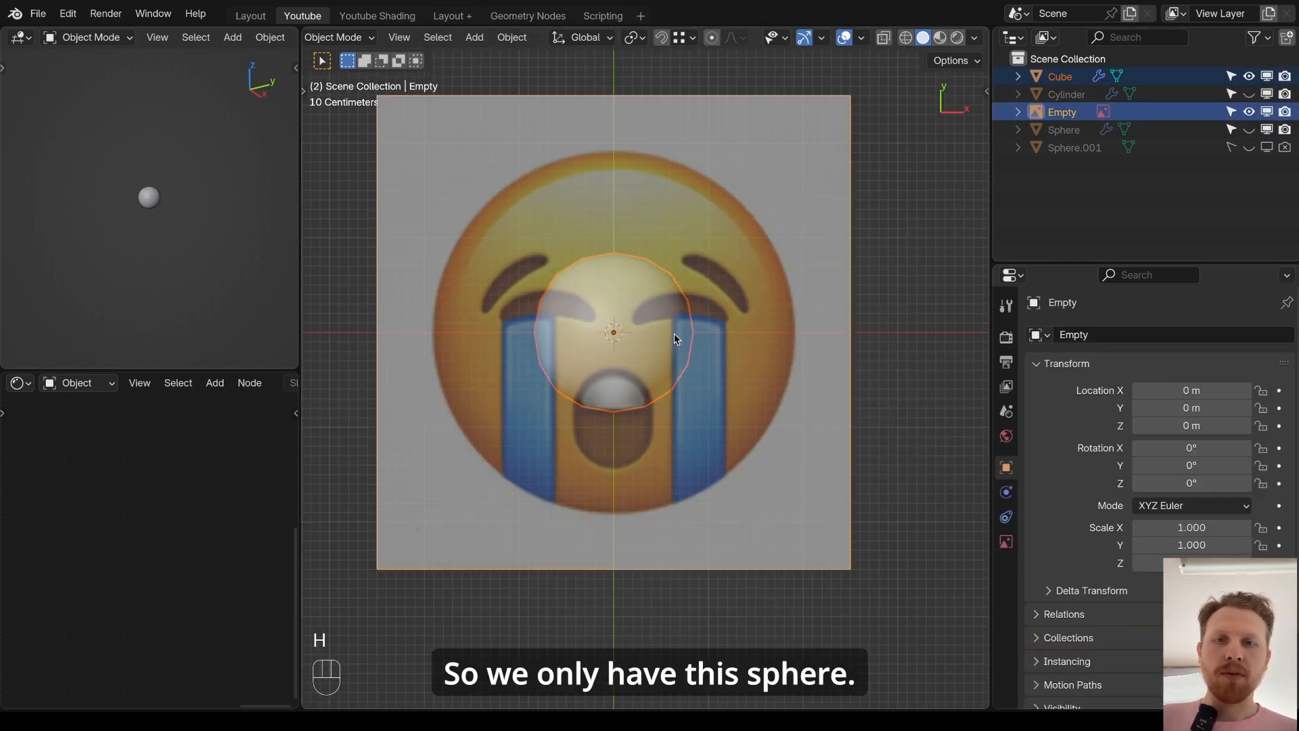
# - Enter Edit Mode on the cube with its whole mesh selected and enable the Subdivision modifier's on-cage display
pyautogui.click(622, 272)
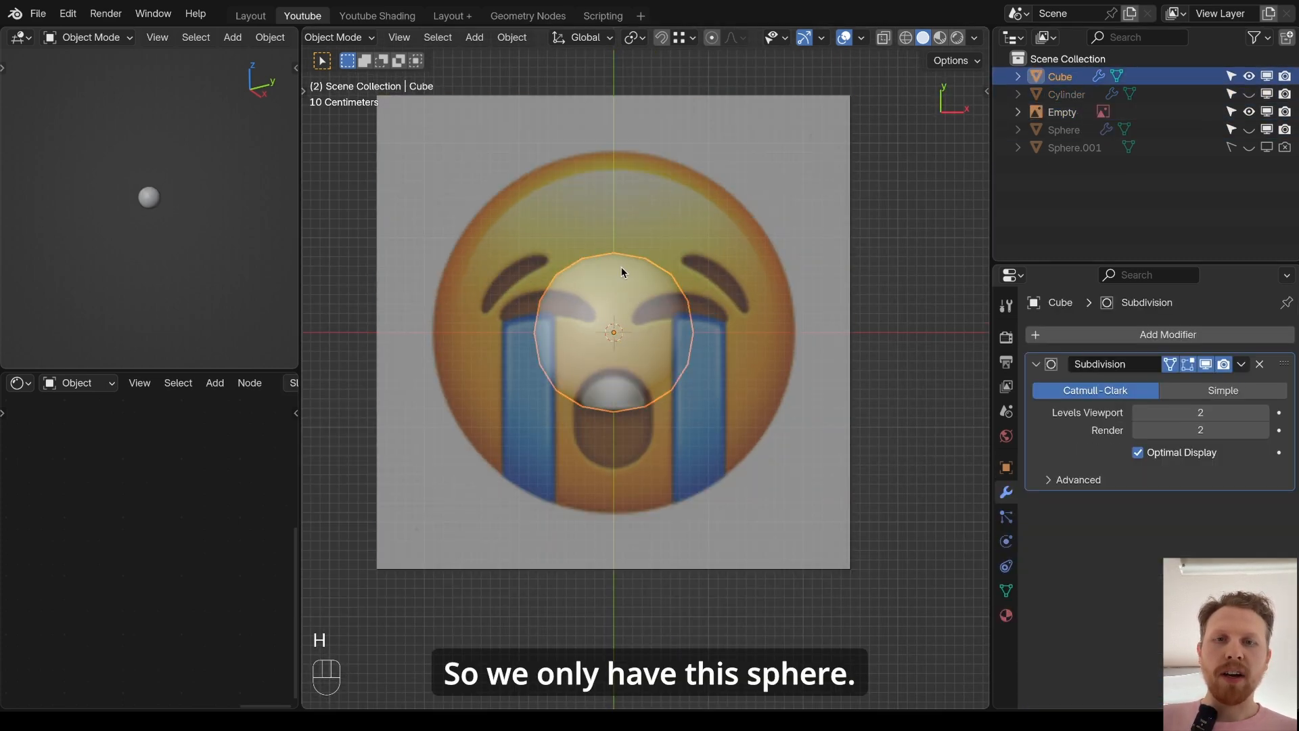
pyautogui.keyDown('alt'); pyautogui.moveTo(623, 272); pyautogui.dragTo(652, 381, button='middle'); pyautogui.keyUp('alt')
pyautogui.press('Tab')
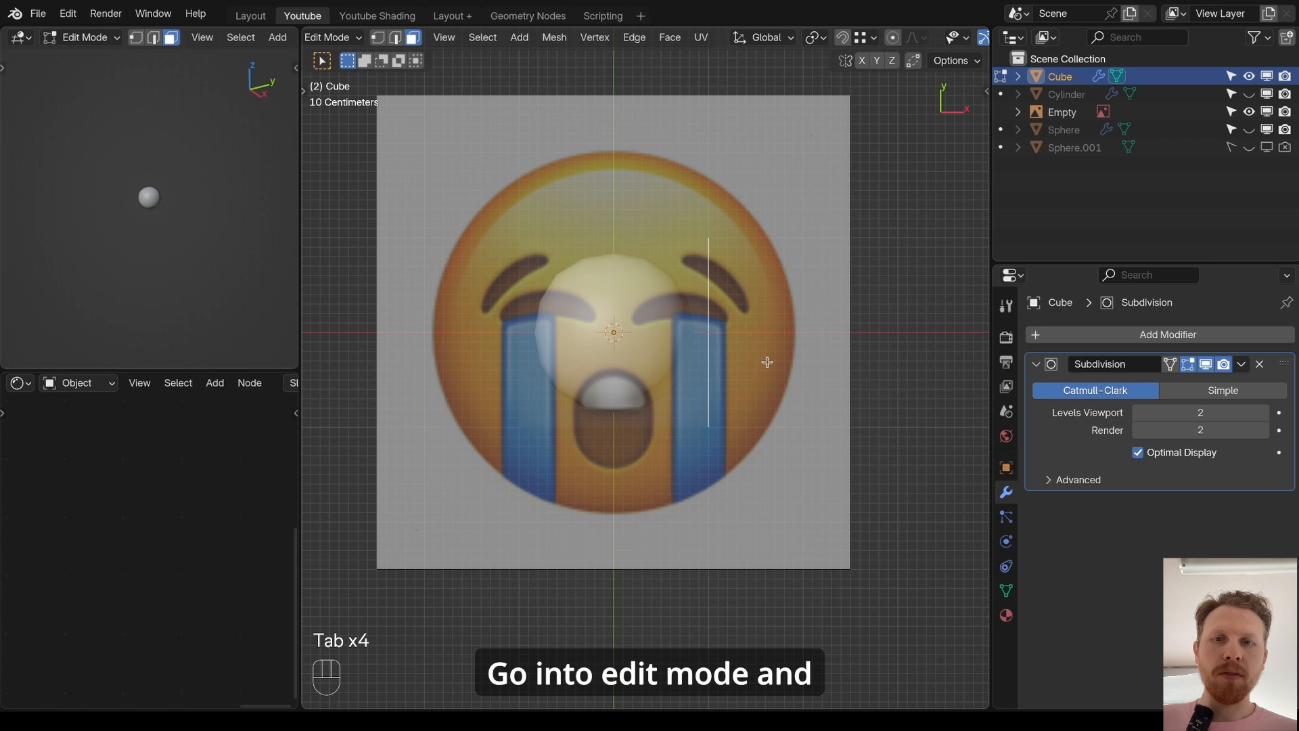
pyautogui.press('a')
pyautogui.click(1172, 366)
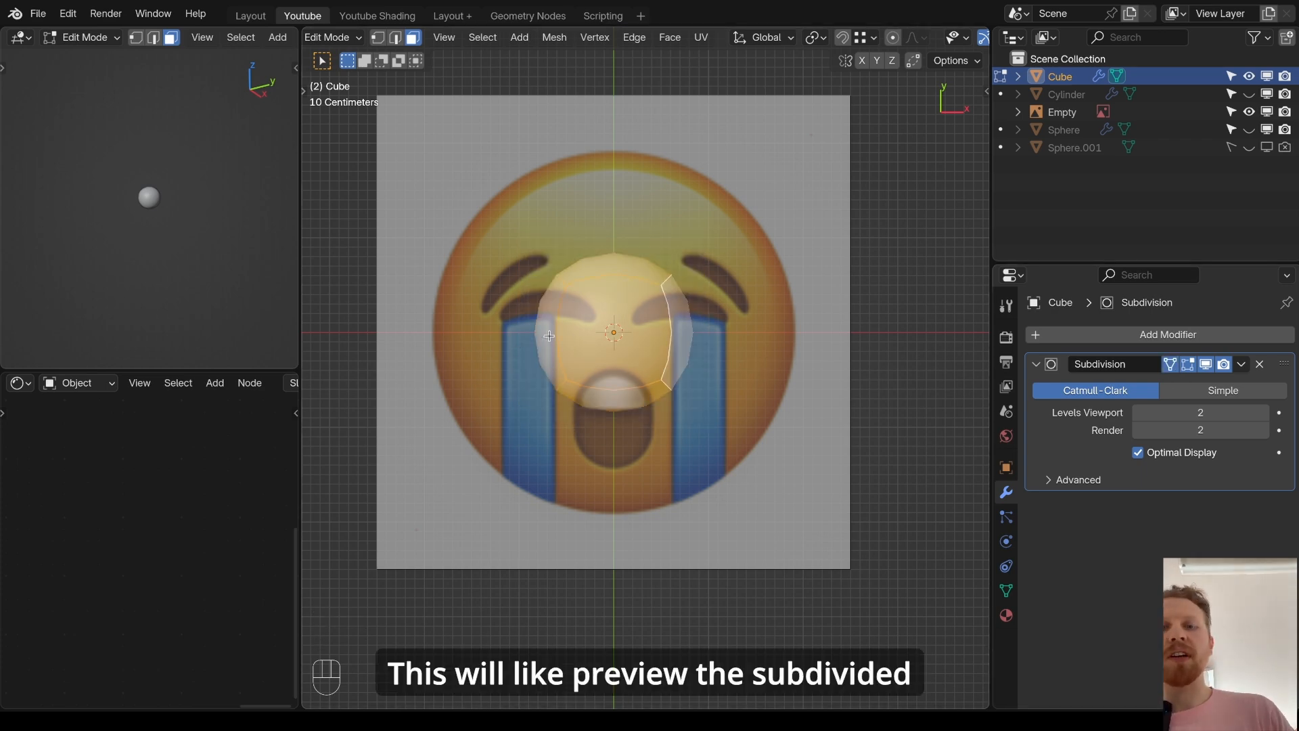
# - Scale the cube's mesh down and place it over the middle of the right-hand eye in the reference
pyautogui.scroll(2, 752, 311)
pyautogui.press('s')
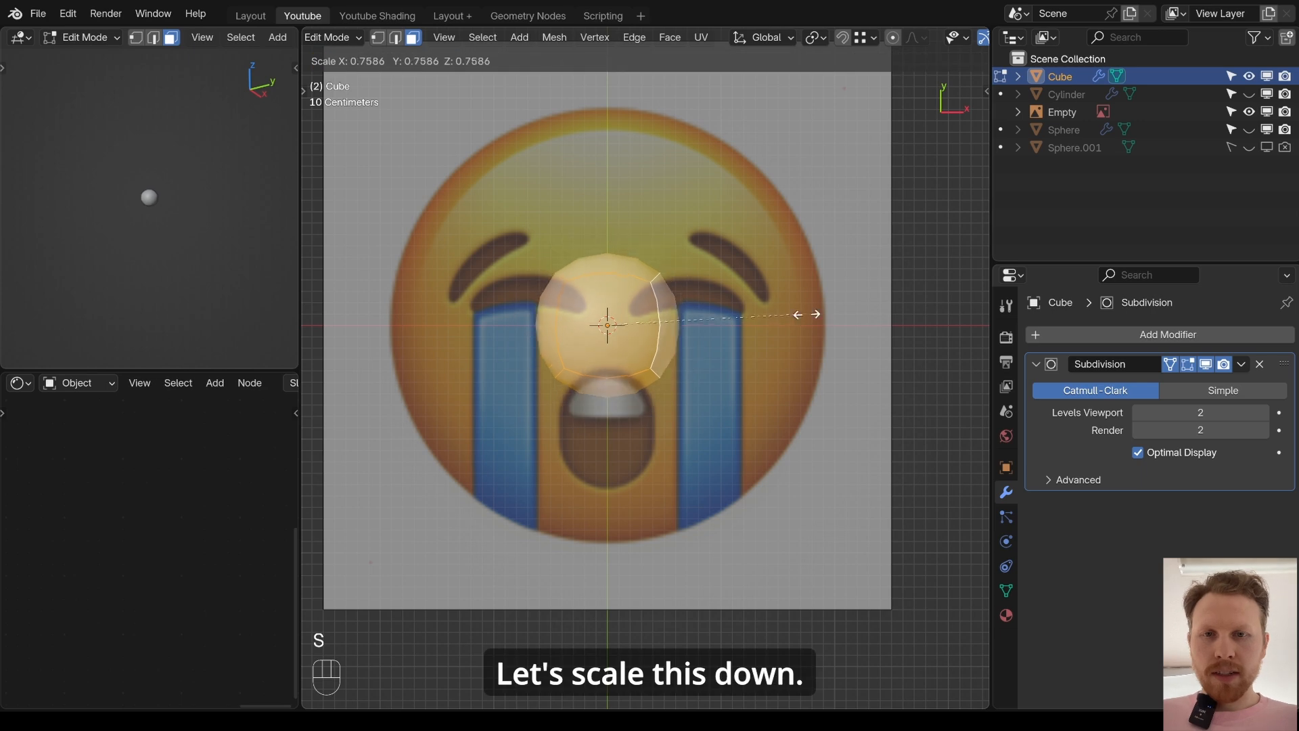
pyautogui.click(701, 298)
pyautogui.press('g')
pyautogui.click(778, 288)
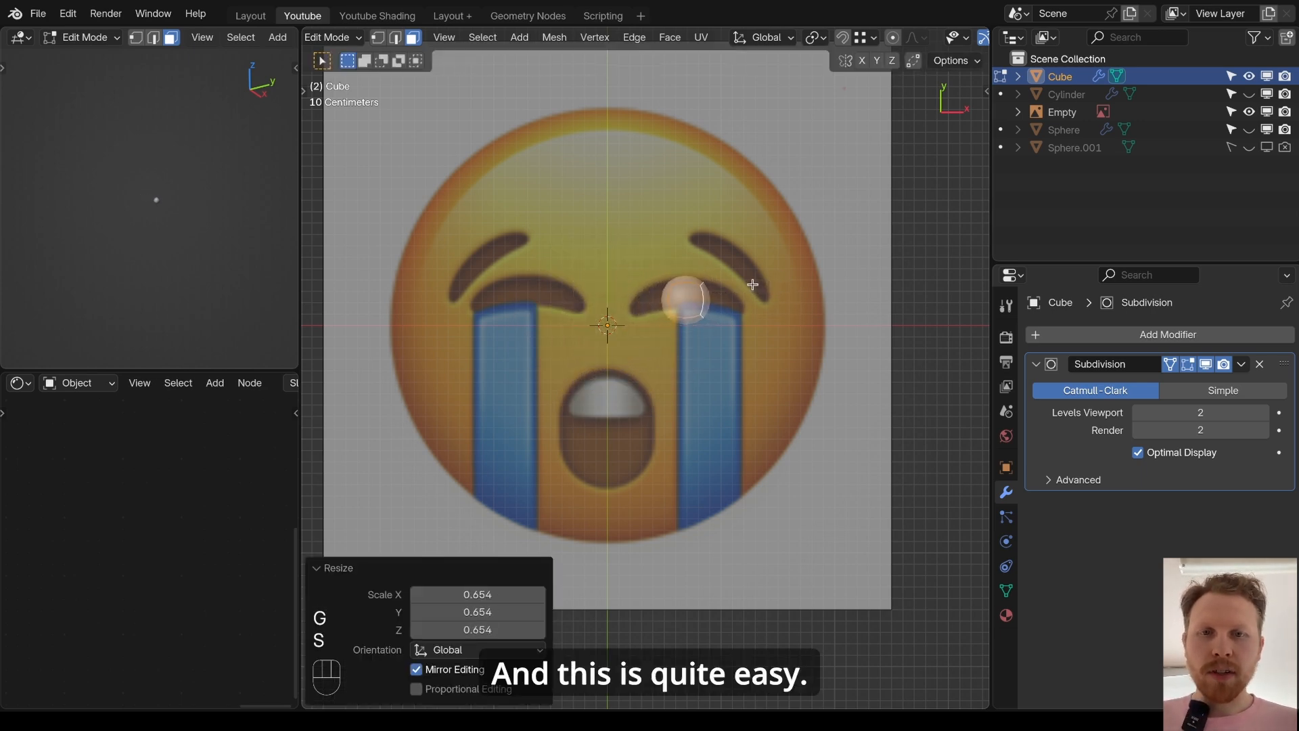
pyautogui.scroll(5, 751, 294)
pyautogui.press('s')
pyautogui.click(653, 298)
pyautogui.scroll(-3, 635, 278)
pyautogui.keyDown('shift'); pyautogui.moveTo(392, 320); pyautogui.dragTo(450, 332, button='middle'); pyautogui.keyUp('shift')
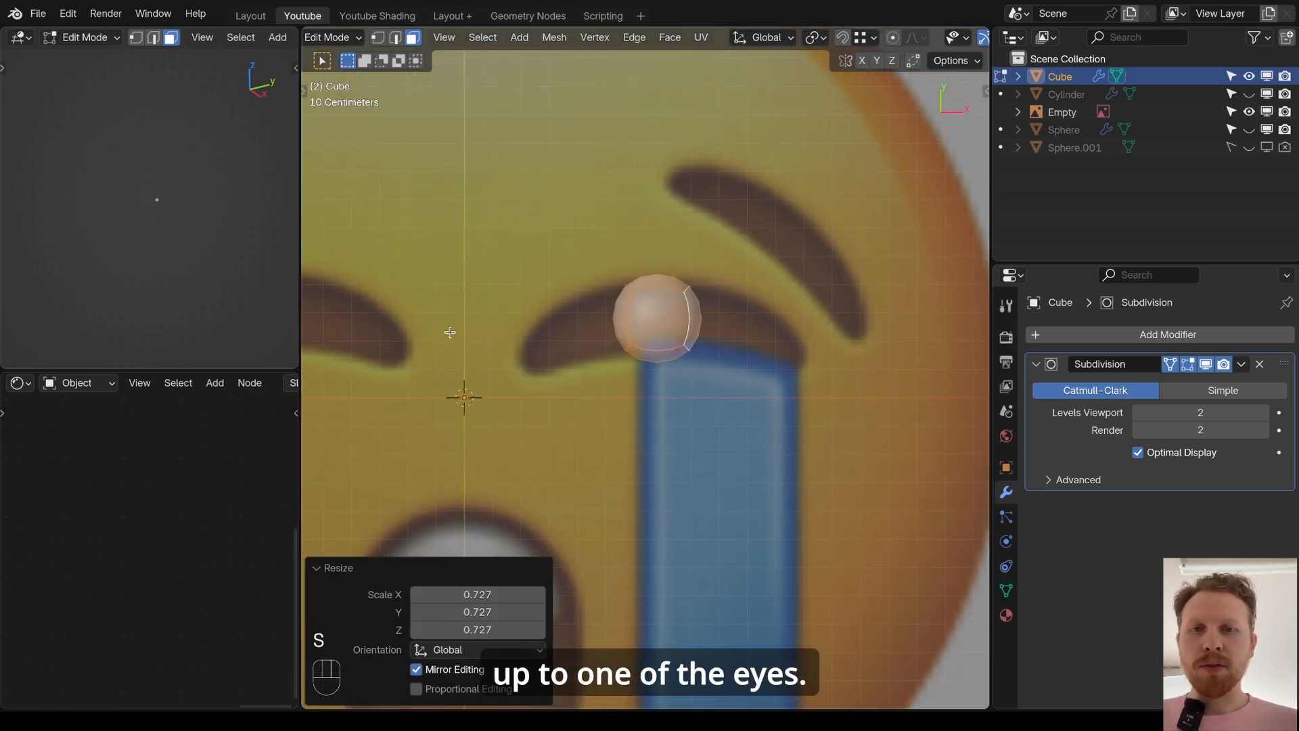
# - Move and rotate the mesh's two end faces out to the outer and inner corners of the right-hand eye
pyautogui.press('g')
pyautogui.click(760, 314)
pyautogui.press('r')
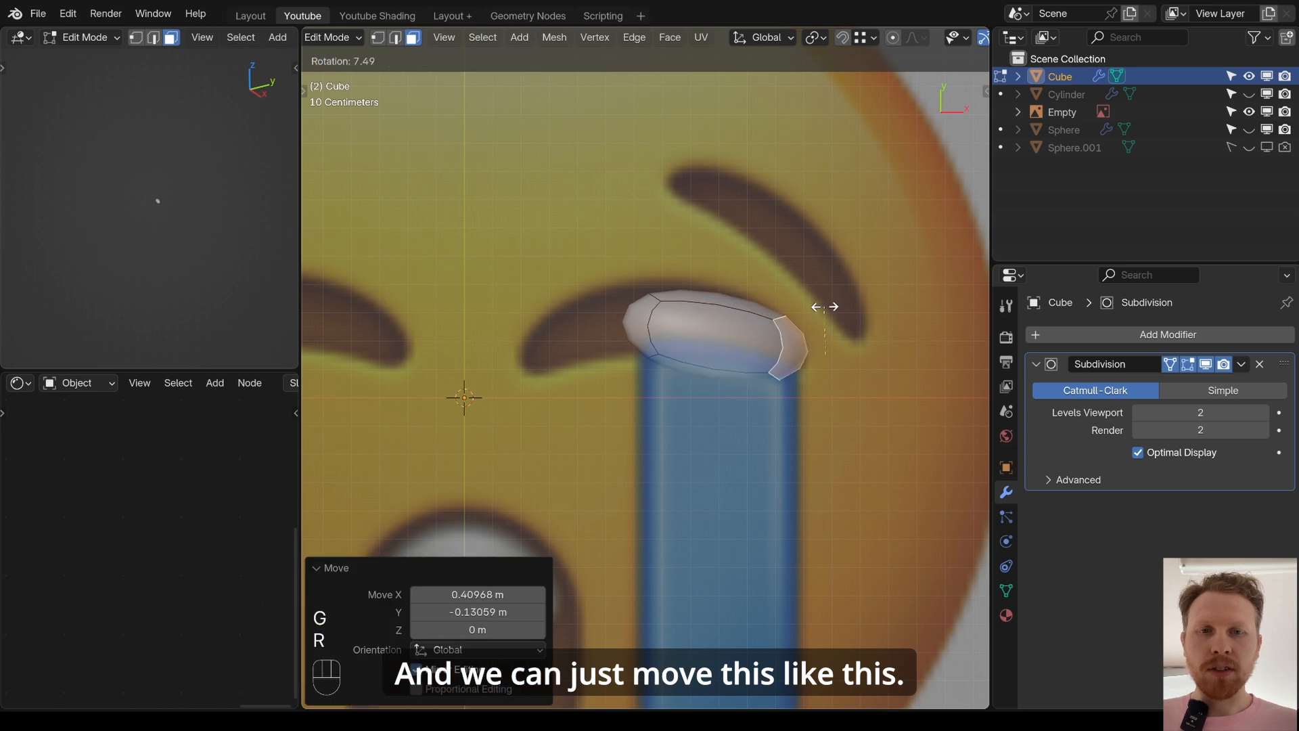
pyautogui.click(646, 308)
pyautogui.press('g')
pyautogui.click(660, 323)
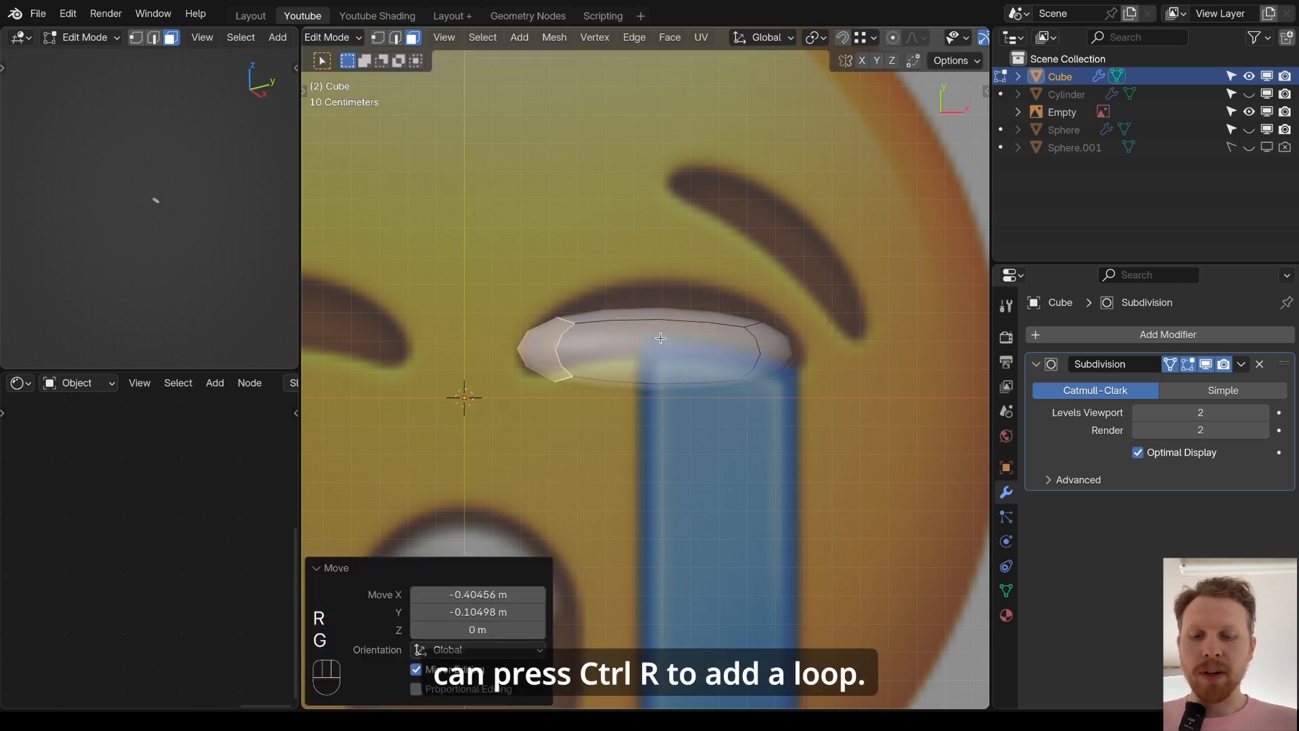
# - Add one loop cut across the middle of the eye mesh and raise it to follow the eye's arch
pyautogui.press('super+r')
pyautogui.click(662, 336)
pyautogui.click(661, 336)
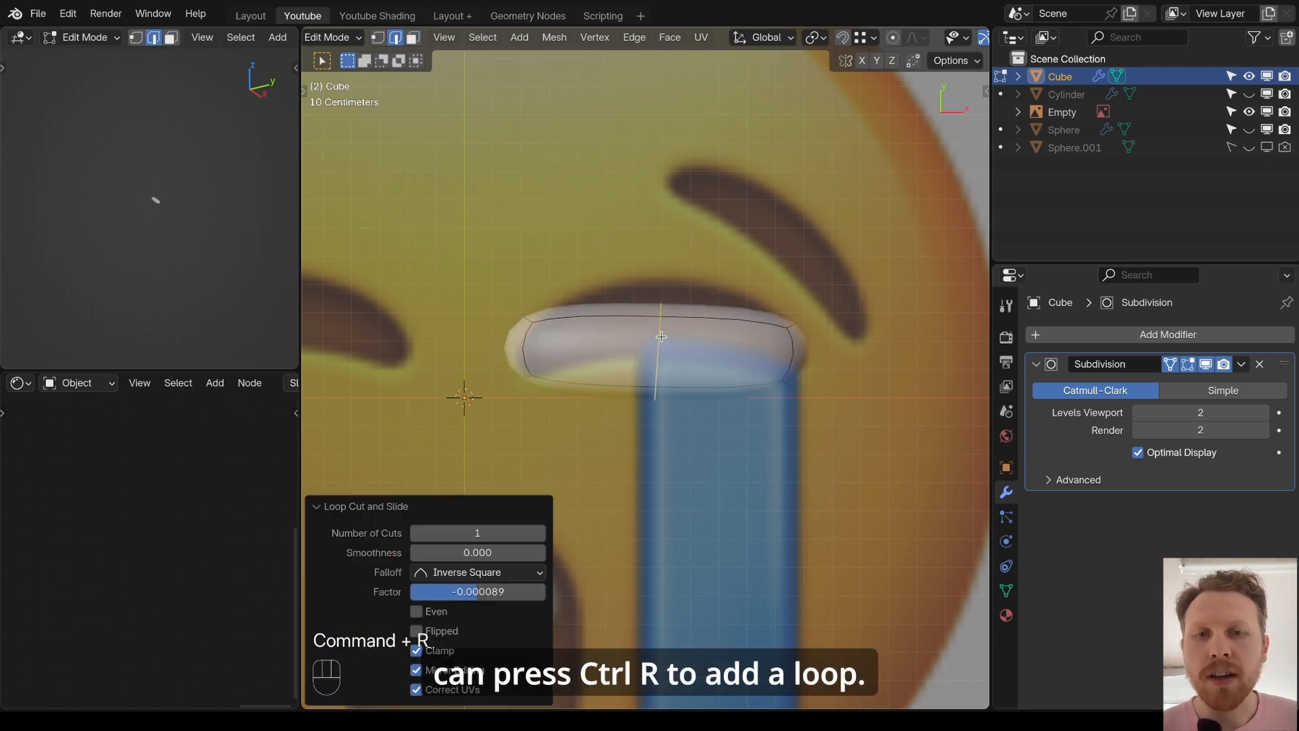
pyautogui.press('g')
pyautogui.click(683, 297)
pyautogui.press('3')
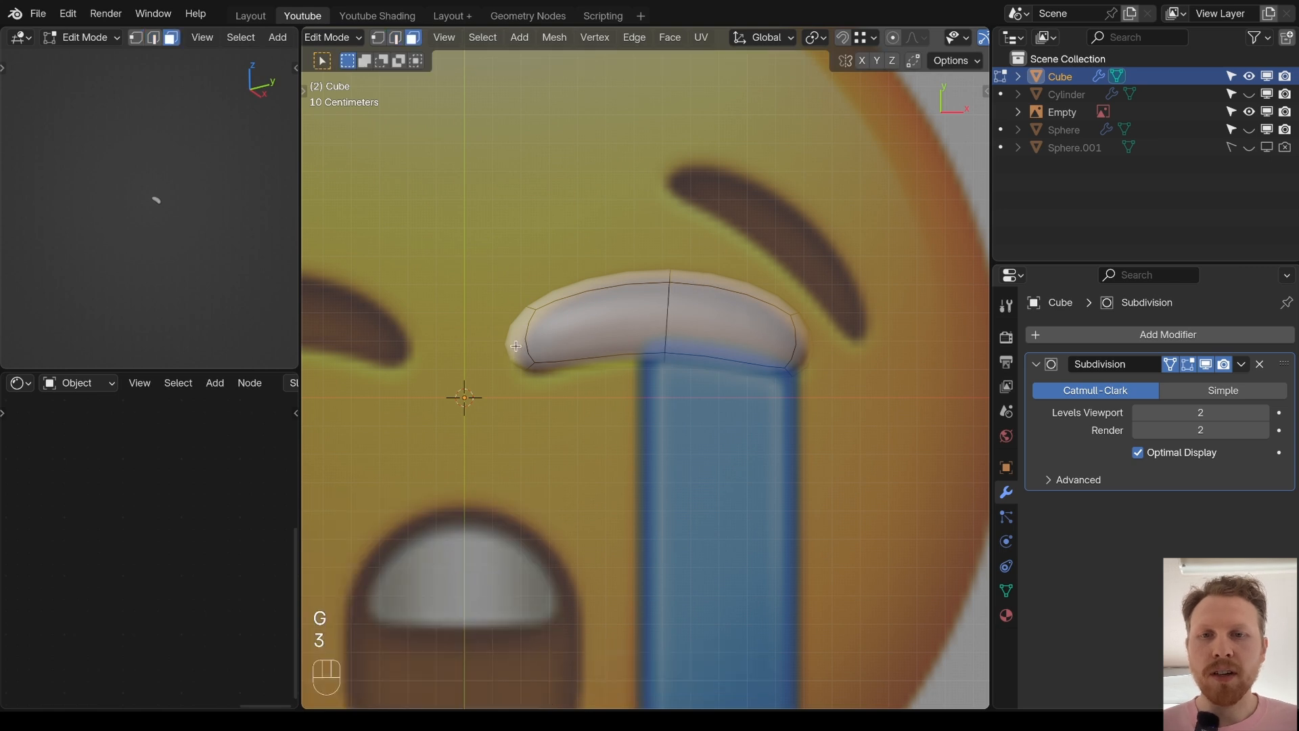
# - Set the pivot point to Individual Origins and scale the eye's two end faces down separately to about 0.67
pyautogui.click(520, 338)
pyautogui.keyDown('shift'); pyautogui.click(800, 326); pyautogui.keyUp('shift')
pyautogui.press('s')
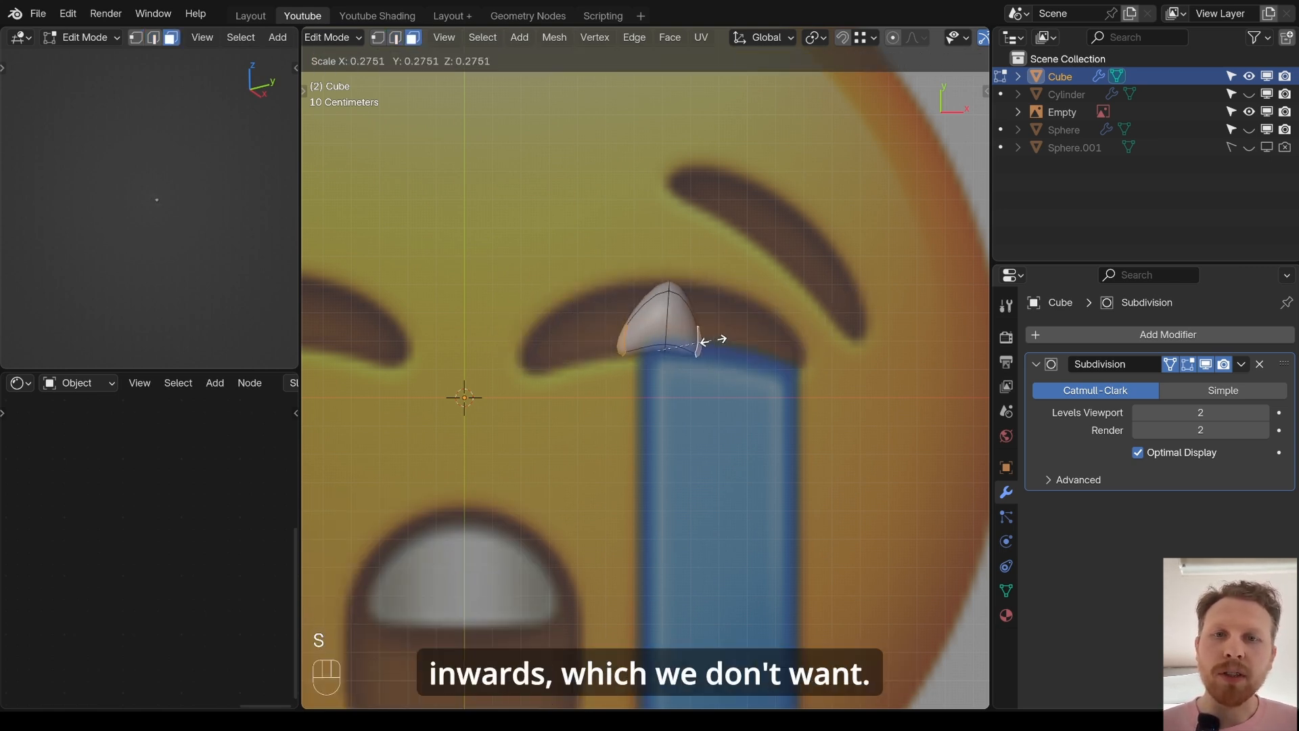
pyautogui.press('Escape')
pyautogui.click(820, 42)
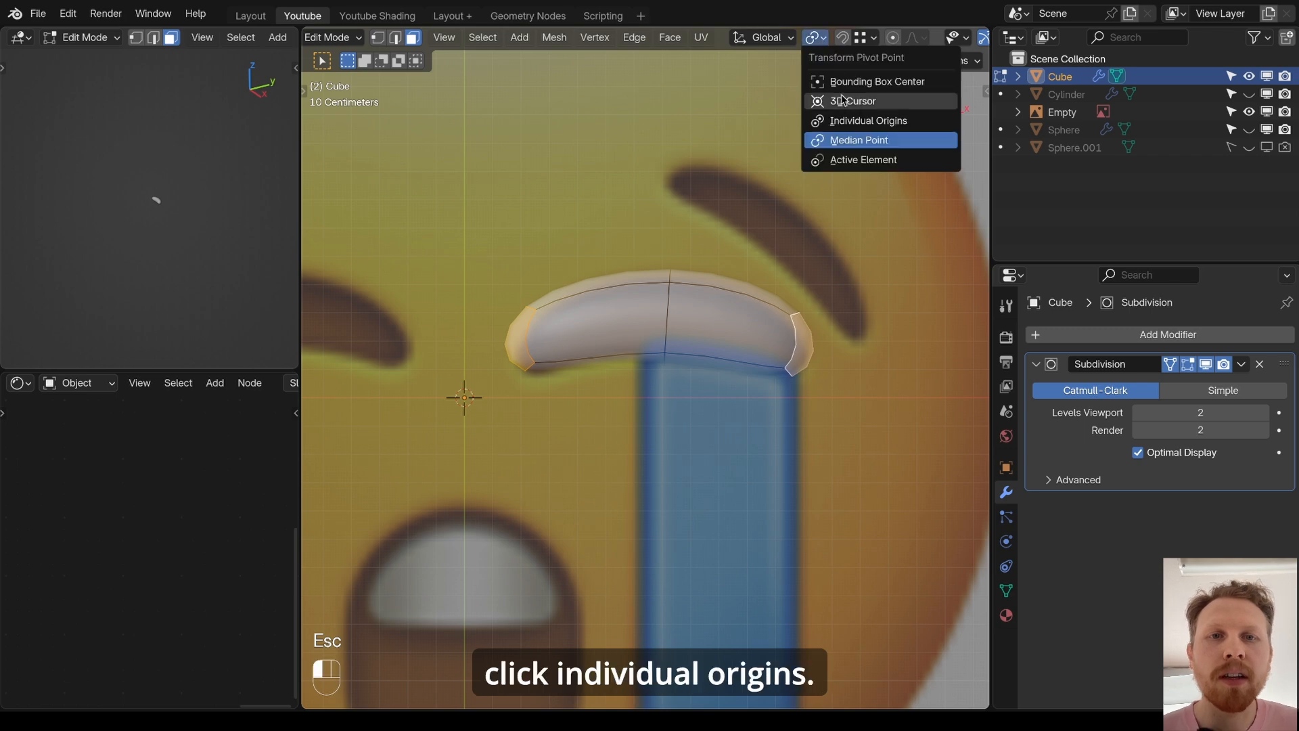
pyautogui.click(860, 120)
pyautogui.press('s')
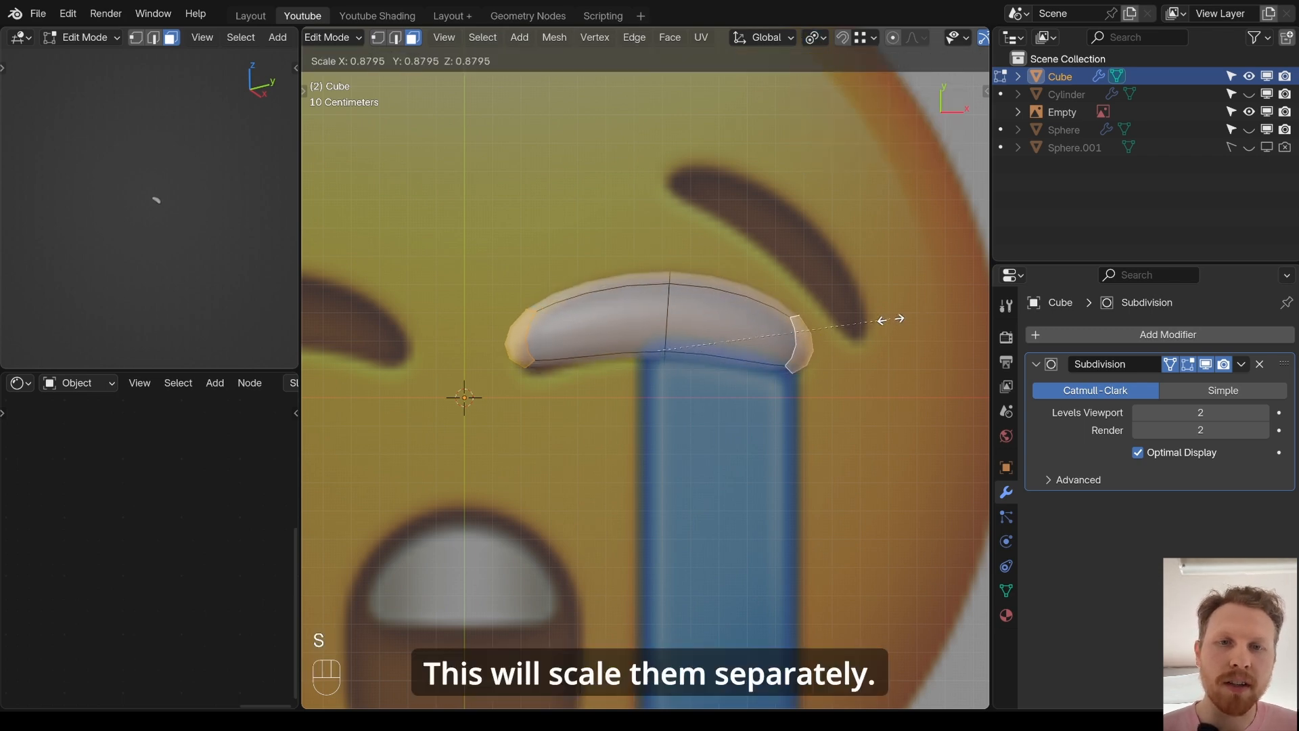
pyautogui.press('Escape')
# - Shift the eye's two end faces slightly down to match the reference corners and return to Object Mode
pyautogui.press('g')
pyautogui.press('g')
pyautogui.press('g')
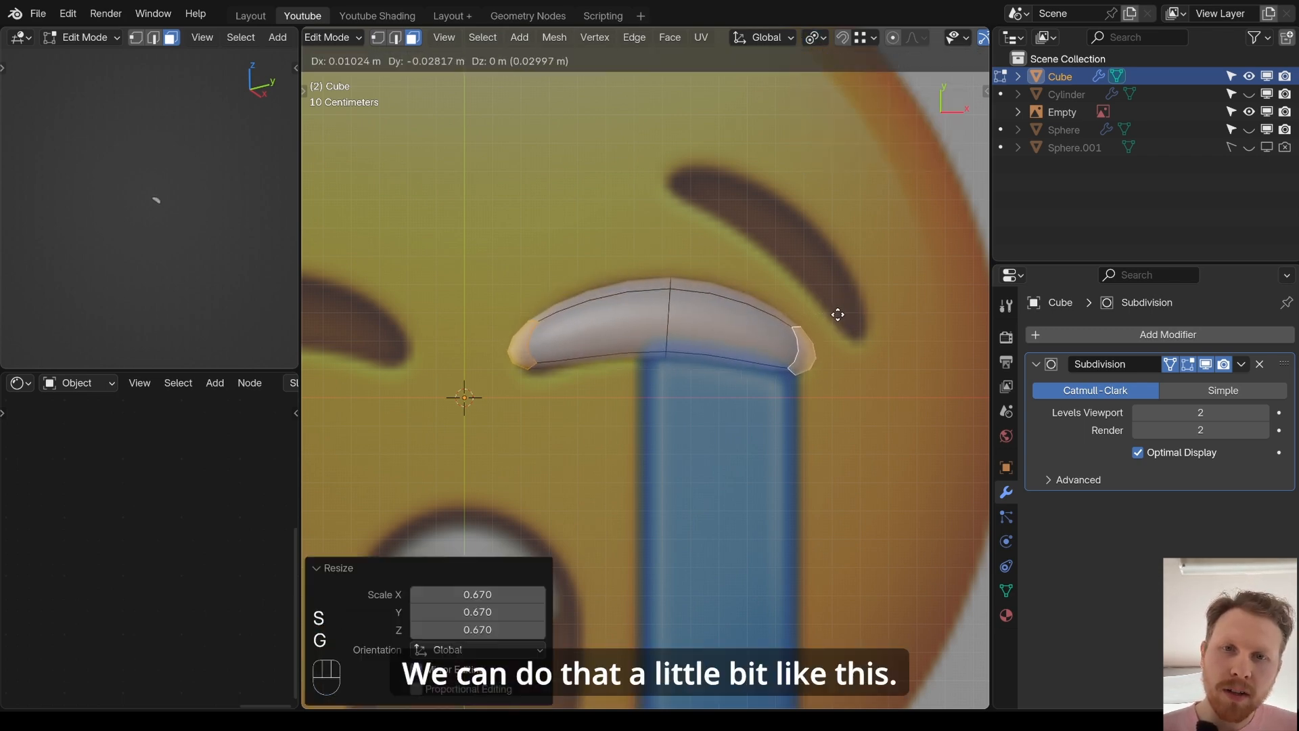
pyautogui.click(801, 347)
pyautogui.scroll(-3, 745, 379)
pyautogui.press('Tab')
# - Flatten the eye by scaling it along the Z axis to about 0.556
pyautogui.scroll(3, 735, 387)
pyautogui.moveTo(761, 494); pyautogui.dragTo(838, 398, button='middle')
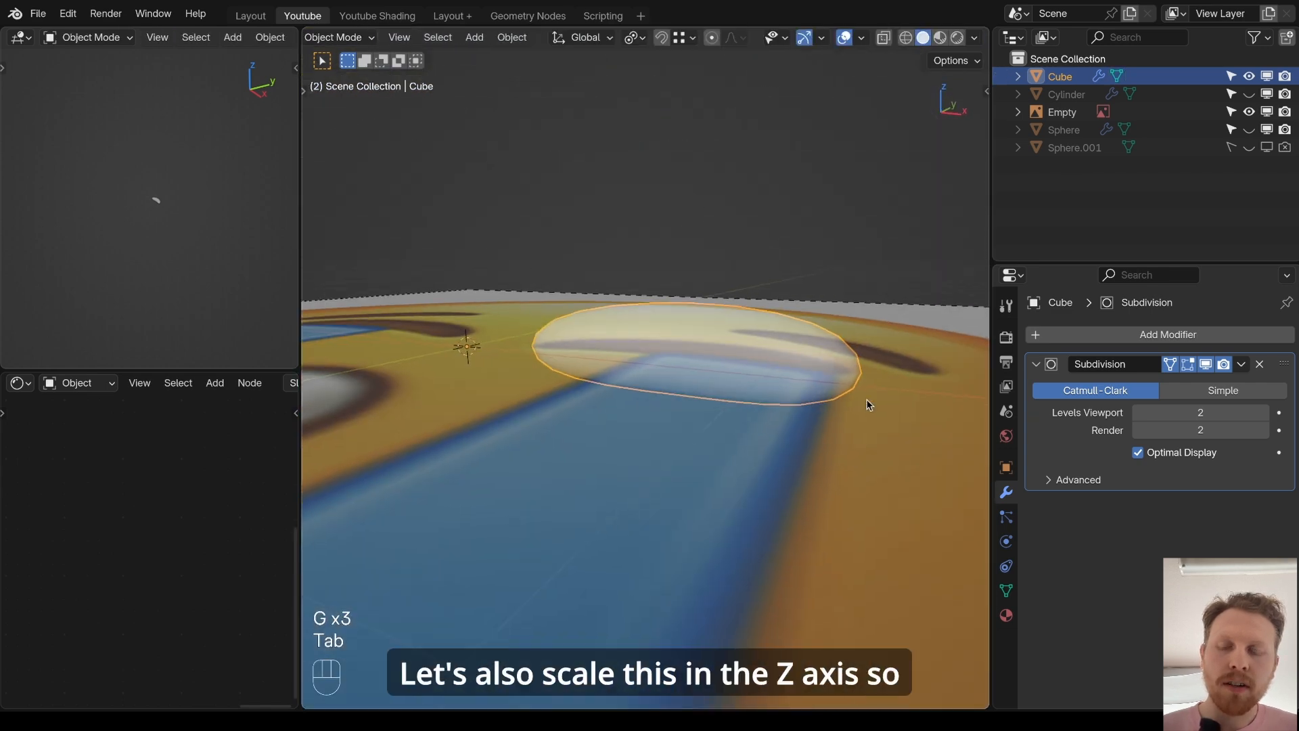
pyautogui.press('Escape')
pyautogui.moveTo(919, 444); pyautogui.dragTo(887, 424, button='middle')
pyautogui.press('s')
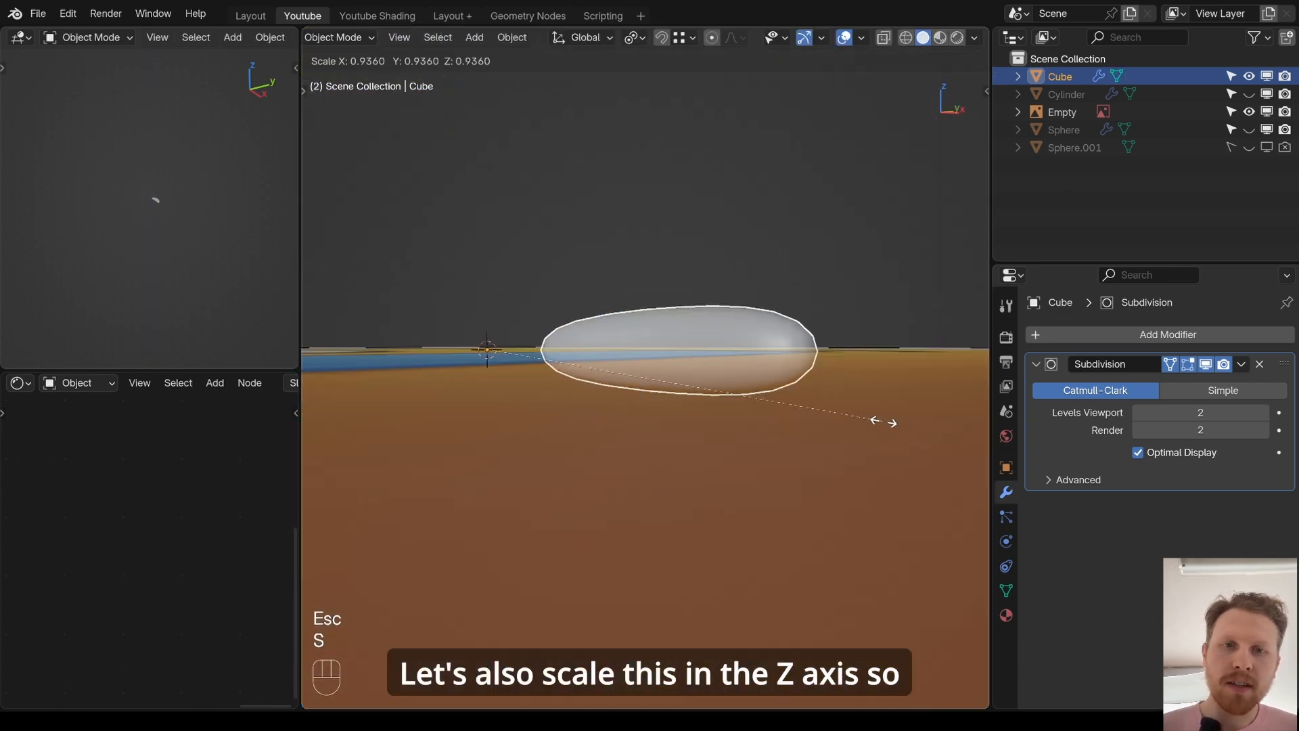
pyautogui.press('z')
pyautogui.click(717, 384)
pyautogui.moveTo(717, 384); pyautogui.dragTo(708, 426, button='middle')
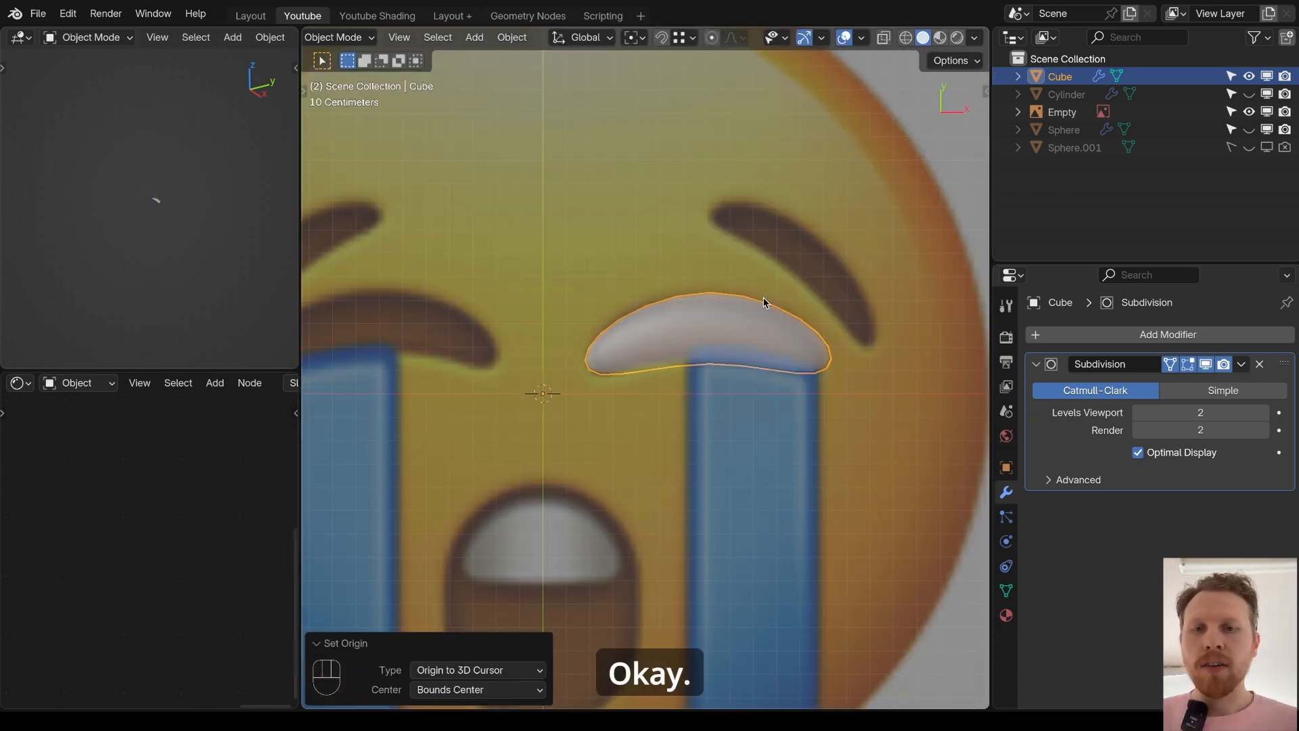
# - Check the 3D cursor's location values and set the eye object's origin to the 3D cursor
pyautogui.scroll(1, 713, 271)
pyautogui.keyDown('shift'); pyautogui.moveTo(677, 303); pyautogui.dragTo(738, 320, button='middle'); pyautogui.keyUp('shift')
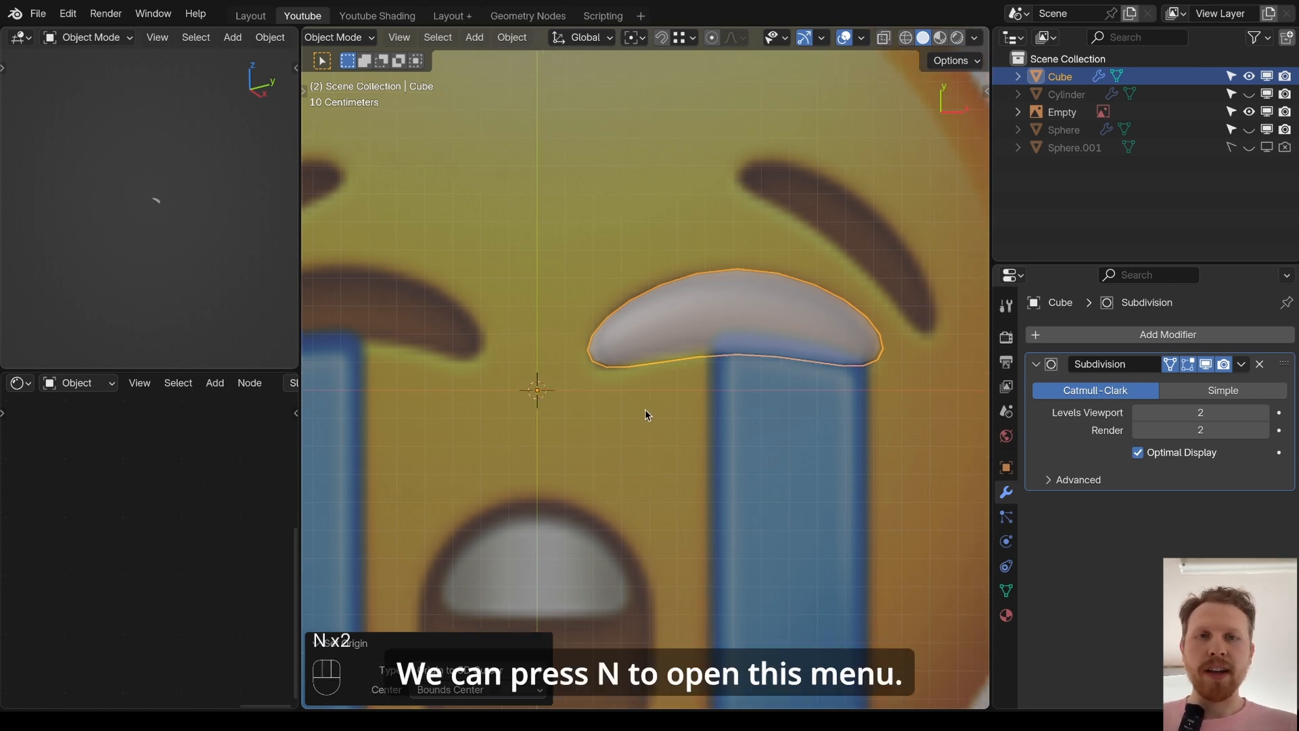
pyautogui.press('n')
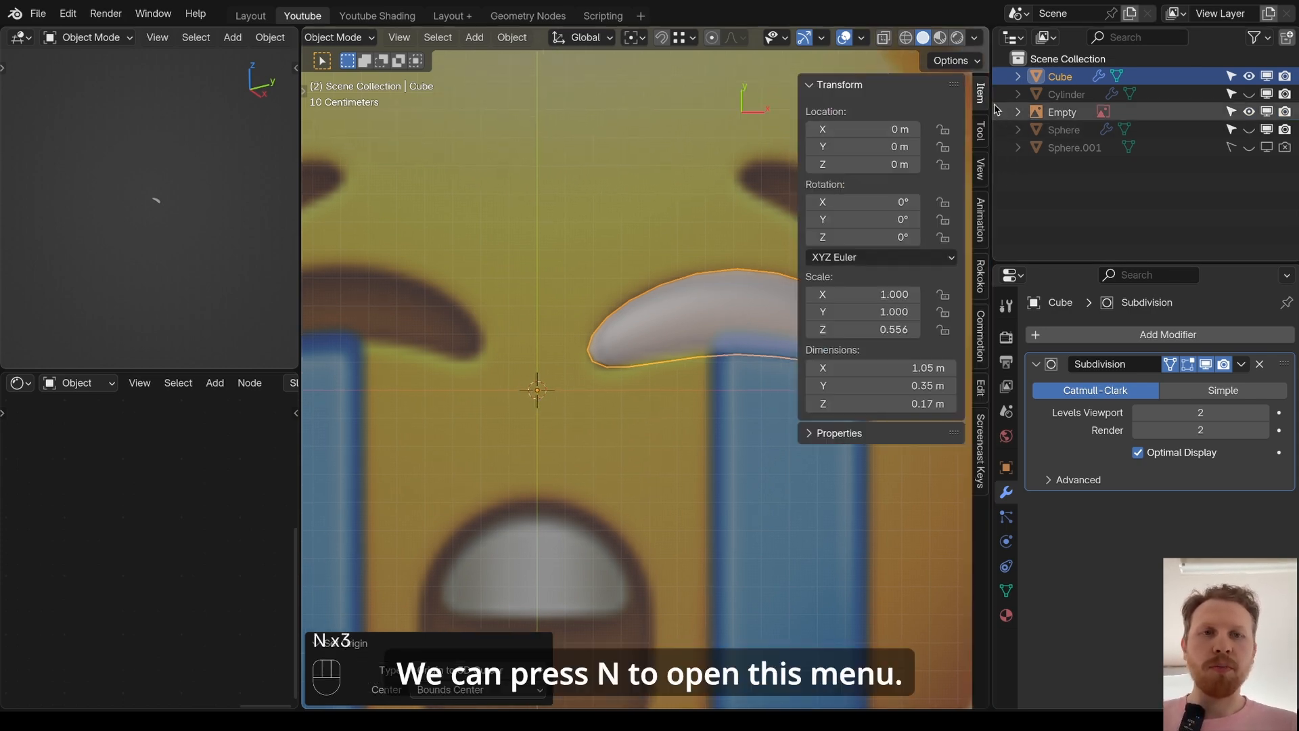
pyautogui.click(981, 170)
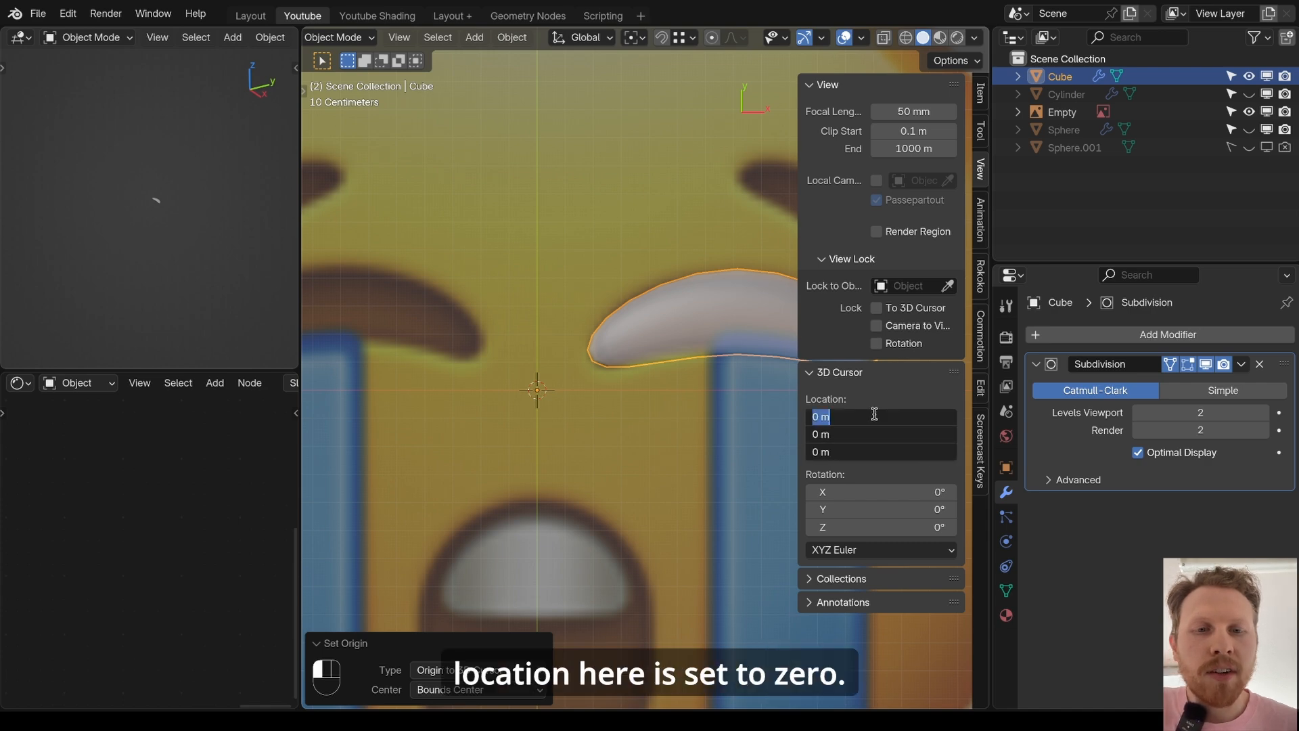
pyautogui.press('n')
pyautogui.scroll(2, 676, 302)
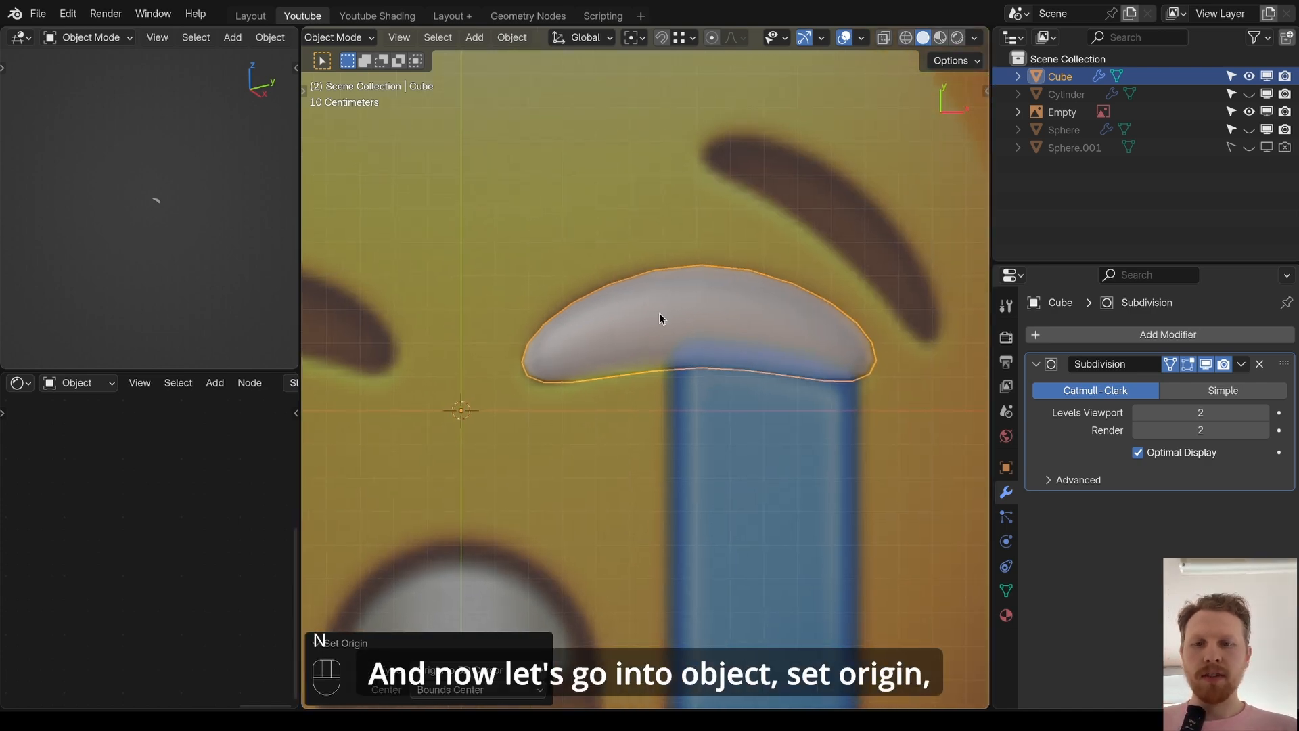
pyautogui.click(512, 37)
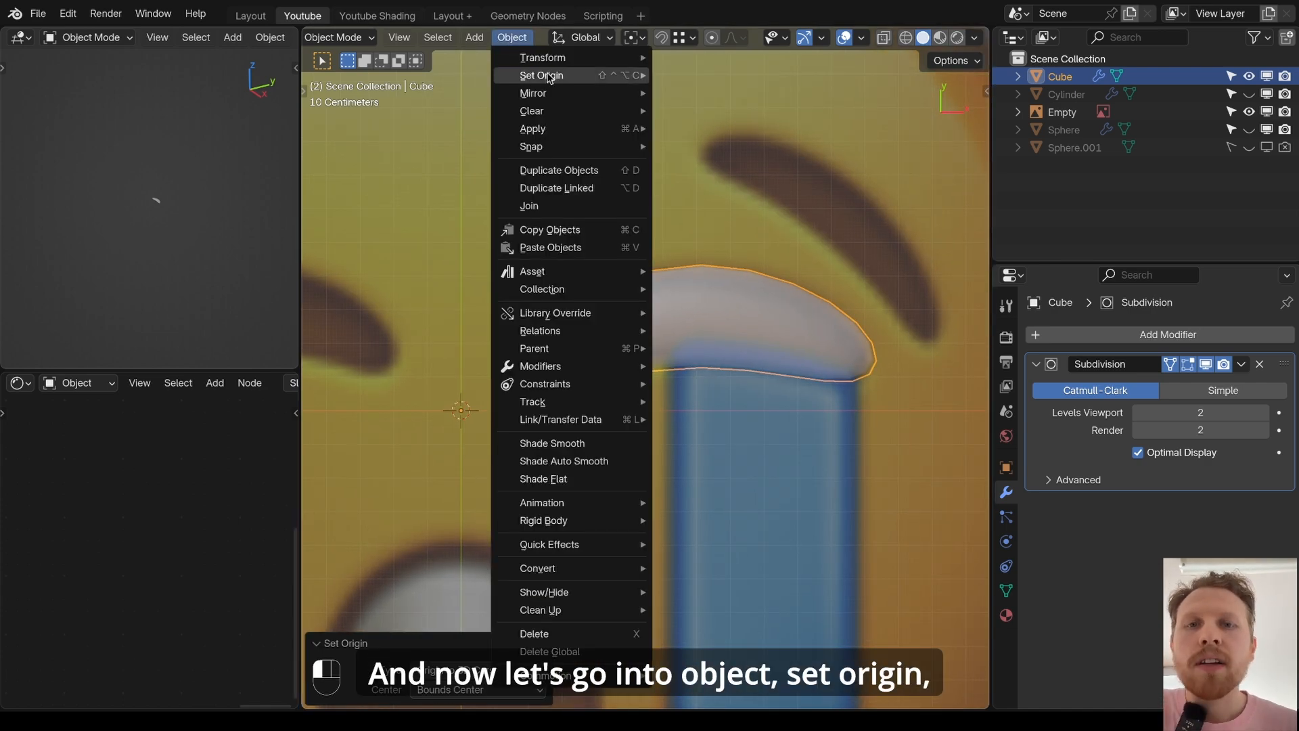
pyautogui.moveTo(550, 76)
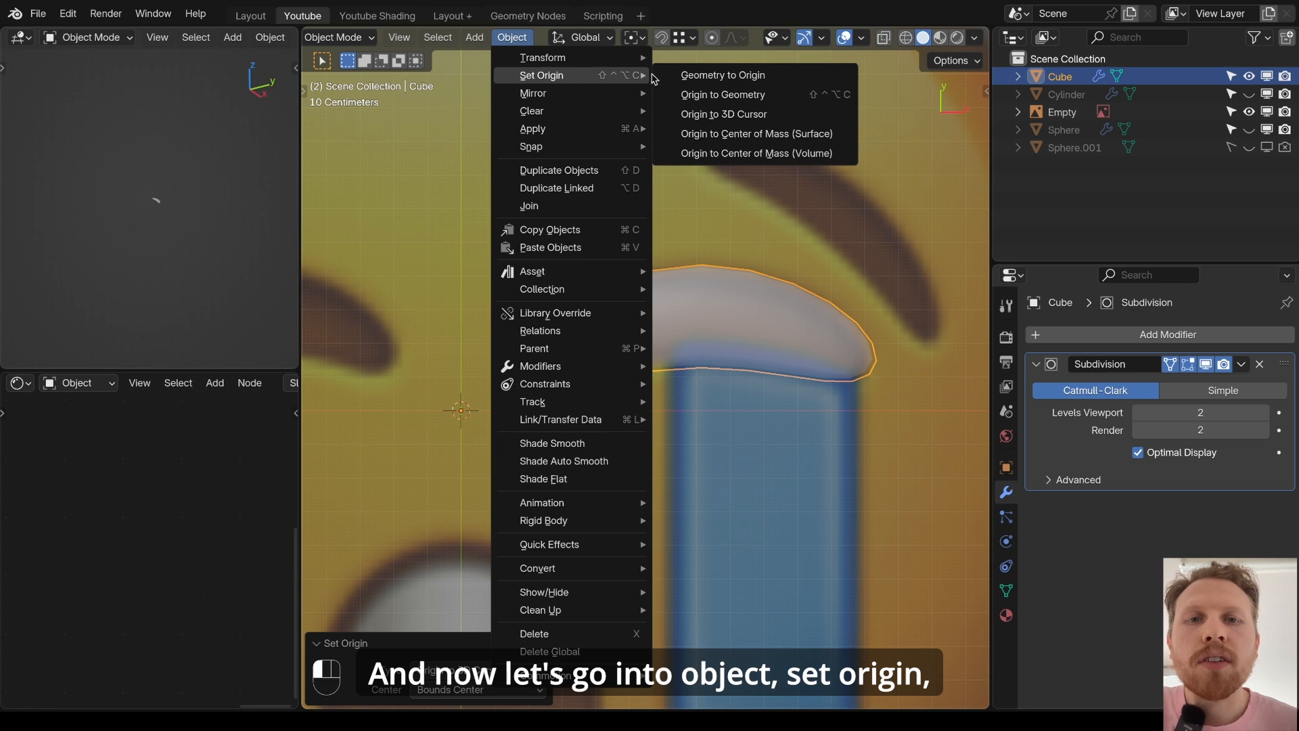
pyautogui.click(769, 122)
# - Duplicate the entire eye mesh in place in Edit Mode
pyautogui.press('Tab')
pyautogui.scroll(-2, 689, 279)
pyautogui.press('a')
pyautogui.scroll(-2, 689, 280)
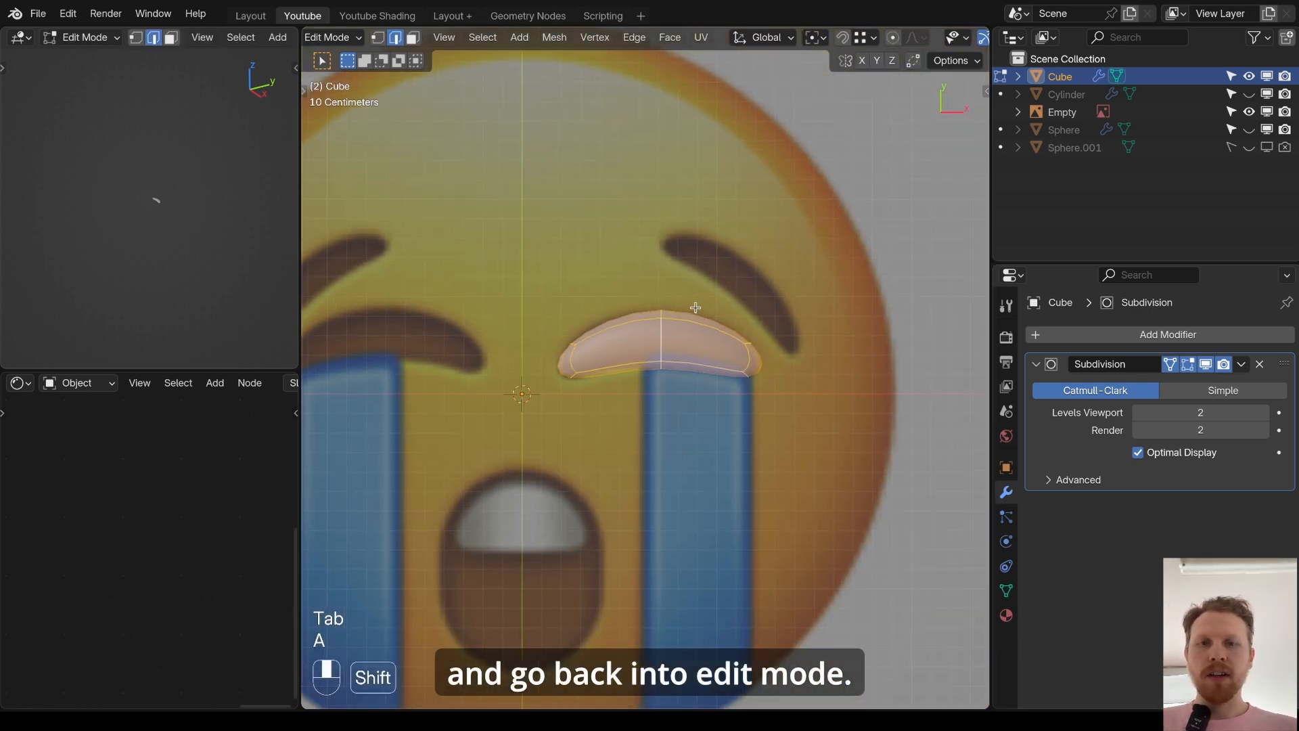
pyautogui.hotkey('shift', 'd')
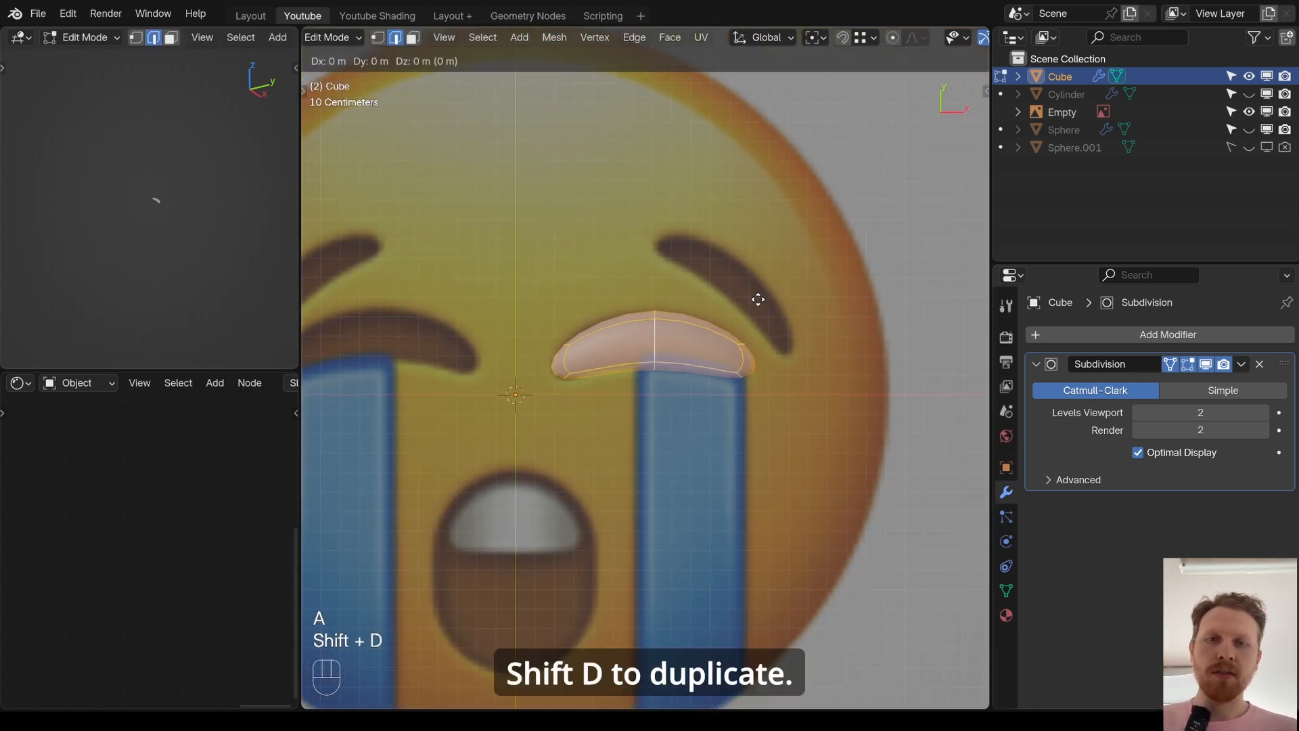
pyautogui.rightClick(758, 300)
# - Move and rotate the duplicated eye shape over the right-hand eyebrow in the reference
pyautogui.press('g')
pyautogui.click(741, 269)
pyautogui.press('r')
pyautogui.click(832, 319)
pyautogui.press('g')
pyautogui.click(840, 311)
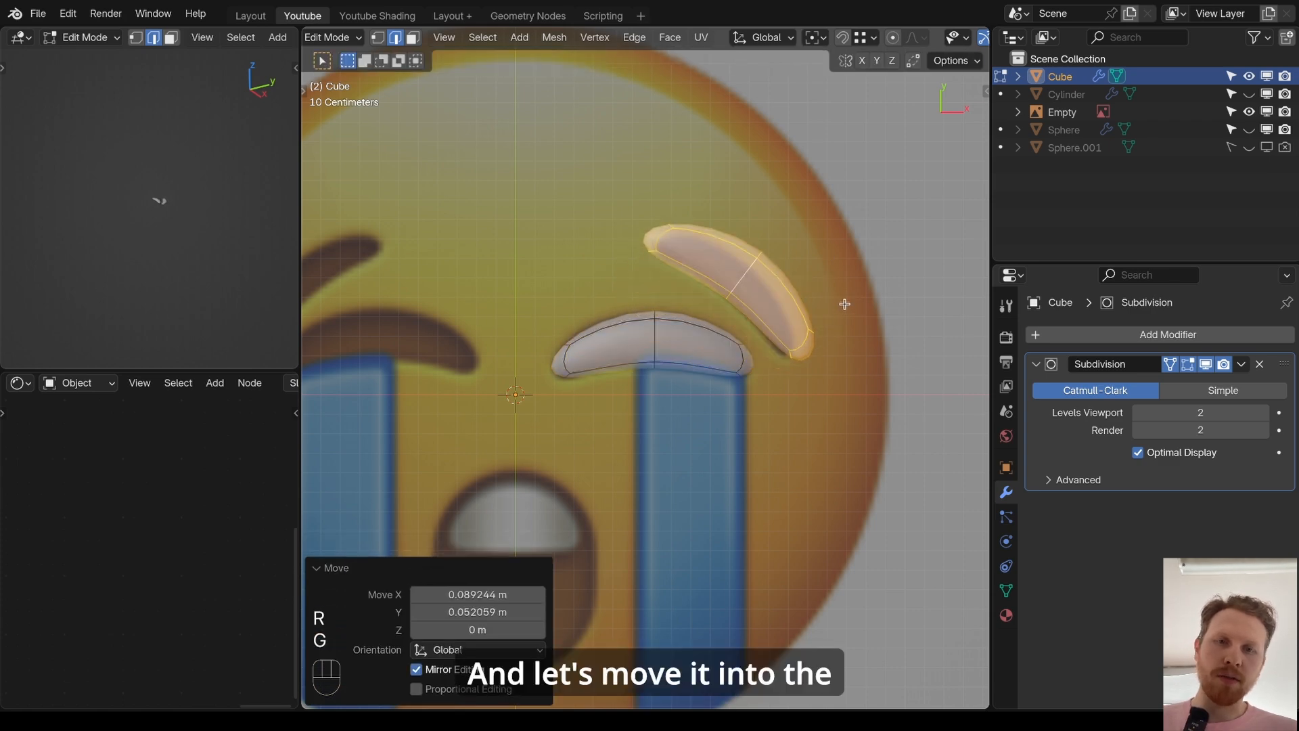
# - Refine the eyebrow shape's rotation and position and scale it down slightly to match the reference eyebrow
pyautogui.scroll(2, 846, 298)
pyautogui.press('r')
pyautogui.click(895, 276)
pyautogui.press('g')
pyautogui.click(850, 298)
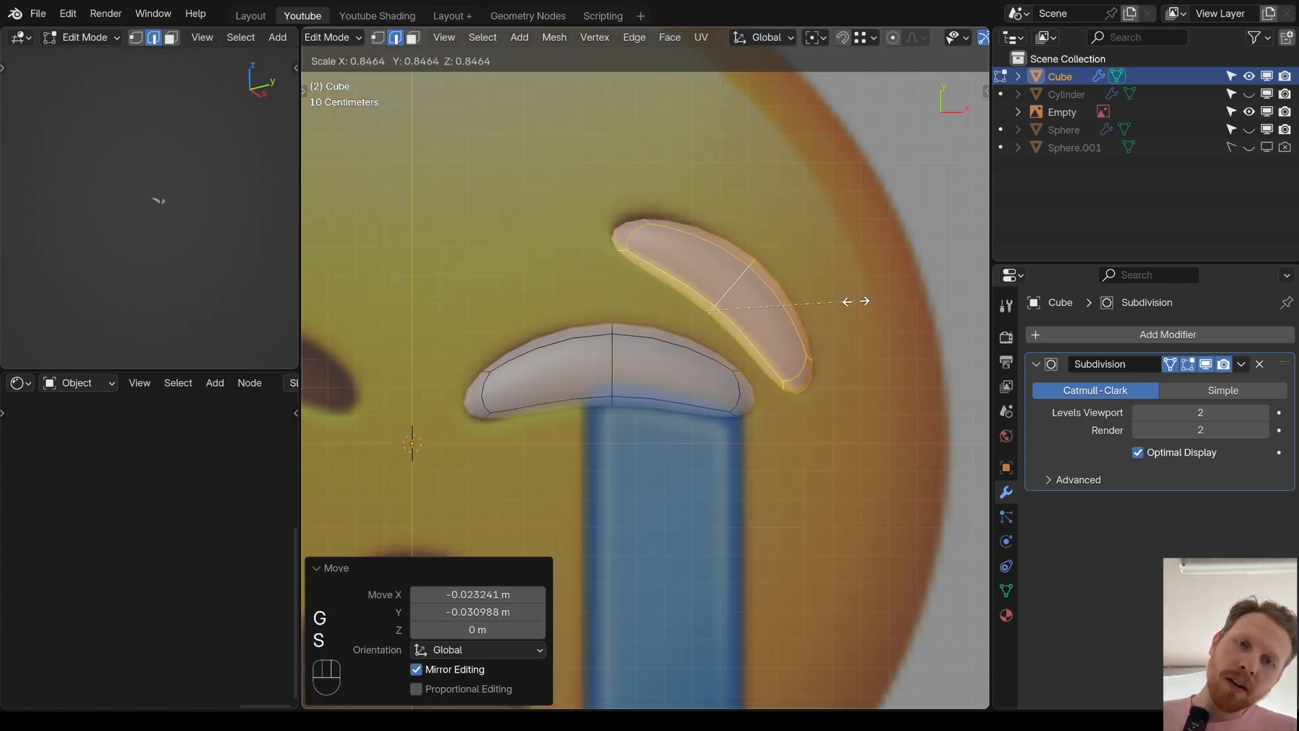
pyautogui.press('s')
pyautogui.rightClick(856, 302)
pyautogui.press('s')
pyautogui.press('x')
pyautogui.press('x')
pyautogui.press('s')
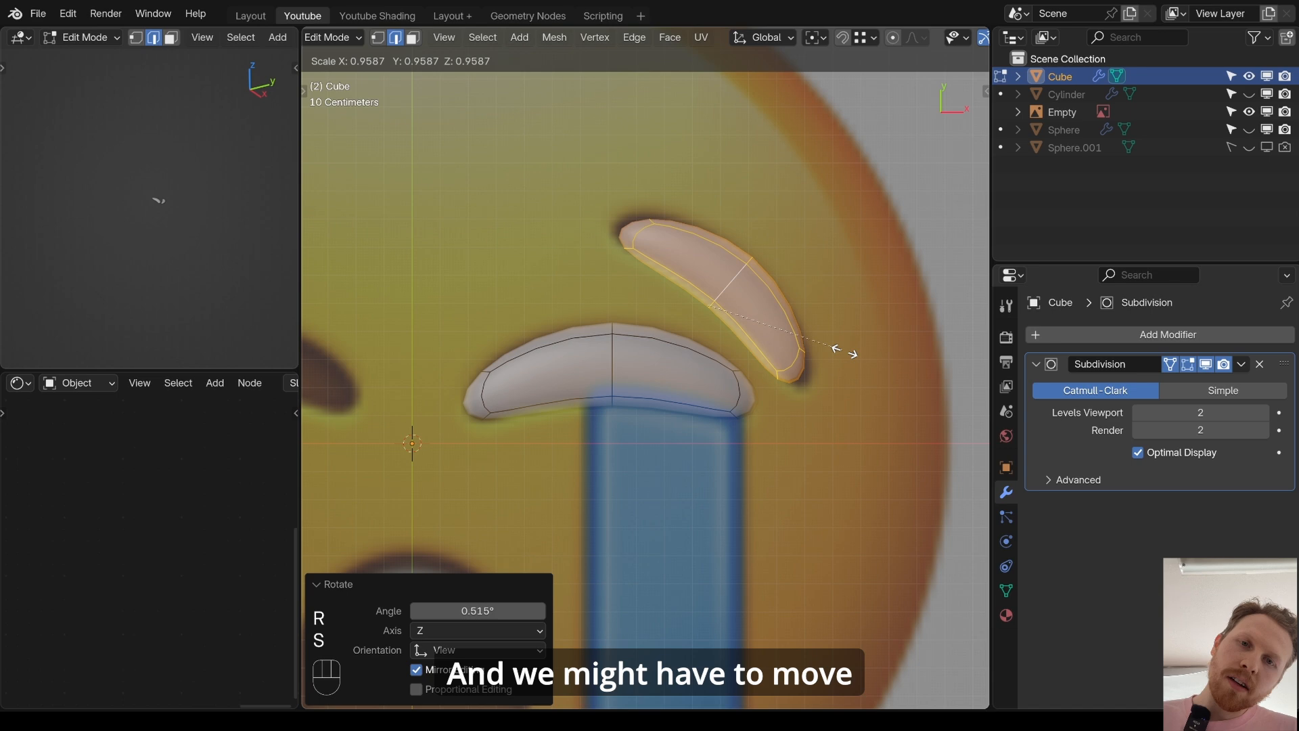
pyautogui.click(843, 351)
# - Move the eyebrow's two end faces outward to meet the tips of the reference eyebrow
pyautogui.press('3')
pyautogui.click(630, 237)
pyautogui.press('g')
pyautogui.click(622, 229)
pyautogui.click(794, 368)
pyautogui.press('g')
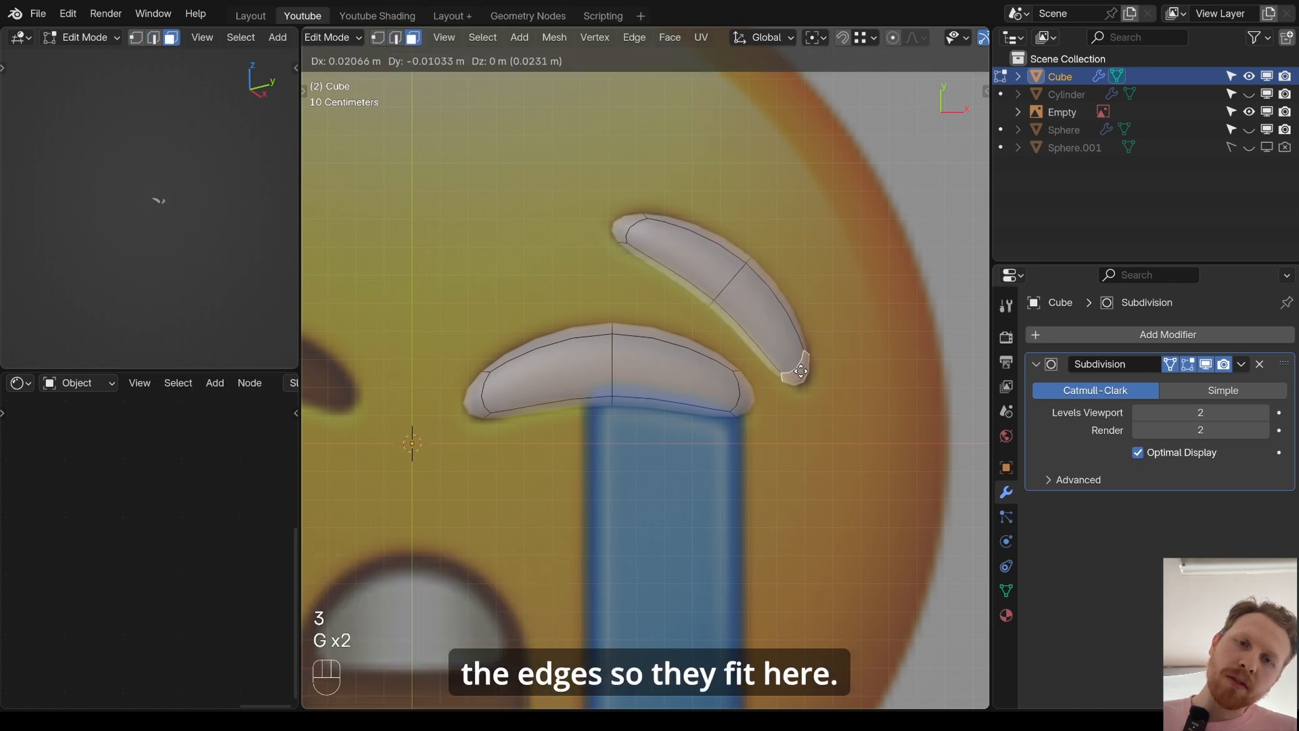
pyautogui.click(804, 374)
# - Scale the eyebrow's middle edge loop to about 0.898, reposition it to fit the reference curve, and return to Object Mode
pyautogui.press('2')
pyautogui.keyDown('alt'); pyautogui.click(730, 281); pyautogui.keyUp('alt')
pyautogui.press('g')
pyautogui.click(730, 281)
pyautogui.press('s')
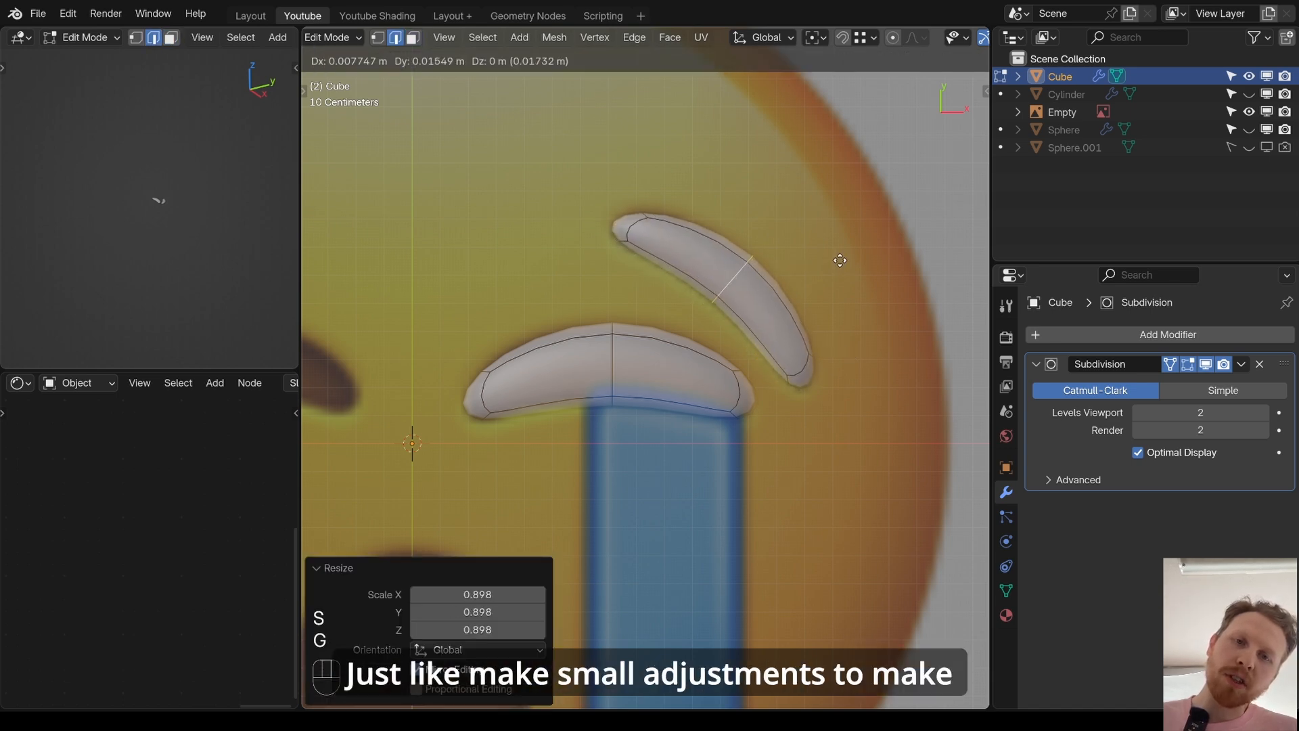
pyautogui.click(840, 260)
pyautogui.press('Tab')
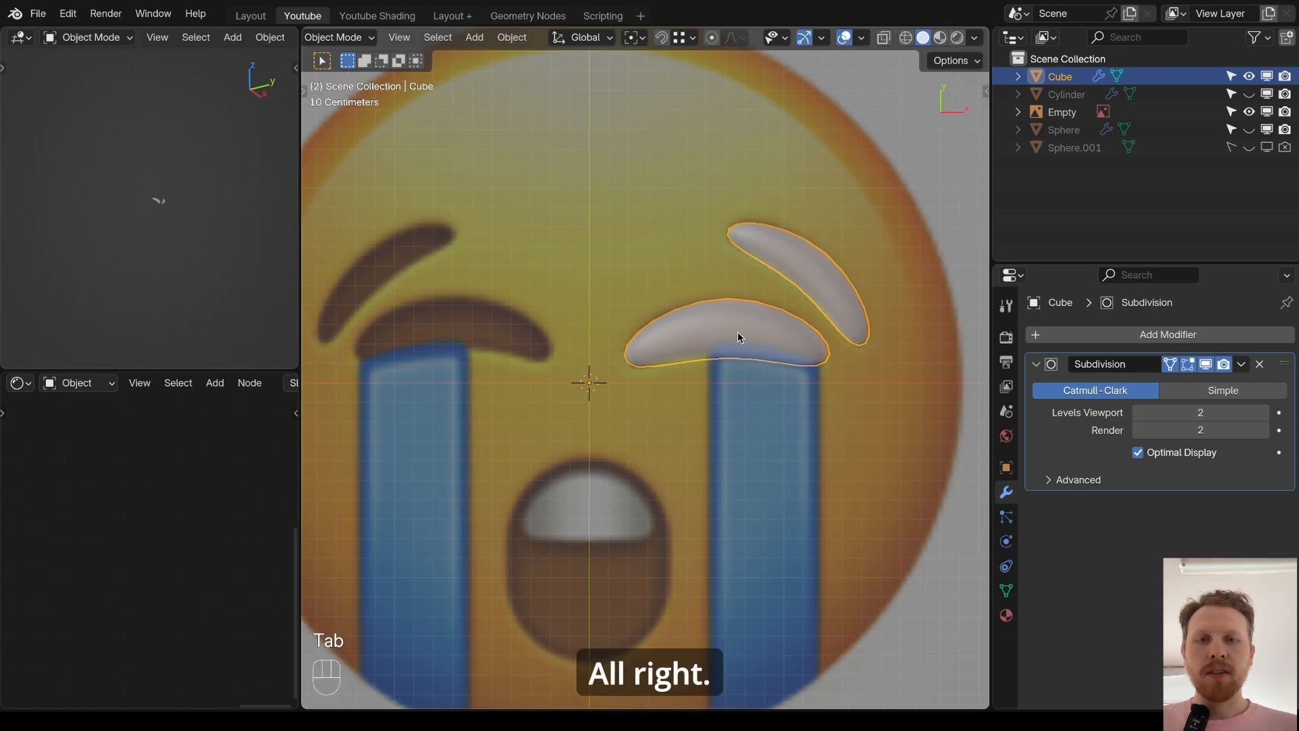
# - Add a Mirror modifier on the X axis to copy the eye and eyebrow to the other side of the face
pyautogui.click(1105, 335)
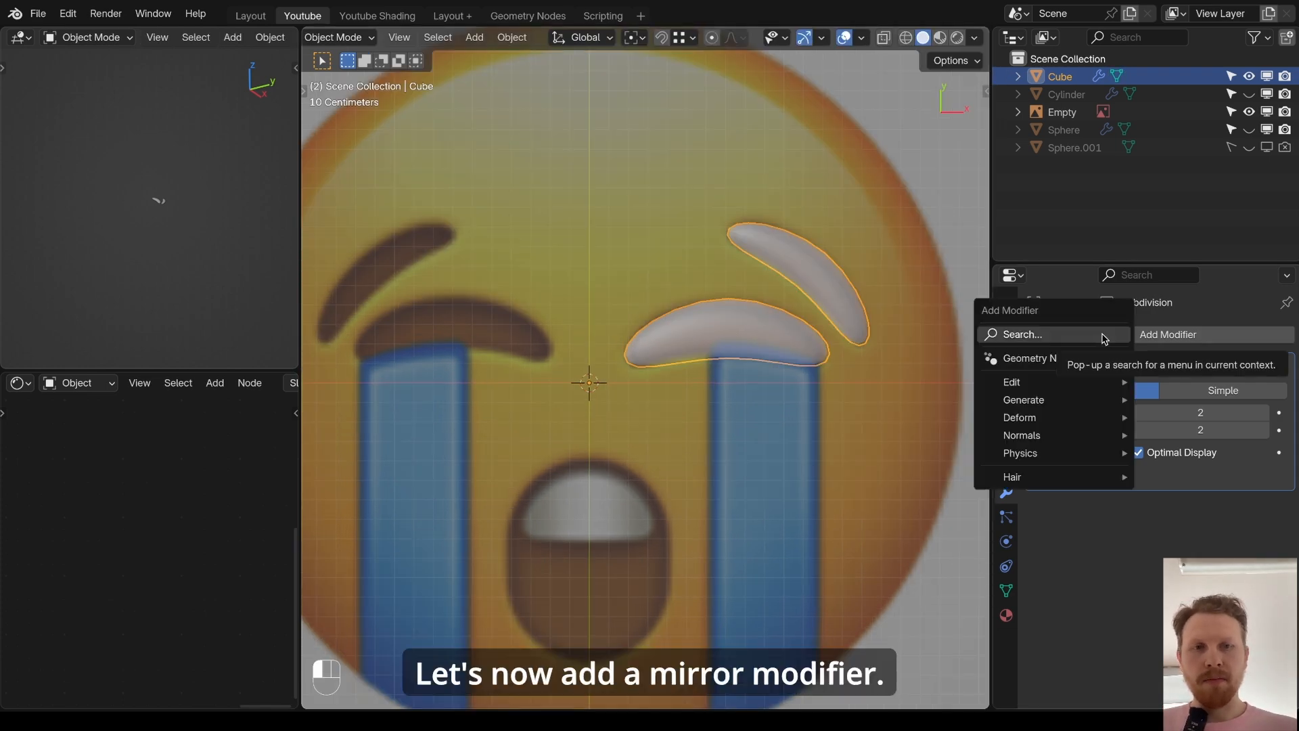
pyautogui.write('mirr')
pyautogui.press('Return')
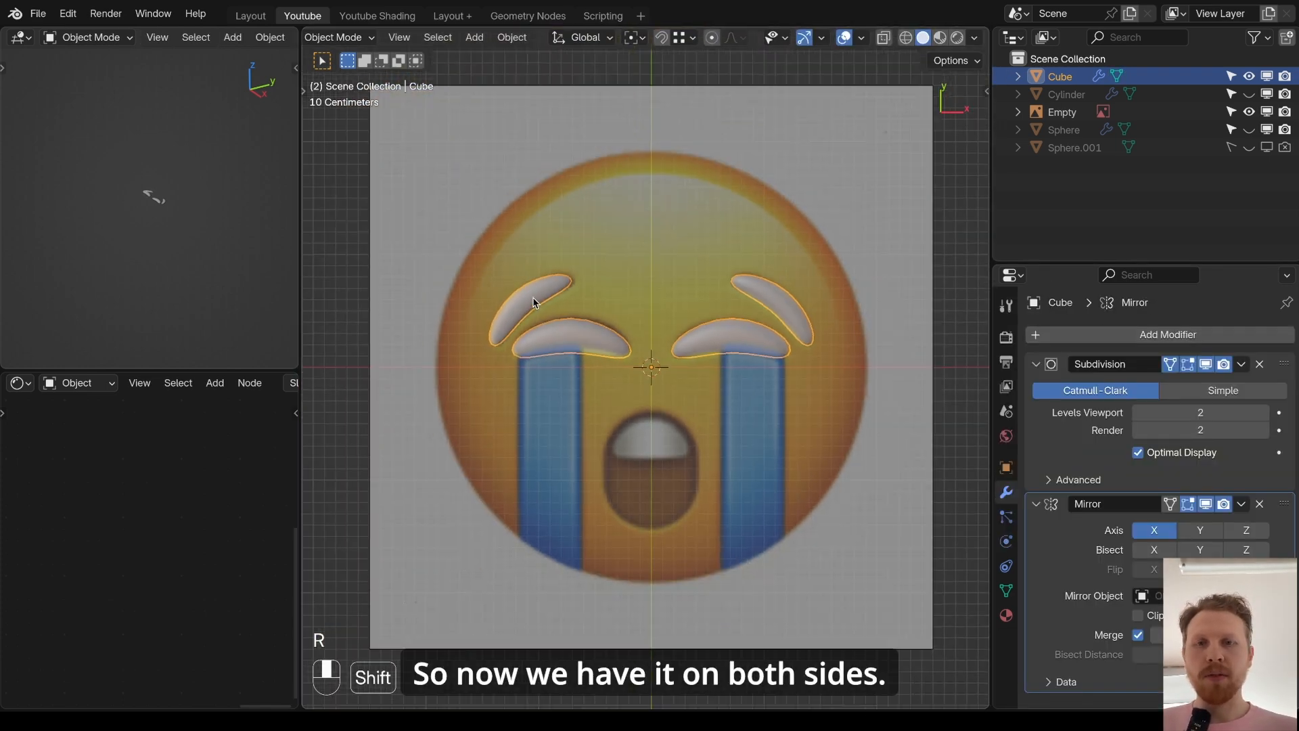
# - Unhide all hidden parts of the emoji and clear the selection
pyautogui.scroll(2, 638, 319)
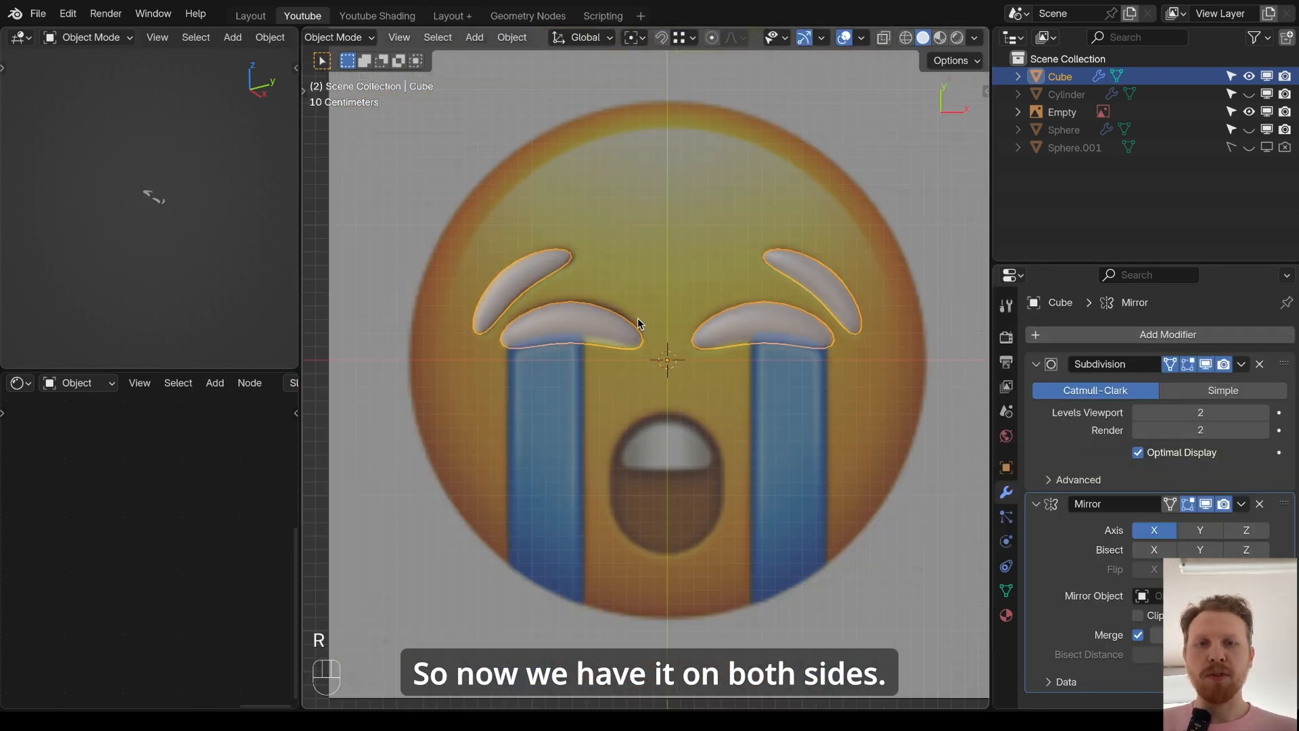
pyautogui.scroll(-3, 676, 295)
pyautogui.moveTo(675, 295); pyautogui.dragTo(670, 270, button='middle')
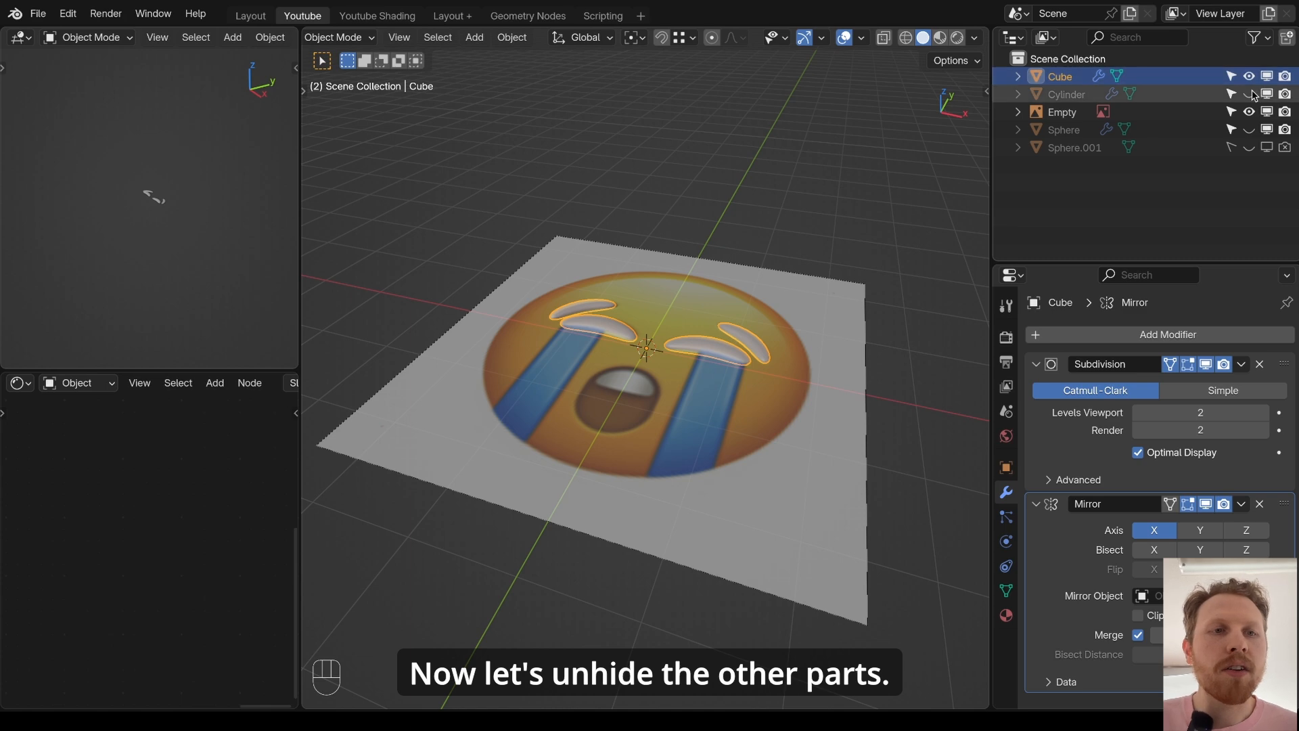
pyautogui.hotkey('alt', 'h')
pyautogui.hotkey('alt', 'a')
pyautogui.press('q')
pyautogui.press('q')
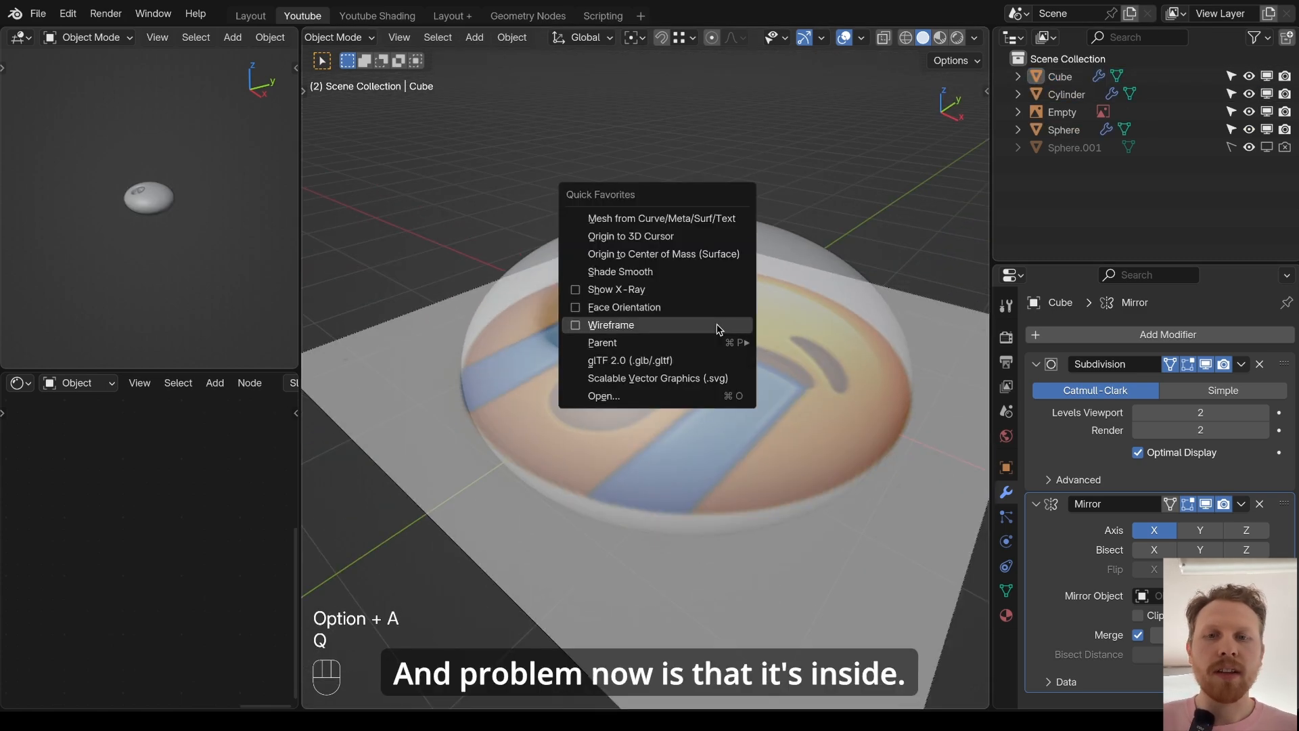
# - Move the mirrored eyes and eyebrows up about 1.31 m along Z so they clear the head
pyautogui.click(1090, 97)
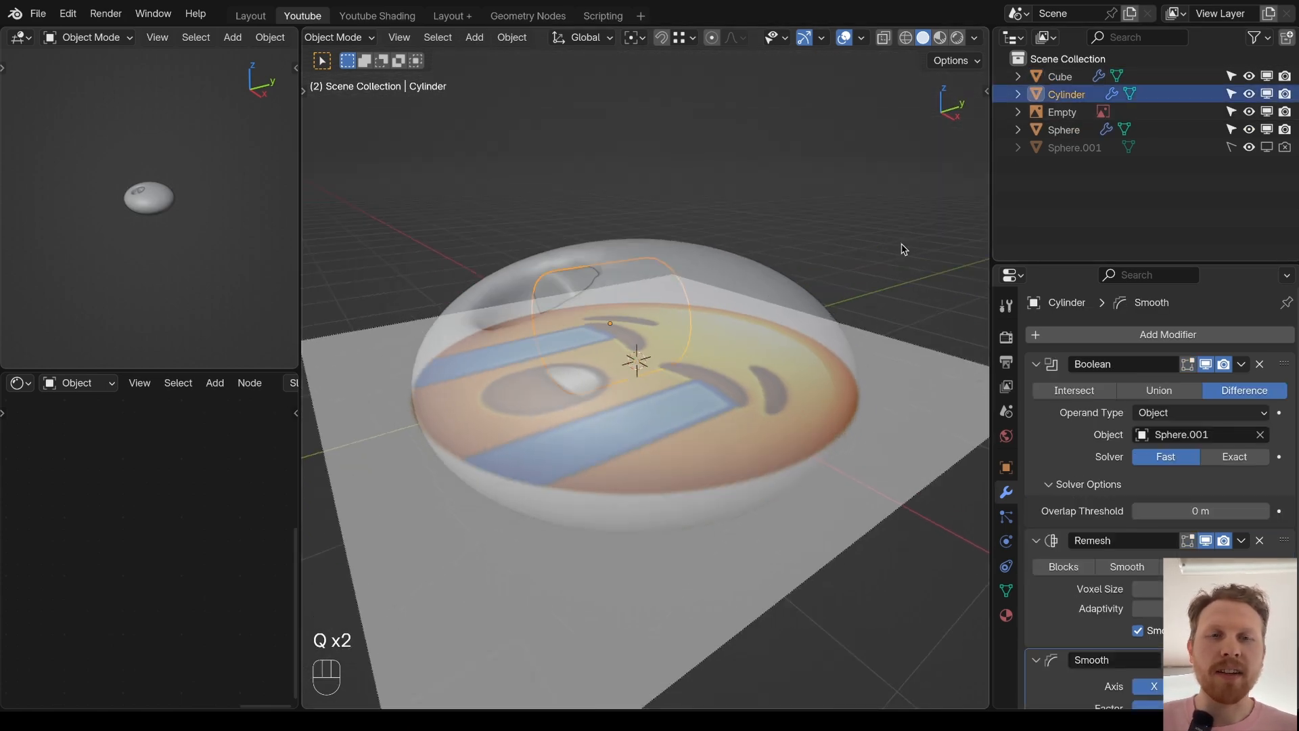
pyautogui.click(673, 357)
pyautogui.moveTo(673, 357); pyautogui.dragTo(632, 362, button='middle')
pyautogui.press('g')
pyautogui.press('z')
pyautogui.click(737, 233)
pyautogui.keyDown('alt'); pyautogui.moveTo(738, 234); pyautogui.dragTo(670, 237, button='middle'); pyautogui.keyUp('alt')
pyautogui.keyDown('shift'); pyautogui.moveTo(670, 237); pyautogui.dragTo(664, 293, button='middle'); pyautogui.keyUp('shift')
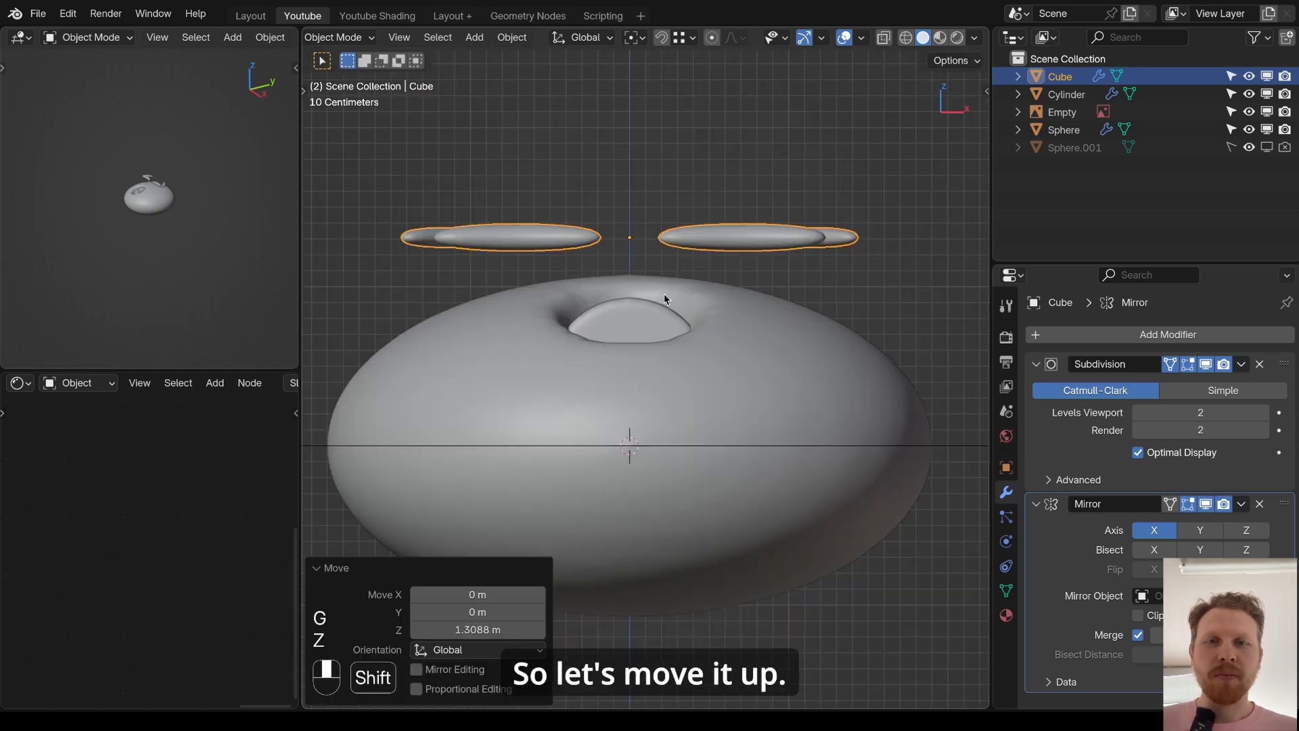
# - Reposition the eyes and eyebrows along Z so they sit at the top surface of the head
pyautogui.scroll(2, 664, 298)
pyautogui.press('g')
pyautogui.press('z')
pyautogui.click(800, 291)
pyautogui.keyDown('shift'); pyautogui.moveTo(800, 292); pyautogui.dragTo(725, 332, button='middle'); pyautogui.keyUp('shift')
# - In Edit Mode, rotate and move the whole eye and eyebrow mesh so it follows the head's curved surface
pyautogui.press('Tab')
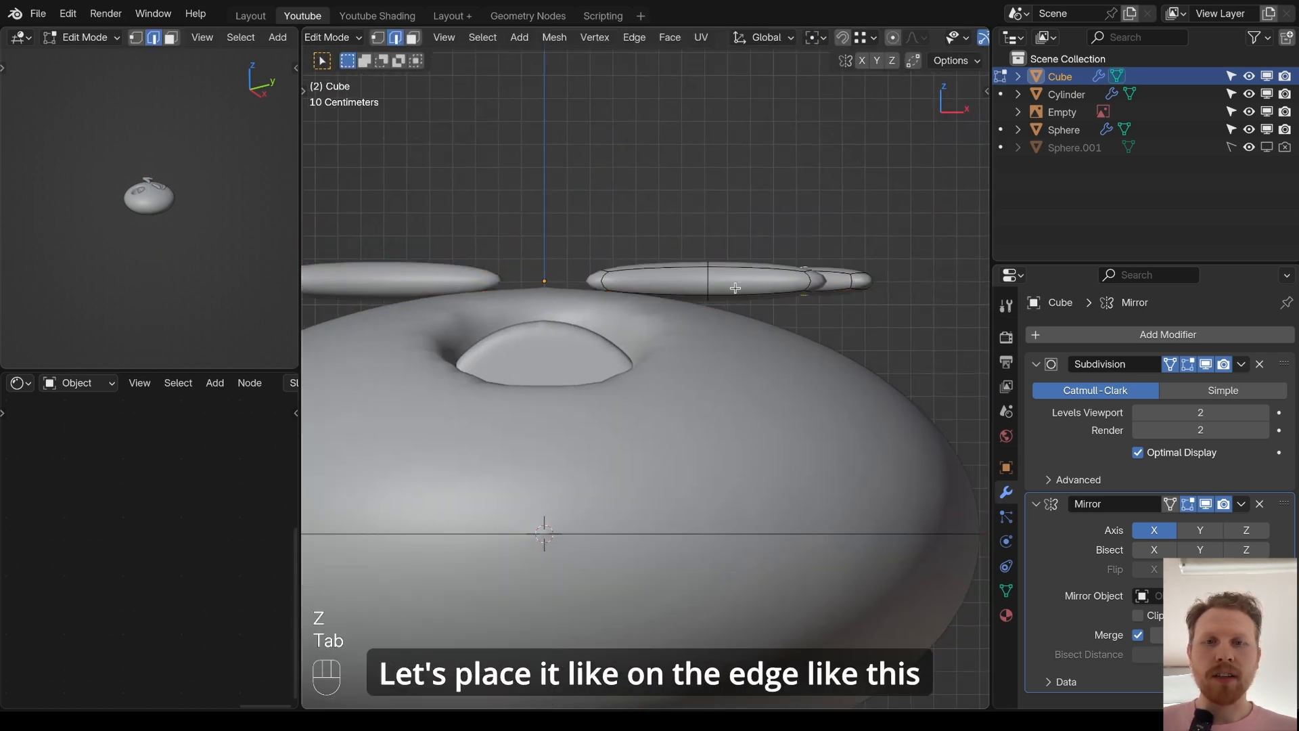
pyautogui.scroll(-1, 753, 302)
pyautogui.press('Tab')
pyautogui.press('Tab')
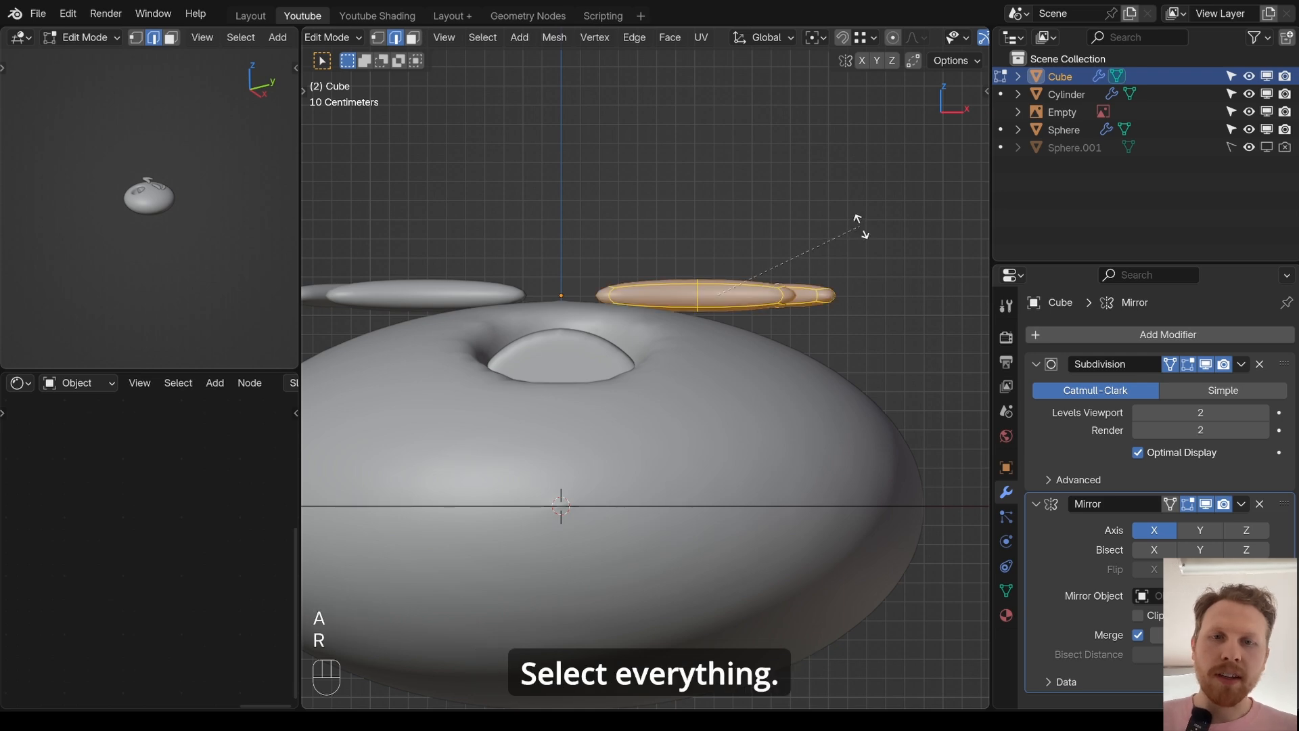
pyautogui.click(878, 267)
pyautogui.press('g')
pyautogui.click(881, 286)
pyautogui.press('r')
pyautogui.click(881, 286)
pyautogui.press('g')
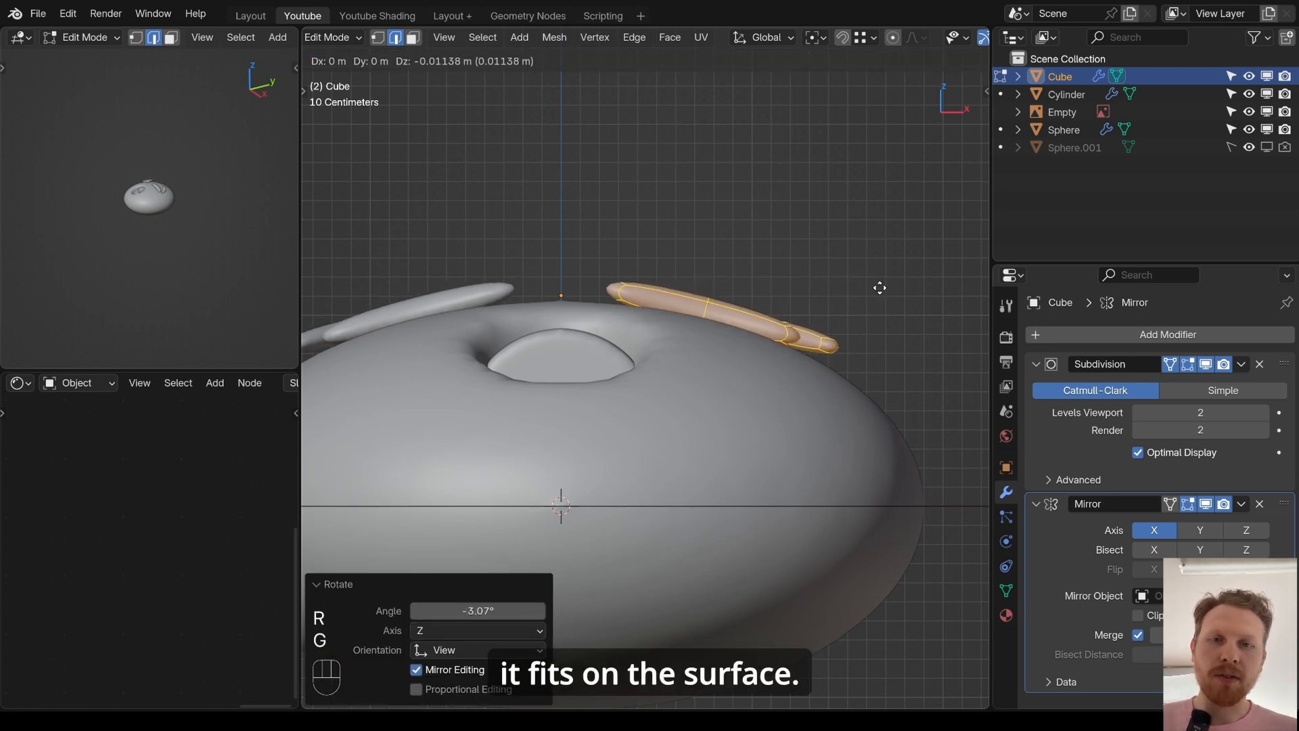
pyautogui.click(878, 293)
# - Nudge the eye and eyebrow mesh against the head and select all geometry linked to the eyebrow
pyautogui.press('g')
pyautogui.click(735, 302)
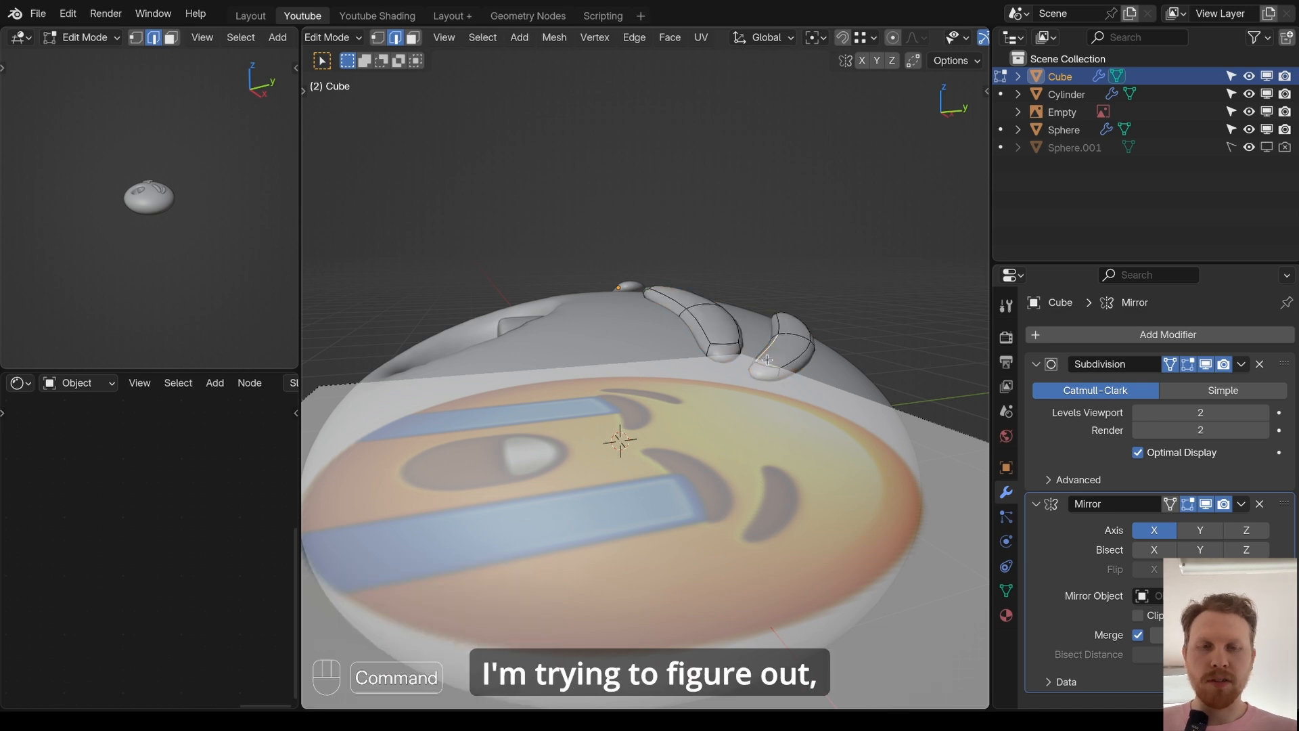
pyautogui.press('super+l')
pyautogui.moveTo(767, 360); pyautogui.dragTo(691, 362, button='middle')
pyautogui.scroll(2, 691, 362)
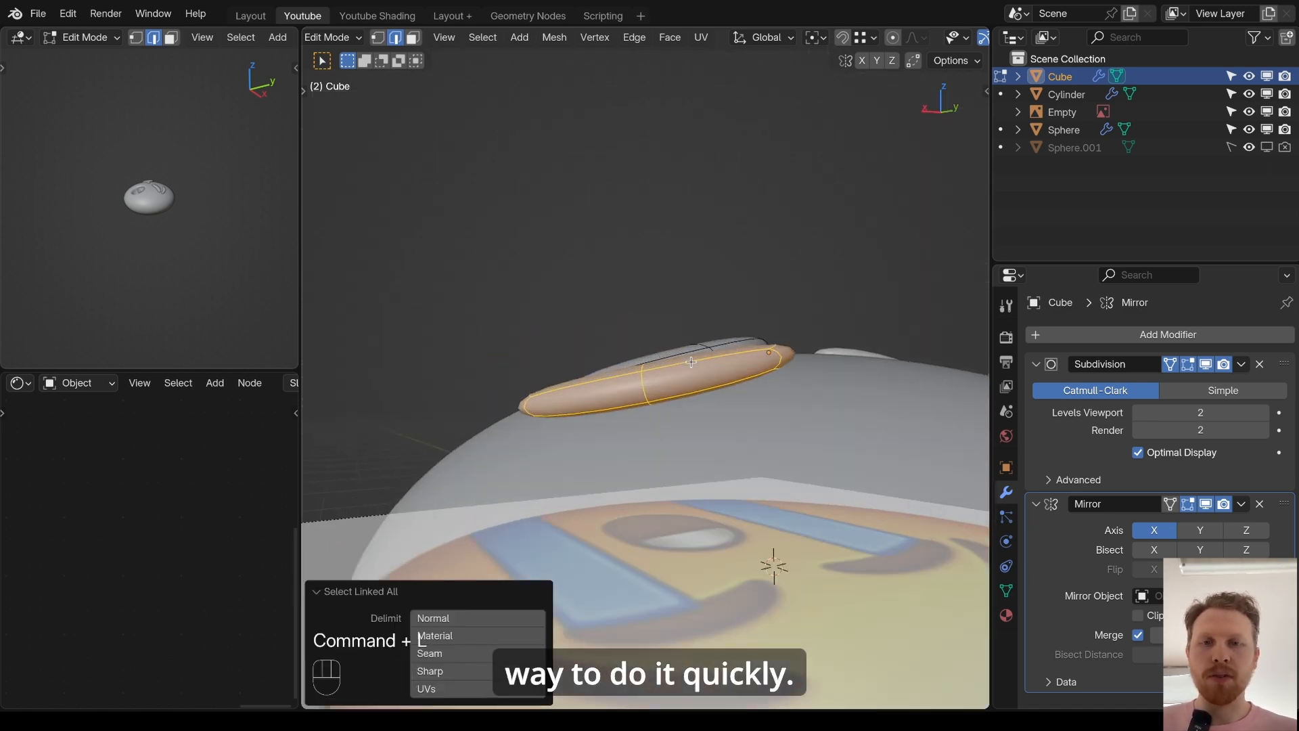
# - Hide the reference image and examine the eyes, eyebrows and mouth on the head
pyautogui.press('h')
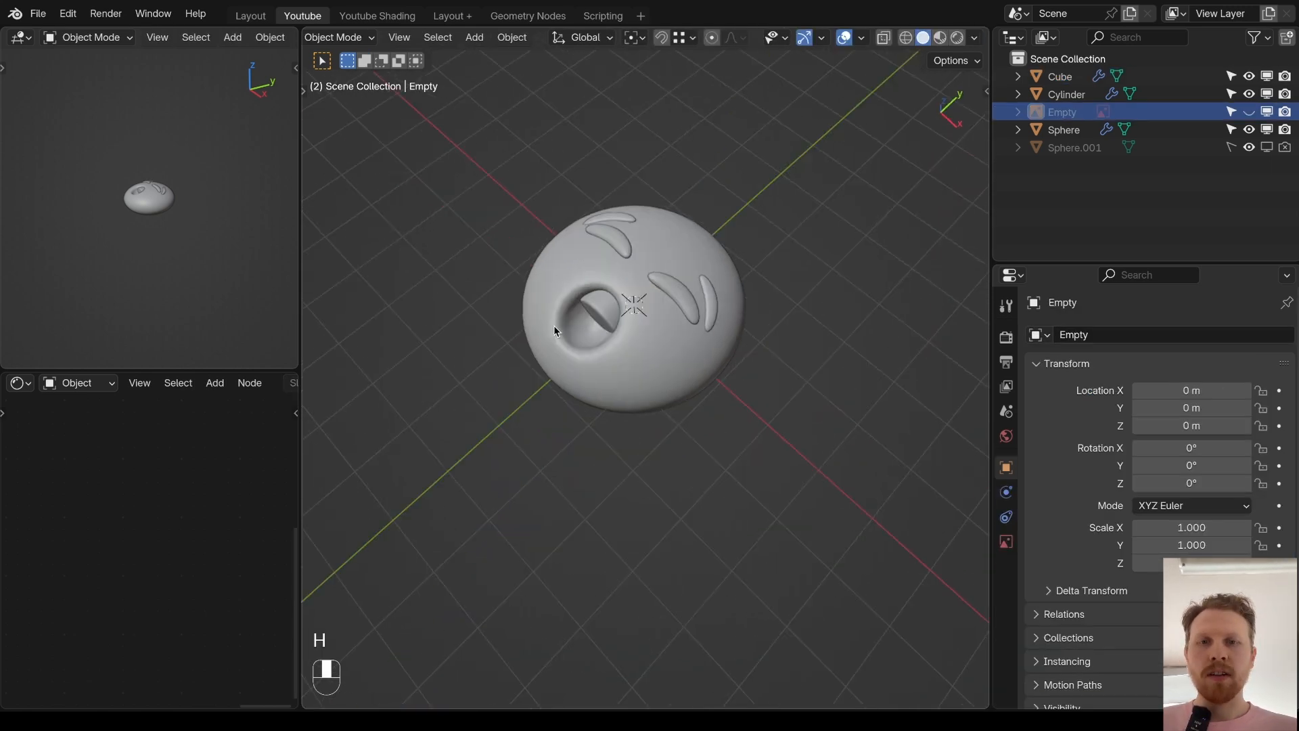
pyautogui.press('super+z')
pyautogui.press('h')
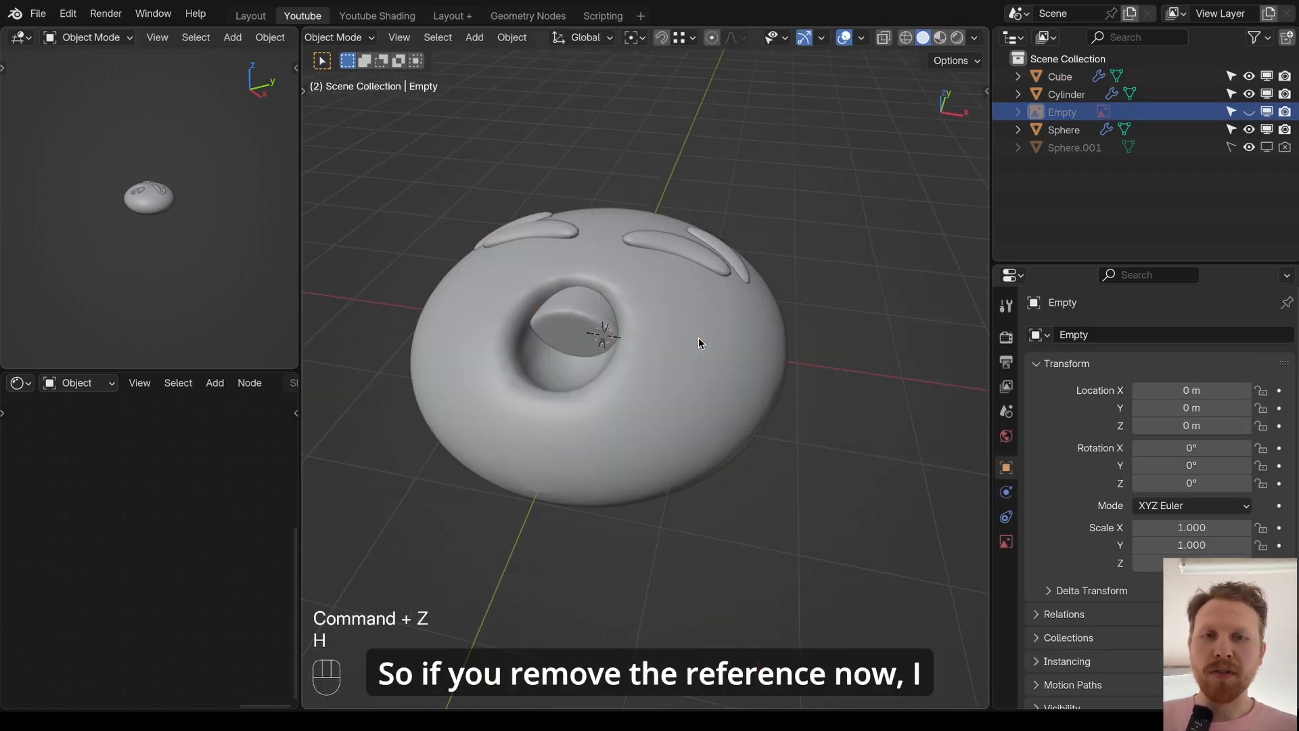
pyautogui.moveTo(698, 337); pyautogui.dragTo(679, 427, button='middle')
pyautogui.scroll(-3, 679, 427)
pyautogui.moveTo(630, 291); pyautogui.dragTo(629, 355, button='middle')
pyautogui.keyDown('shift'); pyautogui.moveTo(629, 355); pyautogui.dragTo(649, 344, button='middle'); pyautogui.keyUp('shift')
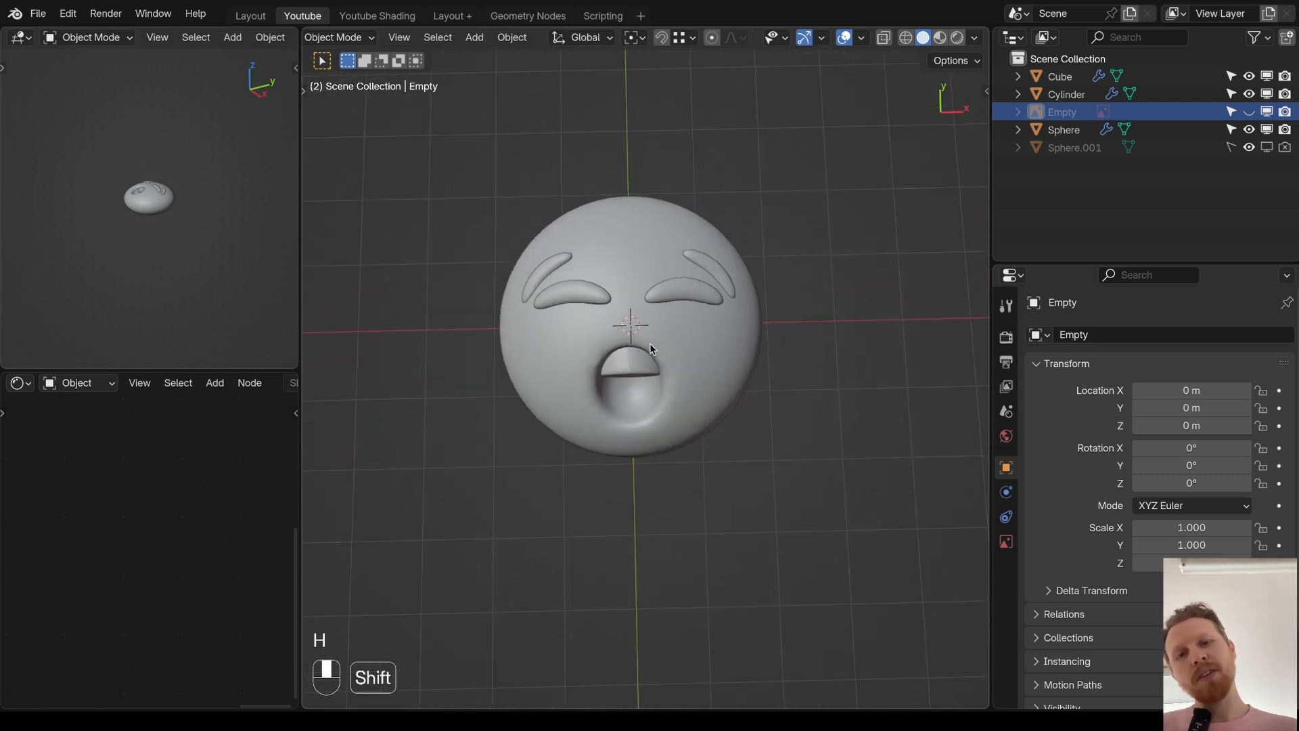
pyautogui.scroll(2, 649, 343)
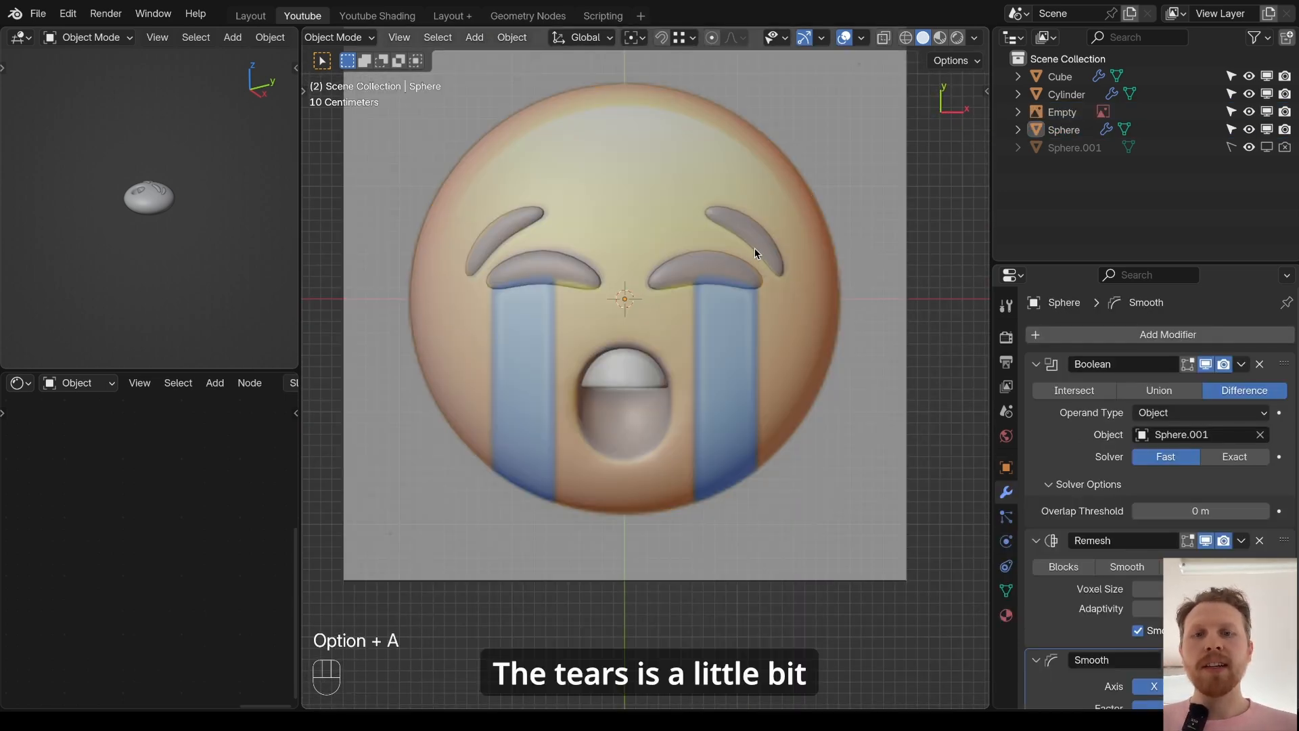
# - Add a plane for the tear and raise it about 1.41 m along Z above the face
pyautogui.moveTo(754, 247); pyautogui.dragTo(735, 298, button='middle')
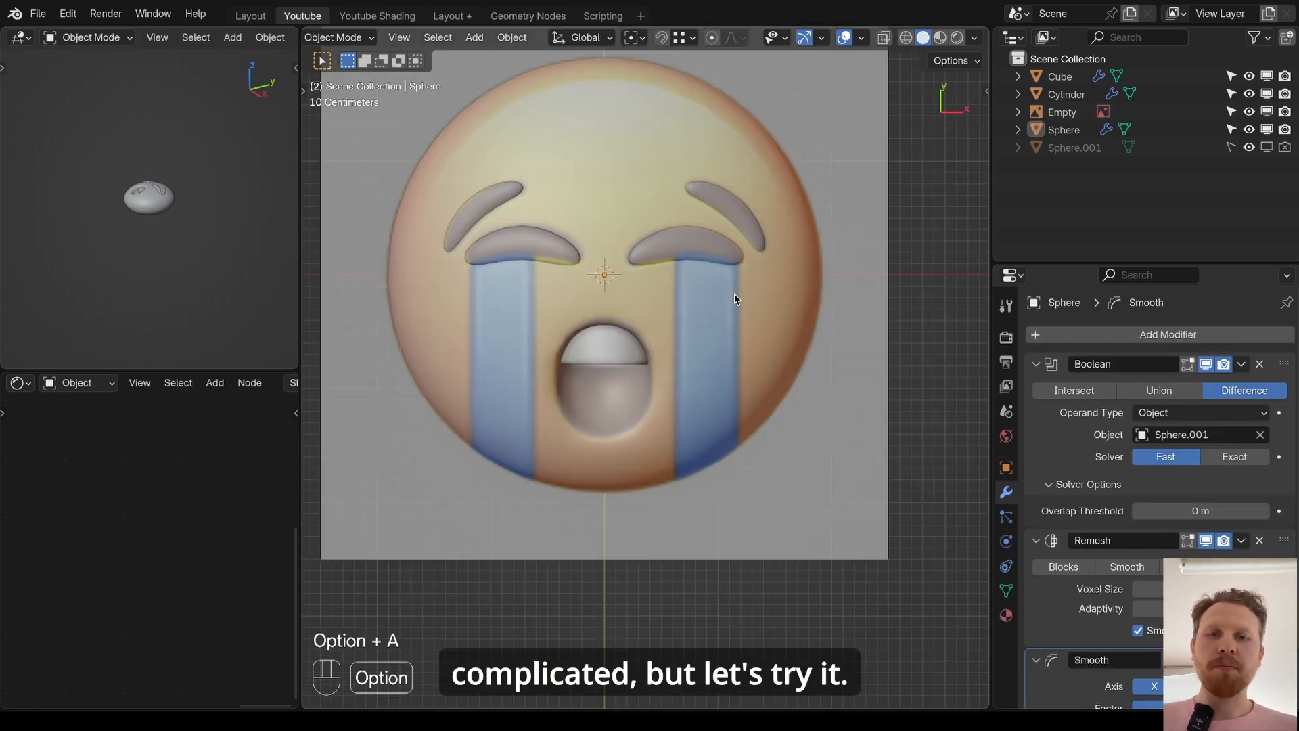
pyautogui.hotkey('shift', 'a')
pyautogui.moveTo(688, 241)
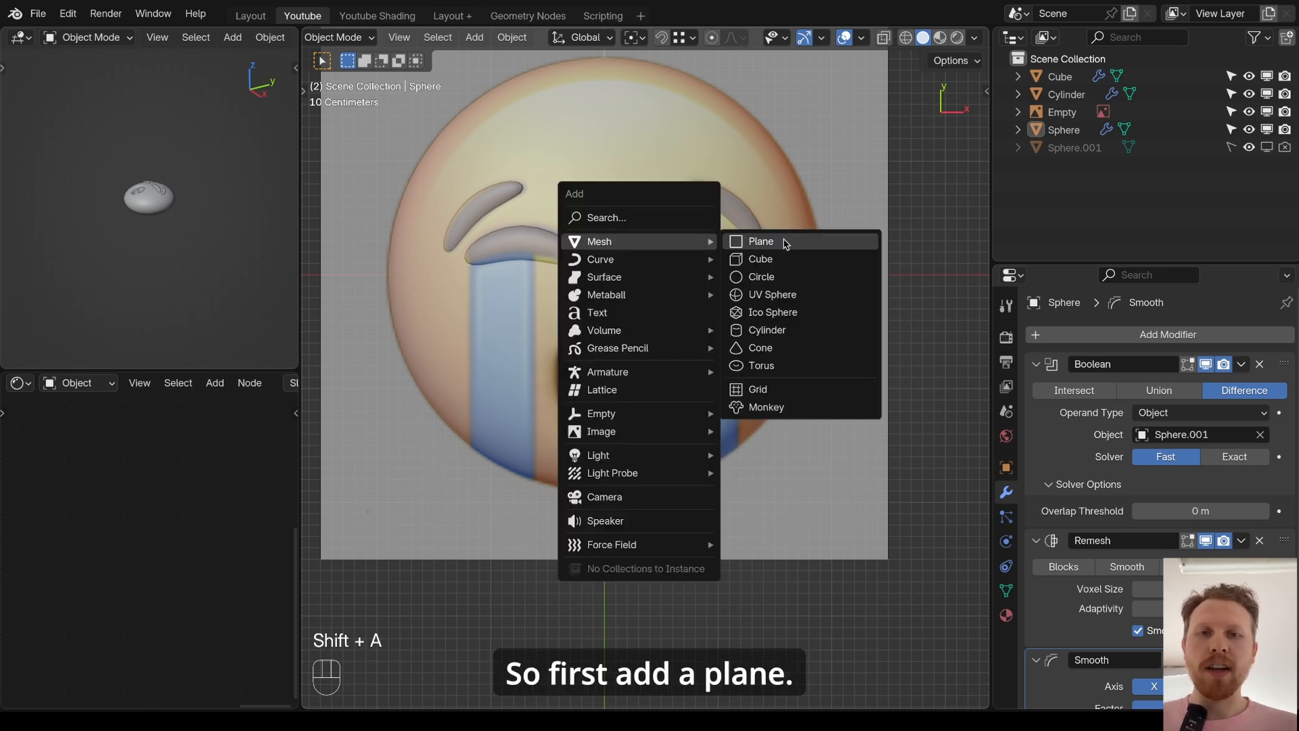
pyautogui.click(798, 247)
pyautogui.moveTo(799, 248); pyautogui.dragTo(771, 262, button='middle')
pyautogui.press('g')
pyautogui.press('z')
pyautogui.click(738, 132)
pyautogui.press('g')
pyautogui.press('x')
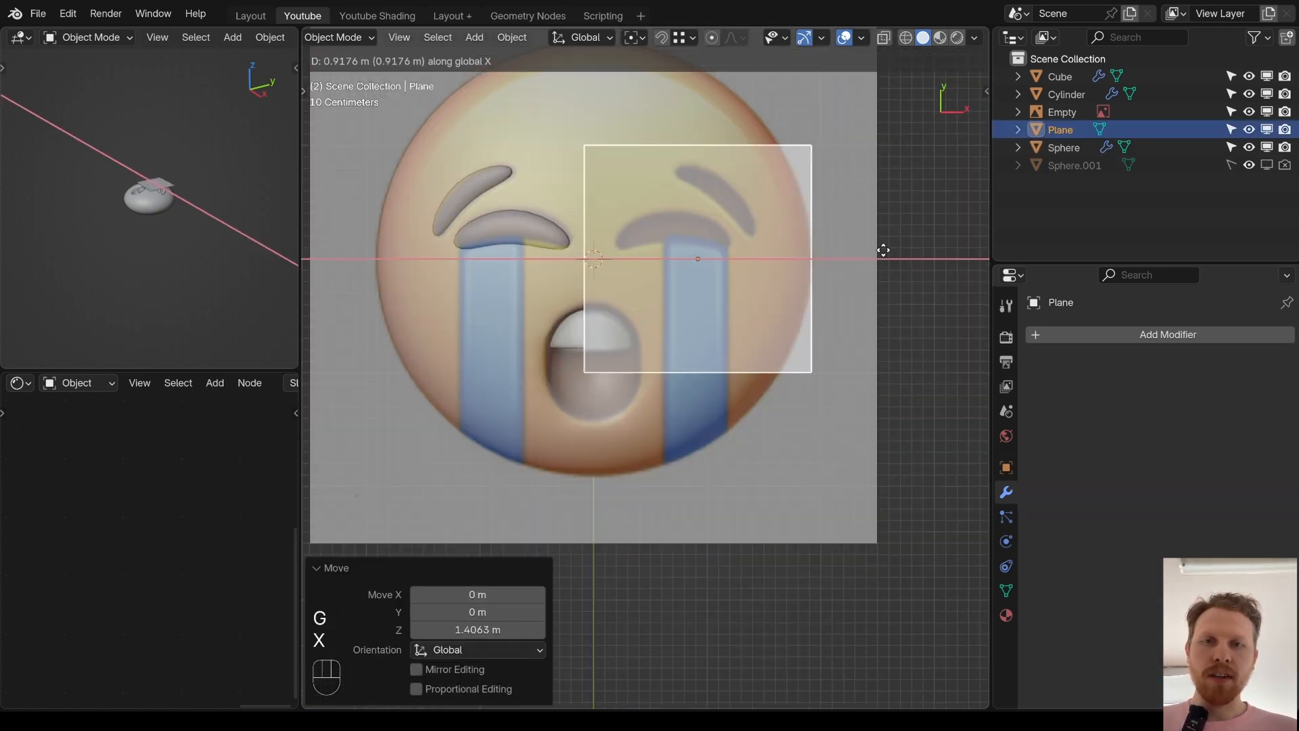
pyautogui.press('Escape')
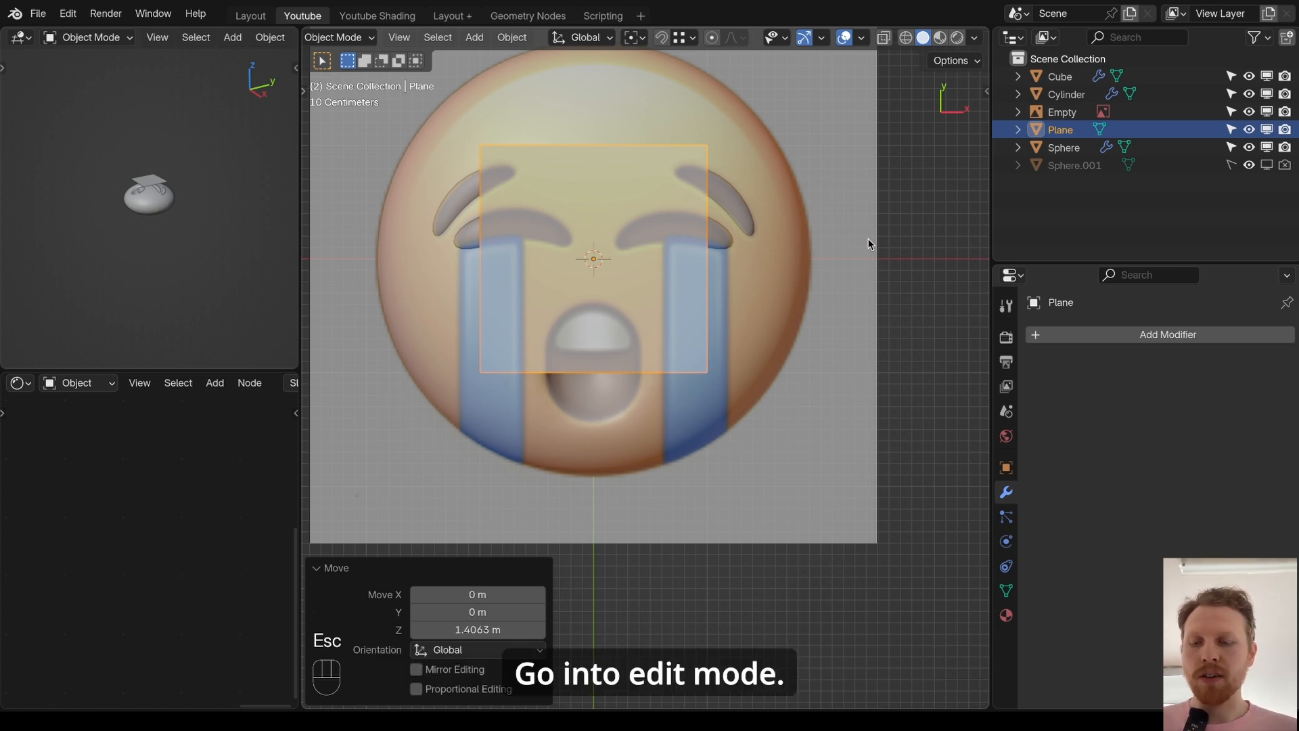
# - In Edit Mode, move the plane about 1.06 m along X and narrow it to about 0.29 on X
pyautogui.press('Tab')
pyautogui.press('g')
pyautogui.press('x')
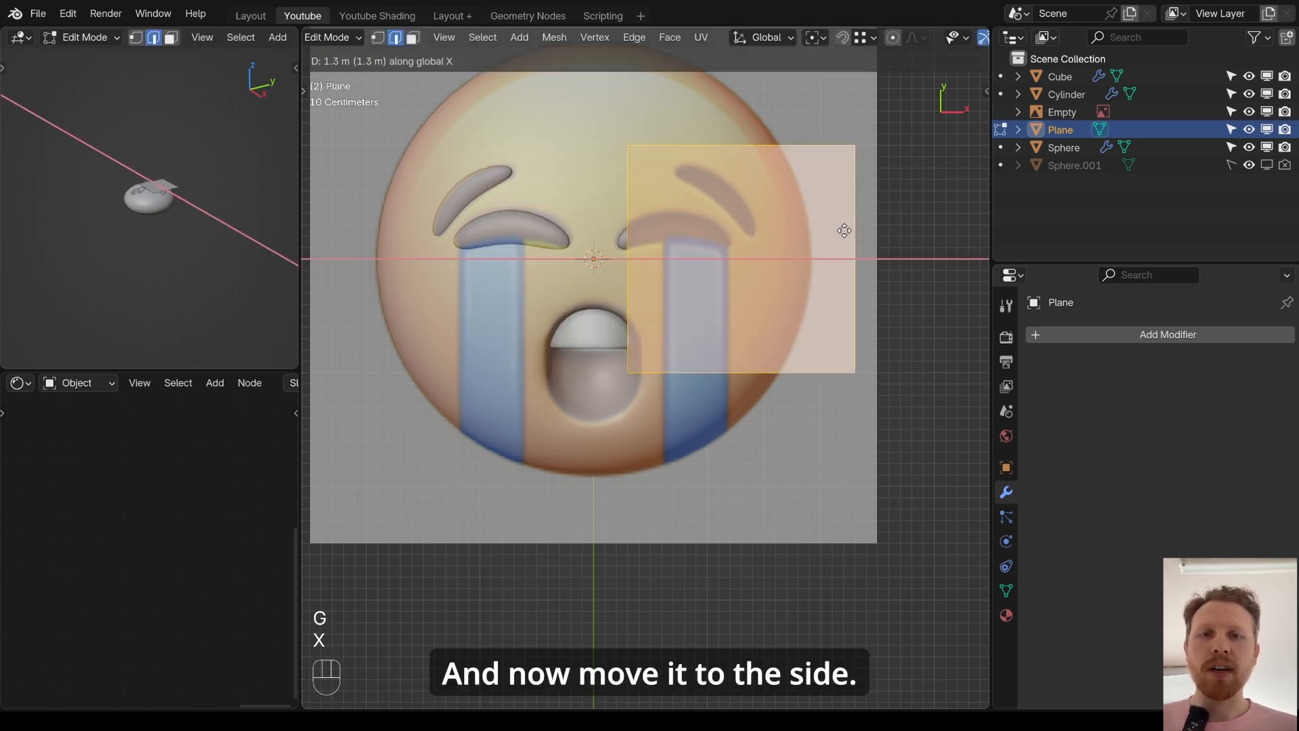
pyautogui.click(862, 244)
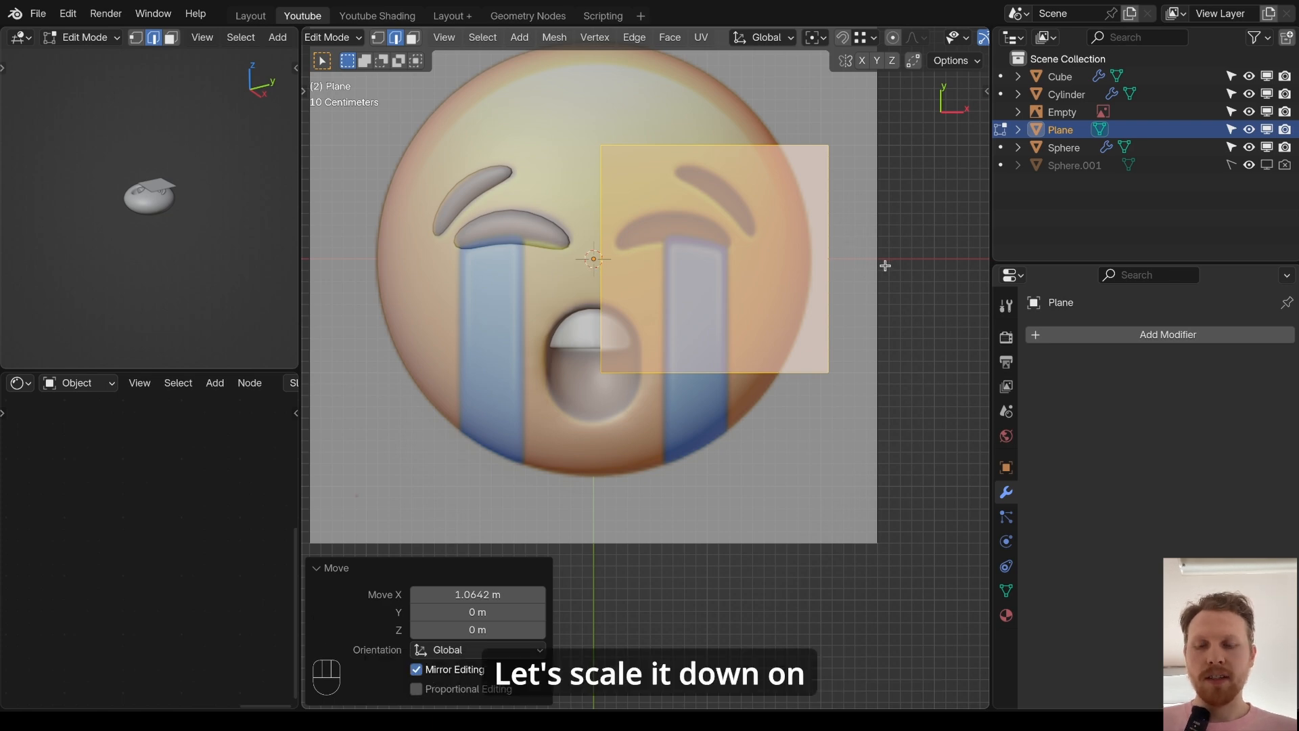
pyautogui.press('s')
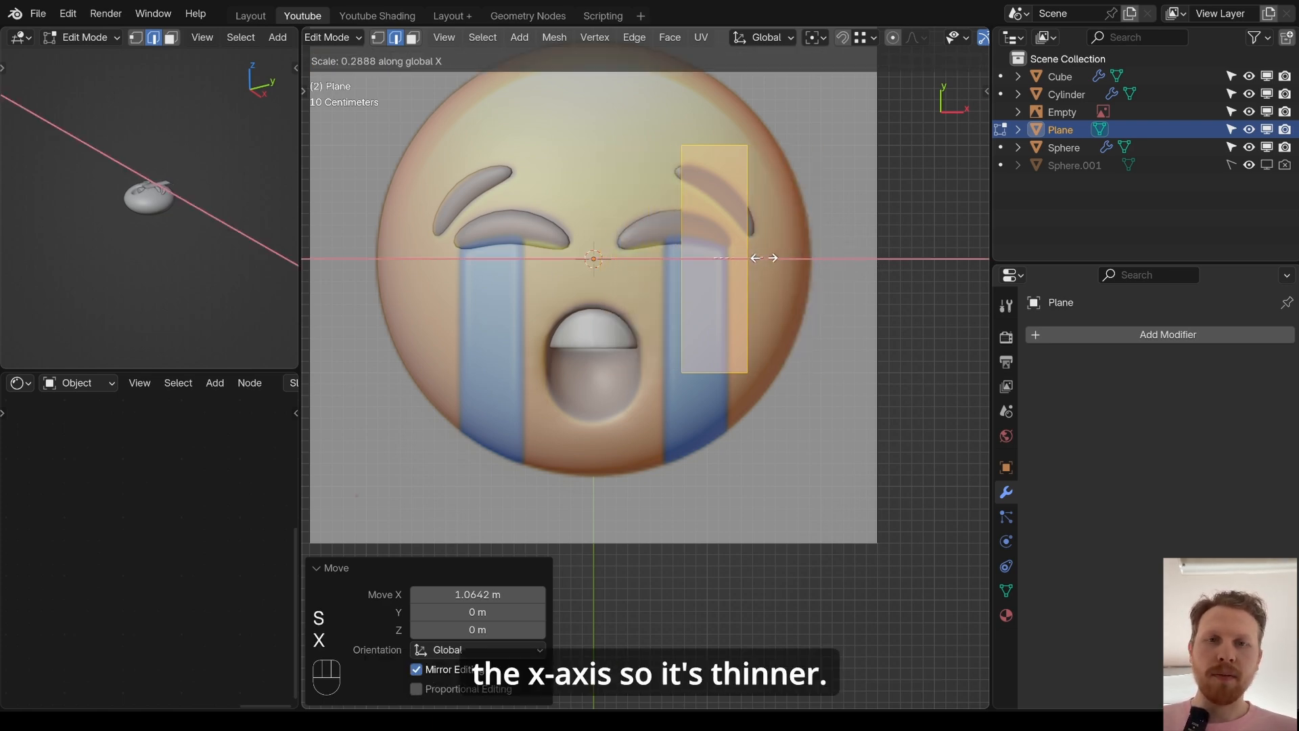
pyautogui.click(766, 259)
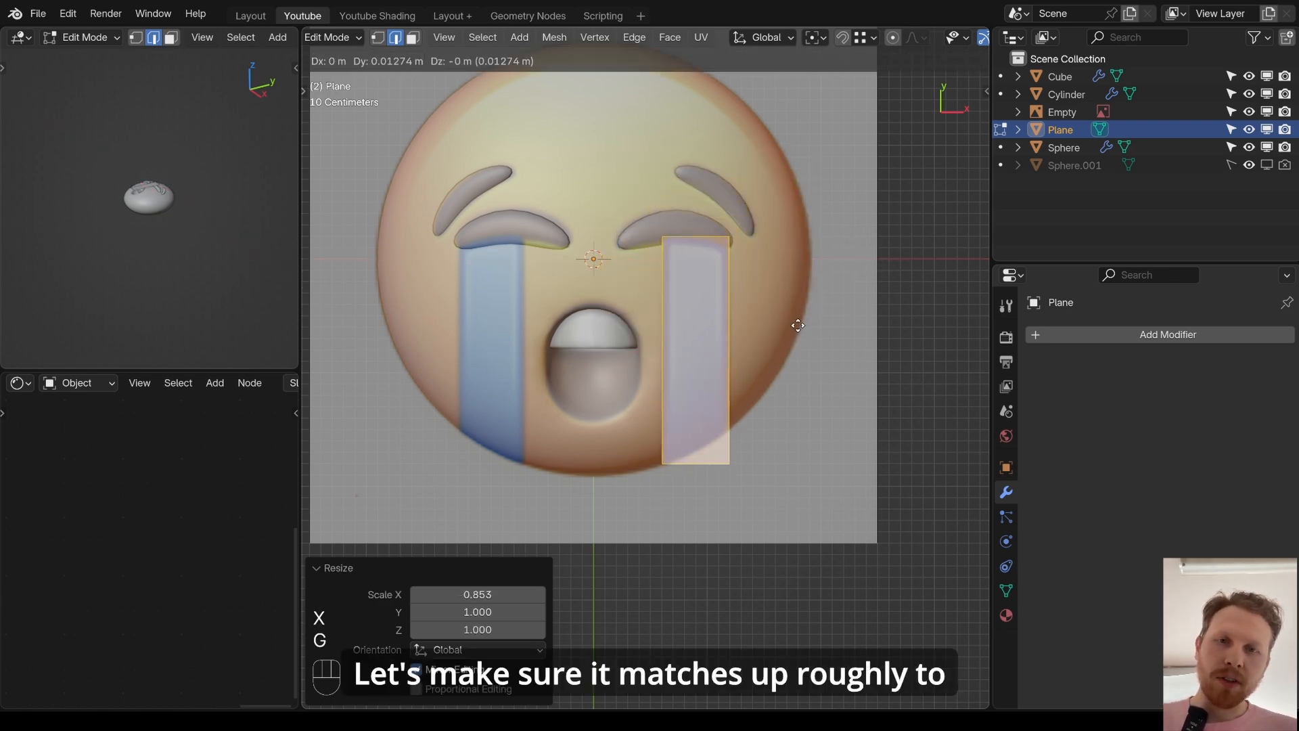
# - Fine-tune the plane's position and X scale to match the reference tear under the eye on the positive X side
pyautogui.click(798, 324)
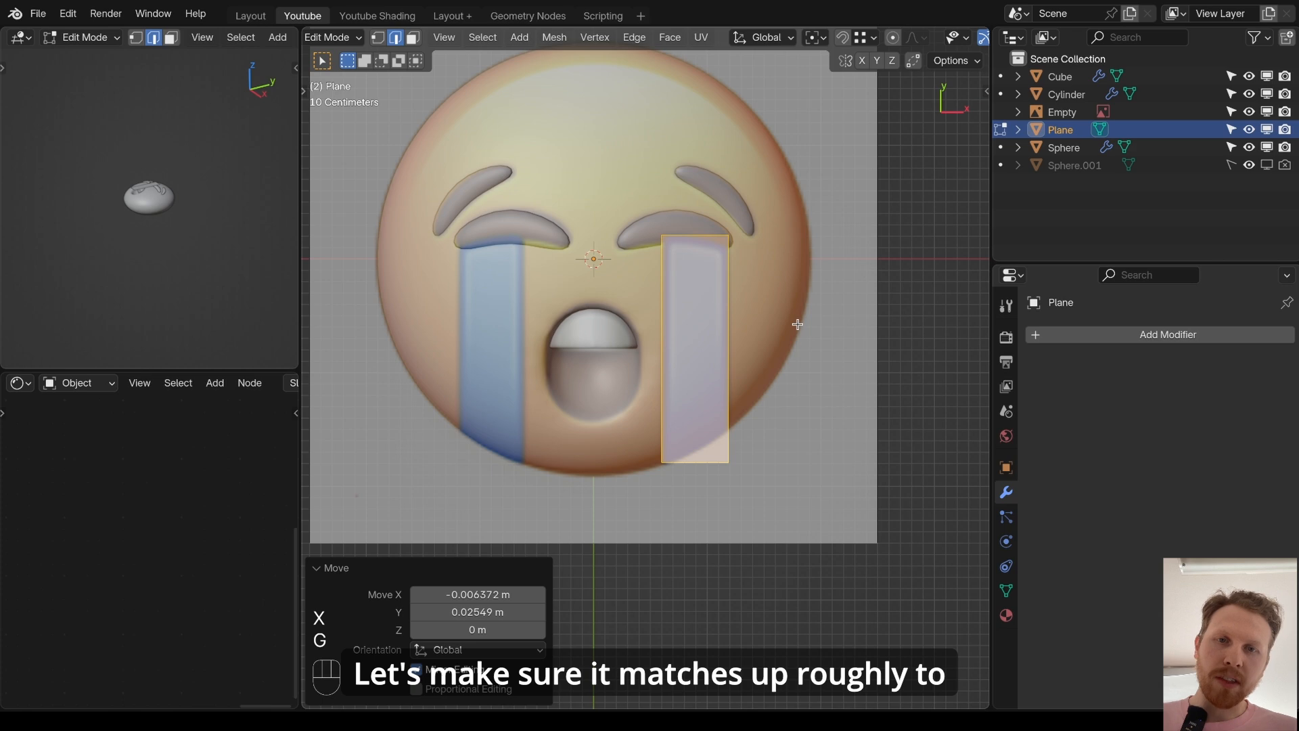
pyautogui.press('g')
pyautogui.click(800, 325)
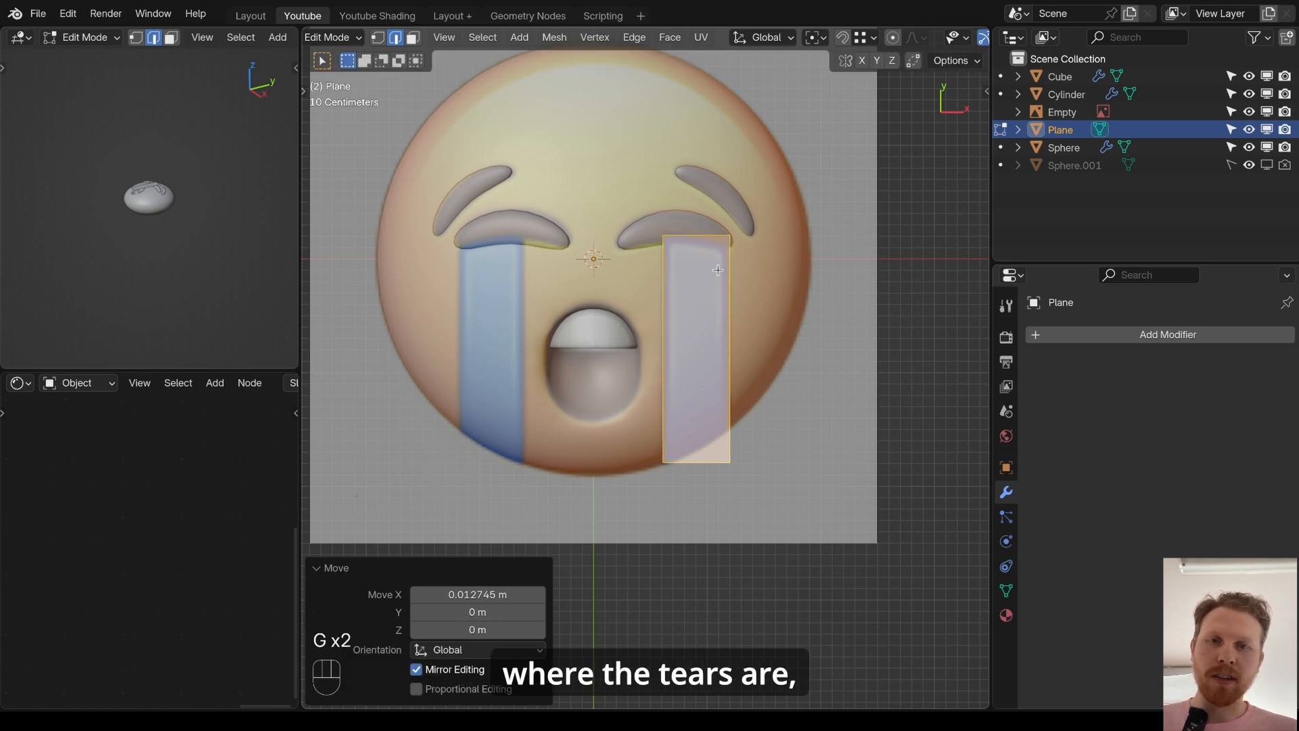
pyautogui.press('s')
pyautogui.press('x')
pyautogui.click(849, 275)
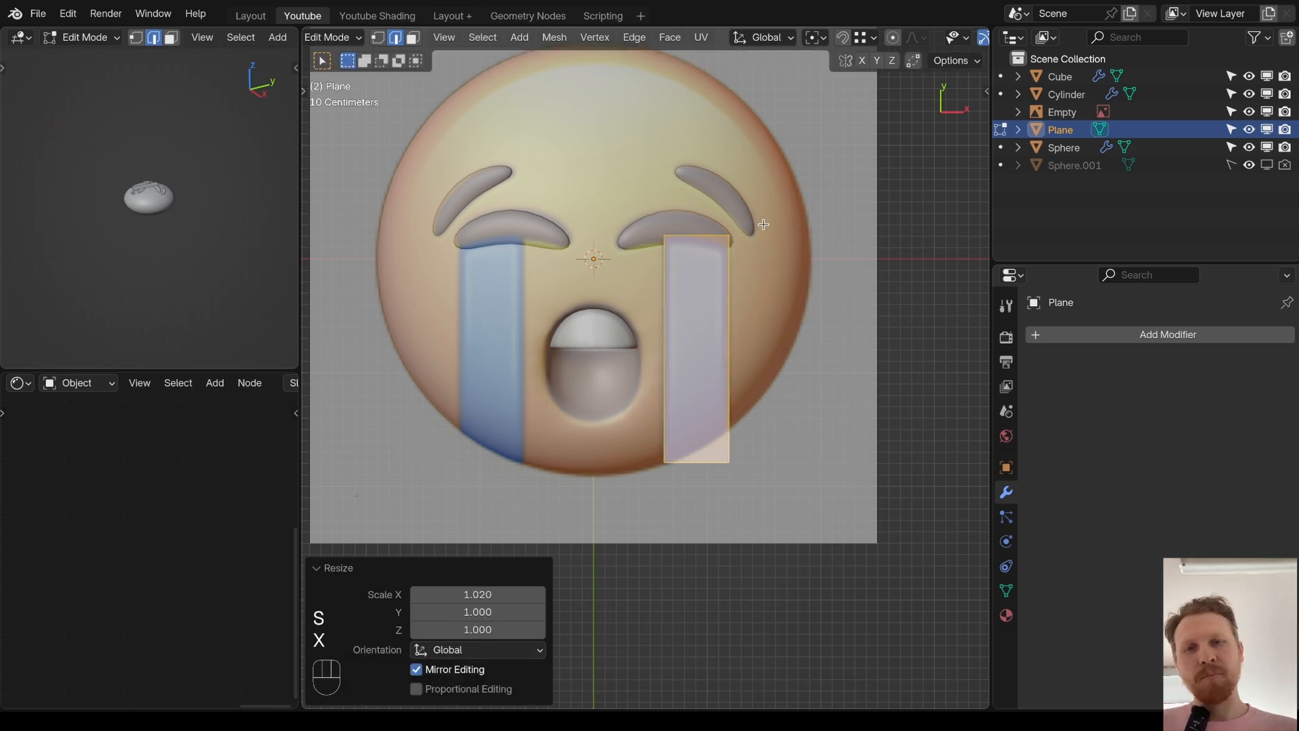
# - Return to Object Mode and add a Solidify modifier to the tear plane with a thickness of -0.05 m
pyautogui.moveTo(850, 274); pyautogui.dragTo(702, 259, button='middle')
pyautogui.press('Tab')
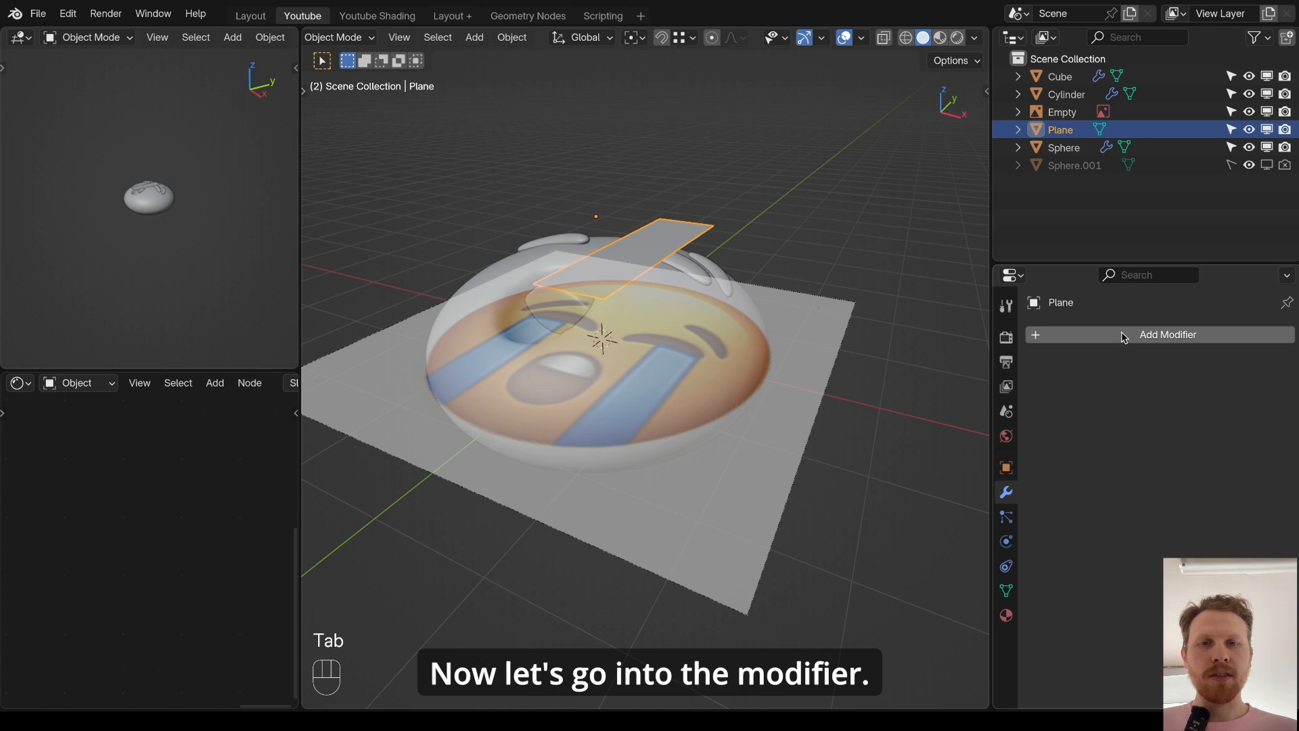
pyautogui.click(1123, 337)
pyautogui.click(1120, 334)
pyautogui.write('sol')
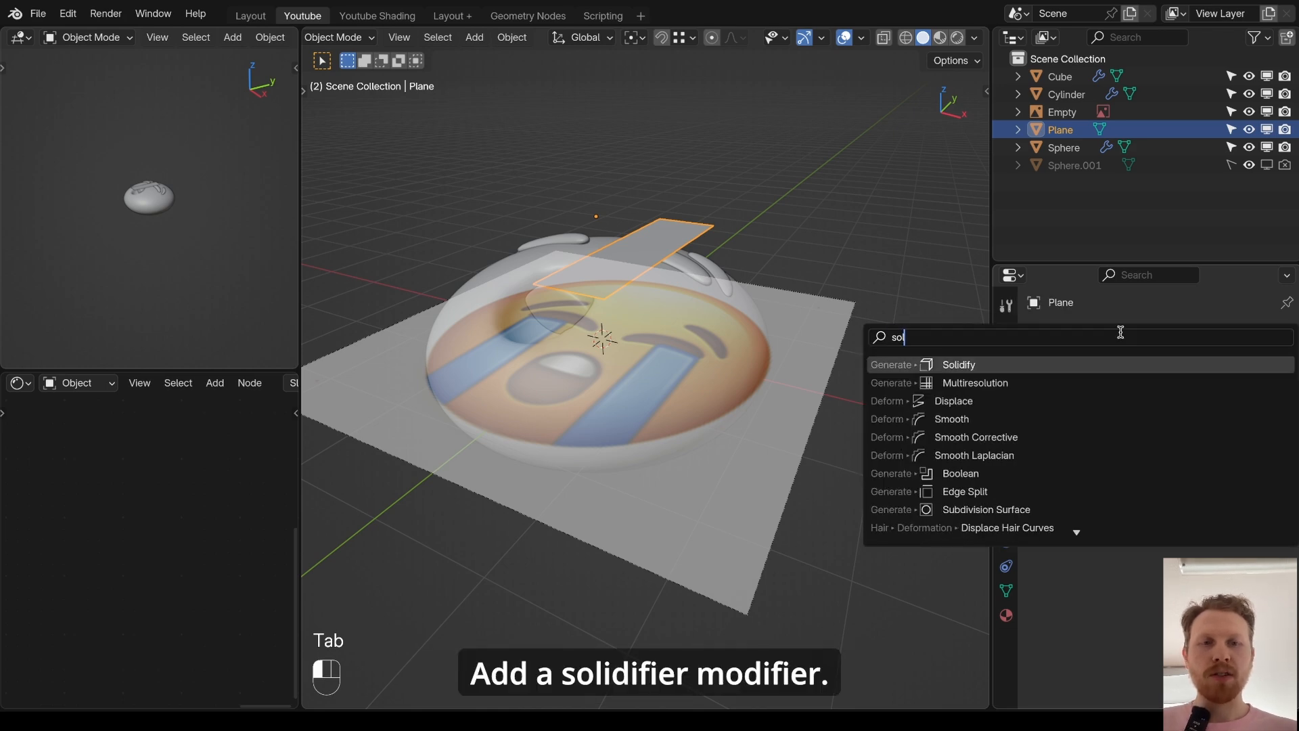
pyautogui.write('i')
pyautogui.press('Return')
pyautogui.keyDown('shift'); pyautogui.moveTo(1201, 412); pyautogui.dragTo(1191, 412); pyautogui.keyUp('shift')
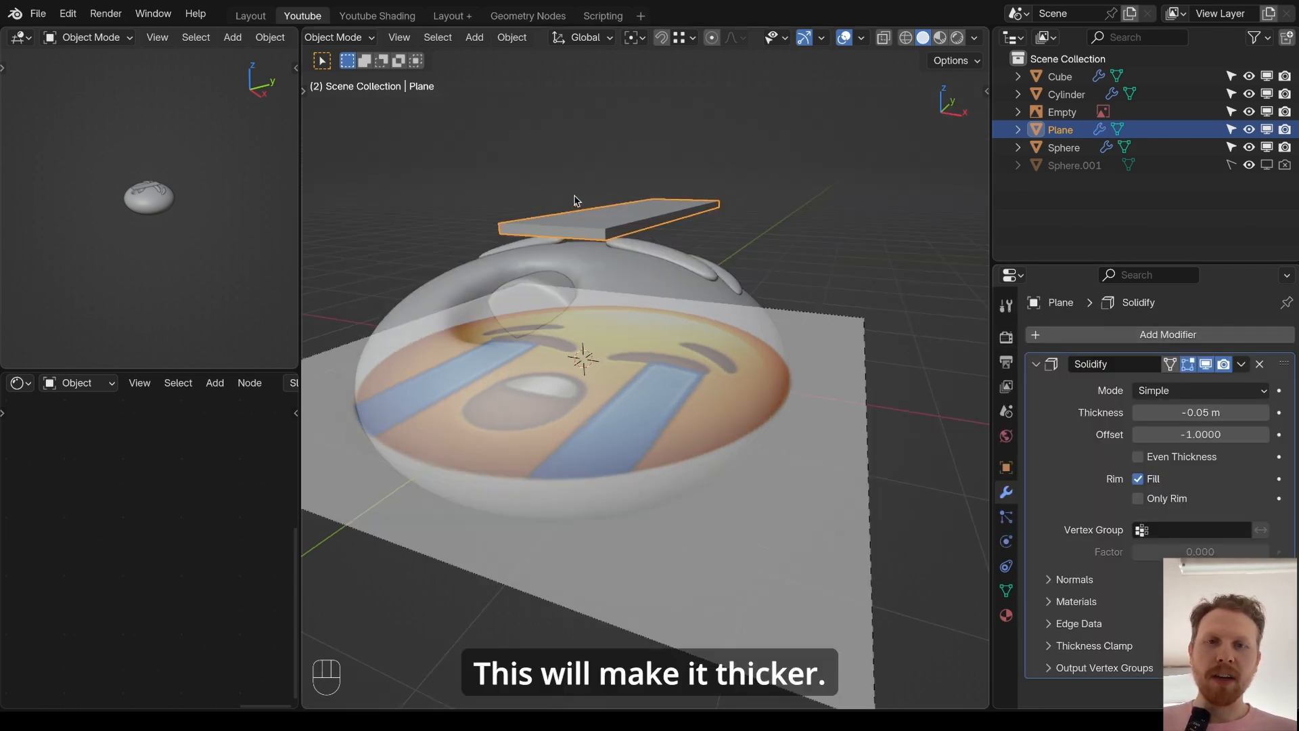
# - Add loop cuts to the tear plane and return to Object Mode
pyautogui.moveTo(574, 201); pyautogui.dragTo(541, 190, button='middle')
pyautogui.keyDown('shift'); pyautogui.moveTo(474, 237); pyautogui.dragTo(479, 284, button='middle'); pyautogui.keyUp('shift')
pyautogui.scroll(2, 479, 284)
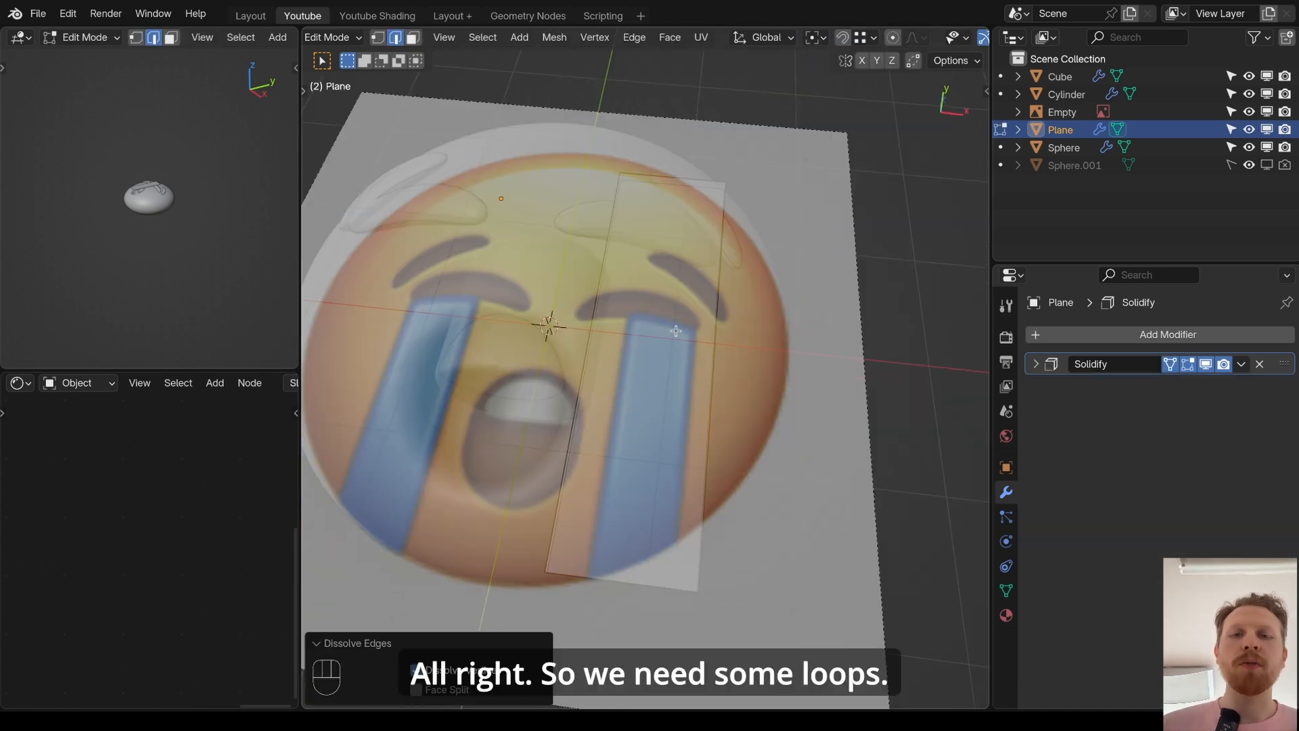
pyautogui.moveTo(752, 329); pyautogui.dragTo(577, 219, button='middle')
pyautogui.press('super+r')
pyautogui.press('Return')
pyautogui.press('Tab')
# - Add a Subdivision modifier after Solidify on the tear plane, with viewport level 2
pyautogui.click(1141, 336)
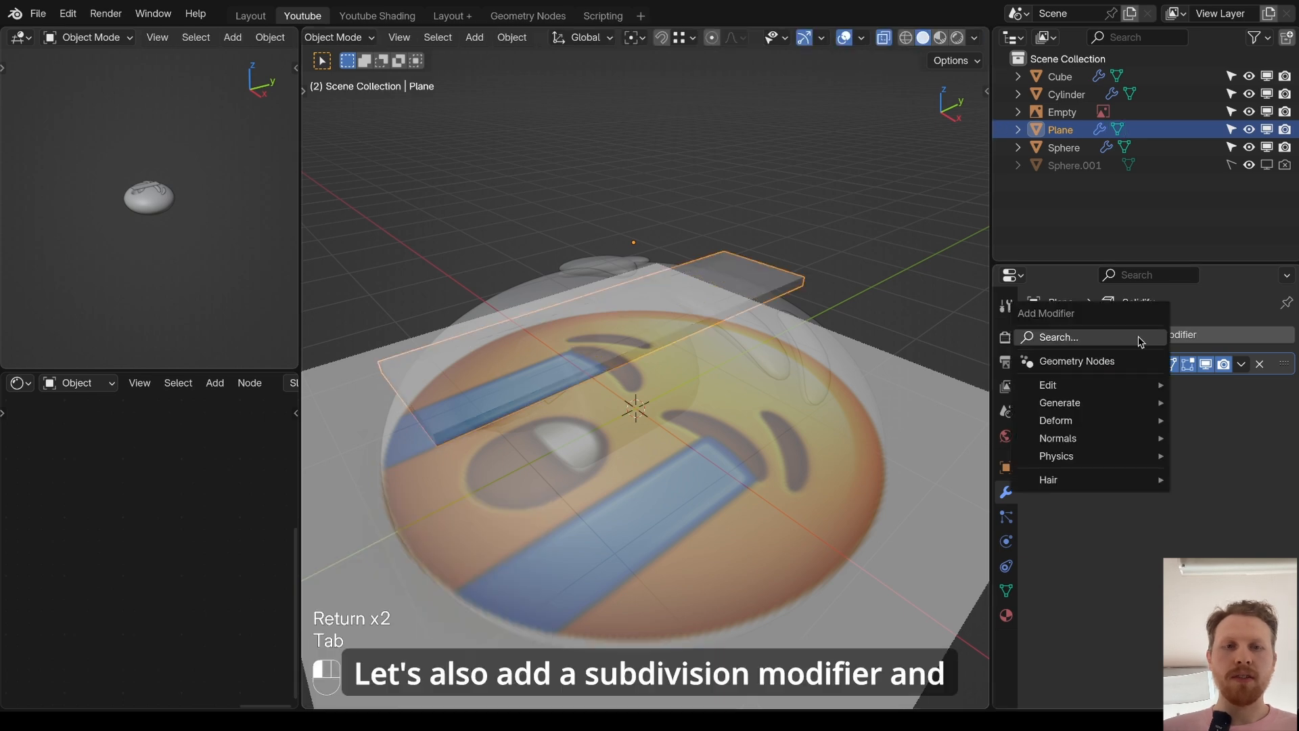
pyautogui.write('sub')
pyautogui.press('Return')
pyautogui.moveTo(931, 377); pyautogui.dragTo(928, 386, button='middle')
pyautogui.hotkey('ctrl', '2')
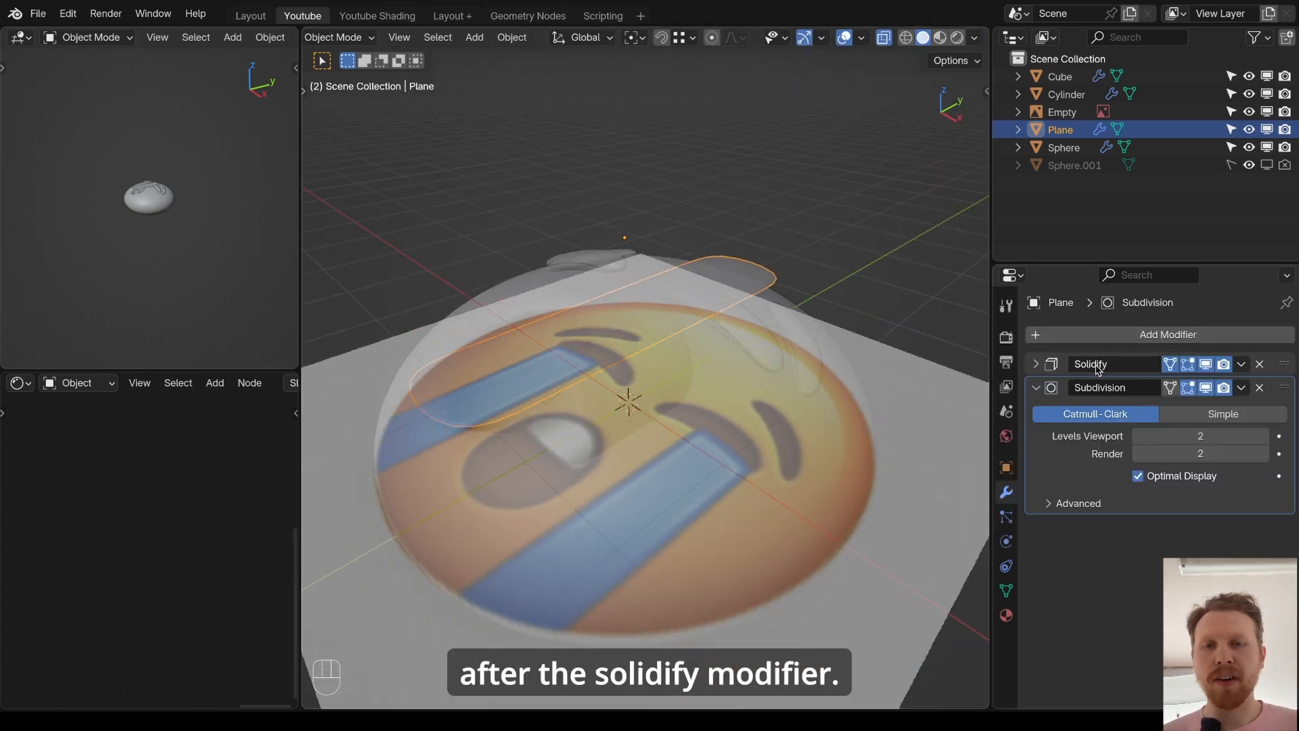
# - Hide the reference image and check from the side how the tear lines up with the head's surface
pyautogui.press('q')
pyautogui.press('super+z')
pyautogui.press('h')
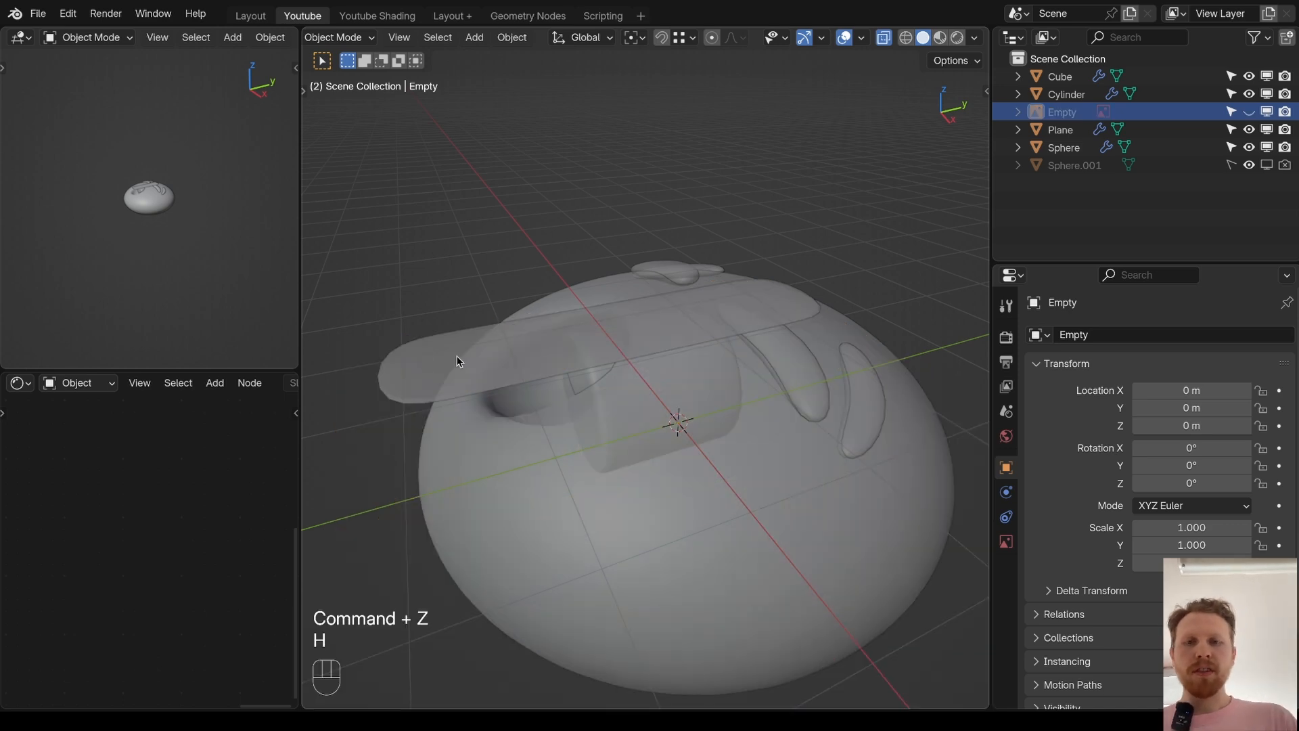
pyautogui.keyDown('alt'); pyautogui.moveTo(456, 359); pyautogui.dragTo(665, 266, button='middle'); pyautogui.keyUp('alt')
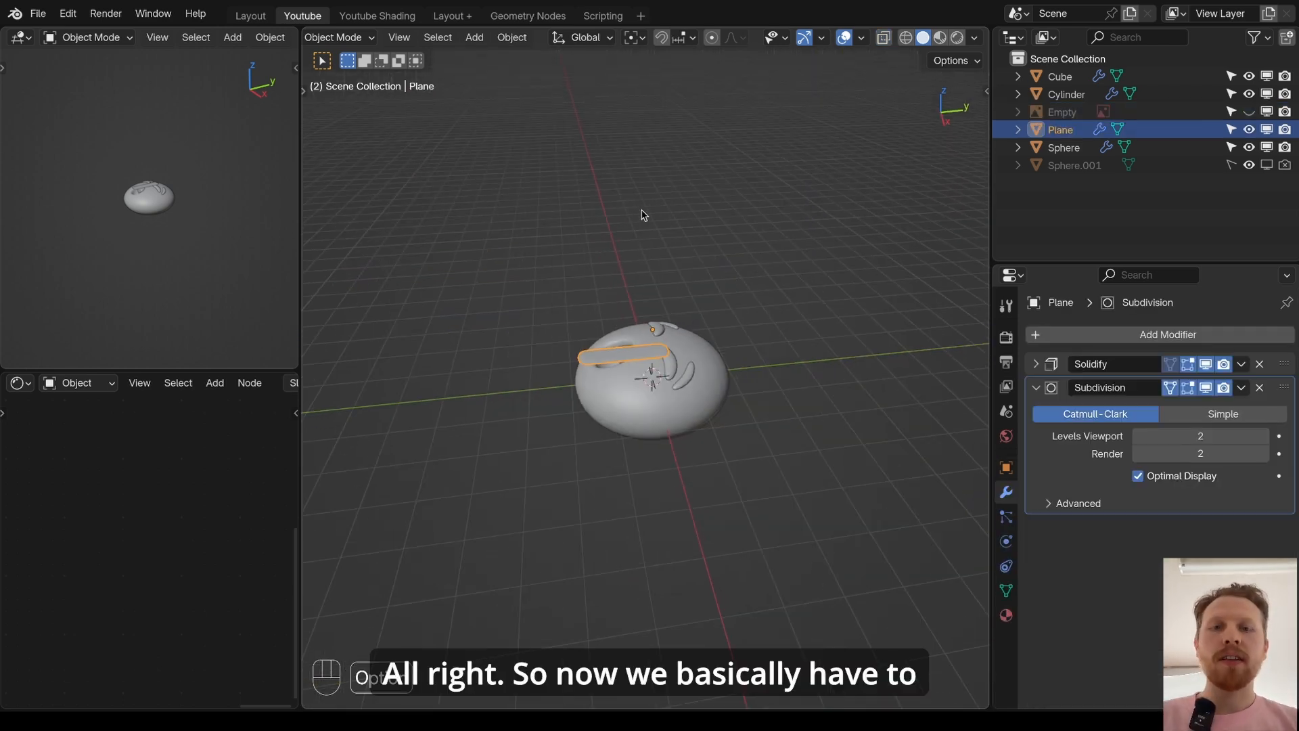
pyautogui.keyDown('alt'); pyautogui.moveTo(640, 212); pyautogui.dragTo(617, 223, button='middle'); pyautogui.keyUp('alt')
pyautogui.scroll(5, 716, 322)
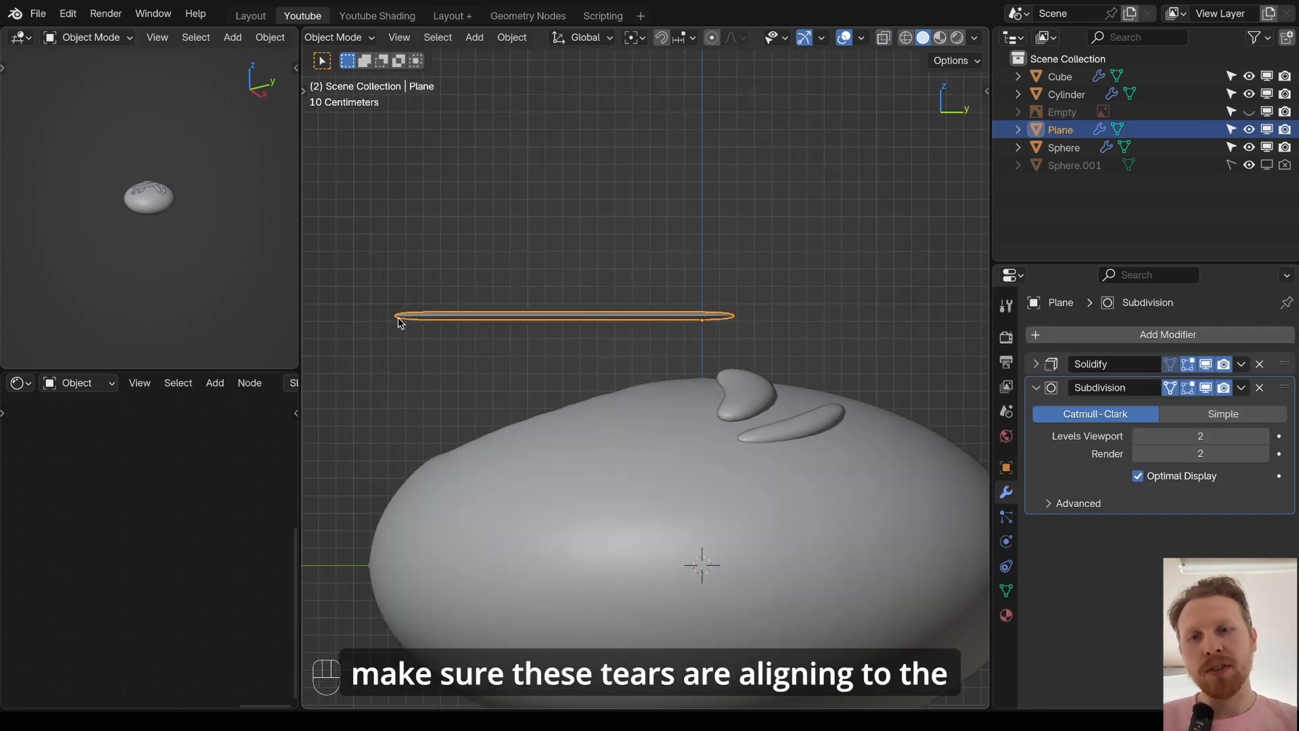
pyautogui.scroll(-1, 708, 352)
pyautogui.keyDown('shift'); pyautogui.moveTo(713, 390); pyautogui.dragTo(758, 328, button='middle'); pyautogui.keyUp('shift')
pyautogui.scroll(3, 846, 276)
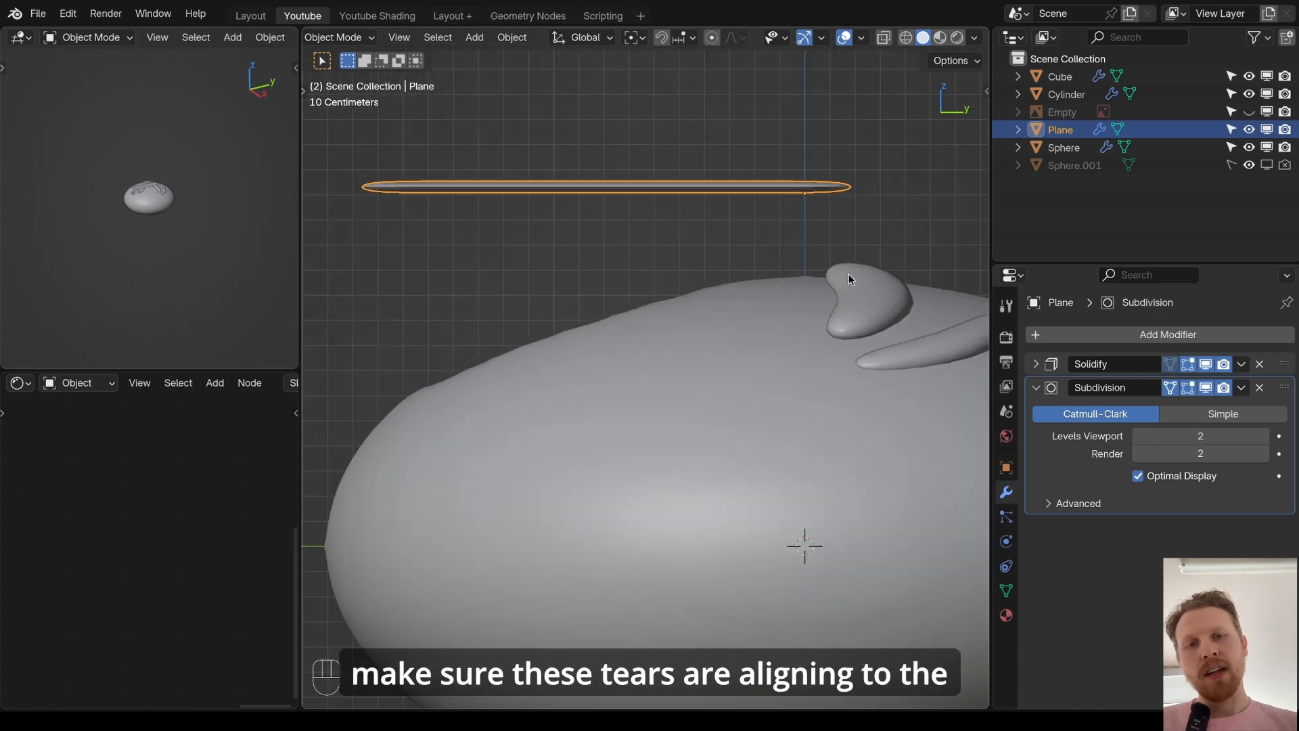
# - In Edit Mode, try lowering the tear plane's end edge by the eye about 0.5 m along Z onto the head
pyautogui.scroll(-2, 854, 272)
pyautogui.moveTo(618, 365); pyautogui.dragTo(568, 332, button='middle')
pyautogui.press('Tab')
pyautogui.press('2')
pyautogui.click(730, 417)
pyautogui.moveTo(725, 410); pyautogui.dragTo(694, 309, button='middle')
pyautogui.scroll(-2, 694, 309)
pyautogui.moveTo(727, 355); pyautogui.dragTo(562, 332, button='middle')
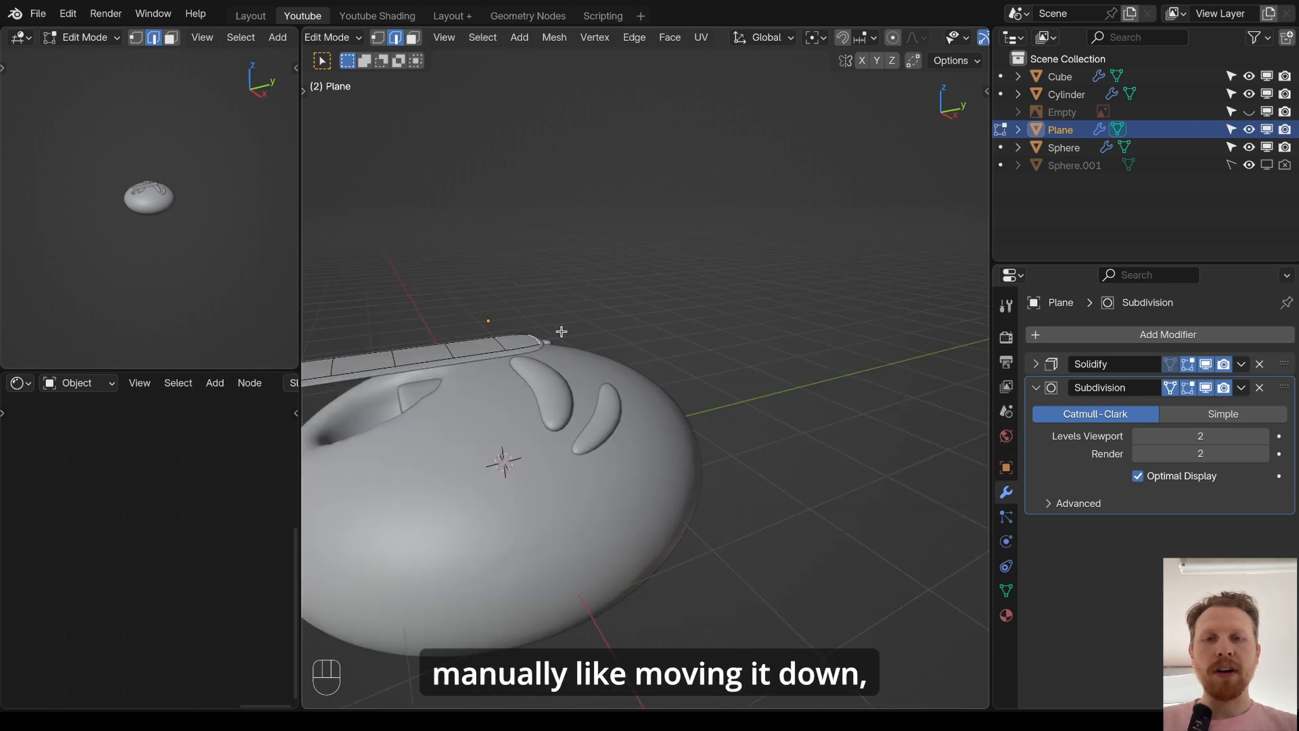
pyautogui.click(560, 417)
pyautogui.moveTo(560, 417); pyautogui.dragTo(380, 404, button='middle')
pyautogui.click(528, 370)
pyautogui.press('g')
pyautogui.press('z')
pyautogui.click(529, 399)
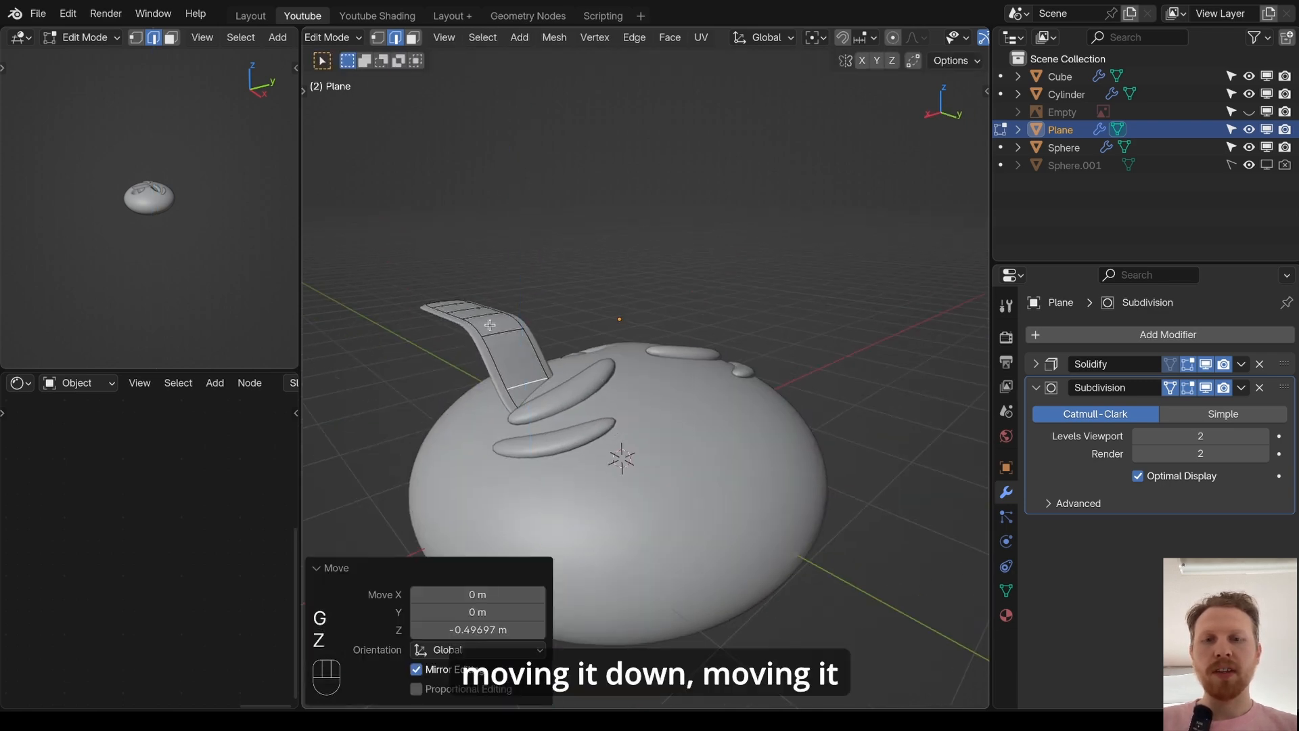
# - Try lowering the tear's neighbouring edge along Z as well, and undo the manual edge moves
pyautogui.click(512, 346)
pyautogui.press('g')
pyautogui.press('z')
pyautogui.click(517, 381)
pyautogui.moveTo(516, 381); pyautogui.dragTo(421, 388, button='middle')
pyautogui.press('super+z')
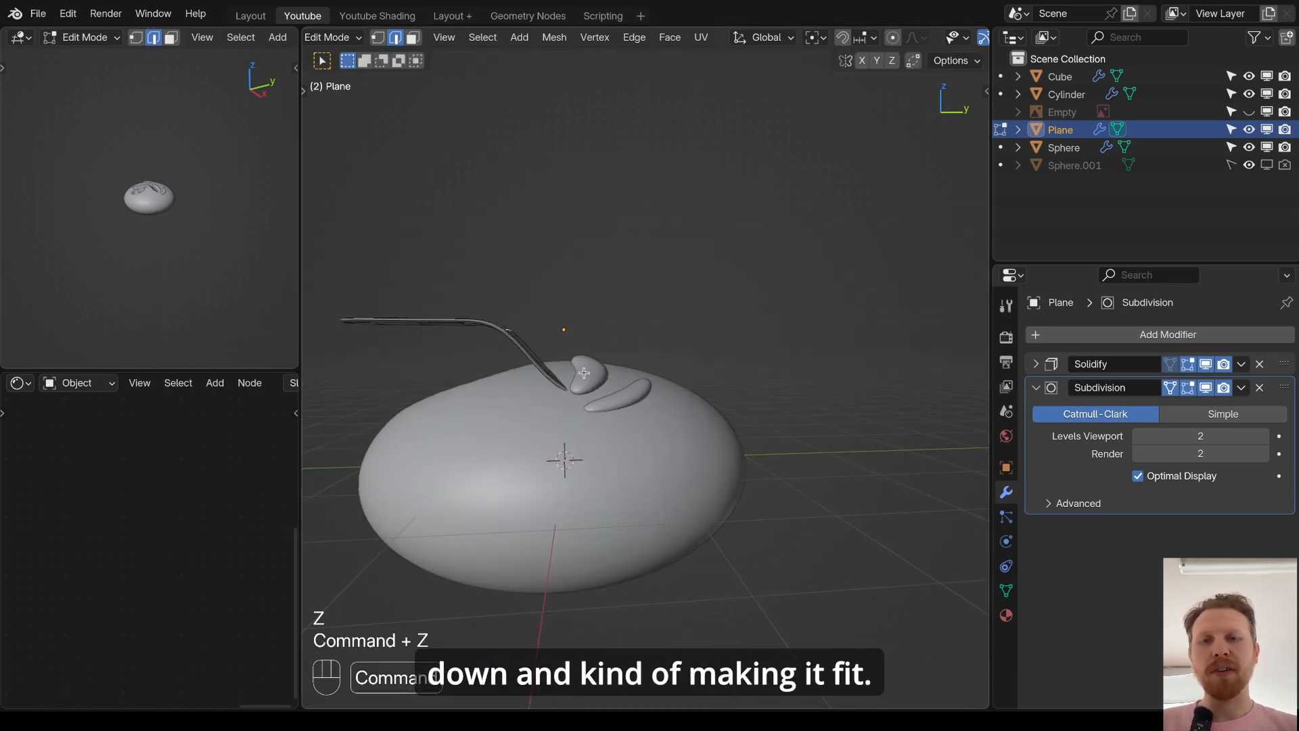
pyautogui.moveTo(595, 342); pyautogui.dragTo(681, 276, button='middle')
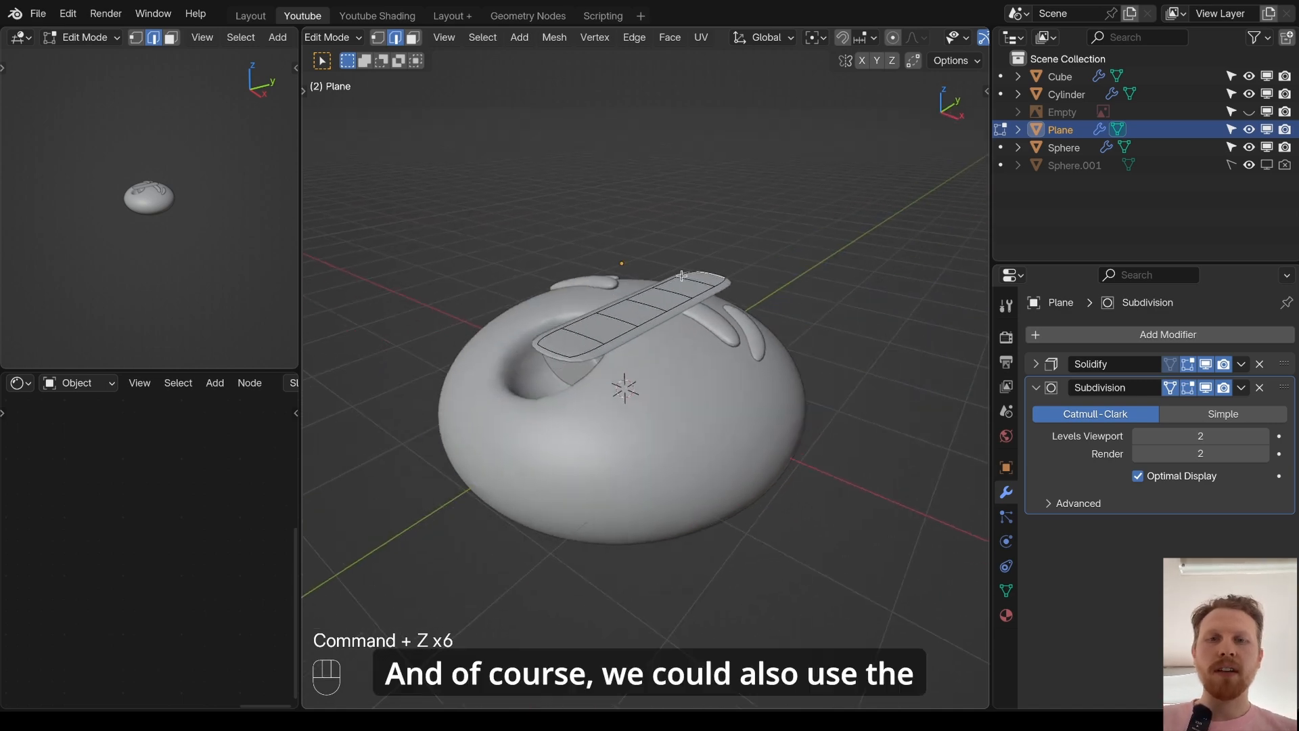
# - Try a Shrinkwrap modifier on the tear plane with the head as target, and view it in Object Mode
pyautogui.click(1116, 341)
pyautogui.write('shr')
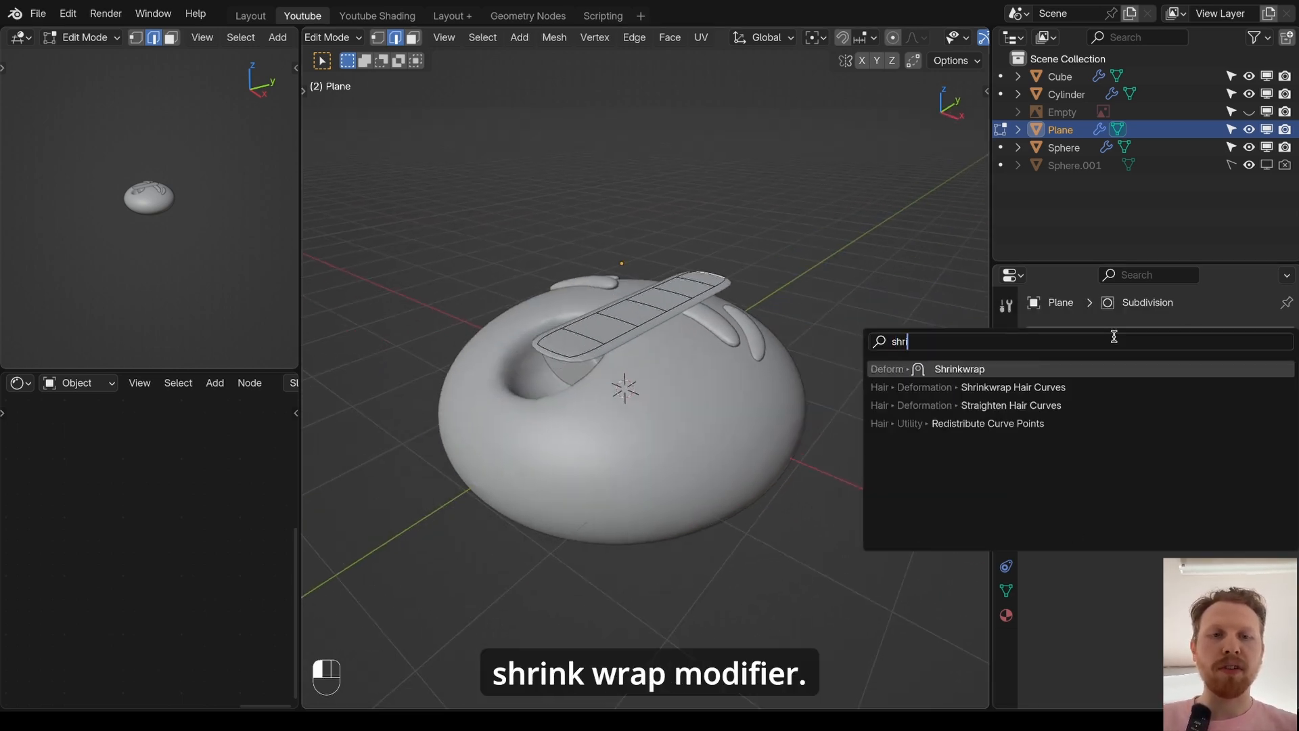
pyautogui.press('Return')
pyautogui.press('Tab')
pyautogui.moveTo(711, 312); pyautogui.dragTo(751, 414, button='middle')
pyautogui.moveTo(670, 318); pyautogui.dragTo(653, 221, button='middle')
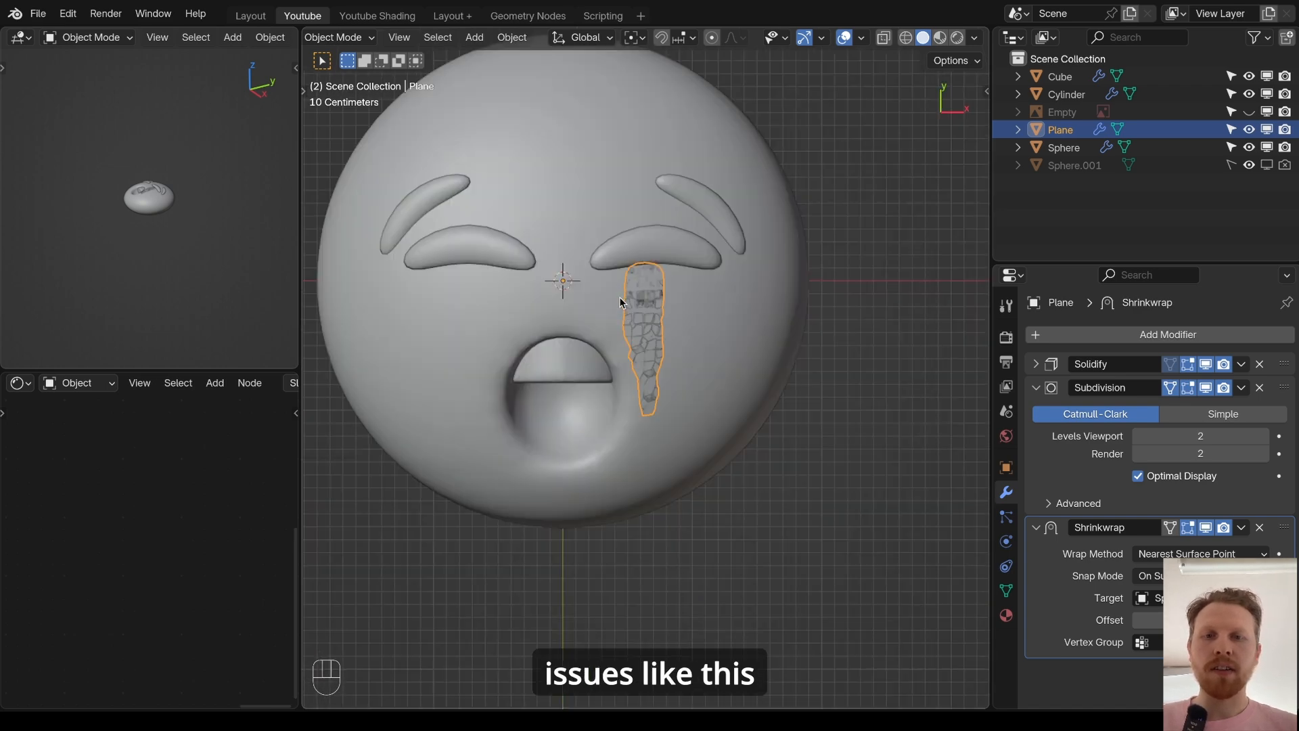
# - Start and cancel an X scale of the tear, and remove its Shrinkwrap modifier
pyautogui.scroll(3, 789, 400)
pyautogui.press('s')
pyautogui.press('x')
pyautogui.press('Escape')
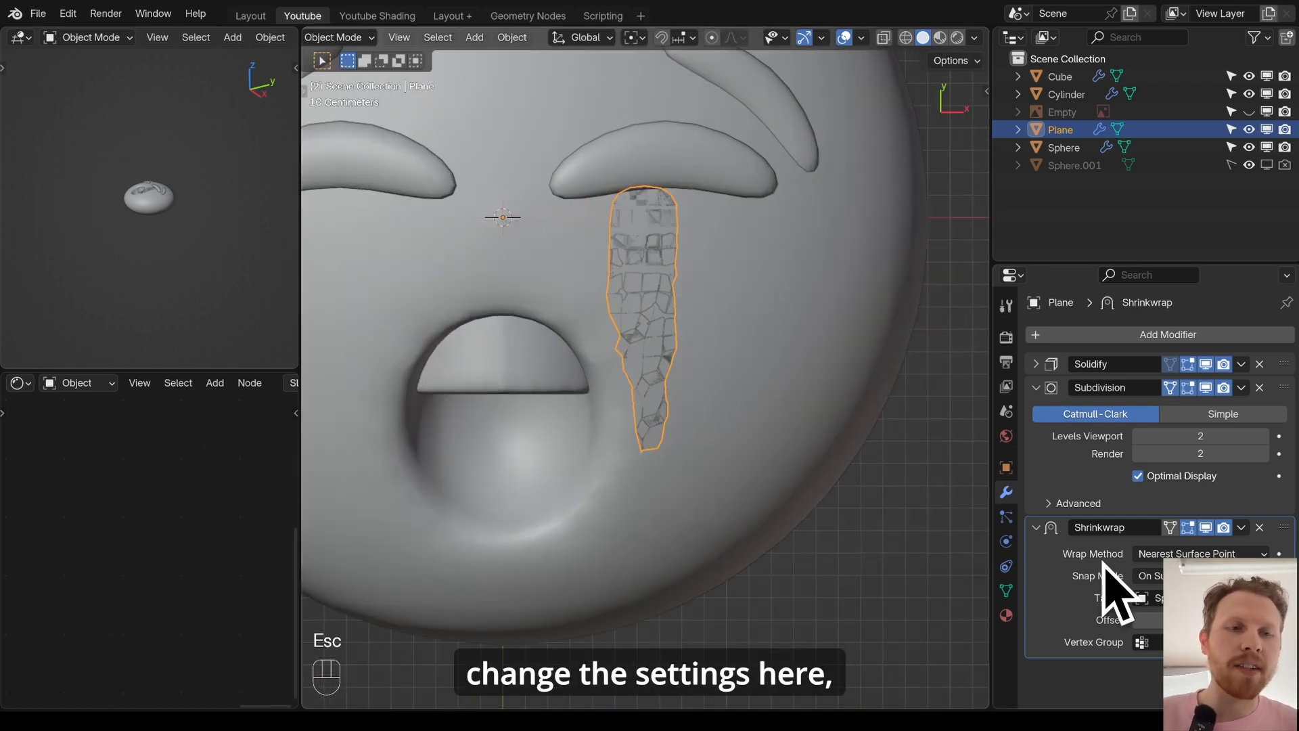
pyautogui.click(1261, 529)
pyautogui.scroll(-5, 819, 363)
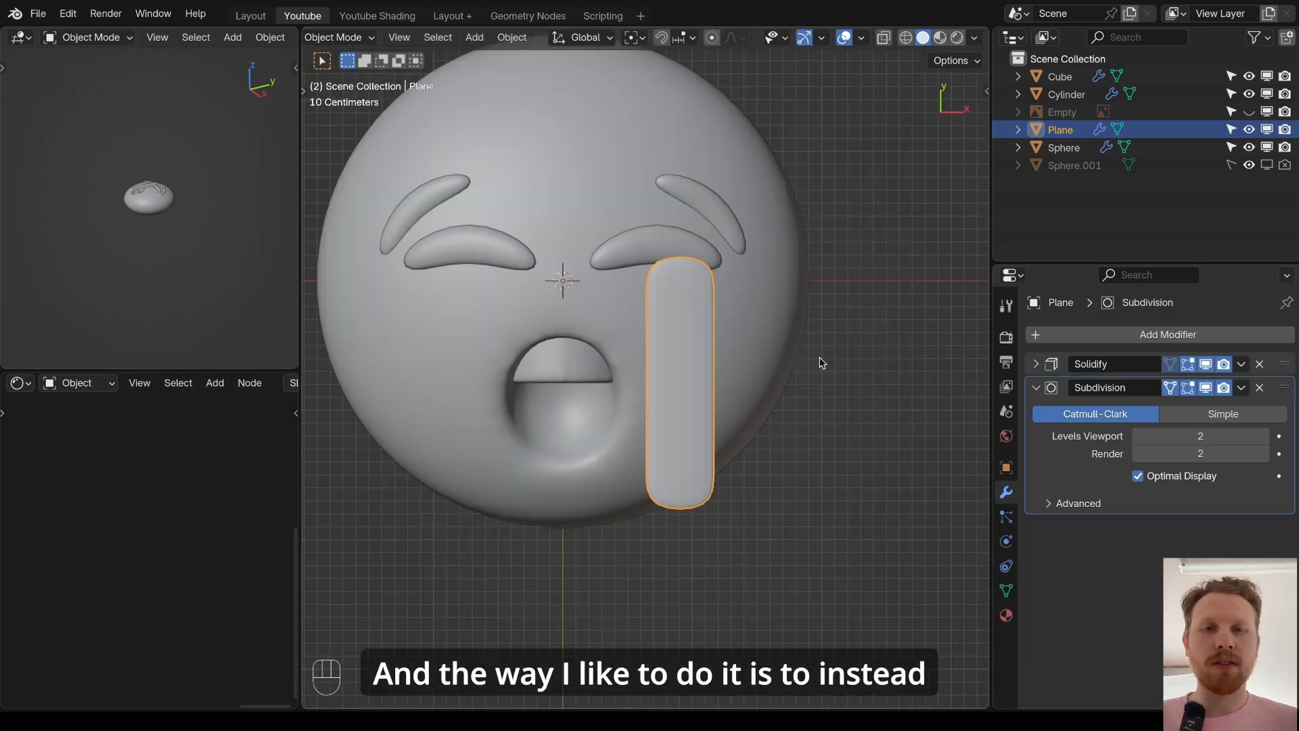
# - Select all of the tear's vertices in Edit Mode and set the snap target for individual elements to Face Project
pyautogui.scroll(5, 750, 254)
pyautogui.moveTo(750, 254); pyautogui.dragTo(665, 243, button='middle')
pyautogui.press('Tab')
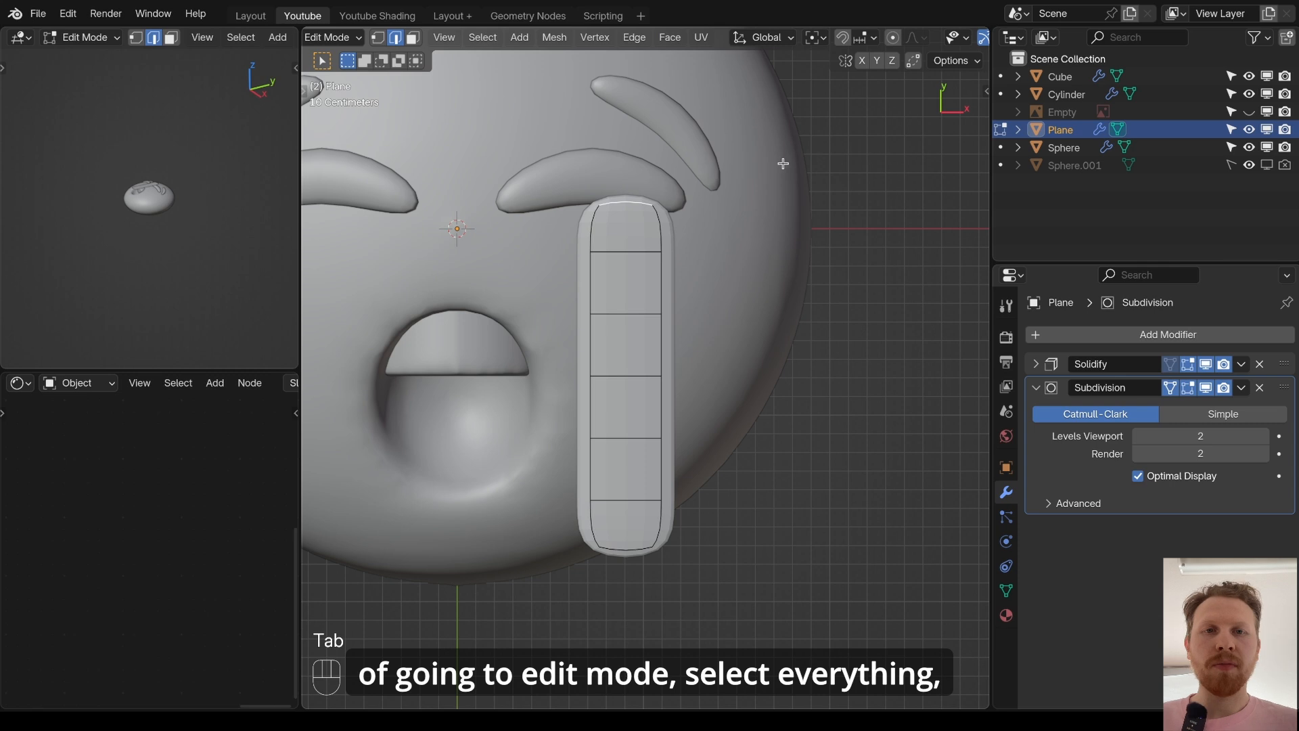
pyautogui.click(865, 41)
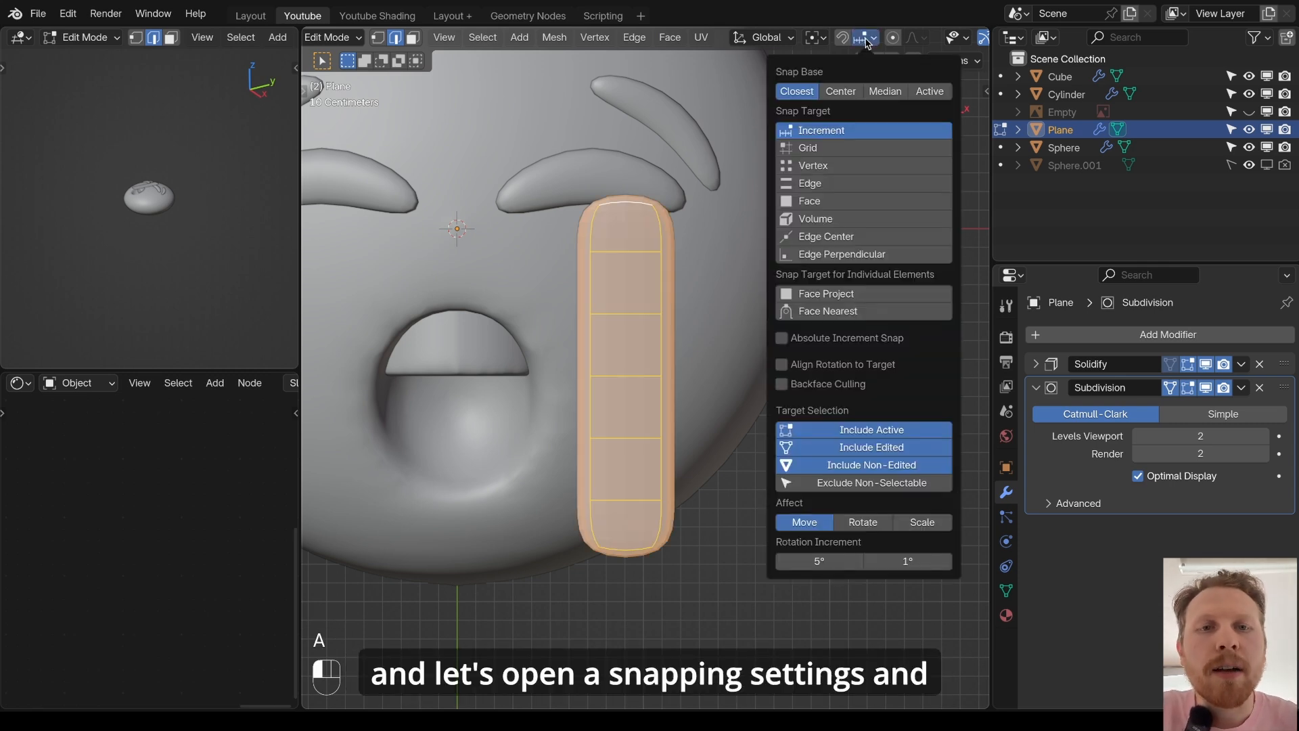
pyautogui.click(810, 201)
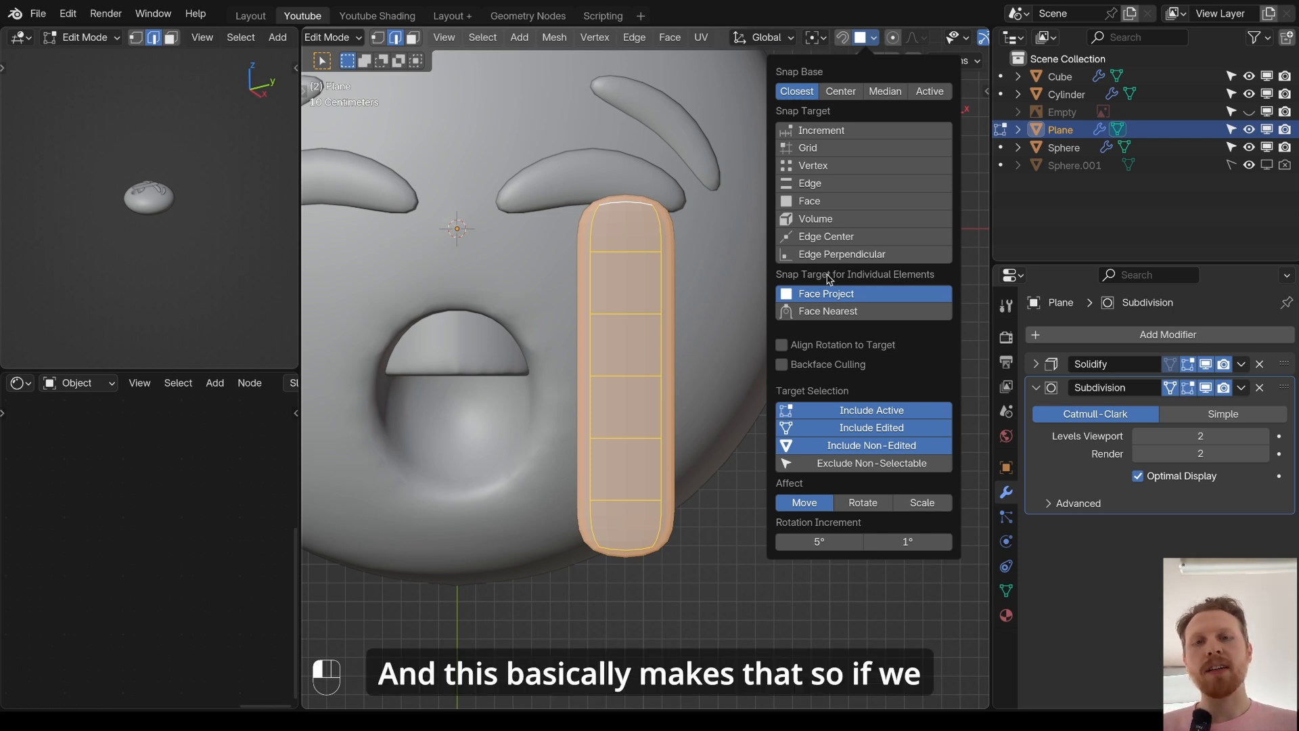
pyautogui.press('1')
pyautogui.click(608, 213)
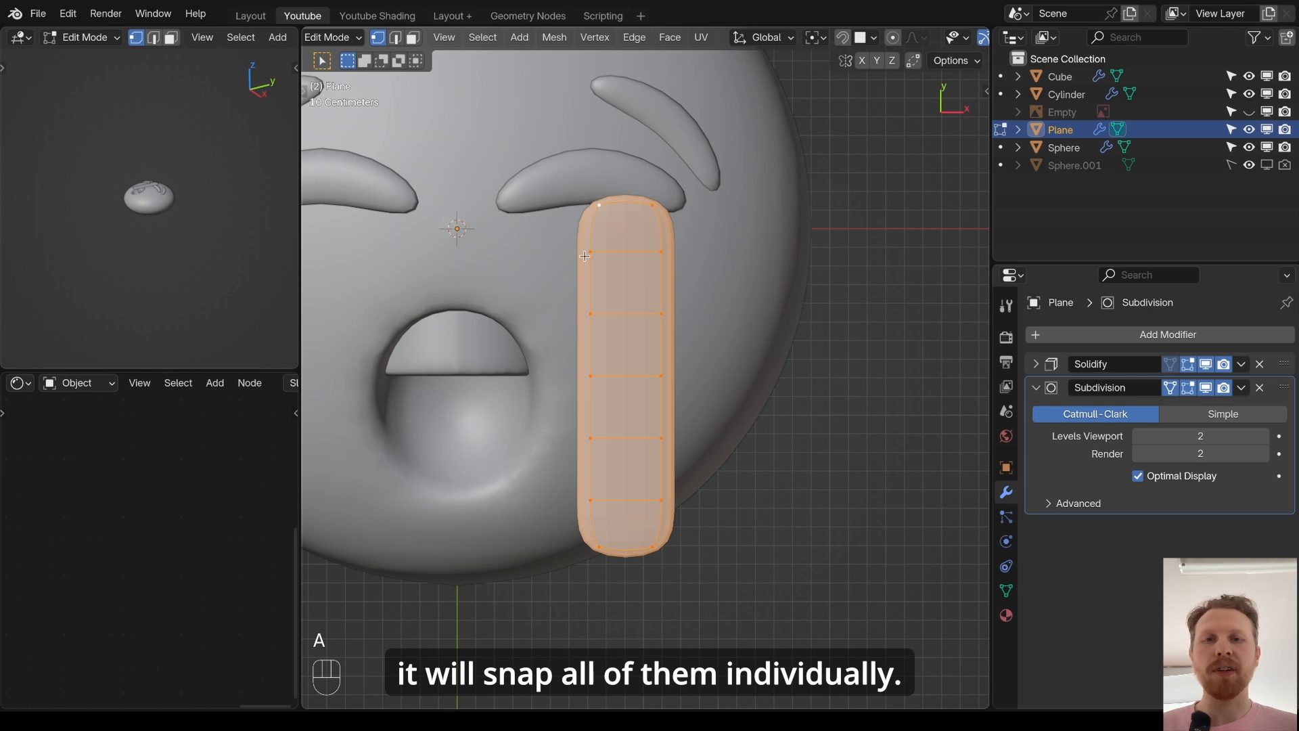
# - With snapping on in top view, project all the tear's vertices onto the head's surface and check the result
pyautogui.scroll(-4, 711, 271)
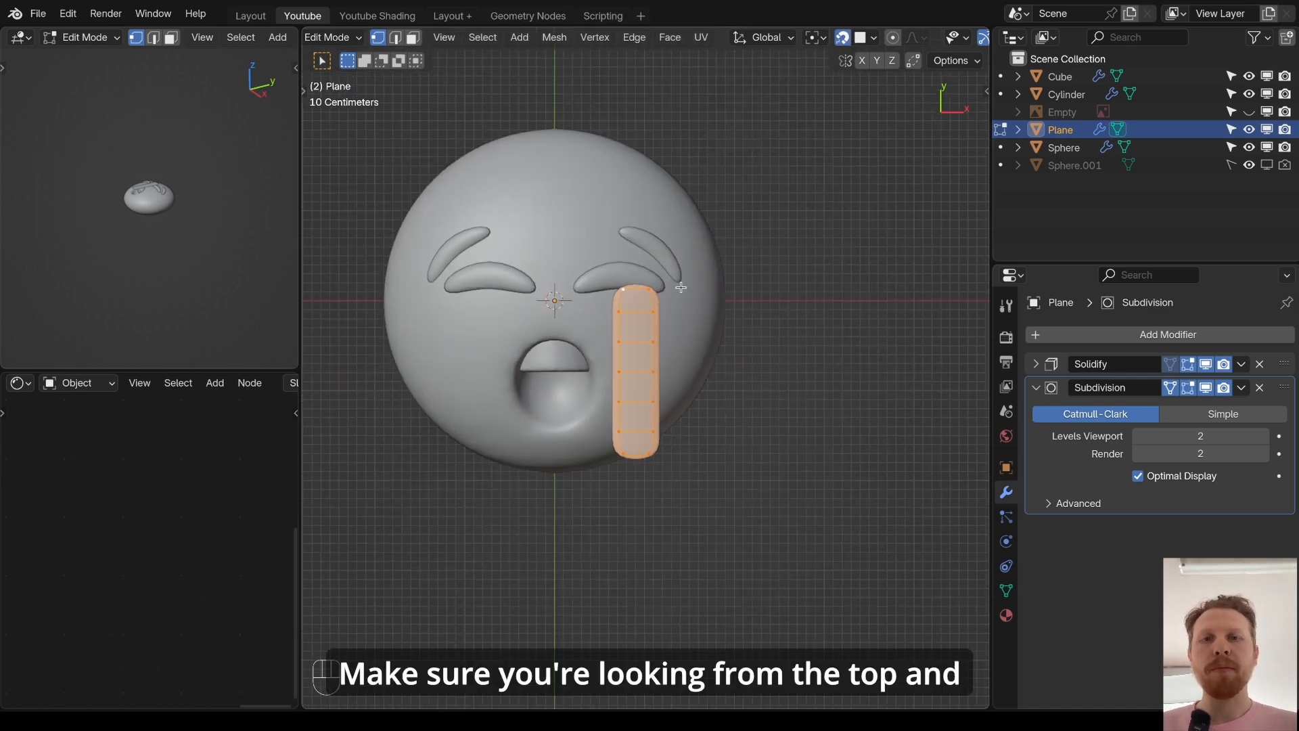
pyautogui.moveTo(703, 379); pyautogui.dragTo(740, 359, button='middle')
pyautogui.keyDown('alt'); pyautogui.moveTo(691, 440); pyautogui.dragTo(658, 460, button='middle'); pyautogui.keyUp('alt')
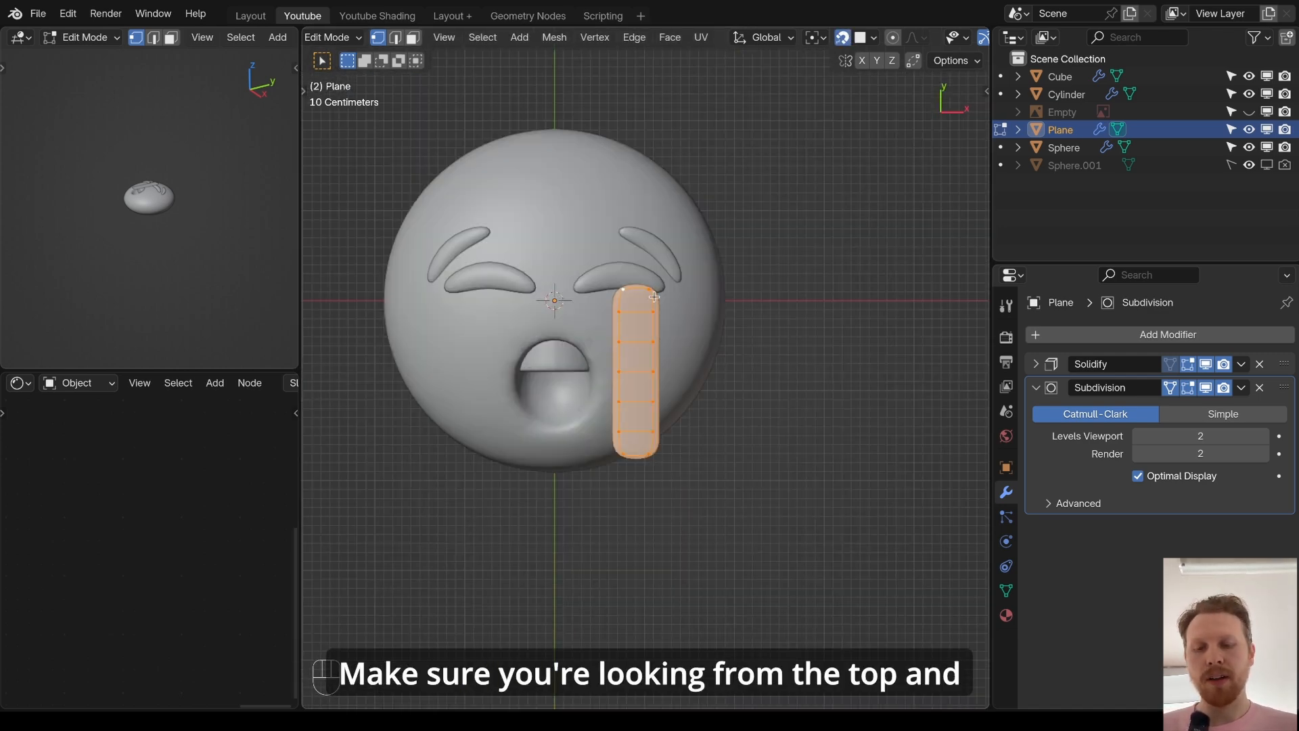
pyautogui.scroll(2, 636, 291)
pyautogui.keyDown('shift'); pyautogui.moveTo(636, 292); pyautogui.dragTo(665, 247, button='middle'); pyautogui.keyUp('shift')
pyautogui.scroll(2, 665, 248)
pyautogui.press('g')
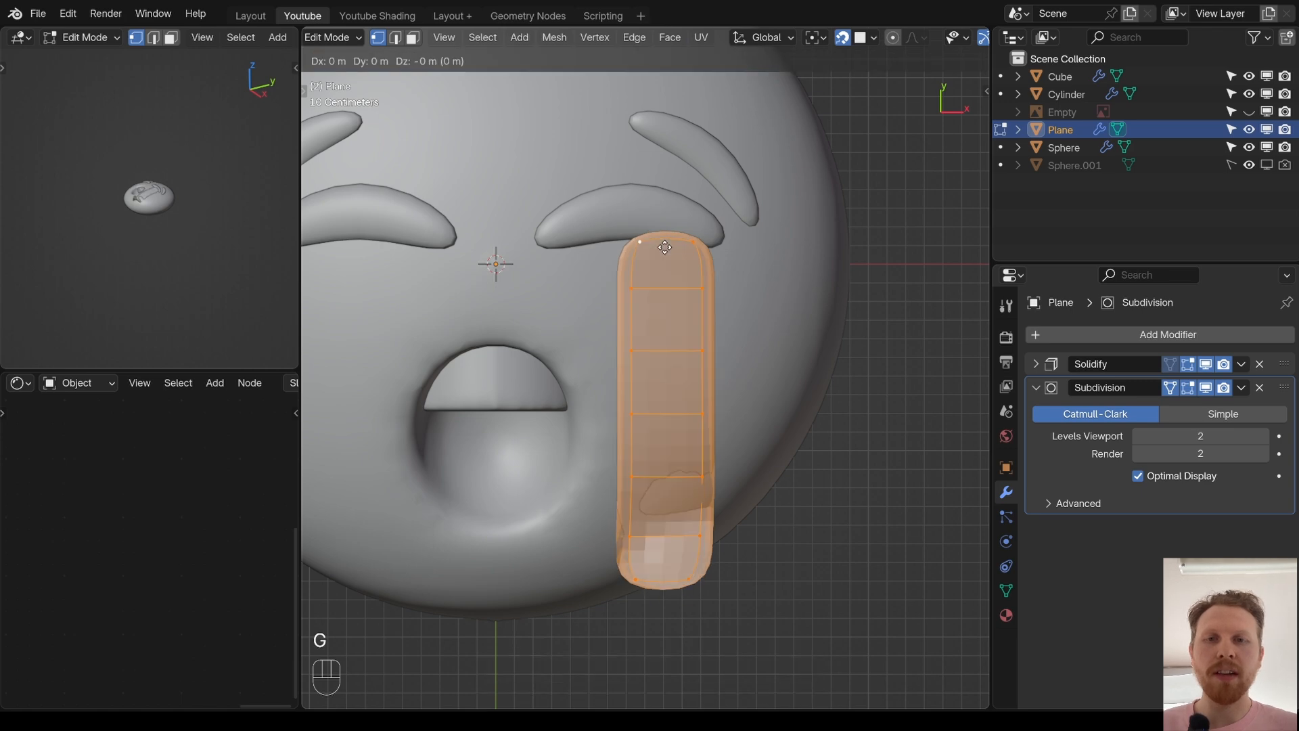
pyautogui.press('Escape')
pyautogui.click(671, 286)
pyautogui.scroll(-3, 672, 285)
pyautogui.moveTo(695, 426); pyautogui.dragTo(684, 345, button='middle')
# - In top view, snap-move the tear's bottom corner vertex nearest the mouth about 0.013 m inward along X
pyautogui.click(596, 482)
pyautogui.moveTo(596, 481); pyautogui.dragTo(621, 448, button='middle')
pyautogui.keyDown('shift'); pyautogui.moveTo(621, 448); pyautogui.dragTo(581, 507, button='middle'); pyautogui.keyUp('shift')
pyautogui.press('KP_7')
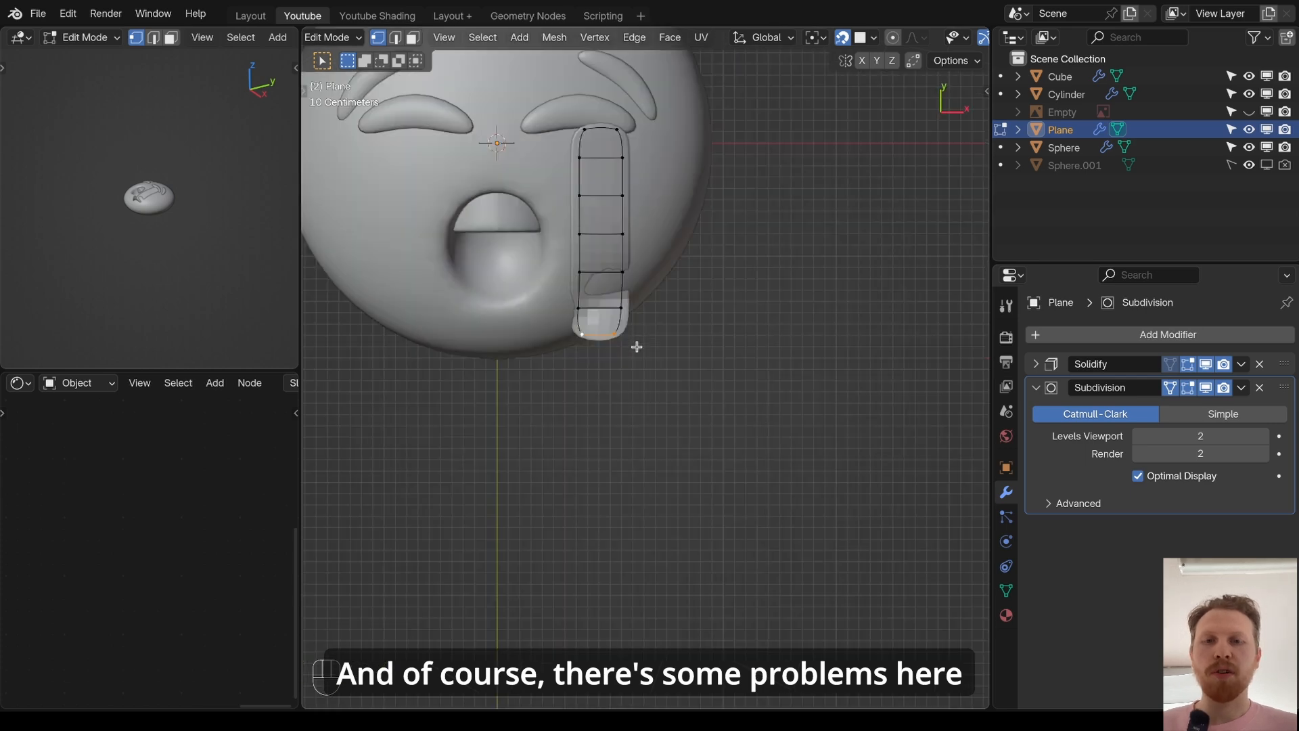
pyautogui.keyDown('shift'); pyautogui.moveTo(632, 322); pyautogui.dragTo(823, 360, button='middle'); pyautogui.keyUp('shift')
pyautogui.scroll(6, 823, 360)
pyautogui.click(782, 392)
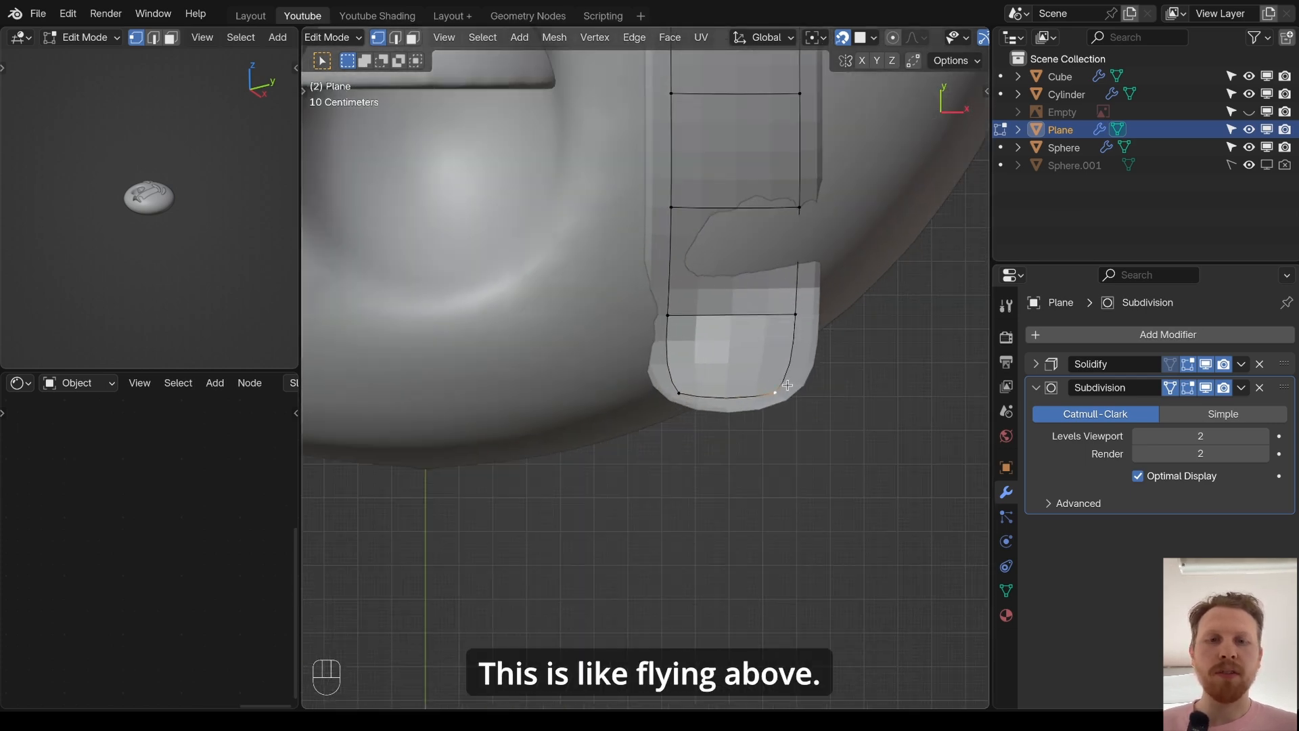
pyautogui.click(680, 394)
pyautogui.press('g')
pyautogui.click(687, 393)
pyautogui.scroll(-1, 824, 353)
pyautogui.keyDown('shift'); pyautogui.moveTo(826, 351); pyautogui.dragTo(721, 391, button='middle'); pyautogui.keyUp('shift')
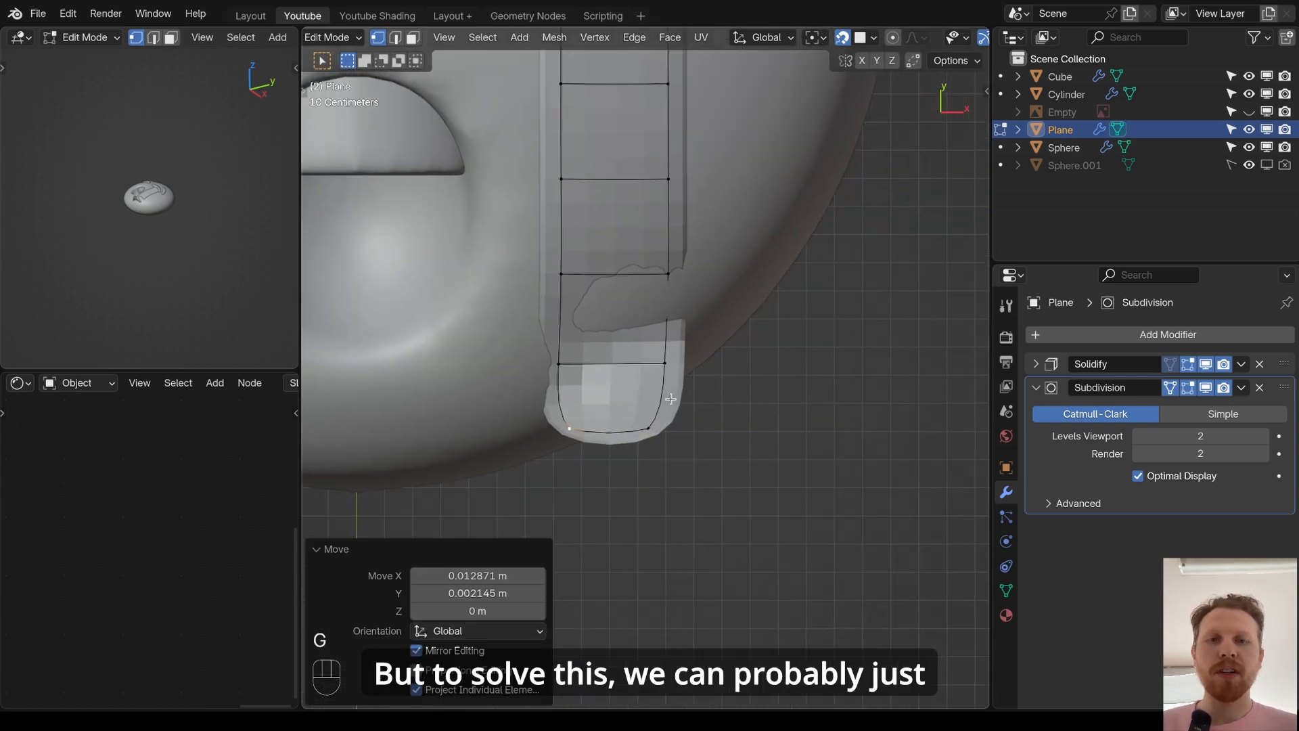
# - Without snapping, lower the tear's stray bottom vertex about 0.37 m along Z onto the head and return to Object Mode
pyautogui.keyDown('shift'); pyautogui.click(652, 426); pyautogui.keyUp('shift')
pyautogui.click(536, 422)
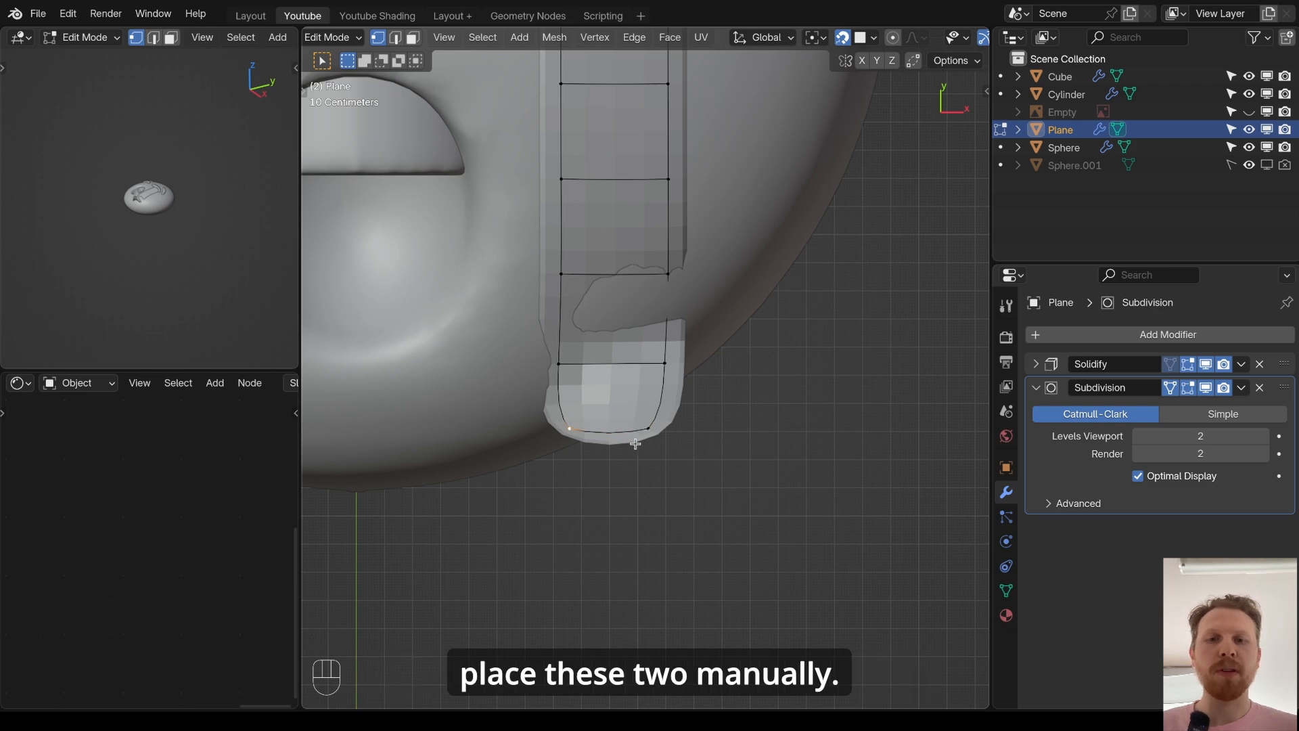
pyautogui.moveTo(551, 439); pyautogui.dragTo(702, 359, button='middle')
pyautogui.scroll(2, 702, 358)
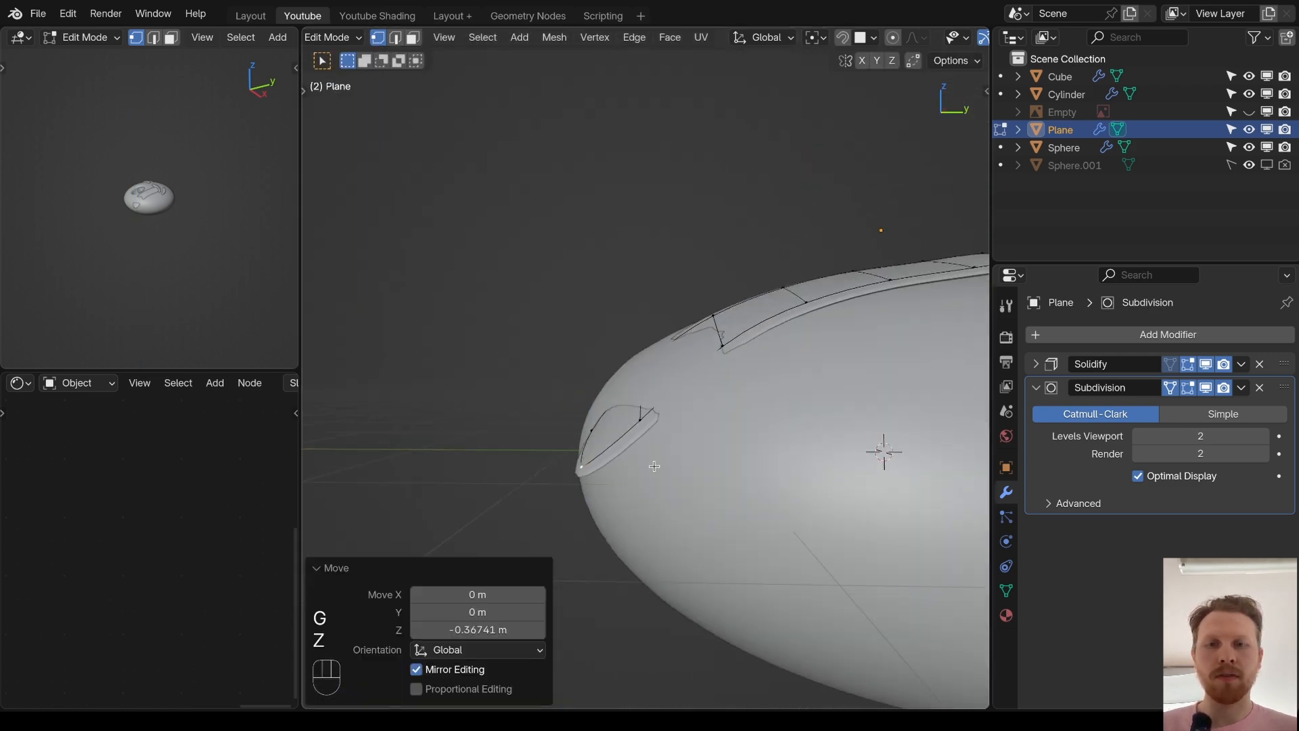
pyautogui.press('Tab')
pyautogui.hotkey('alt', 'a')
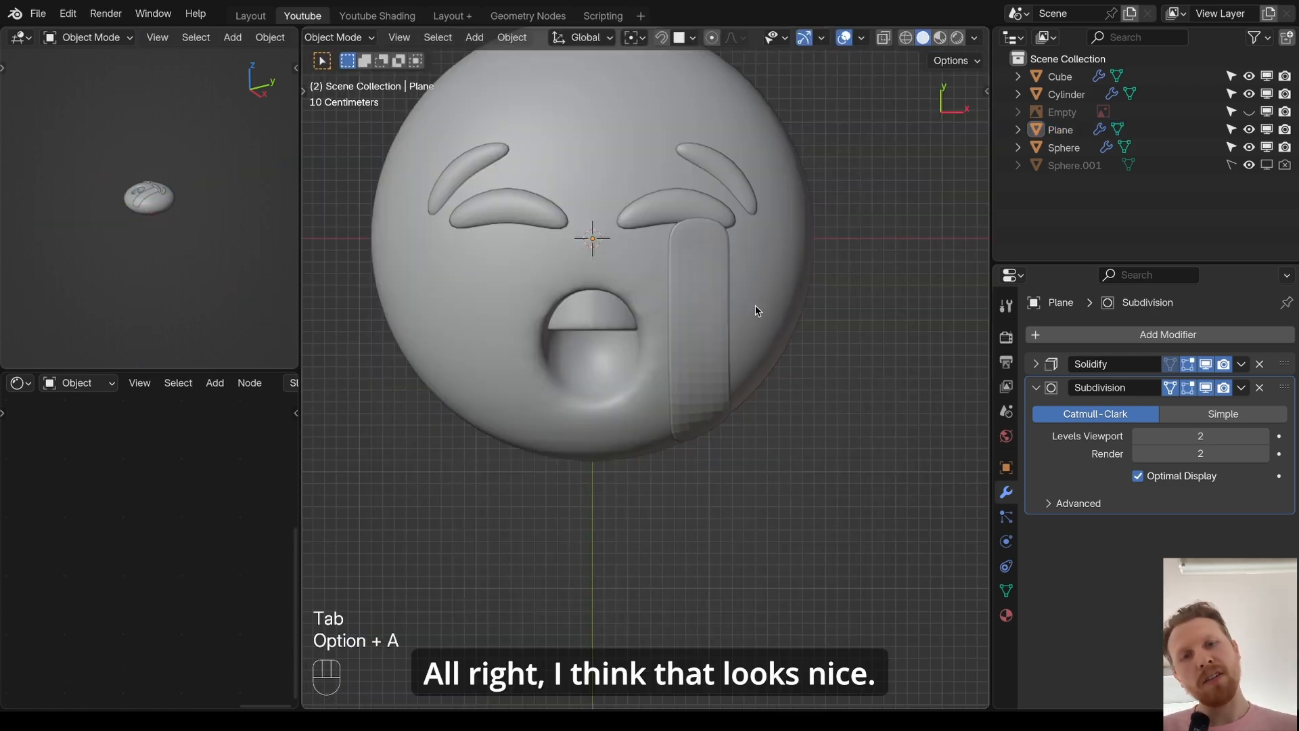
# - Reopen the tear in Edit Mode and lower its upper edge along Z to tuck it under the eye
pyautogui.keyDown('shift'); pyautogui.click(718, 346); pyautogui.keyUp('shift')
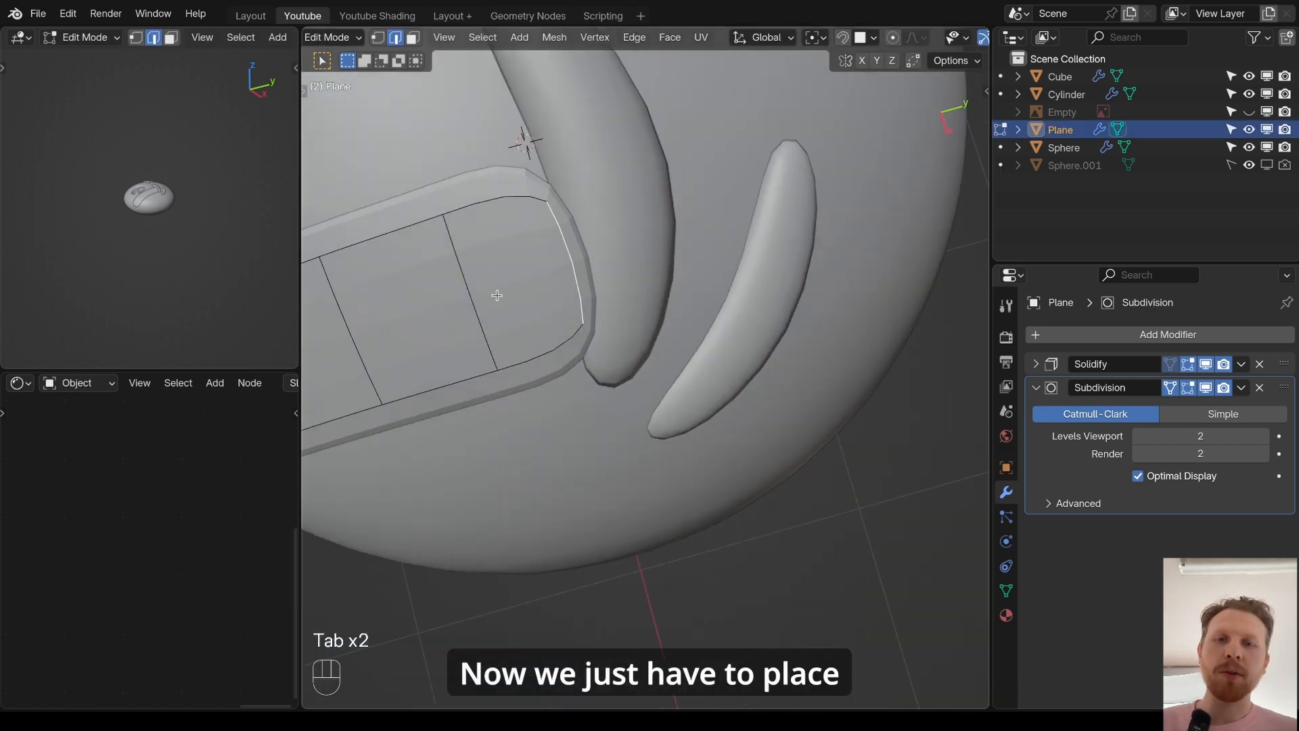
pyautogui.moveTo(497, 295); pyautogui.dragTo(535, 224, button='middle')
pyautogui.scroll(-3, 534, 223)
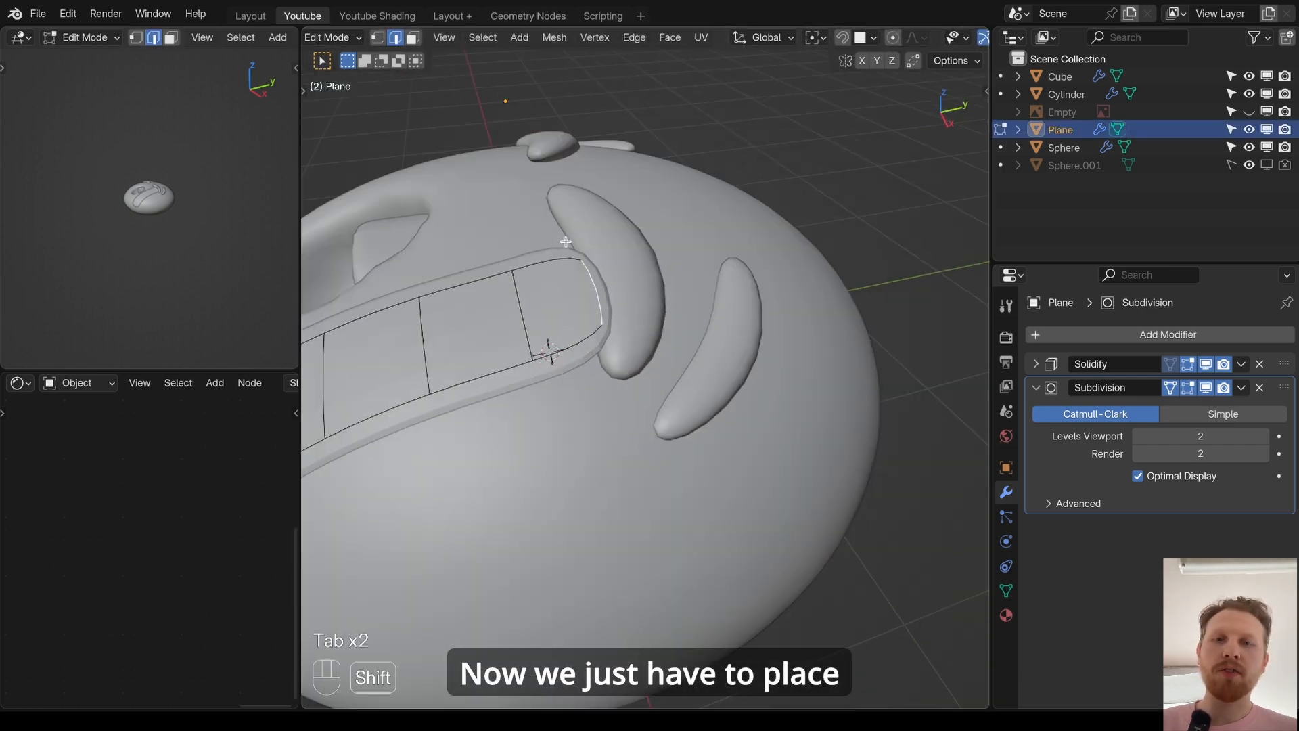
pyautogui.keyDown('shift'); pyautogui.moveTo(551, 354); pyautogui.dragTo(609, 386, button='middle'); pyautogui.keyUp('shift')
pyautogui.scroll(3, 609, 386)
pyautogui.scroll(-2, 677, 352)
pyautogui.moveTo(677, 352); pyautogui.dragTo(742, 279, button='middle')
pyautogui.scroll(3, 742, 278)
pyautogui.press('g')
pyautogui.press('z')
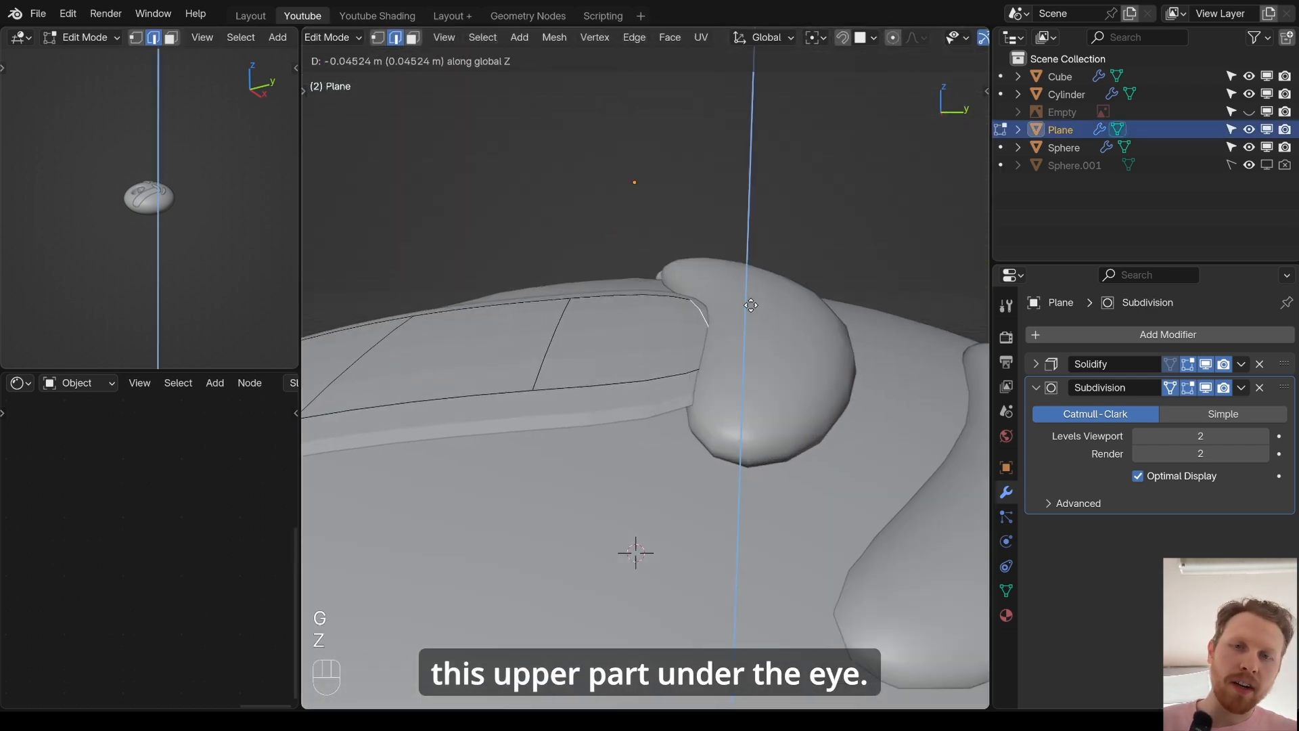
pyautogui.click(742, 356)
pyautogui.press('g')
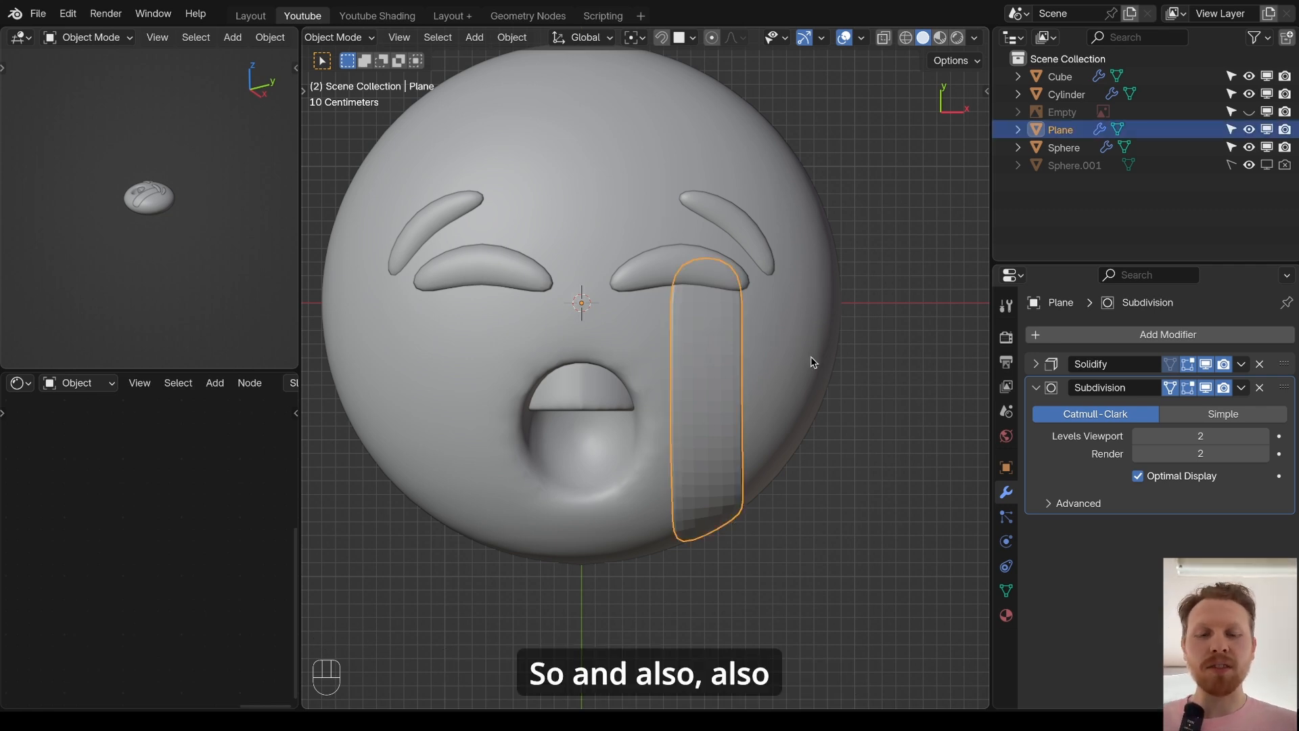
# - Apply Shade Smooth to the tear and deselect it
pyautogui.press('space')
pyautogui.write('smooth')
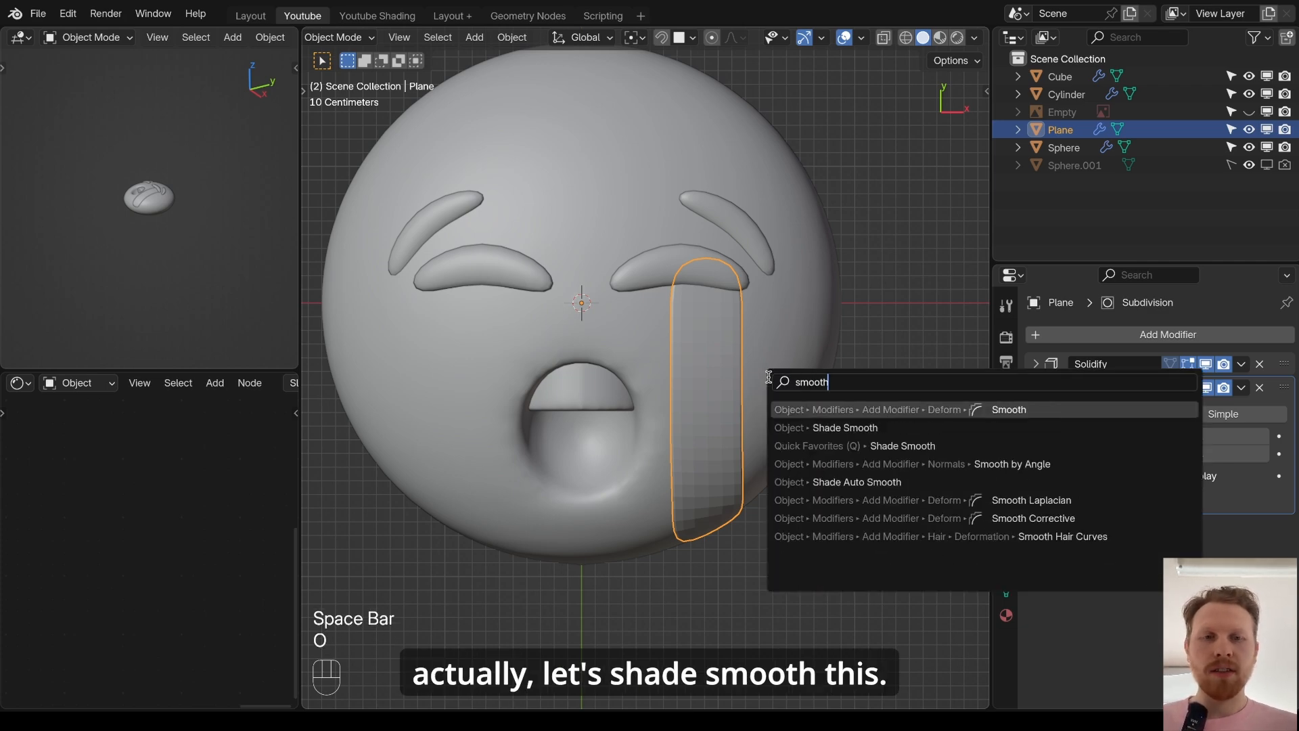
pyautogui.press('Return')
pyautogui.hotkey('alt', 'a')
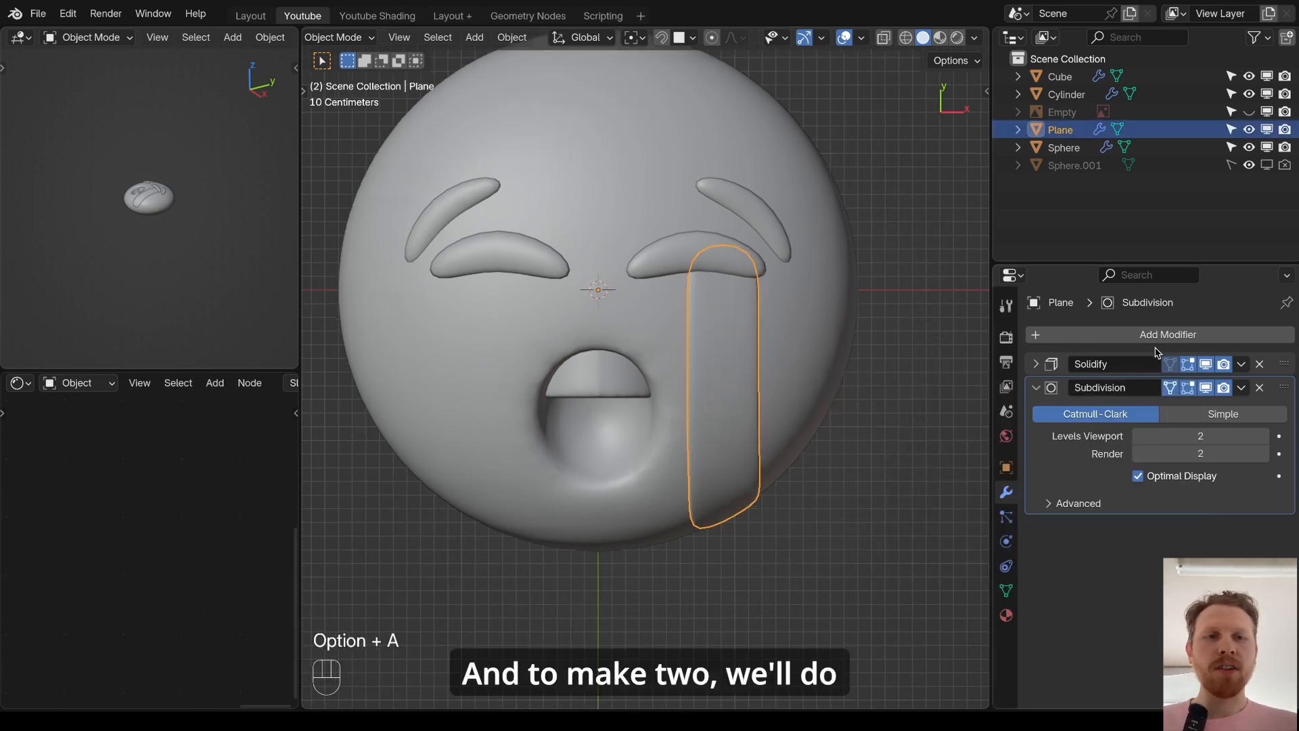
# - Add a Mirror modifier on the X axis to the tear to create the second tear stream
pyautogui.click(1159, 333)
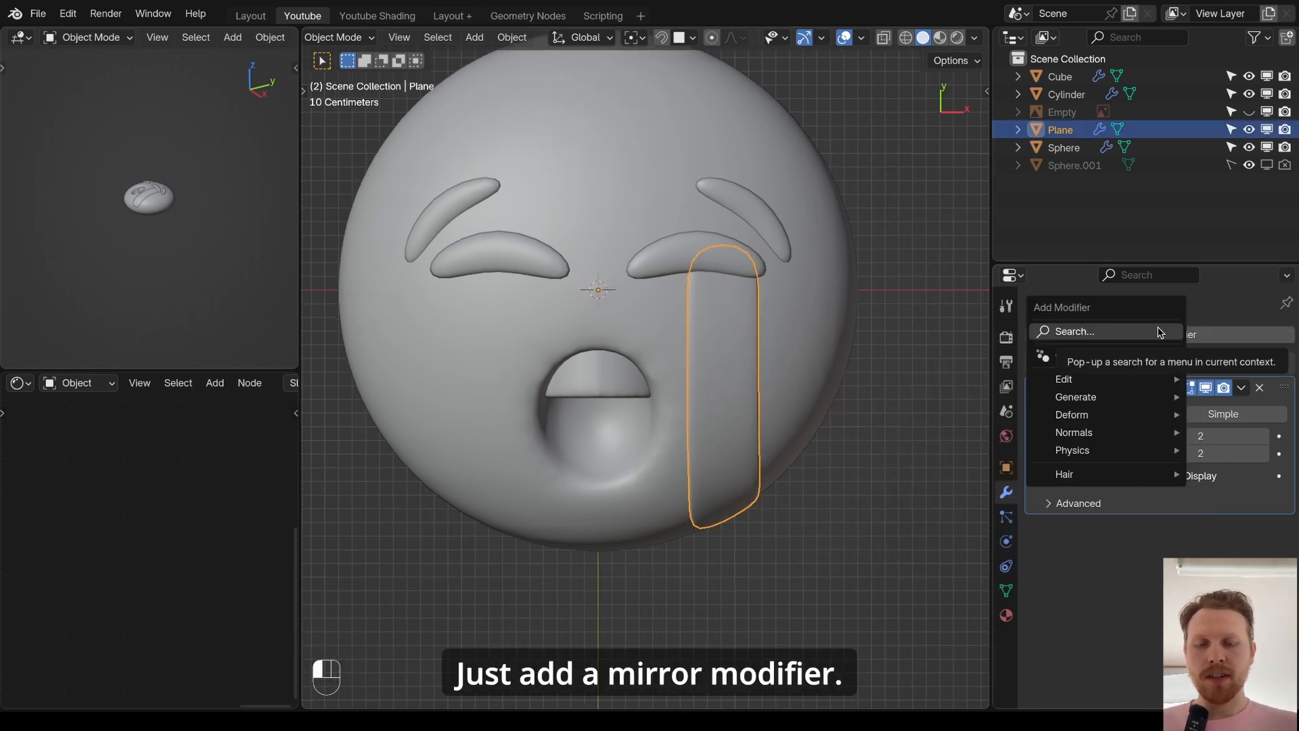
pyautogui.click(1160, 332)
pyautogui.write('mir')
pyautogui.press('Return')
pyautogui.hotkey('alt', 'a')
pyautogui.scroll(-4, 793, 417)
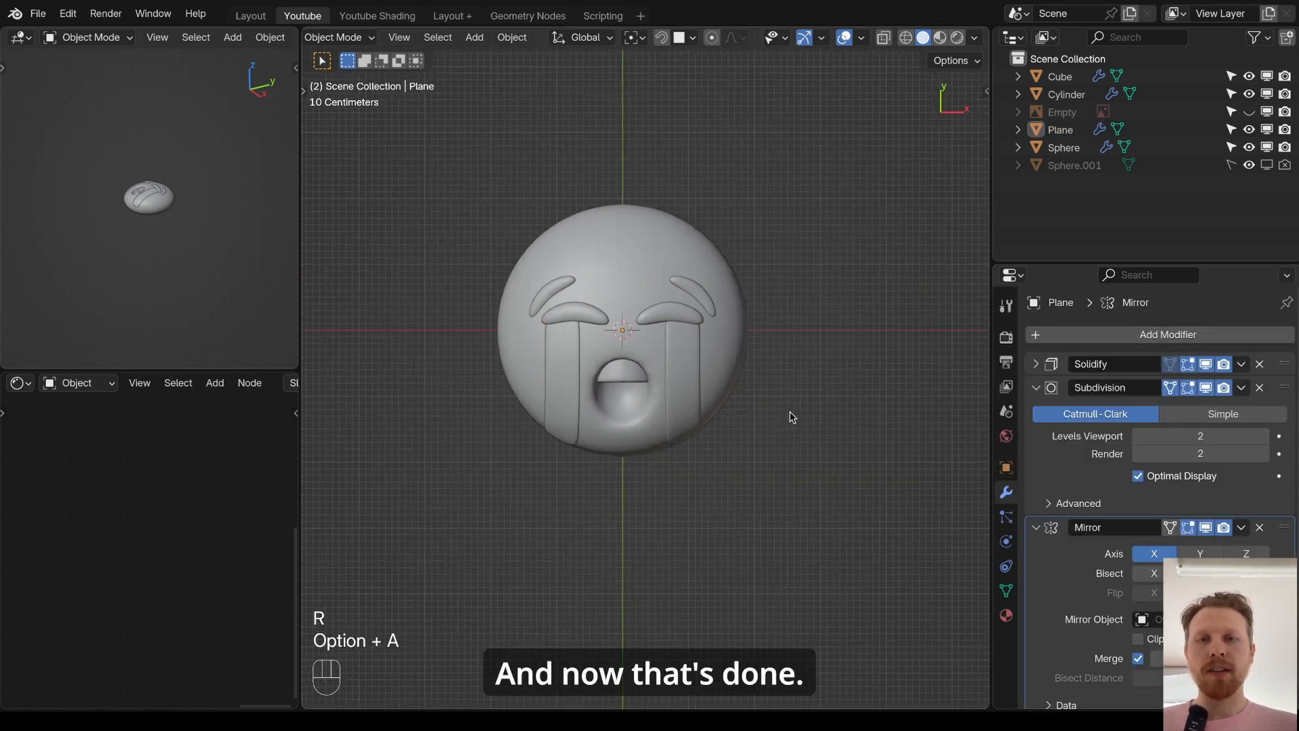
pyautogui.moveTo(668, 387); pyautogui.dragTo(613, 349, button='middle')
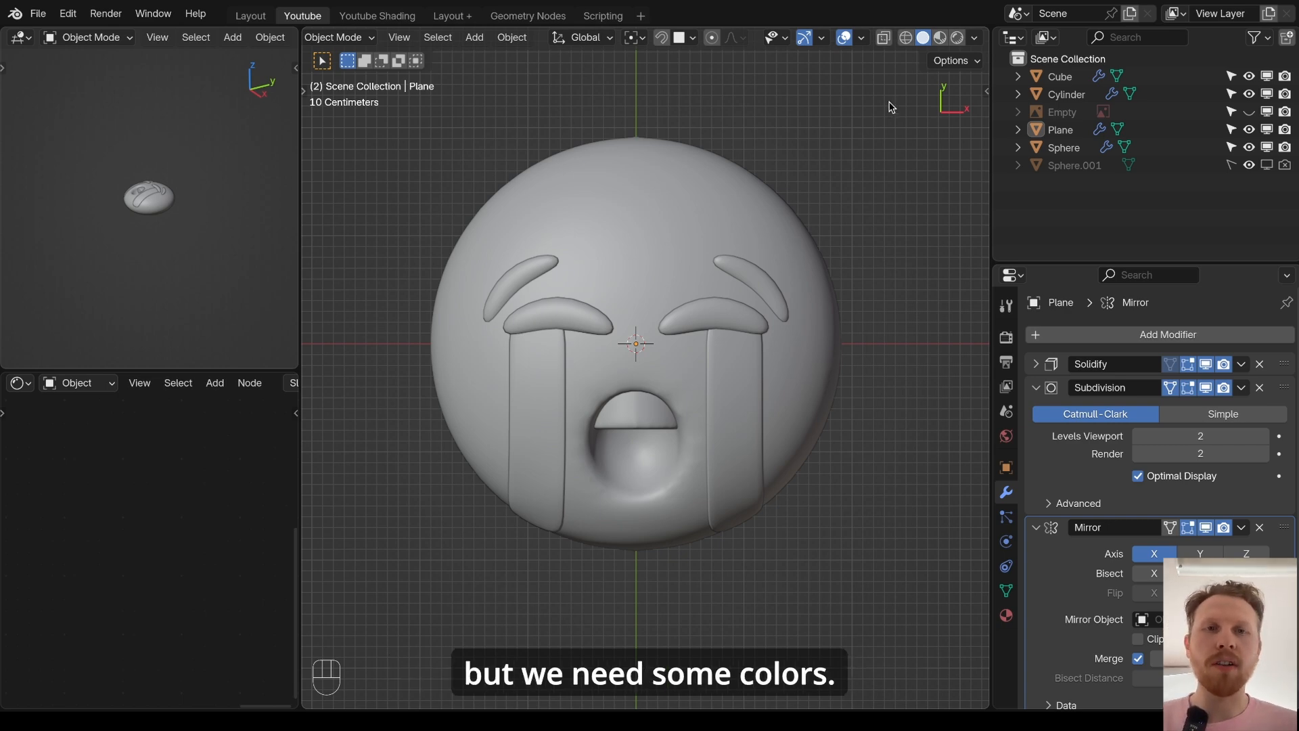
# - Add a mesh plane as a backdrop, scale it well beyond the head, and move it along Z behind the emoji
pyautogui.moveTo(720, 274); pyautogui.dragTo(673, 256, button='middle')
pyautogui.hotkey('shift', 'a')
pyautogui.moveTo(670, 222)
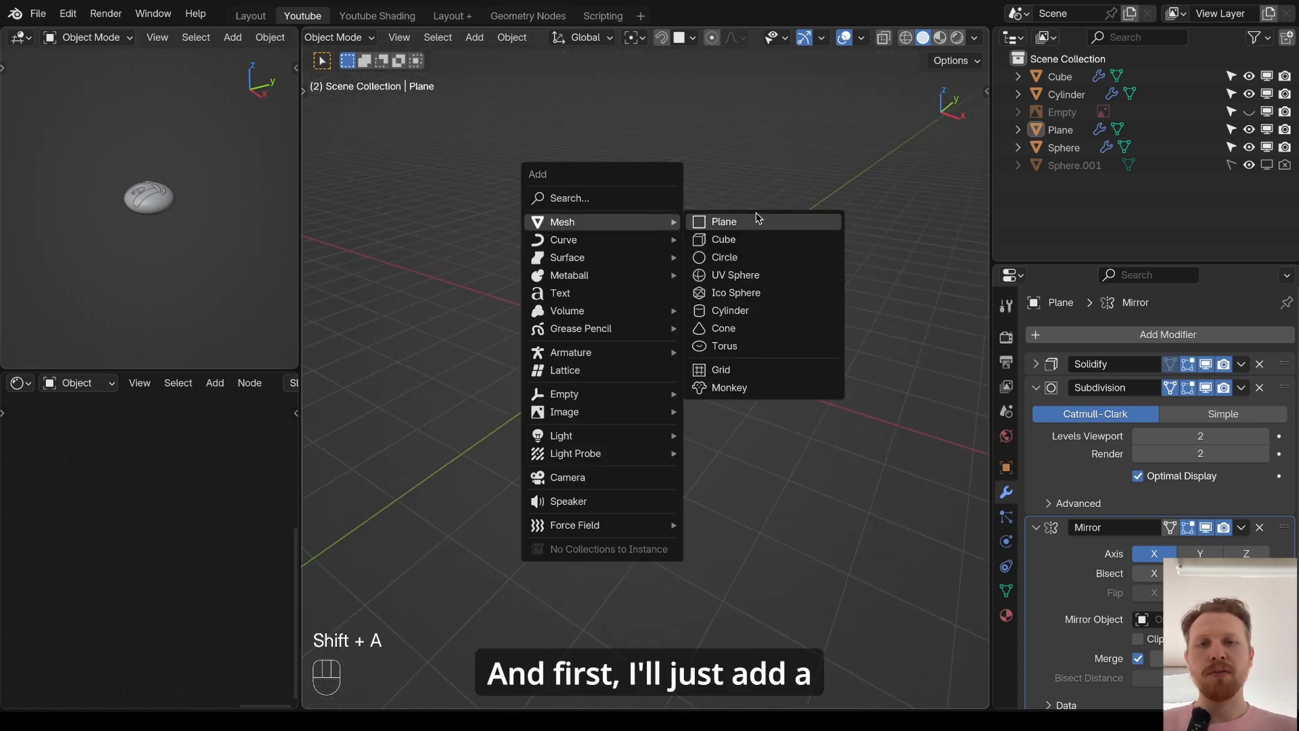
pyautogui.click(758, 217)
pyautogui.press('s')
pyautogui.press('g')
pyautogui.press('z')
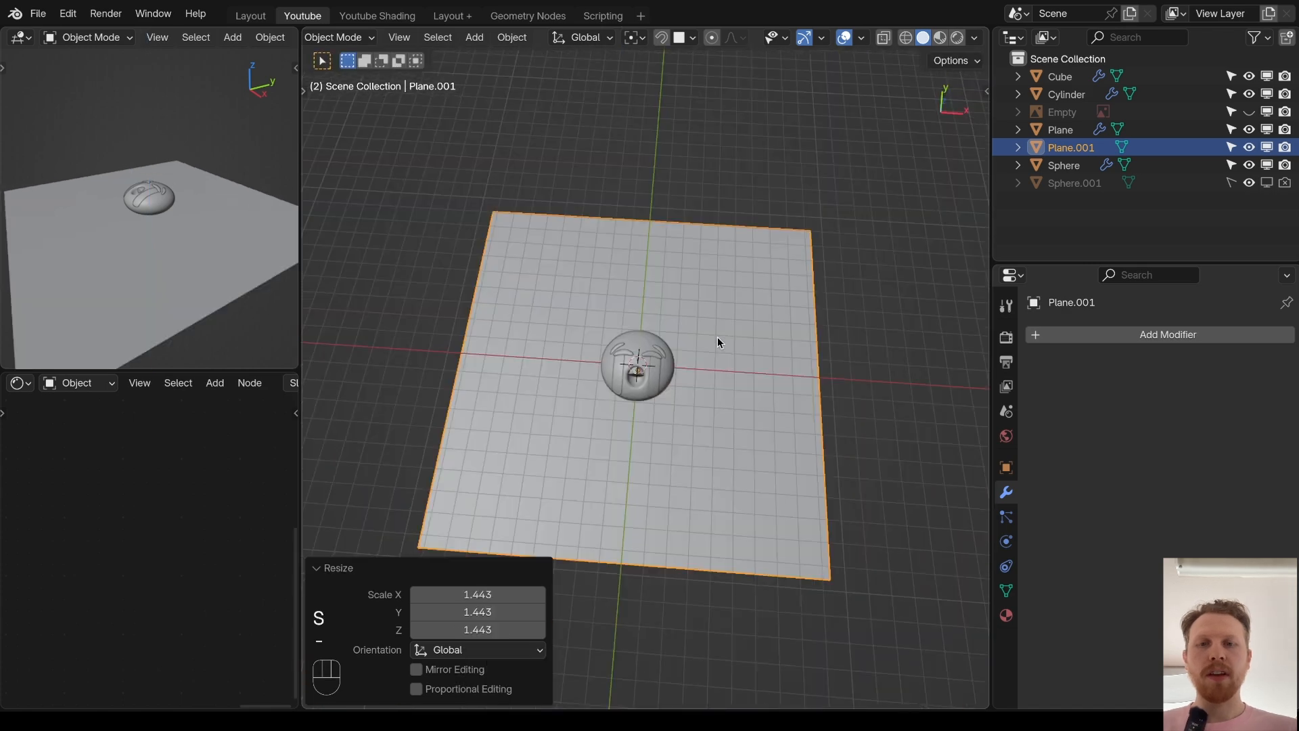
# - Add a camera to the scene and look through it
pyautogui.hotkey('shift', 'a')
pyautogui.click(673, 592)
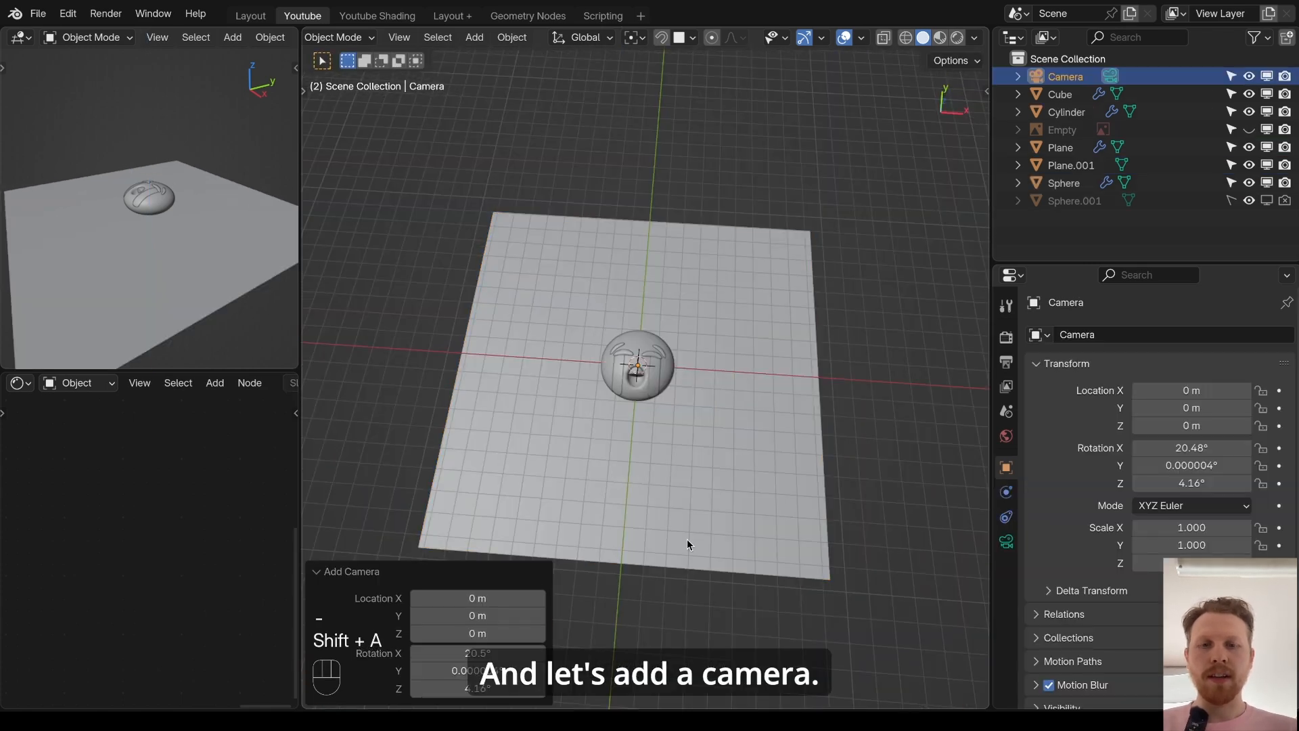
pyautogui.scroll(14, 746, 352)
pyautogui.moveTo(746, 352); pyautogui.dragTo(647, 275, button='middle')
pyautogui.scroll(-10, 647, 278)
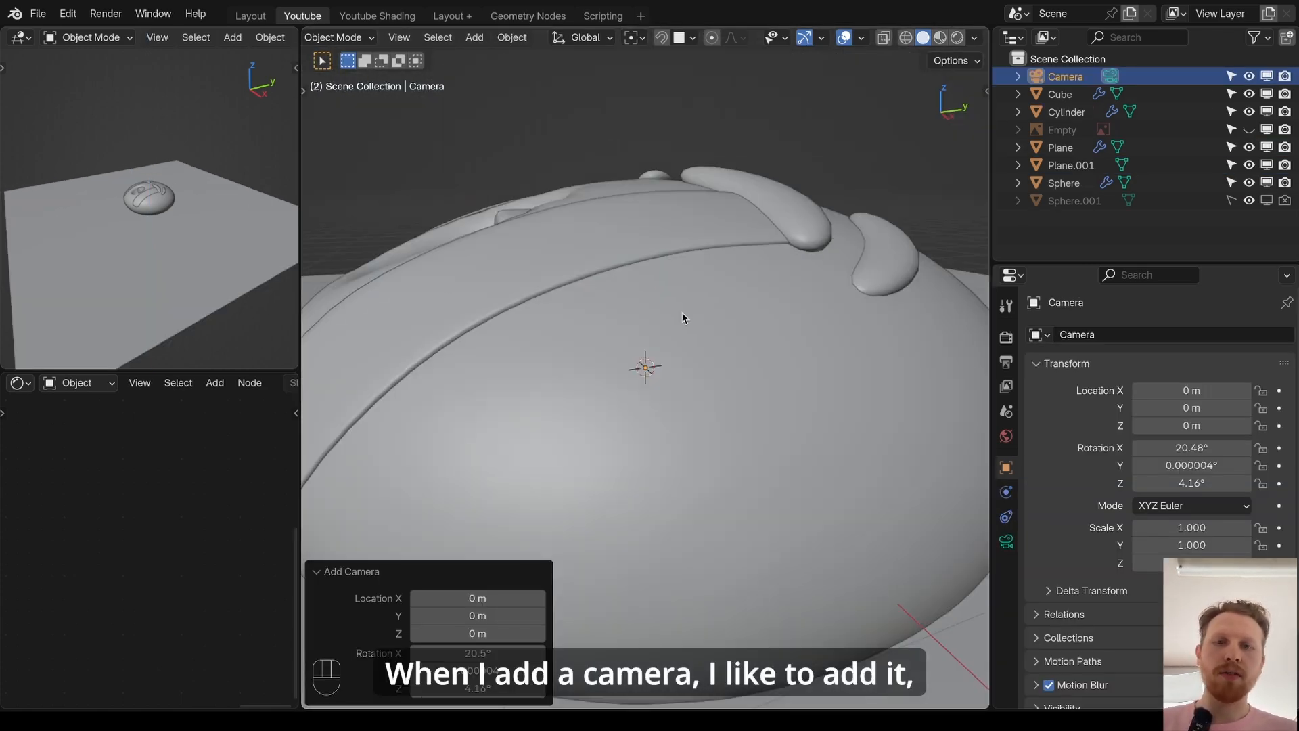
pyautogui.press('KP_0')
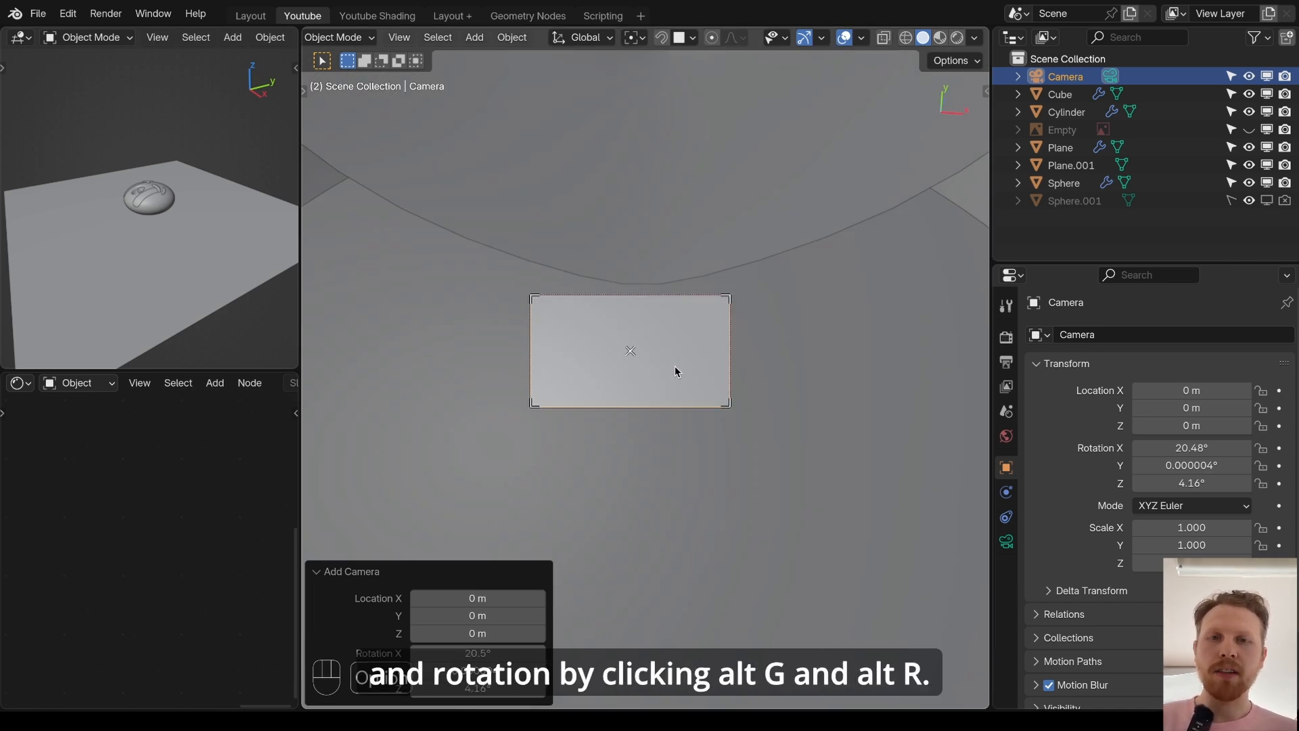
# - Clear the new camera's location and rotation so it sits at the origin facing straight down
pyautogui.hotkey('alt', 'g')
pyautogui.hotkey('alt', 'r')
pyautogui.press('g')
pyautogui.press('Escape')
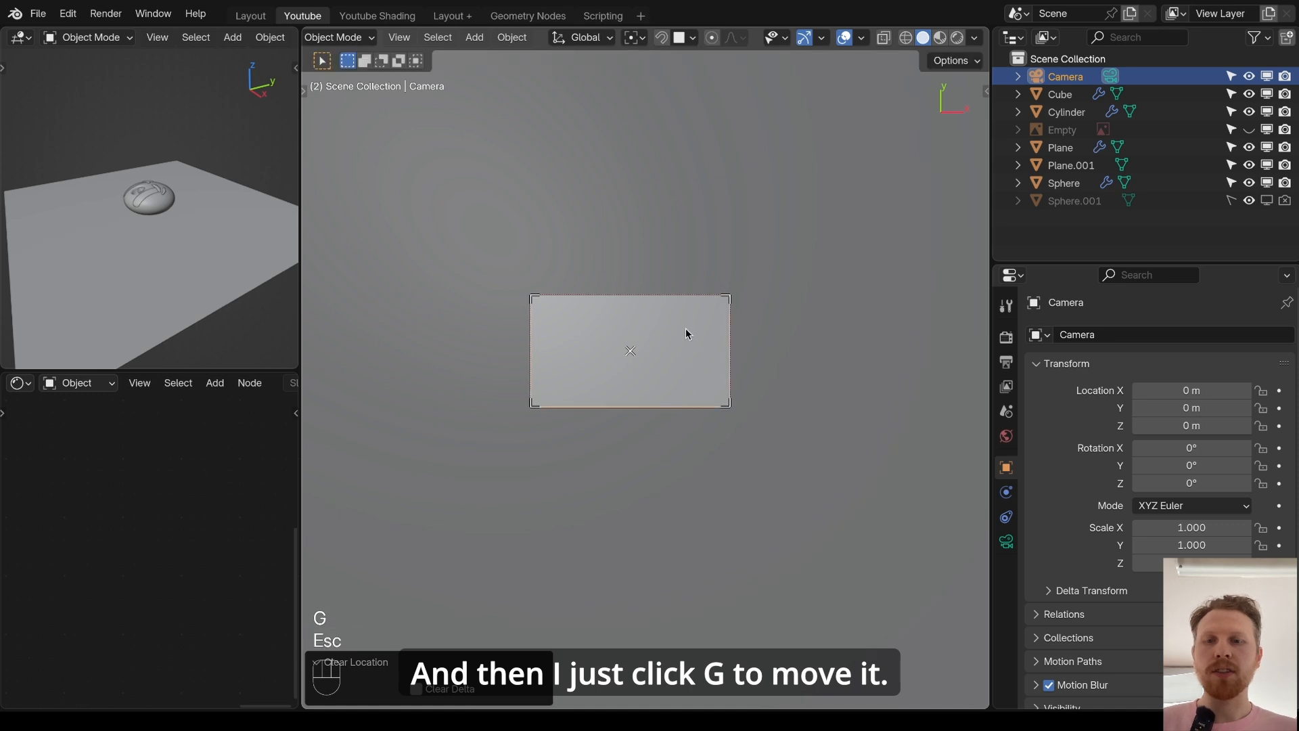
pyautogui.press('g')
pyautogui.press('Escape')
# - Move the camera up its local Z axis to about 13.1 m so it frames the whole emoji
pyautogui.press('g')
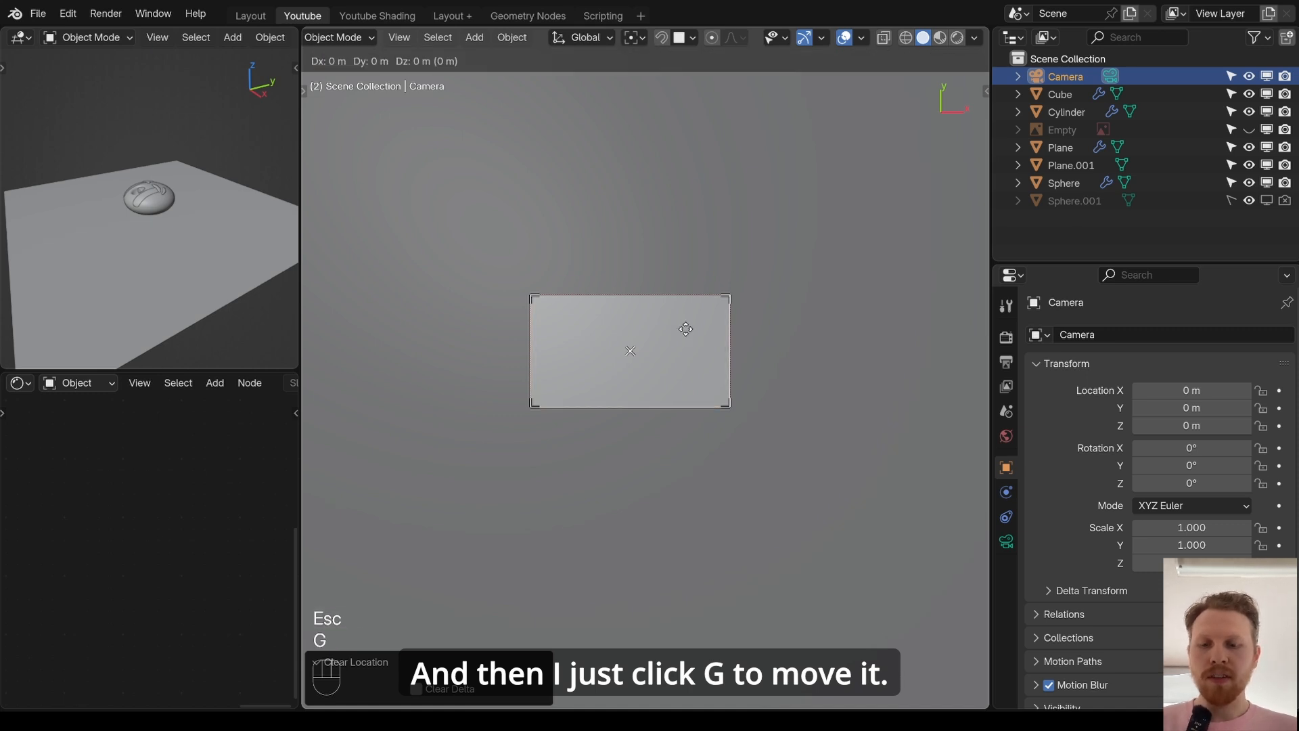
pyautogui.press('z')
pyautogui.press('z')
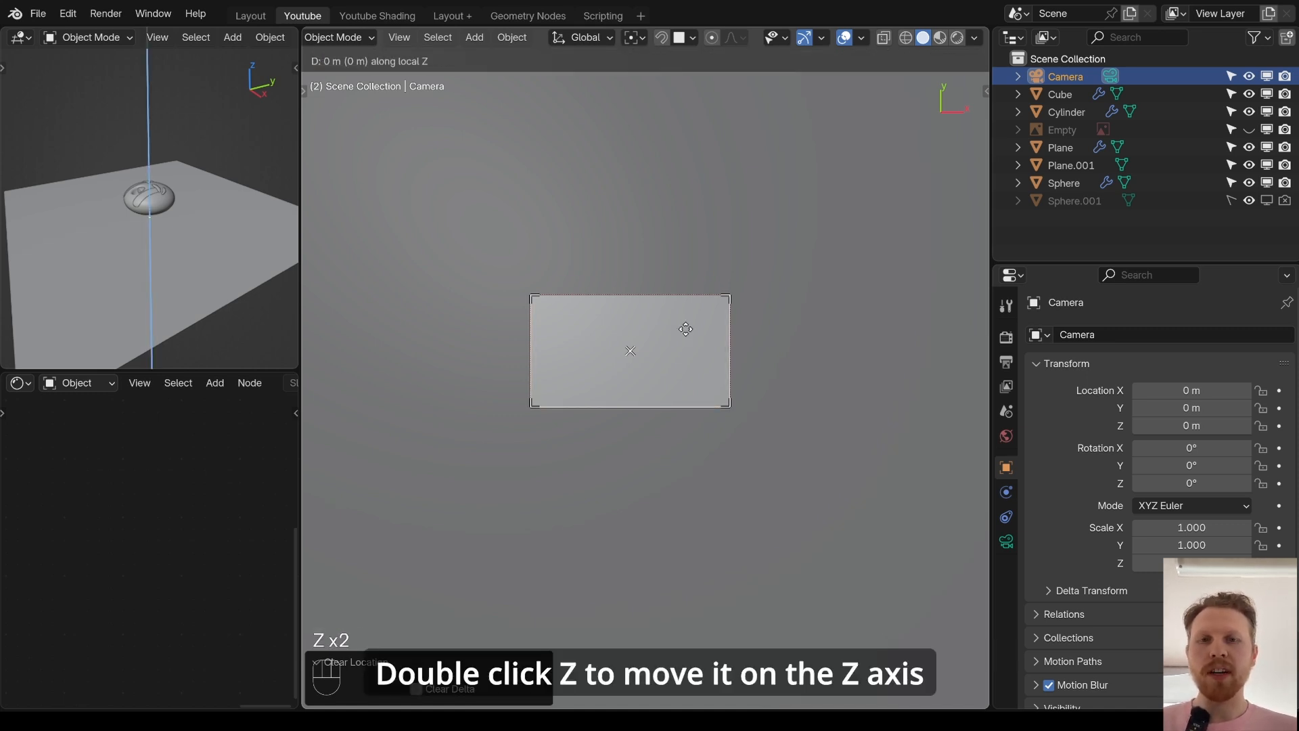
pyautogui.press('Escape')
pyautogui.press('g')
pyautogui.press('z')
pyautogui.press('z')
pyautogui.click(703, 407)
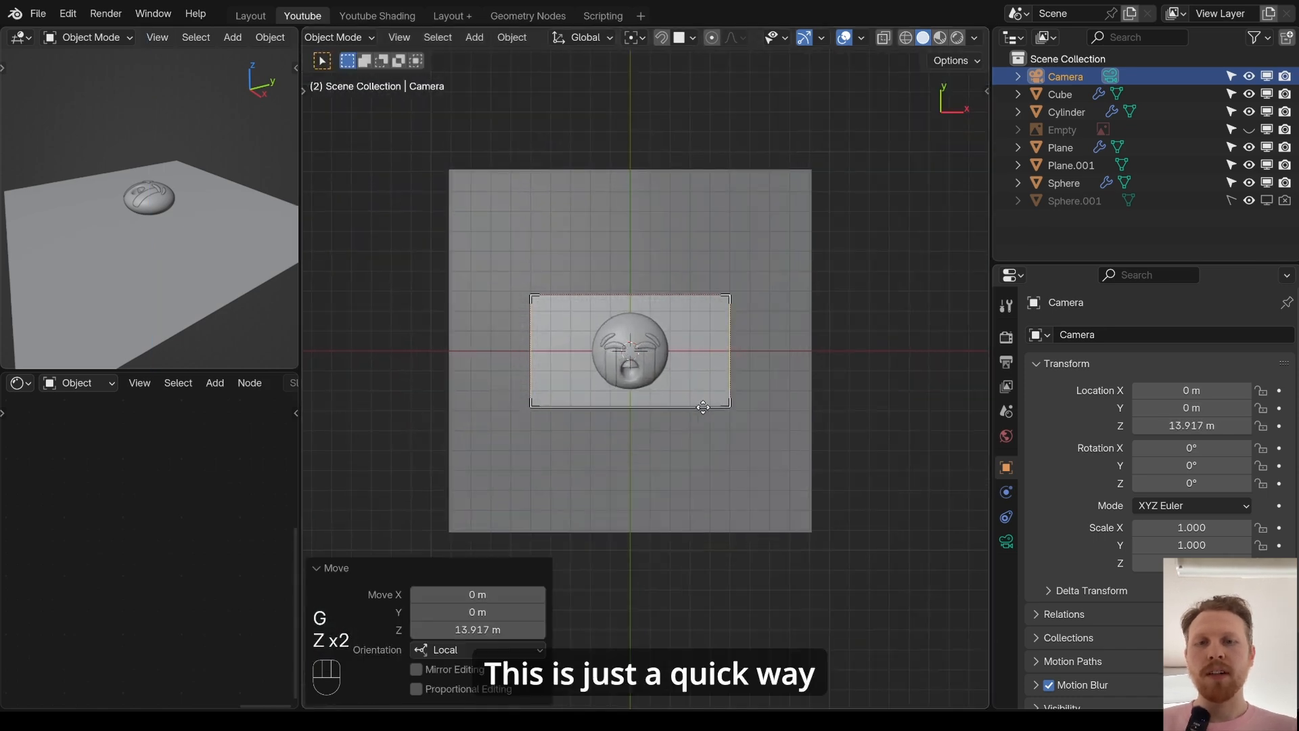
pyautogui.scroll(5, 703, 407)
pyautogui.scroll(-3, 695, 383)
pyautogui.moveTo(664, 332); pyautogui.dragTo(589, 274, button='middle')
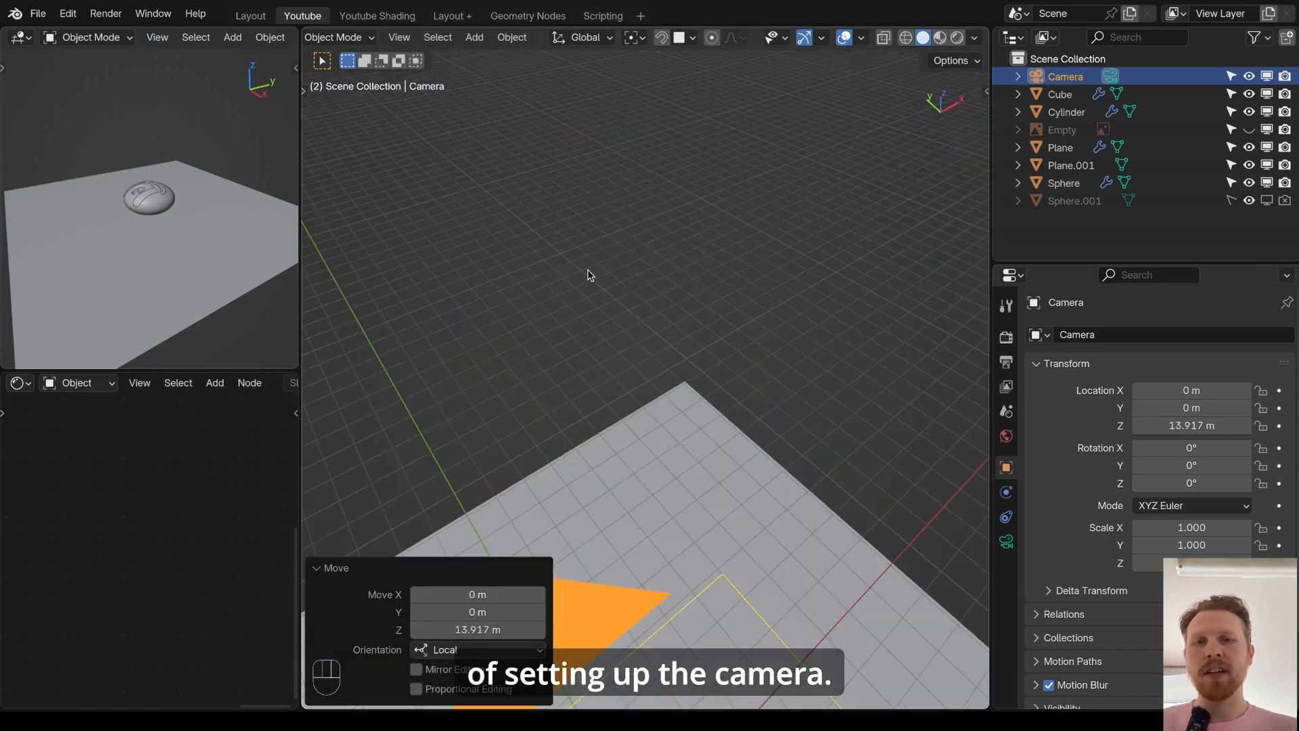
pyautogui.scroll(-6, 589, 275)
pyautogui.moveTo(692, 431); pyautogui.dragTo(640, 372, button='middle')
pyautogui.scroll(3, 643, 393)
pyautogui.scroll(-4, 629, 366)
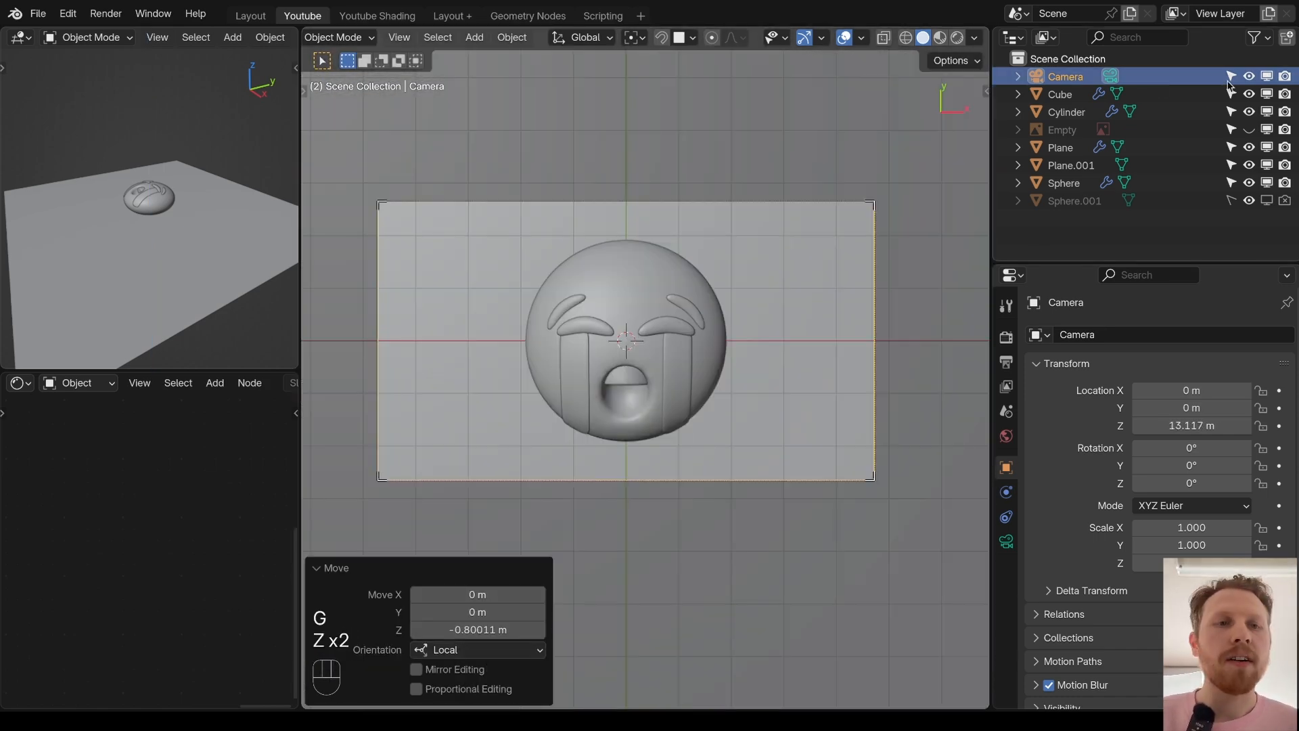
# - Add a new collection directly under the Scene Collection and name it Lights
pyautogui.click(1068, 59)
pyautogui.press('c')
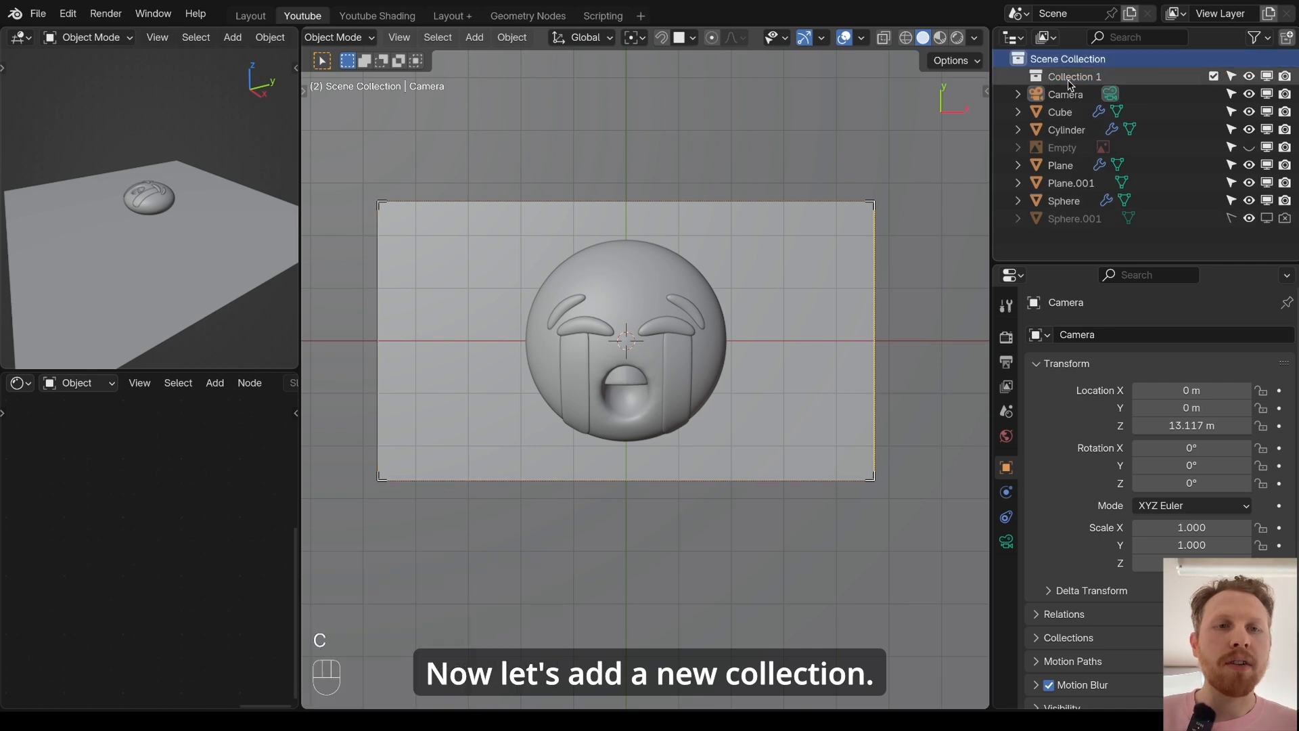
pyautogui.doubleClick(1070, 80)
pyautogui.write('Light')
pyautogui.press('Return')
pyautogui.doubleClick(1069, 79)
pyautogui.click(1068, 80)
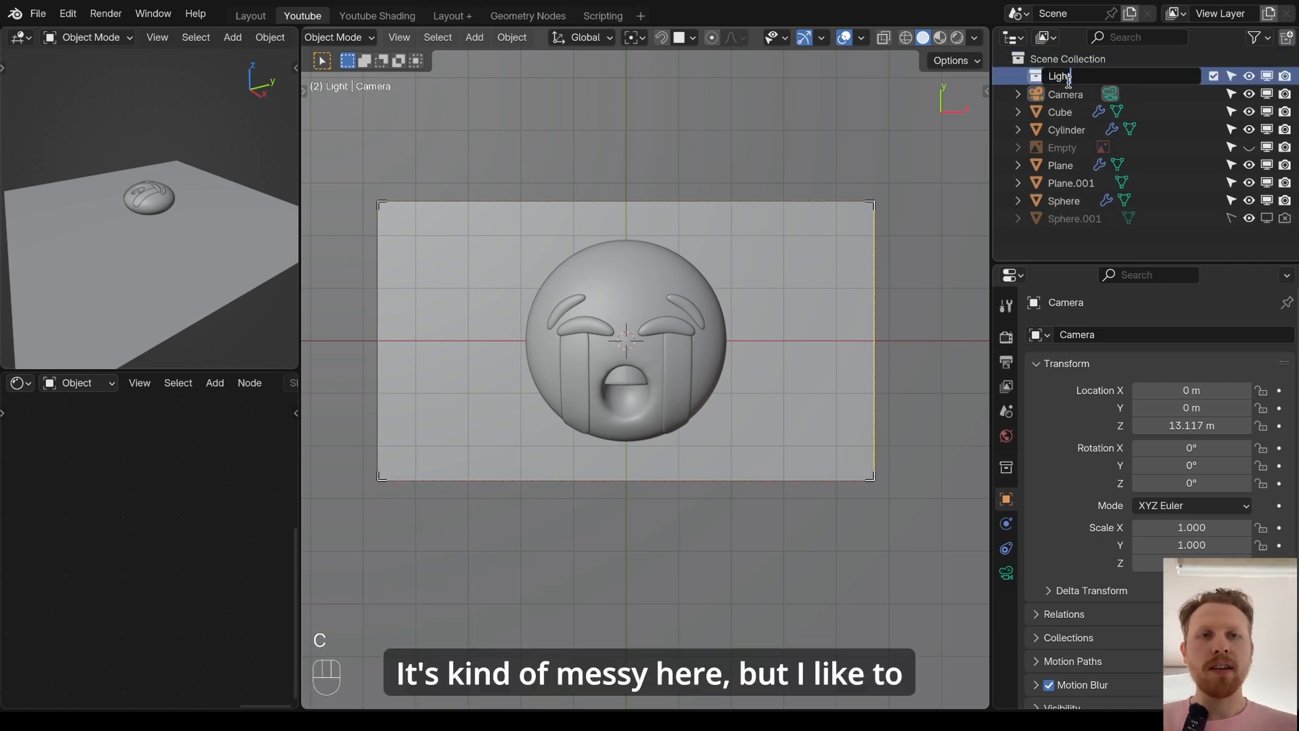
pyautogui.write('s')
pyautogui.press('Return')
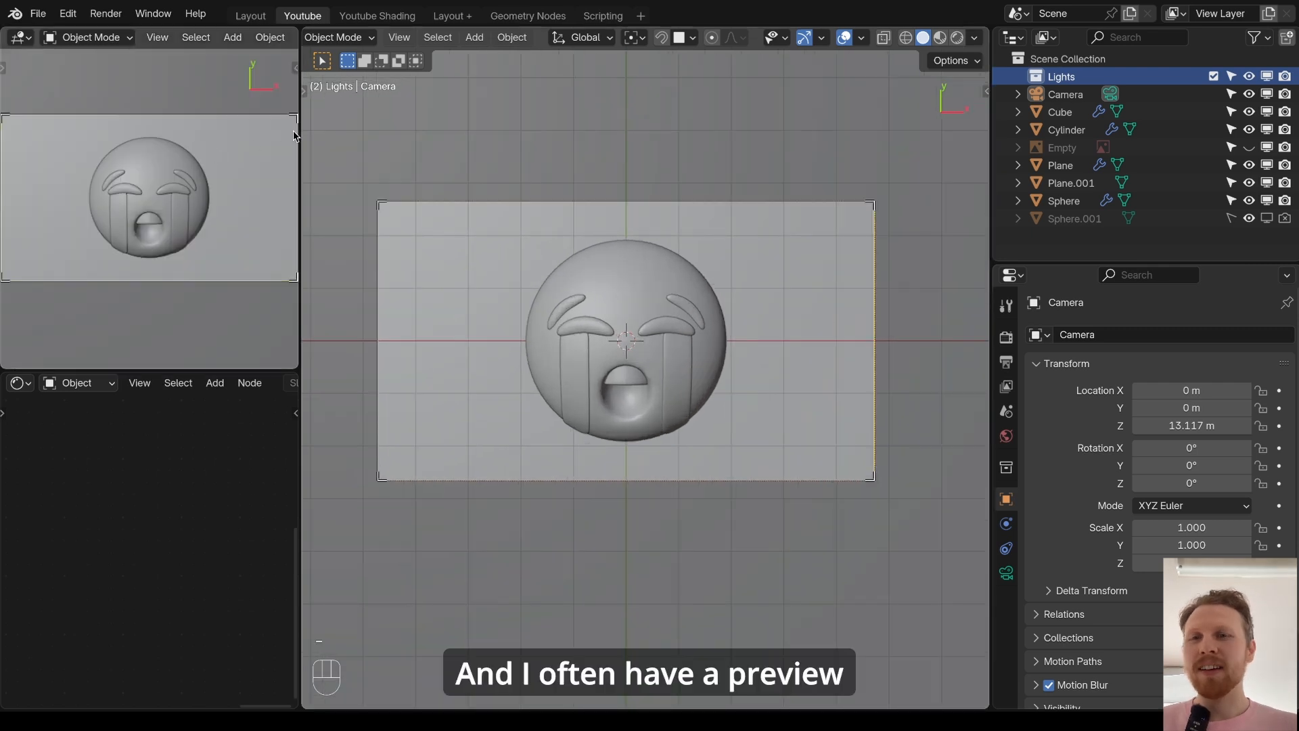
# - Widen the small camera preview viewport, fit the camera frame in it and switch it to rendered shading
pyautogui.moveTo(293, 136); pyautogui.dragTo(470, 145)
pyautogui.scroll(3, 318, 168)
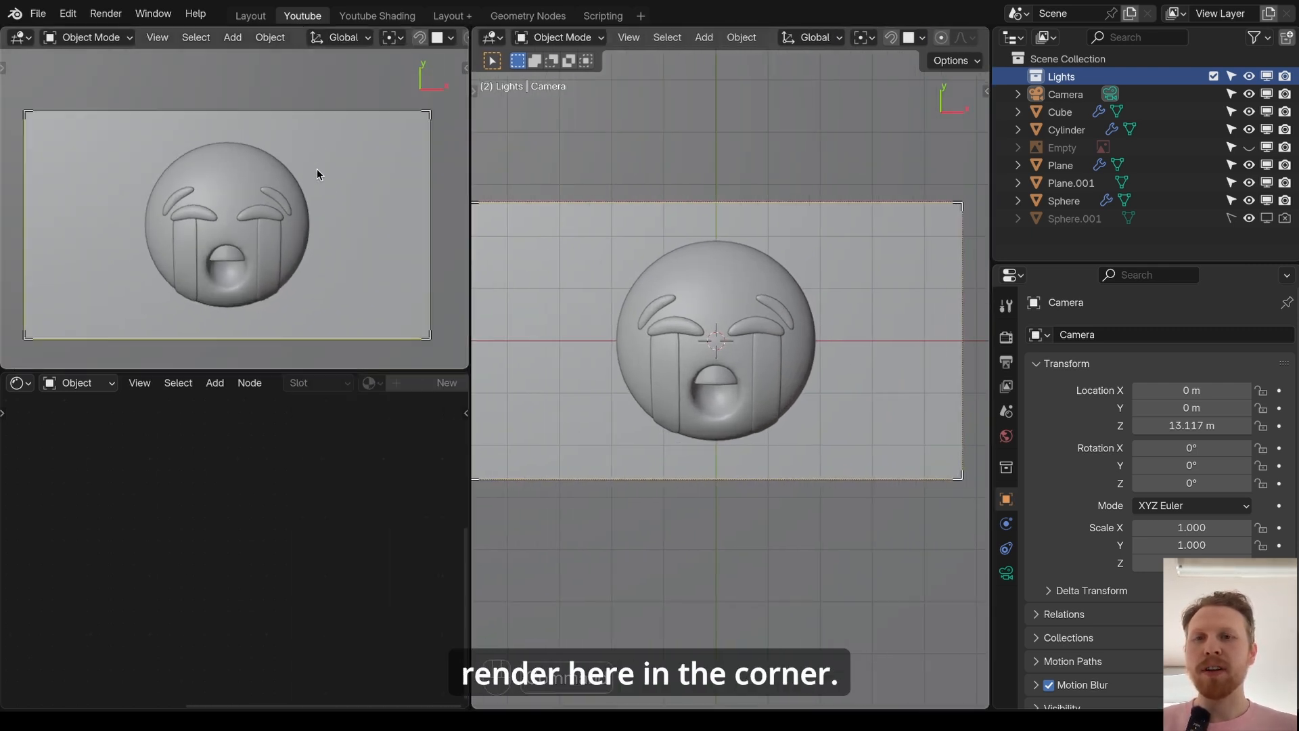
pyautogui.scroll(3, 370, 74)
pyautogui.scroll(-10, 419, 38)
pyautogui.click(437, 38)
pyautogui.scroll(-3, 366, 138)
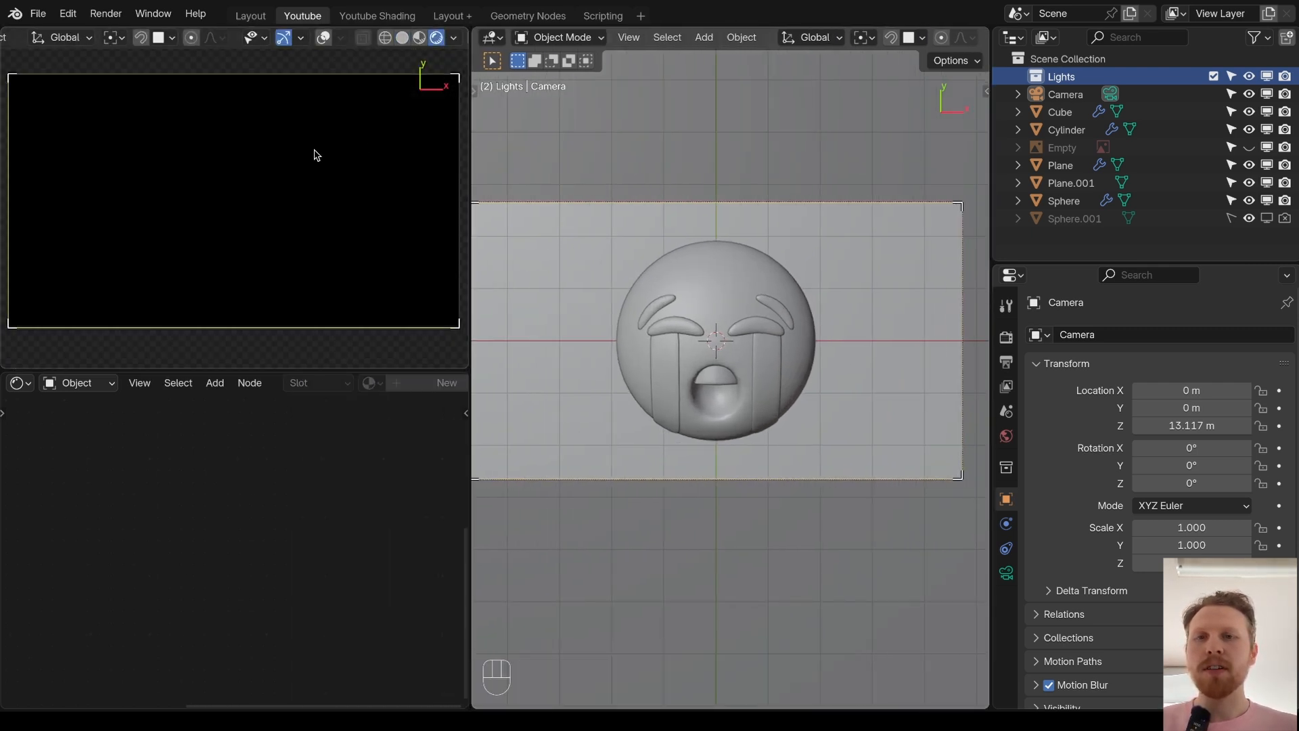
pyautogui.scroll(-2, 777, 298)
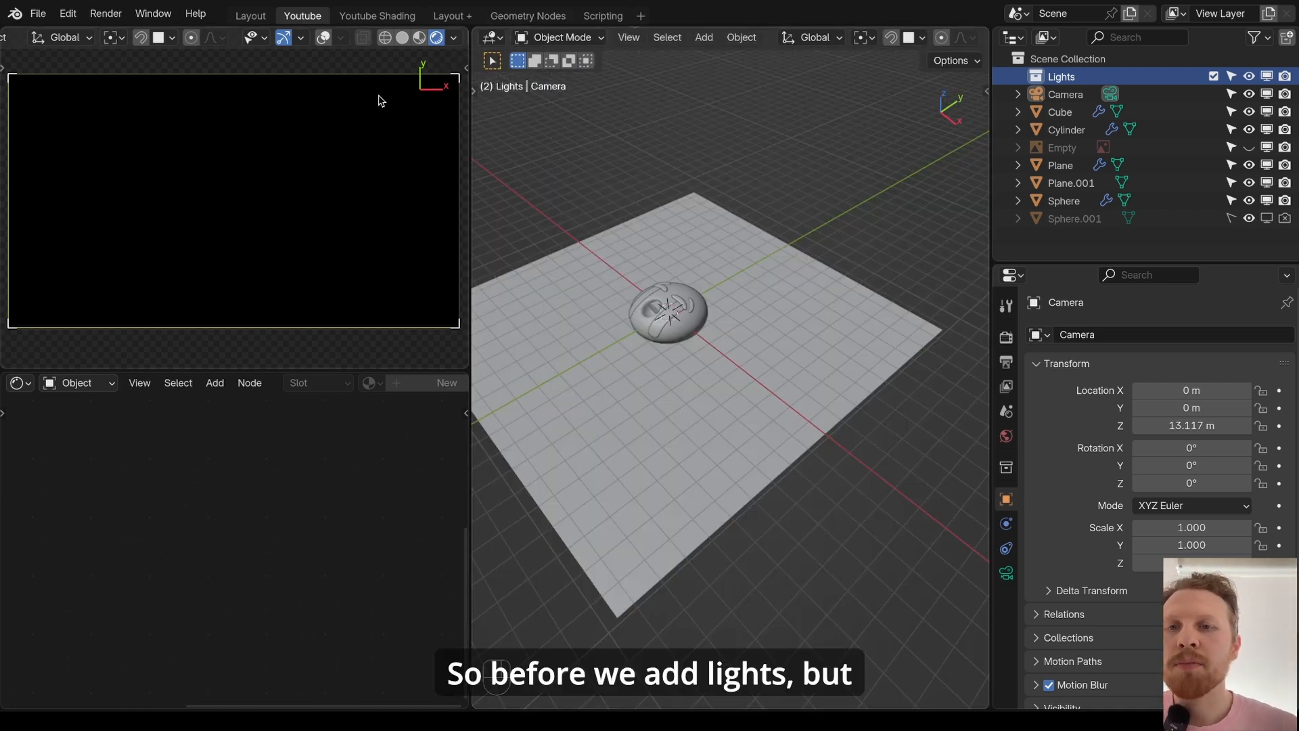
# - Turn off Scene Lights and Scene World in the preview's shading options to light it with the built-in HDRI
pyautogui.click(454, 38)
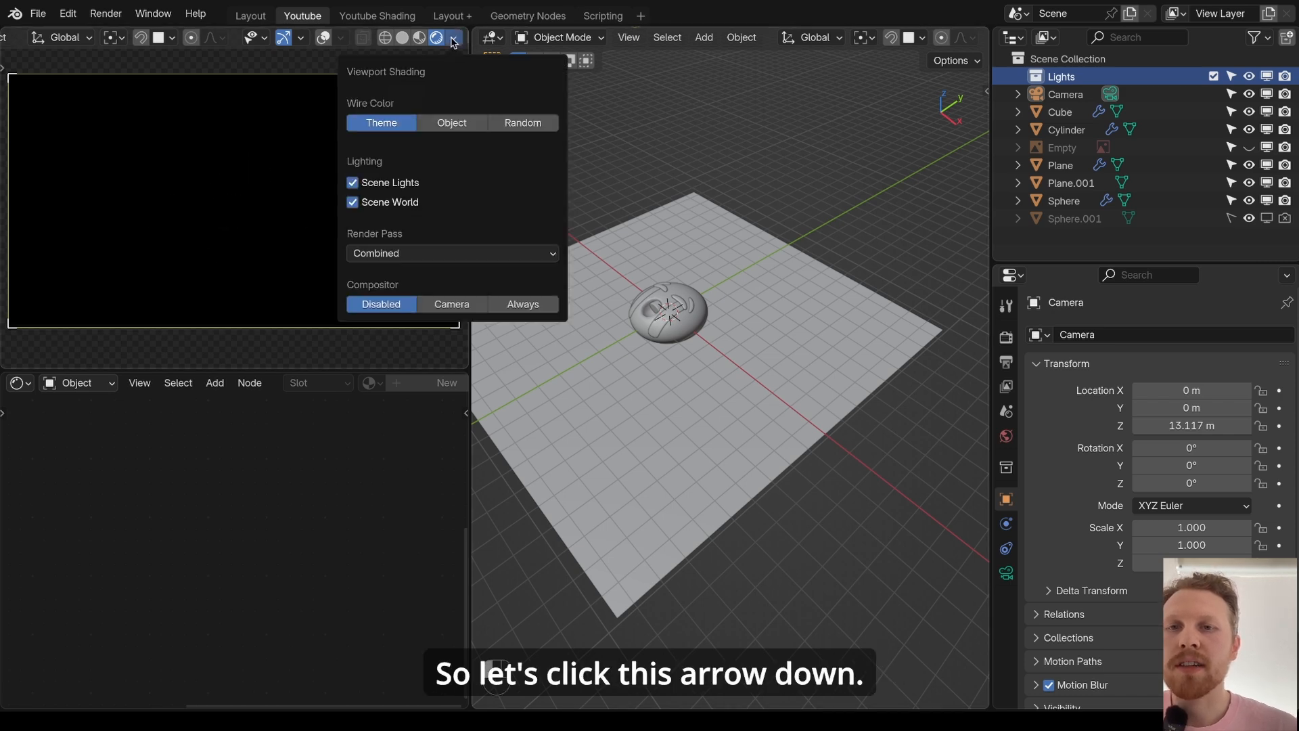
pyautogui.click(352, 203)
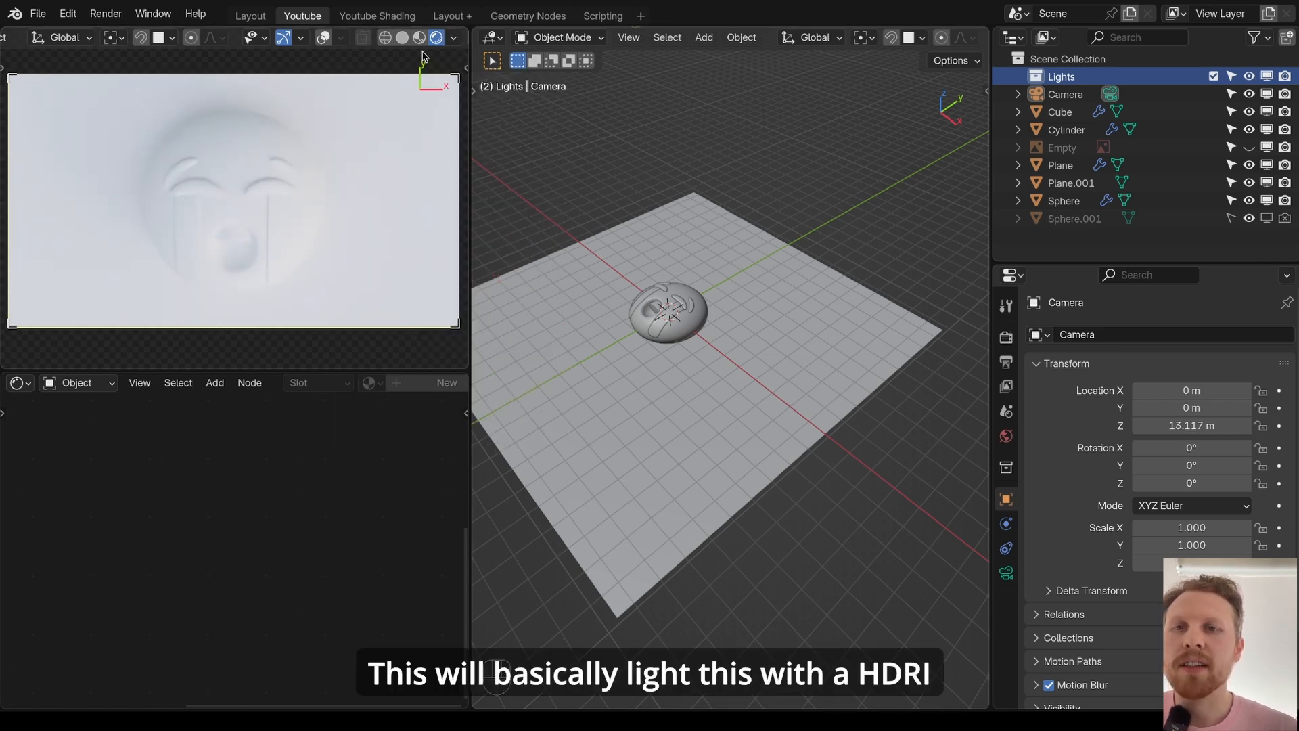
pyautogui.click(453, 38)
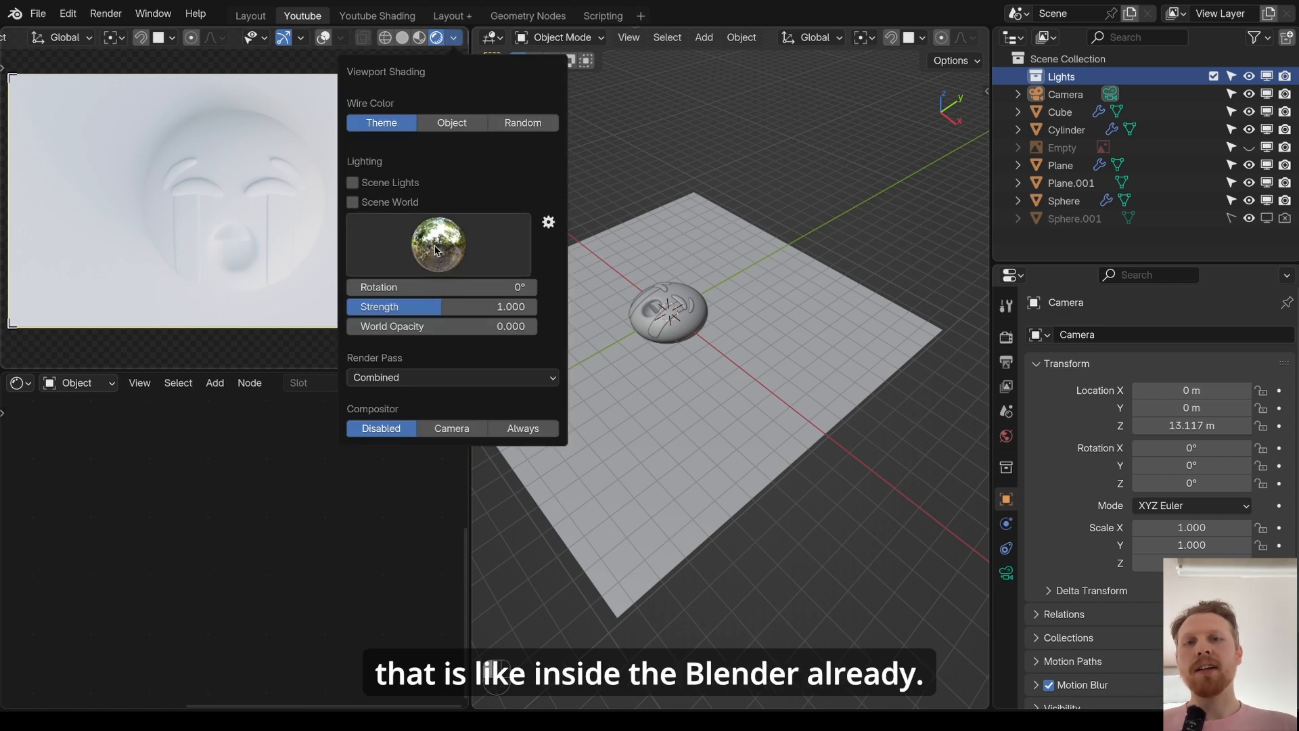
# - Unhide the reference image and place it beside the backdrop at about 12.6 m on X, with its opacity set to 1.000
pyautogui.click(1249, 147)
pyautogui.click(1062, 147)
pyautogui.moveTo(717, 284); pyautogui.dragTo(799, 325, button='middle')
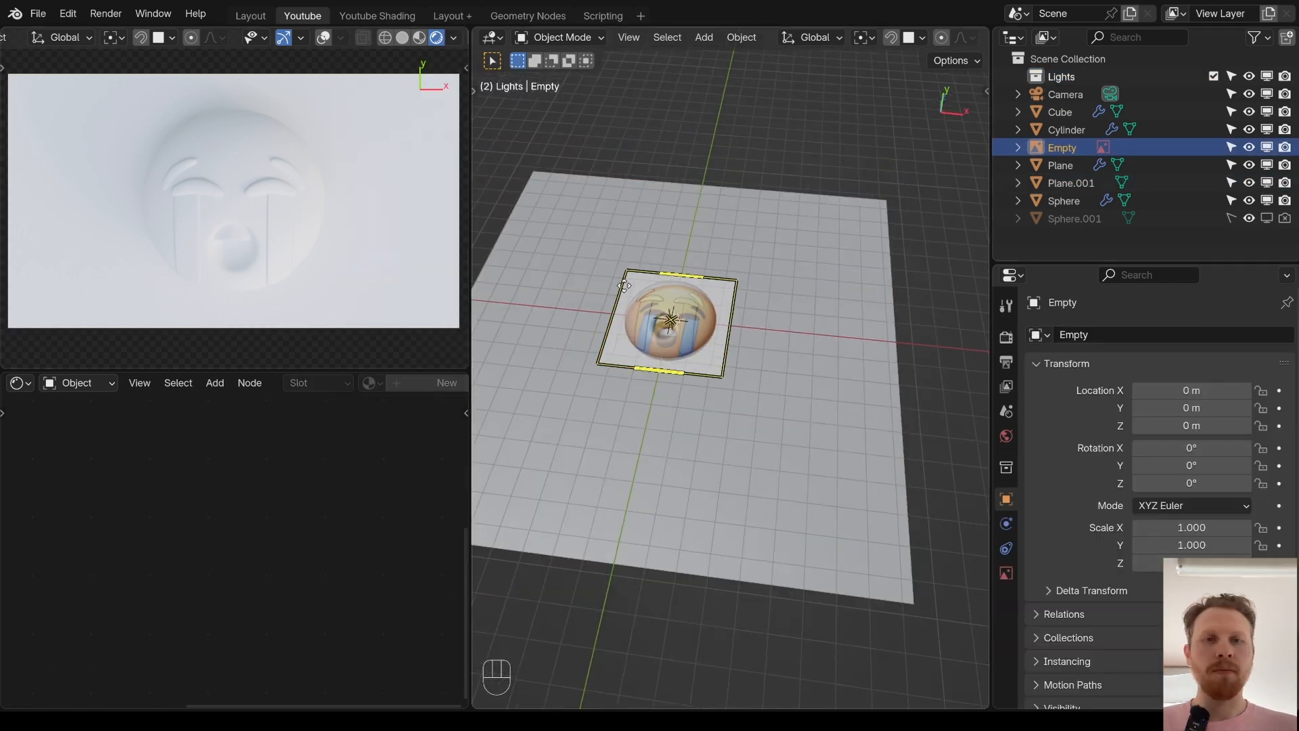
pyautogui.scroll(4, 731, 297)
pyautogui.press('g')
pyautogui.press('x')
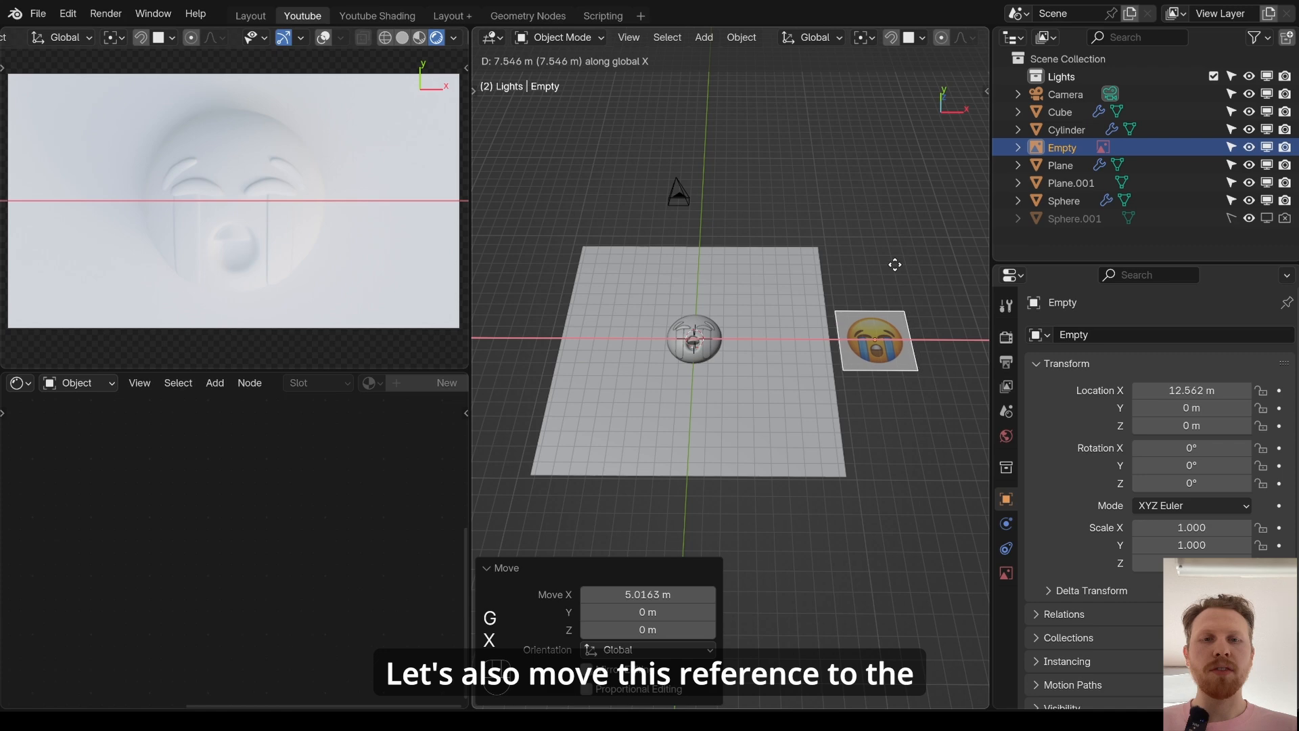
pyautogui.press('Return')
pyautogui.moveTo(1181, 541); pyautogui.dragTo(1270, 541)
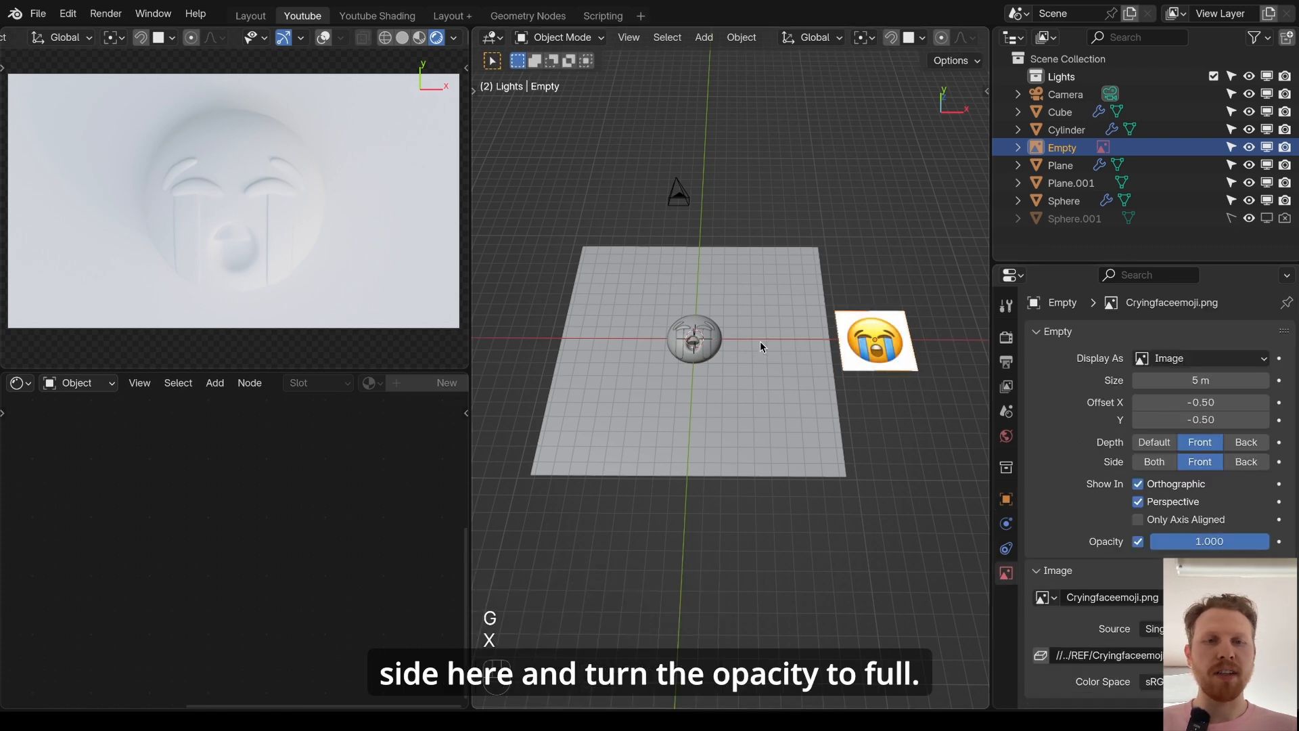
# - Select the emoji's head and give it a new material
pyautogui.click(908, 396)
pyautogui.moveTo(765, 347); pyautogui.dragTo(901, 332, button='middle')
pyautogui.scroll(5, 901, 332)
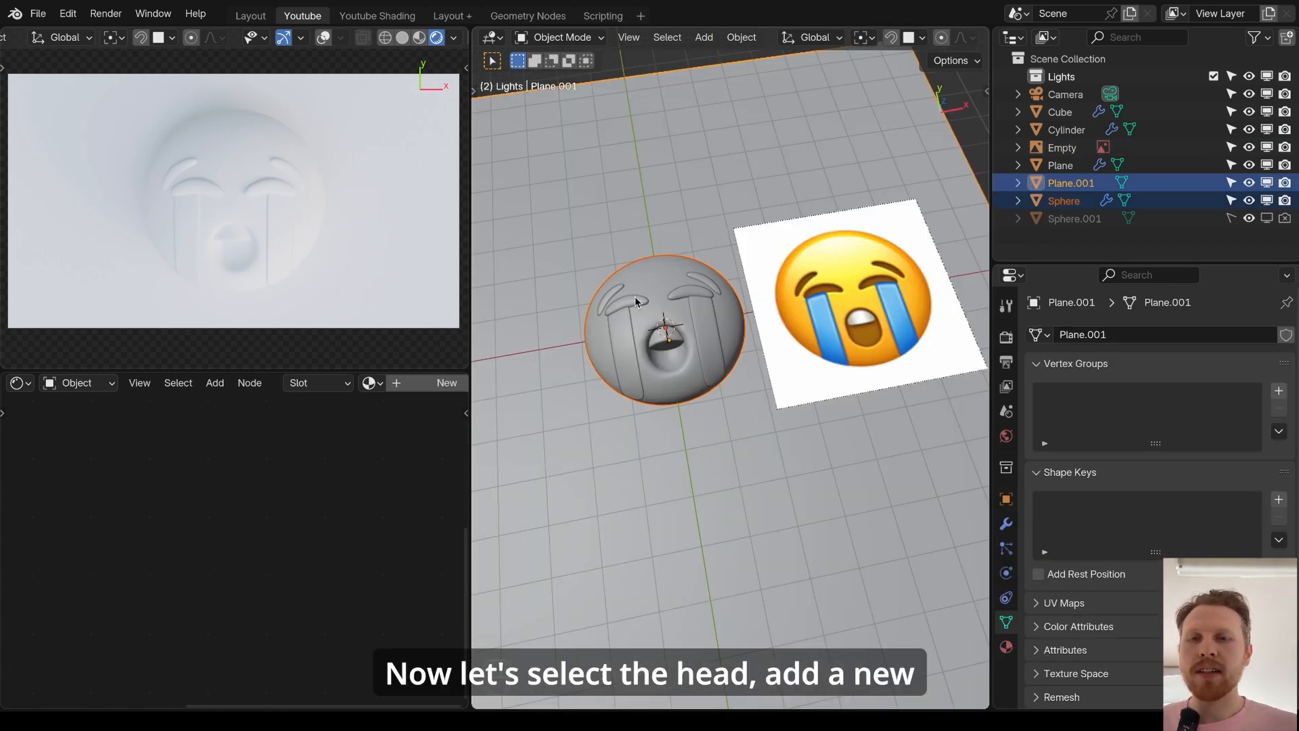
pyautogui.click(635, 296)
pyautogui.hscroll(3, 325, 384)
pyautogui.click(326, 383)
# - Try to sample the head's base colour from the reference image in the 3D viewport
pyautogui.click(289, 483)
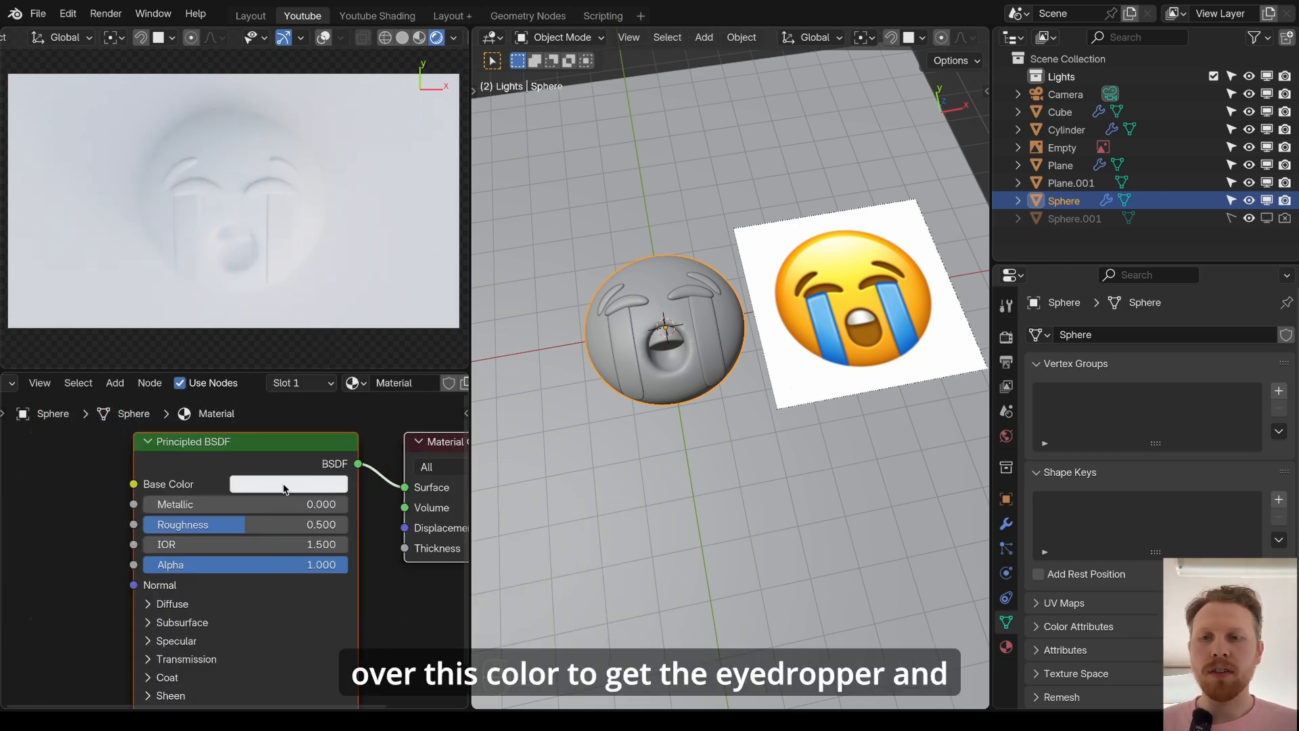
pyautogui.click(915, 253)
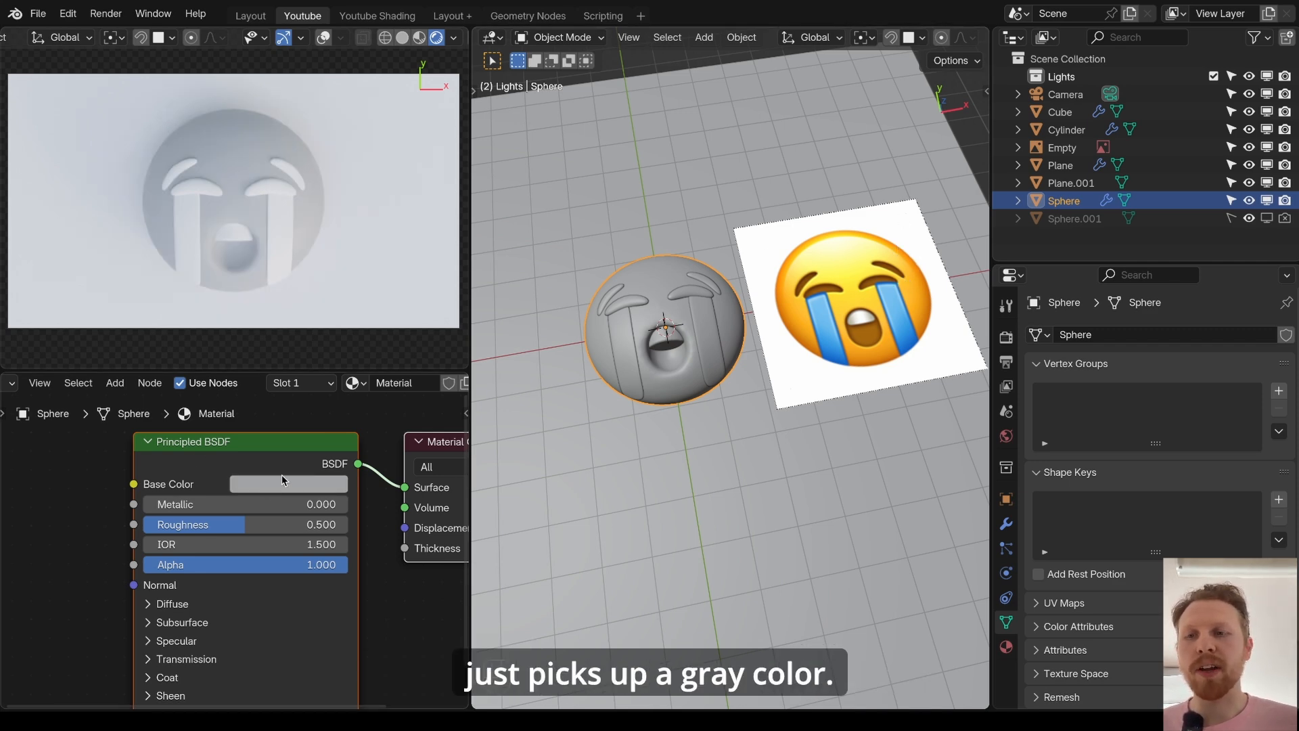
pyautogui.click(115, 382)
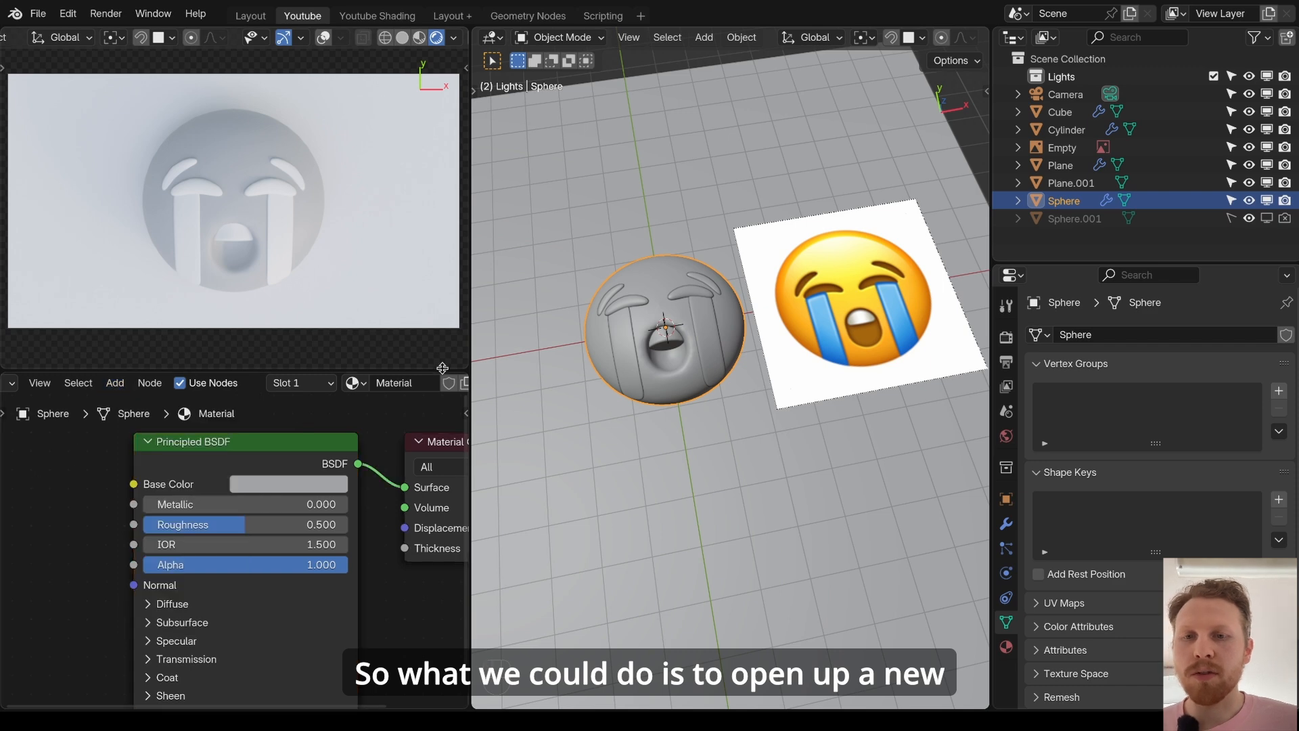
# - Split the Shader Editor and show Cryingfaceemoji.png in an Image Editor beside it
pyautogui.moveTo(466, 381); pyautogui.dragTo(325, 406)
pyautogui.click(345, 383)
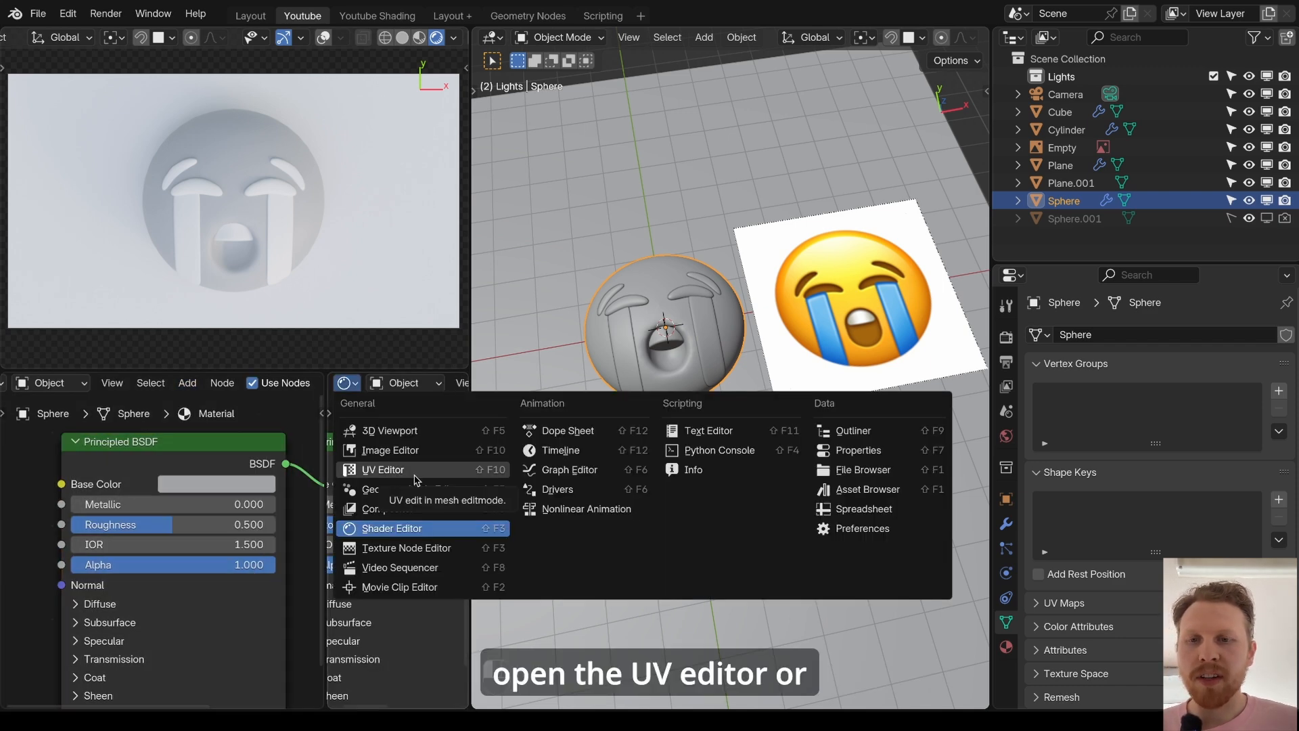
pyautogui.click(402, 470)
pyautogui.click(345, 383)
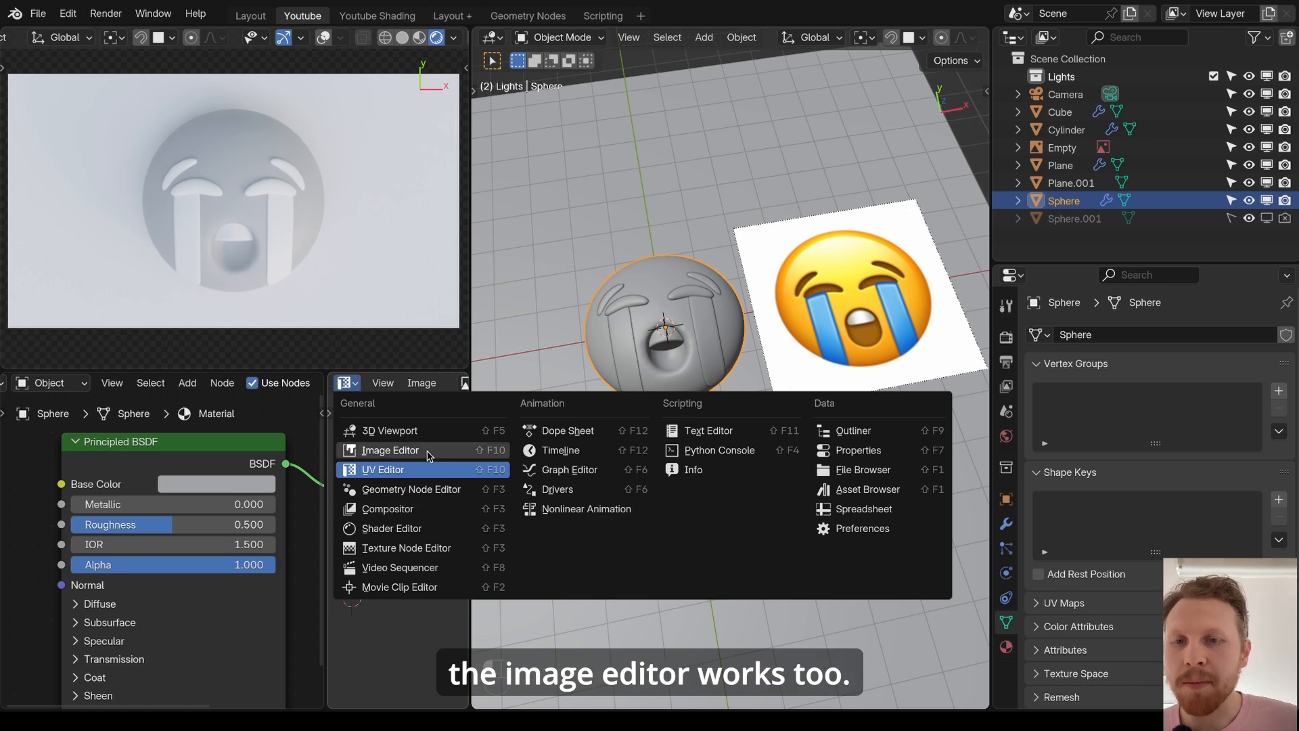
pyautogui.click(390, 450)
pyautogui.scroll(-5, 425, 386)
pyautogui.click(392, 383)
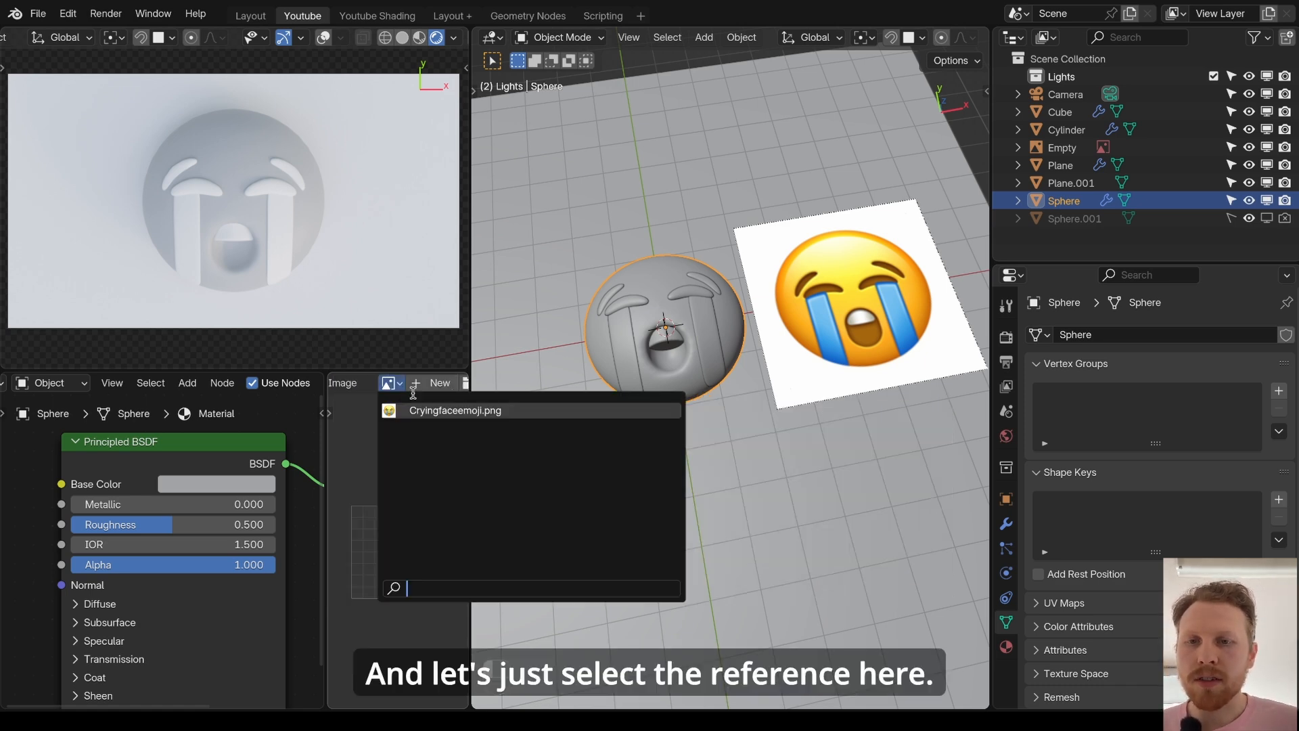
pyautogui.click(433, 410)
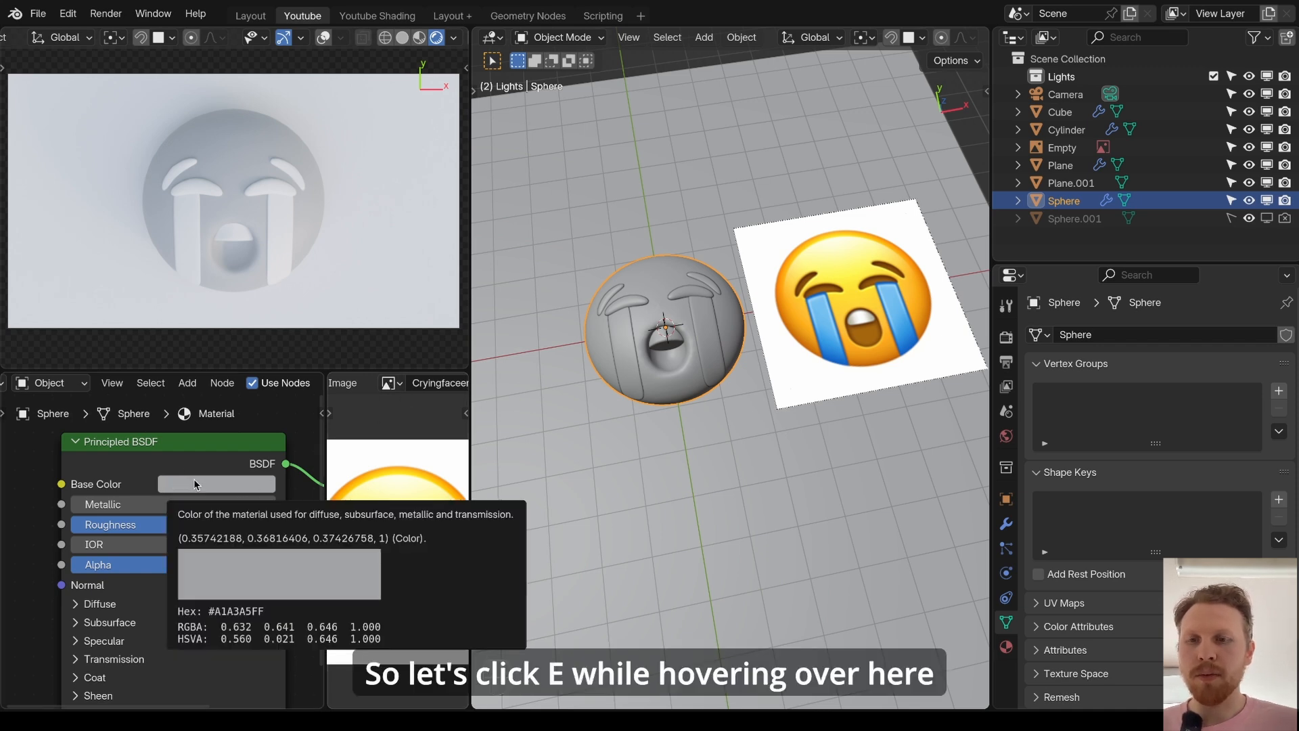
# - Sample an orange from the lower edge of the face in the Image Editor as the head's base colour
pyautogui.press('e')
pyautogui.click(401, 554)
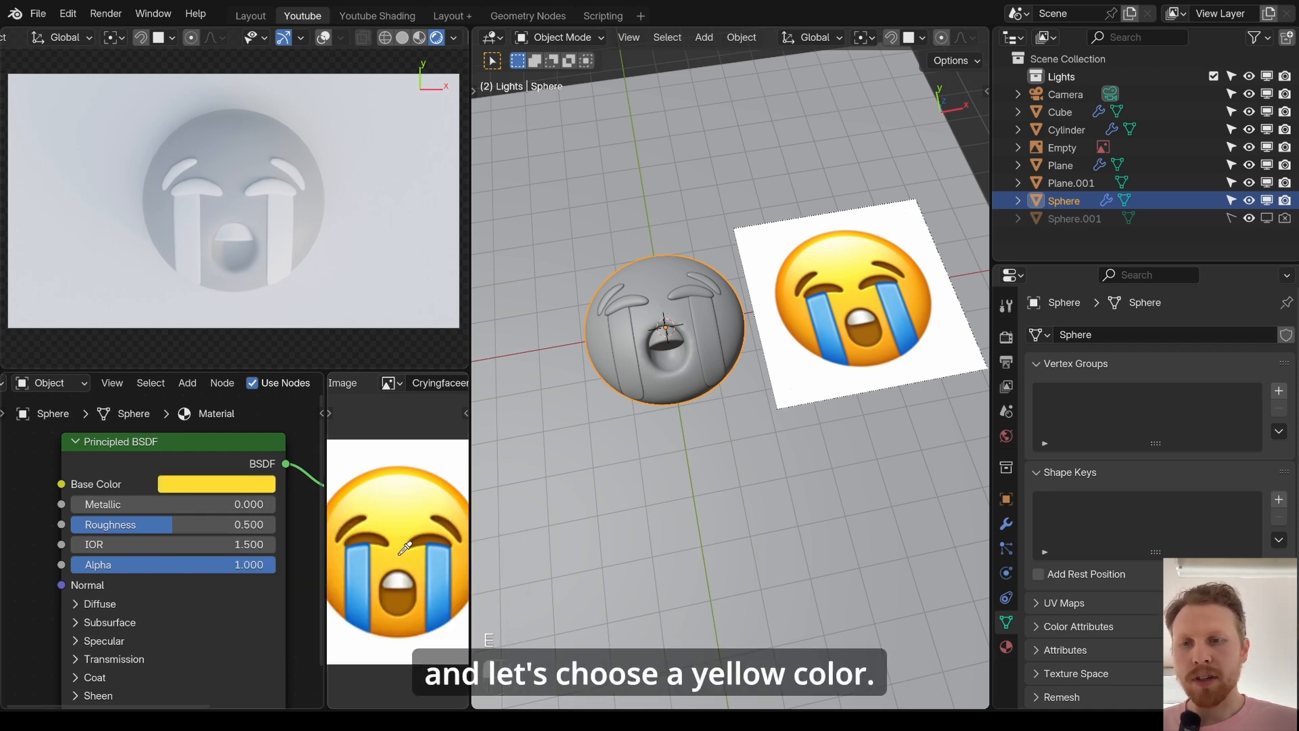
pyautogui.click(383, 639)
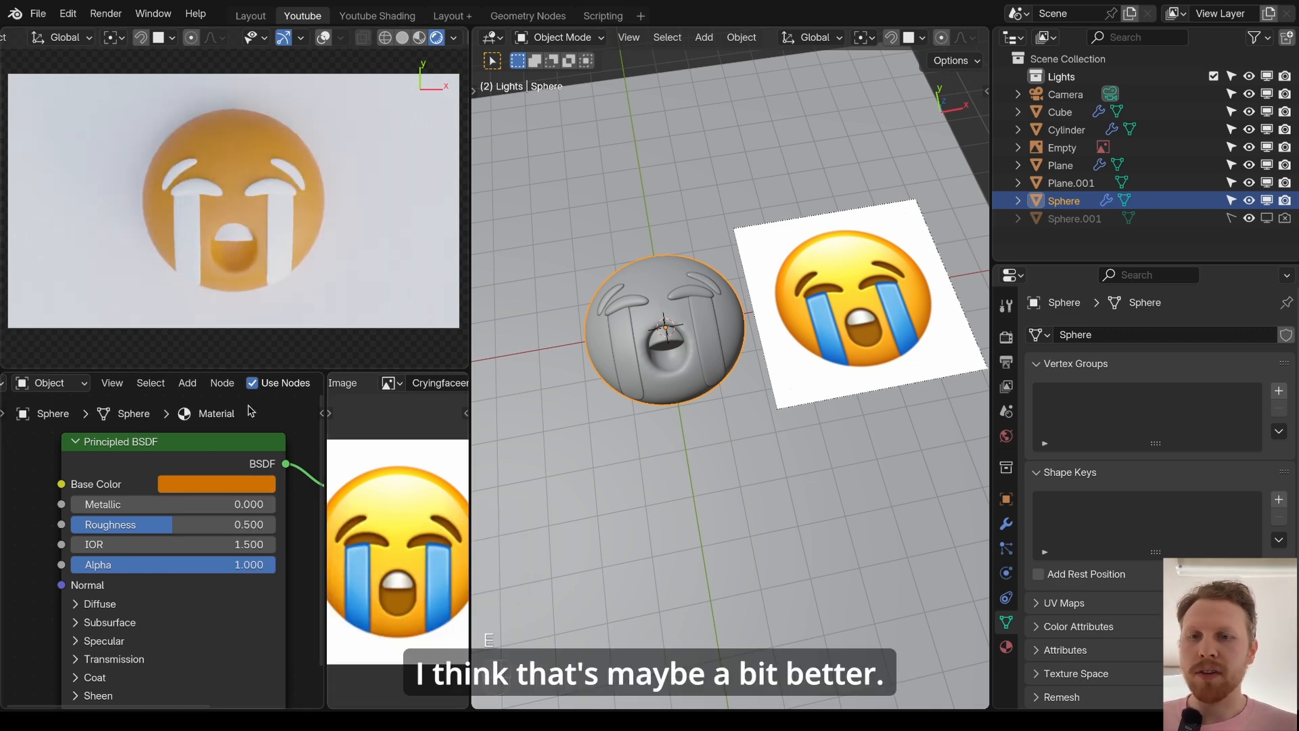
# - Darken the base colour of the teeth material slightly to a light grey
pyautogui.click(209, 482)
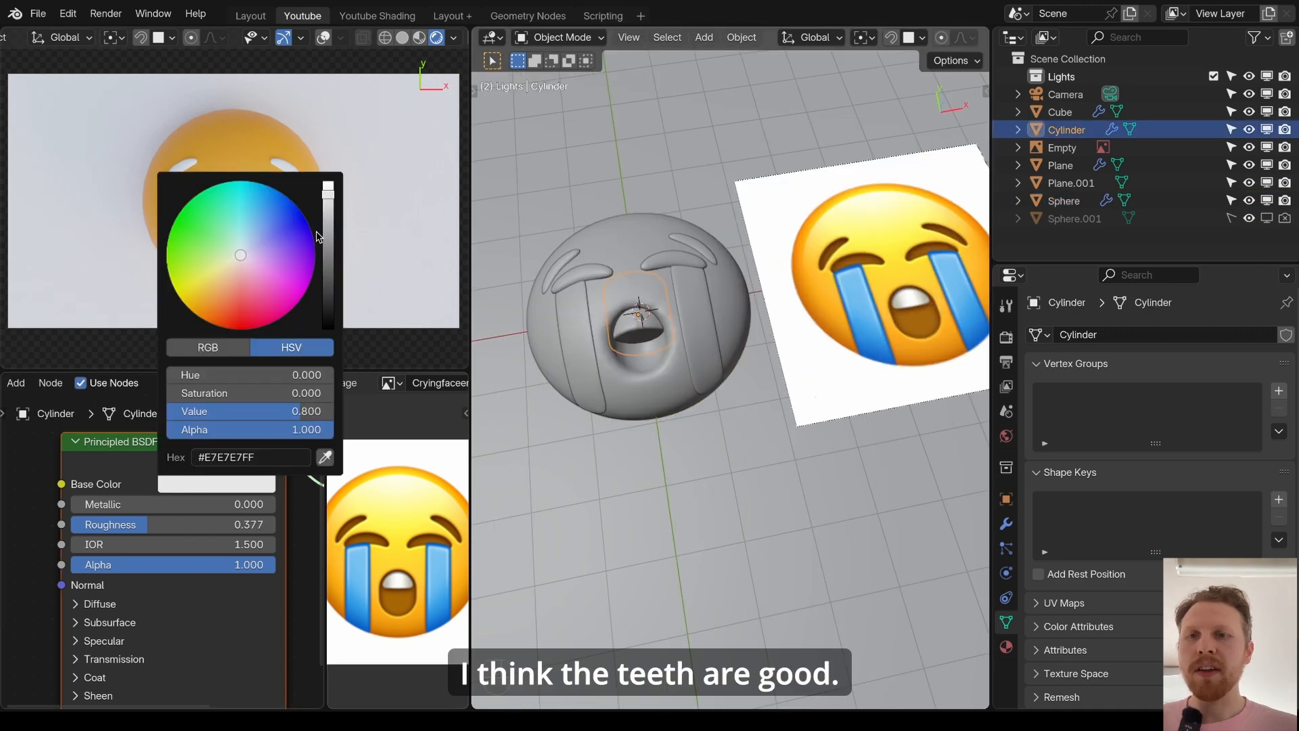
pyautogui.moveTo(328, 195); pyautogui.dragTo(328, 212)
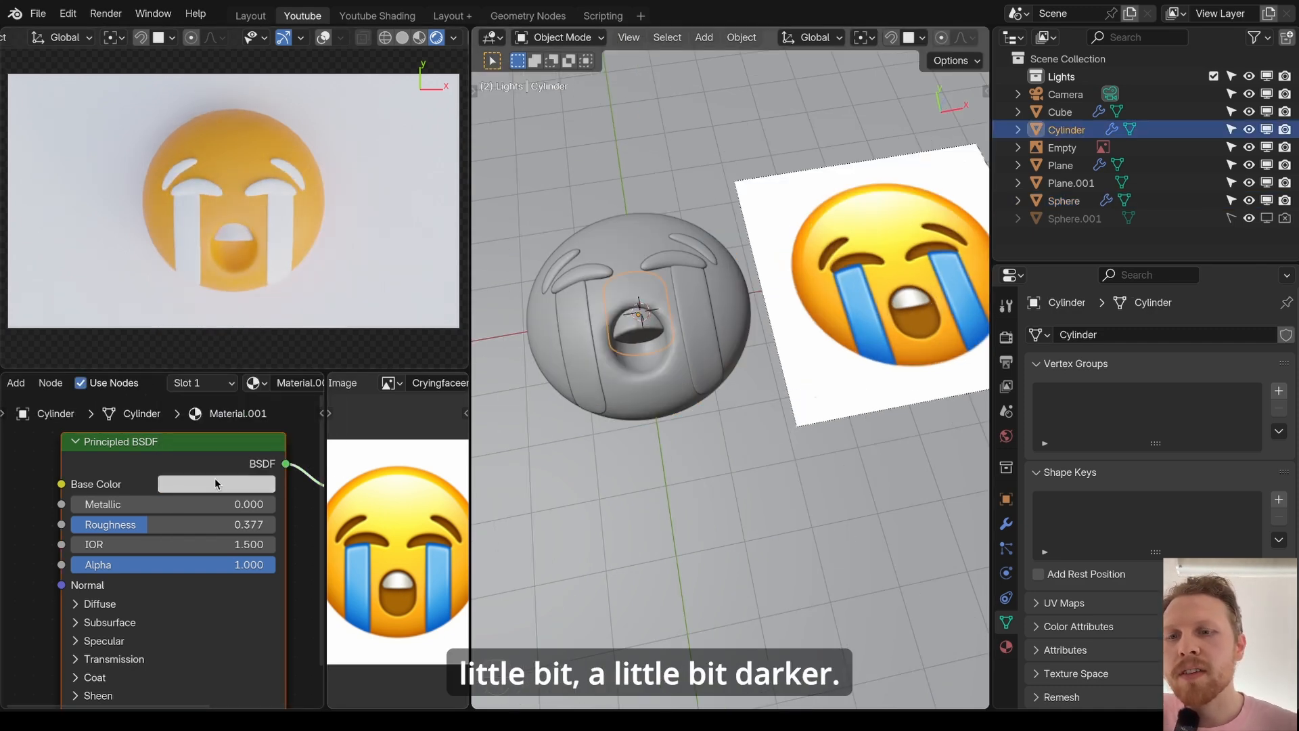
# - Add a new material to the eyes and eyebrows, sample brown from the reference, and darken it to #5F3801
pyautogui.click(580, 255)
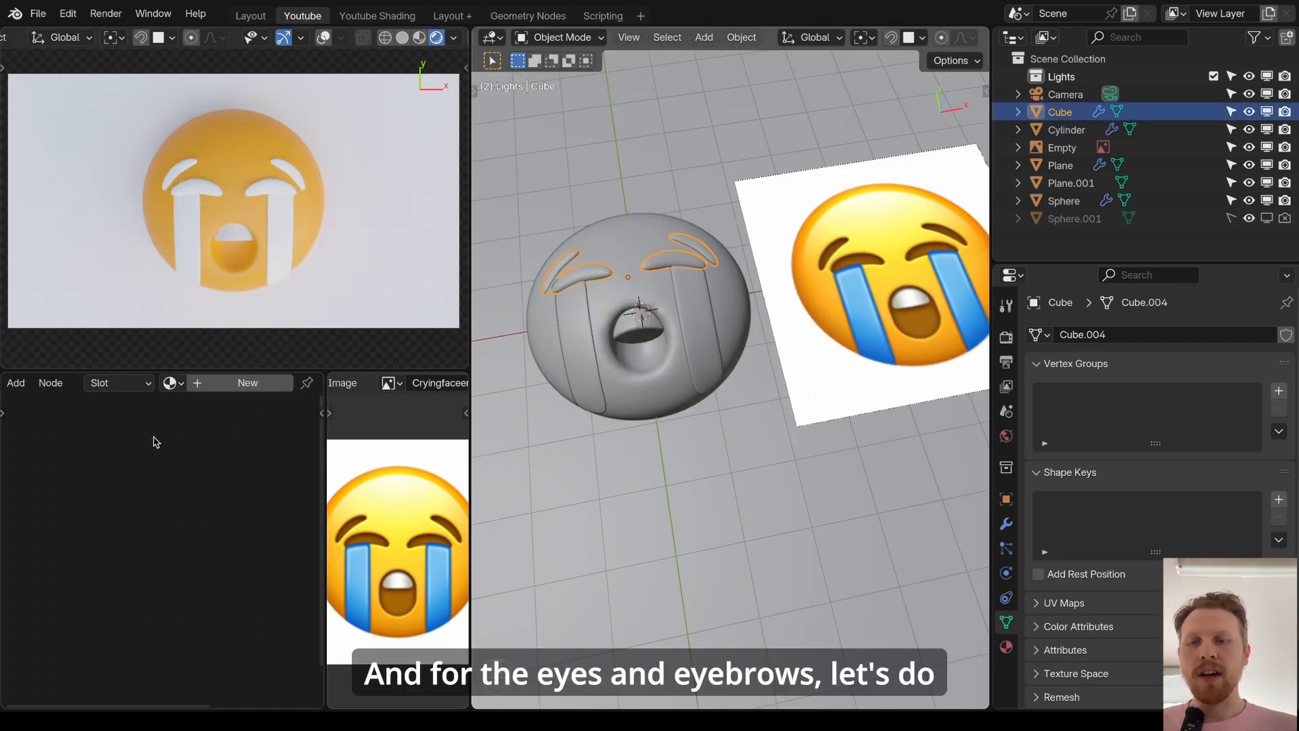
pyautogui.click(234, 384)
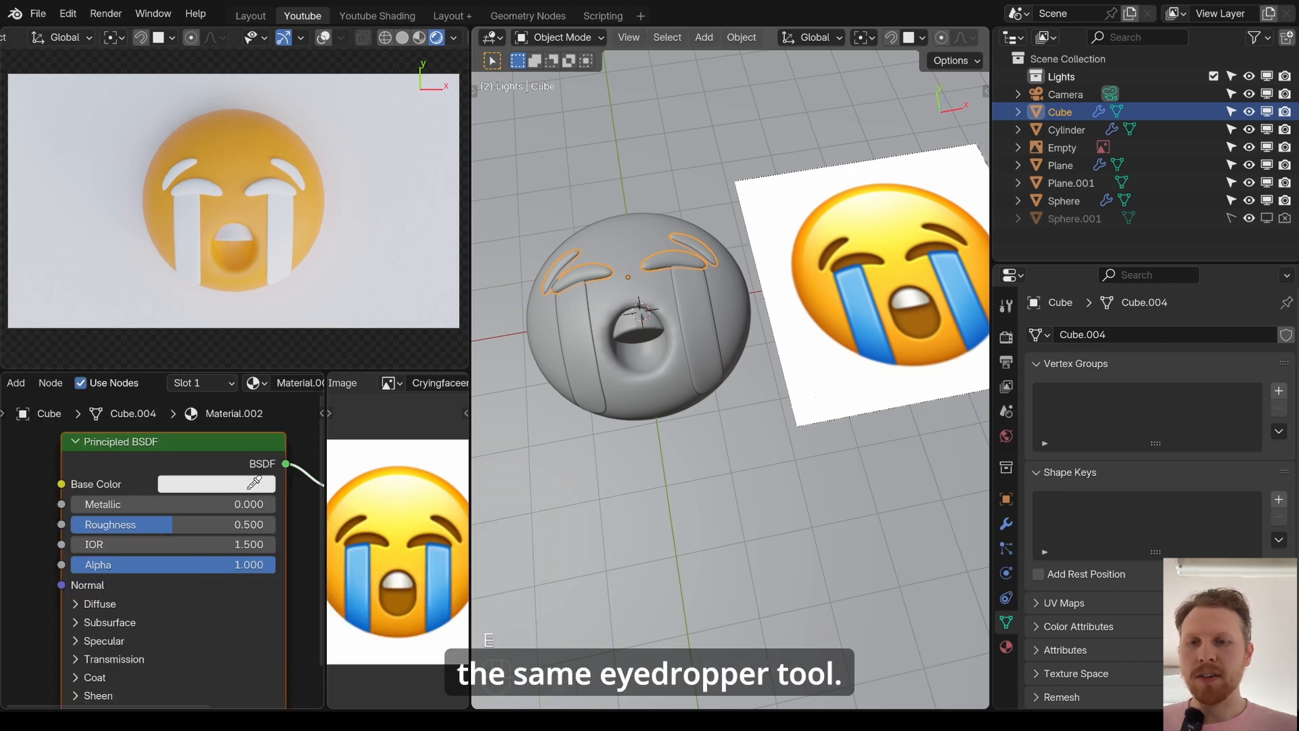
pyautogui.click(374, 529)
pyautogui.click(223, 485)
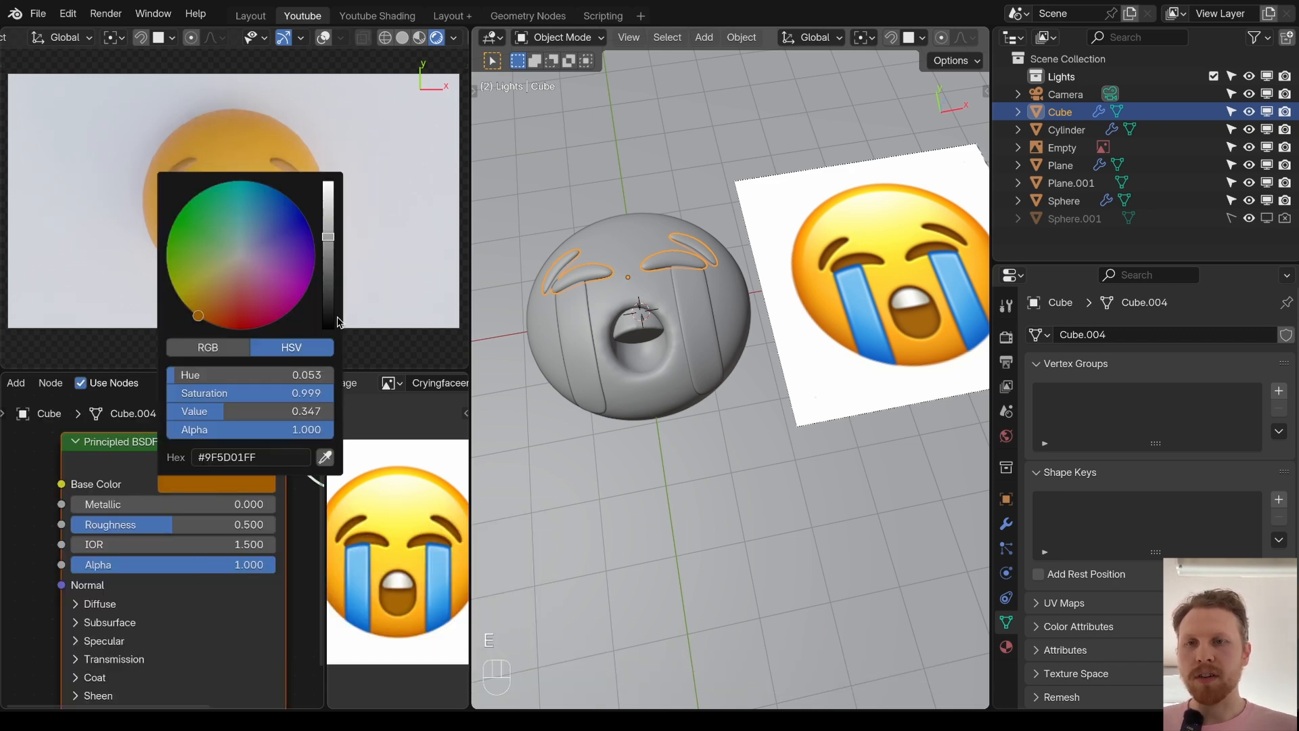
pyautogui.moveTo(329, 268)
pyautogui.mouseDown()
pyautogui.moveTo(330, 284)
pyautogui.moveTo(329, 274)
pyautogui.mouseUp()
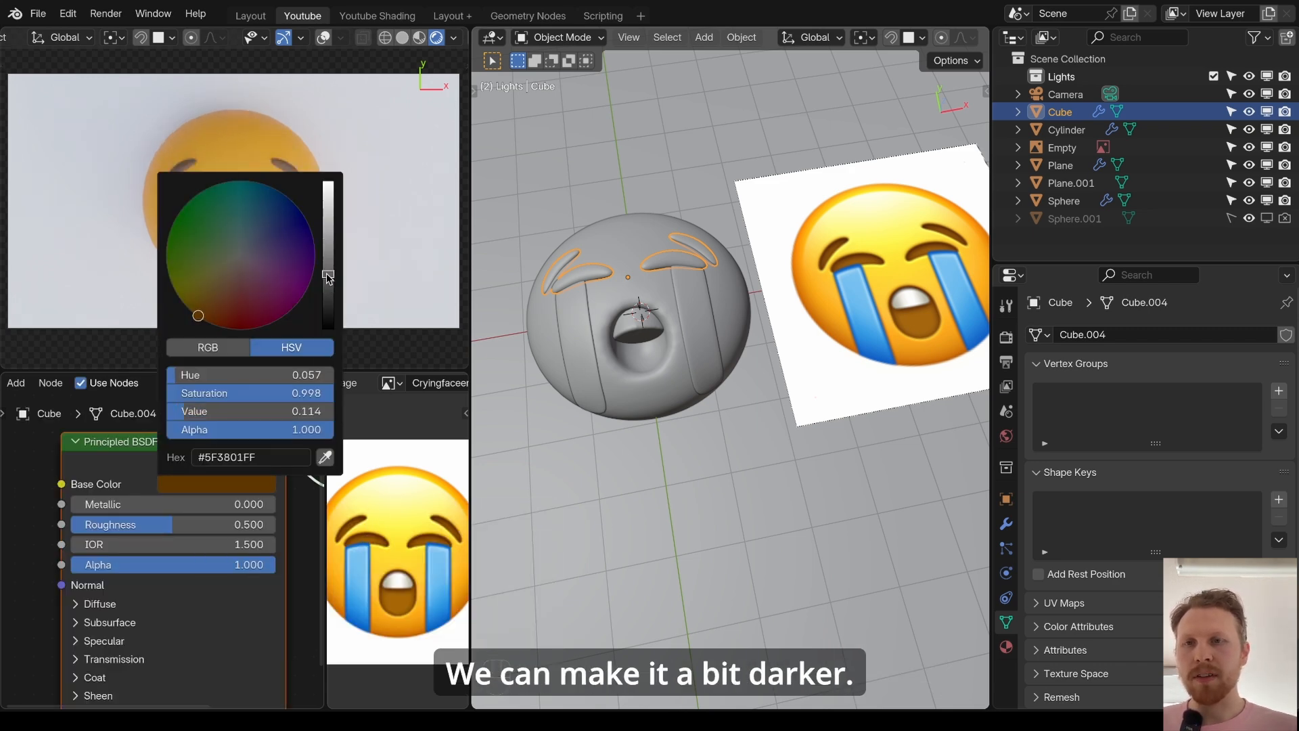
# - Try specular IOR levels of 0 and 1 on the brown eye and eyebrow material, and set the level to 0.25
pyautogui.click(110, 622)
pyautogui.click(109, 622)
pyautogui.click(109, 644)
pyautogui.scroll(-3, 135, 630)
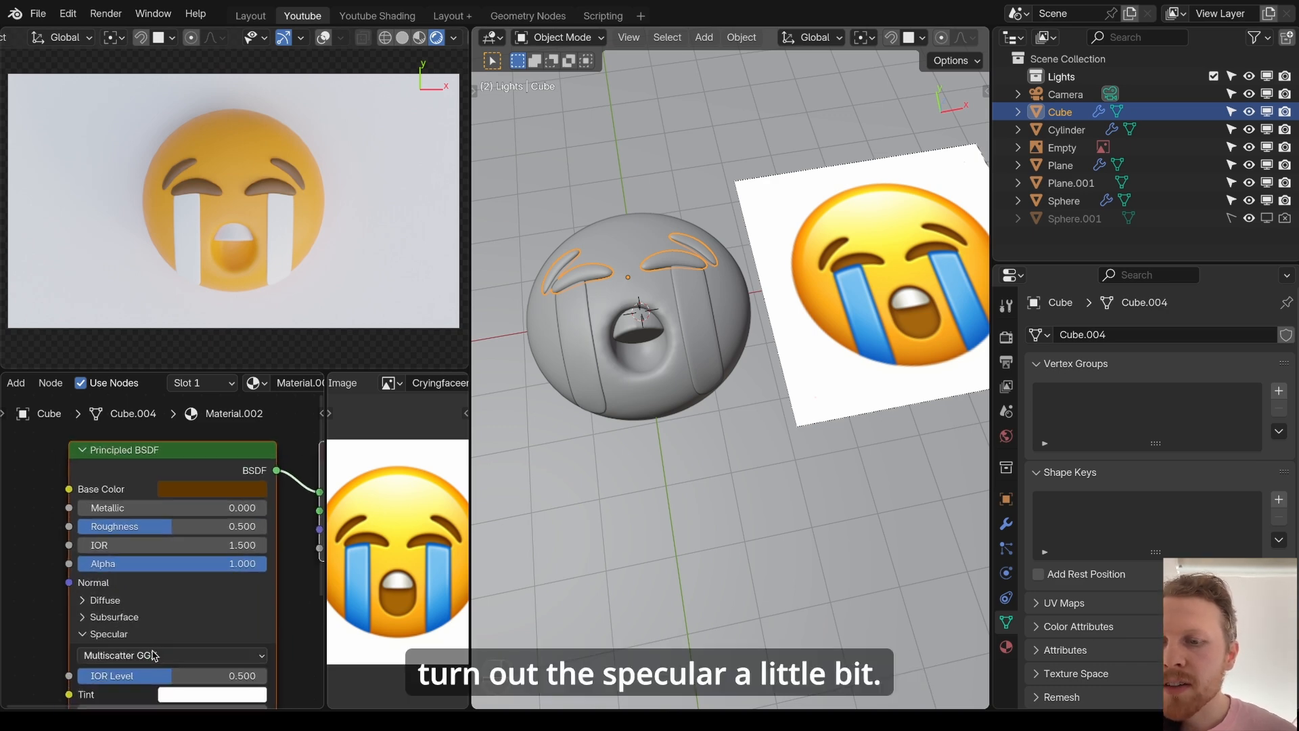
pyautogui.scroll(1, 156, 611)
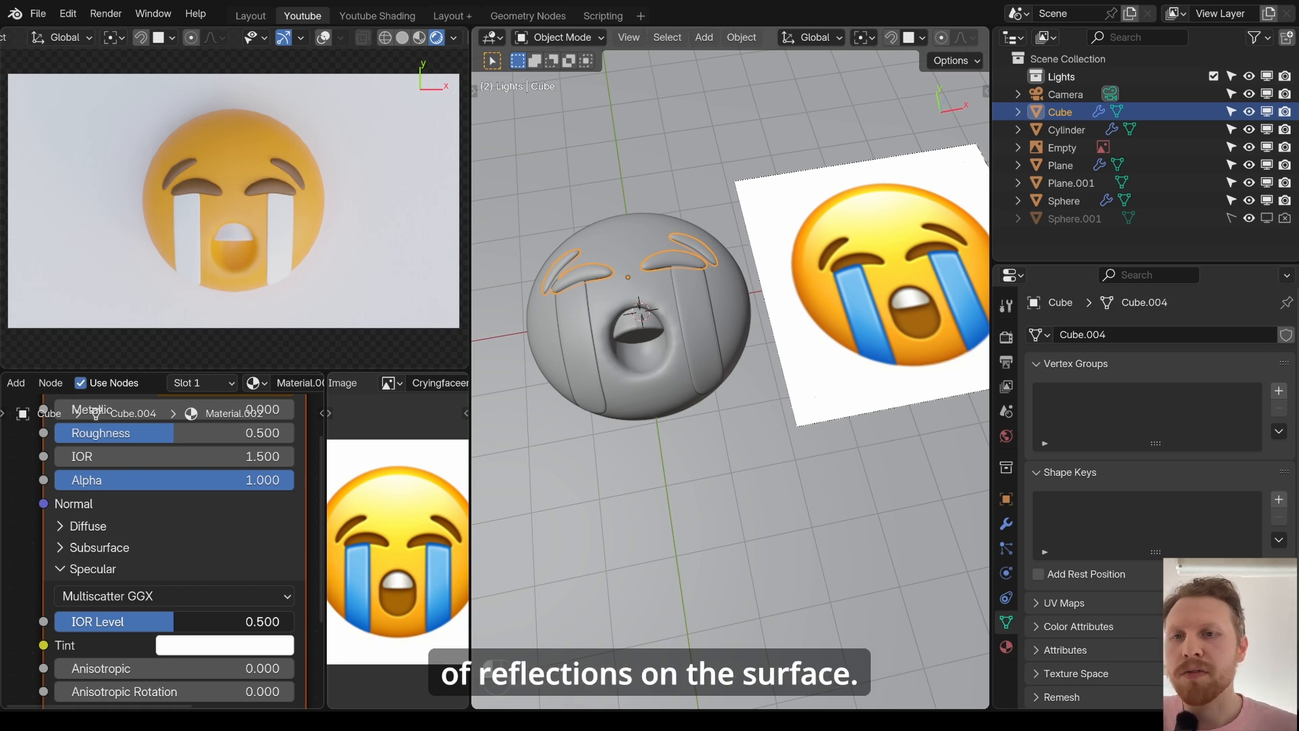
pyautogui.moveTo(174, 622); pyautogui.dragTo(56, 622)
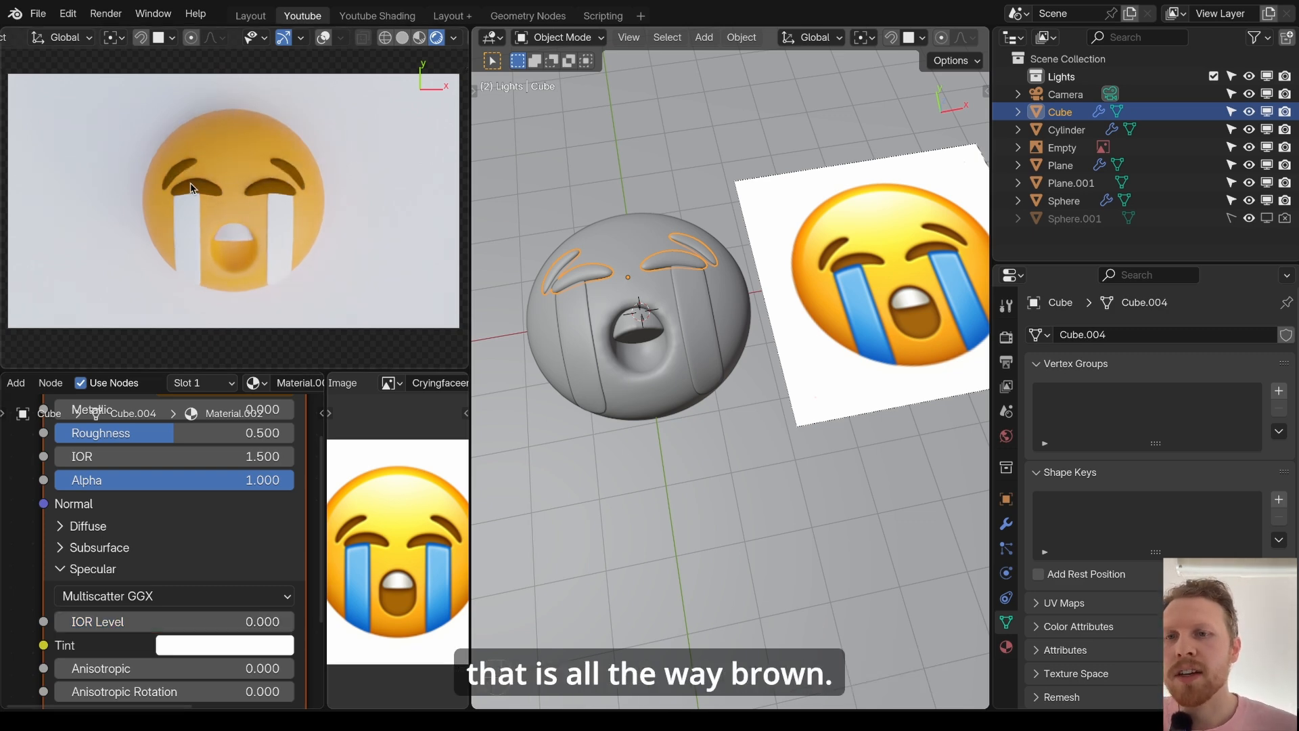
pyautogui.moveTo(109, 622); pyautogui.dragTo(294, 622)
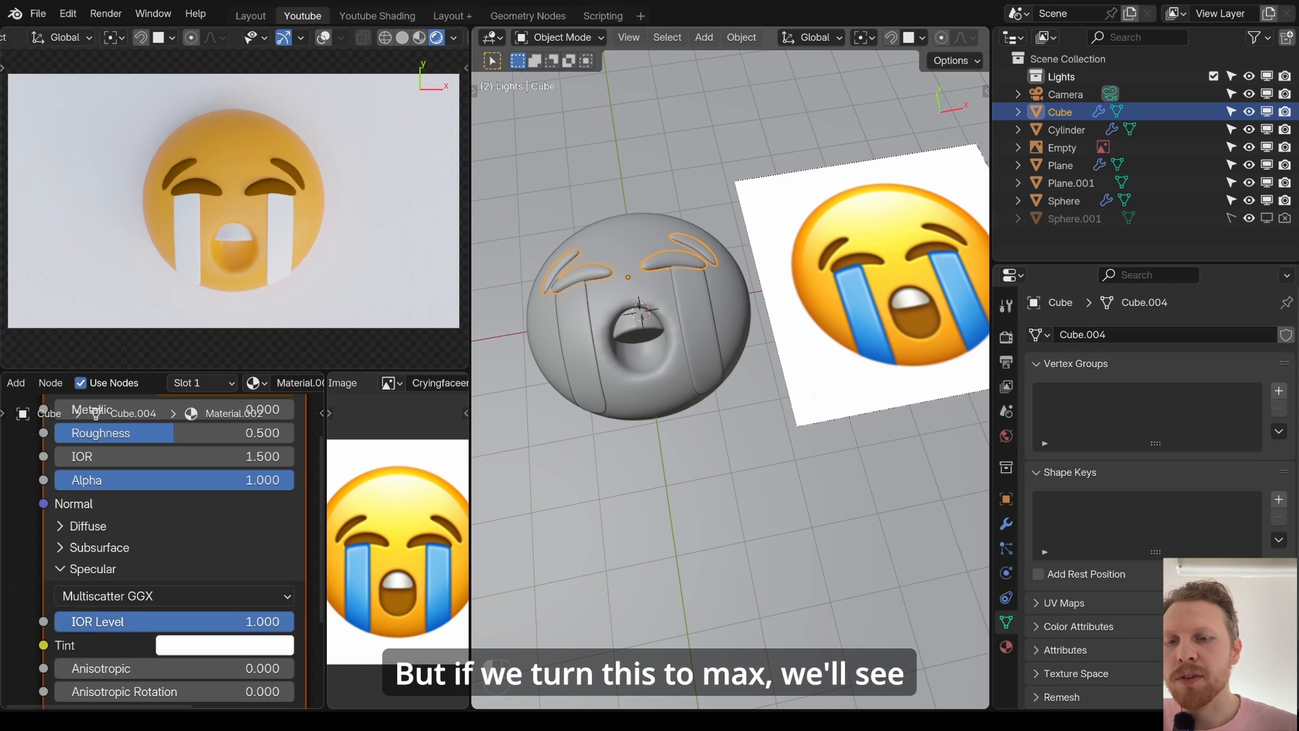
pyautogui.click(200, 620)
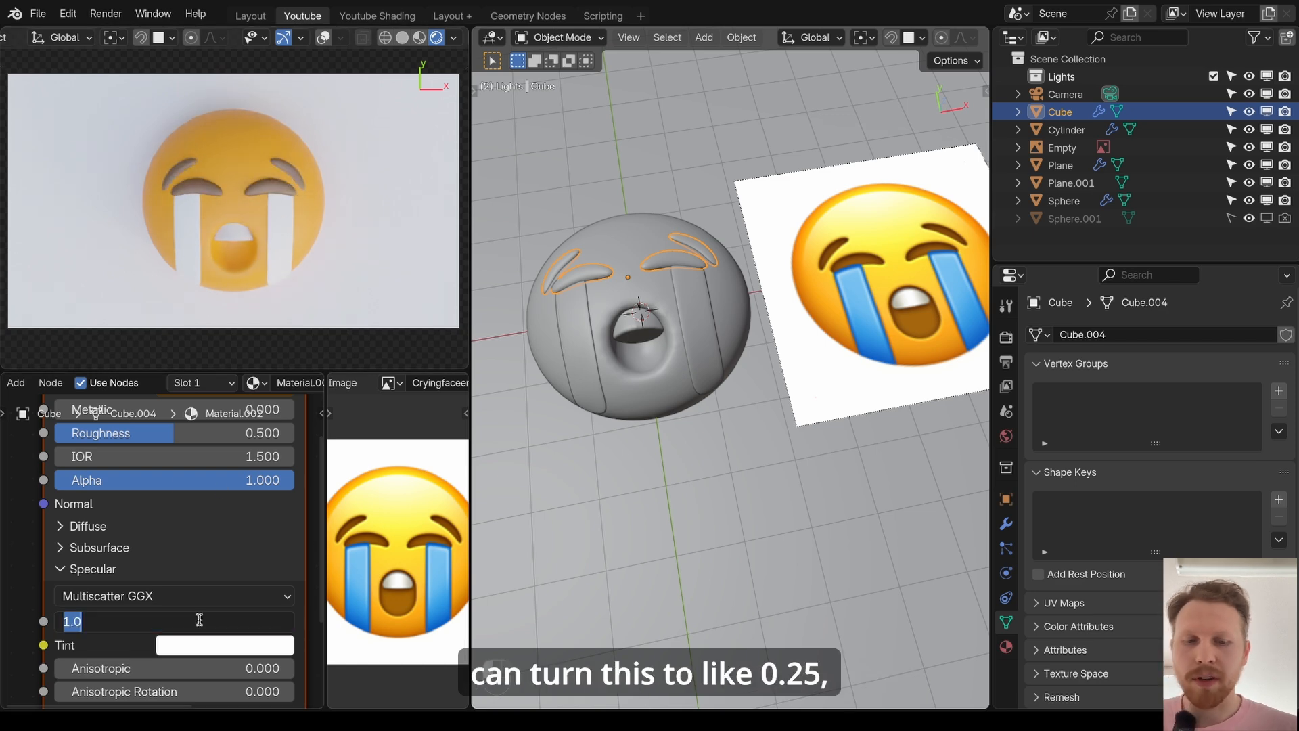
pyautogui.write('0.25')
pyautogui.press('Return')
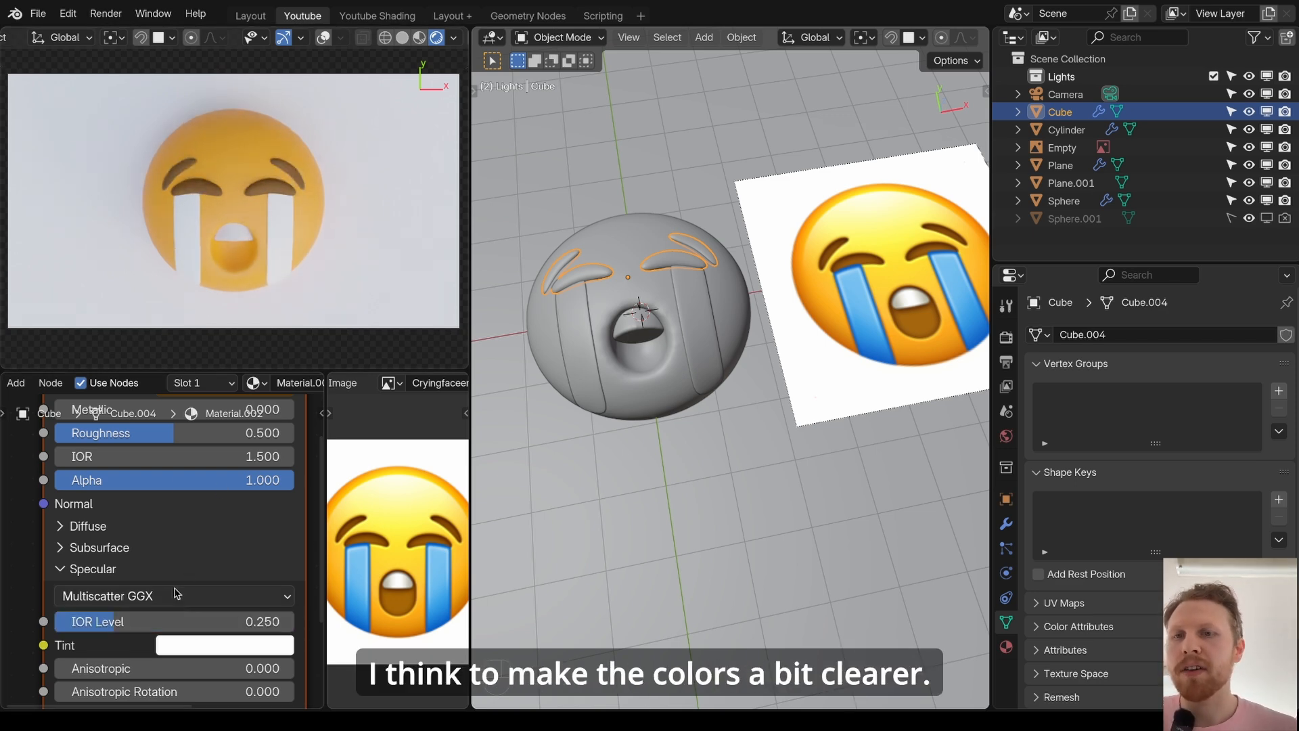
# - Add a new material to the tears and sample a dark blue from the reference's tears as its base colour
pyautogui.click(689, 289)
pyautogui.click(221, 383)
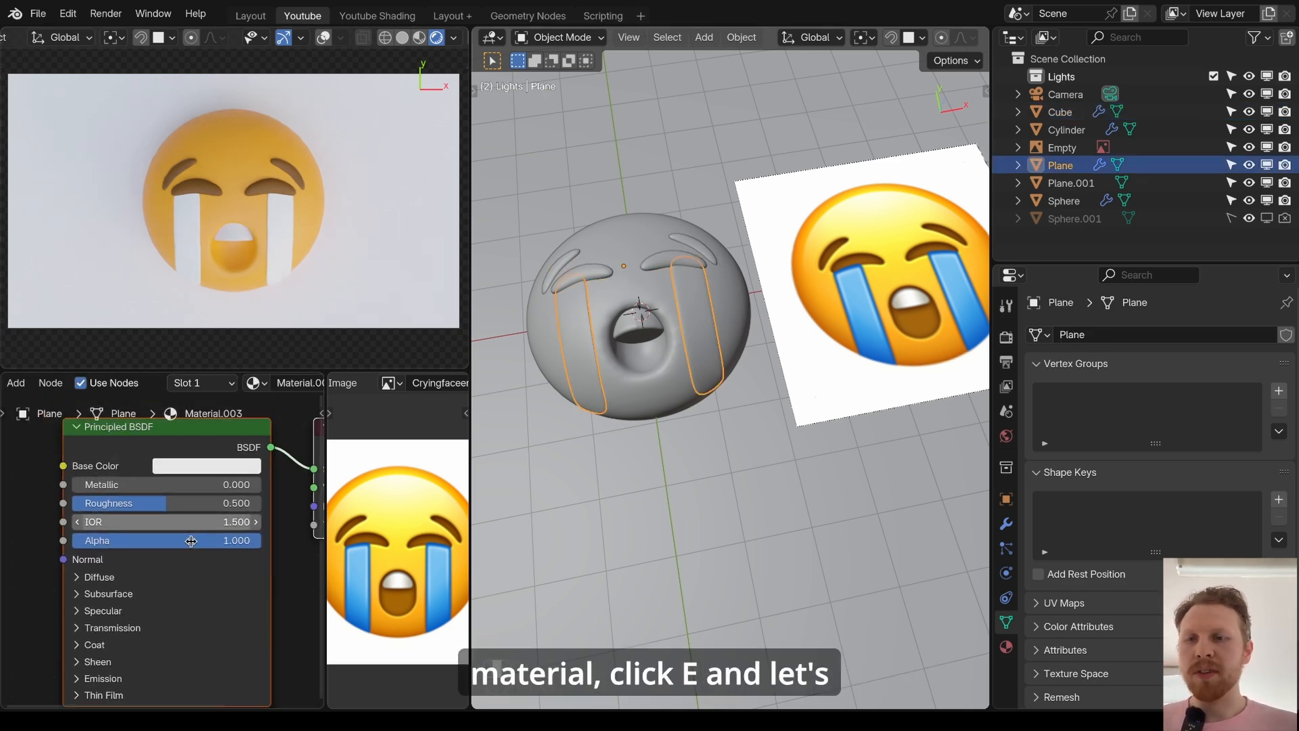
pyautogui.click(360, 586)
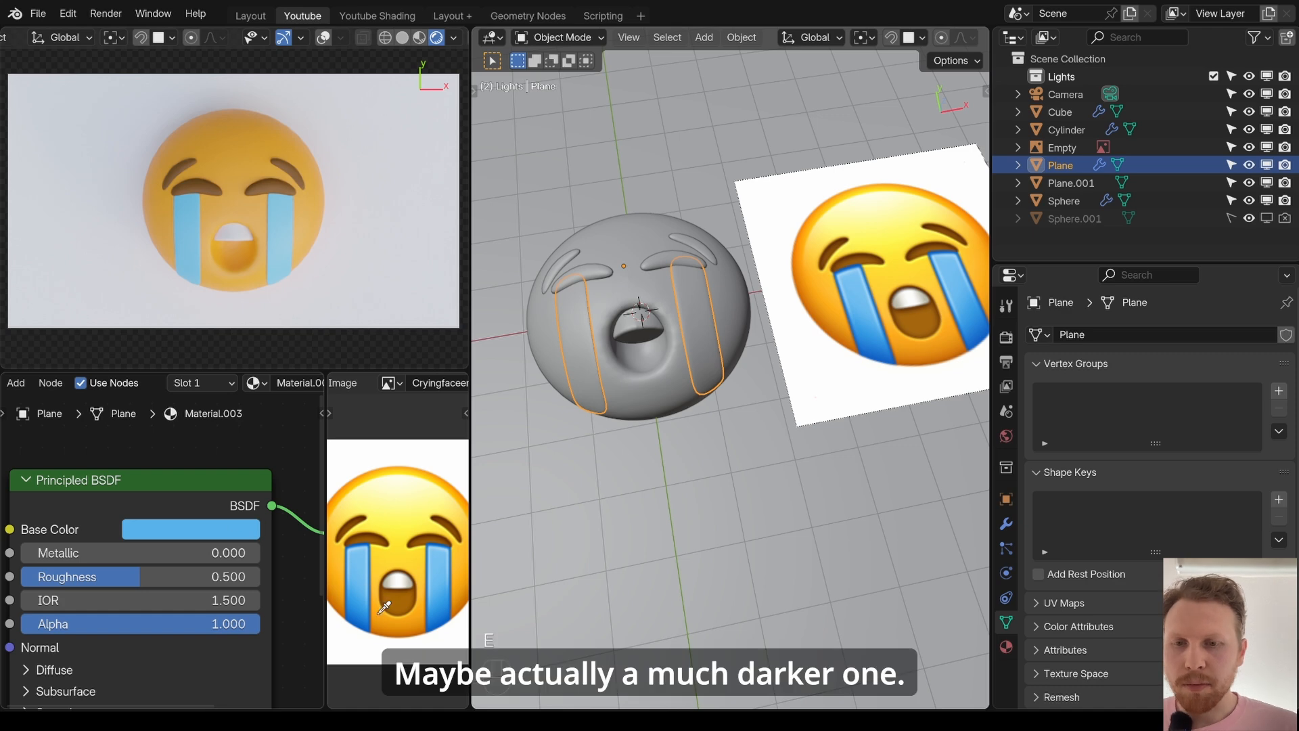
pyautogui.click(359, 621)
# - Reduce the saturation of the tears' blue base colour and adjust its brightness
pyautogui.click(191, 529)
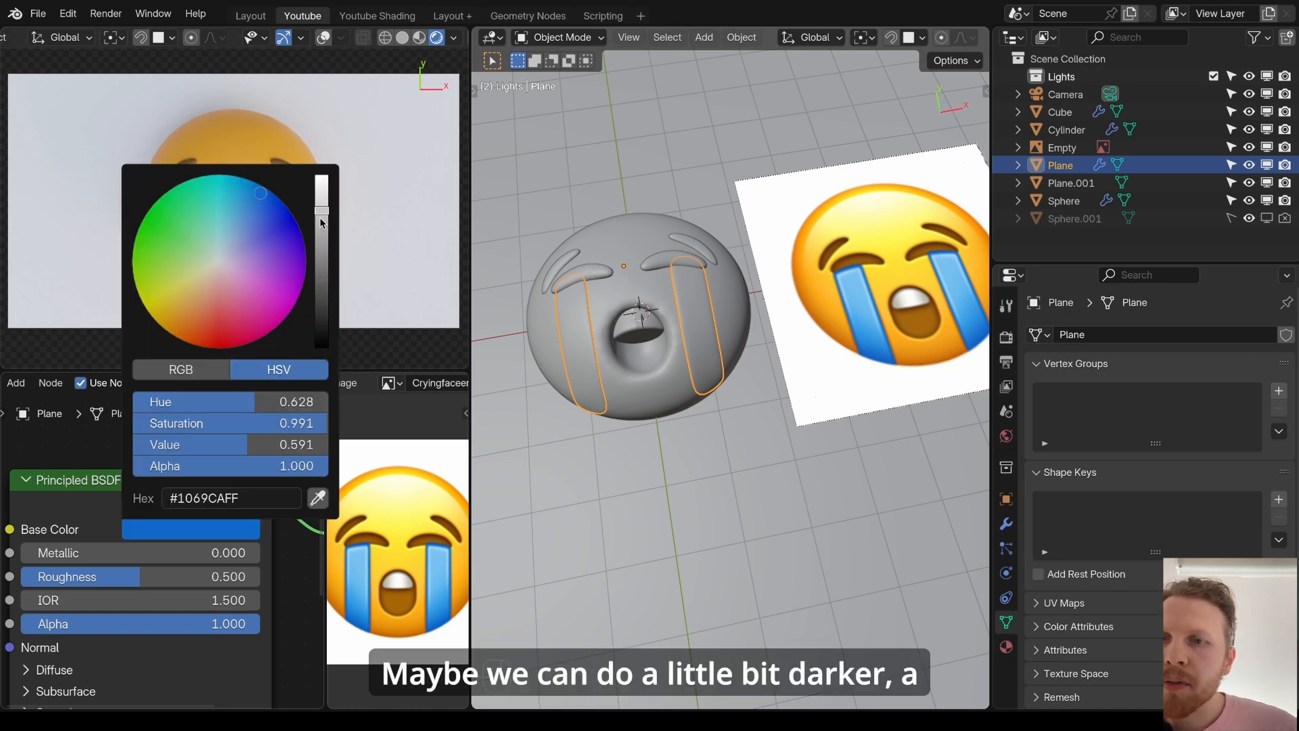
pyautogui.moveTo(295, 427); pyautogui.dragTo(277, 427)
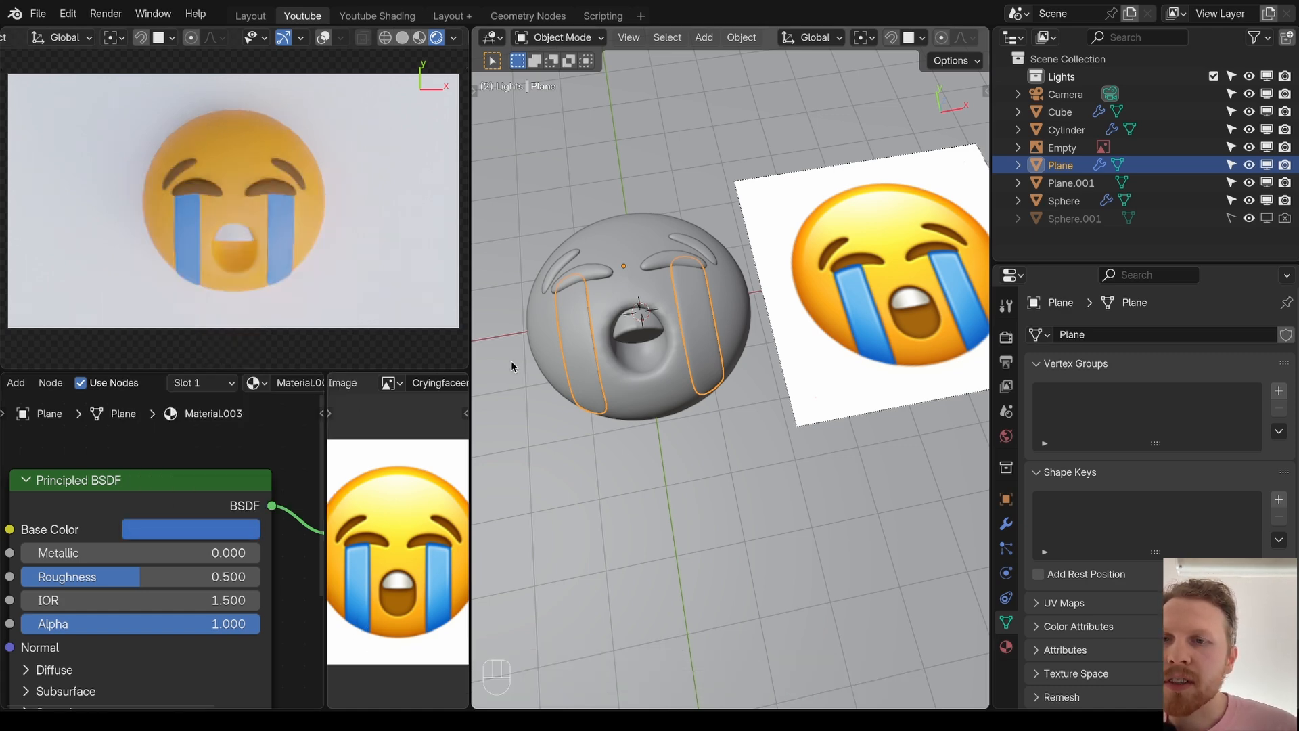
pyautogui.click(224, 524)
pyautogui.moveTo(323, 275); pyautogui.dragTo(320, 203)
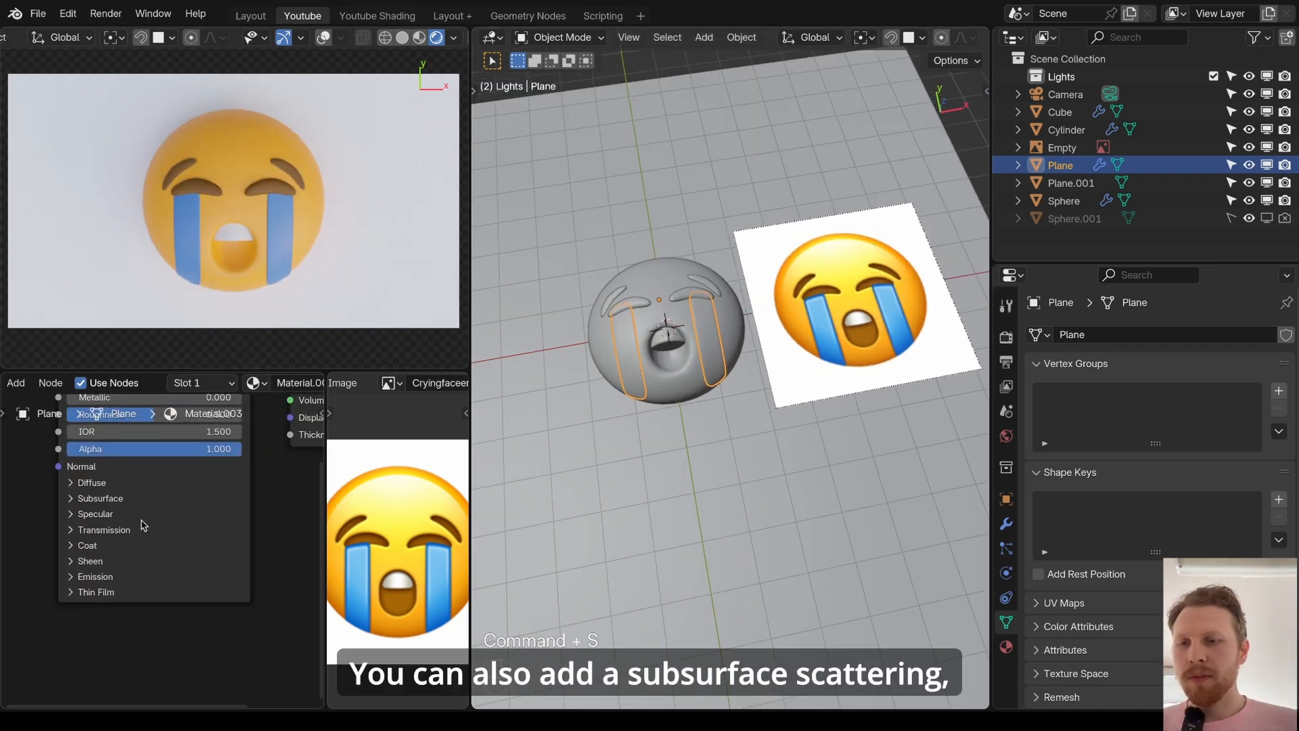
# - Try subsurface scattering with a weight of 1 on the head's material and reset the weight to 0
pyautogui.click(96, 499)
pyautogui.click(686, 276)
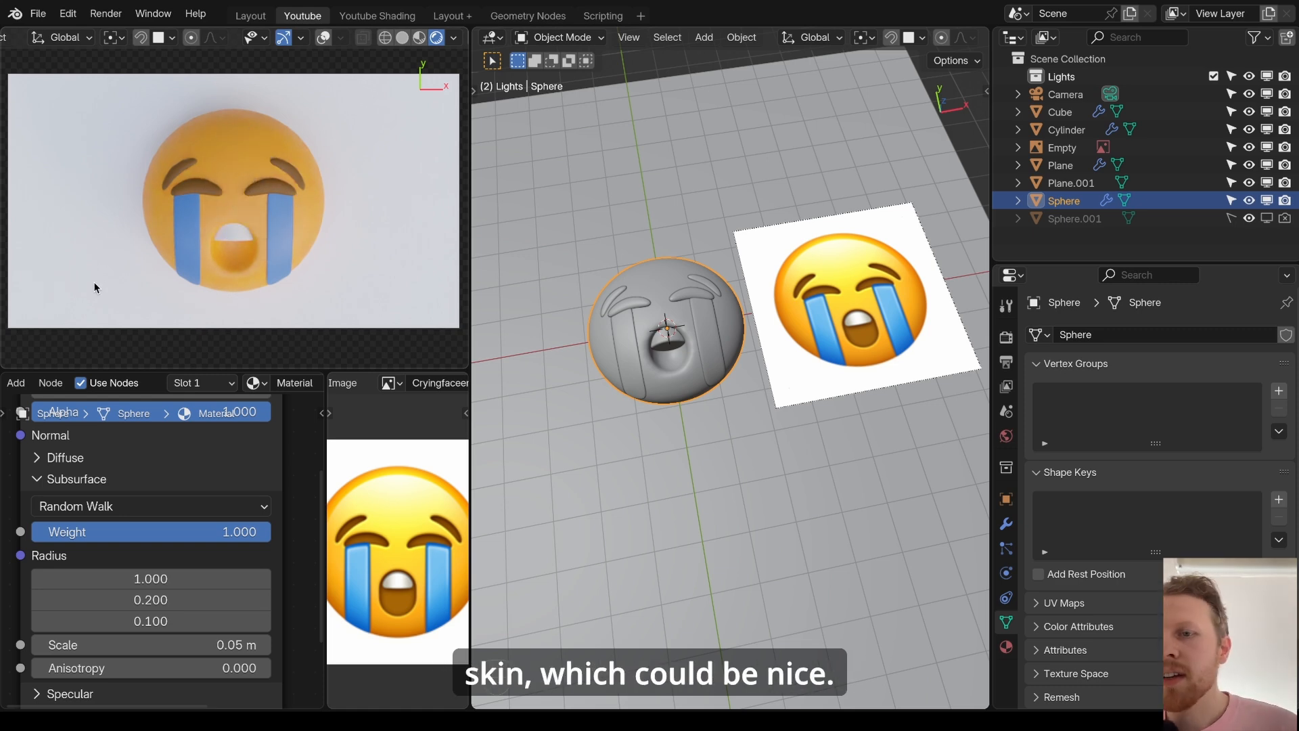
pyautogui.press('BackSpace')
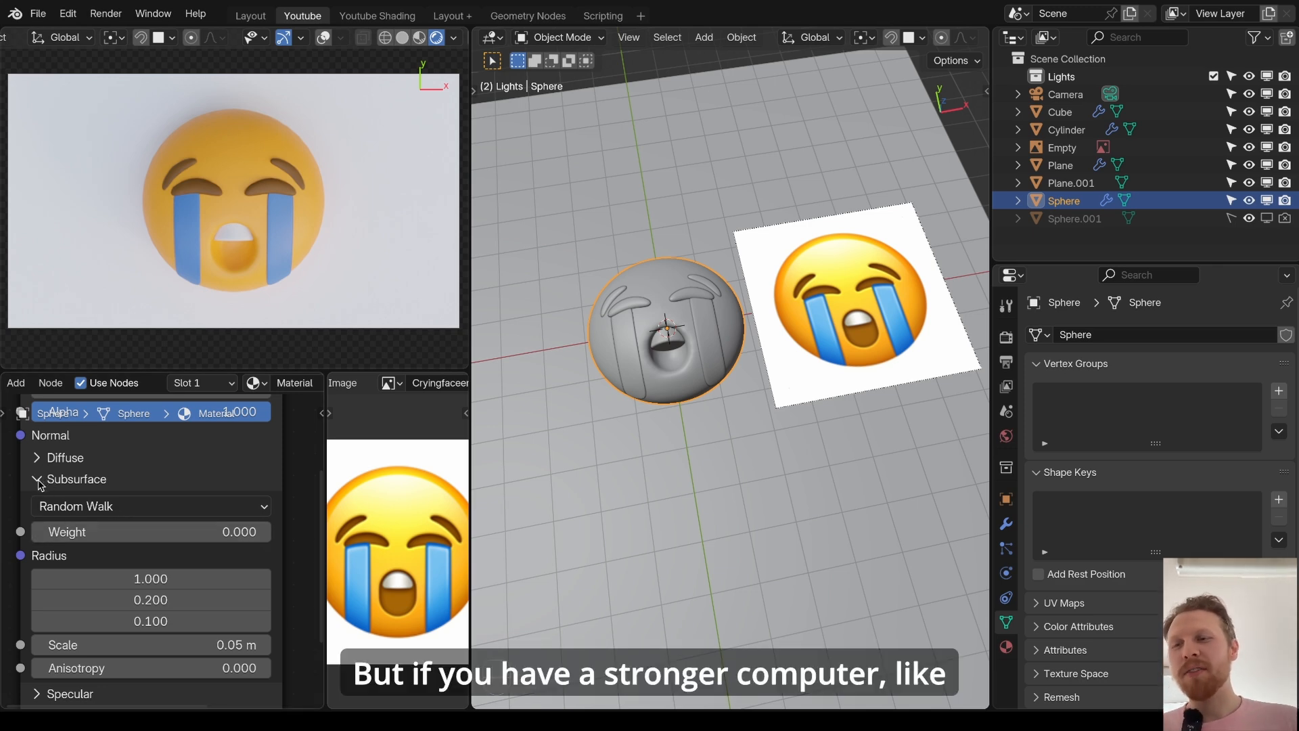
pyautogui.moveTo(67, 532); pyautogui.dragTo(260, 532)
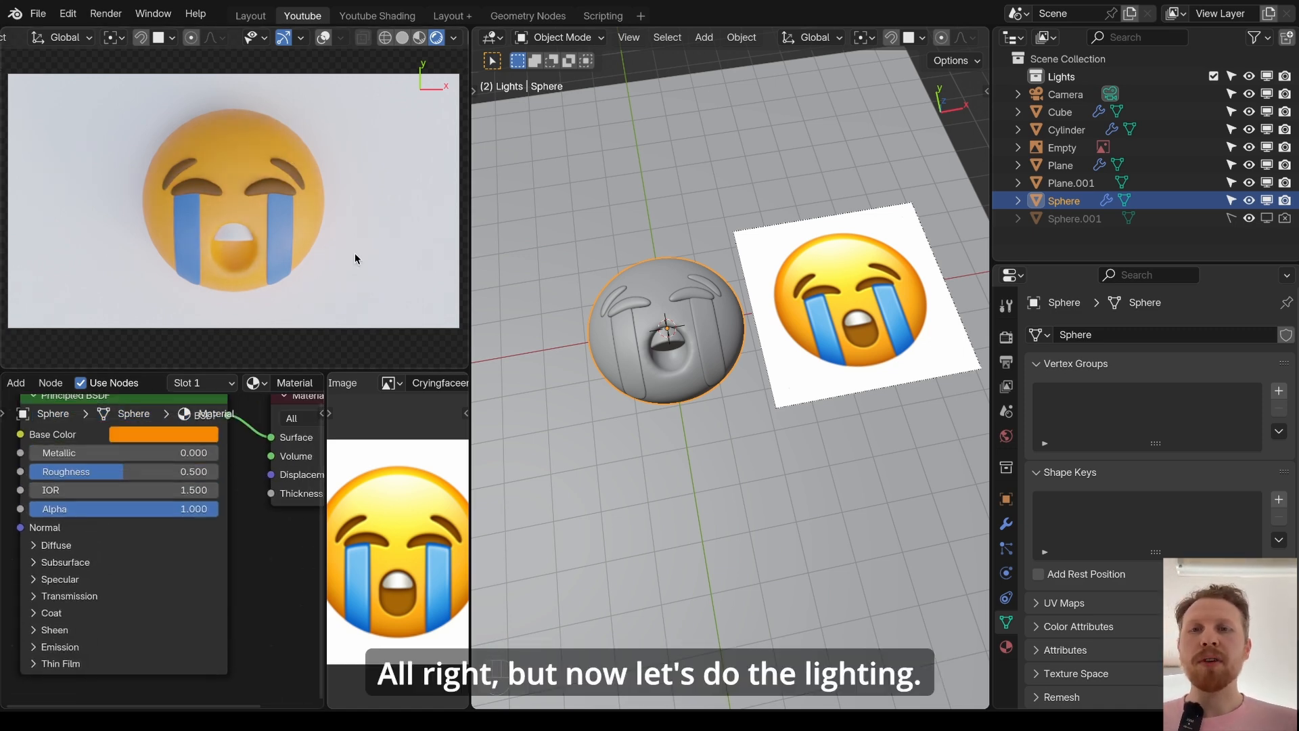
# - Turn on Scene World lighting for the rendered camera preview and save the file
pyautogui.click(454, 38)
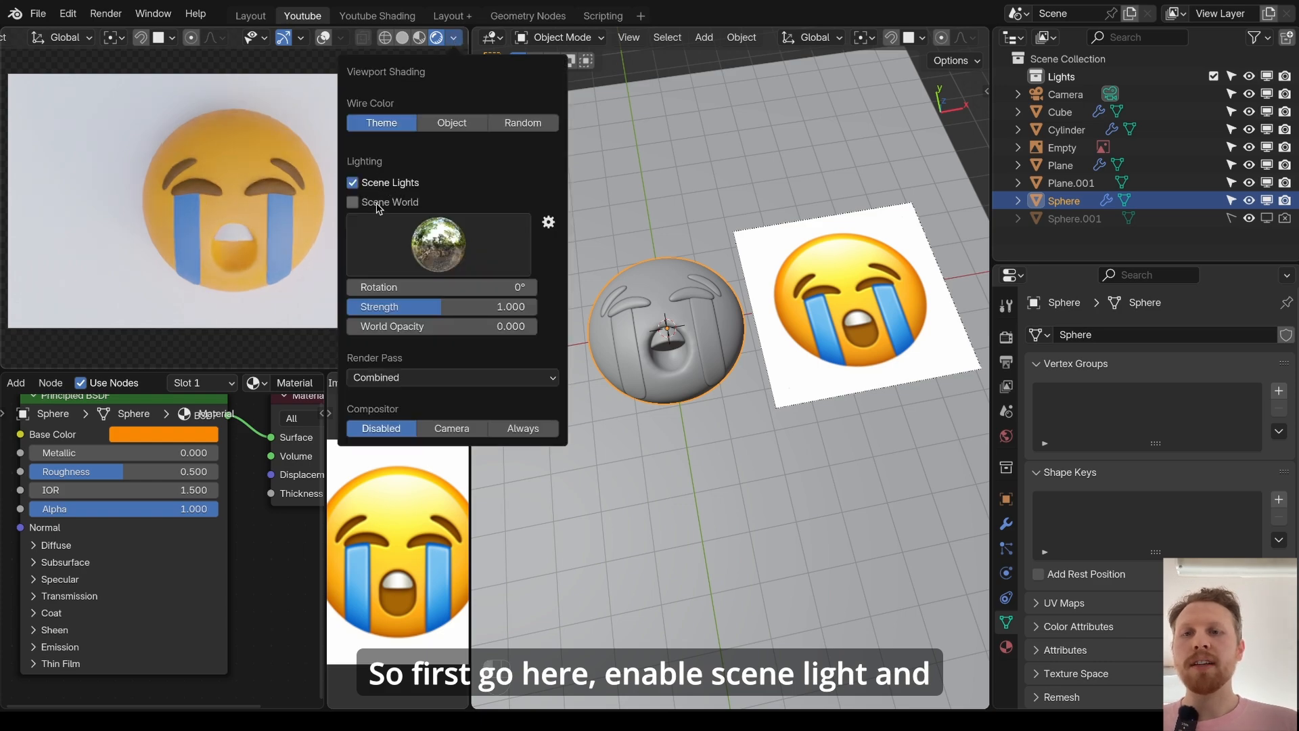
pyautogui.click(377, 205)
pyautogui.press('super+s')
# - Select the floor plane in place of the head and hide the reference image empty in the viewport
pyautogui.scroll(-3, 758, 287)
pyautogui.moveTo(757, 287); pyautogui.dragTo(782, 249, button='middle')
pyautogui.hotkey('alt', 'a')
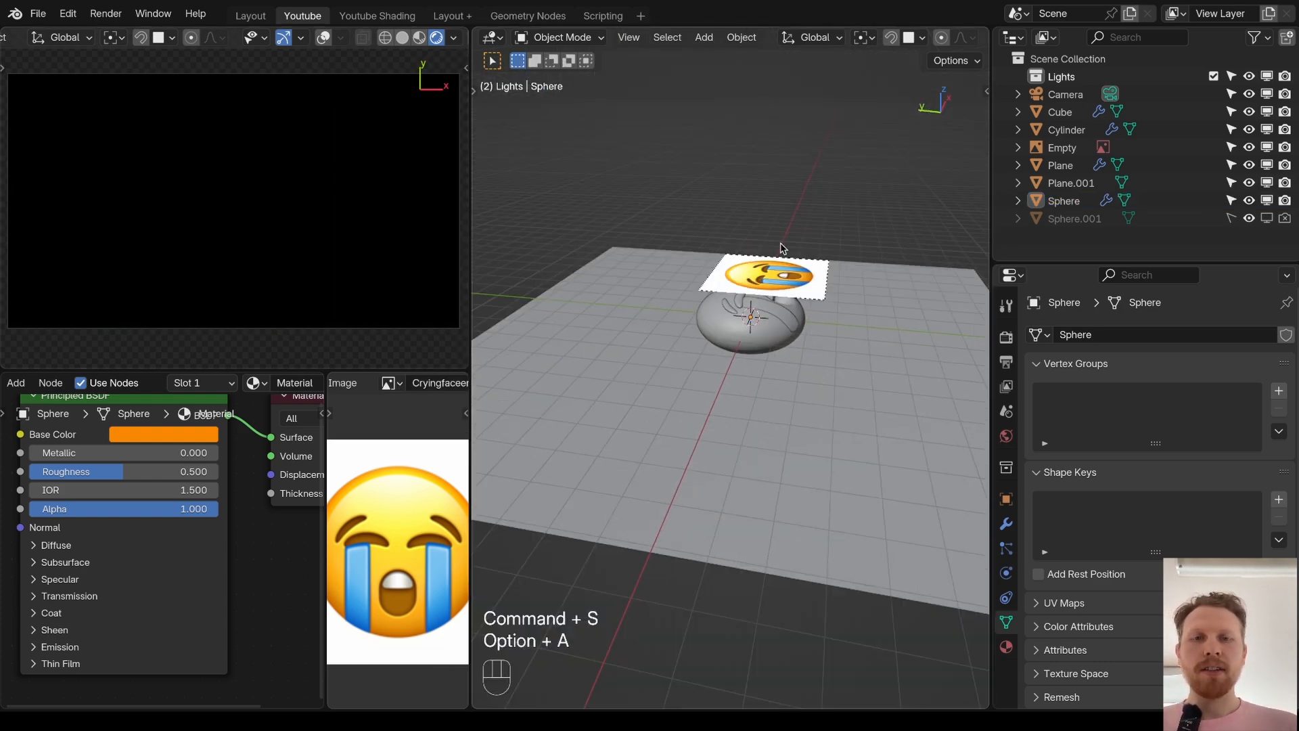
pyautogui.click(701, 277)
pyautogui.scroll(-2, 700, 281)
pyautogui.moveTo(711, 284); pyautogui.dragTo(636, 342, button='middle')
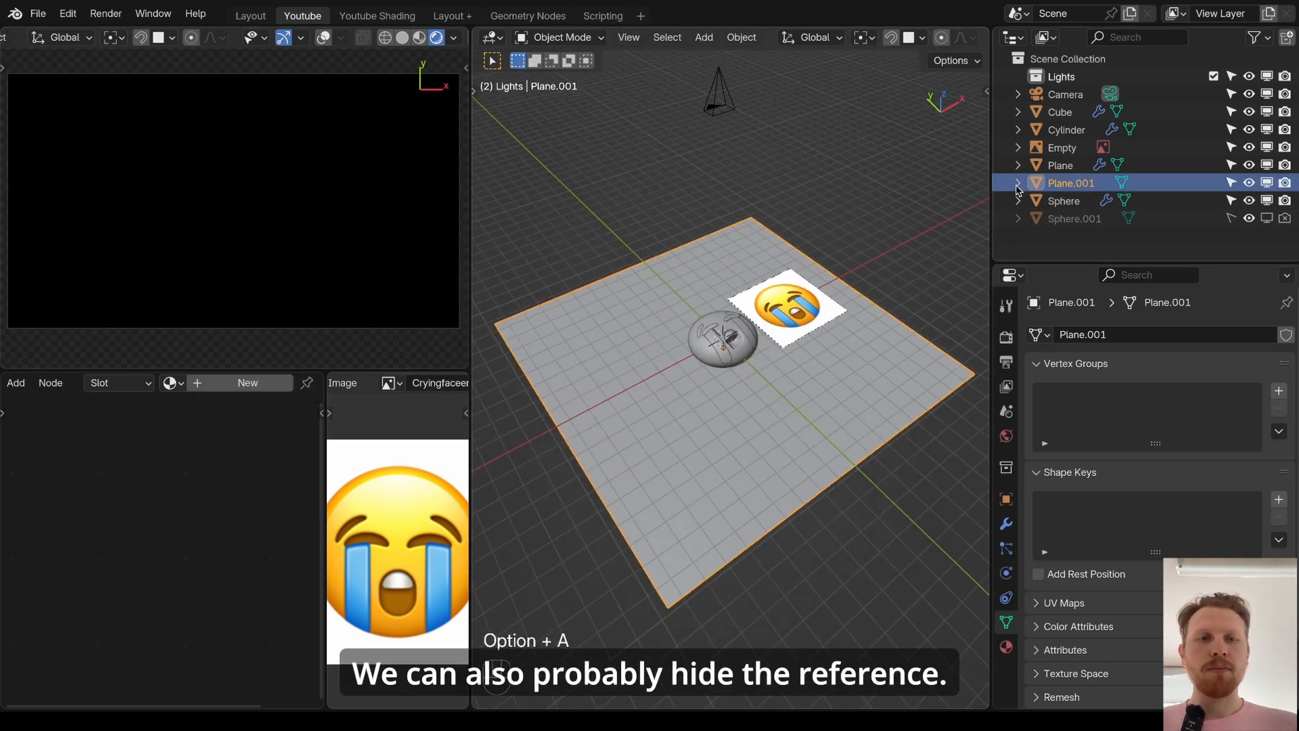
pyautogui.click(1249, 147)
# - Bring up the choice of objects to add for placing a light in the scene
pyautogui.scroll(3, 811, 208)
pyautogui.moveTo(799, 224); pyautogui.dragTo(811, 208, button='middle')
pyautogui.hotkey('shift', 'a')
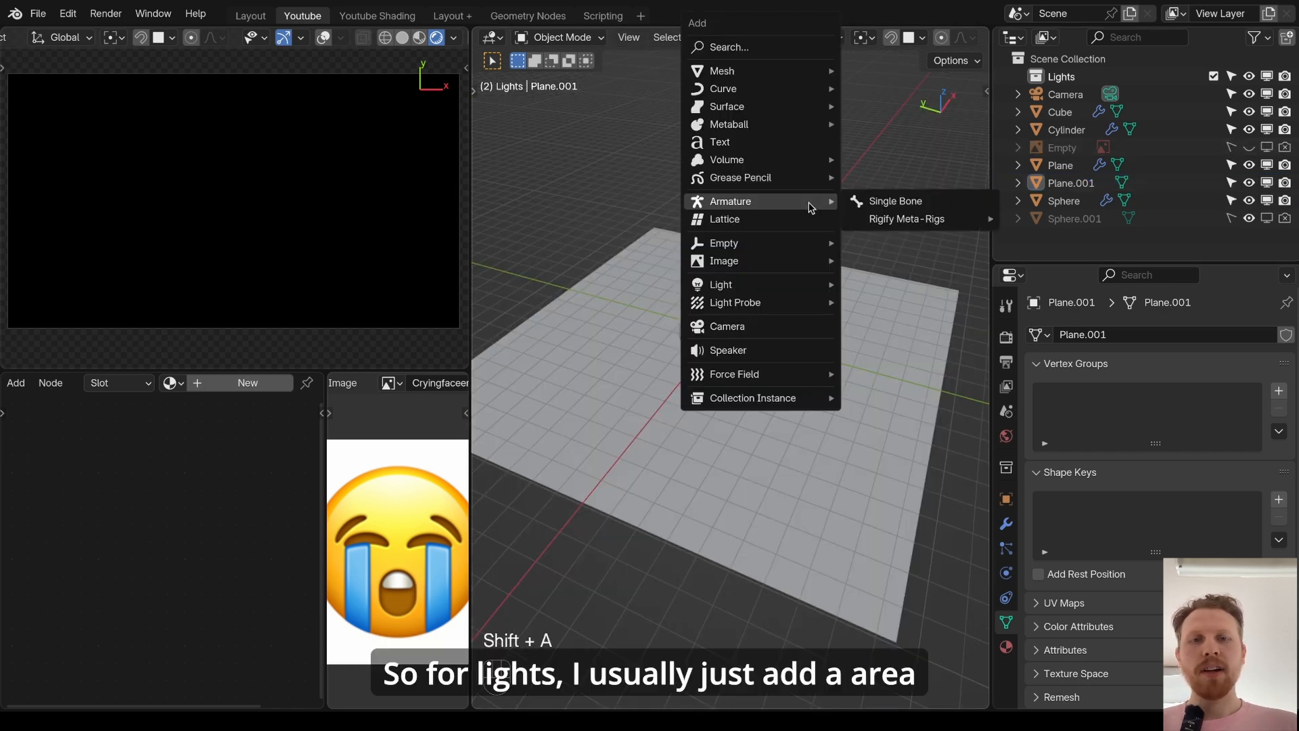
# - Add an area light to the Lights collection and raise it about 8.3 m along Z above the emoji
pyautogui.hotkey('shift', 'a')
pyautogui.moveTo(778, 284)
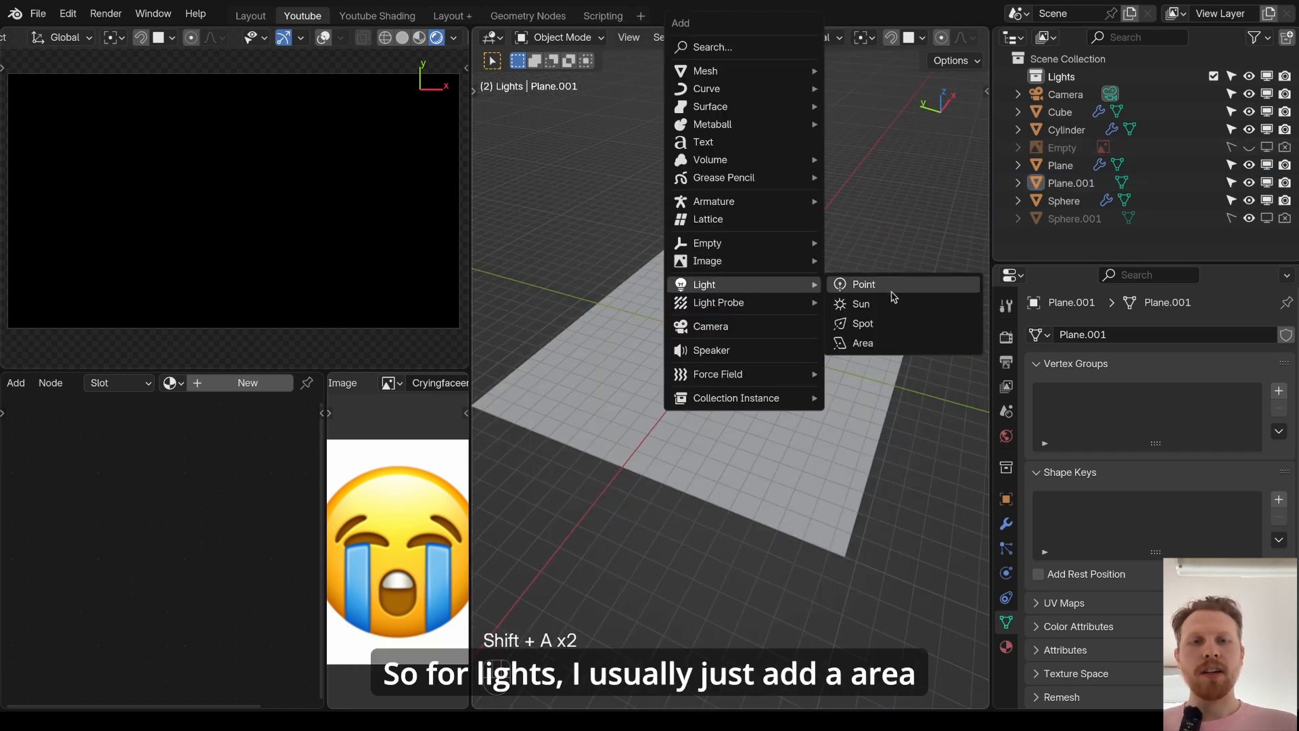
pyautogui.click(863, 343)
pyautogui.press('g')
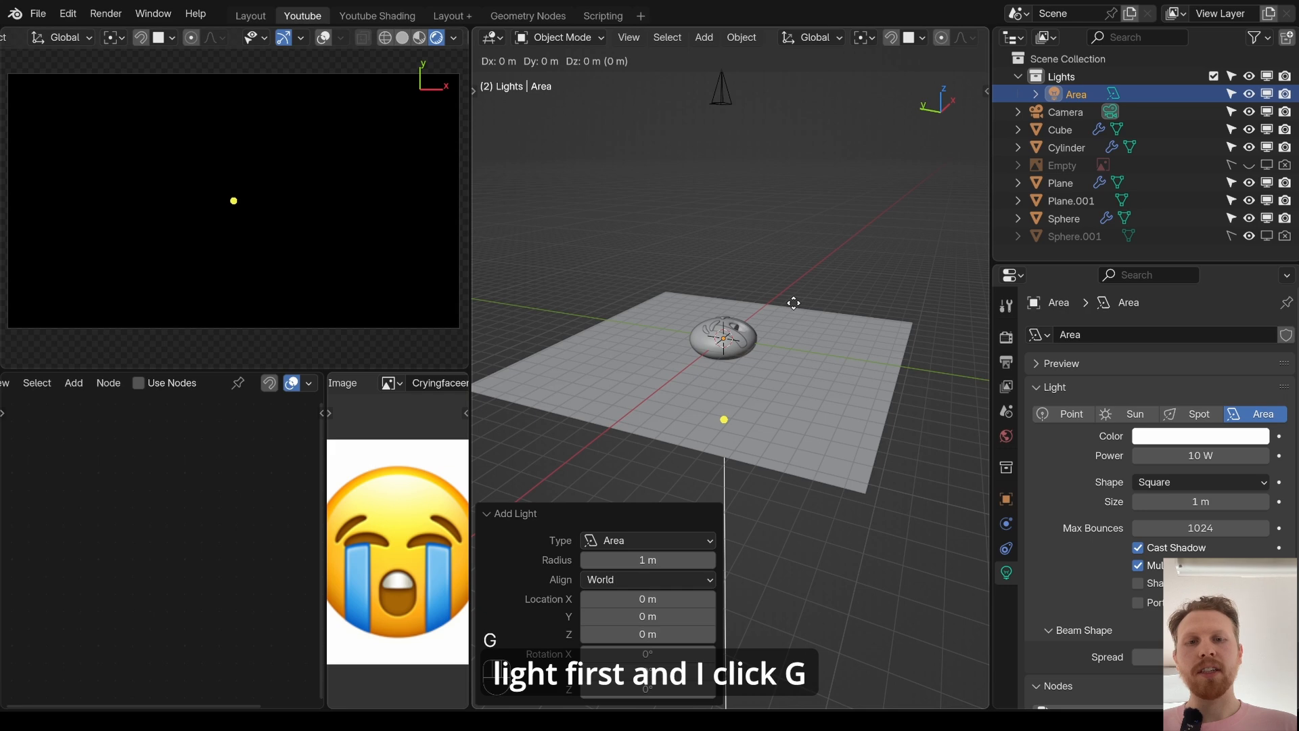
pyautogui.press('z')
pyautogui.click(753, 235)
pyautogui.moveTo(754, 234); pyautogui.dragTo(812, 115, button='middle')
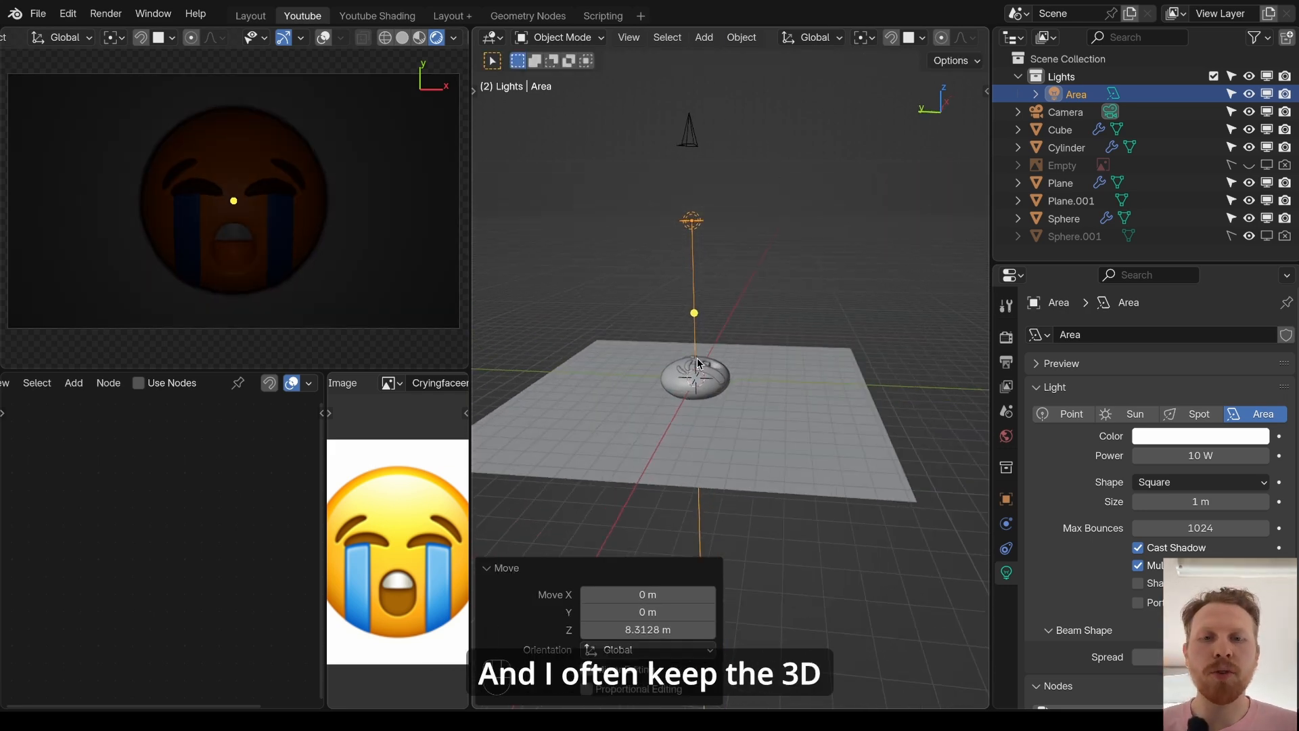
# - Set the transform pivot point to 3D Cursor and try a free rotation of the area light around it
pyautogui.click(864, 37)
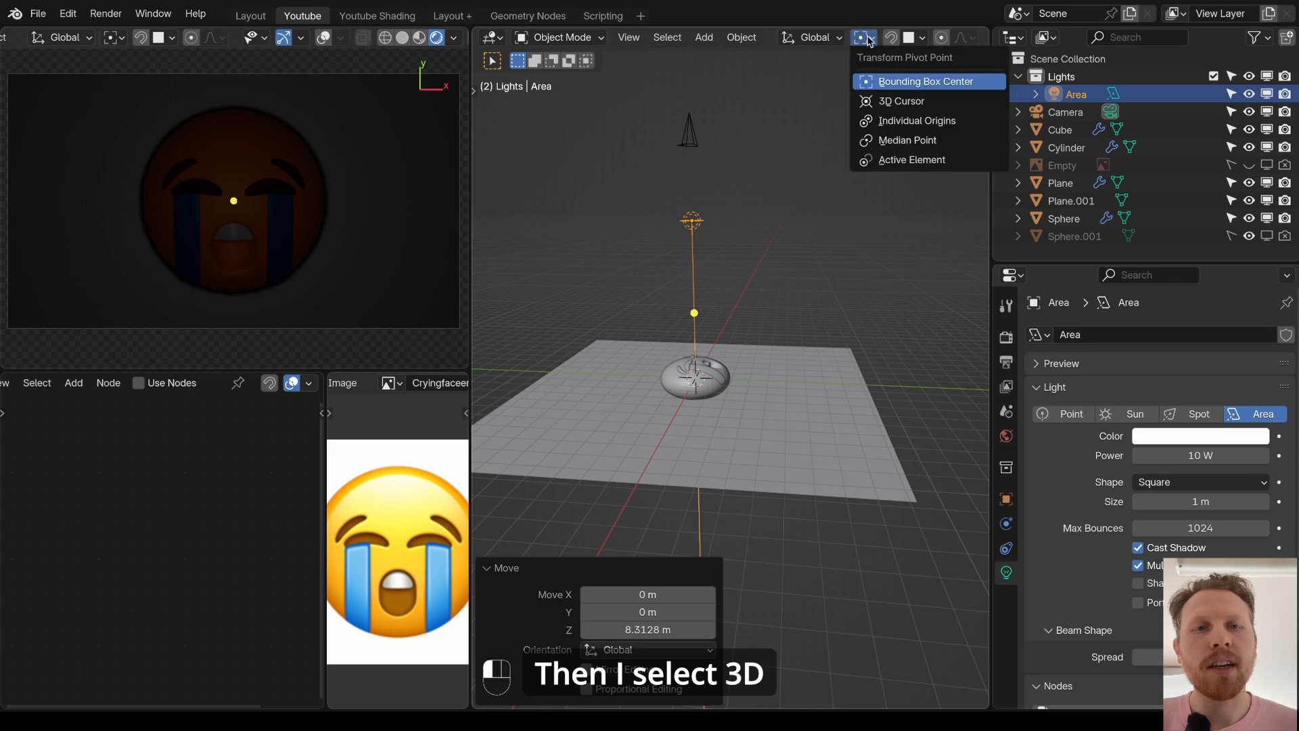
pyautogui.click(913, 102)
pyautogui.press('r')
pyautogui.press('r')
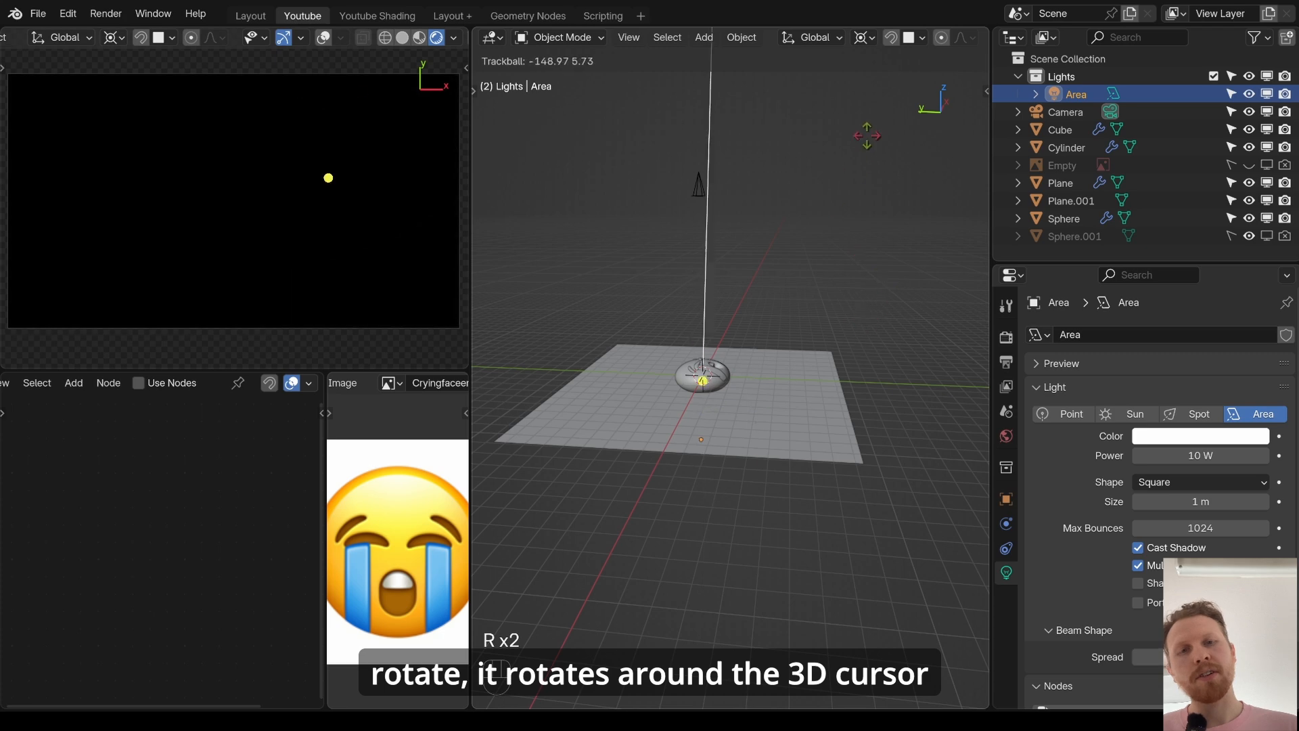
pyautogui.press('Escape')
# - Try rotating the light with the pivot at Bounding Box Center, and set the pivot point back to 3D Cursor
pyautogui.click(863, 37)
pyautogui.click(914, 84)
pyautogui.press('r')
pyautogui.press('r')
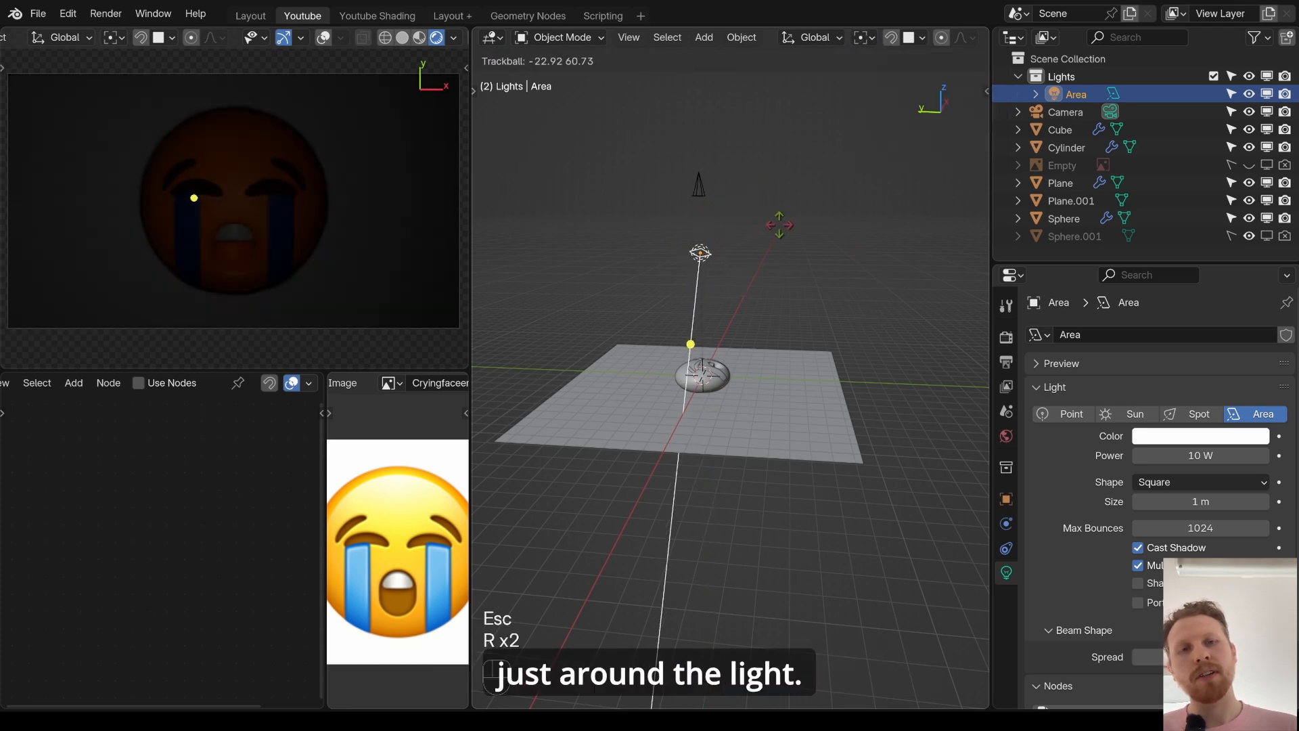
pyautogui.press('Escape')
pyautogui.click(864, 37)
pyautogui.click(914, 102)
# - Rotate the area light about -58° around the X axis so it shines on the emoji from above its head
pyautogui.scroll(3, 717, 230)
pyautogui.moveTo(717, 230); pyautogui.dragTo(793, 257, button='middle')
pyautogui.scroll(-1, 704, 227)
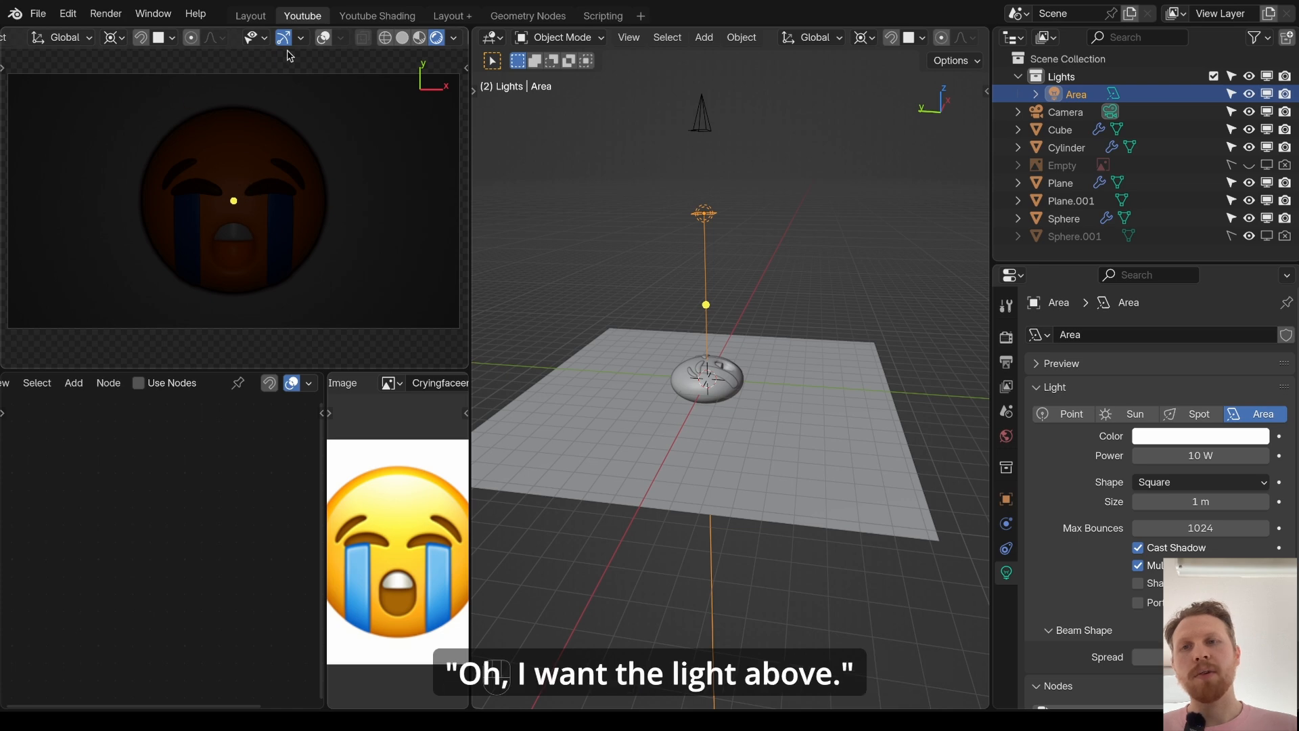
pyautogui.moveTo(803, 195); pyautogui.dragTo(805, 190, button='middle')
pyautogui.press('r')
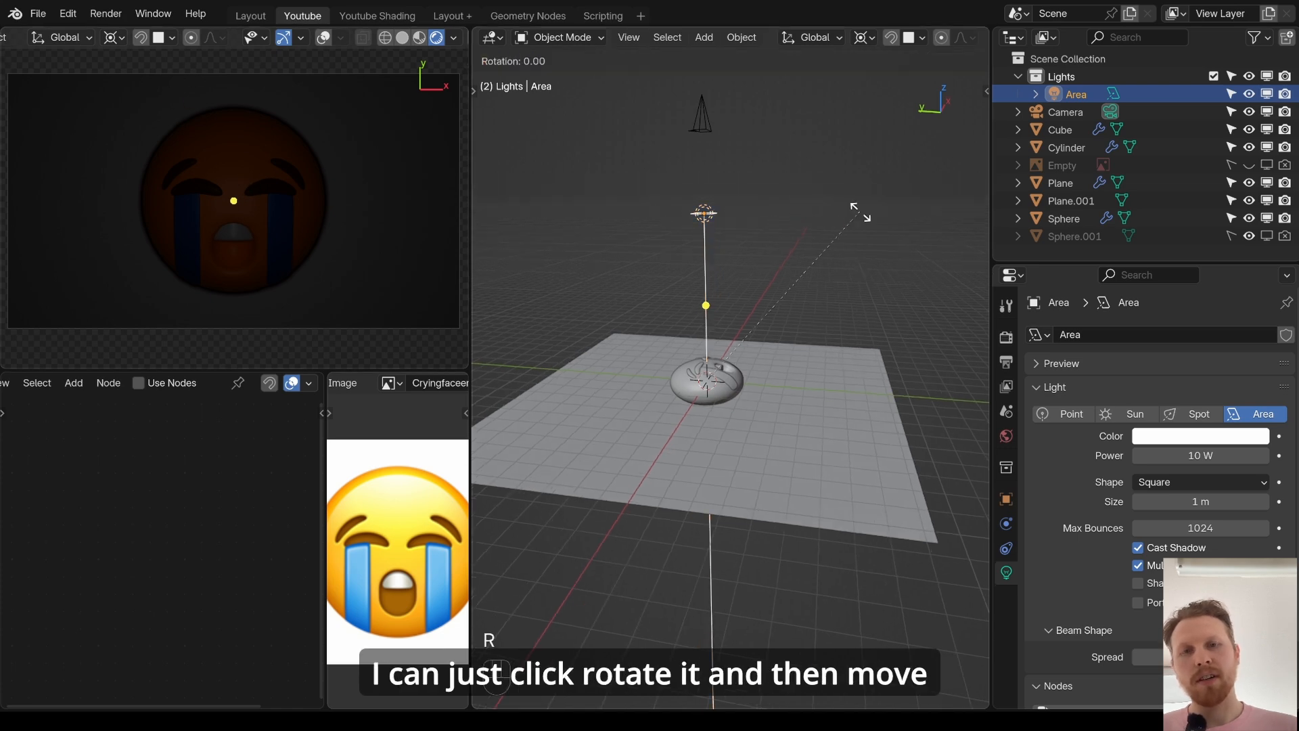
pyautogui.press('x')
pyautogui.click(546, 264)
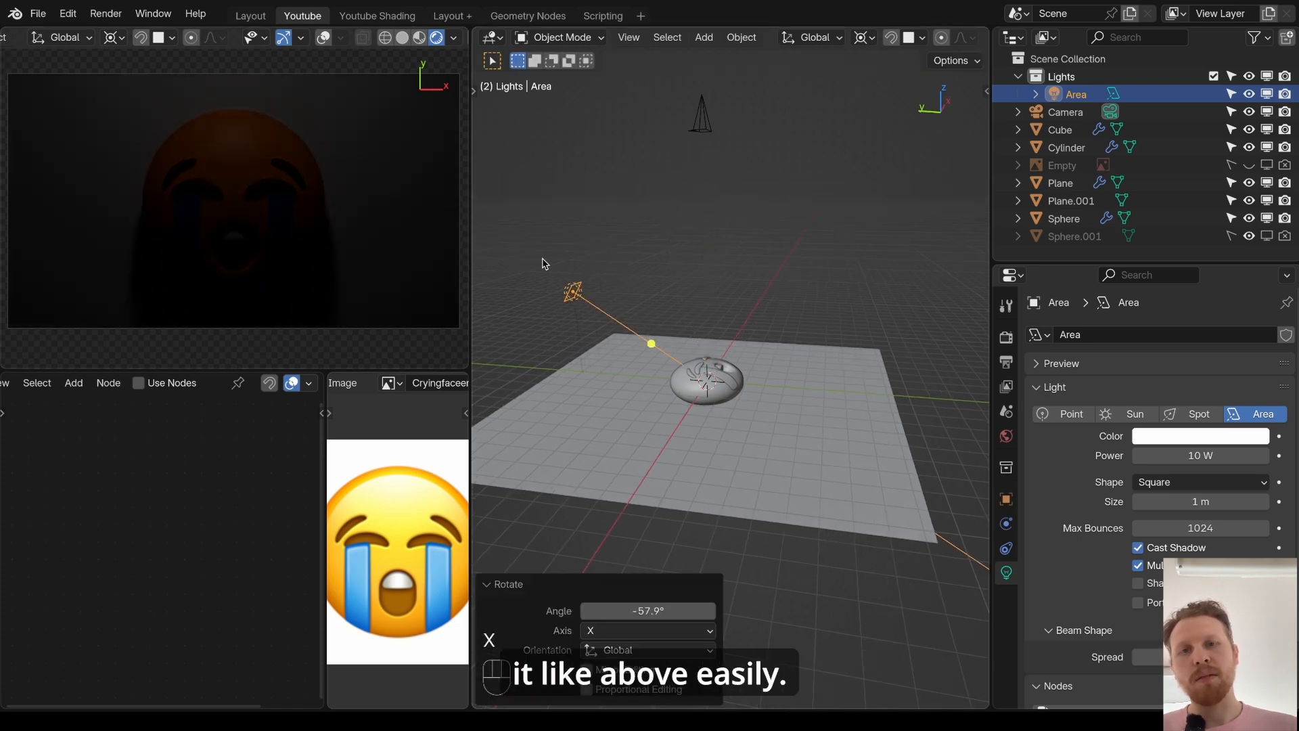
# - Increase the area light's power to about 1019 W and set its size to 3 m
pyautogui.moveTo(1150, 456); pyautogui.dragTo(1218, 455)
pyautogui.click(1216, 502)
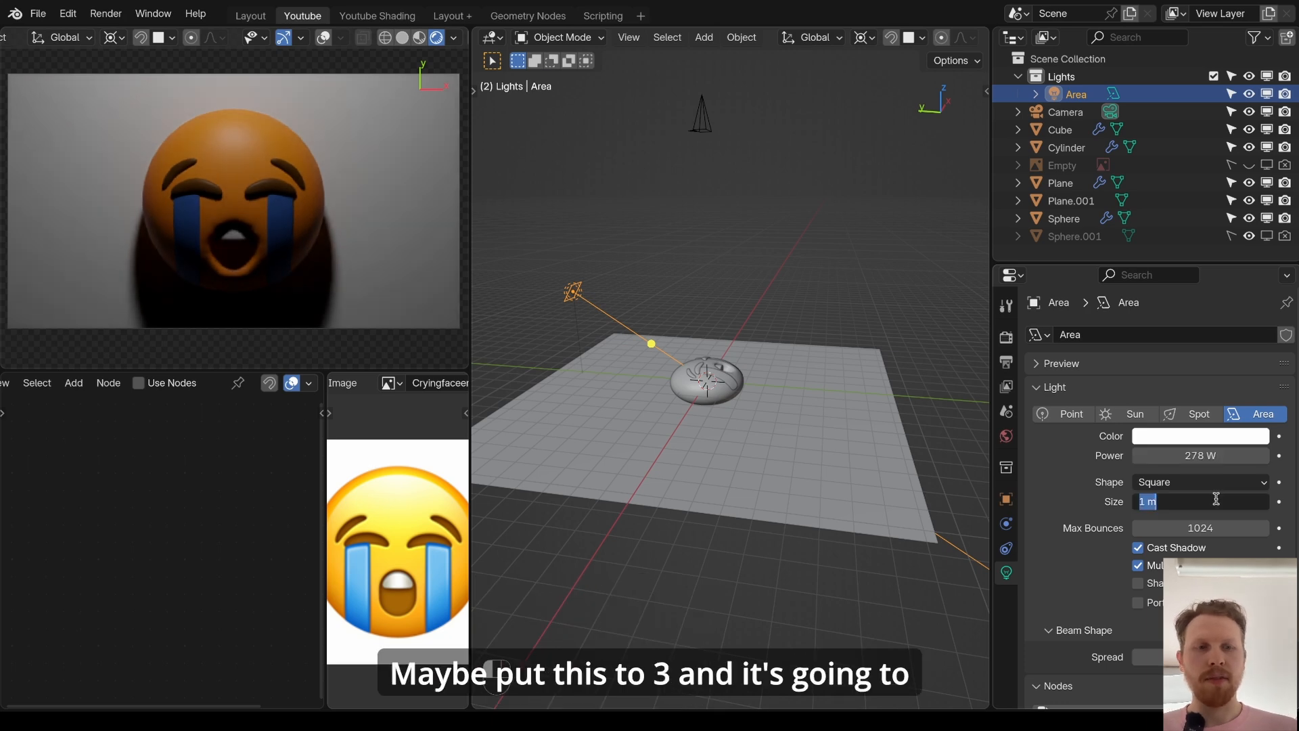
pyautogui.write('3')
pyautogui.press('Return')
# - Rotate the area light about 22° around the X axis
pyautogui.press('r')
pyautogui.press('x')
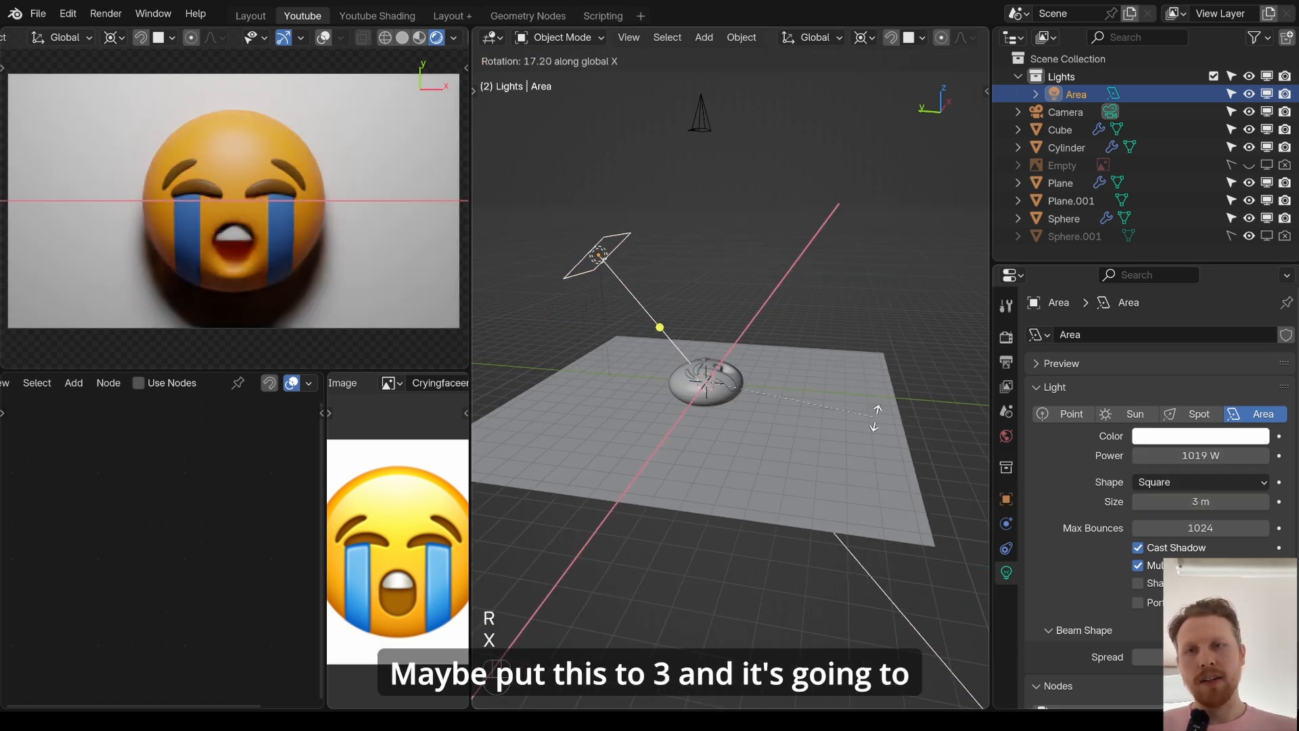
pyautogui.click(286, 238)
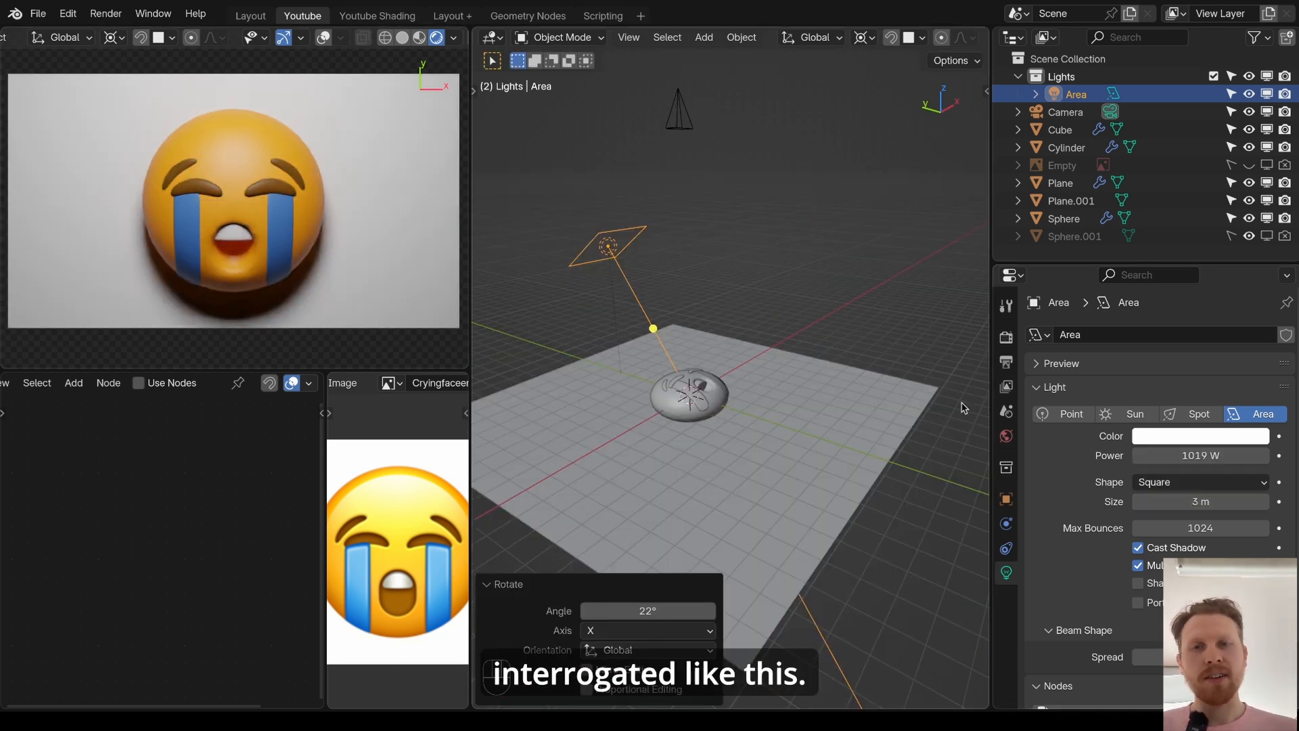
# - Set the area light's size to 10 m and its power to 2500 W
pyautogui.click(1198, 501)
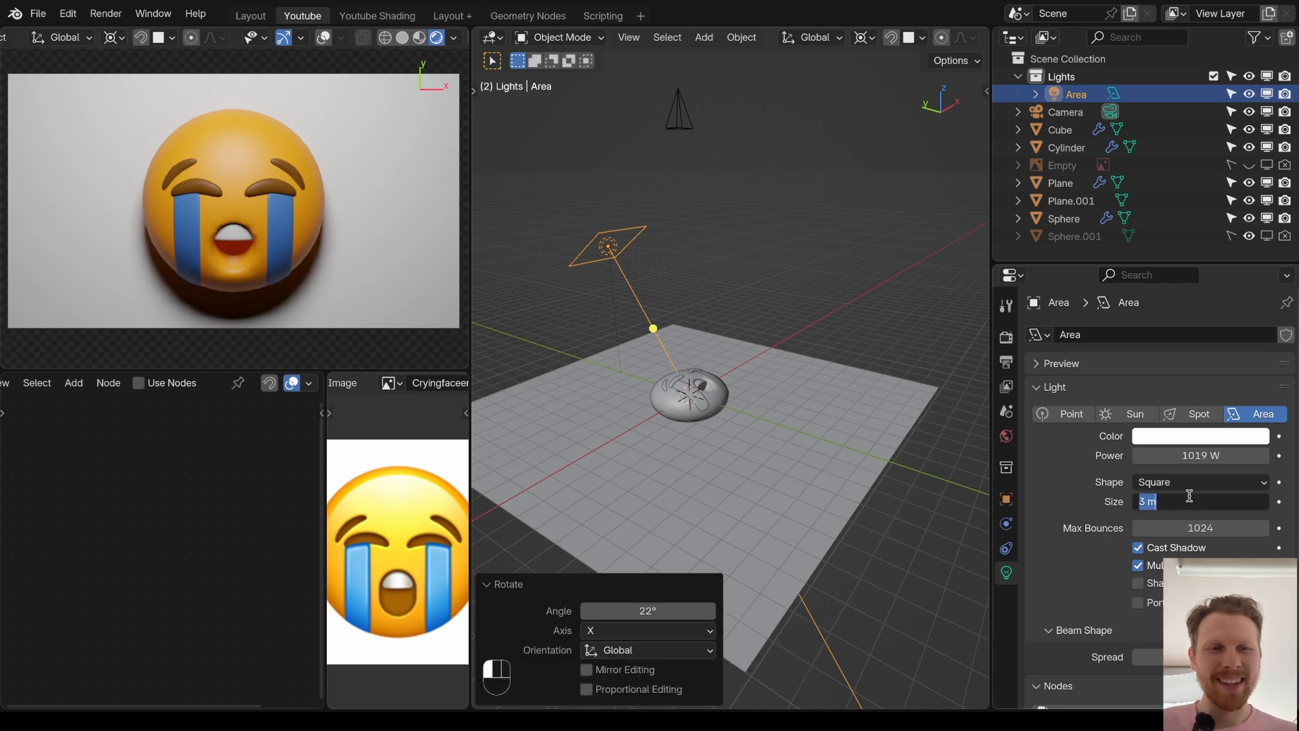
pyautogui.write('10')
pyautogui.press('Return')
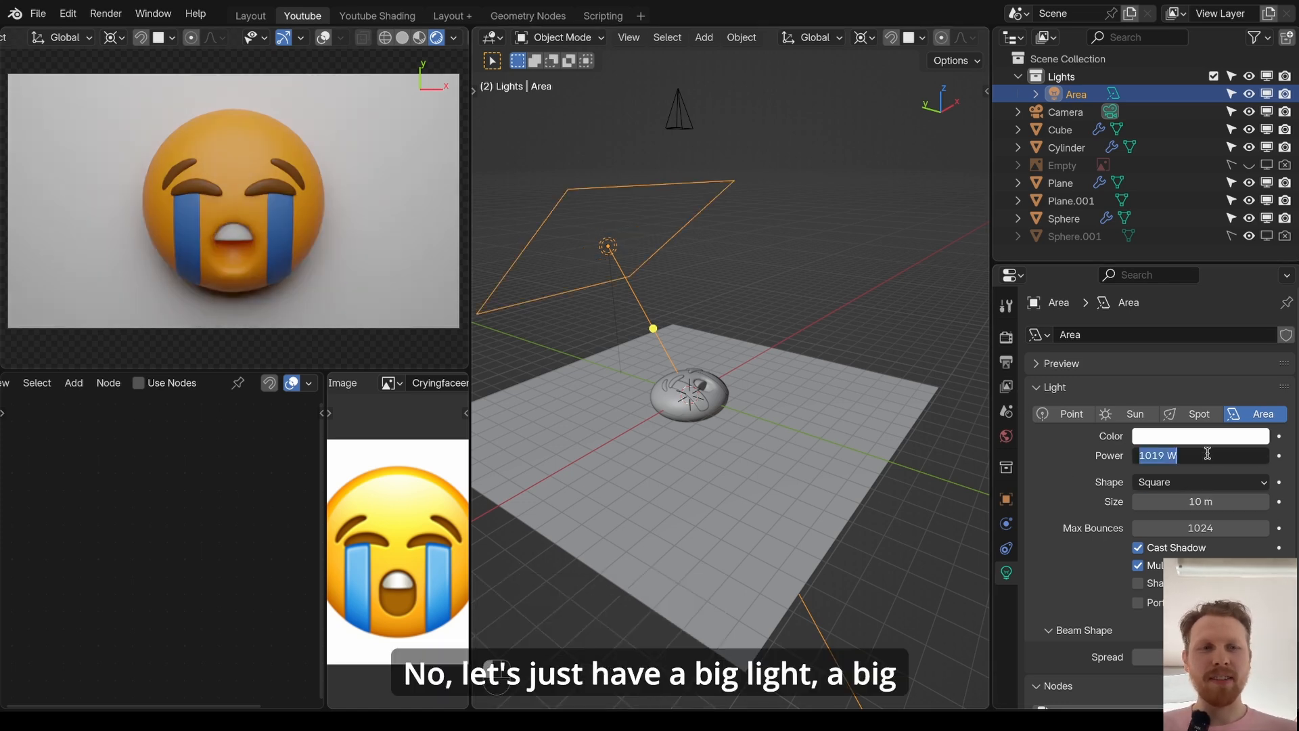
pyautogui.press('Return')
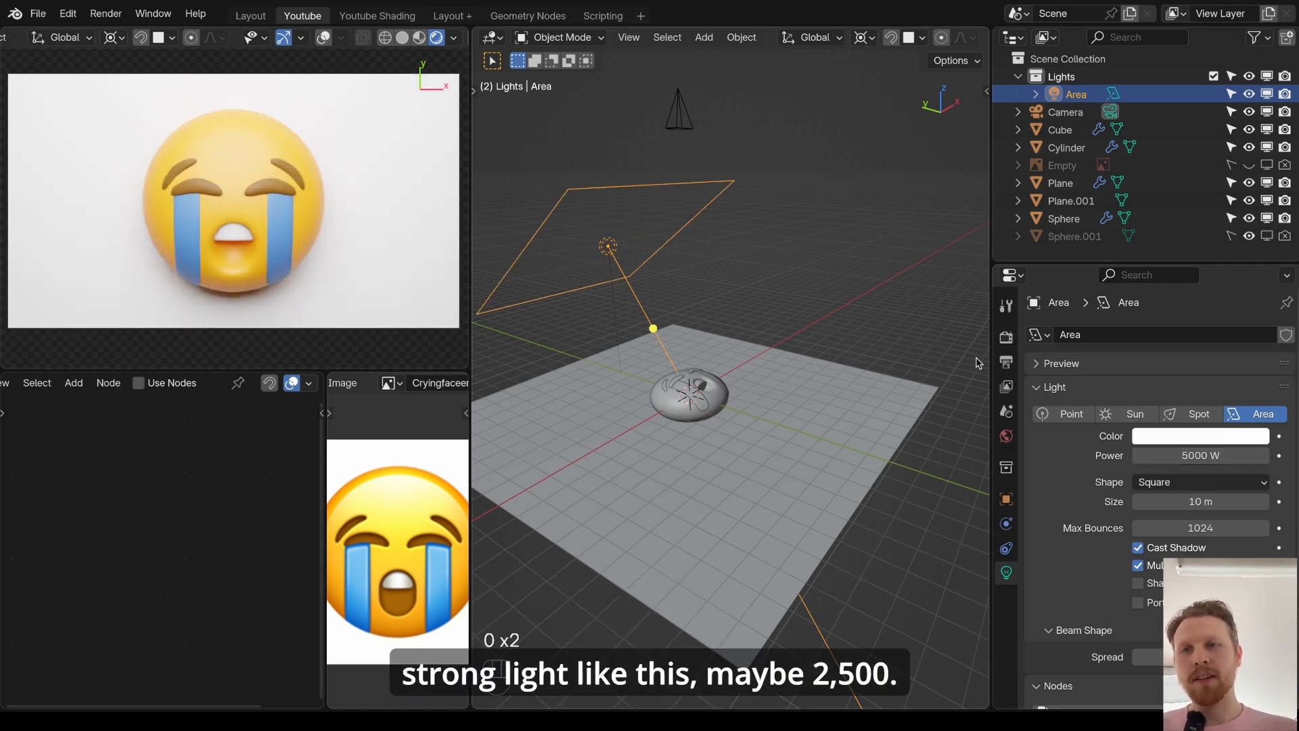
pyautogui.press('Return')
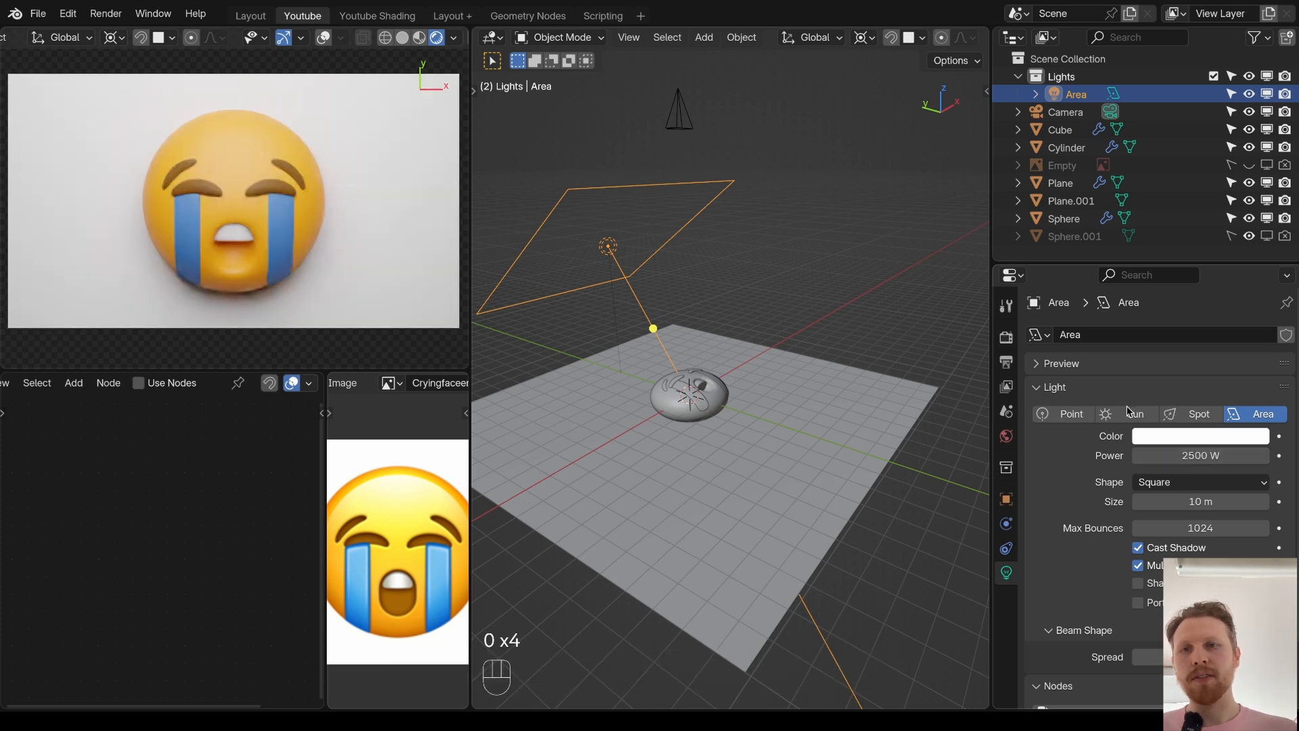
# - Delete the large background plane beneath the emoji
pyautogui.scroll(-3, 803, 406)
pyautogui.click(809, 392)
pyautogui.press('z')
pyautogui.press('Escape')
pyautogui.press('x')
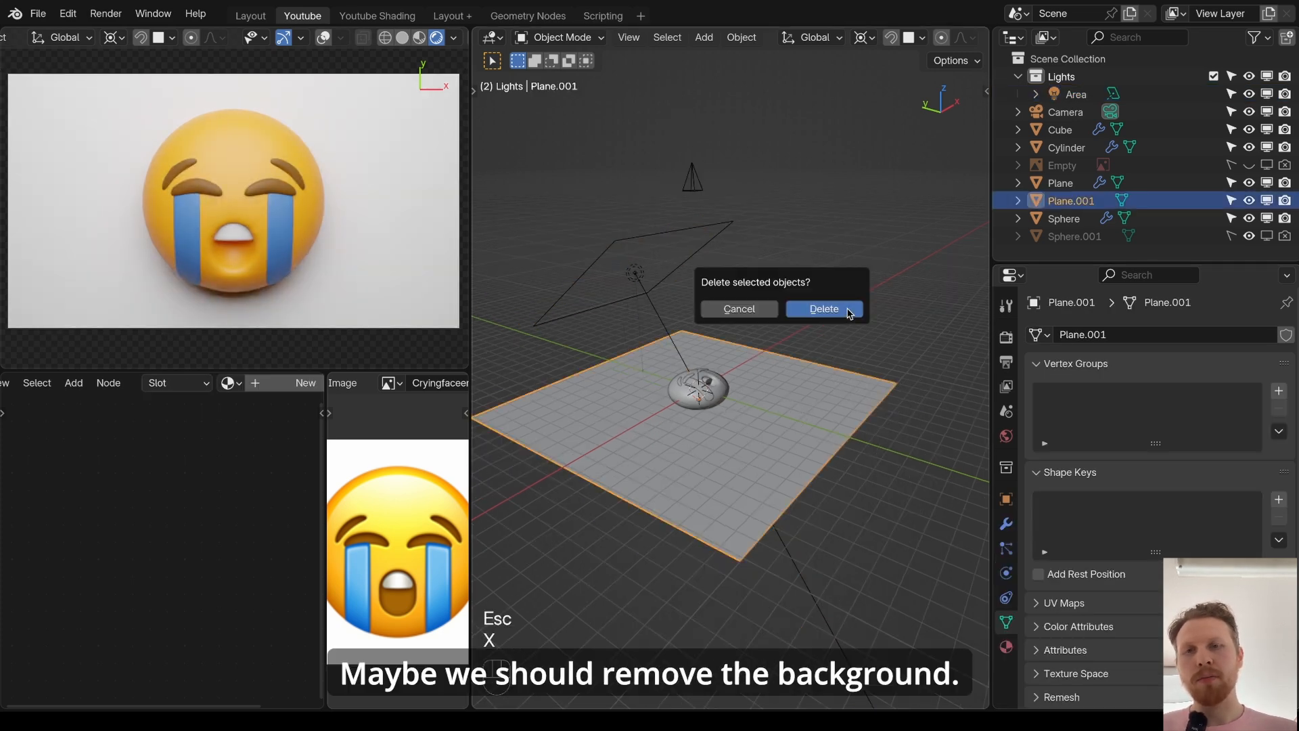
pyautogui.click(850, 313)
# - Adjust the area light's tilt around the X axis by about -17.6° and back by about 6.3°
pyautogui.click(662, 321)
pyautogui.moveTo(756, 289); pyautogui.dragTo(865, 279, button='middle')
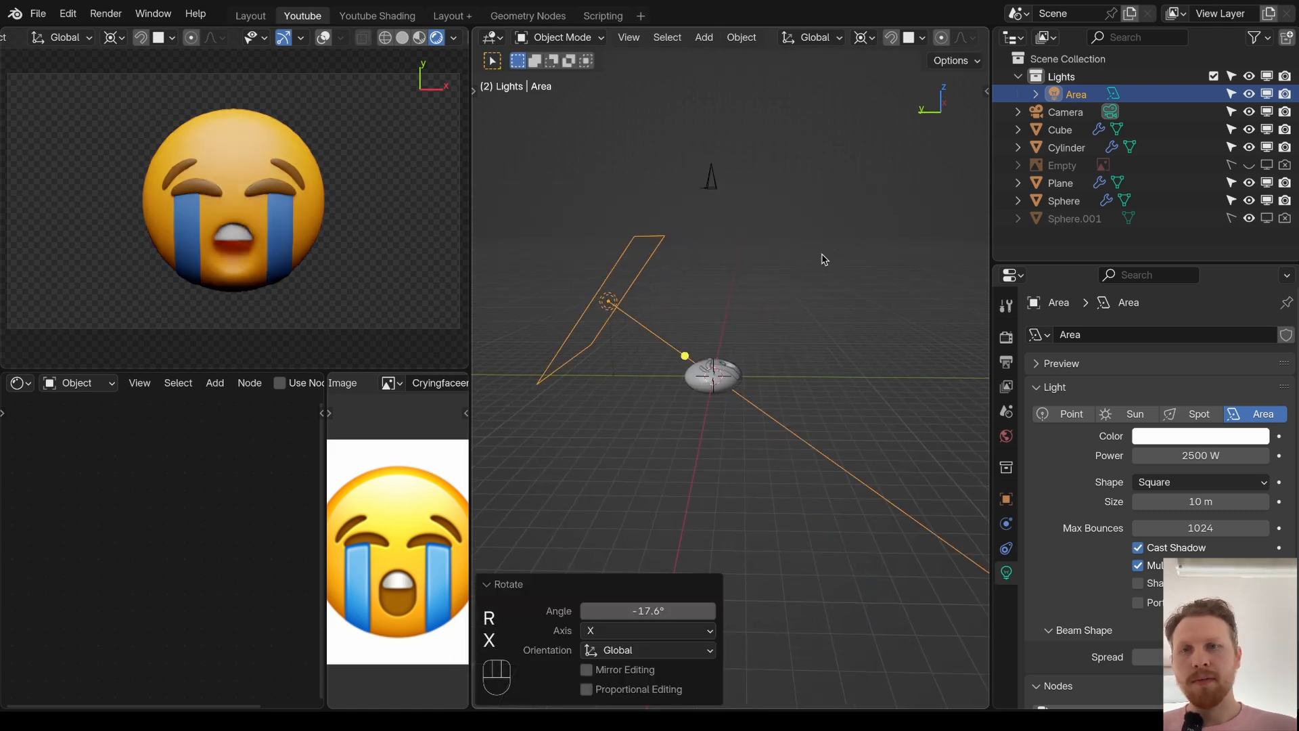
pyautogui.press('r')
pyautogui.press('x')
pyautogui.click(836, 271)
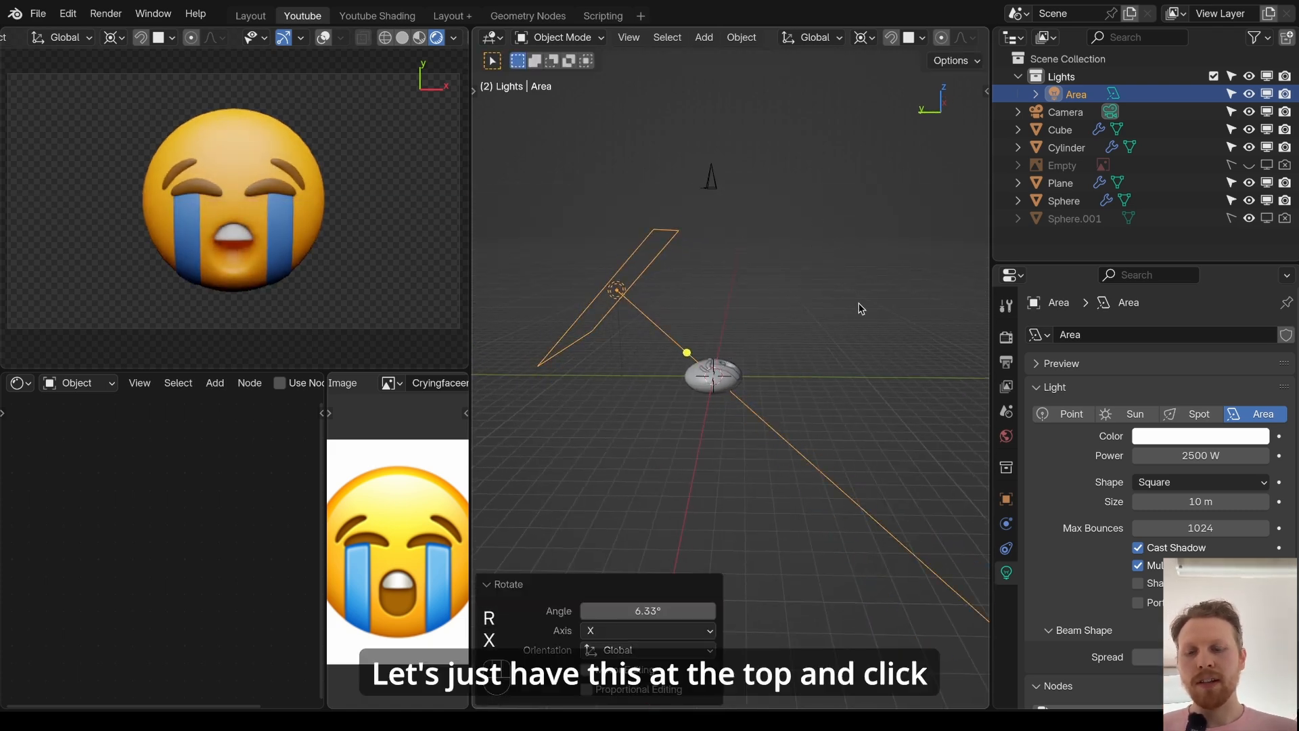
# - Duplicate the area light in place and rotate the copy about -49.5° around the X axis
pyautogui.hotkey('shift', 'd')
pyautogui.press('Escape')
pyautogui.press('r')
pyautogui.press('x')
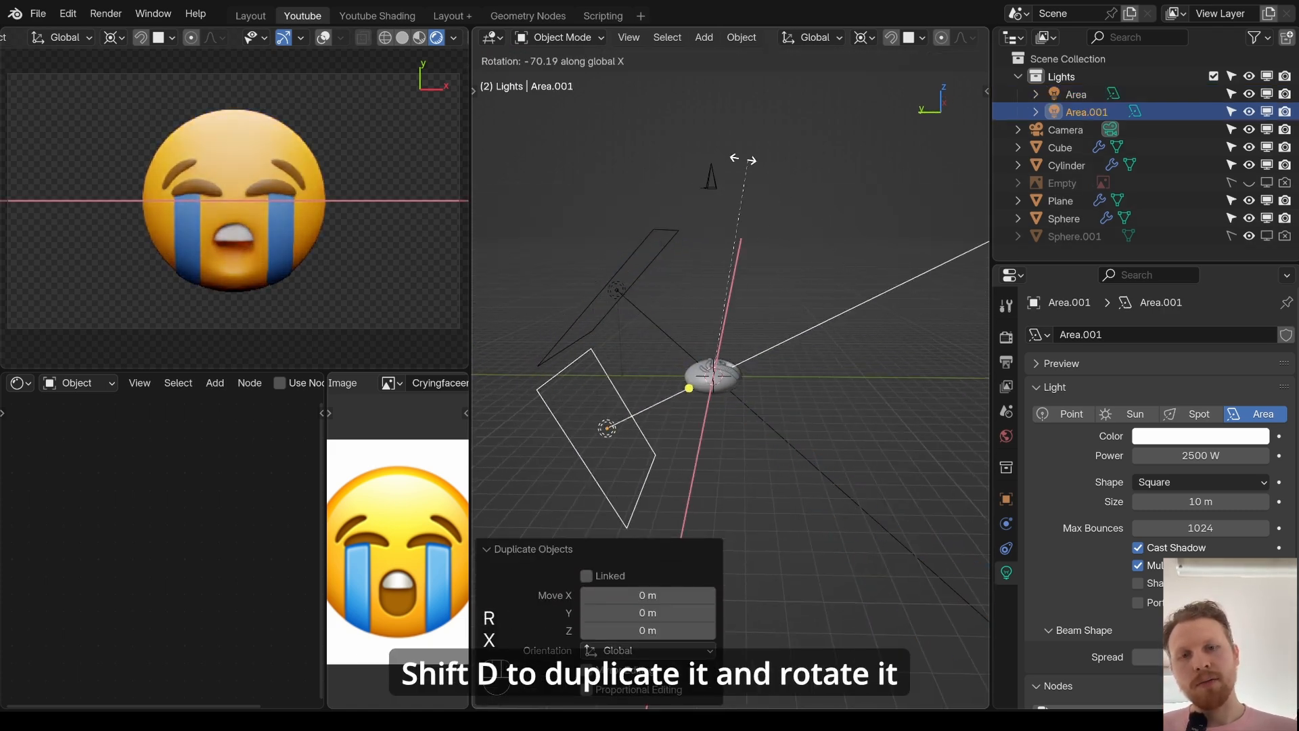
pyautogui.click(498, 457)
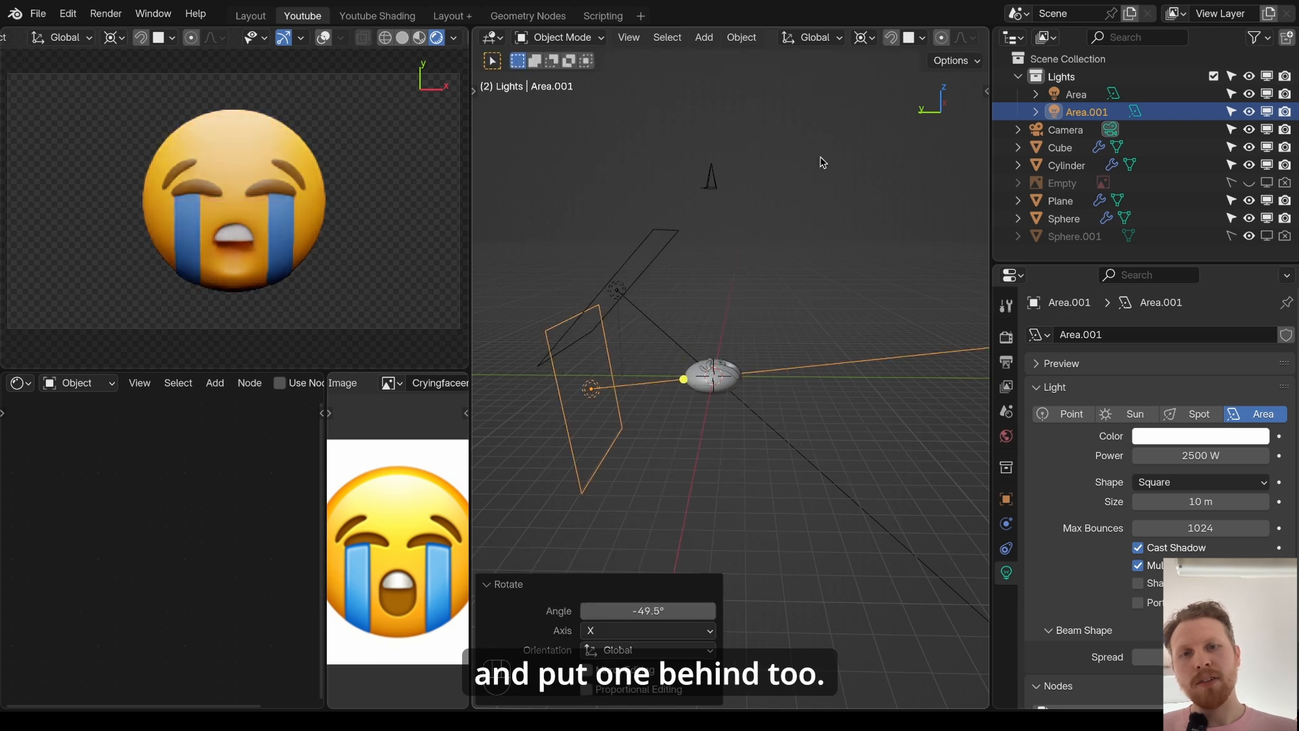
# - Rotate the duplicated light a further -46.7° and -38.4° around X to place it behind the emoji as a rim light
pyautogui.press('r')
pyautogui.press('x')
pyautogui.click(822, 198)
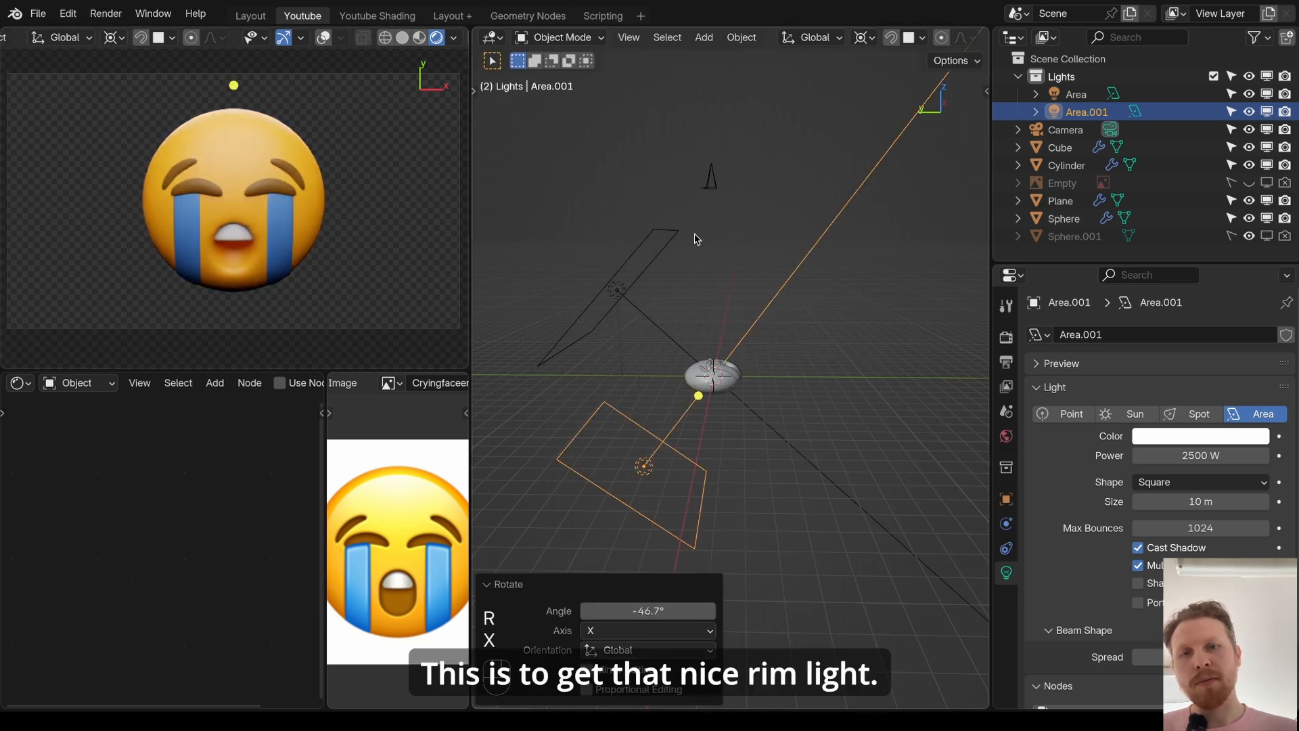
pyautogui.press('r')
pyautogui.press('x')
pyautogui.click(883, 312)
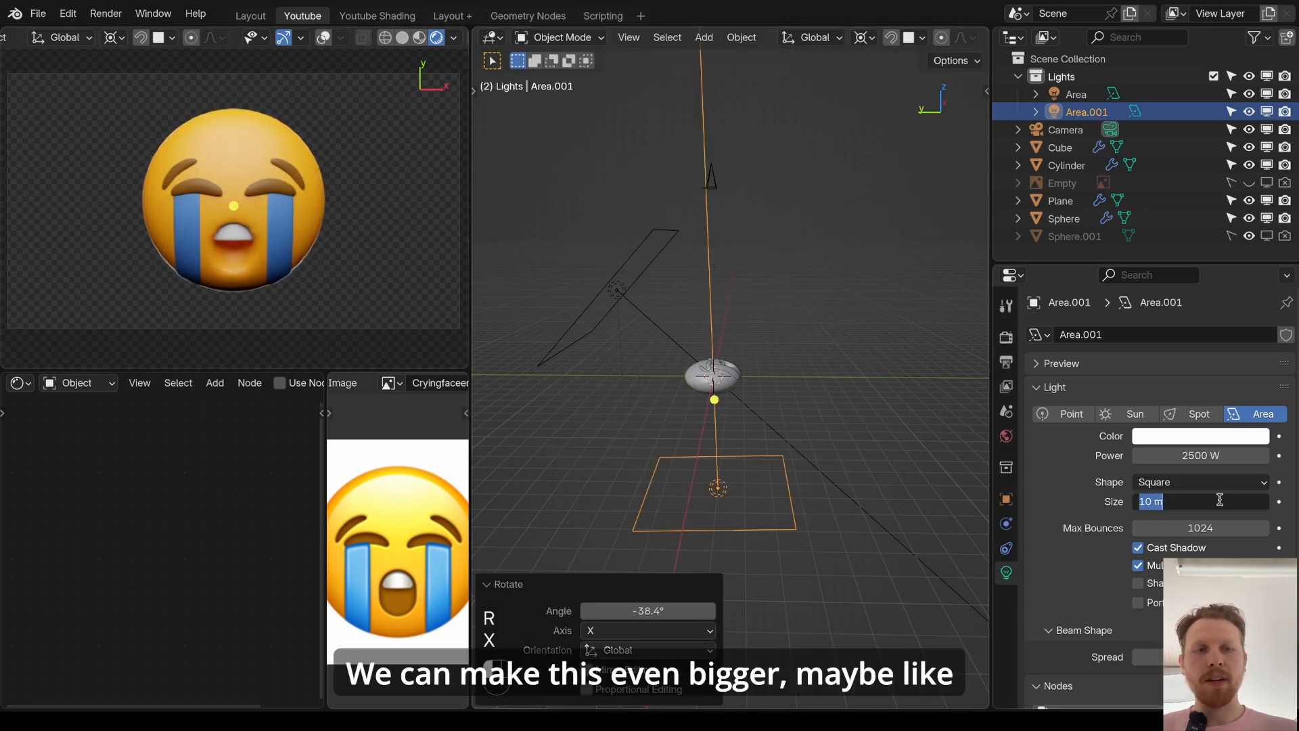
# - Set the rim light's size to 30 m and double its power to 5000 W
pyautogui.write('30')
pyautogui.press('Return')
pyautogui.doubleClick(1215, 458)
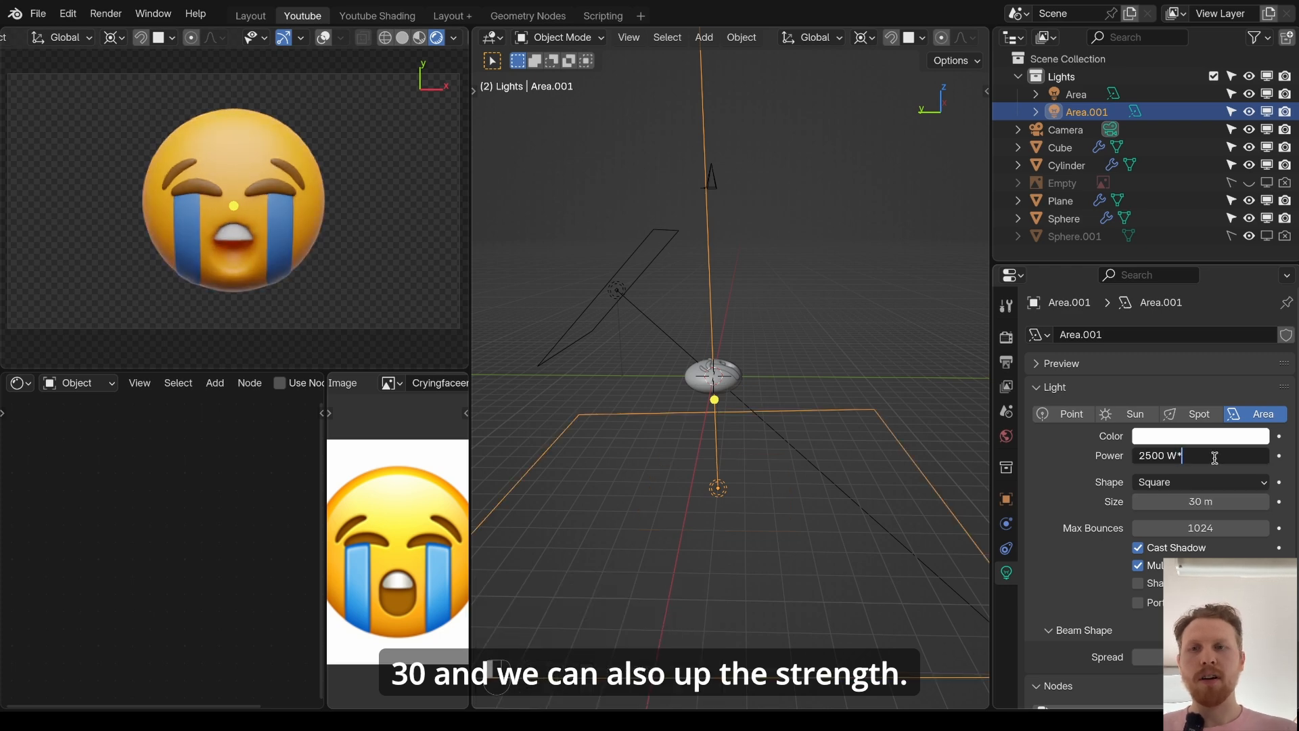
pyautogui.write('*2')
pyautogui.press('Return')
# - Rotate the rim light about -13.5° around the X axis
pyautogui.press('r')
pyautogui.press('x')
pyautogui.click(537, 281)
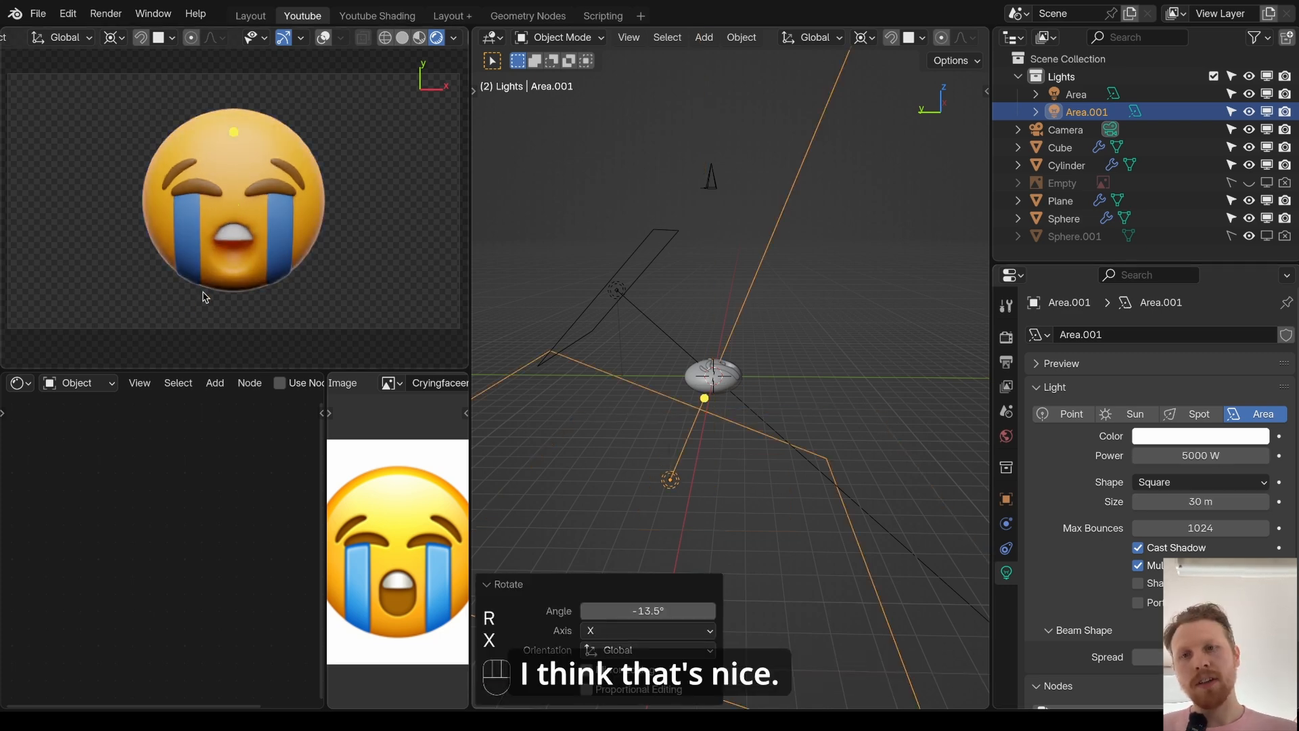
# - Add a plane to use as a reflector and raise it about 4.2 m along Z above the emoji
pyautogui.hotkey('shift', 'a')
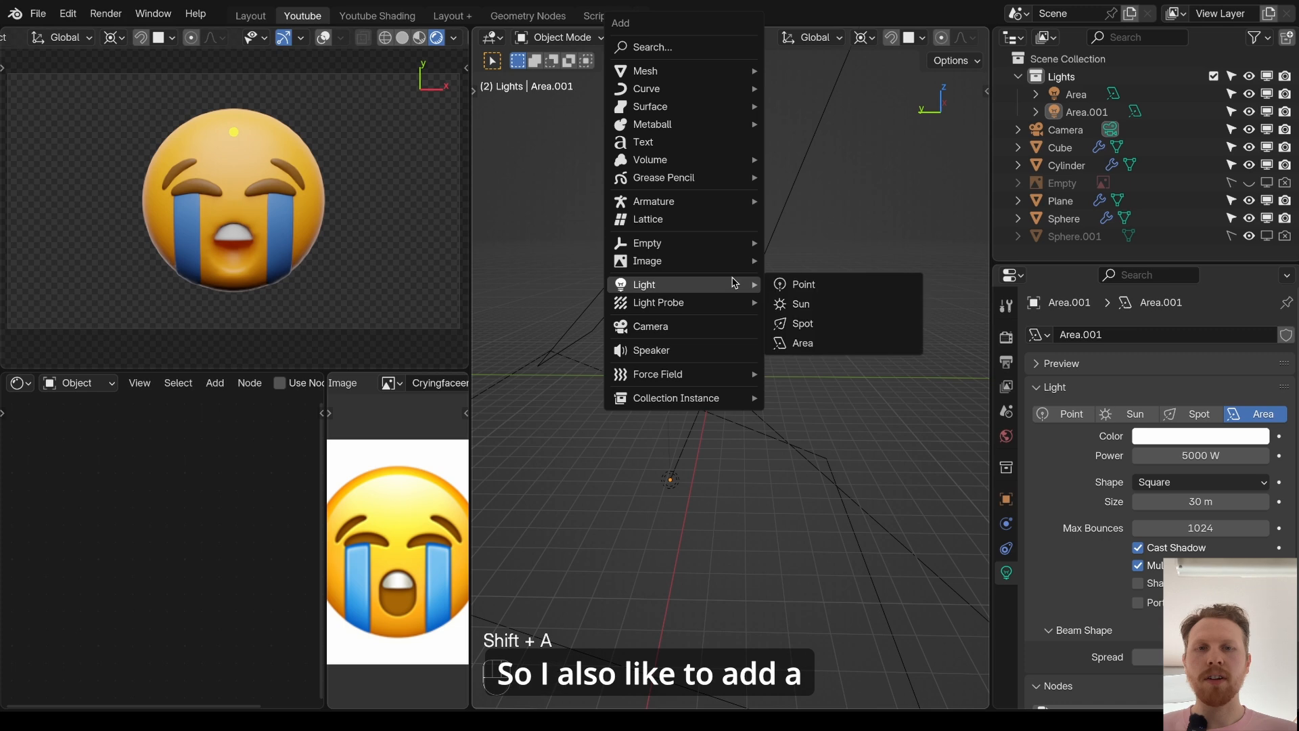
pyautogui.moveTo(697, 73)
pyautogui.click(839, 72)
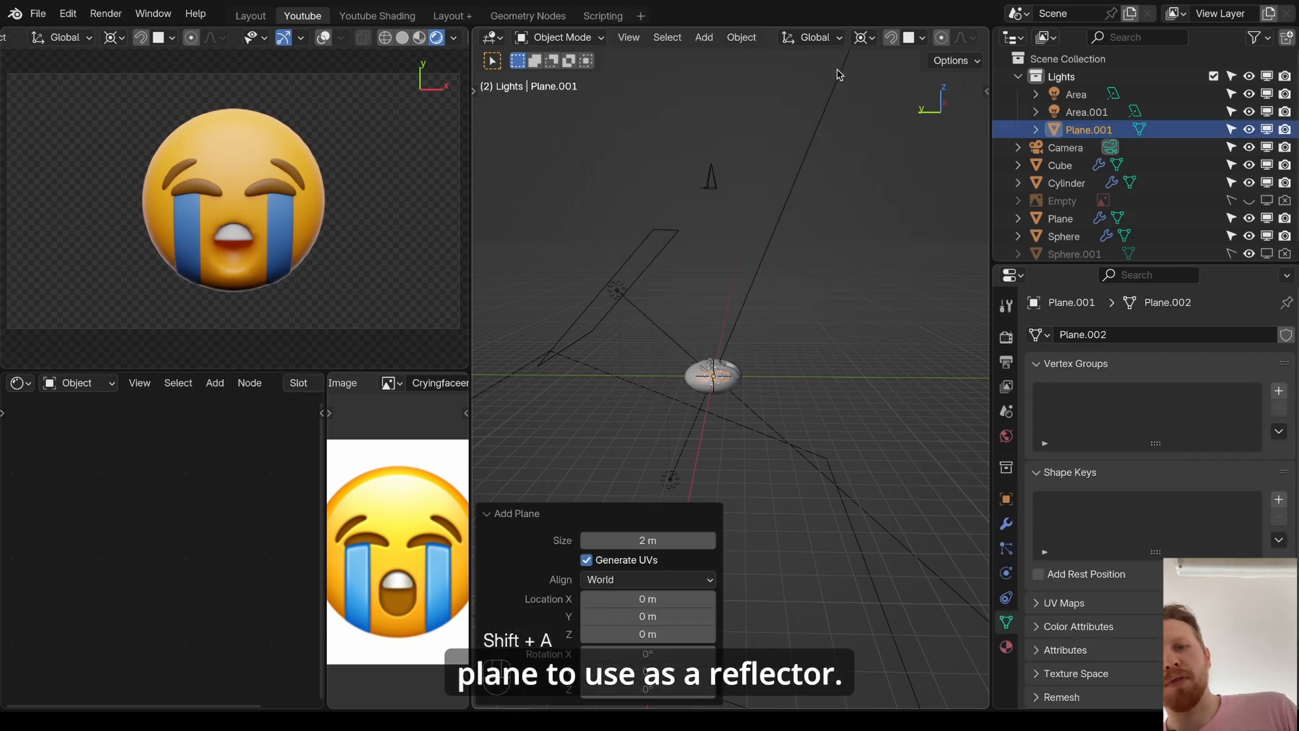
pyautogui.press('g')
pyautogui.press('z')
pyautogui.click(772, 270)
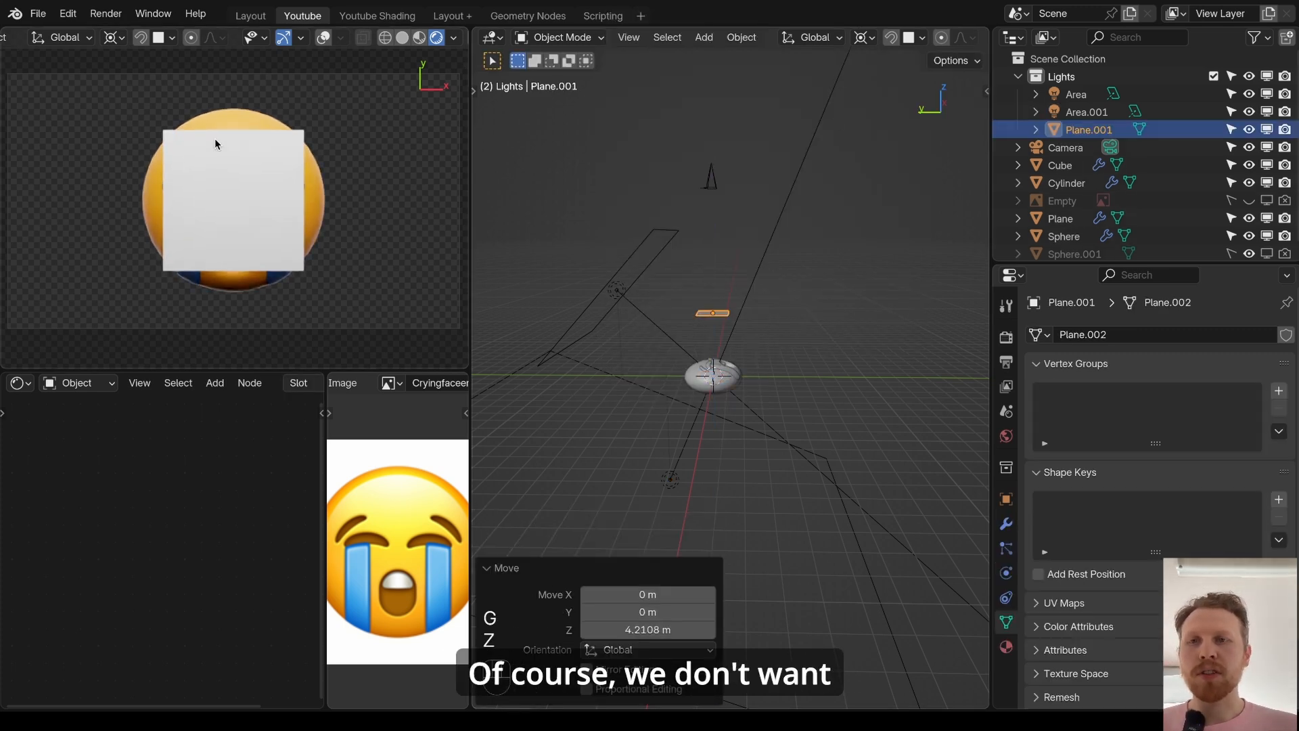
# - Make the reflector plane invisible to the camera by turning off Camera in its ray visibility
pyautogui.click(1012, 504)
pyautogui.scroll(-10, 1083, 596)
pyautogui.click(1083, 607)
pyautogui.scroll(-8, 1110, 582)
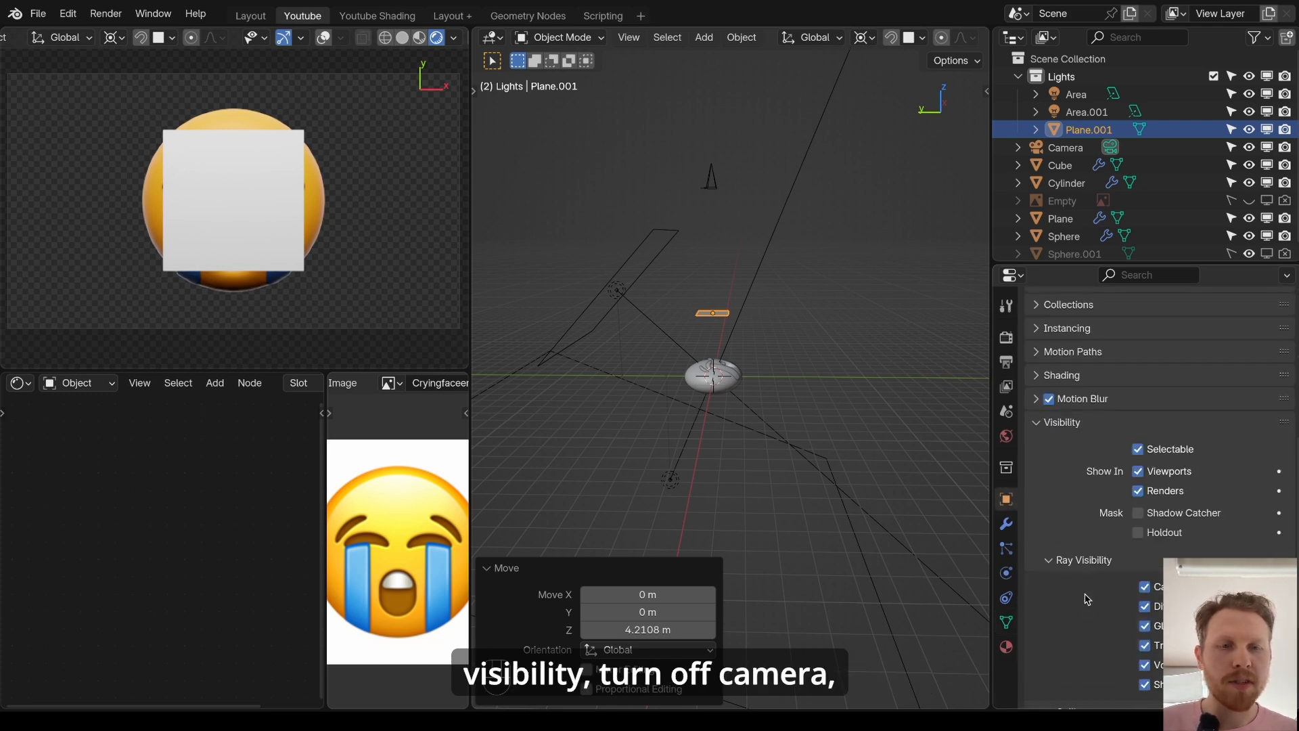
pyautogui.click(1145, 551)
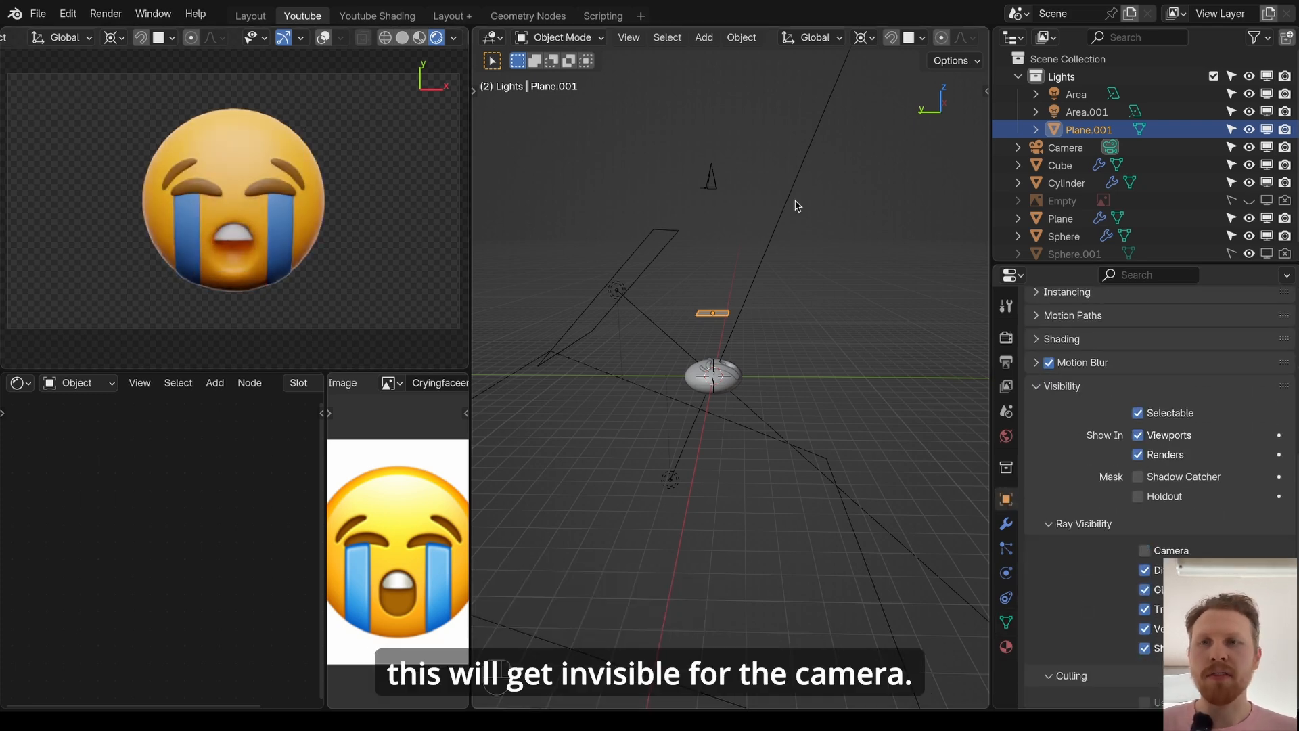
# - Scale up the reflector plane about its bounding box center and lower it about 2.1 m along Z
pyautogui.scroll(3, 764, 293)
pyautogui.press('s')
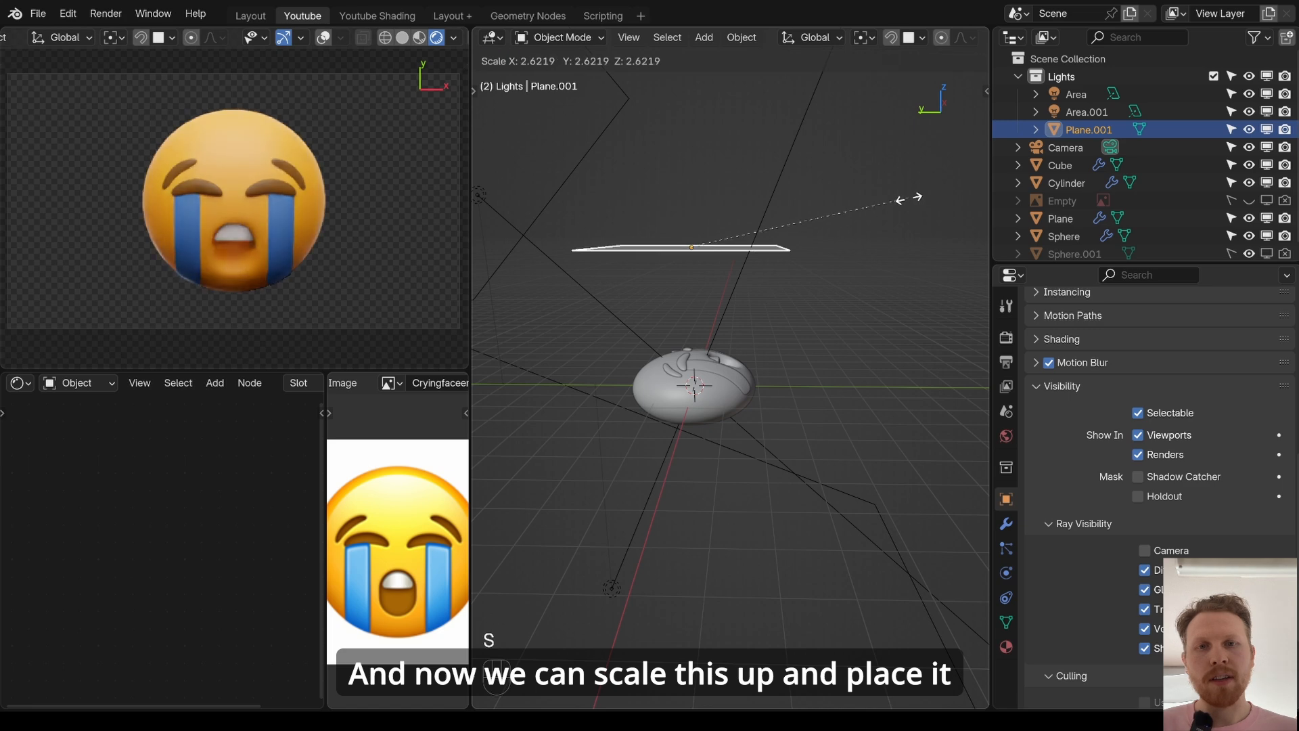
pyautogui.click(785, 210)
pyautogui.press('g')
pyautogui.press('z')
pyautogui.click(867, 285)
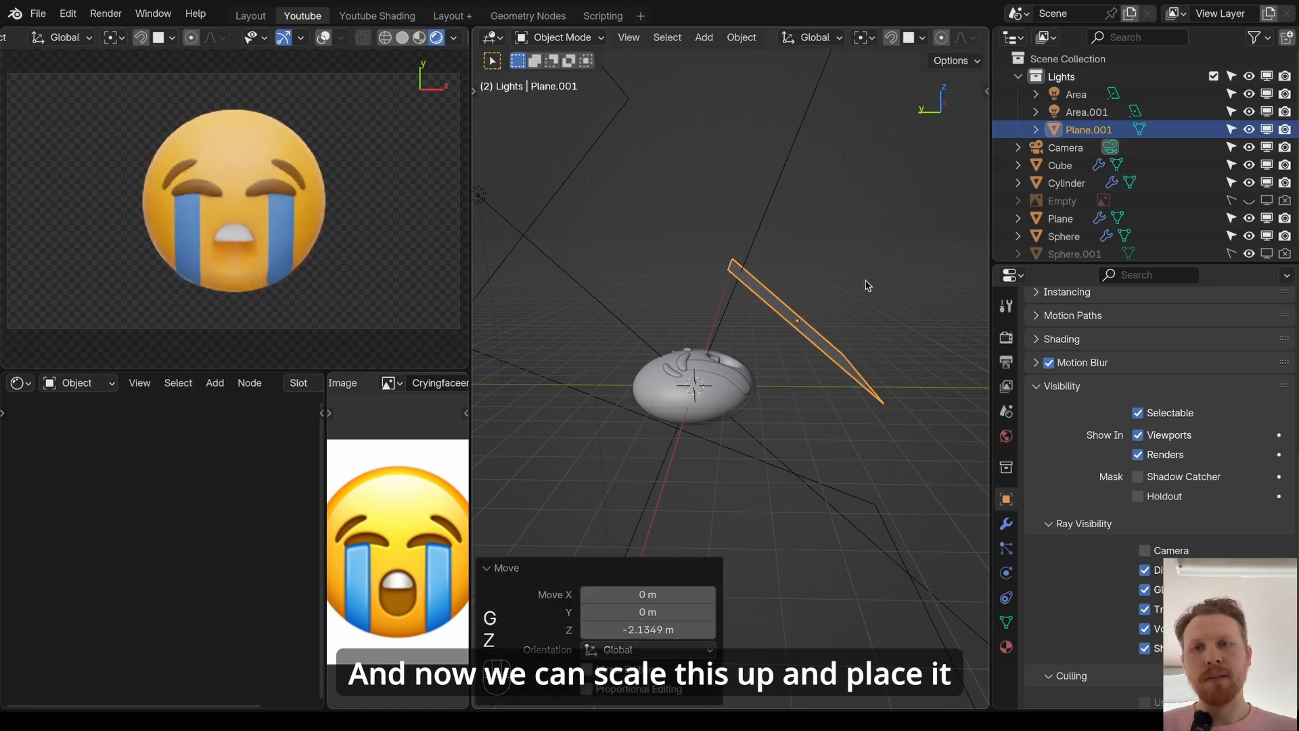
# - Rotate the reflector plane about 44.8° around X and move it roughly 3.6 m along negative Y, away from the emoji
pyautogui.press('r')
pyautogui.press('x')
pyautogui.click(827, 325)
pyautogui.press('g')
pyautogui.press('y')
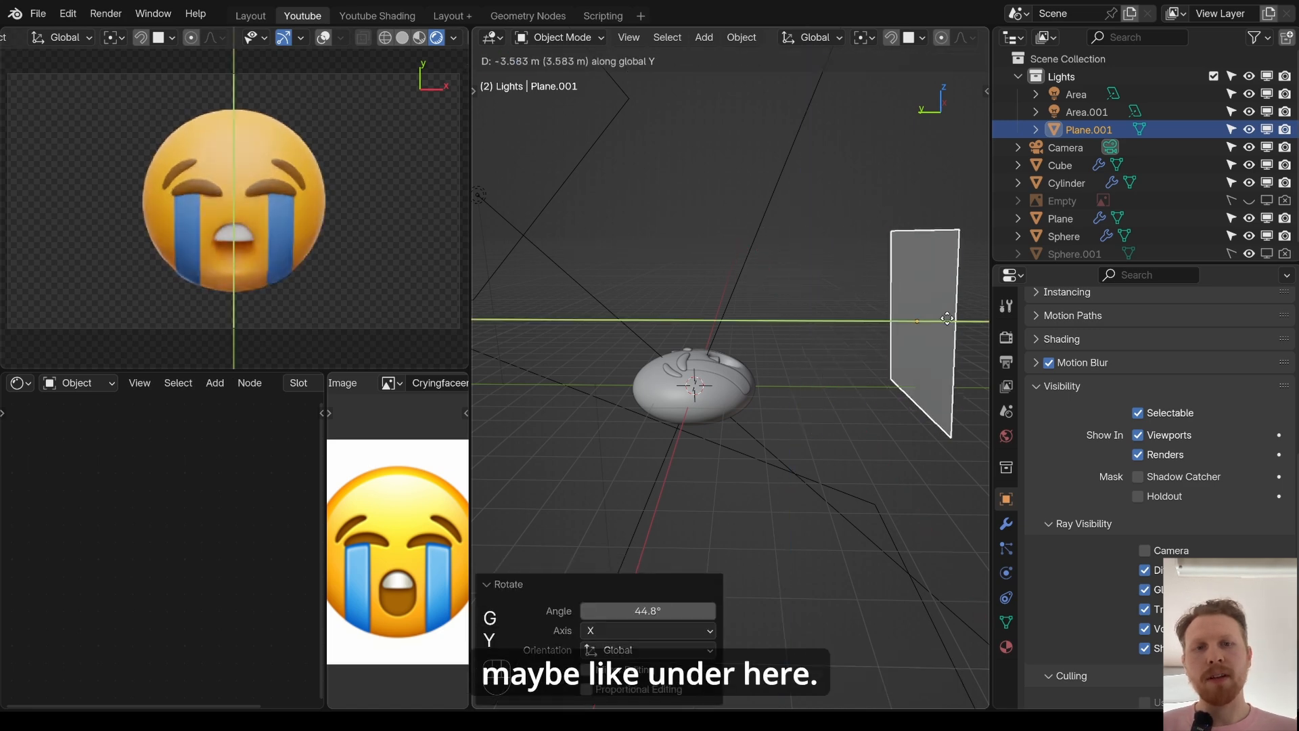
pyautogui.click(967, 310)
# - Tilt the reflector plane around X to face the emoji and raise it along Z as fill light
pyautogui.scroll(-3, 964, 298)
pyautogui.press('r')
pyautogui.press('x')
pyautogui.click(958, 265)
pyautogui.press('g')
pyautogui.press('z')
pyautogui.click(963, 186)
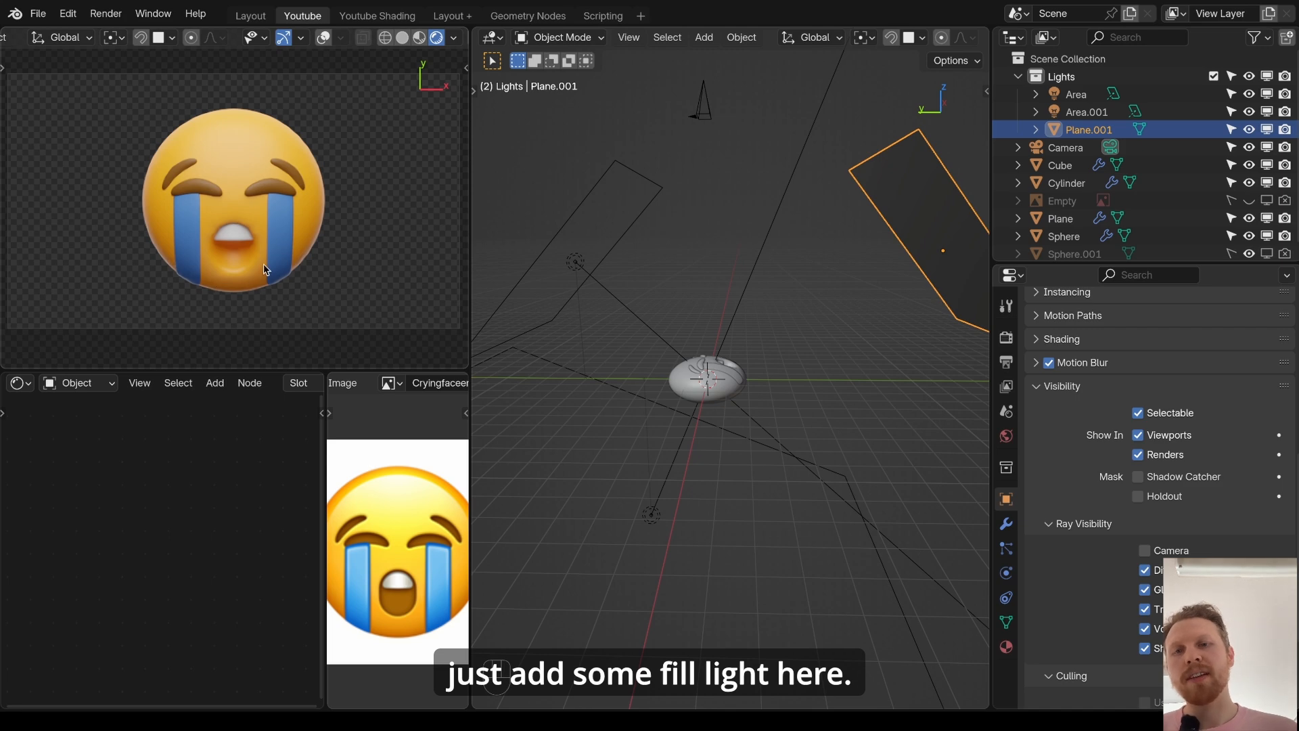
# - Duplicate the area light opposite the reflector plane, keeping the copy in place
pyautogui.click(582, 262)
pyautogui.hotkey('shift', 'd')
pyautogui.press('Escape')
pyautogui.press('r')
pyautogui.press('x')
pyautogui.press('Escape')
# - Set the transform pivot to the 3D Cursor and rotate the duplicated area light about 113° around X to the reflector's side
pyautogui.click(866, 38)
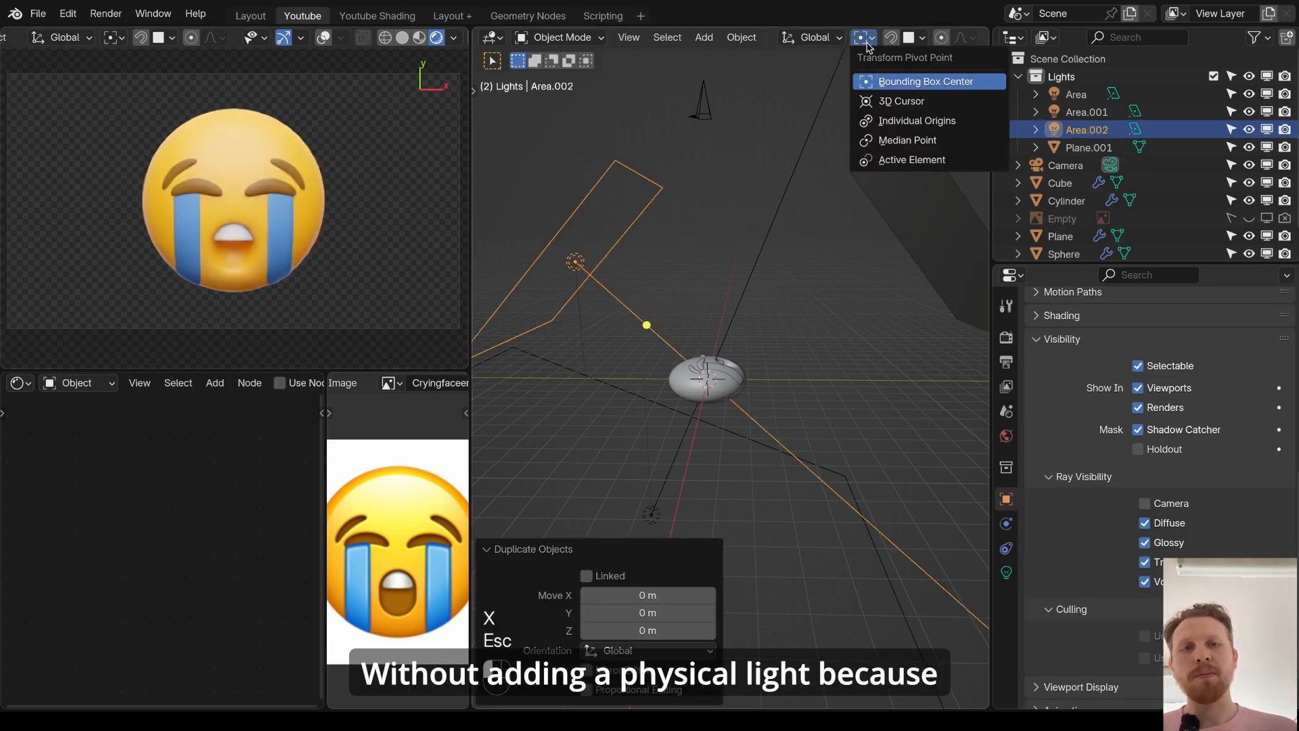
pyautogui.click(887, 116)
pyautogui.click(869, 41)
pyautogui.click(887, 101)
pyautogui.press('r')
pyautogui.press('x')
pyautogui.click(884, 369)
# - Delete the duplicated area light
pyautogui.press('x')
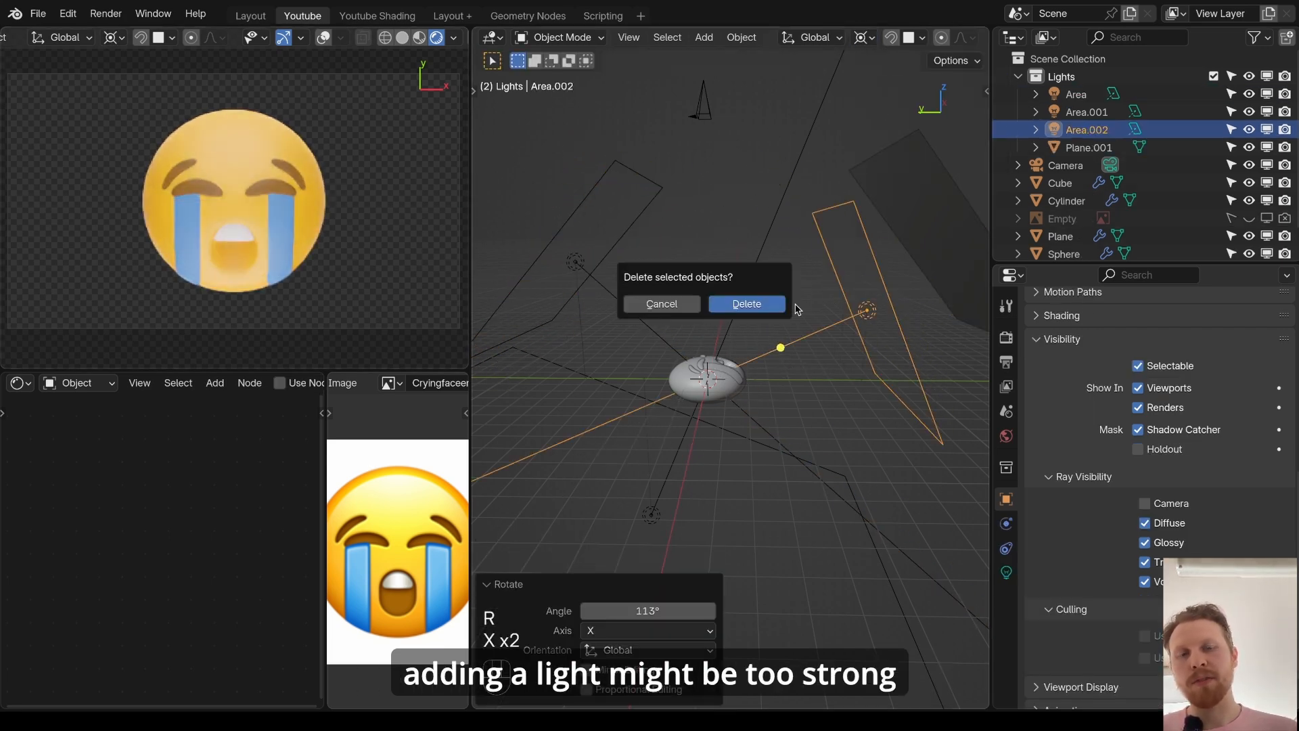
pyautogui.click(878, 310)
pyautogui.press('x')
pyautogui.click(856, 308)
# - Darken the base color of the reflector plane's material to a medium grey and compare the lighting with the plane temporarily hidden
pyautogui.click(949, 195)
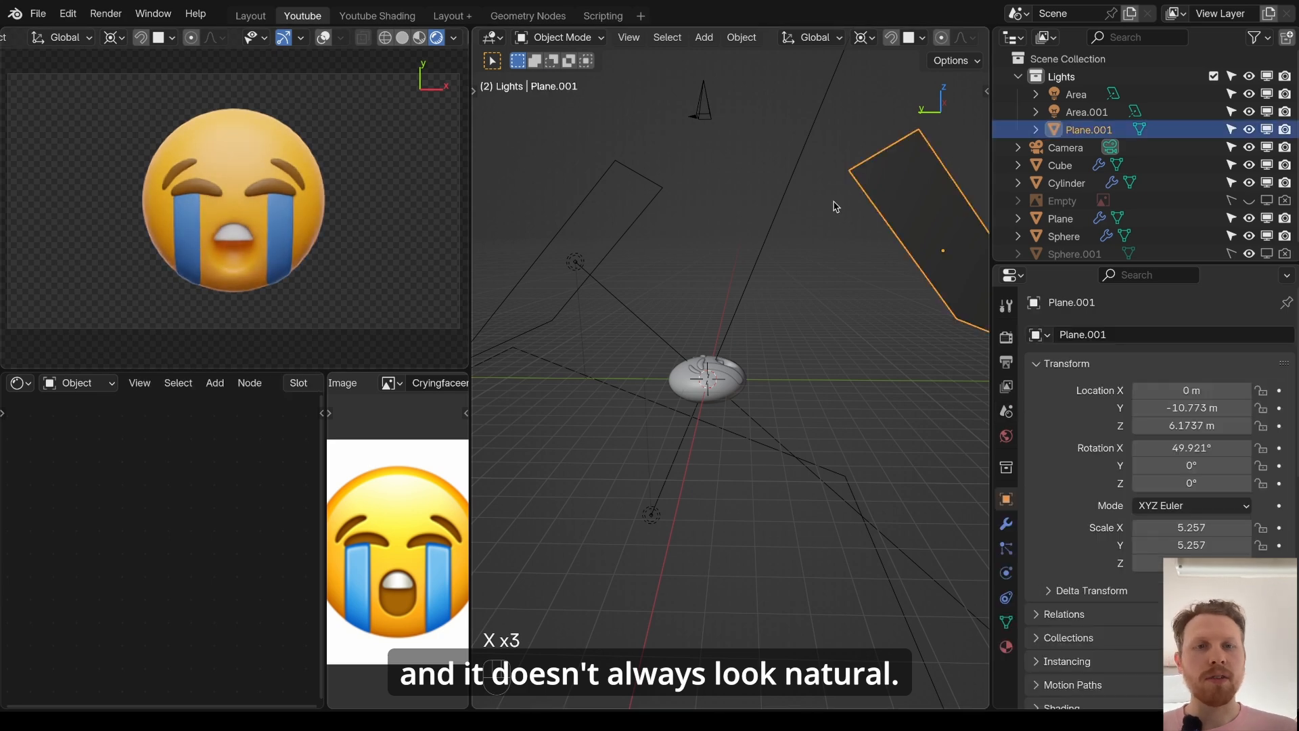
pyautogui.click(1007, 646)
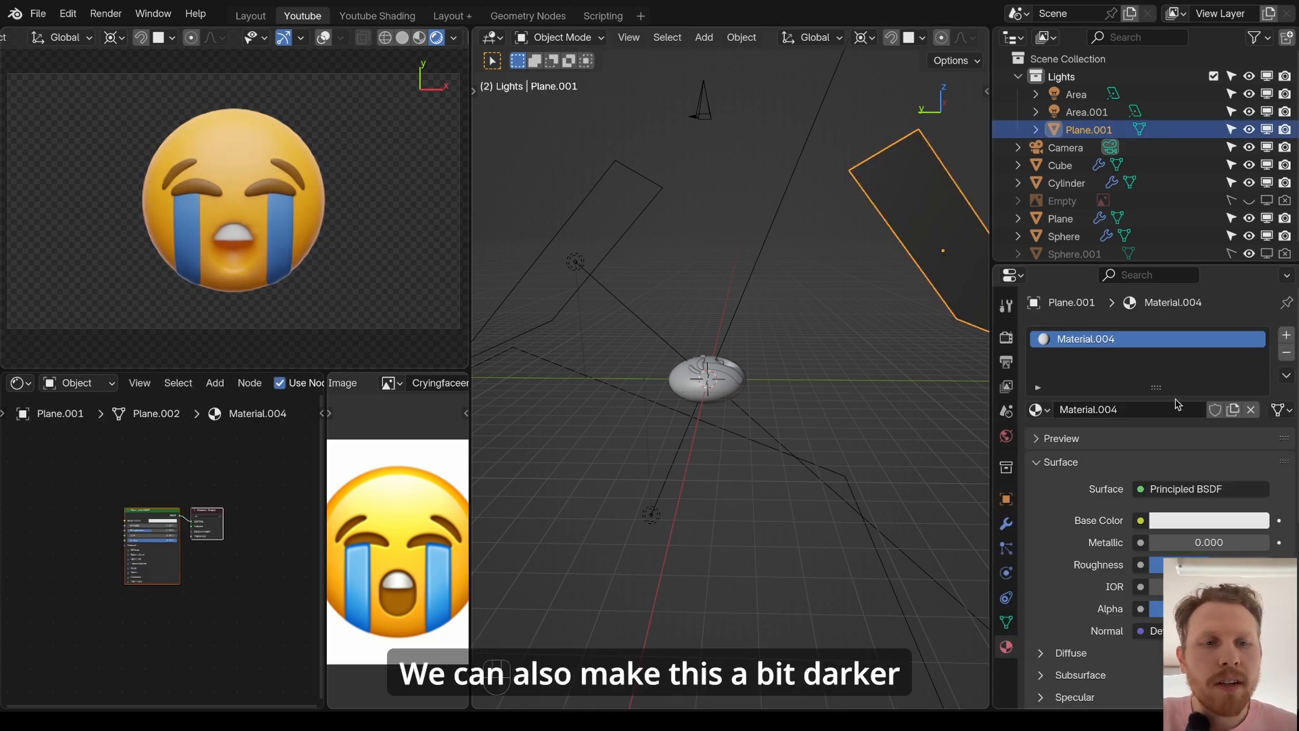
pyautogui.click(1256, 527)
pyautogui.moveTo(1257, 331); pyautogui.dragTo(1256, 293)
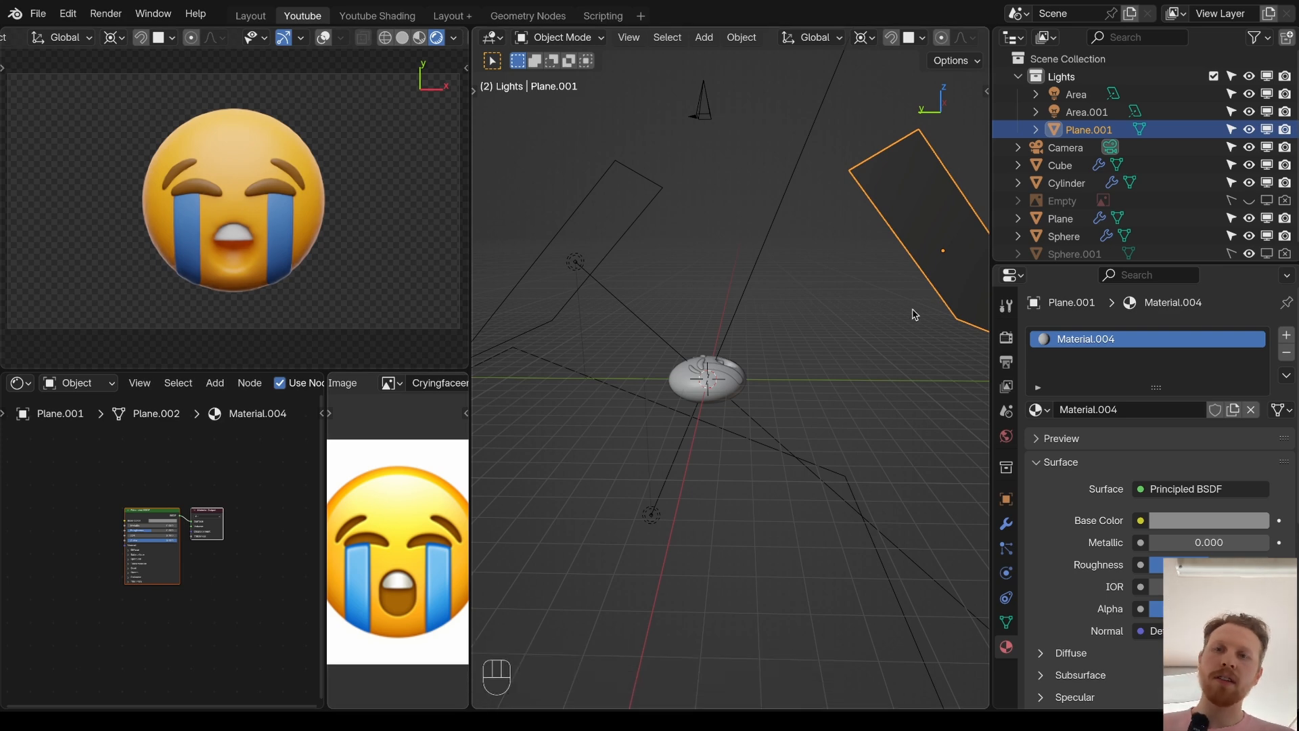
pyautogui.press('h')
pyautogui.press('super+z')
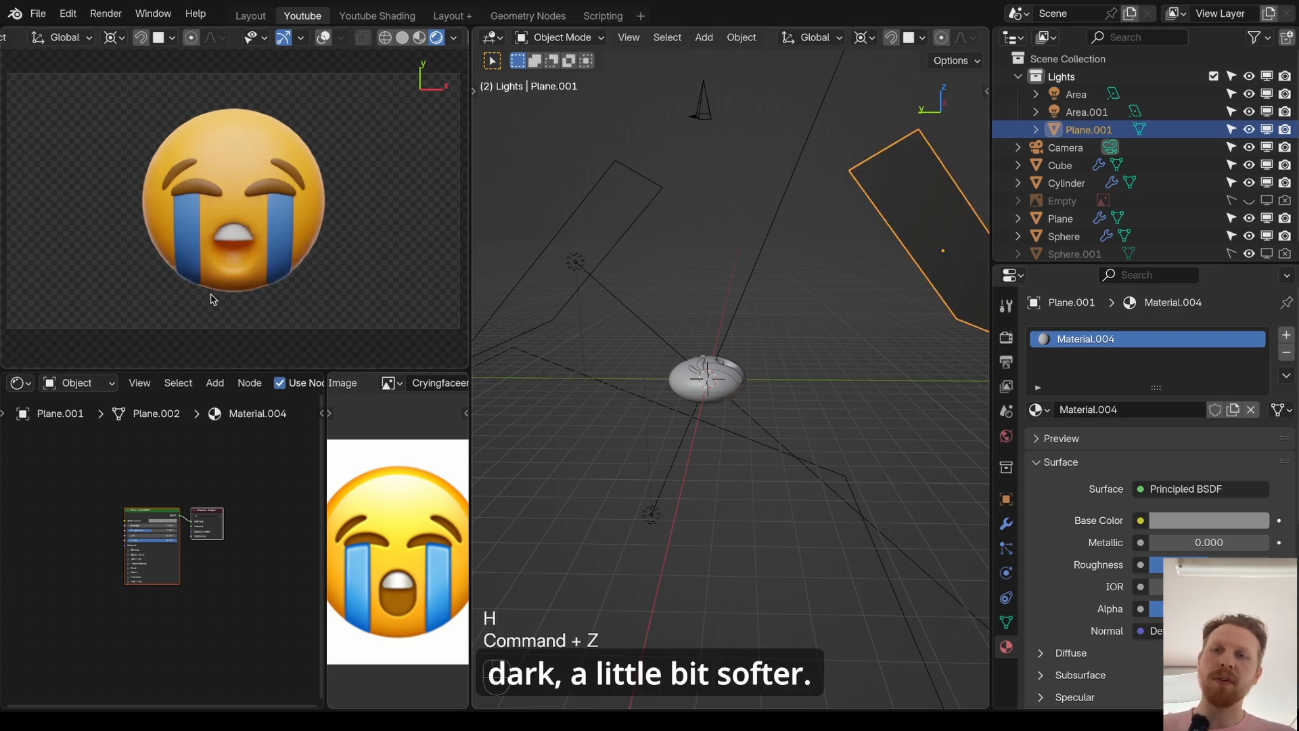
# - Render the crying-face emoji and examine the area around the mouth for remeshing artifacts
pyautogui.press('F12')
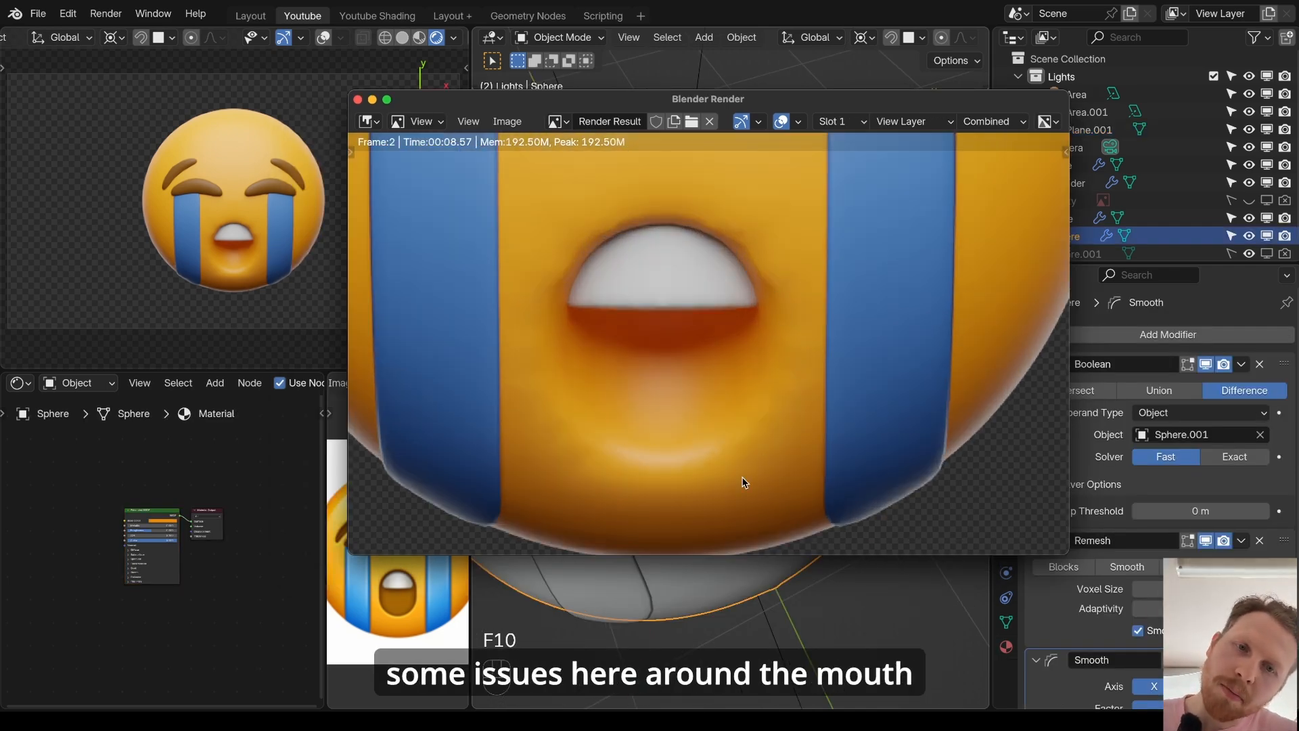
pyautogui.scroll(-3, 778, 296)
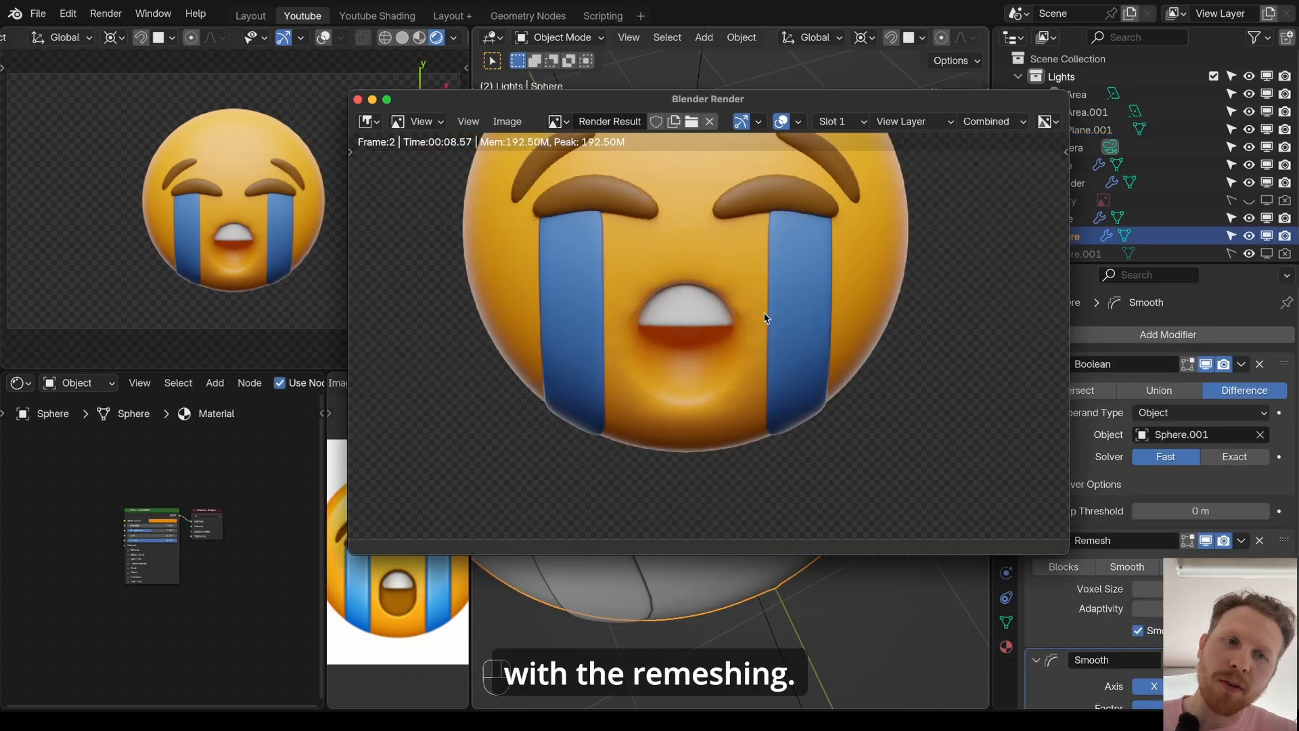
pyautogui.press('Escape')
# - Set the voxel size of the face sphere's Remesh modifier to 0.03 m
pyautogui.scroll(-2, 1184, 530)
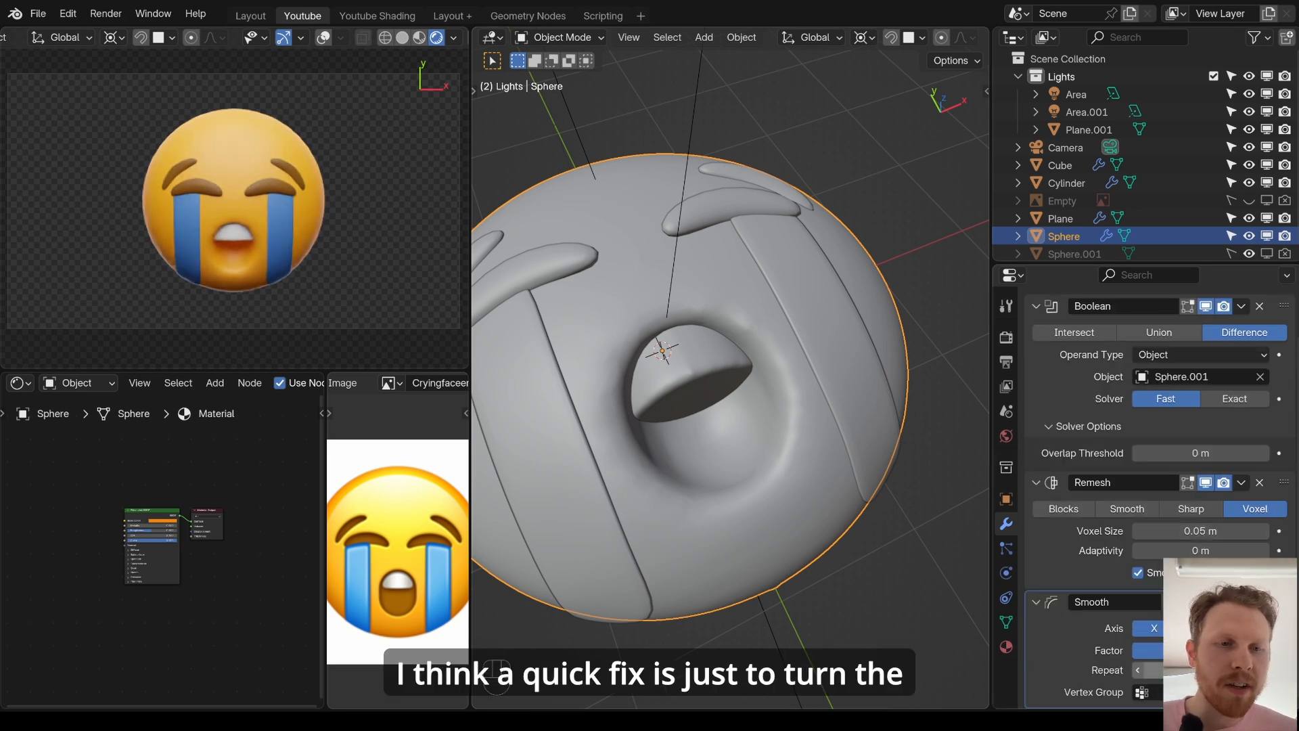
pyautogui.press('Left')
pyautogui.press('Left')
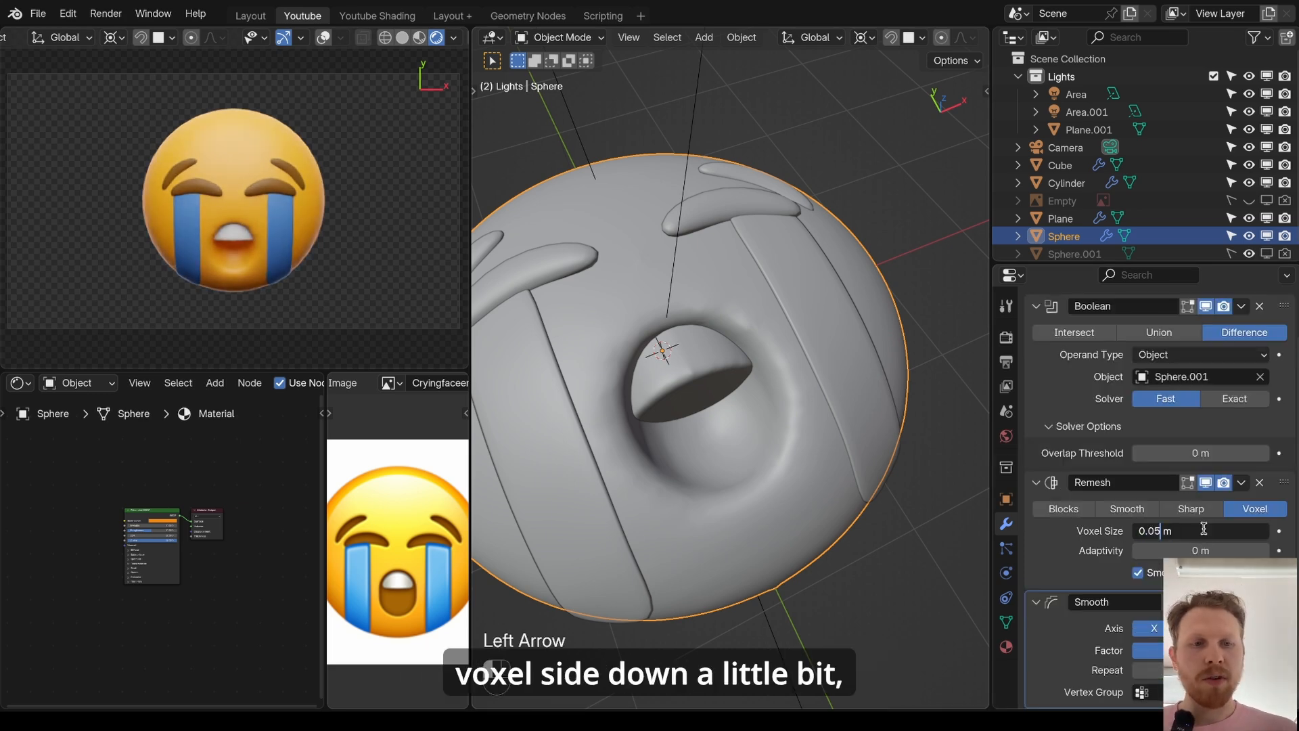
pyautogui.write('3')
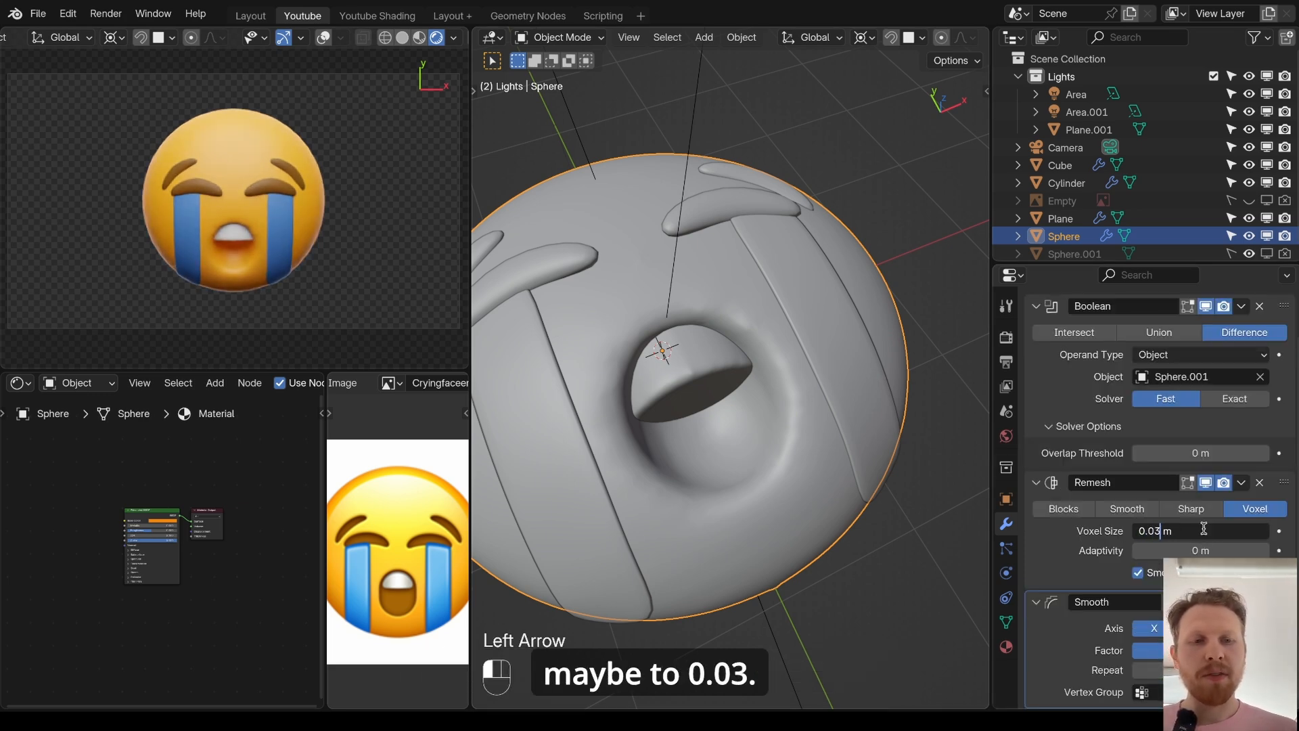
pyautogui.press('Return')
# - Set the repeat count of the face sphere's Smooth modifier to 50
pyautogui.click(1195, 670)
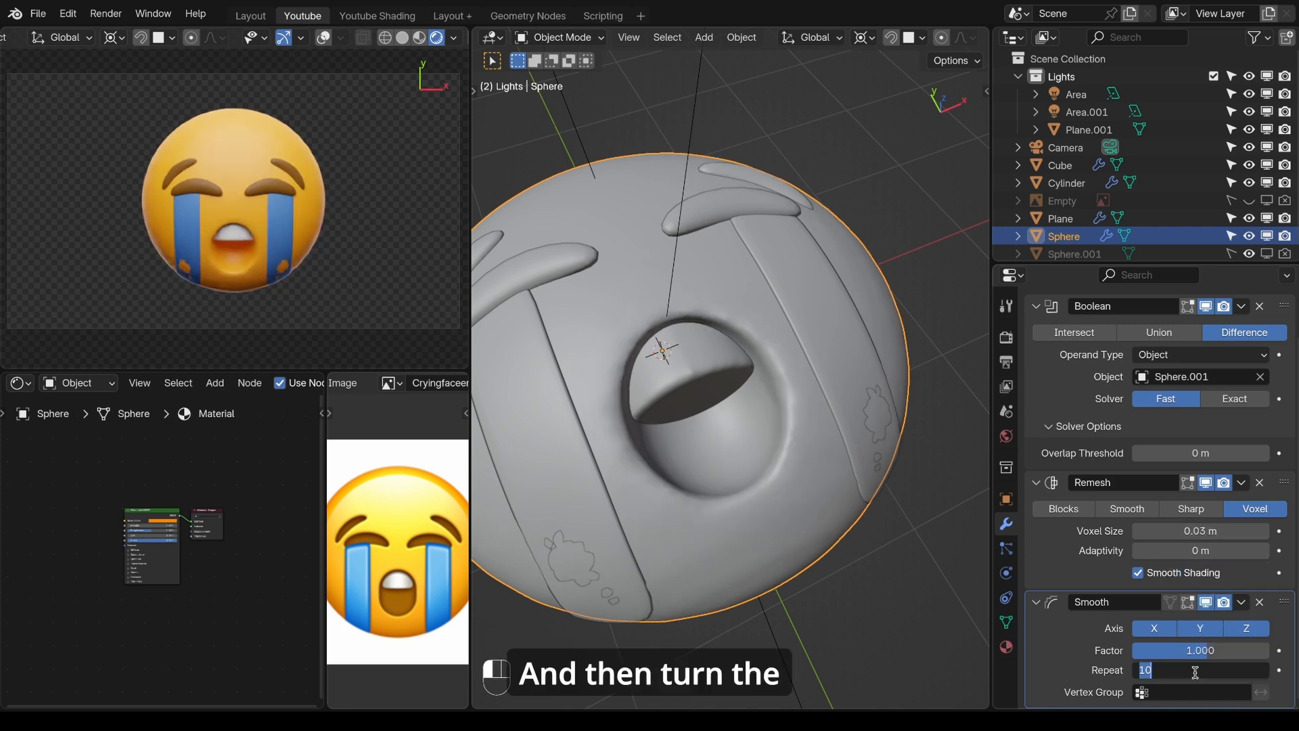
pyautogui.write('50')
pyautogui.press('Return')
# - Render the crying-face emoji again and examine the smoothed mouth and overall result
pyautogui.press('KP_7')
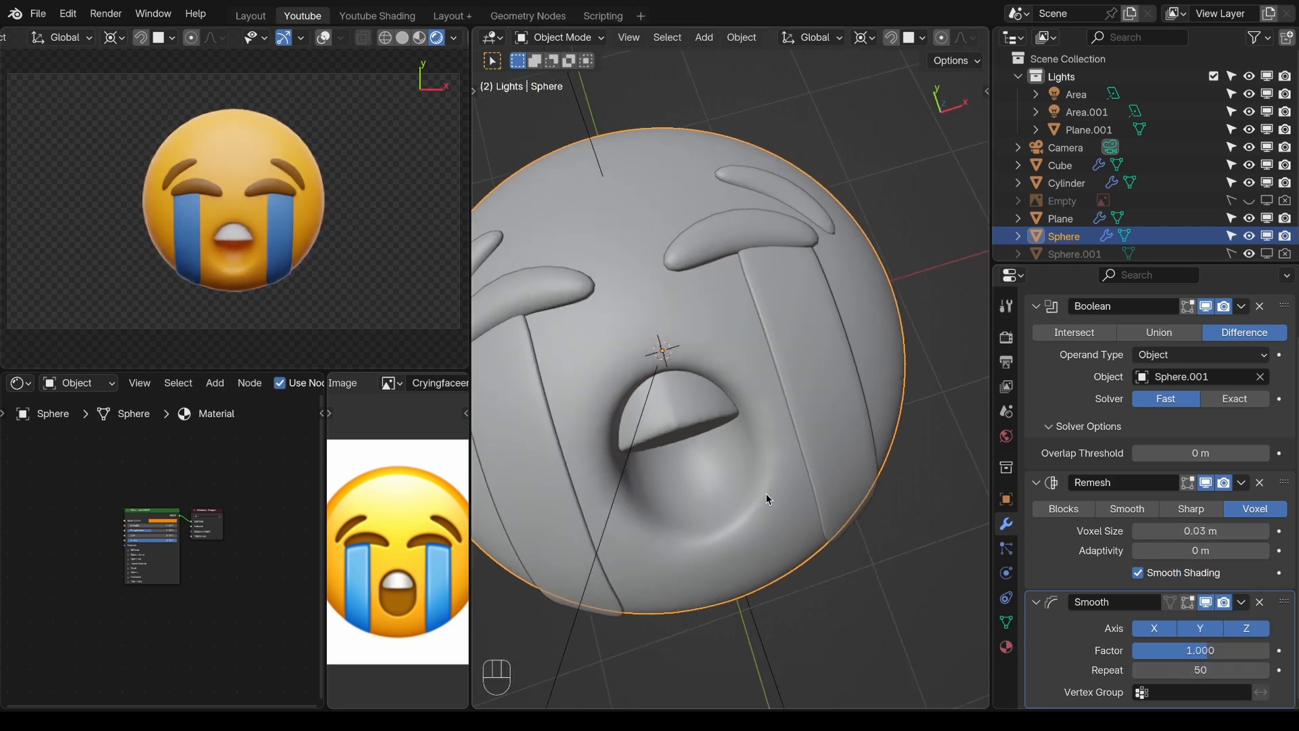
pyautogui.press('F12')
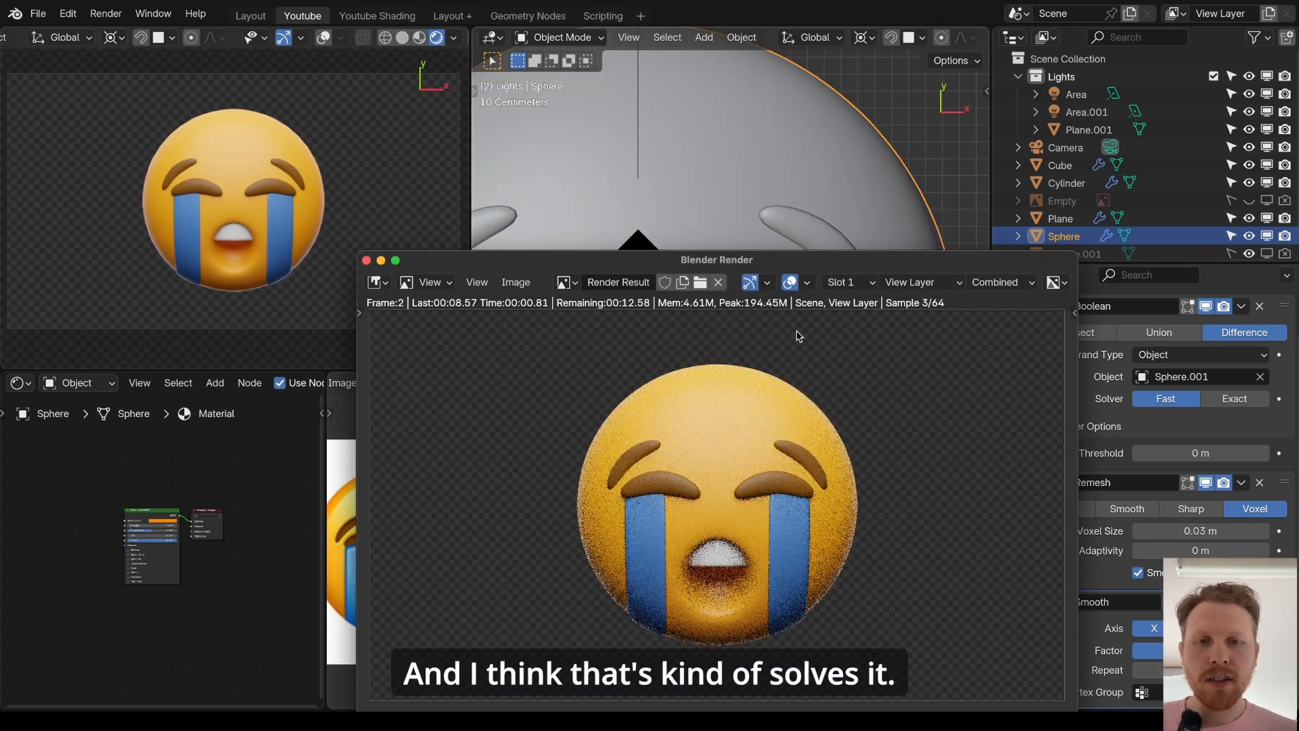
pyautogui.scroll(1, 793, 330)
pyautogui.moveTo(769, 258); pyautogui.dragTo(746, 214)
pyautogui.scroll(-1, 700, 323)
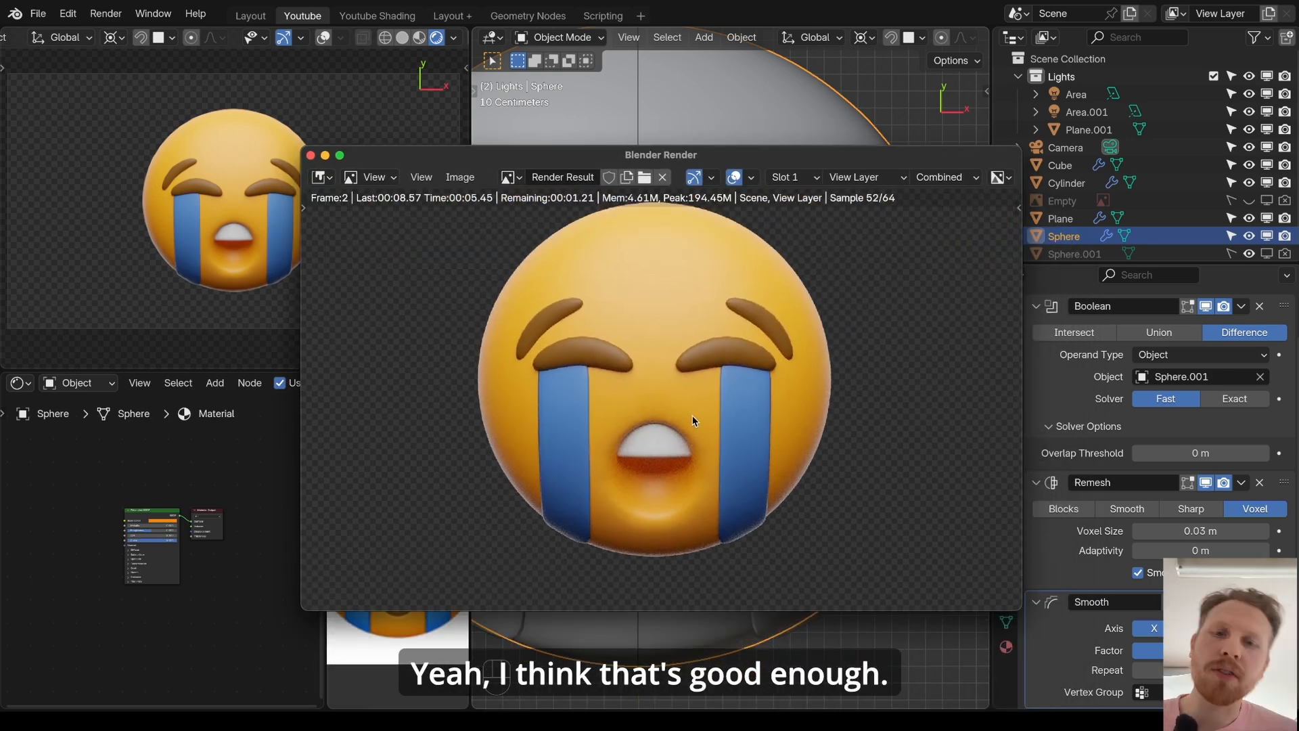
pyautogui.scroll(-2, 670, 410)
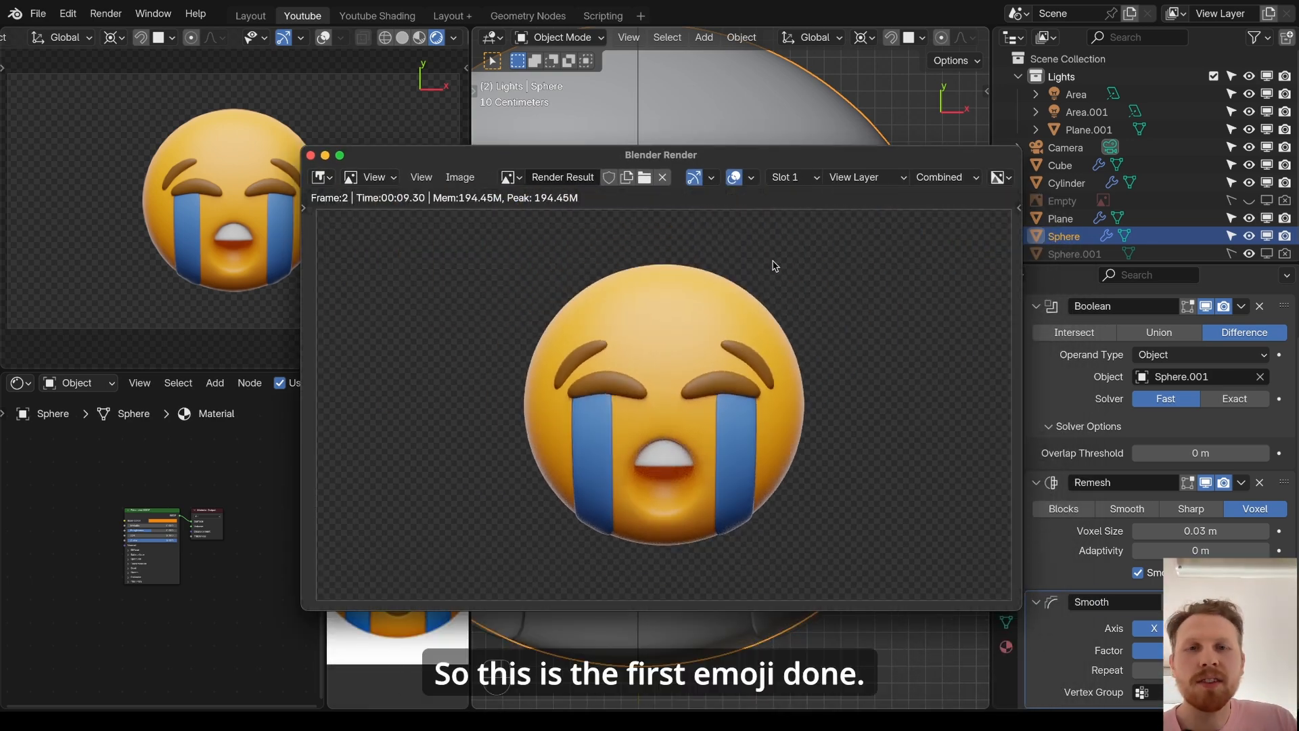
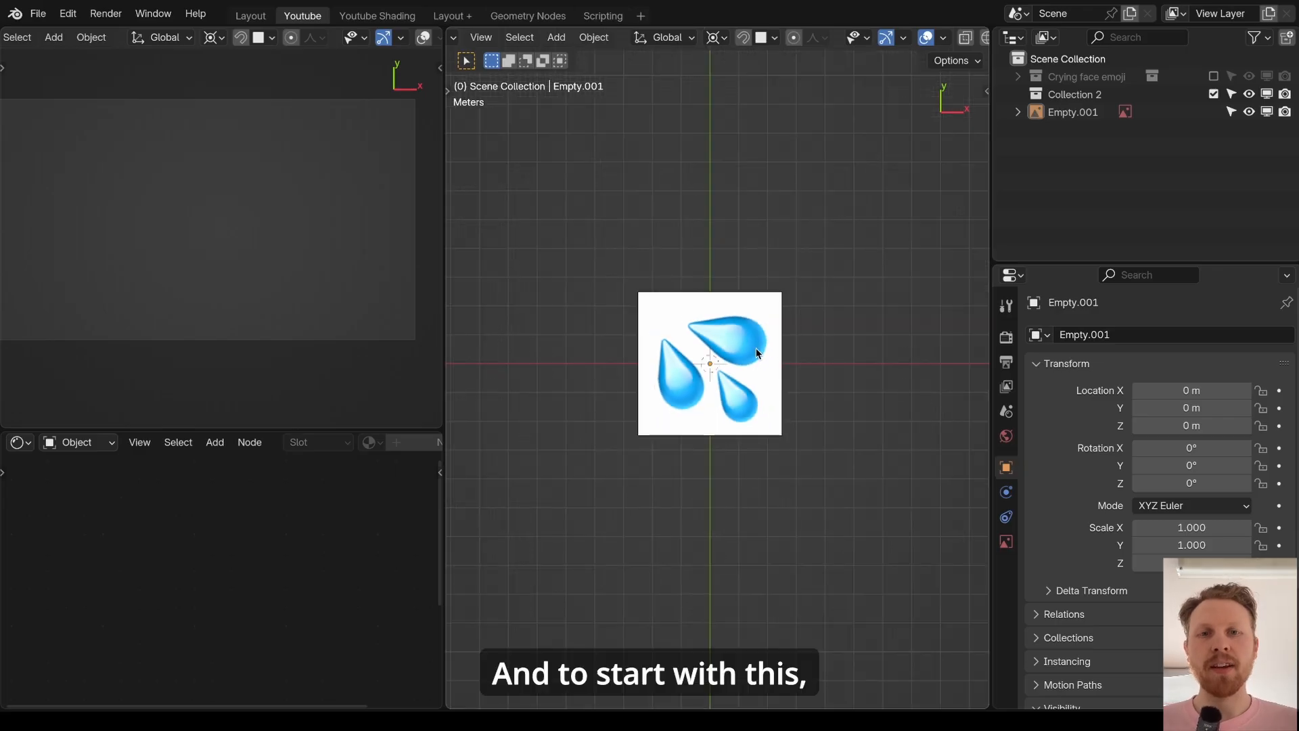
# - Set the TearsEmoji.png reference image to Front depth and enable its opacity at 0.25
pyautogui.click(1006, 542)
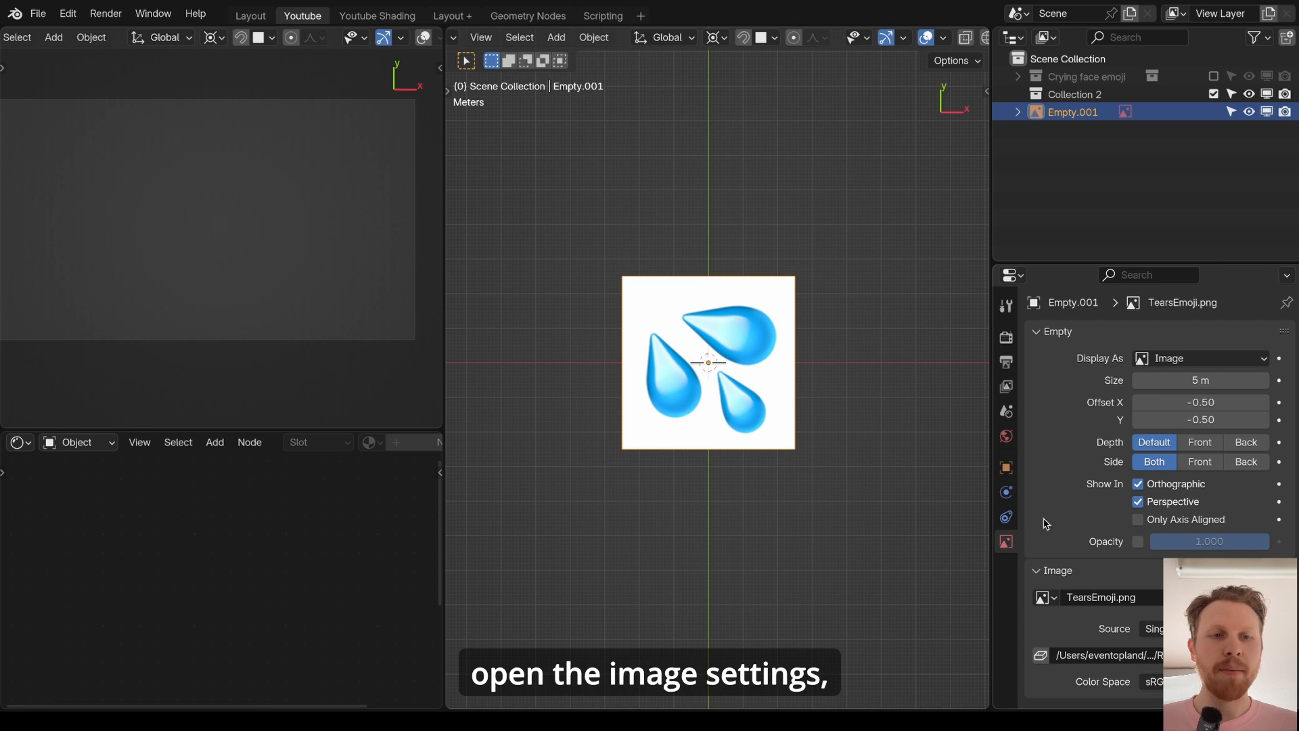
pyautogui.click(1138, 541)
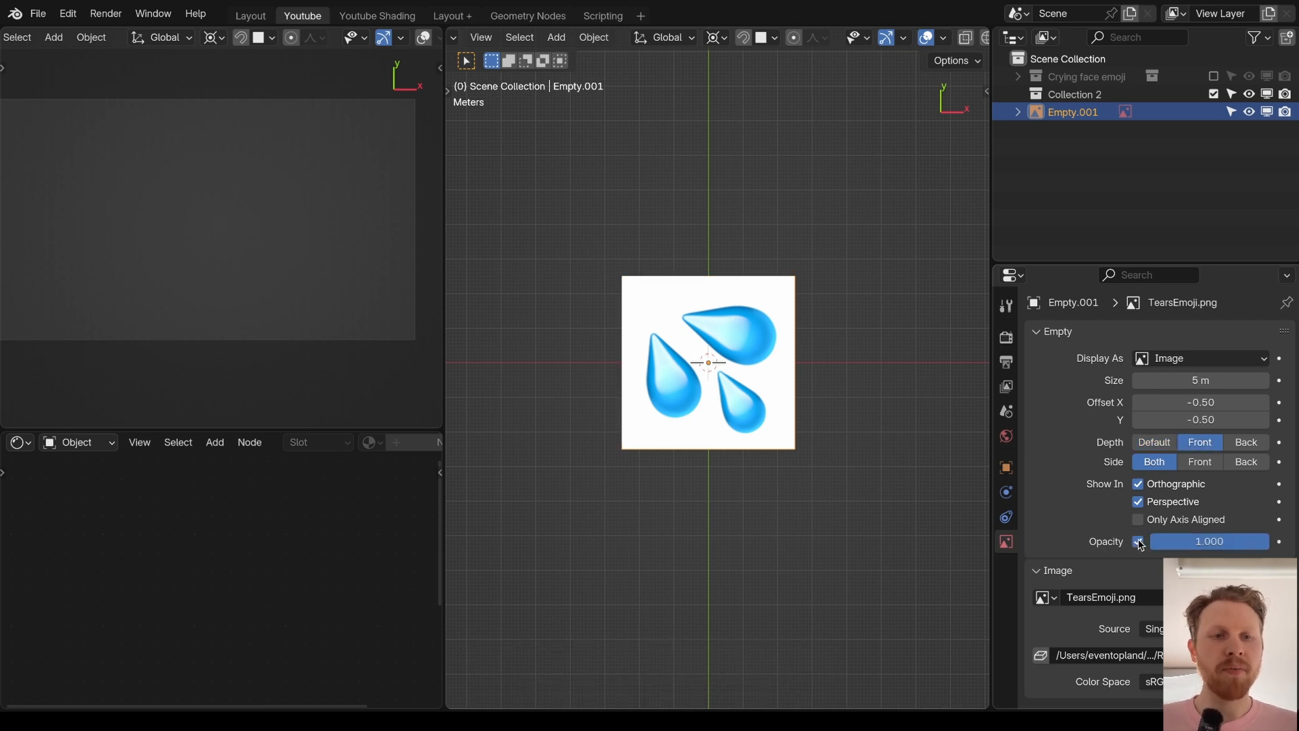
pyautogui.click(1209, 541)
pyautogui.write('0.25')
pyautogui.press('Return')
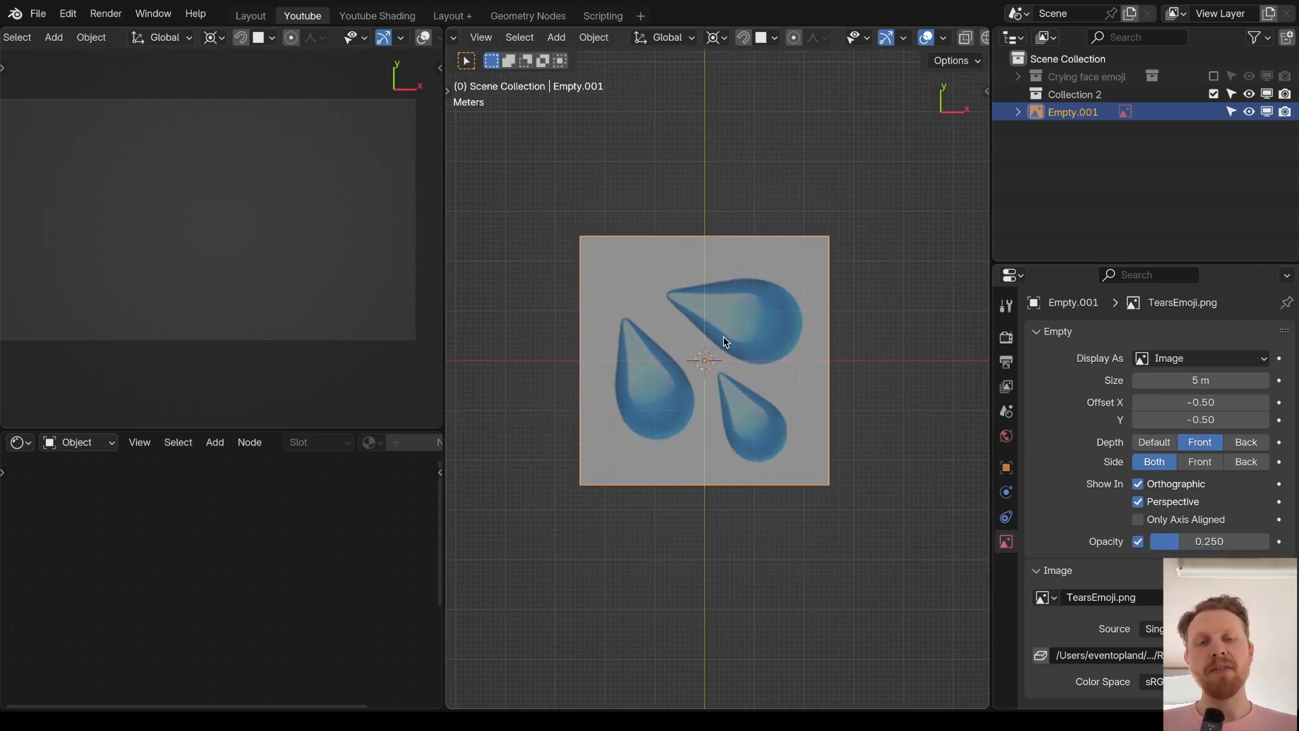
# - Rotate the reference image about 81.2° and move it so the largest droplet sits near the world origin
pyautogui.press('r')
pyautogui.click(834, 412)
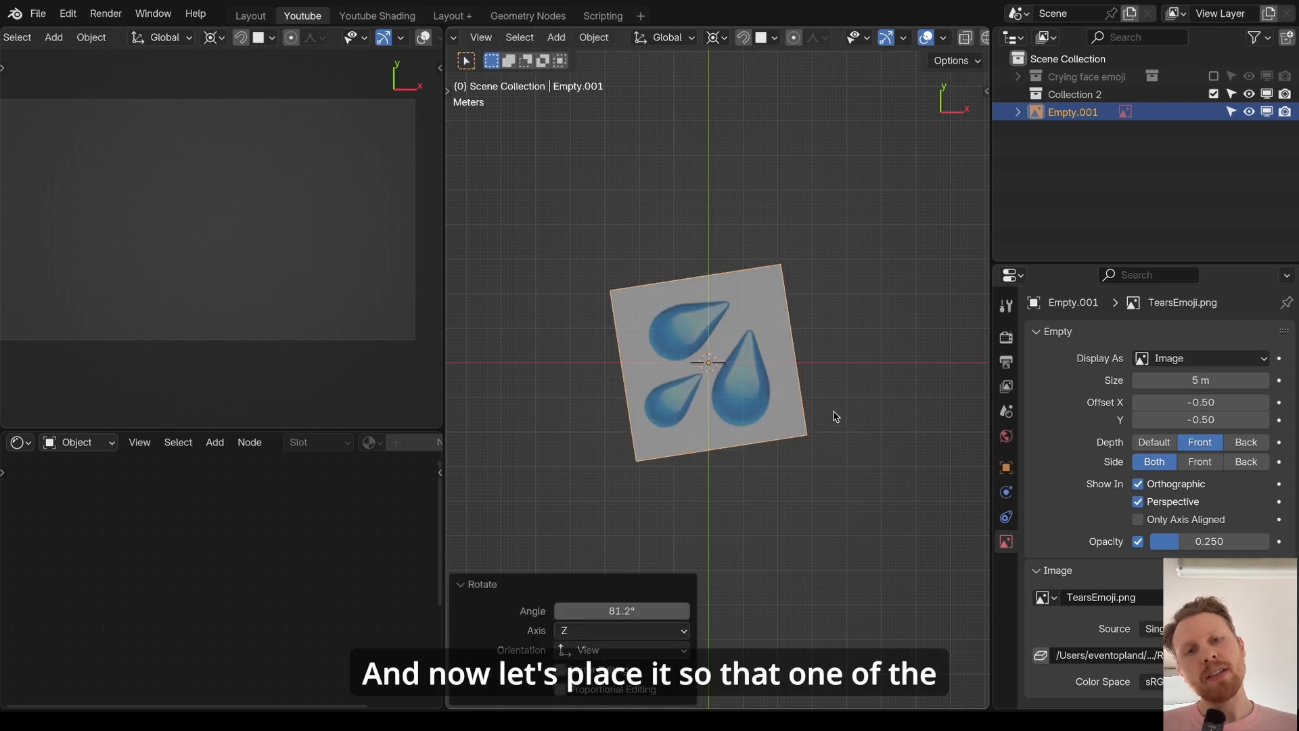
pyautogui.press('g')
pyautogui.click(791, 351)
# - Fine-tune the reference image's rotation and position until the largest droplet stands upright, centered on the Y axis
pyautogui.scroll(3, 792, 350)
pyautogui.press('r')
pyautogui.click(805, 319)
pyautogui.press('g')
pyautogui.click(823, 353)
pyautogui.press('r')
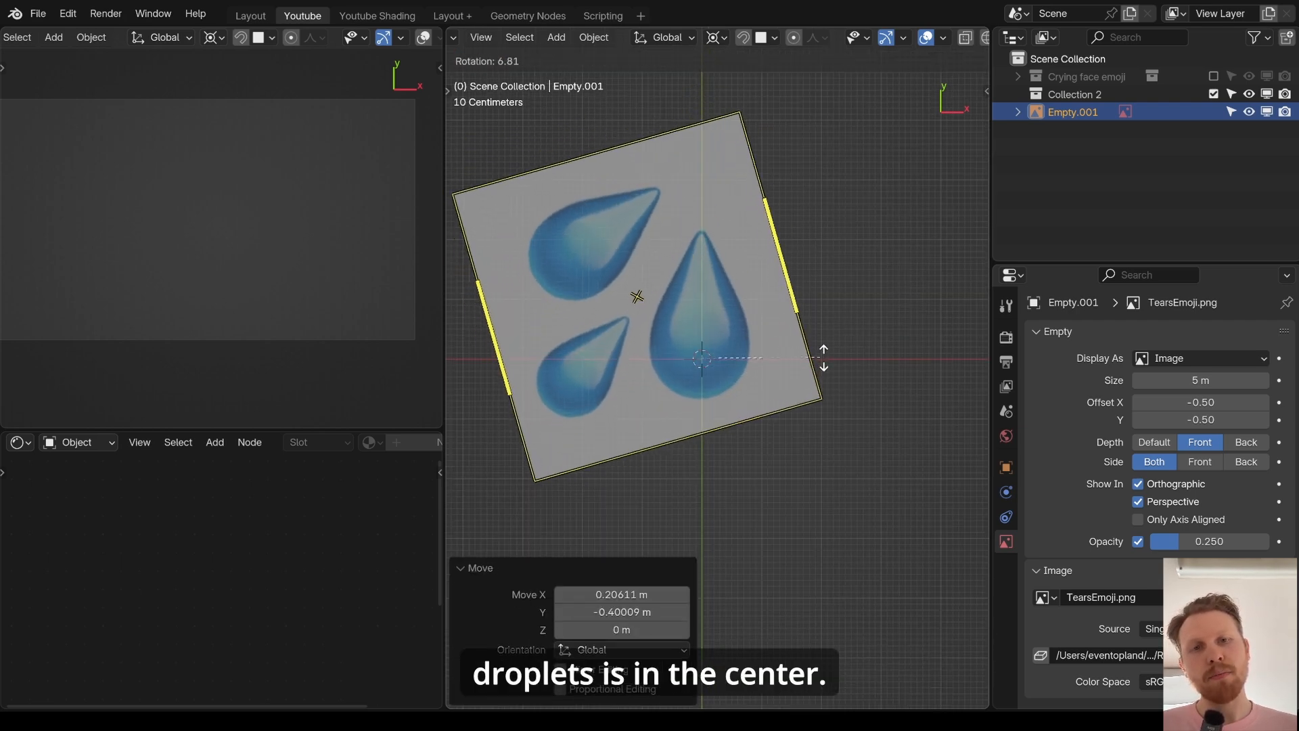
pyautogui.click(826, 356)
pyautogui.press('g')
pyautogui.click(832, 358)
pyautogui.press('g')
pyautogui.click(834, 363)
pyautogui.click(833, 362)
# - Add a UV sphere over the largest droplet and scale it to about 0.85
pyautogui.hotkey('shift', 'a')
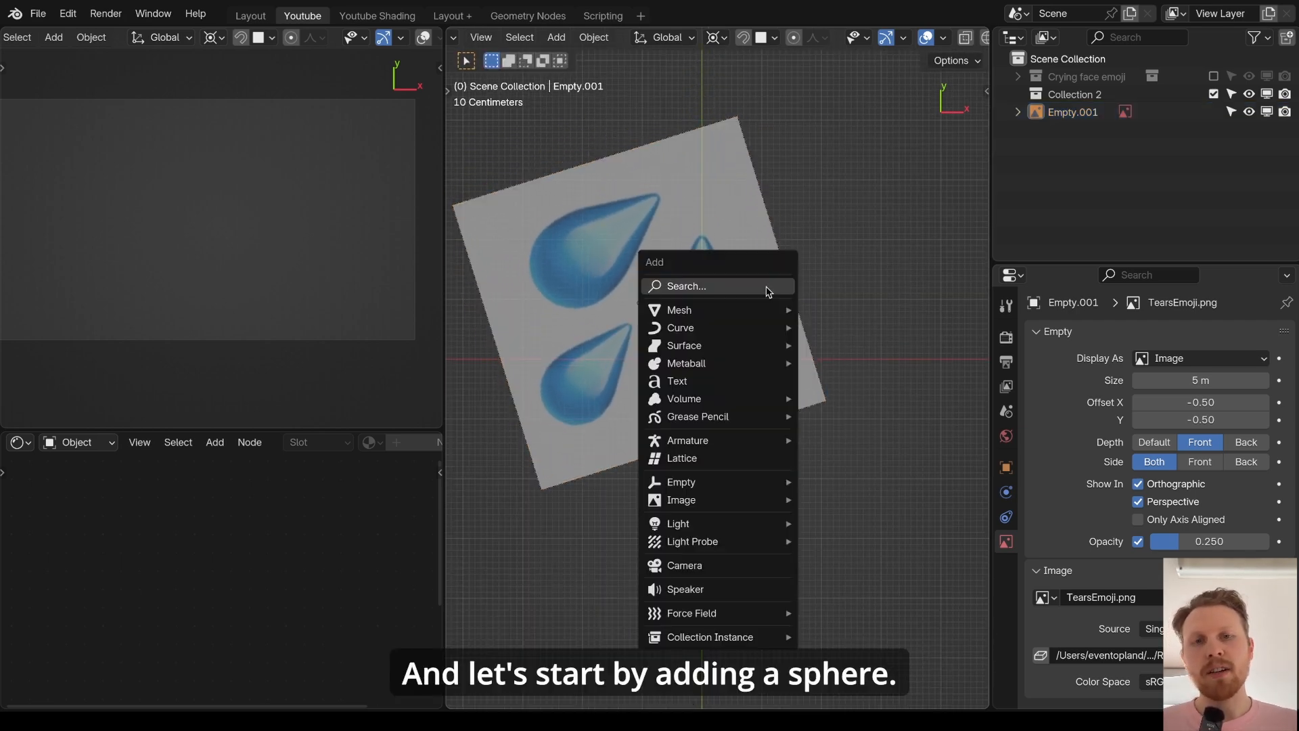
pyautogui.moveTo(769, 307)
pyautogui.click(846, 363)
pyautogui.press('s')
pyautogui.click(859, 346)
# - Move the sphere up along Y about 0.12 m and adjust its scale to match the droplet's round base
pyautogui.press('g')
pyautogui.press('y')
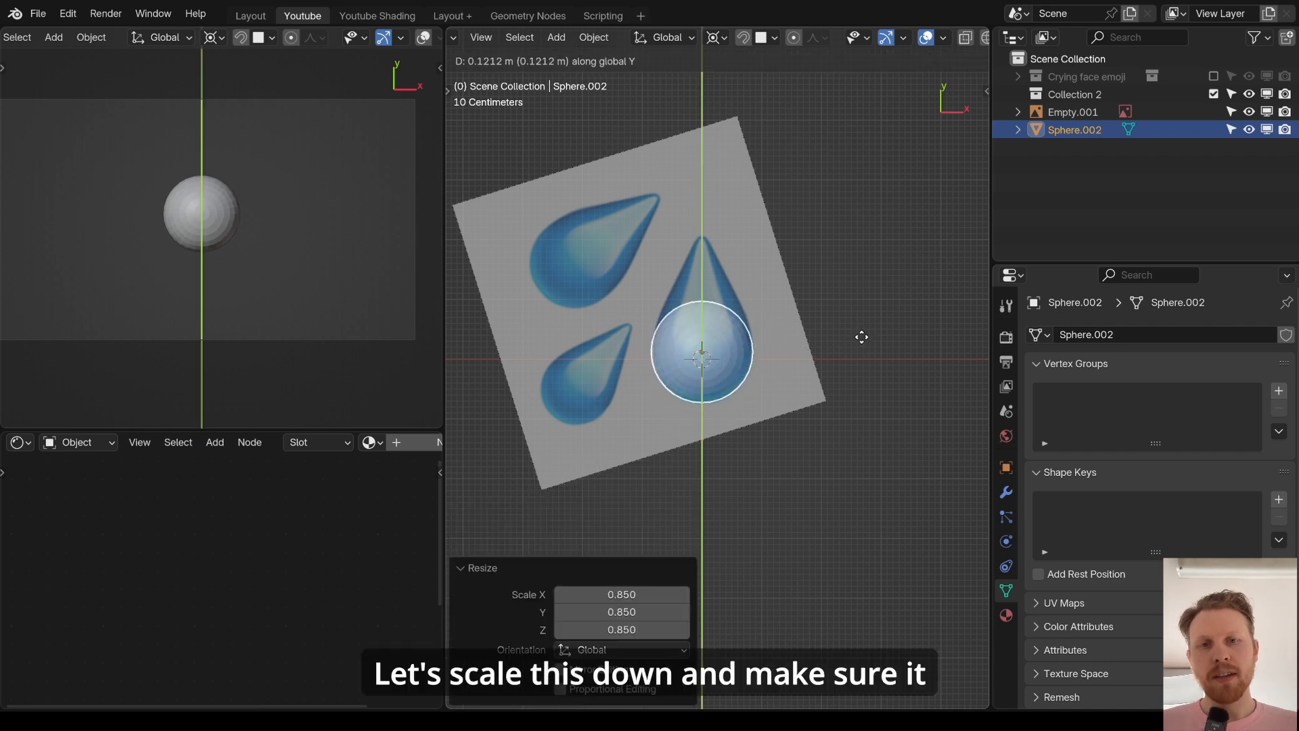
pyautogui.click(858, 336)
pyautogui.press('s')
pyautogui.click(895, 349)
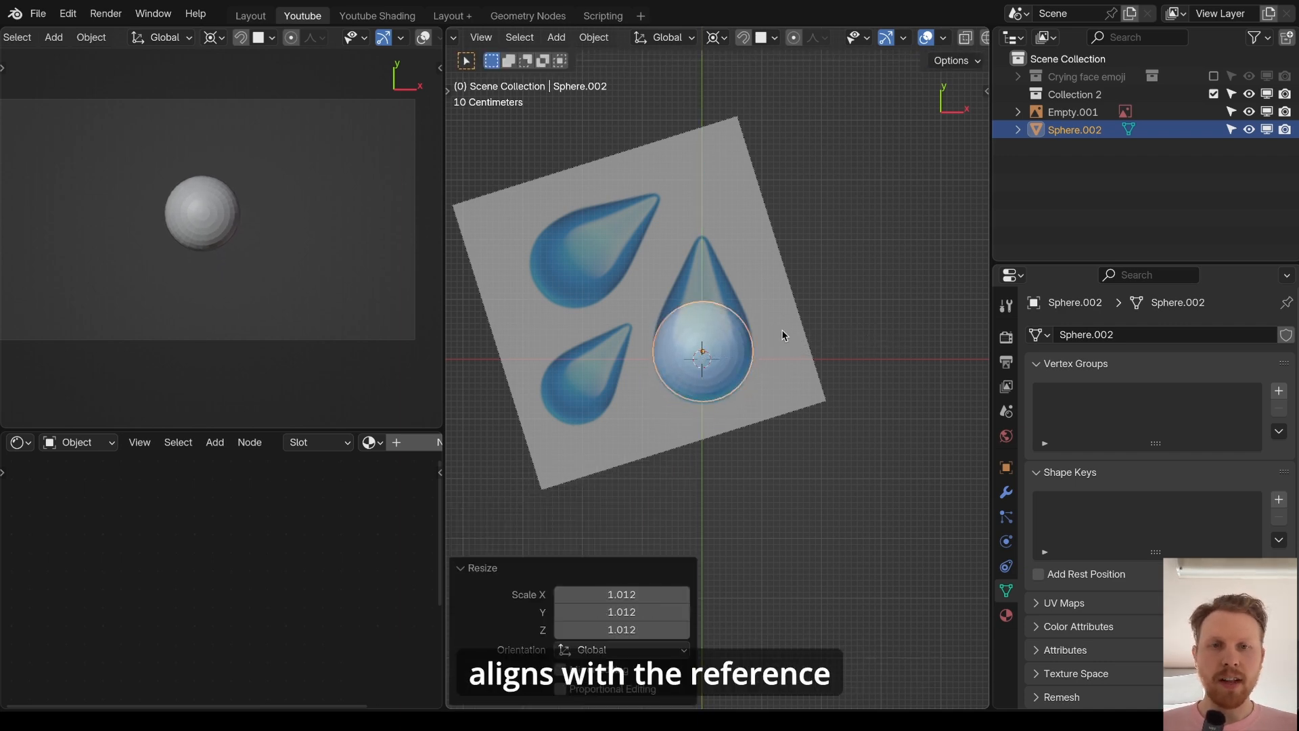
pyautogui.press('s')
pyautogui.click(800, 337)
# - Check the direction of the sphere's pole geometry and rotate the sphere 90° around X about its bounding box center
pyautogui.moveTo(801, 337); pyautogui.dragTo(682, 229, button='middle')
pyautogui.press('Tab')
pyautogui.moveTo(698, 319)
pyautogui.mouseDown(button='middle')
pyautogui.moveTo(694, 259)
pyautogui.moveTo(699, 307)
pyautogui.mouseUp(button='middle')
pyautogui.moveTo(711, 454)
pyautogui.mouseDown(button='middle')
pyautogui.moveTo(697, 404)
pyautogui.moveTo(712, 431)
pyautogui.mouseUp(button='middle')
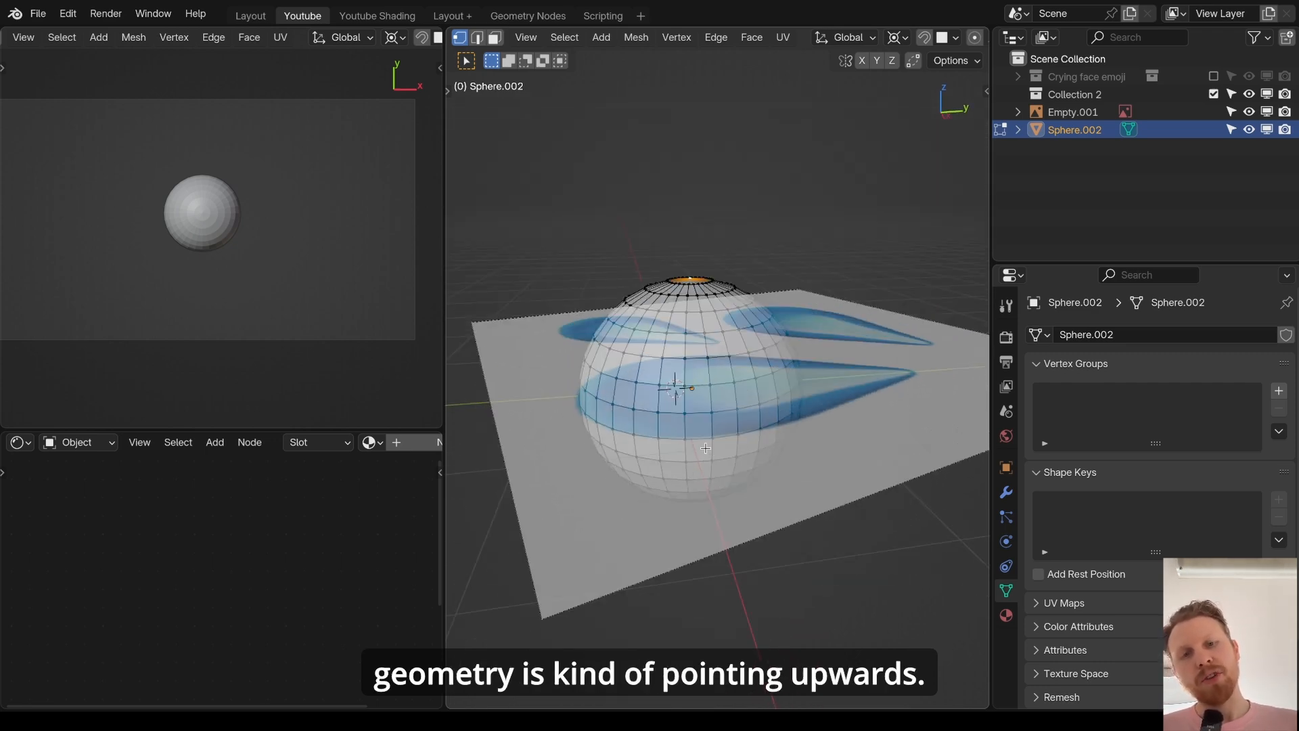
pyautogui.moveTo(677, 212); pyautogui.dragTo(696, 316, button='middle')
pyautogui.press('Tab')
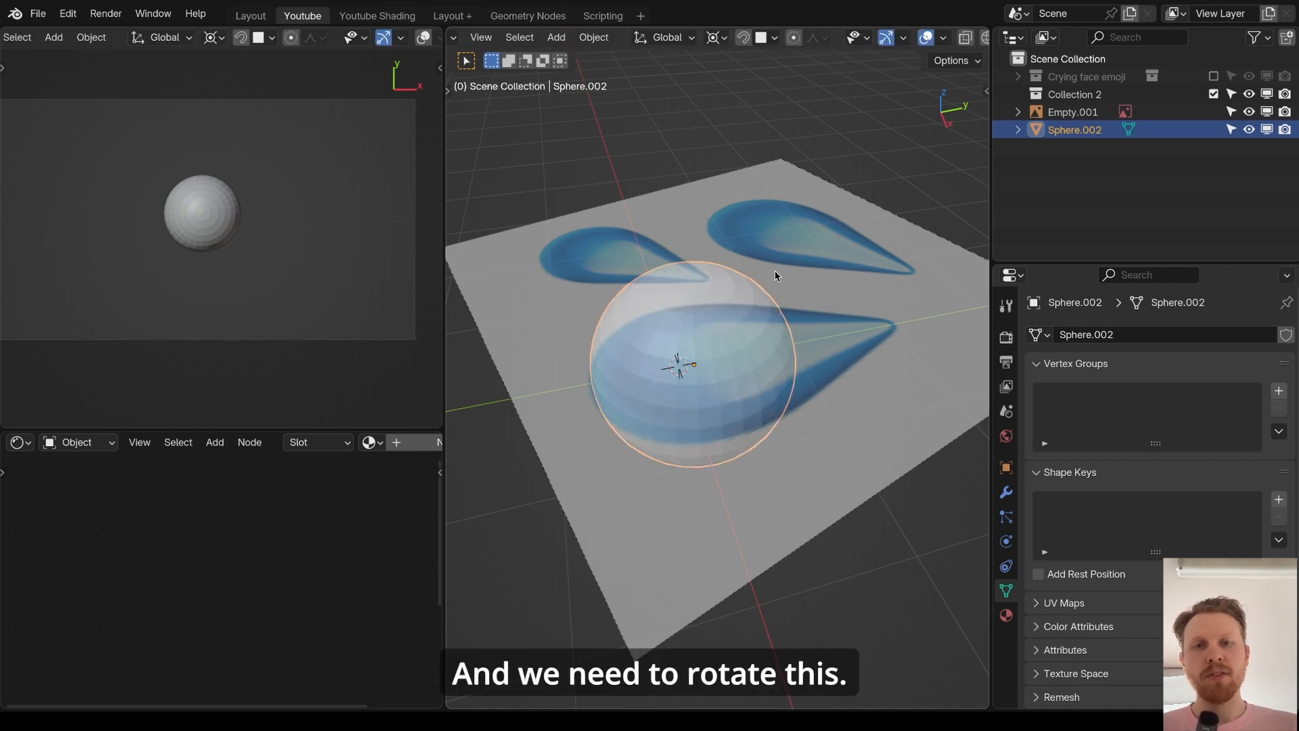
pyautogui.moveTo(776, 272); pyautogui.dragTo(717, 203, button='middle')
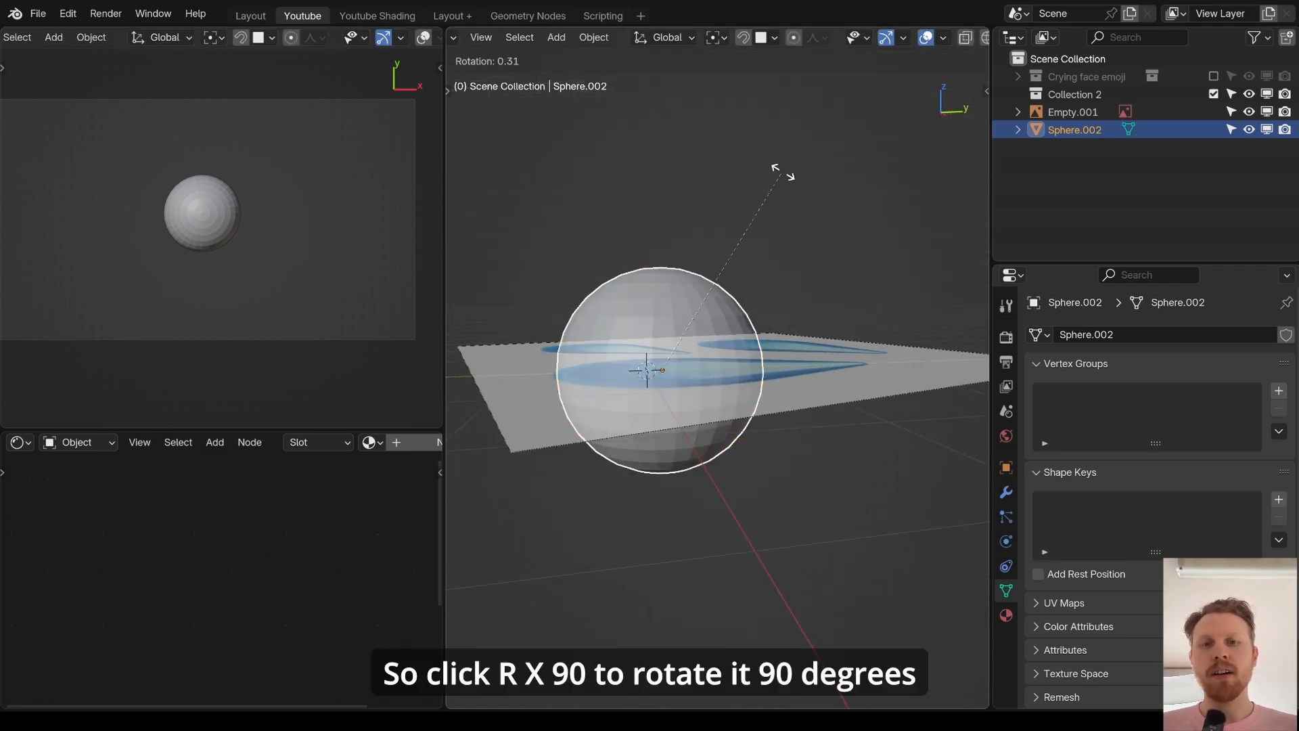
pyautogui.write('90')
pyautogui.press('Return')
# - Select the sphere's center pole vertex facing the droplet's tip in edit mode
pyautogui.press('Tab')
pyautogui.scroll(8, 621, 333)
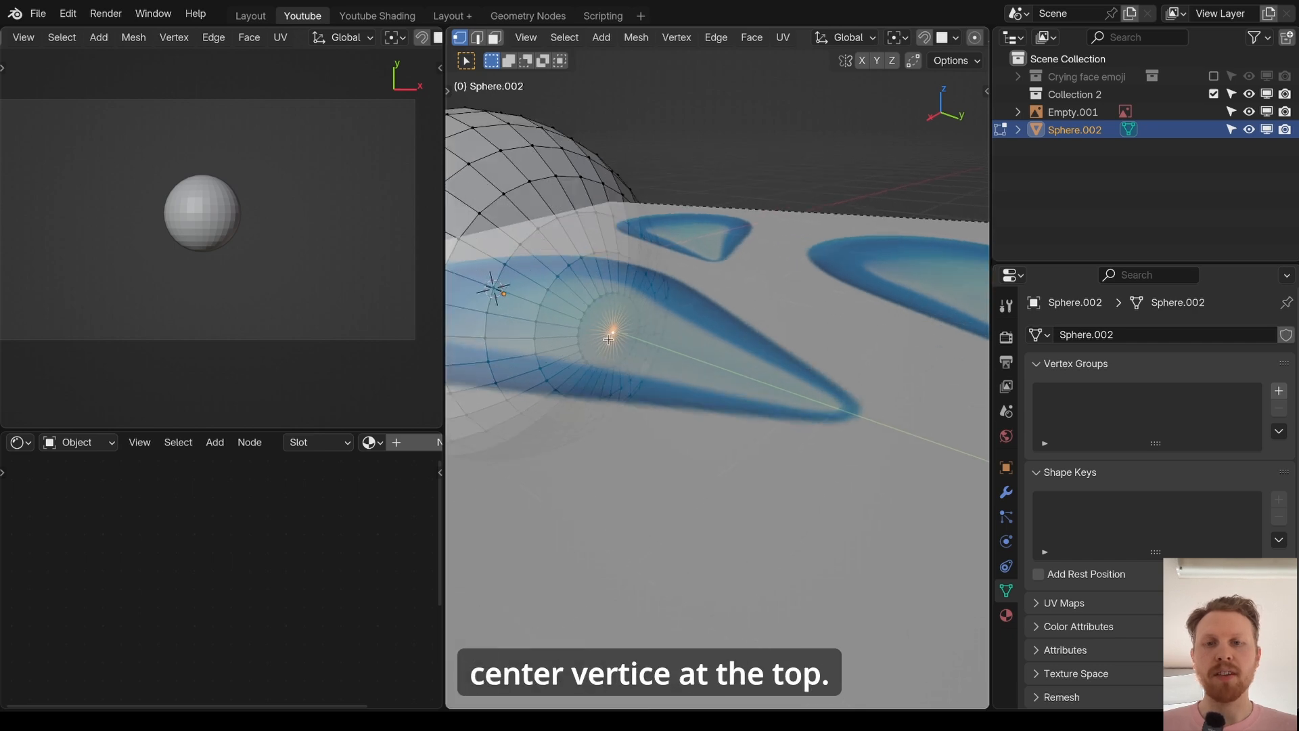
pyautogui.press('KP_7')
# - Try to move only the pole vertex about 1.08 m along Y to the droplet's tip, and undo the move
pyautogui.press('g')
pyautogui.press('y')
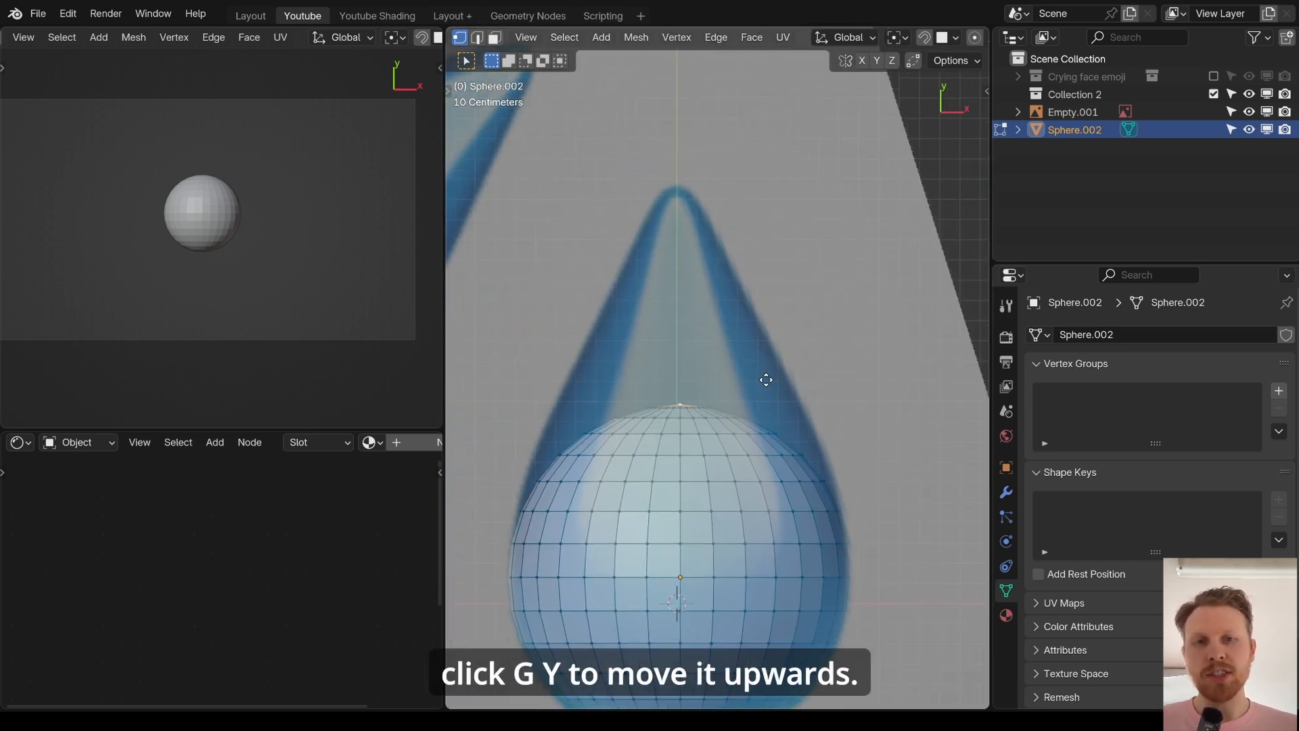
pyautogui.press('g')
pyautogui.press('y')
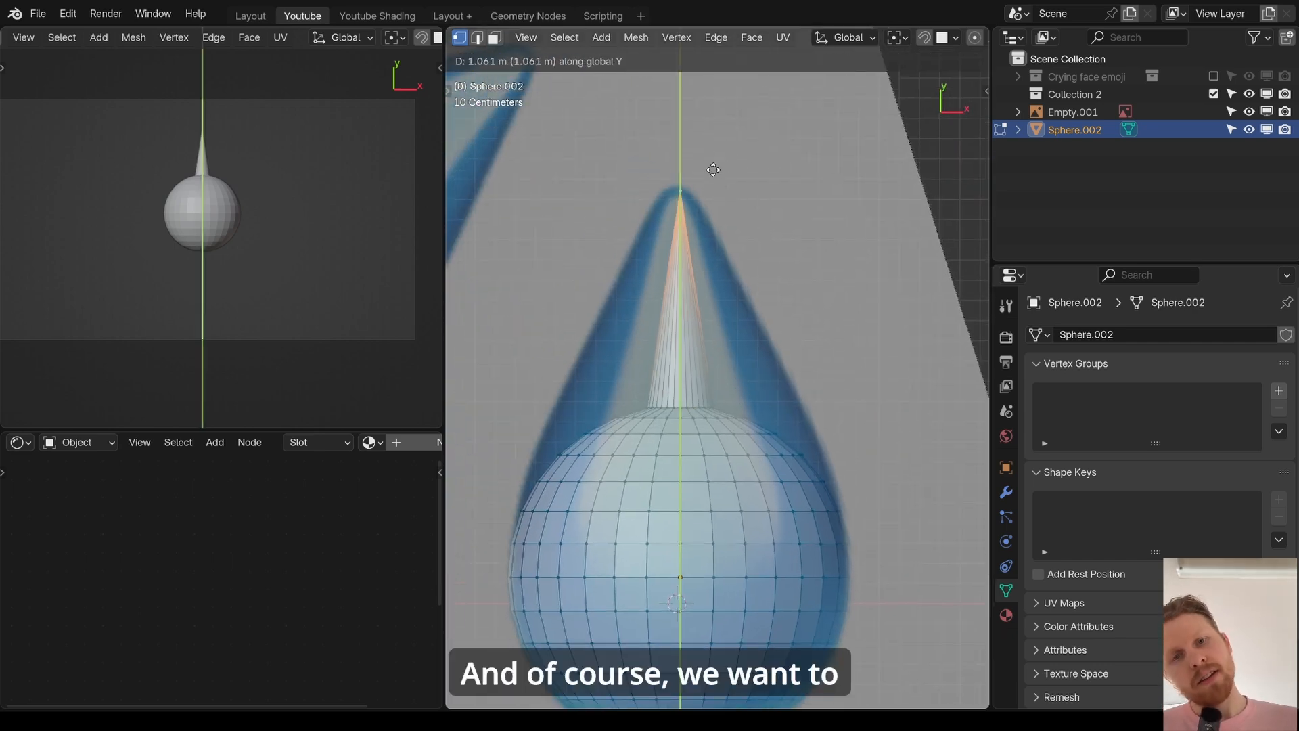
pyautogui.scroll(-2, 707, 230)
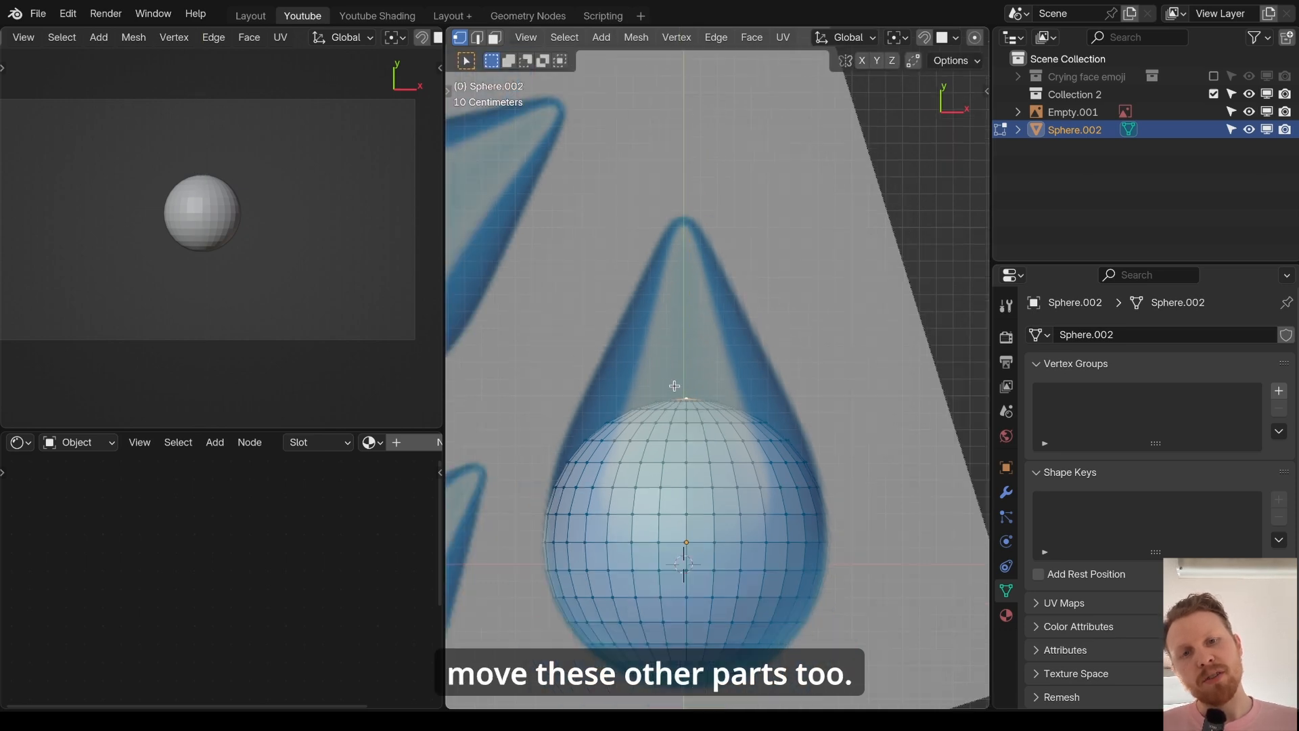
pyautogui.click(706, 198)
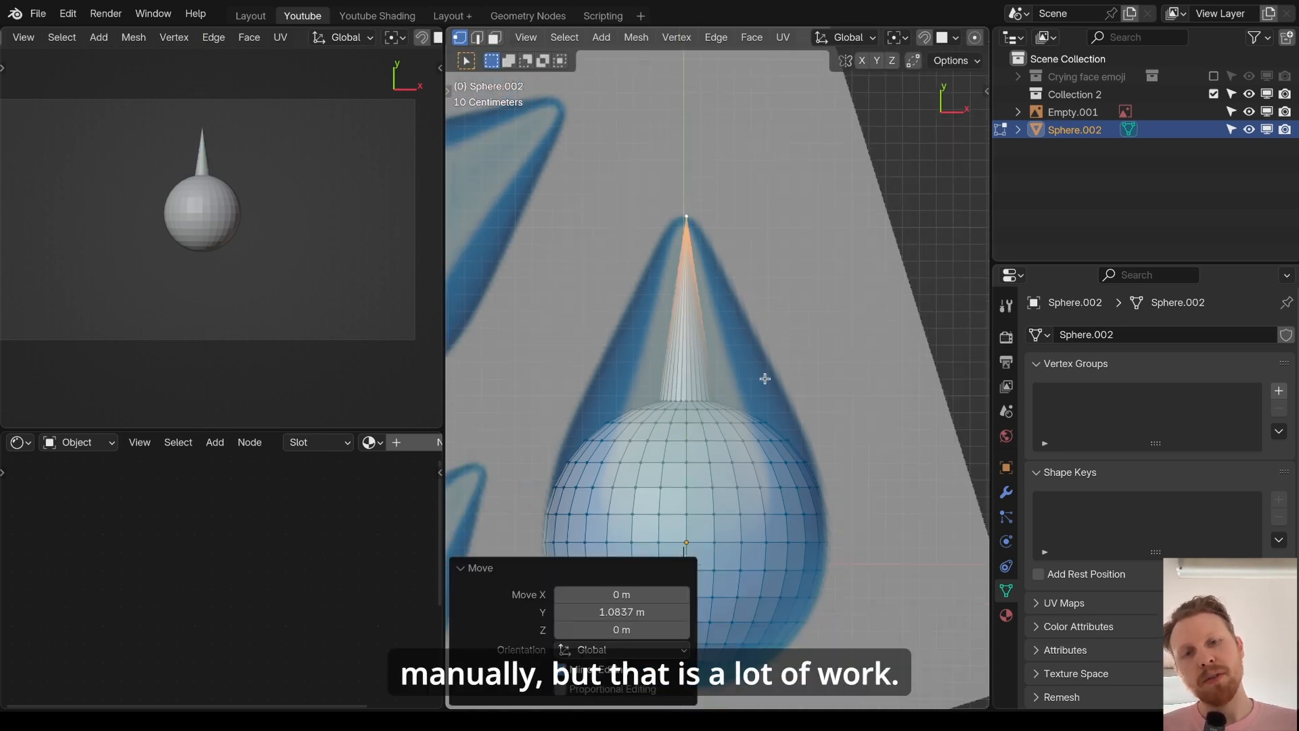
pyautogui.hotkey('ctrl', 'z')
pyautogui.scroll(-1, 704, 406)
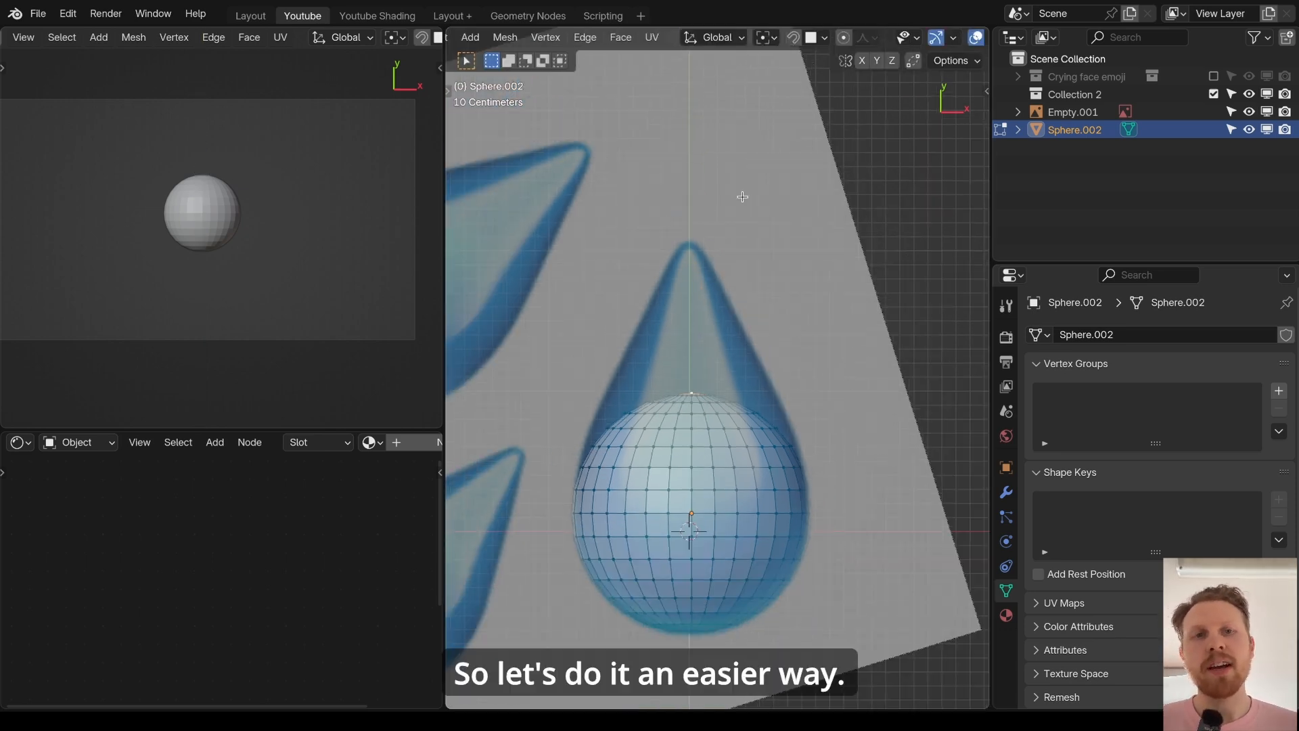
pyautogui.keyDown('shift'); pyautogui.moveTo(803, 266); pyautogui.dragTo(802, 228, button='middle'); pyautogui.keyUp('shift')
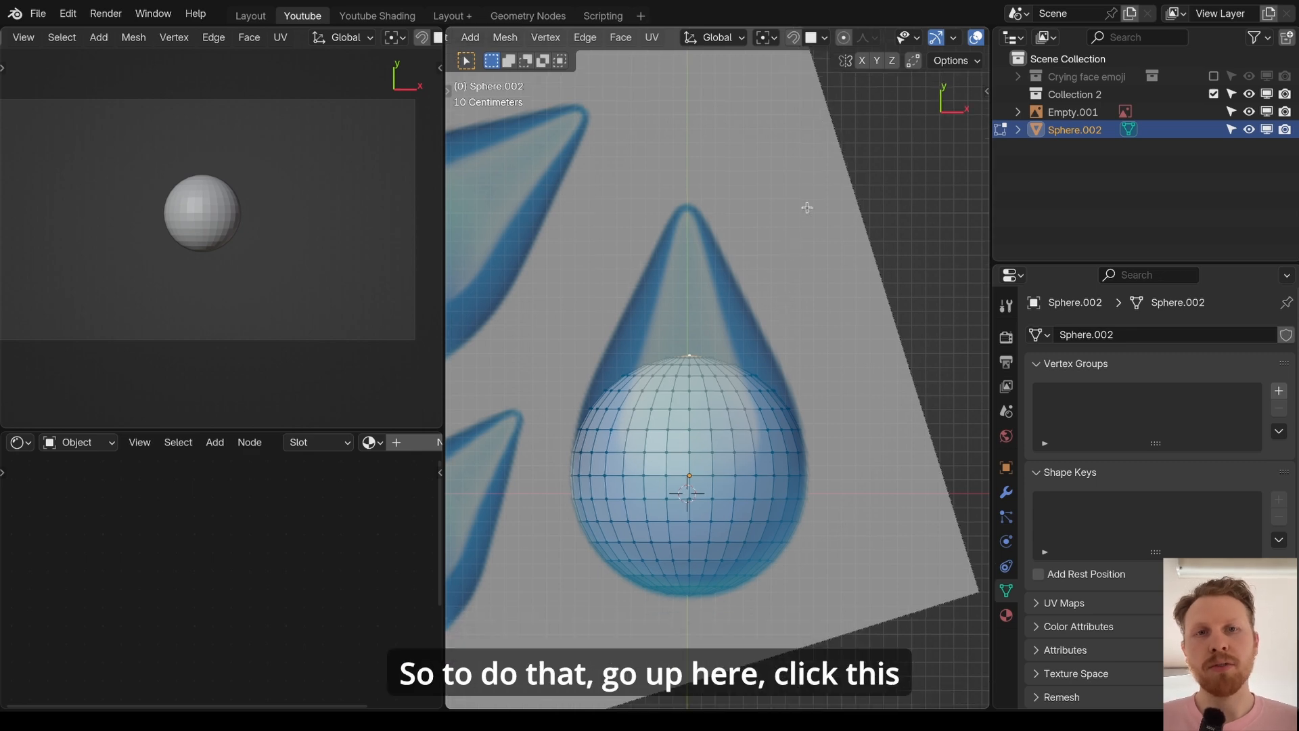
# - Enable proportional editing with the Sharp falloff
pyautogui.click(846, 40)
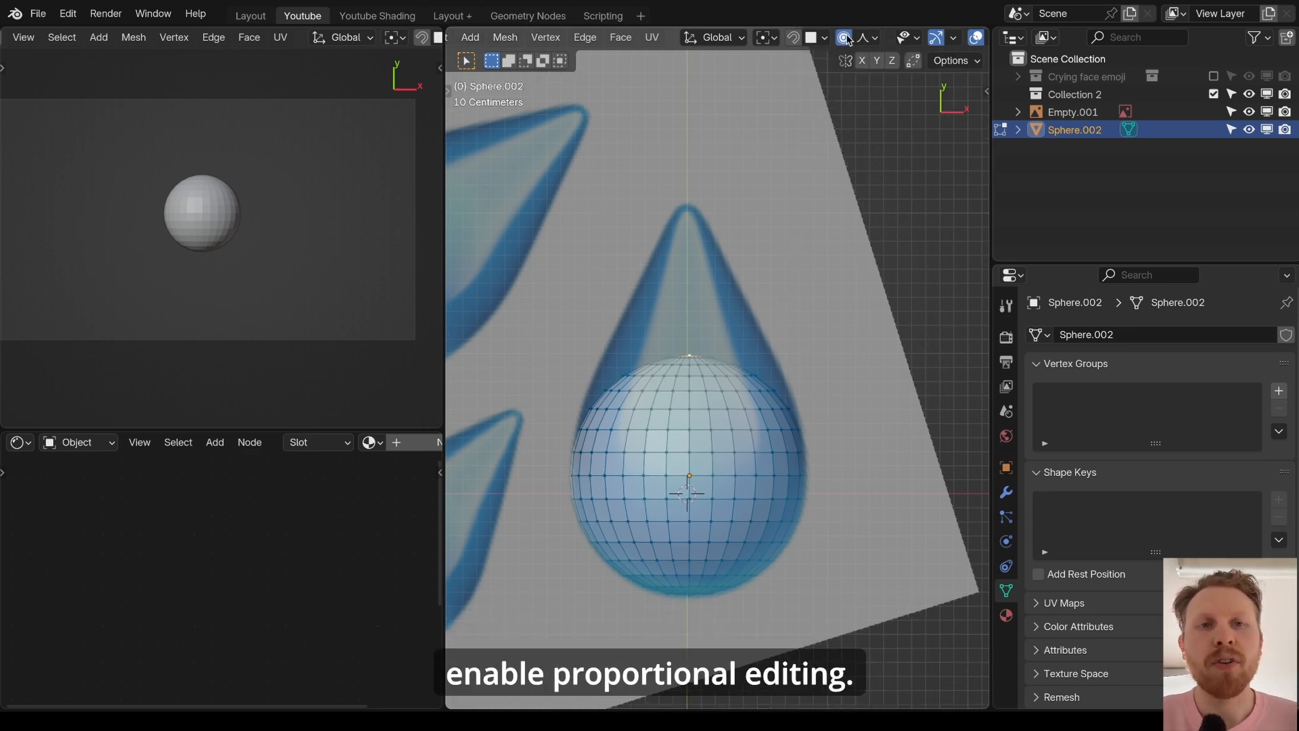
pyautogui.click(869, 40)
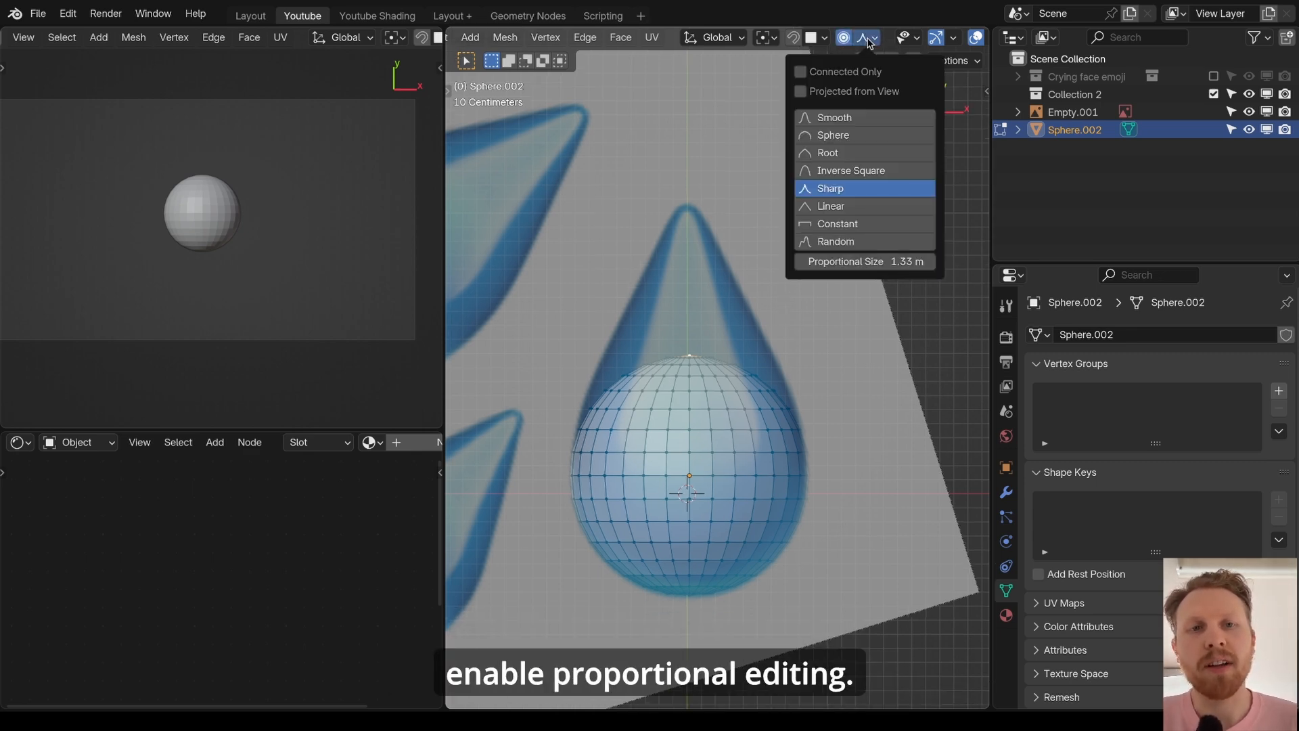
pyautogui.click(830, 190)
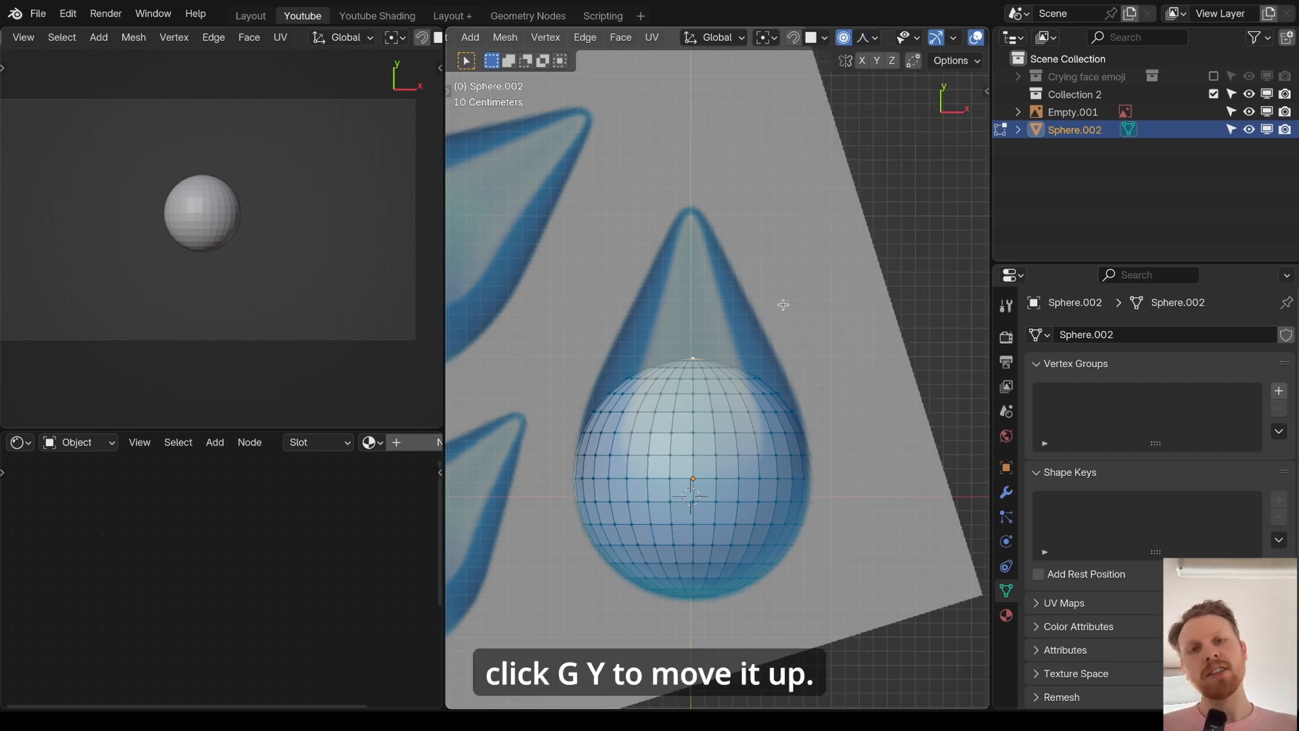
# - Pull the pole vertex about 1.10 m along Y to the droplet's tip, widening the proportional influence to taper the sphere to the reference outline
pyautogui.press('g')
pyautogui.press('y')
pyautogui.scroll(10, 760, 206)
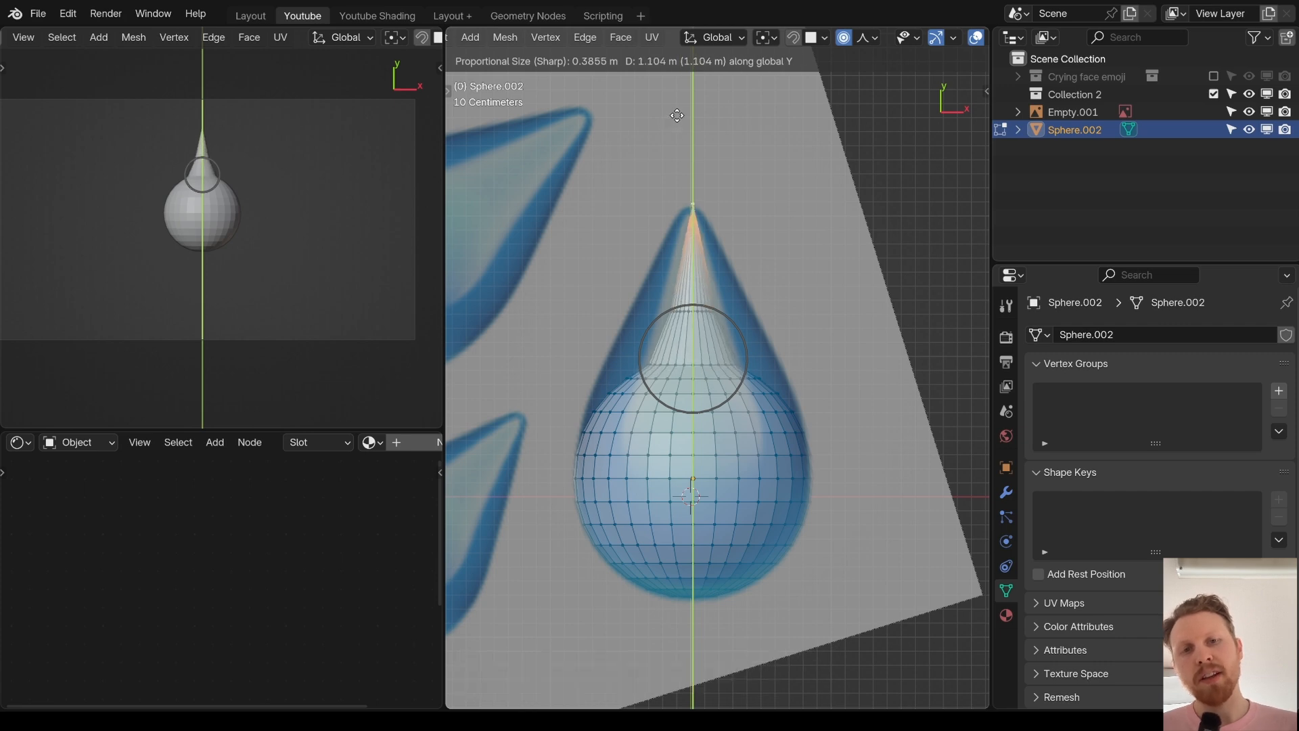
pyautogui.scroll(-13, 677, 115)
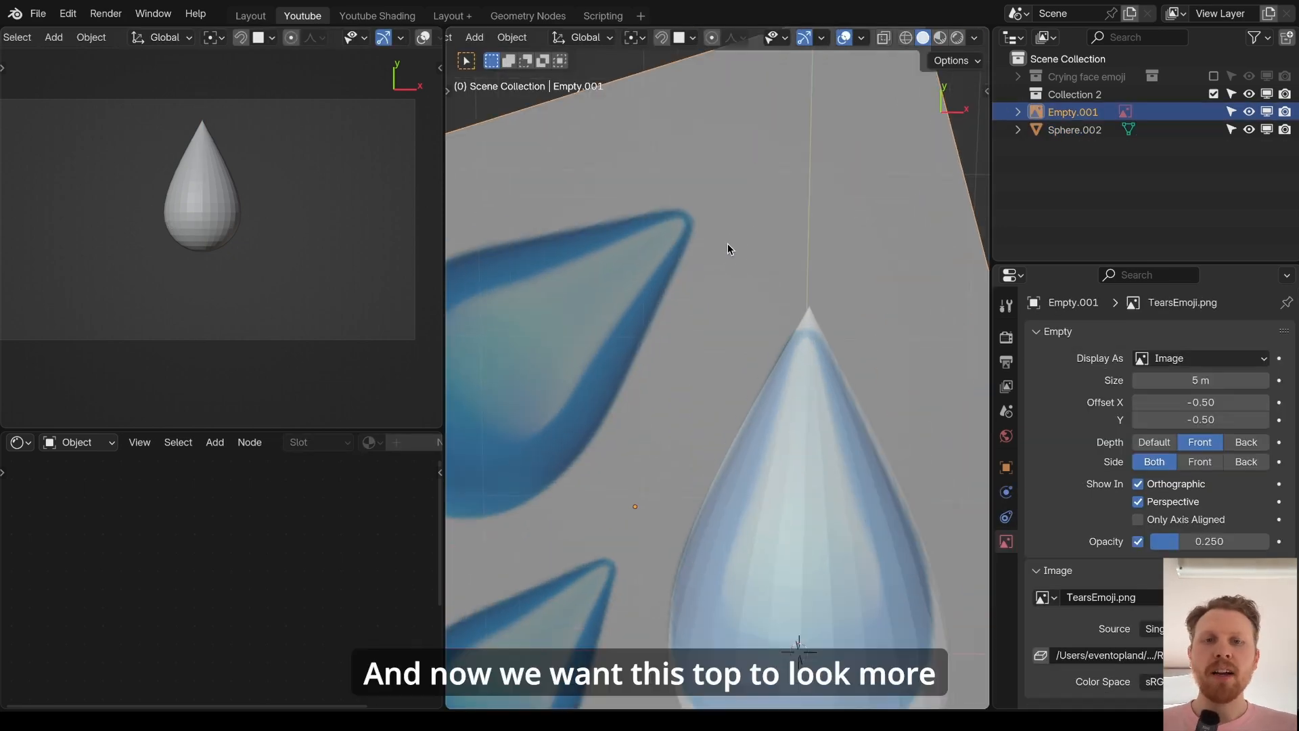
# - Hide the tears reference image in the viewport
pyautogui.scroll(2, 729, 242)
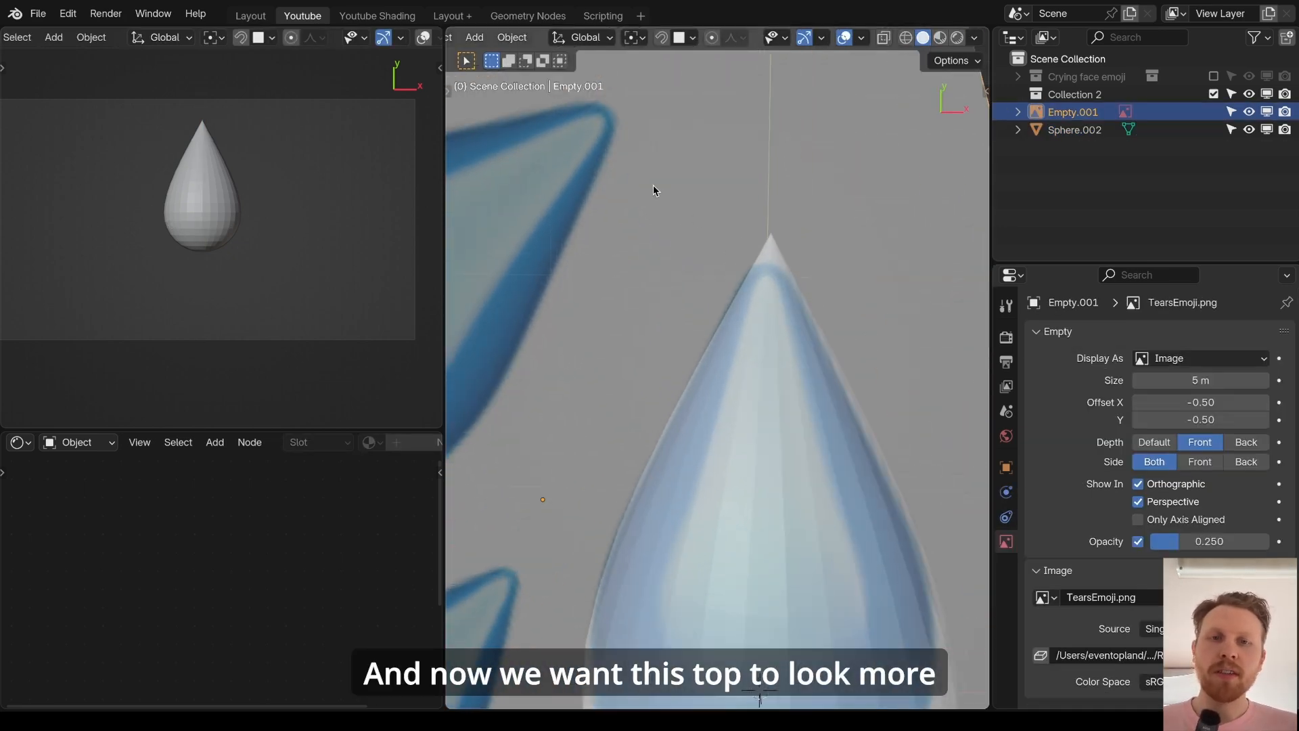
pyautogui.click(767, 244)
pyautogui.scroll(-4, 779, 249)
pyautogui.click(803, 242)
pyautogui.press('h')
# - Select the droplet in orthographic view and apply Shade Smooth to it
pyautogui.click(761, 327)
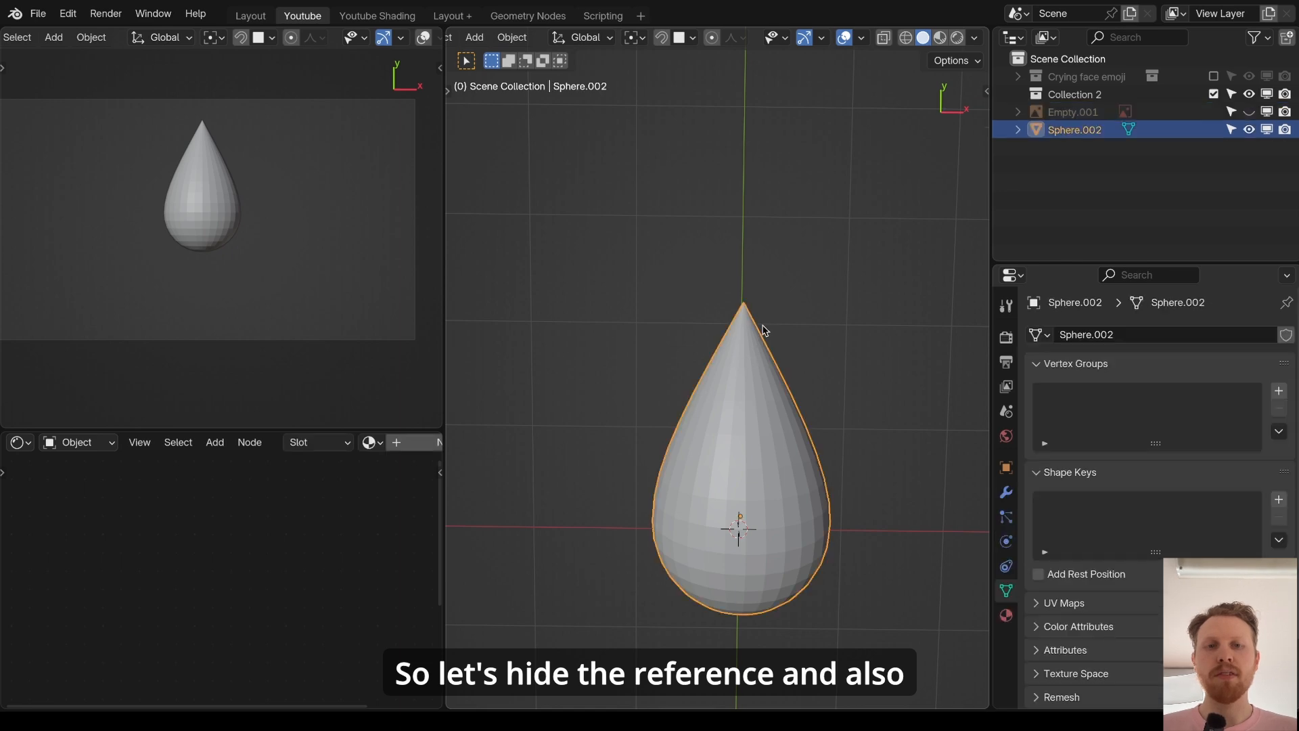
pyautogui.press('KP_5')
pyautogui.press('F3')
pyautogui.write('smooth')
pyautogui.press('Down')
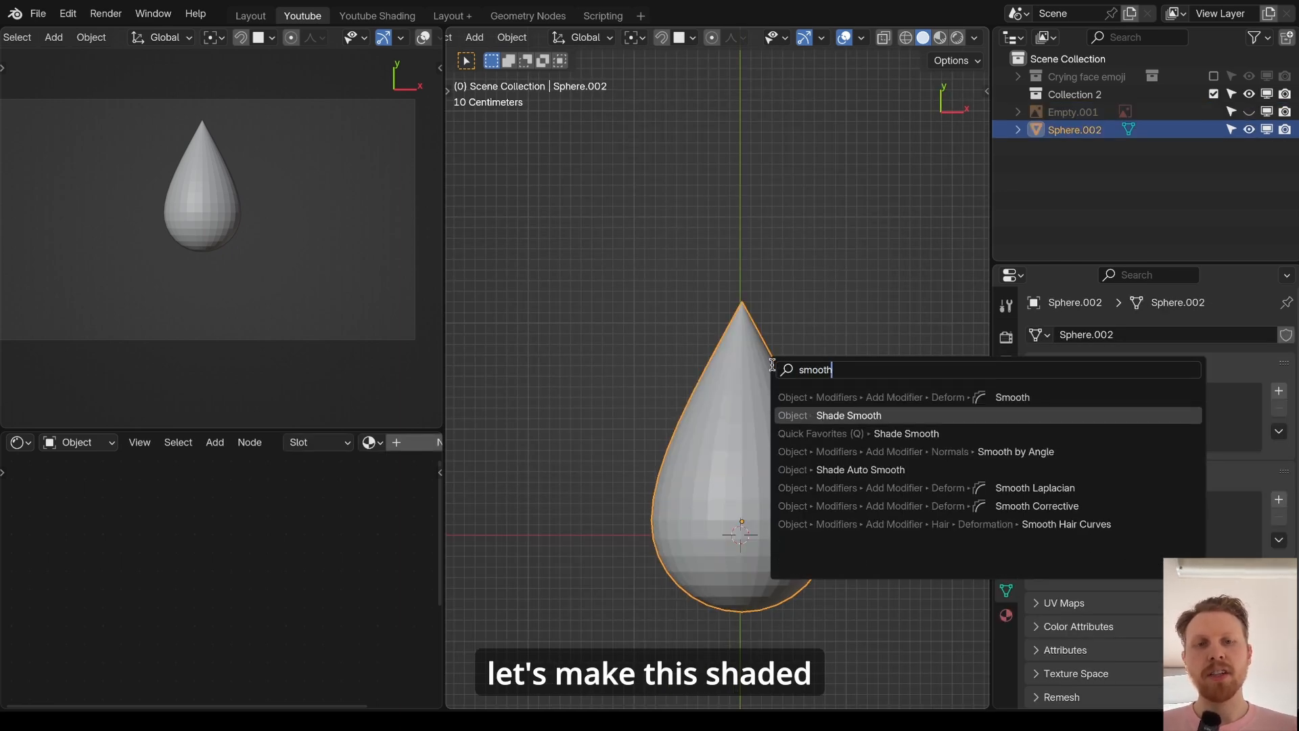
pyautogui.press('Return')
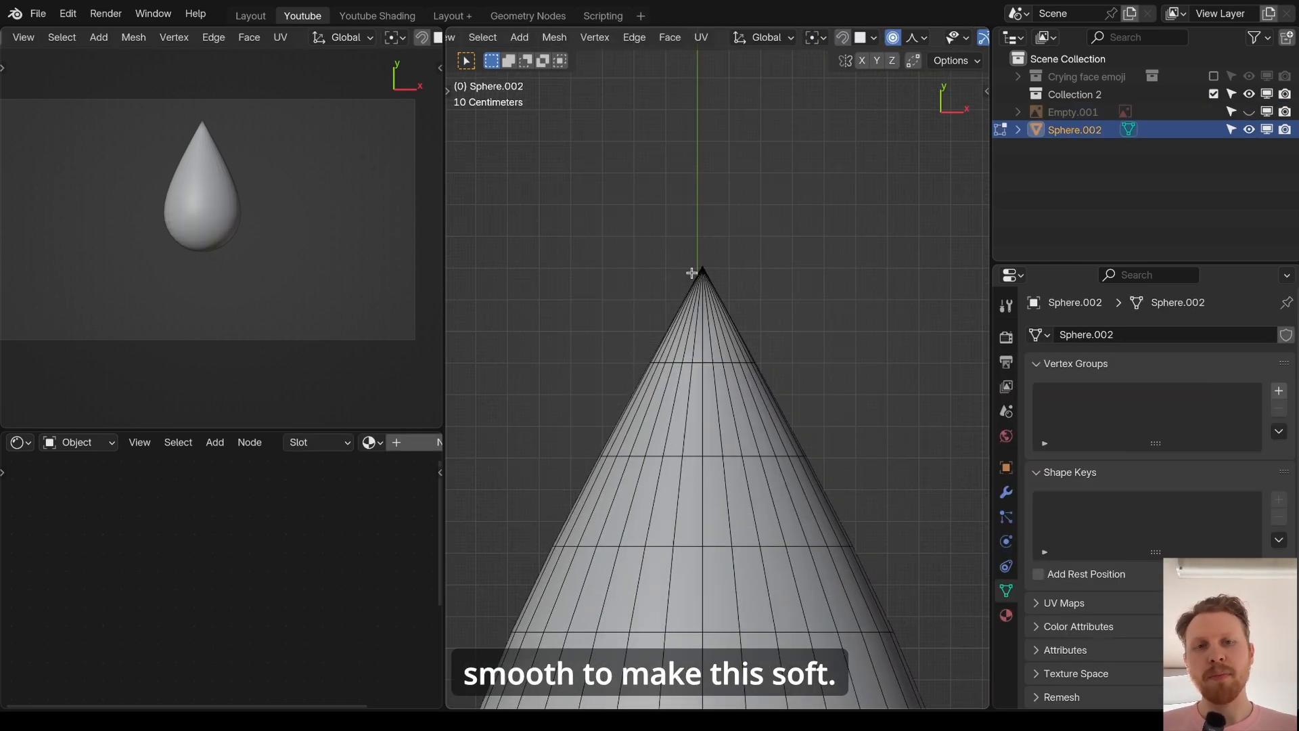
# - Edge-slide the edge loop nearest the tip by a factor of about 0.38 toward the tip
pyautogui.scroll(3, 728, 366)
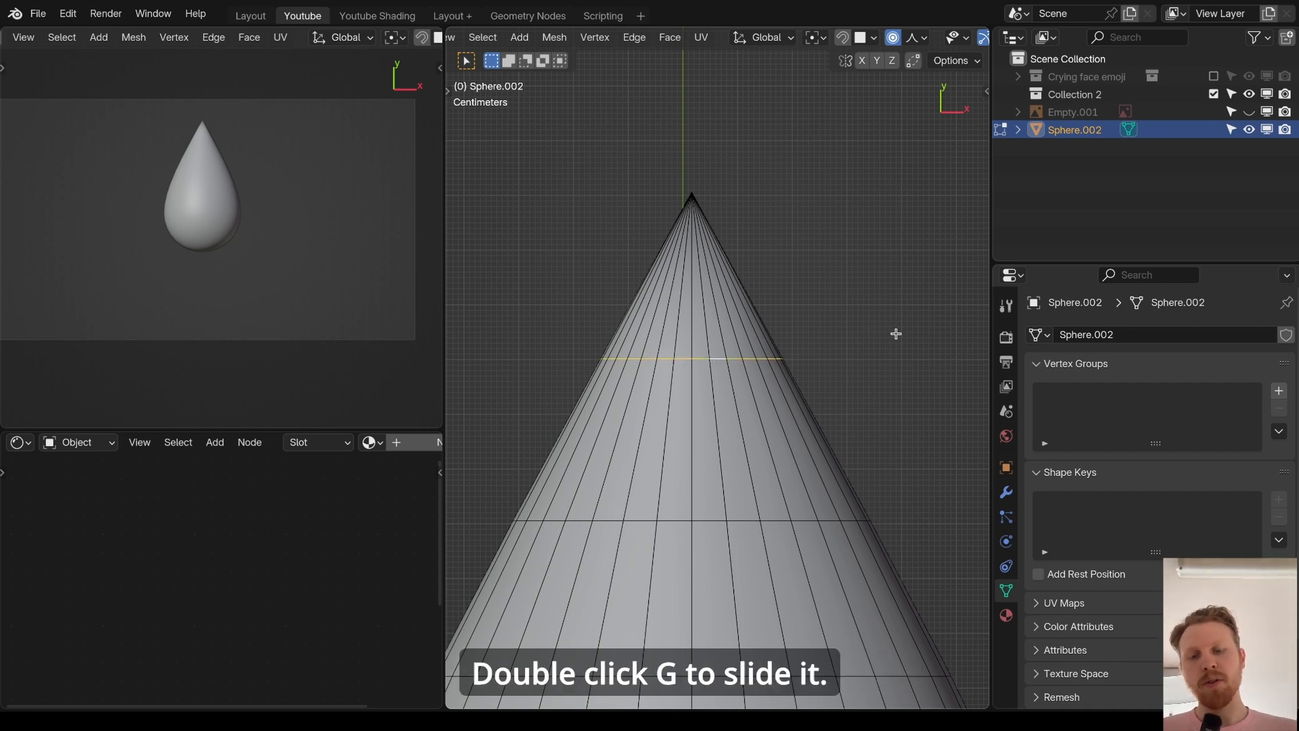
pyautogui.press('g')
pyautogui.press('g')
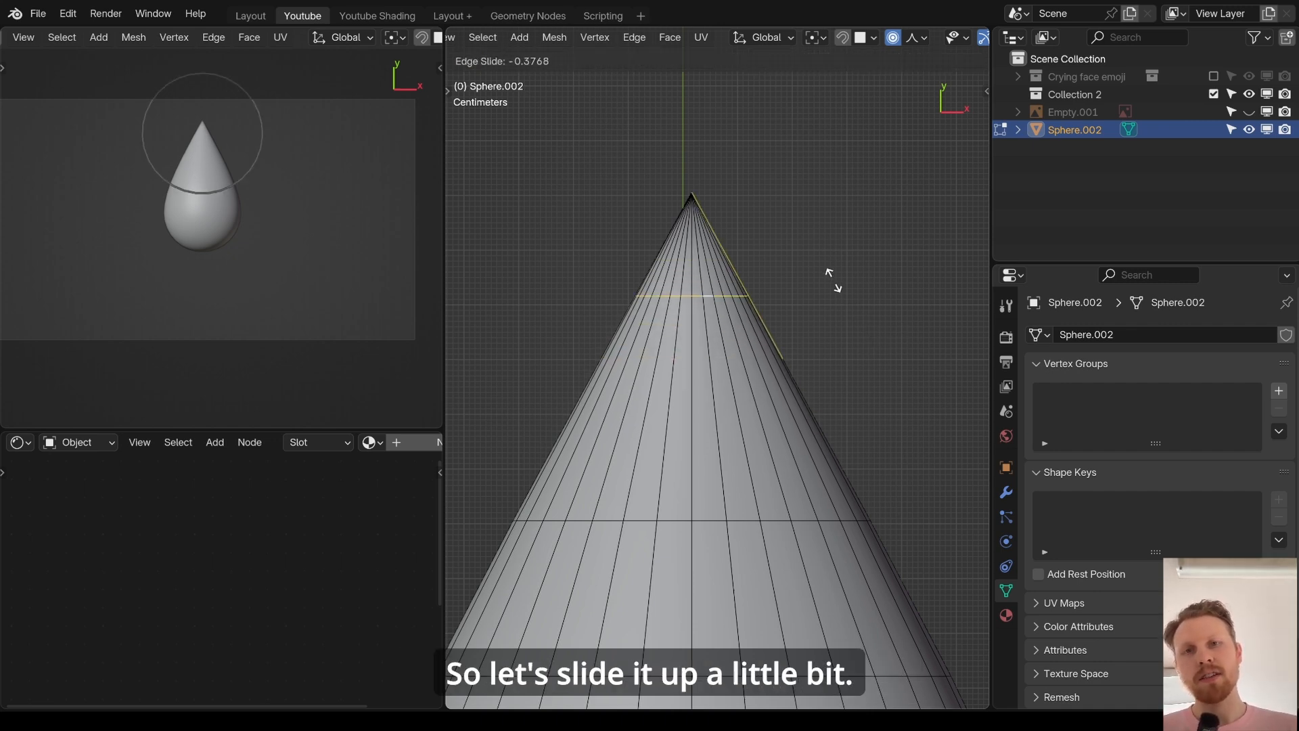
pyautogui.click(810, 242)
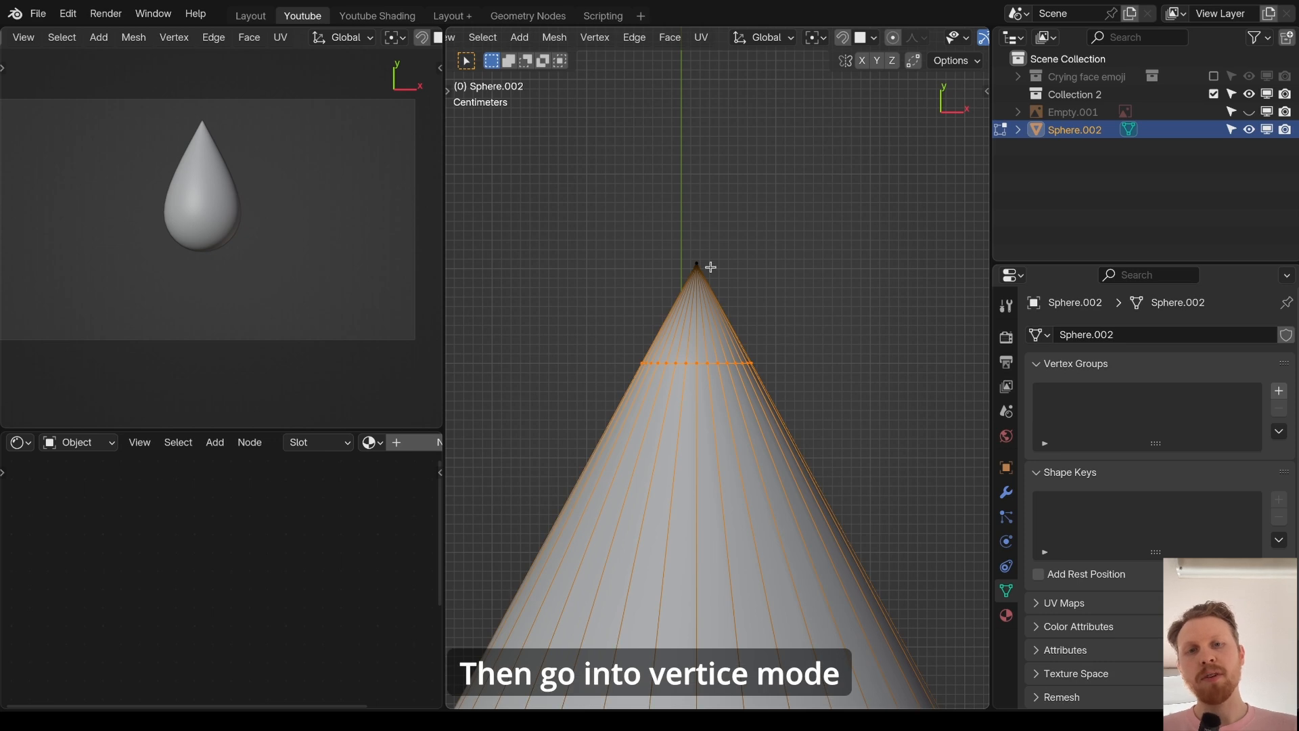
# - Lower the droplet's tip vertex about 0.065 m along Y to blunt the point, and return to Object Mode
pyautogui.click(711, 267)
pyautogui.press('g')
pyautogui.press('y')
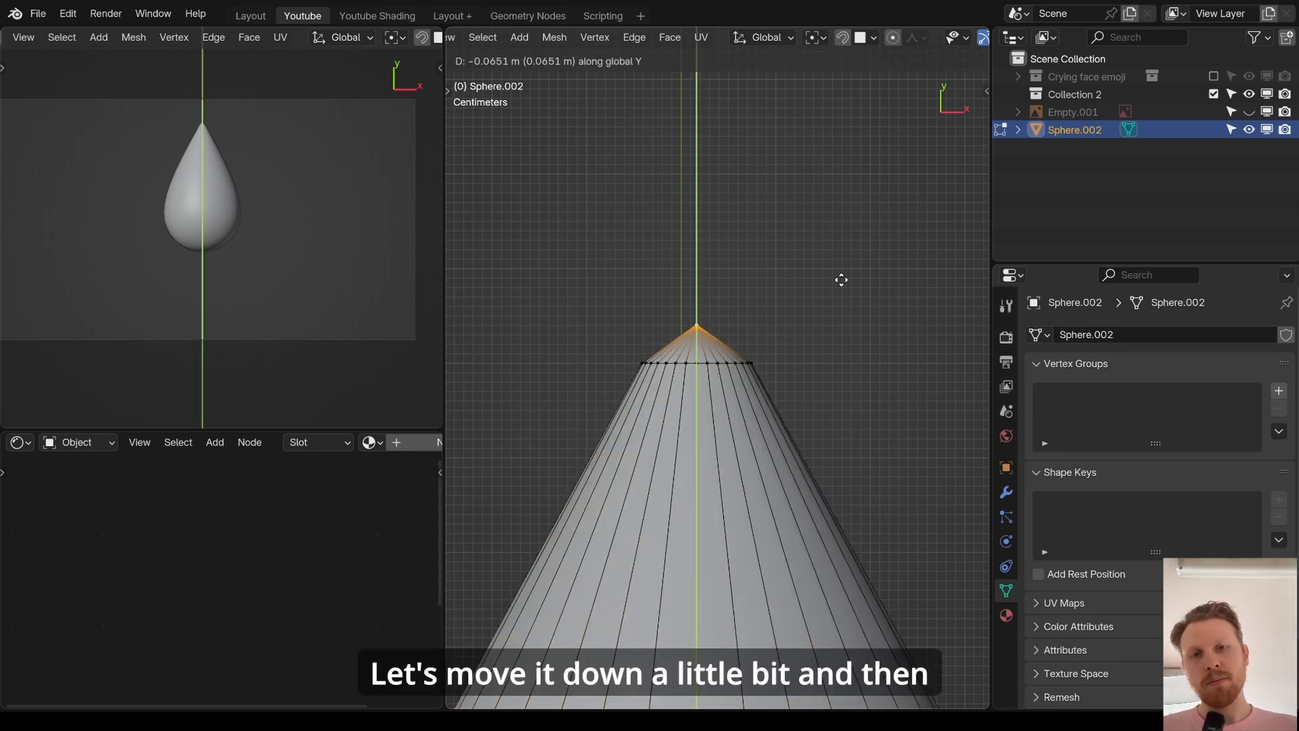
pyautogui.click(842, 296)
pyautogui.scroll(-4, 836, 352)
pyautogui.press('Tab')
# - Add a Subdivision modifier to the droplet with viewport level 2, and deselect it
pyautogui.scroll(-4, 800, 444)
pyautogui.keyDown('shift'); pyautogui.moveTo(816, 450); pyautogui.dragTo(806, 342, button='middle'); pyautogui.keyUp('shift')
pyautogui.scroll(1, 806, 342)
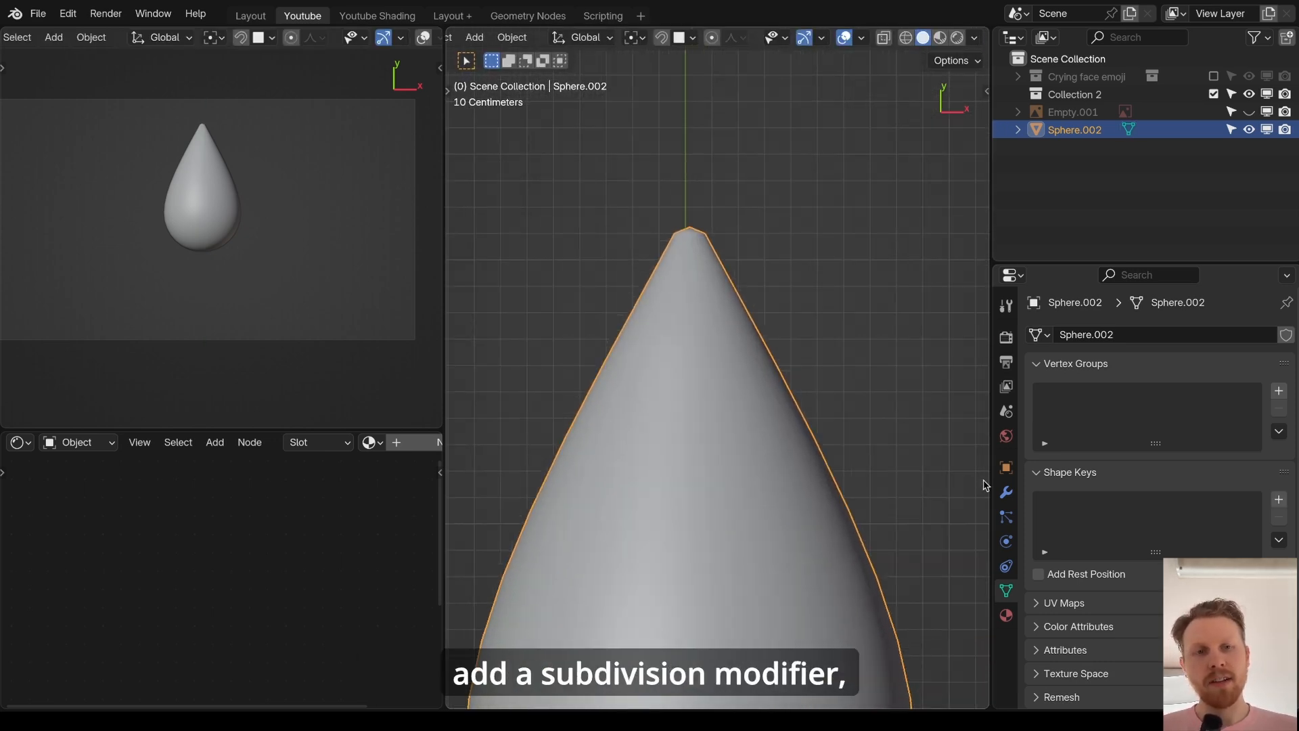
pyautogui.click(1007, 492)
pyautogui.doubleClick(1093, 333)
pyautogui.write('subd')
pyautogui.press('Return')
pyautogui.click(1211, 409)
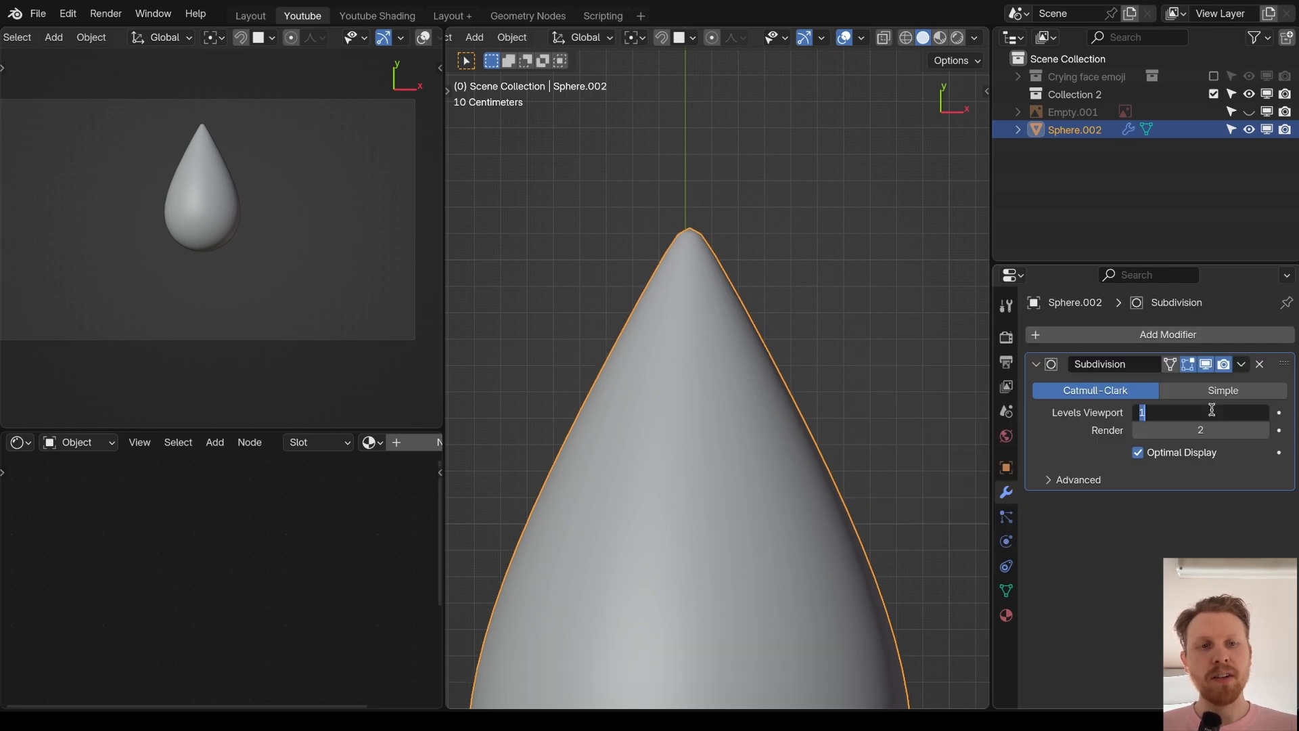
pyautogui.write('2')
pyautogui.press('Return')
pyautogui.scroll(-5, 873, 377)
pyautogui.hotkey('alt', 'a')
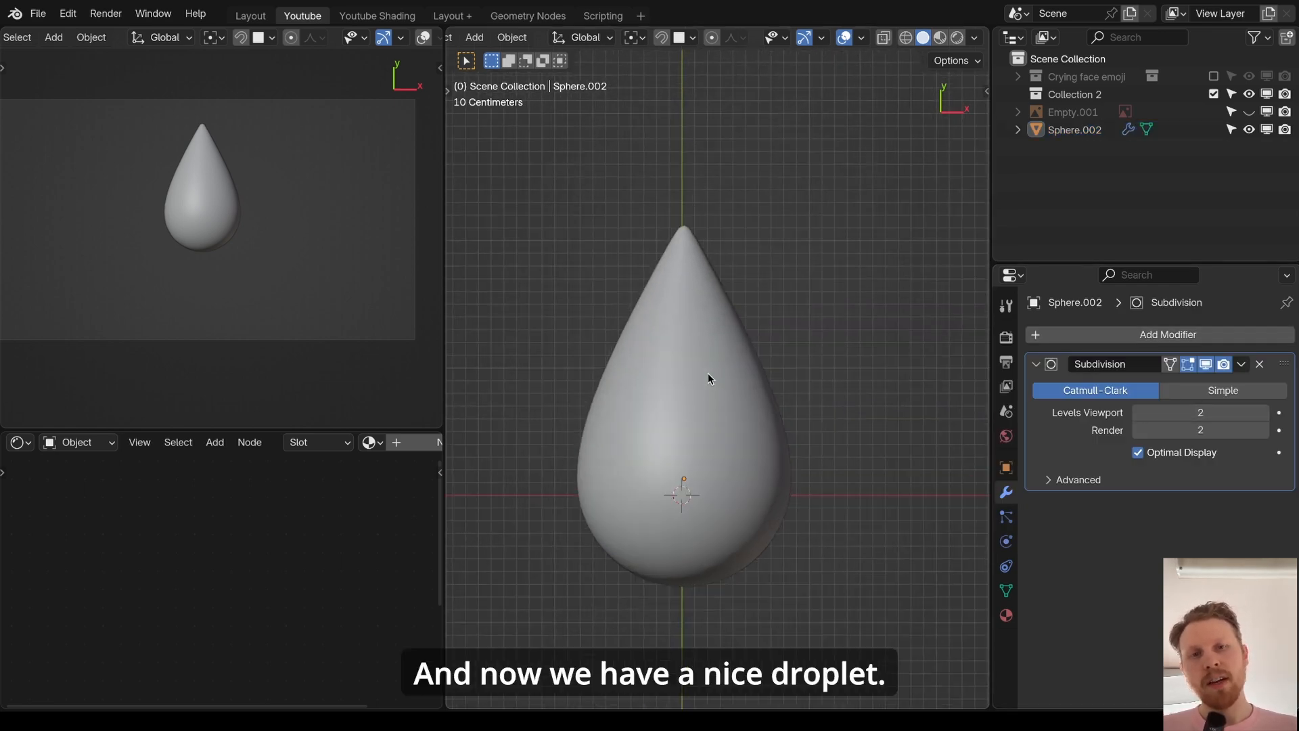
# - Show the tears reference image again and reset its location and rotation
pyautogui.scroll(-3, 913, 363)
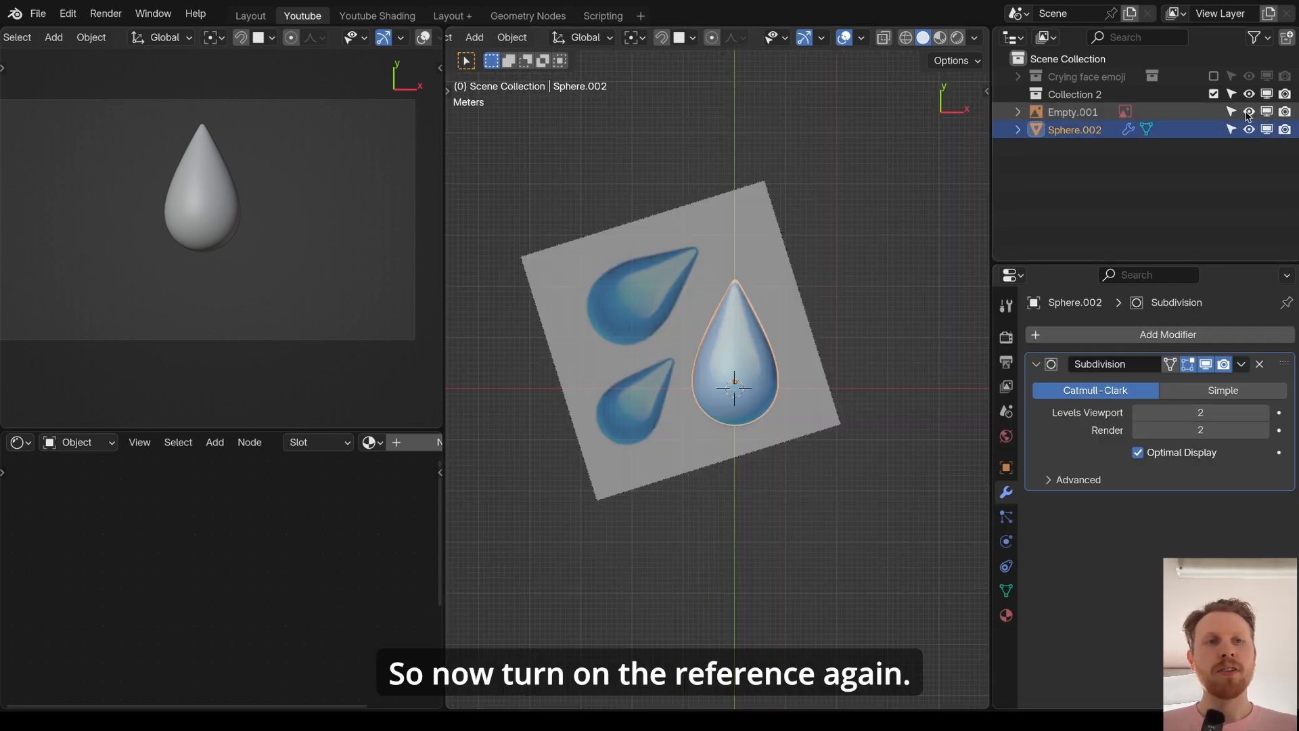
pyautogui.click(1249, 113)
pyautogui.hotkey('alt', 'a')
pyautogui.click(1249, 112)
pyautogui.click(777, 223)
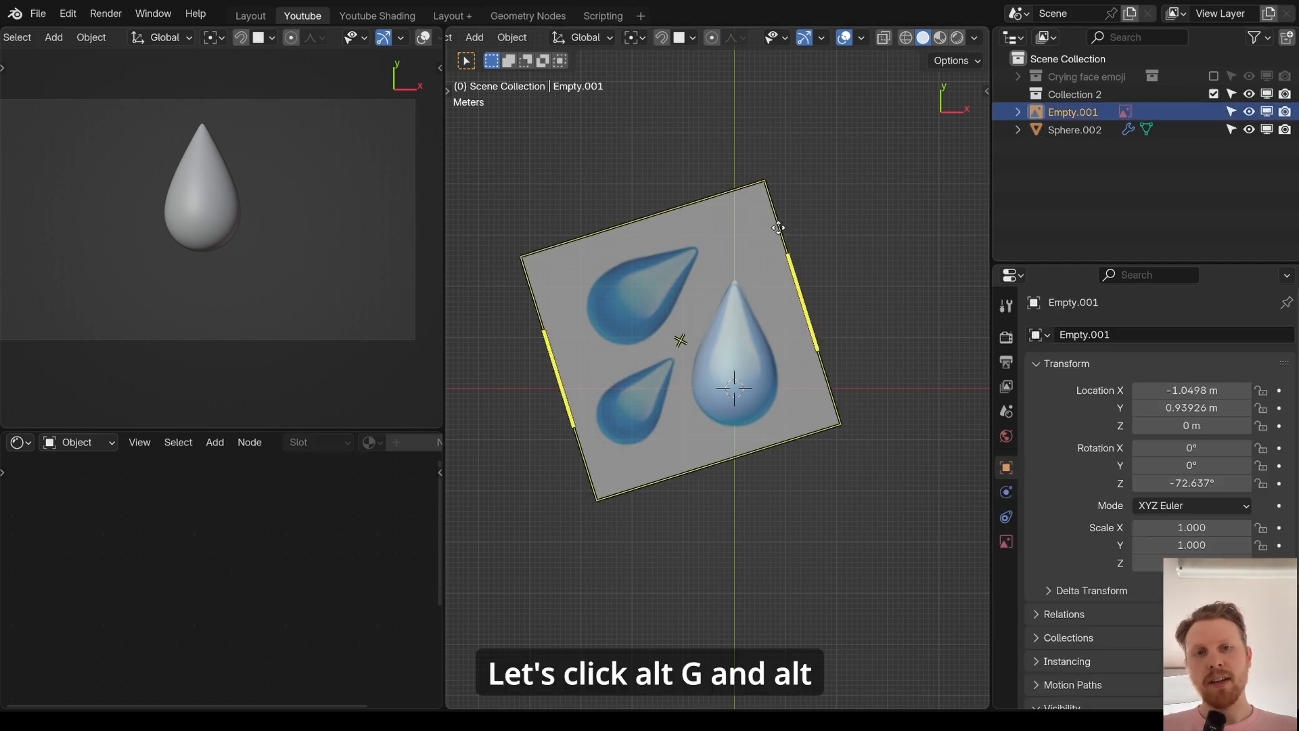
pyautogui.hotkey('alt', 'g')
pyautogui.hotkey('alt', 'r')
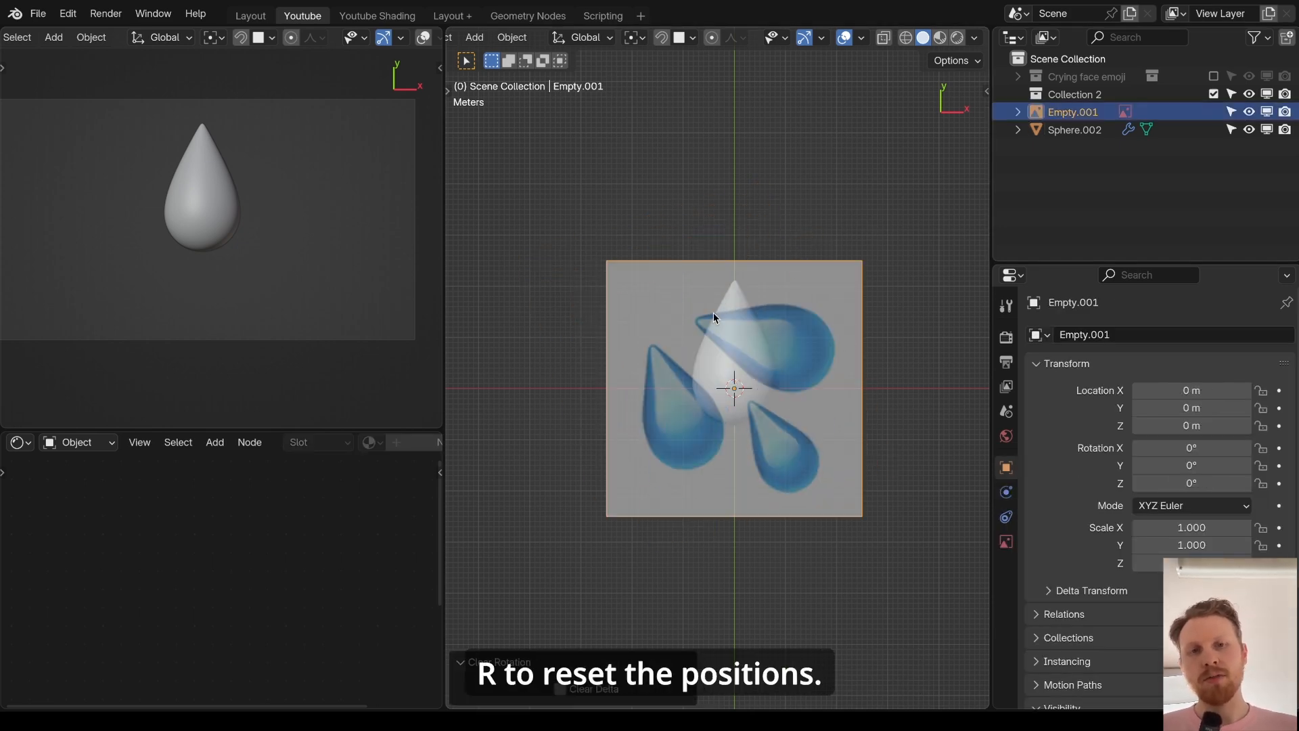
# - Move and rotate the droplet to match the largest reference droplet, whose tip points left
pyautogui.keyDown('shift'); pyautogui.moveTo(830, 479); pyautogui.dragTo(763, 450, button='middle'); pyautogui.keyUp('shift')
pyautogui.click(676, 303)
pyautogui.scroll(3, 764, 339)
pyautogui.keyDown('shift'); pyautogui.moveTo(788, 335); pyautogui.dragTo(786, 223, button='middle'); pyautogui.keyUp('shift')
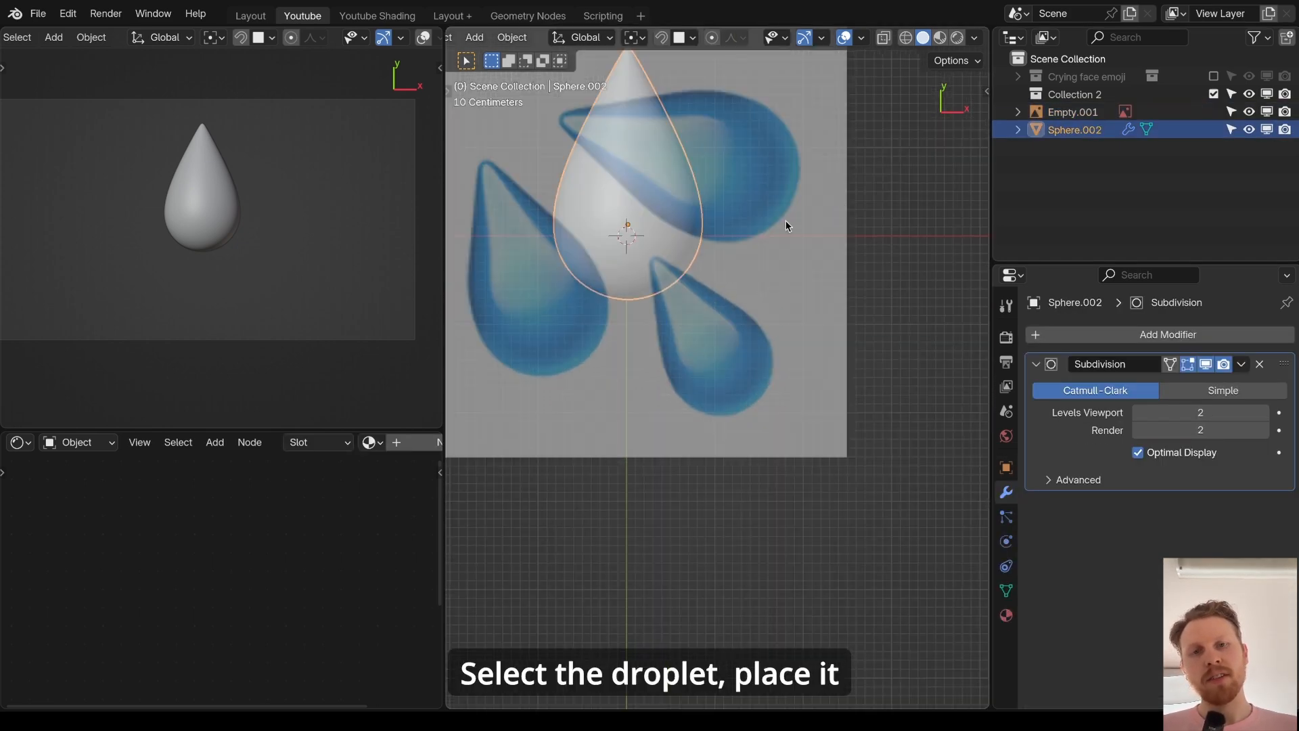
pyautogui.press('r')
pyautogui.press('g')
pyautogui.click(823, 109)
pyautogui.press('r')
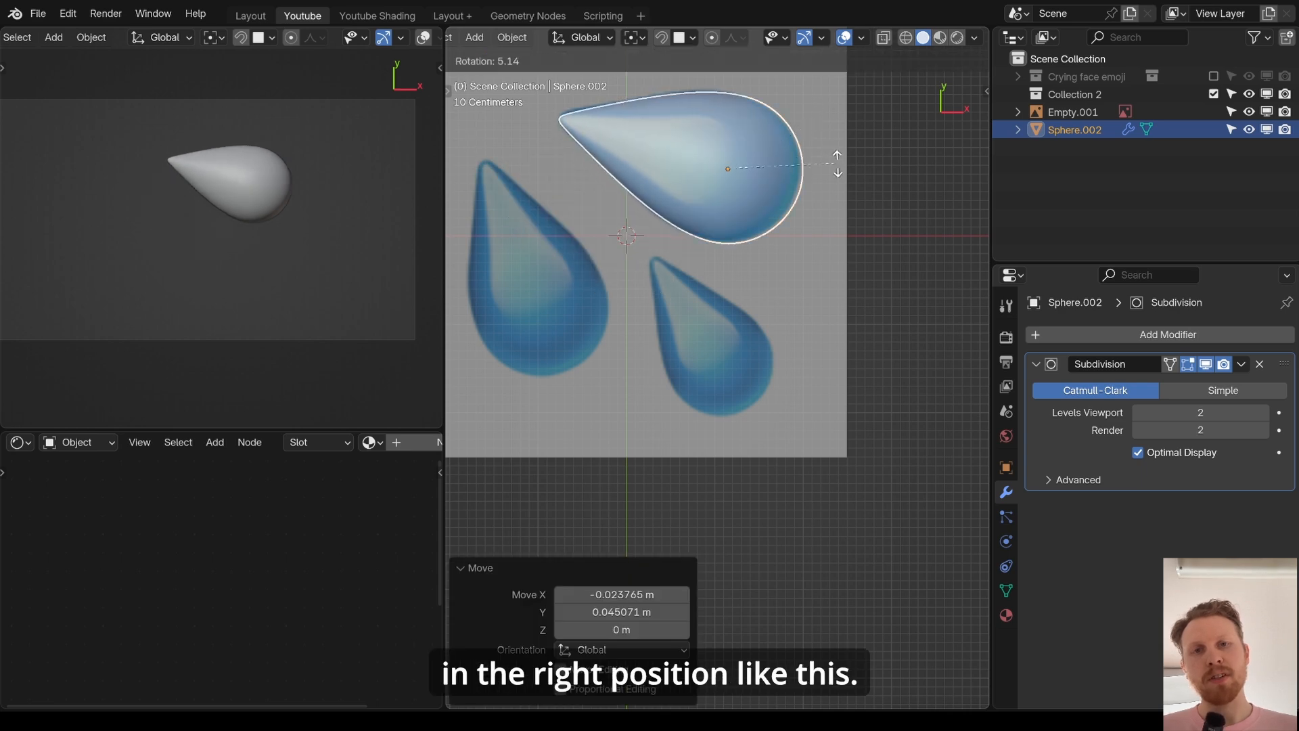
pyautogui.click(837, 164)
# - Duplicate the droplet, move the copy about -2.31 m in X and -1.57 m in Y onto the left reference droplet, and rotate its tip upward
pyautogui.scroll(-3, 826, 169)
pyautogui.hotkey('shift', 'd')
pyautogui.click(791, 175)
pyautogui.keyDown('shift'); pyautogui.moveTo(790, 177); pyautogui.dragTo(829, 216, button='middle'); pyautogui.keyUp('shift')
pyautogui.press('g')
pyautogui.click(707, 283)
pyautogui.press('r')
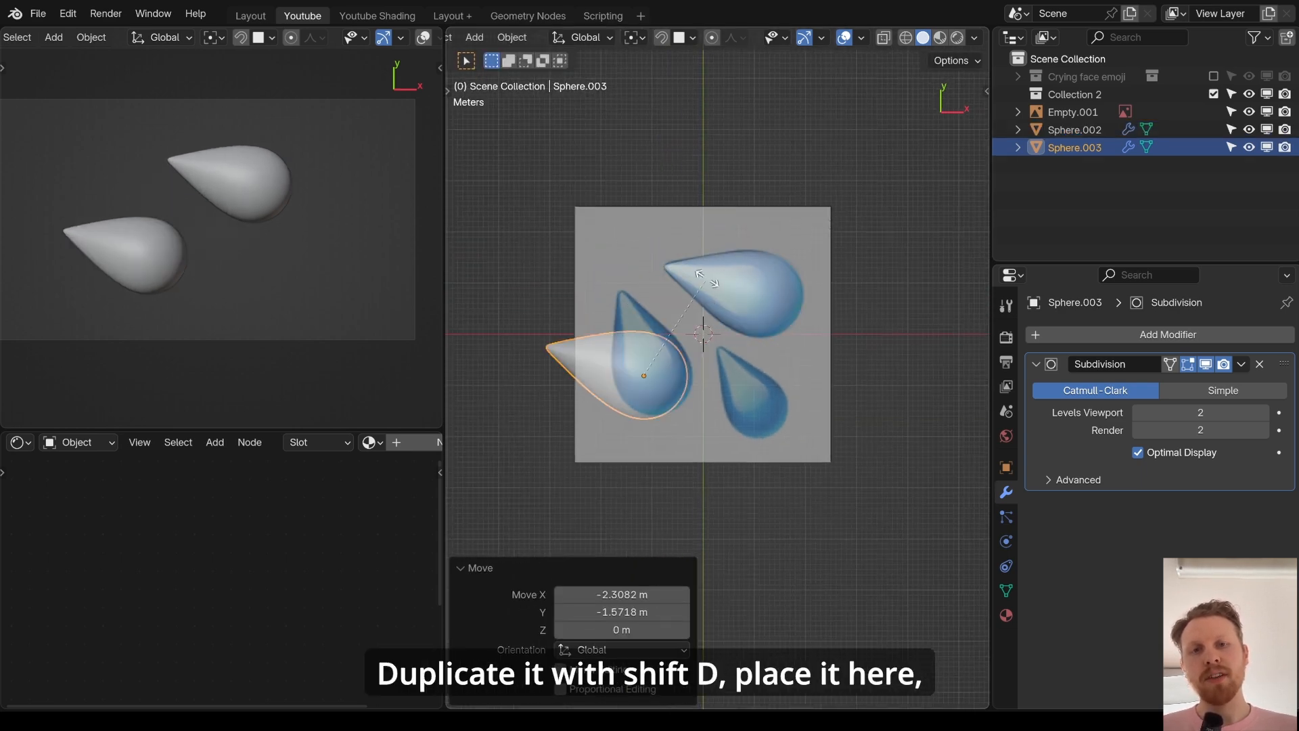
pyautogui.click(743, 369)
pyautogui.press('g')
pyautogui.click(747, 369)
# - Refine the copy's scale, rotation and position to fit the left reference droplet's outline
pyautogui.press('s')
pyautogui.click(729, 364)
pyautogui.press('r')
pyautogui.click(723, 347)
pyautogui.press('s')
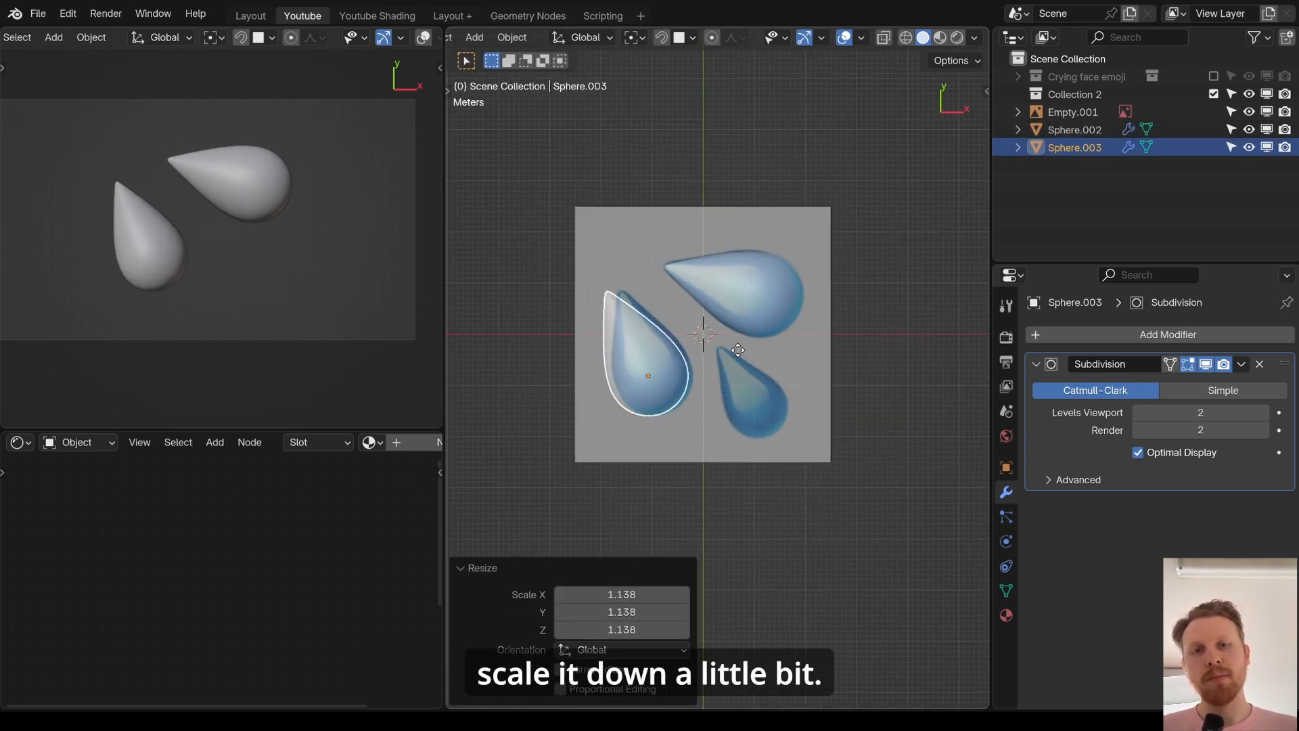
pyautogui.click(743, 352)
pyautogui.press('s')
pyautogui.click(741, 353)
pyautogui.press('r')
pyautogui.click(745, 328)
# - Duplicate the left droplet and move, rotate and scale the copy down to match the smallest reference droplet
pyautogui.hotkey('shift', 'd')
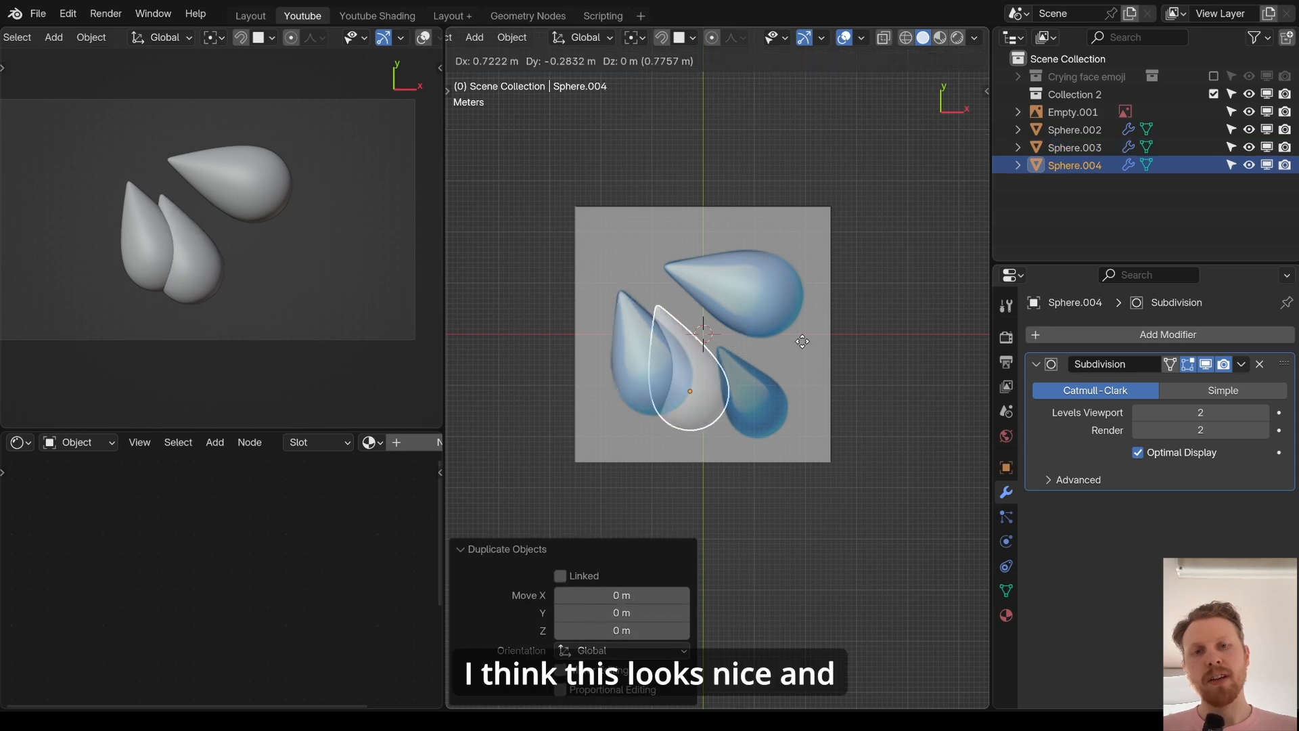
pyautogui.click(849, 355)
pyautogui.press('r')
pyautogui.click(816, 335)
pyautogui.press('s')
pyautogui.click(806, 338)
pyautogui.press('g')
pyautogui.click(810, 340)
pyautogui.press('s')
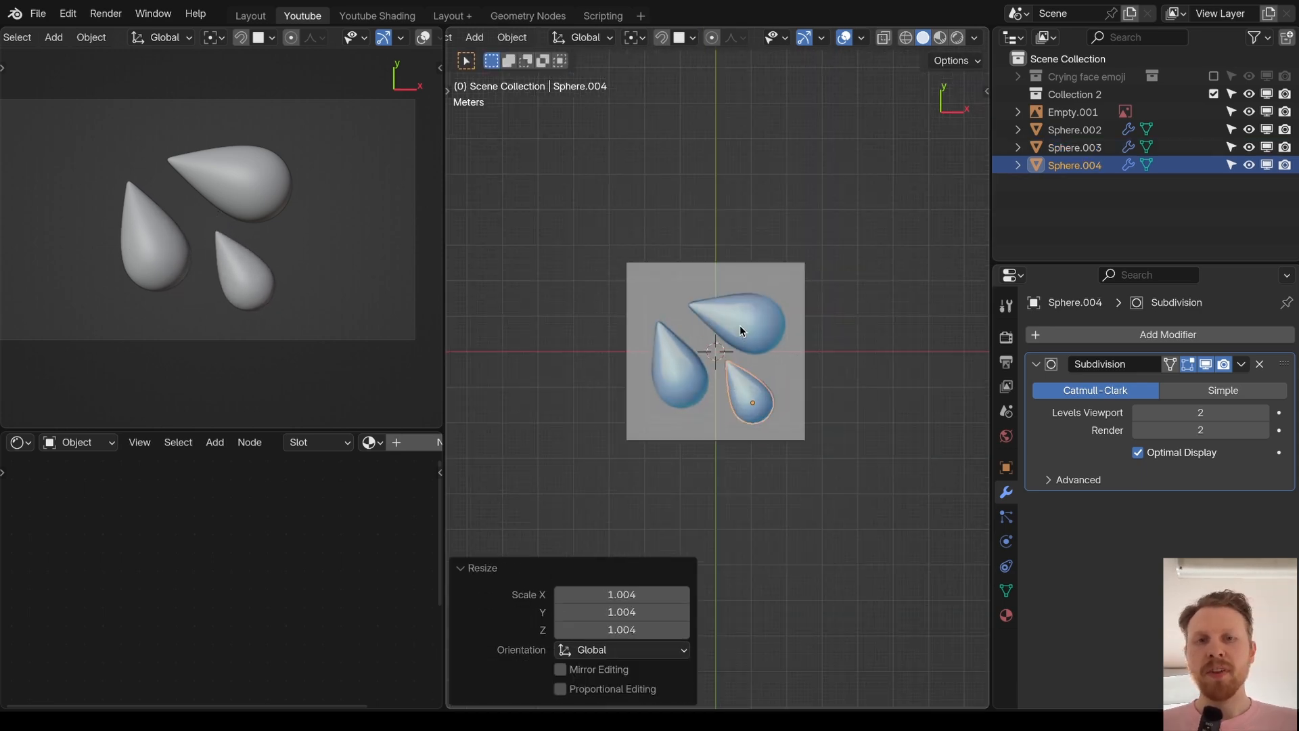
pyautogui.scroll(2, 740, 330)
pyautogui.scroll(-4, 366, 38)
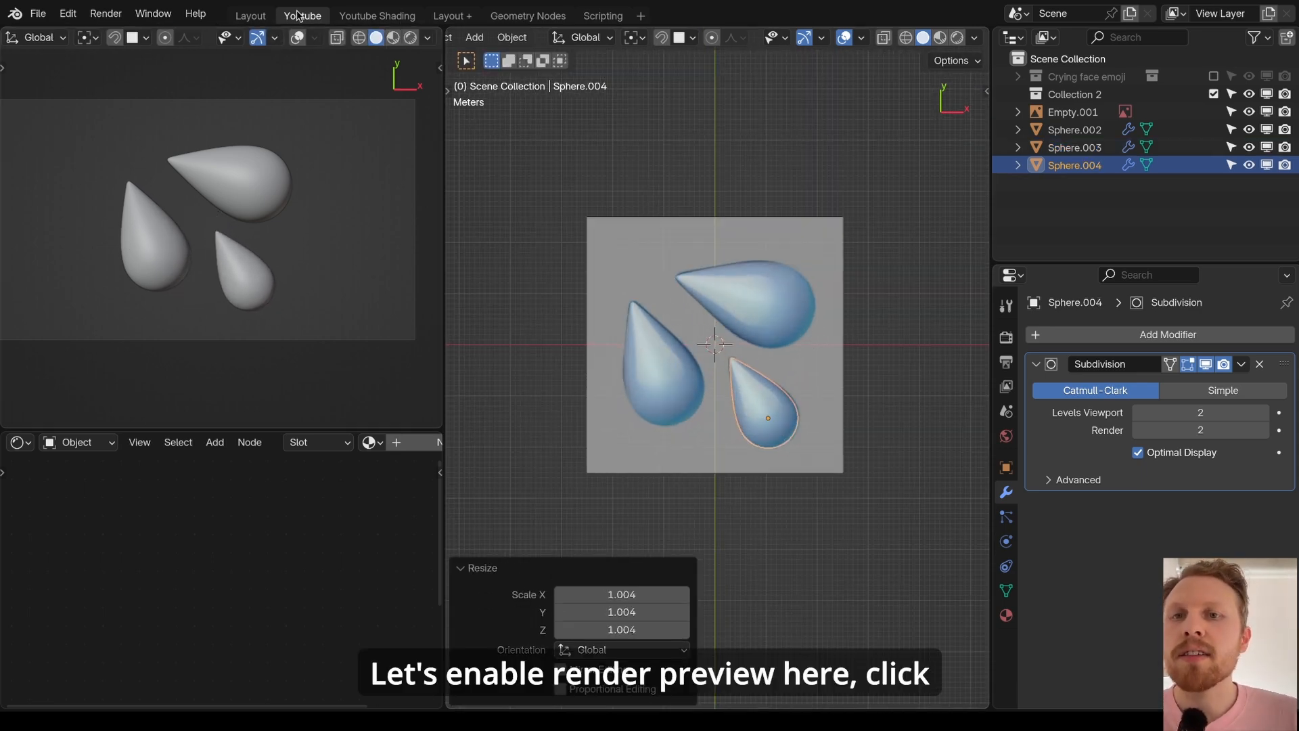
# - Set the camera viewport to Rendered shading with Scene Lights and Scene World turned off
pyautogui.click(410, 38)
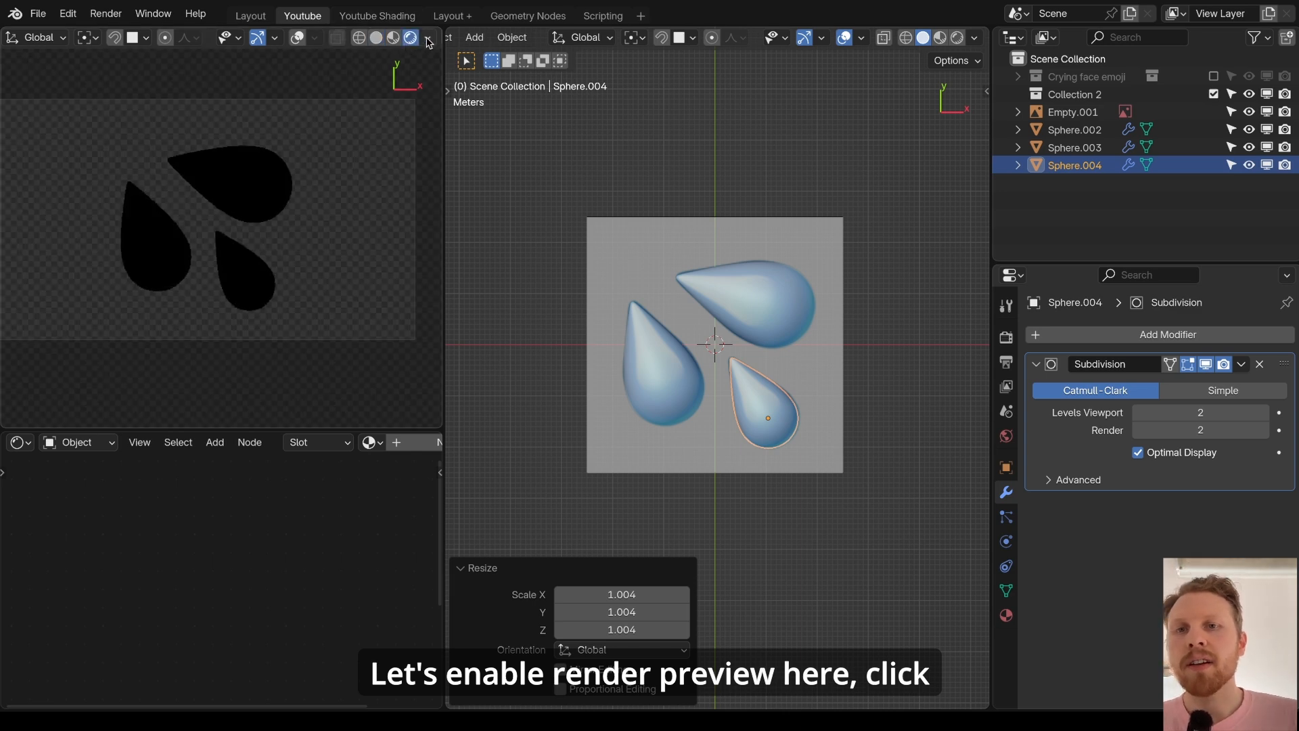
pyautogui.click(428, 37)
pyautogui.click(327, 183)
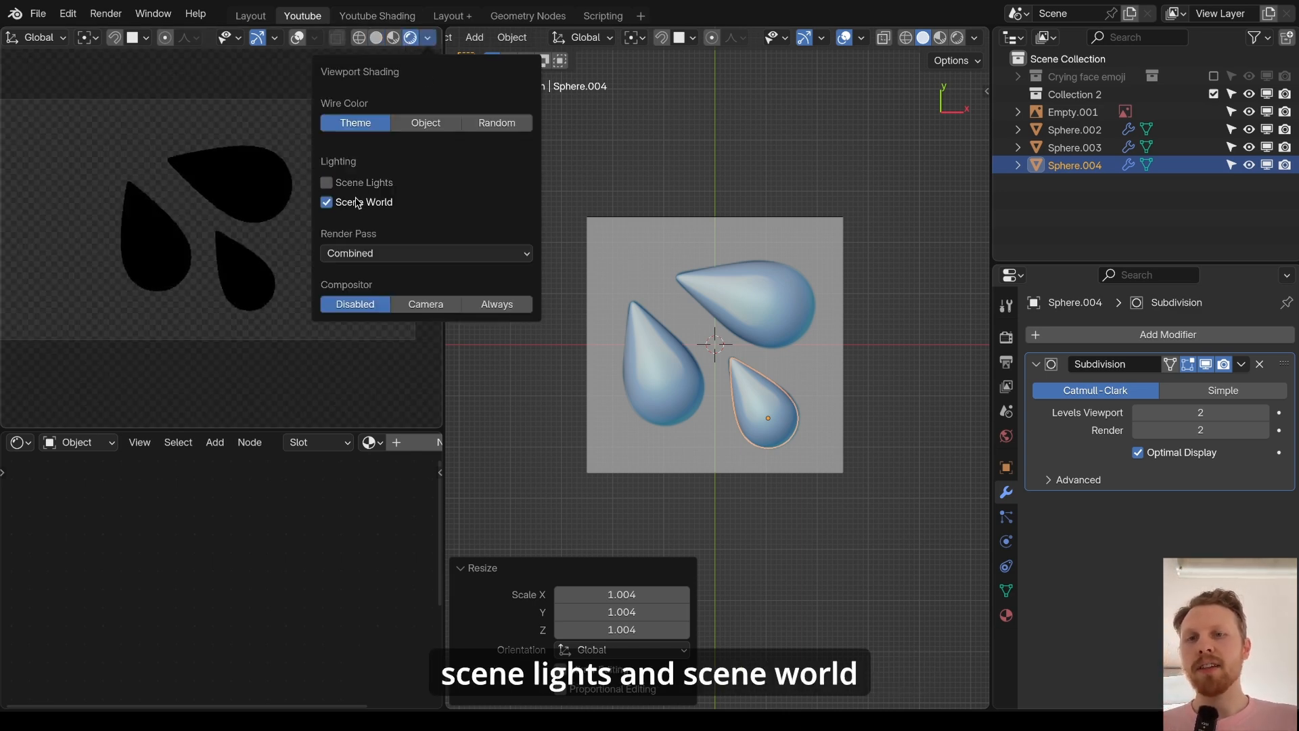
pyautogui.click(357, 203)
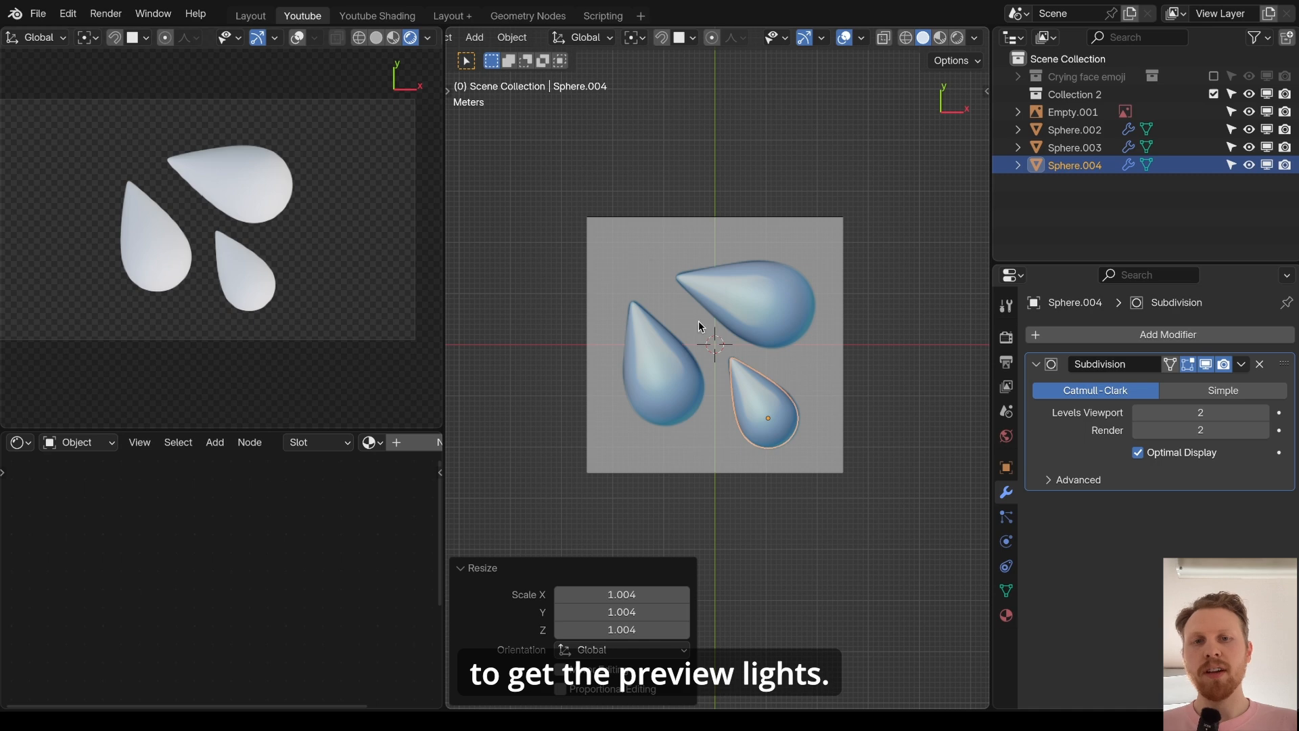
# - Create a new material on the smallest droplet and display TearsEmoji.png in an Image Editor split off beside the shader nodes
pyautogui.scroll(-4, 233, 447)
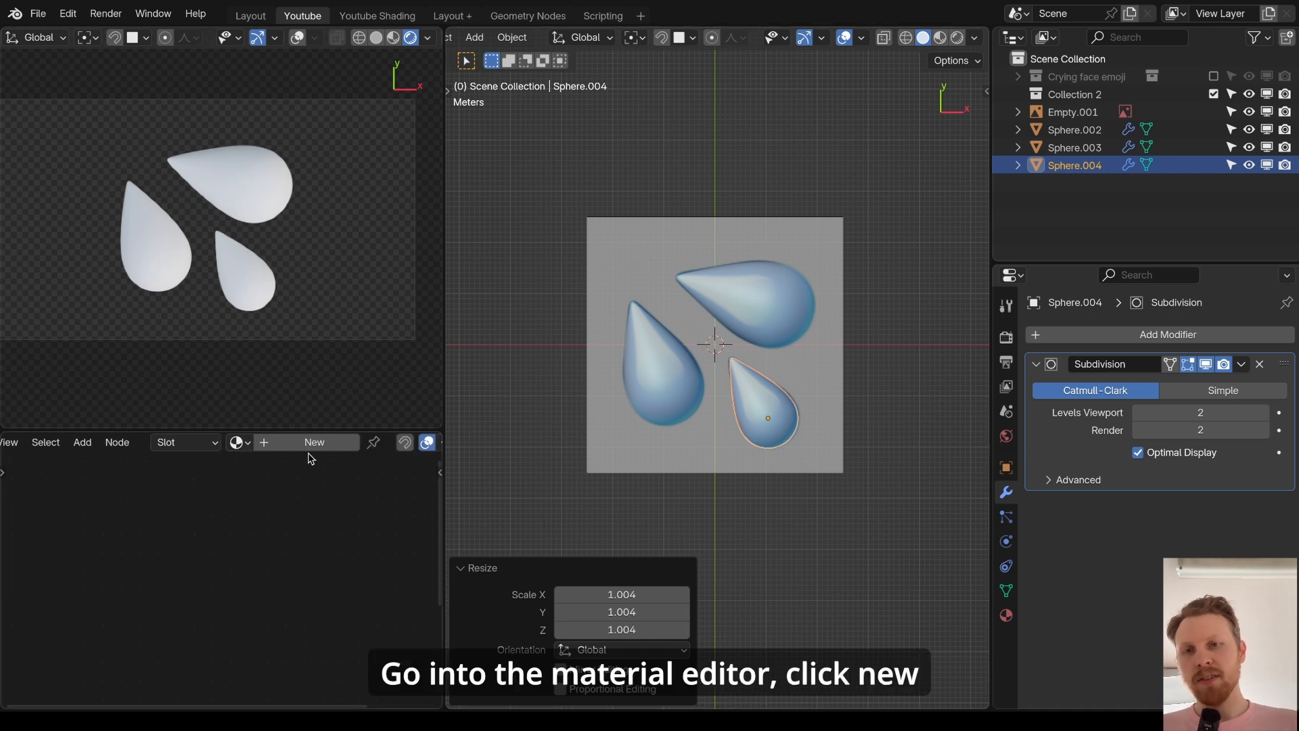
pyautogui.click(289, 443)
pyautogui.moveTo(436, 441); pyautogui.dragTo(296, 443)
pyautogui.click(313, 442)
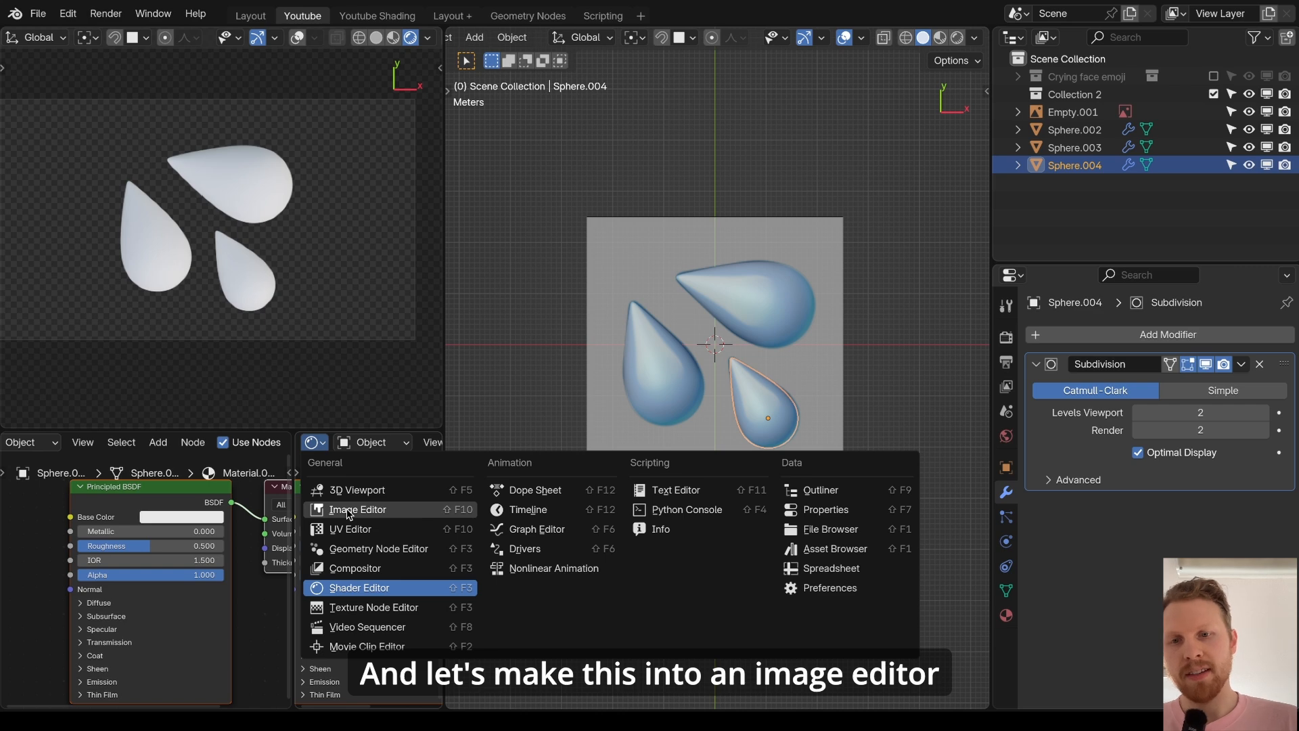
pyautogui.click(349, 512)
pyautogui.click(346, 443)
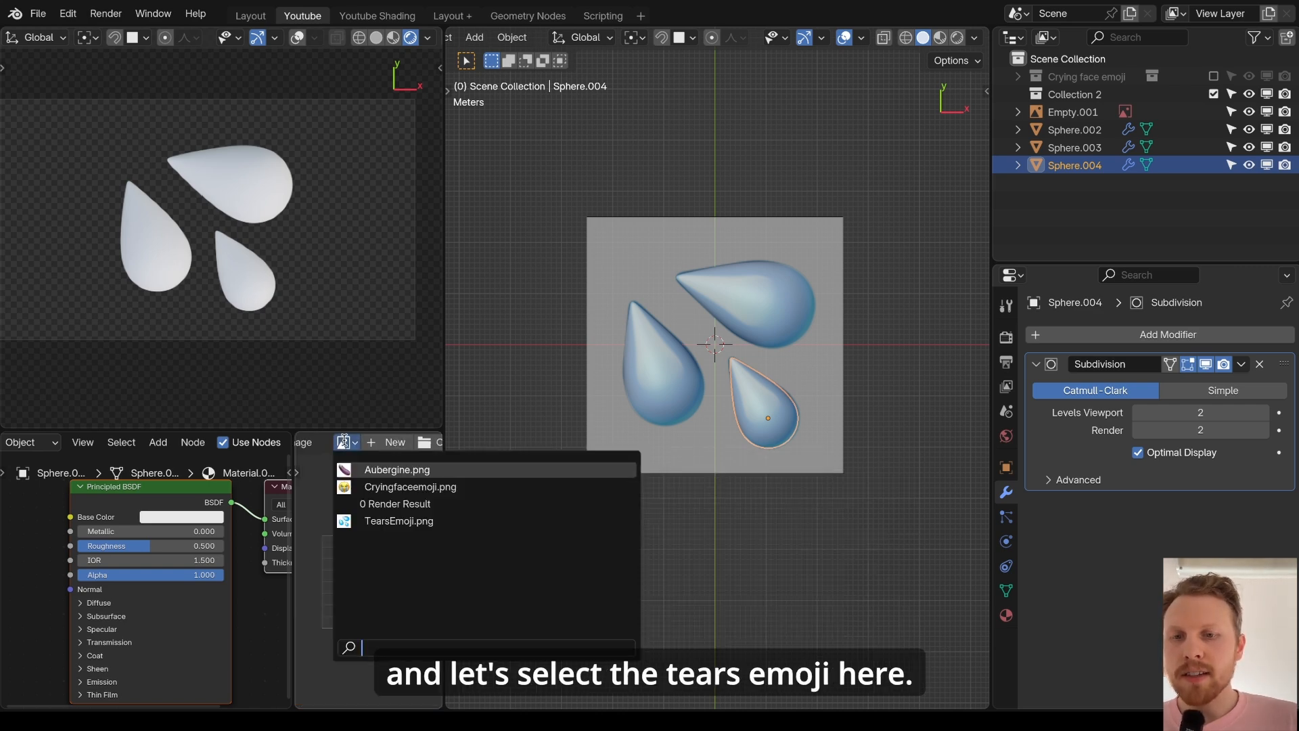
pyautogui.click(399, 521)
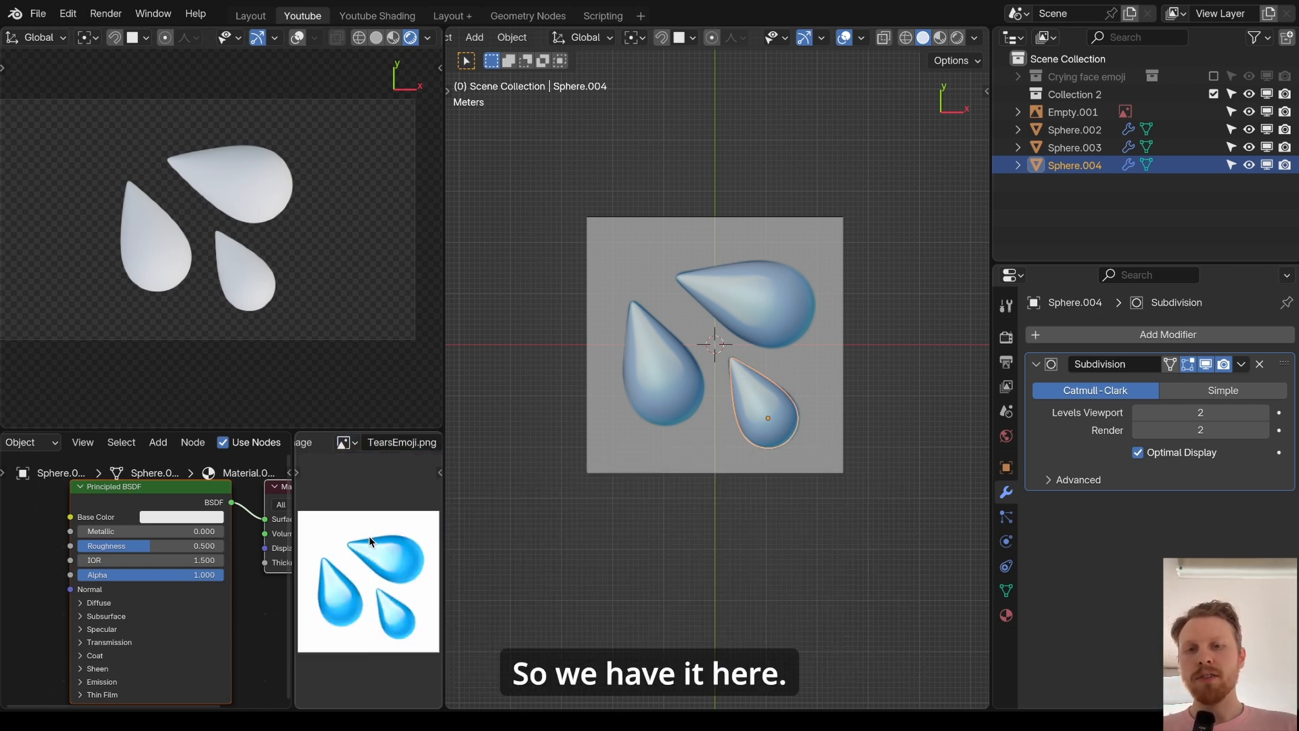
# - Set the material's Base Color to the blue sampled from the largest droplet in the TearsEmoji.png image
pyautogui.scroll(2, 159, 497)
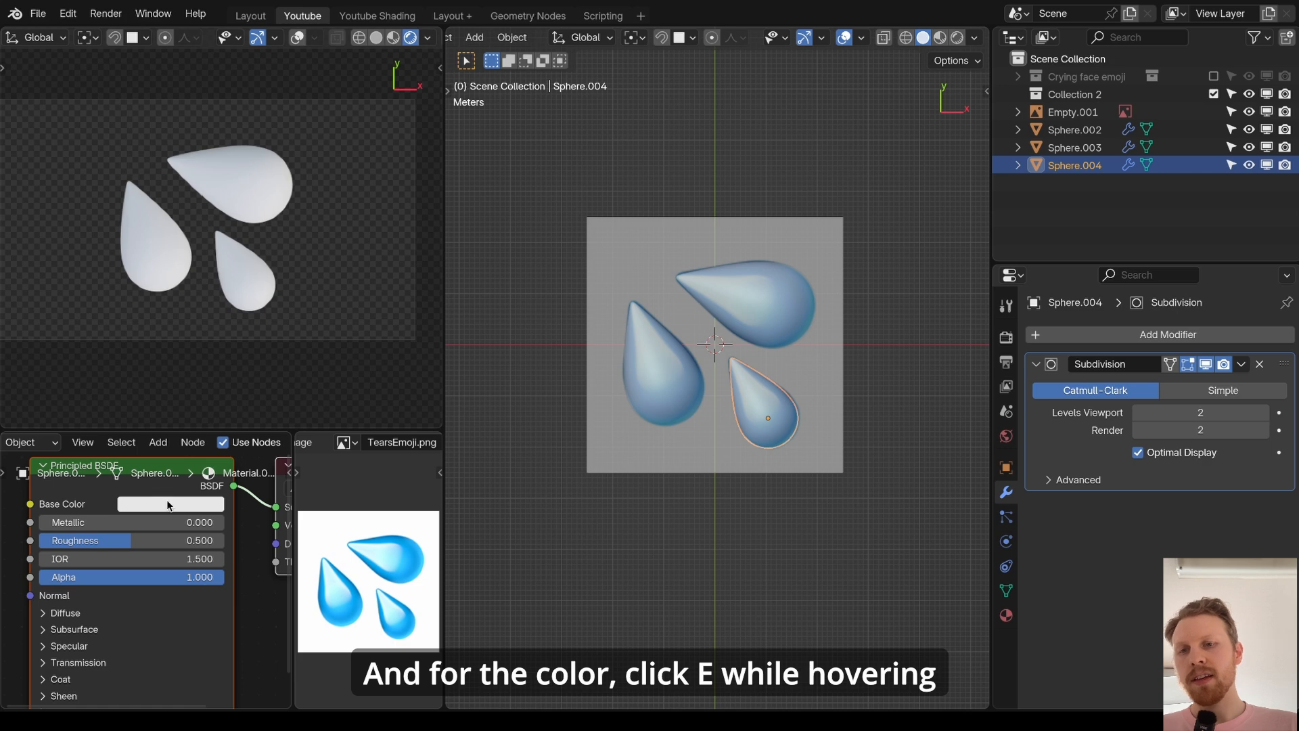
pyautogui.click(392, 538)
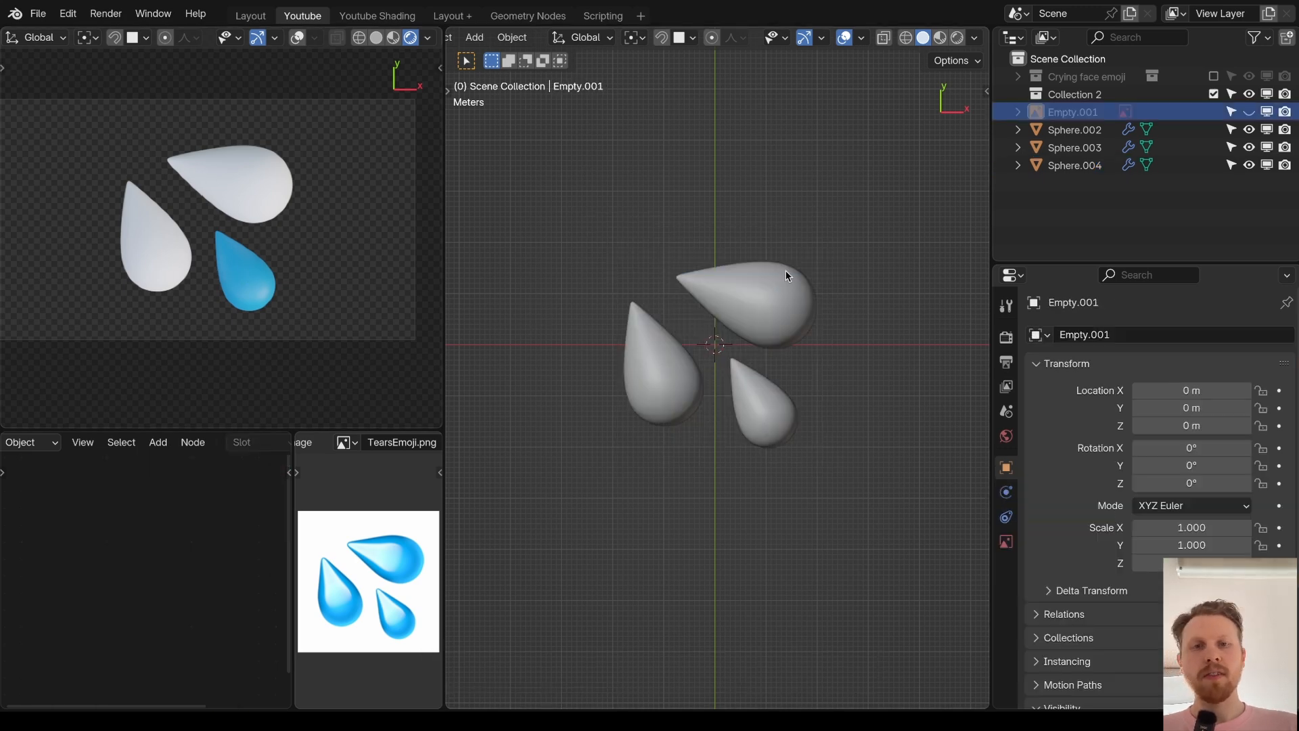
# - Link the smallest droplet's blue material to the other two droplets
pyautogui.click(774, 287)
pyautogui.keyDown('shift'); pyautogui.click(637, 378); pyautogui.keyUp('shift')
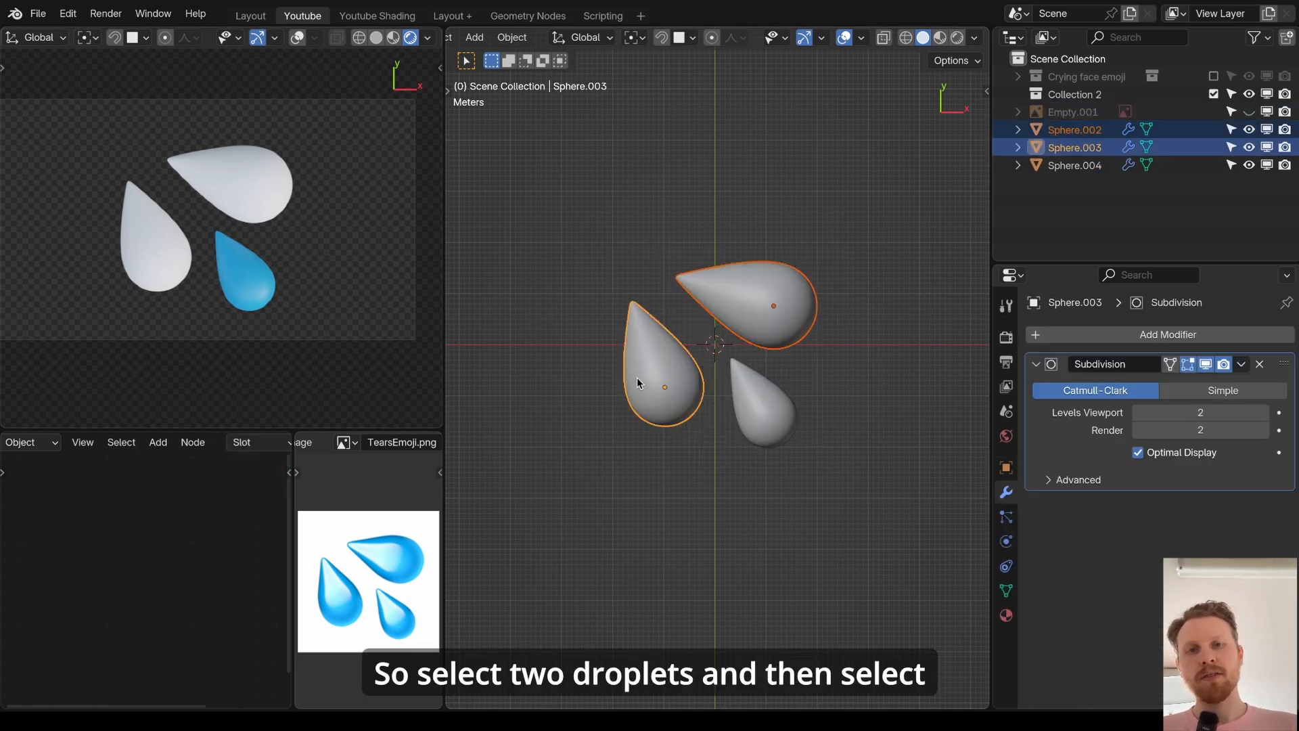
pyautogui.keyDown('shift'); pyautogui.click(770, 402); pyautogui.keyUp('shift')
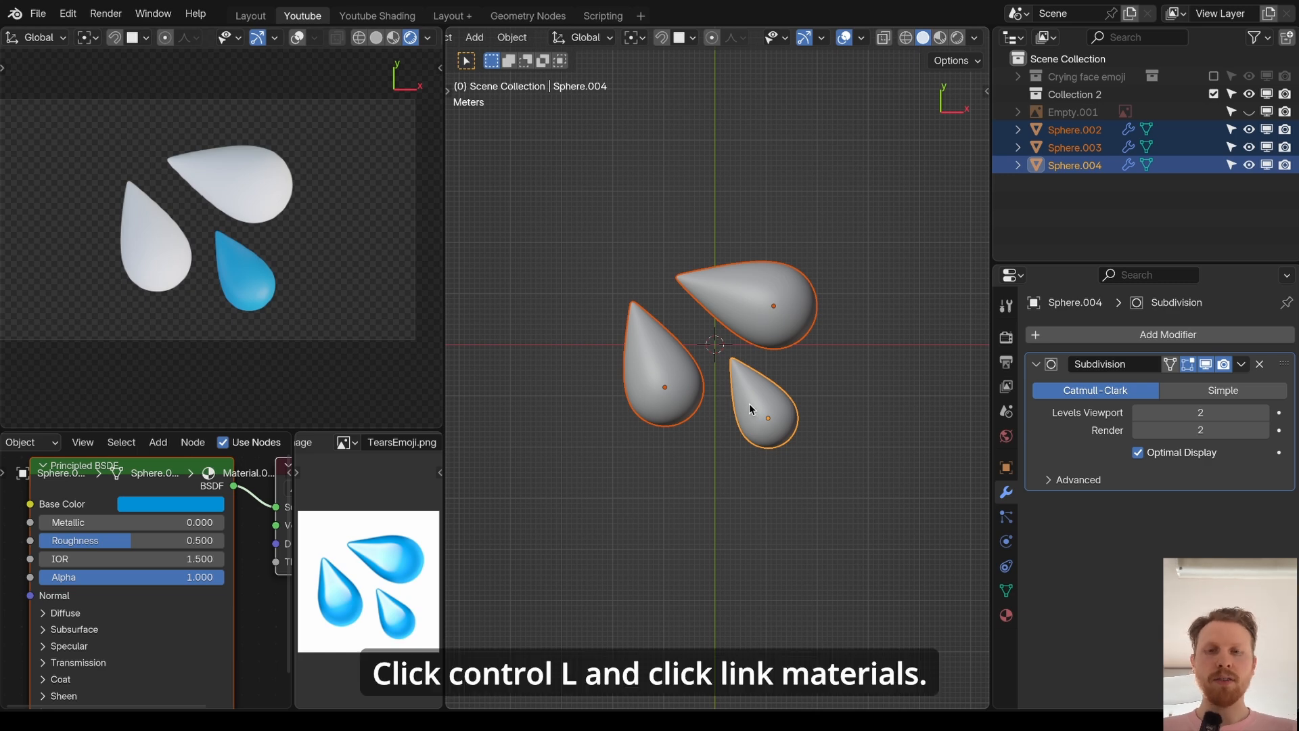
pyautogui.hotkey('ctrl', 'l')
pyautogui.click(668, 448)
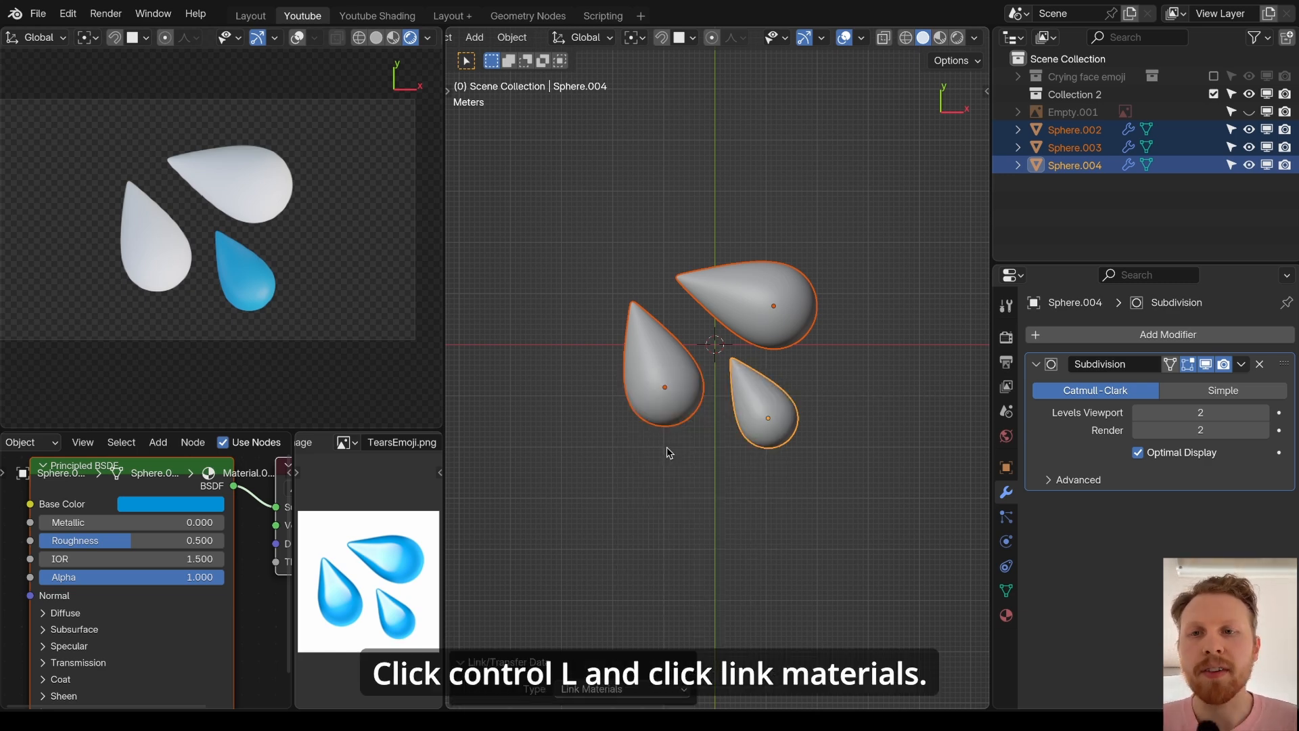
# - Lower the droplet material's Roughness to about 0.124 and enable Scene Lights and Scene World in the camera viewport
pyautogui.scroll(3, 387, 566)
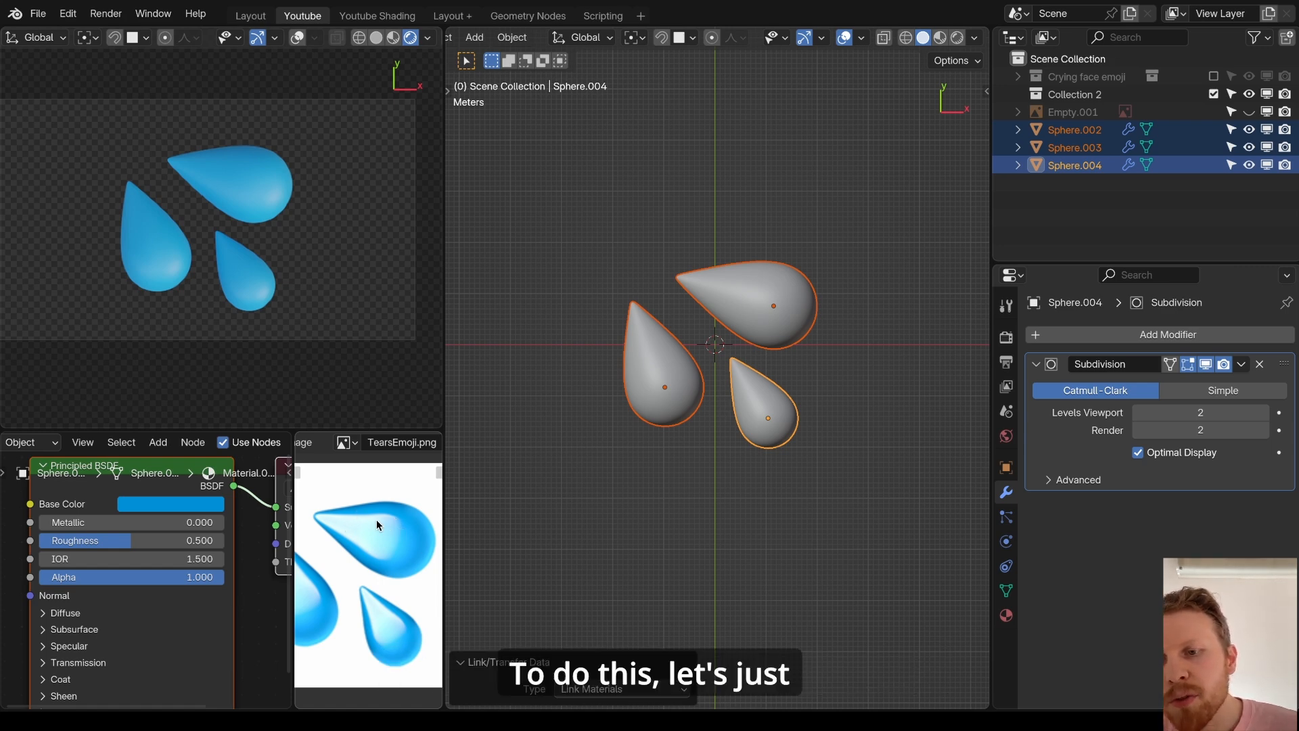
pyautogui.moveTo(129, 544); pyautogui.dragTo(78, 543)
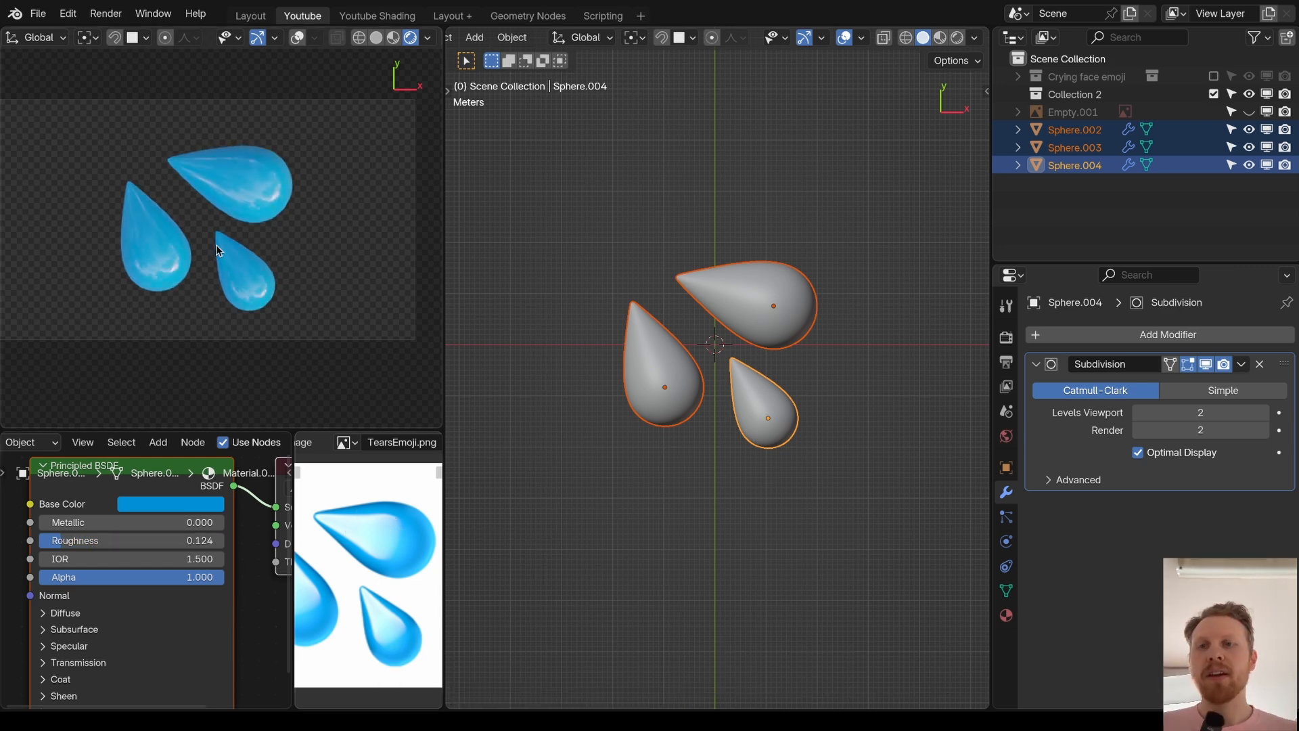
pyautogui.click(428, 38)
pyautogui.click(326, 183)
pyautogui.click(327, 202)
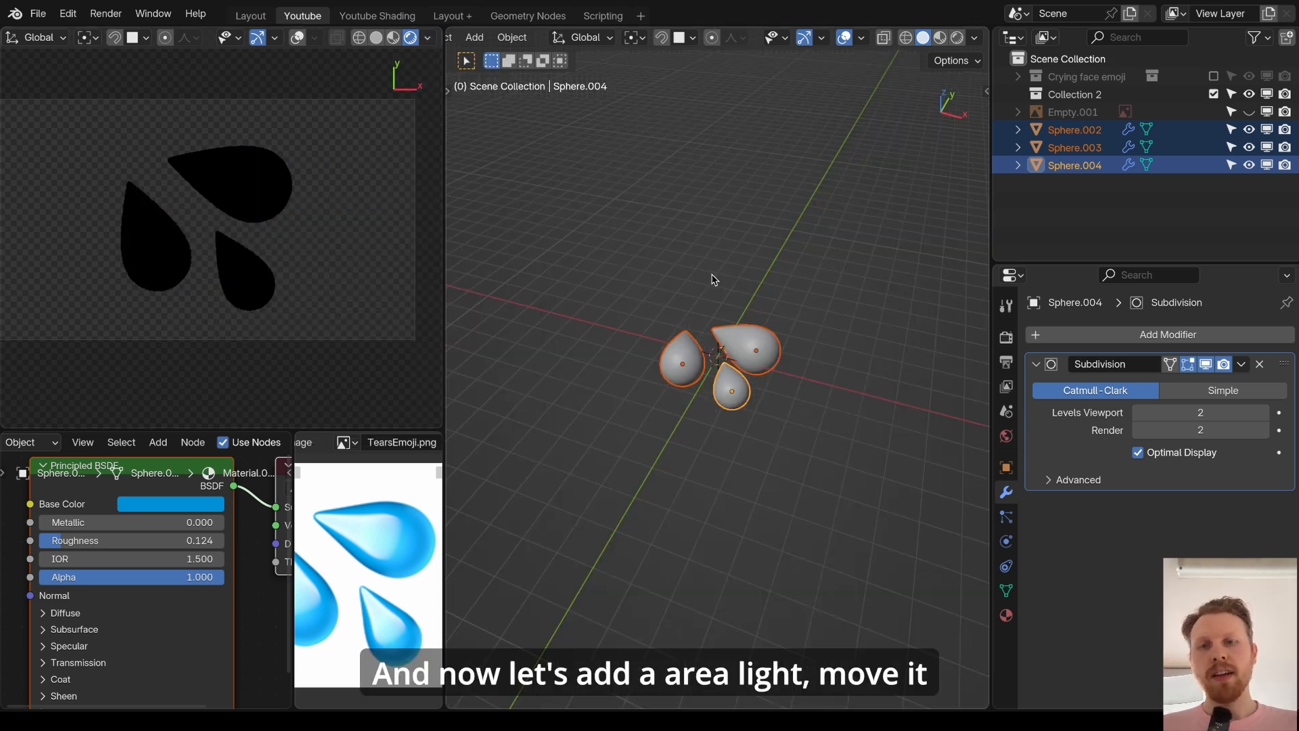
# - Add an area light and move it about 5.15 m straight up above the droplets
pyautogui.hotkey('shift', 'a')
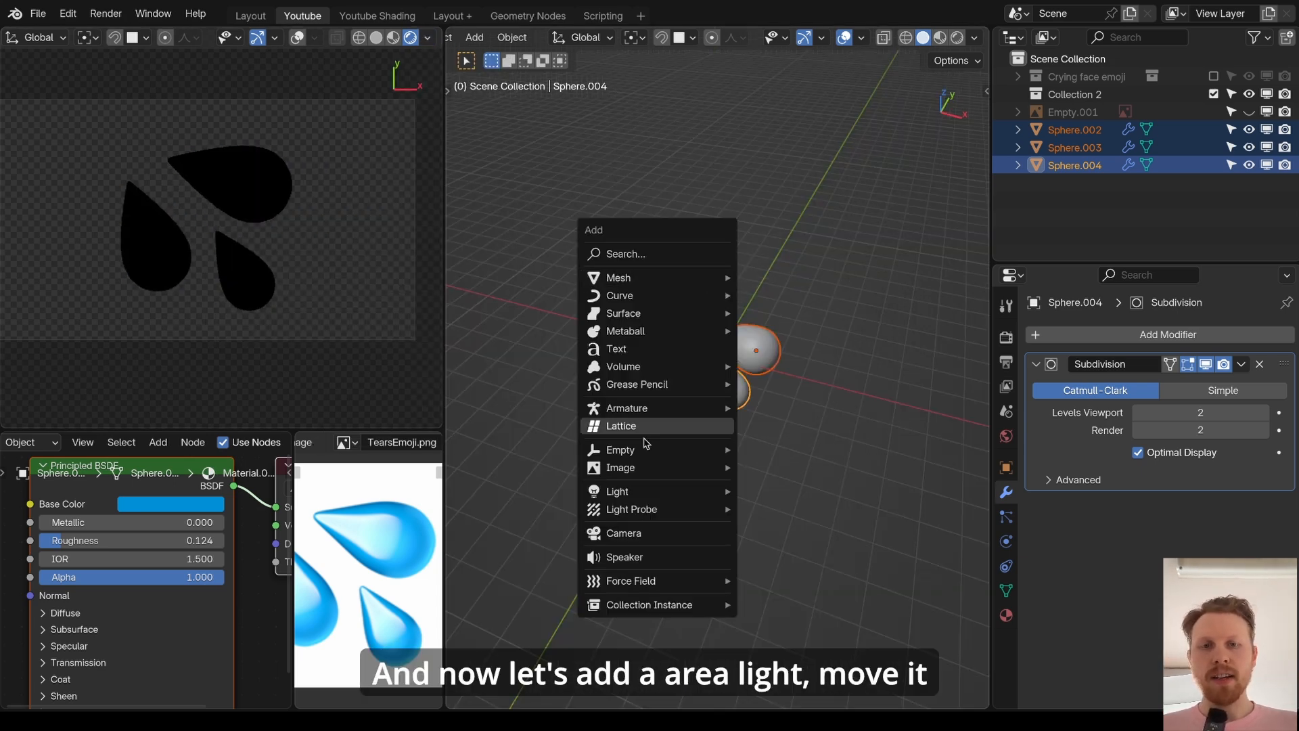
pyautogui.moveTo(623, 490)
pyautogui.click(821, 546)
pyautogui.press('g')
pyautogui.press('z')
pyautogui.click(786, 305)
# - Raise the area light's power to about 918 W and enlarge its size to about 8.78 m
pyautogui.click(1006, 541)
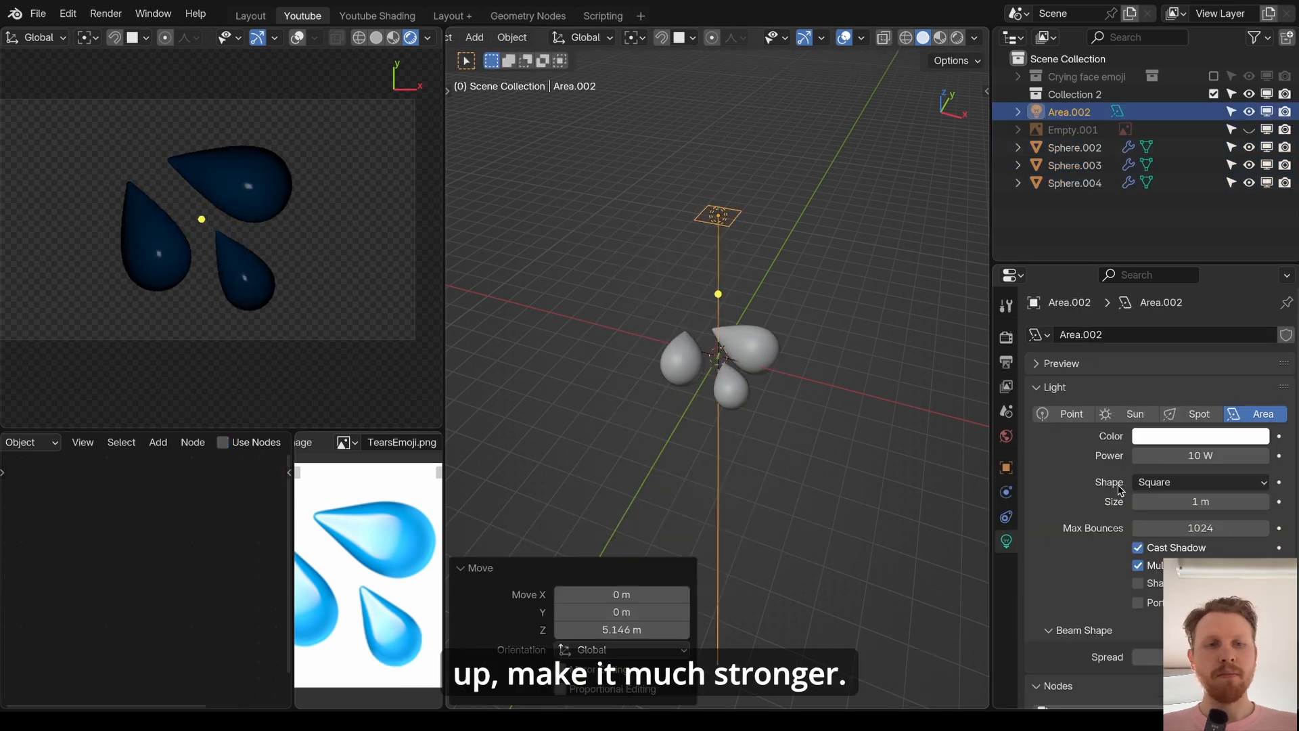
pyautogui.moveTo(1201, 455); pyautogui.dragTo(1266, 455)
pyautogui.moveTo(1201, 502); pyautogui.dragTo(1266, 502)
pyautogui.moveTo(1202, 455); pyautogui.dragTo(1218, 456)
pyautogui.scroll(1, 508, 208)
pyautogui.scroll(3, 233, 145)
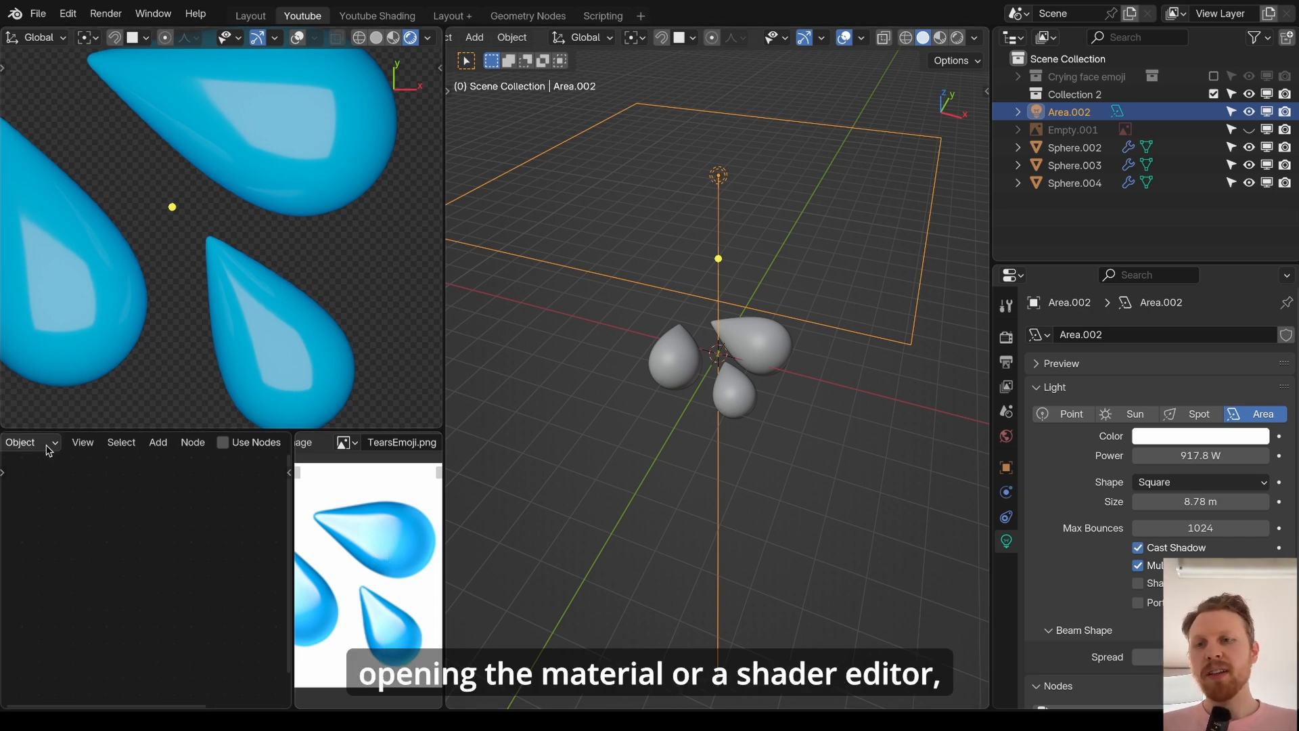
# - Enable Use Nodes on the area light and connect a new Gradient Texture's Color to the Emission Color
pyautogui.scroll(2, 49, 449)
pyautogui.scroll(-5, 100, 445)
pyautogui.click(150, 442)
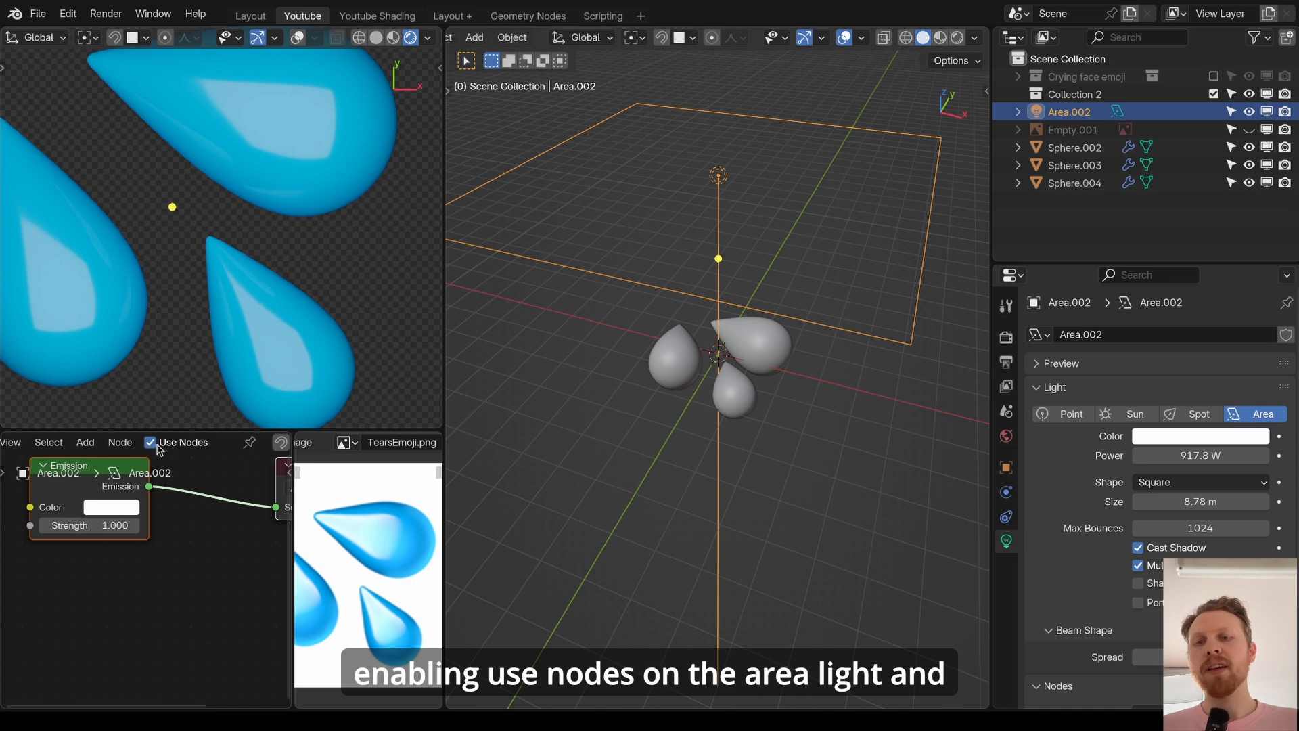
pyautogui.hotkey('shift', 'a')
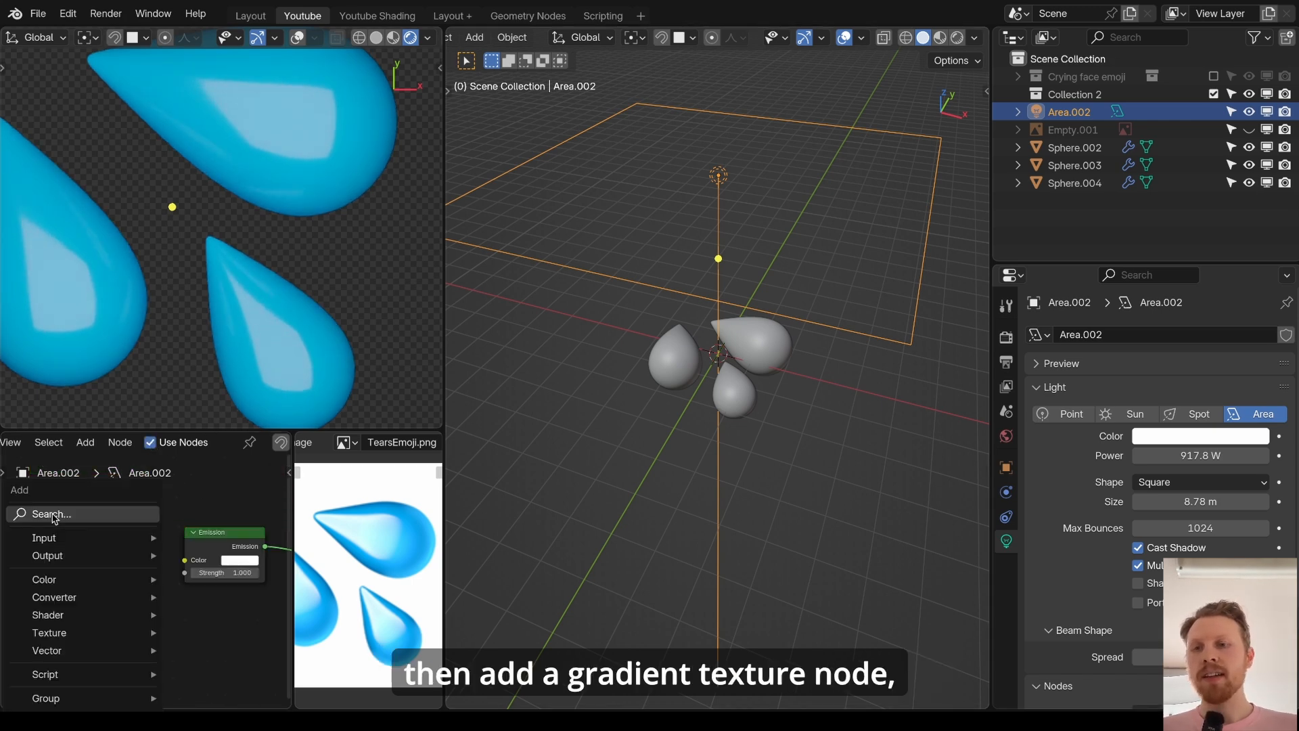
pyautogui.click(48, 517)
pyautogui.write('gradie')
pyautogui.press('Return')
pyautogui.click(49, 511)
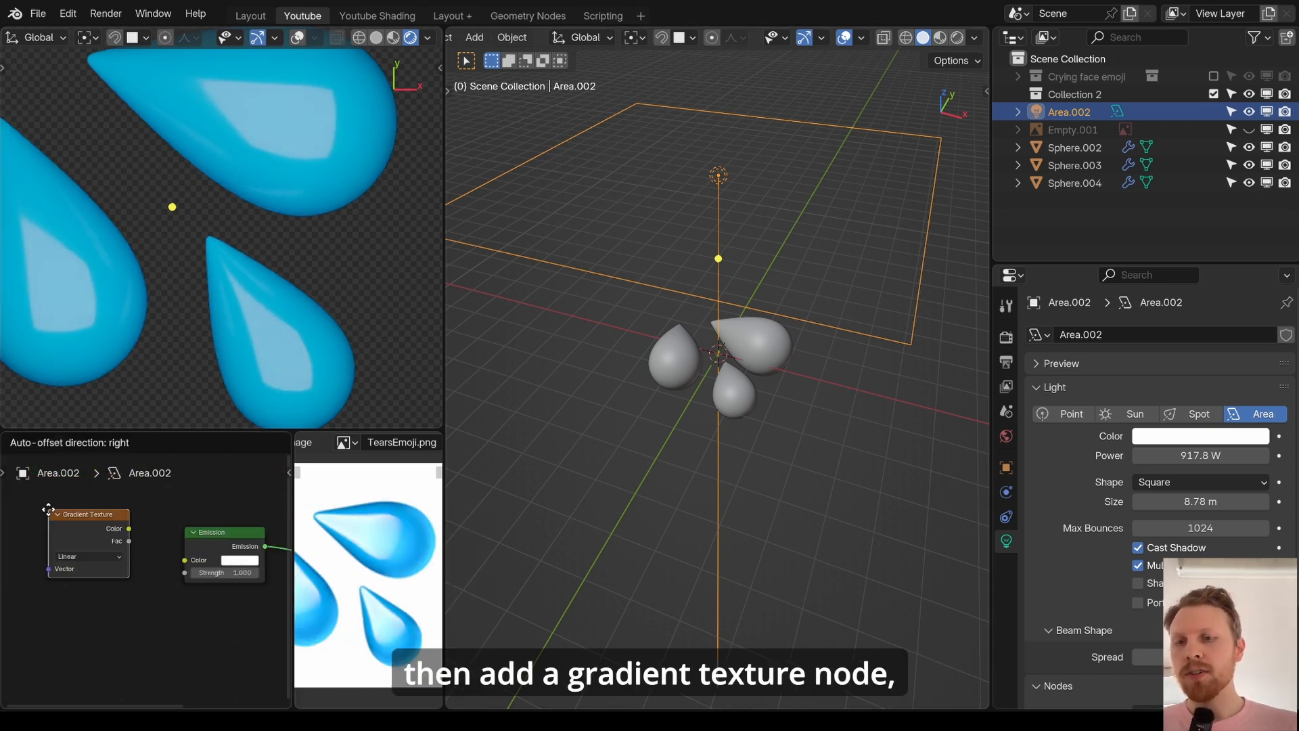
pyautogui.moveTo(186, 565); pyautogui.dragTo(185, 562)
# - Add a Texture Coordinate node and connect its UV output to the Gradient Texture's Vector input
pyautogui.moveTo(9, 530); pyautogui.dragTo(128, 534, button='middle')
pyautogui.scroll(-1, 127, 534)
pyautogui.hotkey('shift', 'a')
pyautogui.click(127, 531)
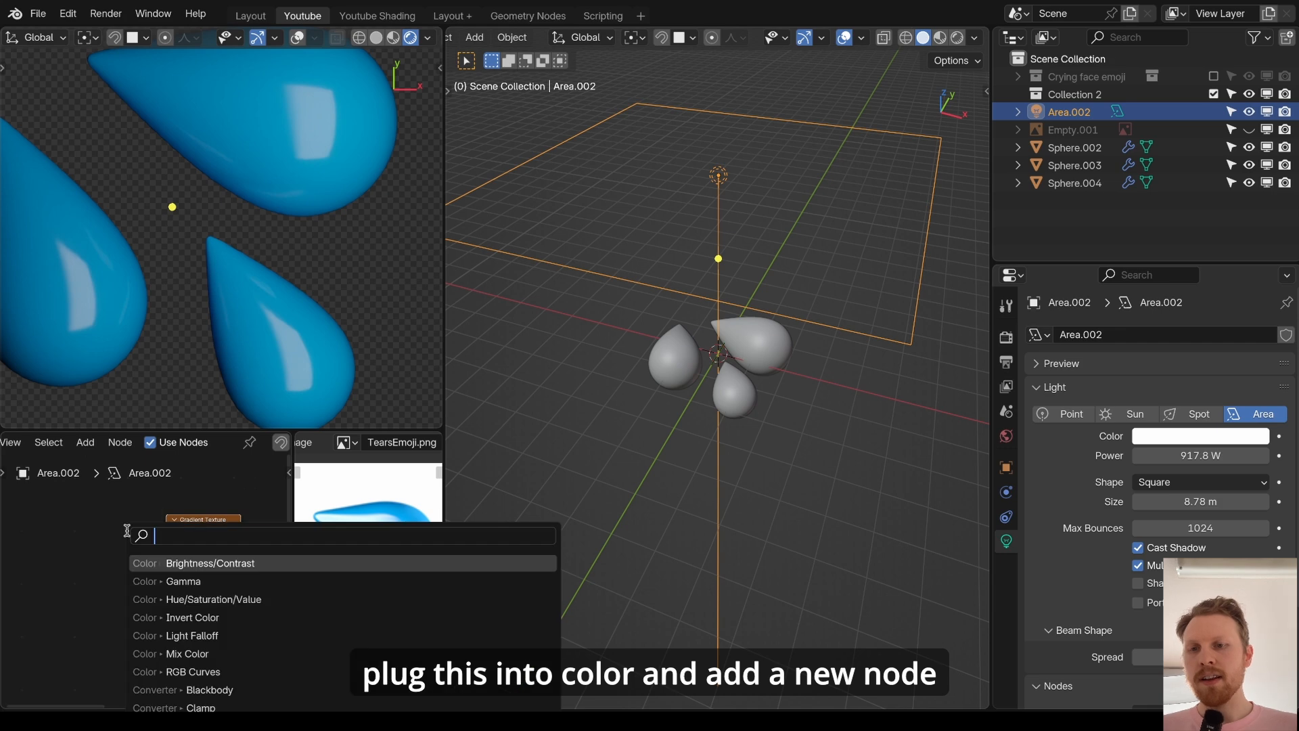
pyautogui.write('texture co')
pyautogui.press('Return')
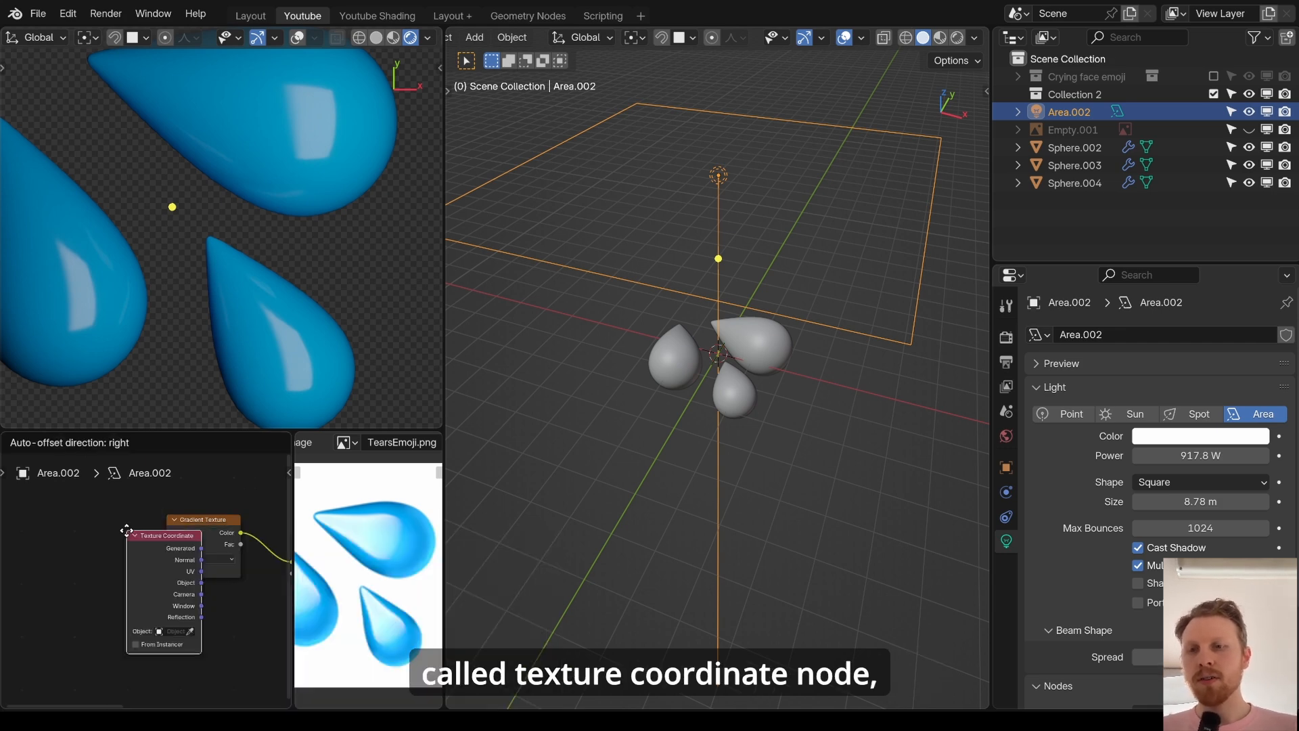
pyautogui.click(48, 543)
pyautogui.scroll(3, 124, 586)
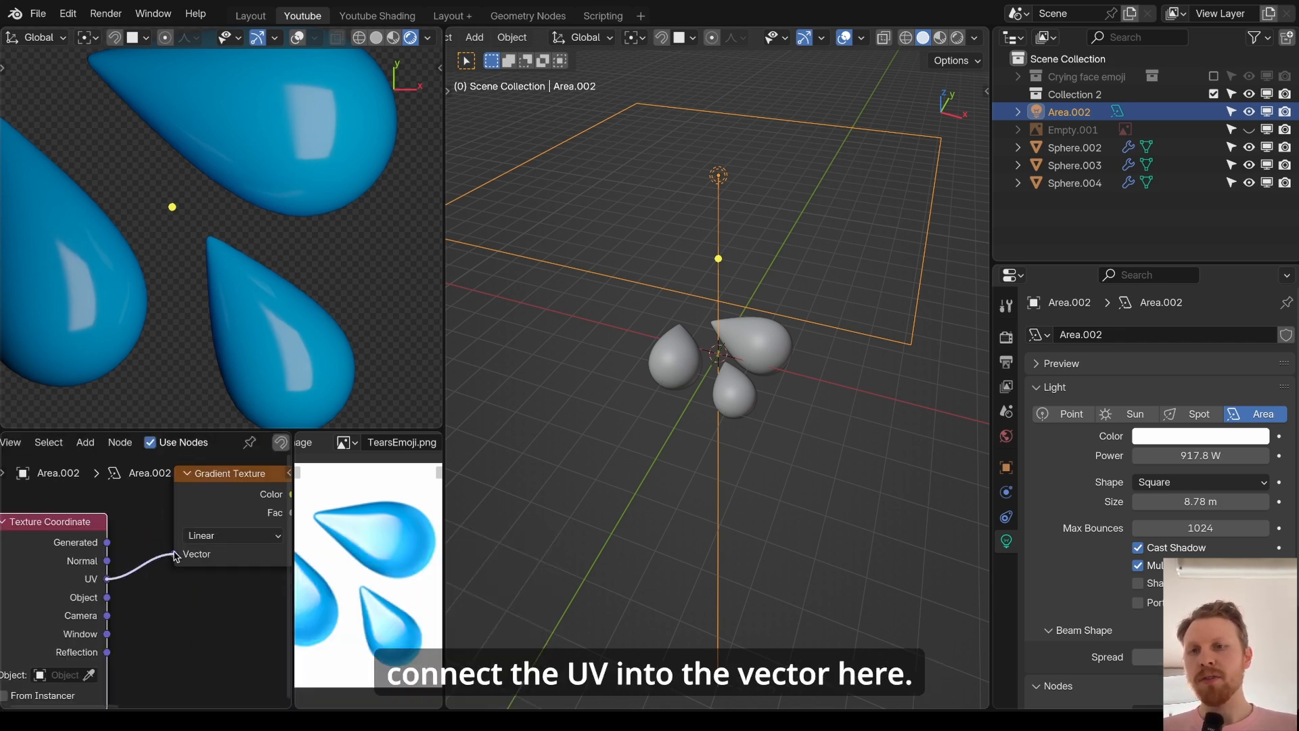
pyautogui.moveTo(176, 556); pyautogui.dragTo(174, 553)
# - Set the area light's power to 2000 W
pyautogui.scroll(3, 215, 172)
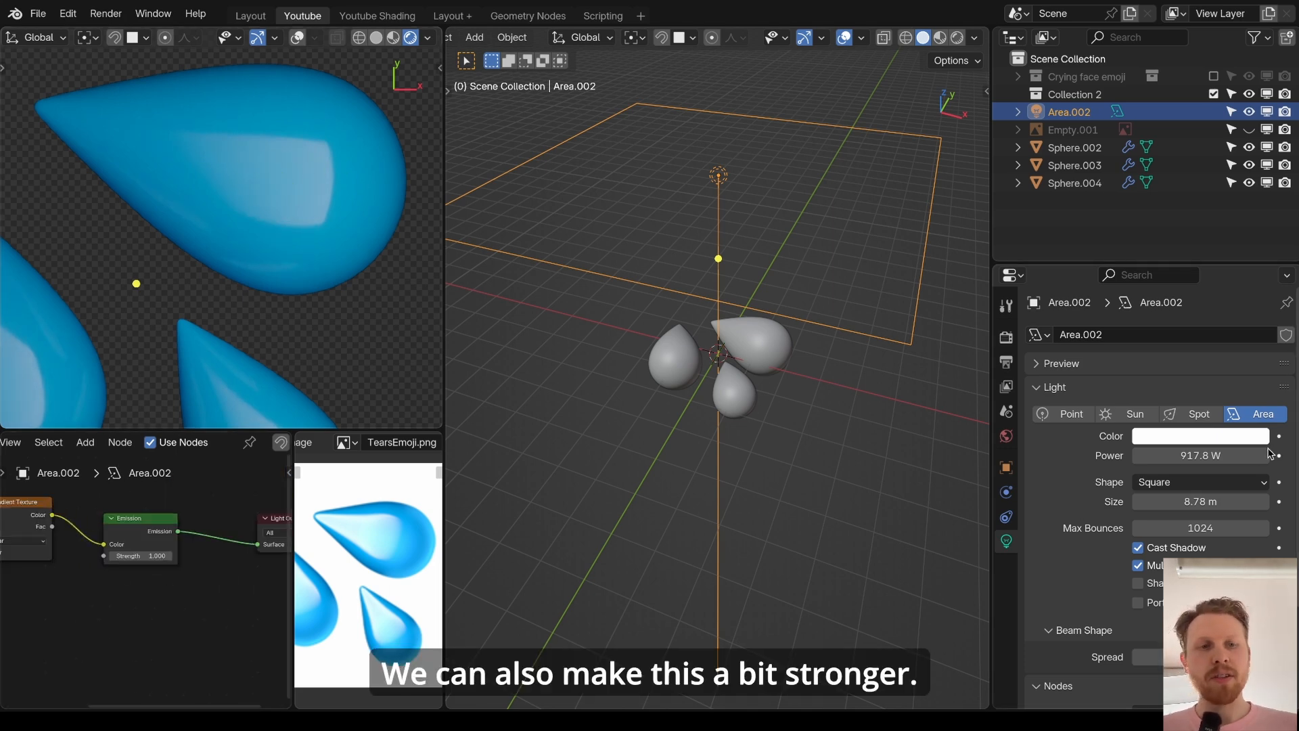
pyautogui.click(1215, 456)
pyautogui.write('2000')
pyautogui.press('Return')
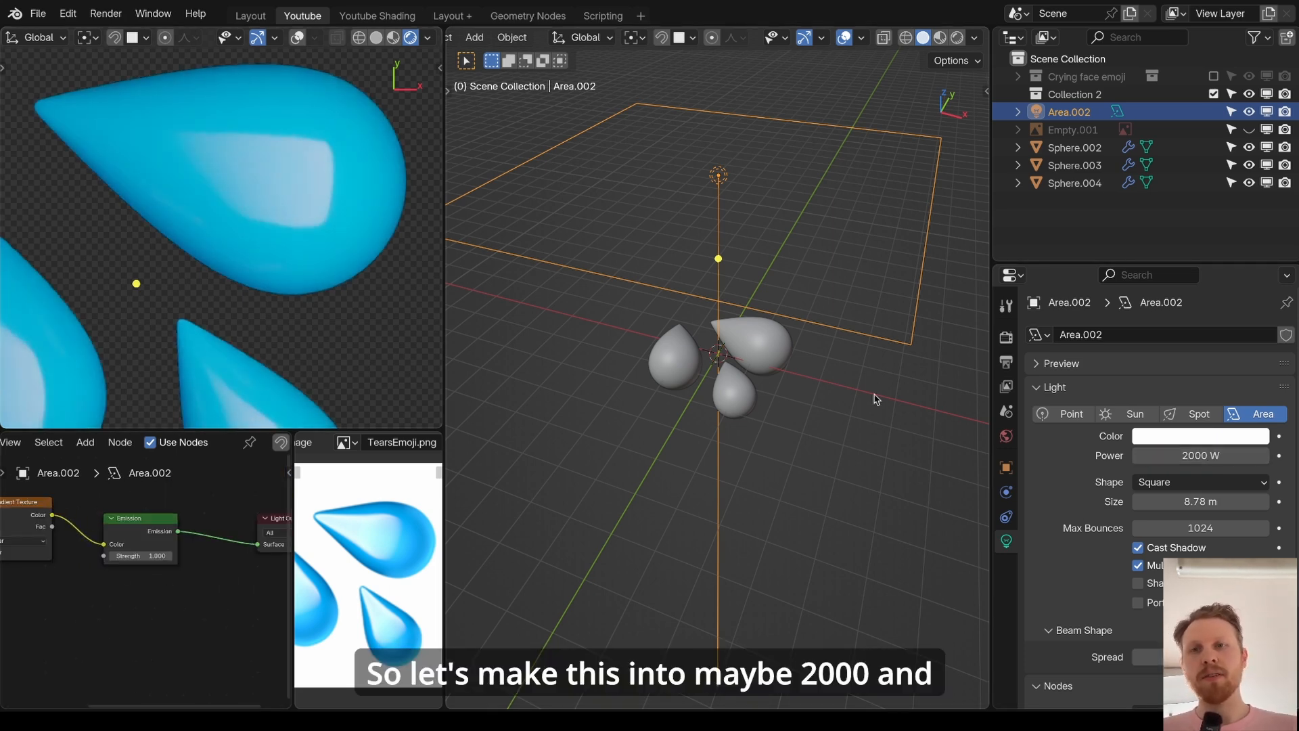
# - Scale the area light up by 1.88, and shift and rotate it about Z above the upper-left side of the droplets
pyautogui.press('r')
pyautogui.press('z')
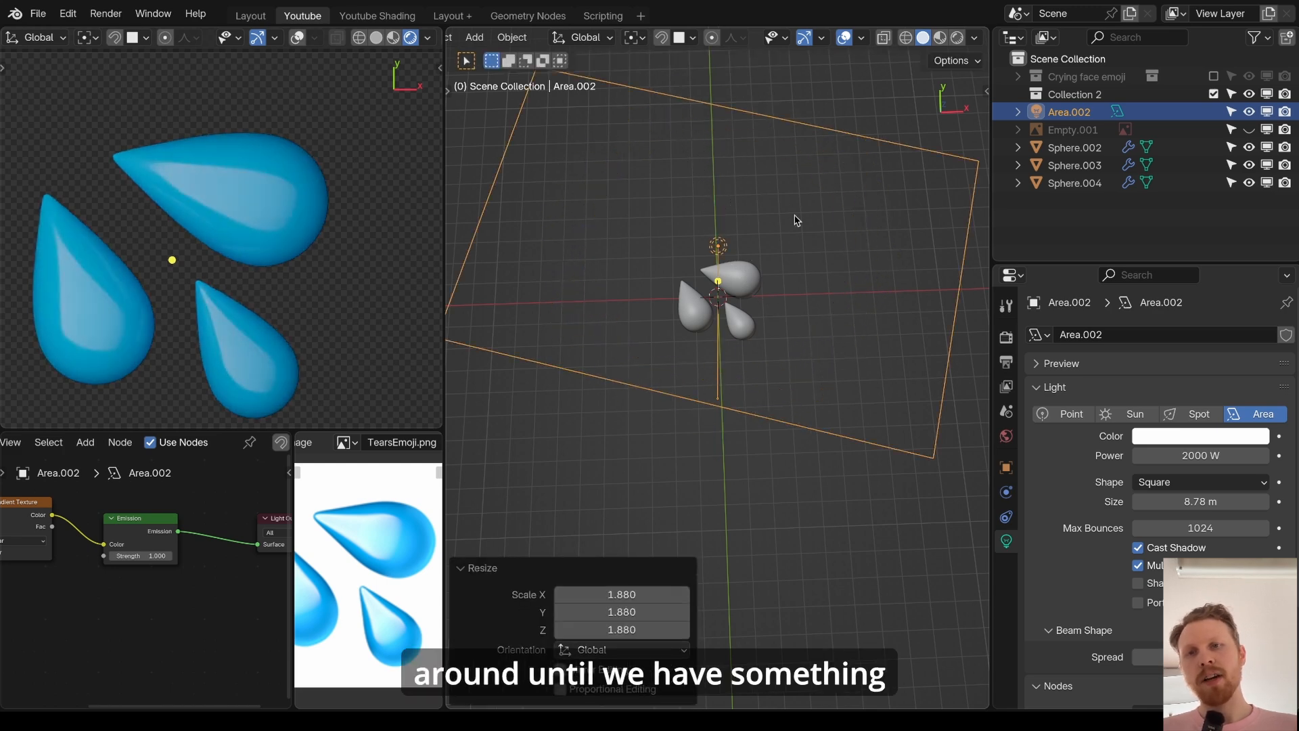
pyautogui.press('g')
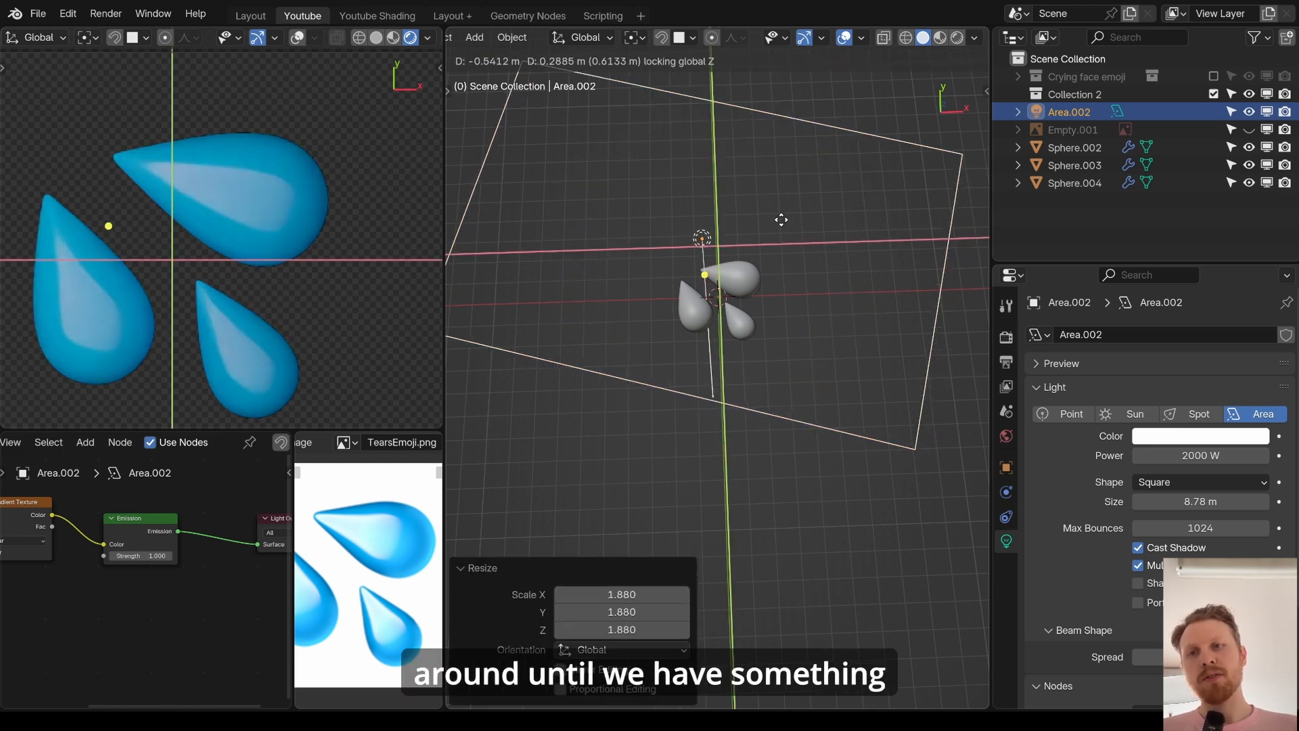
pyautogui.click(748, 203)
pyautogui.press('r')
pyautogui.press('z')
pyautogui.click(799, 241)
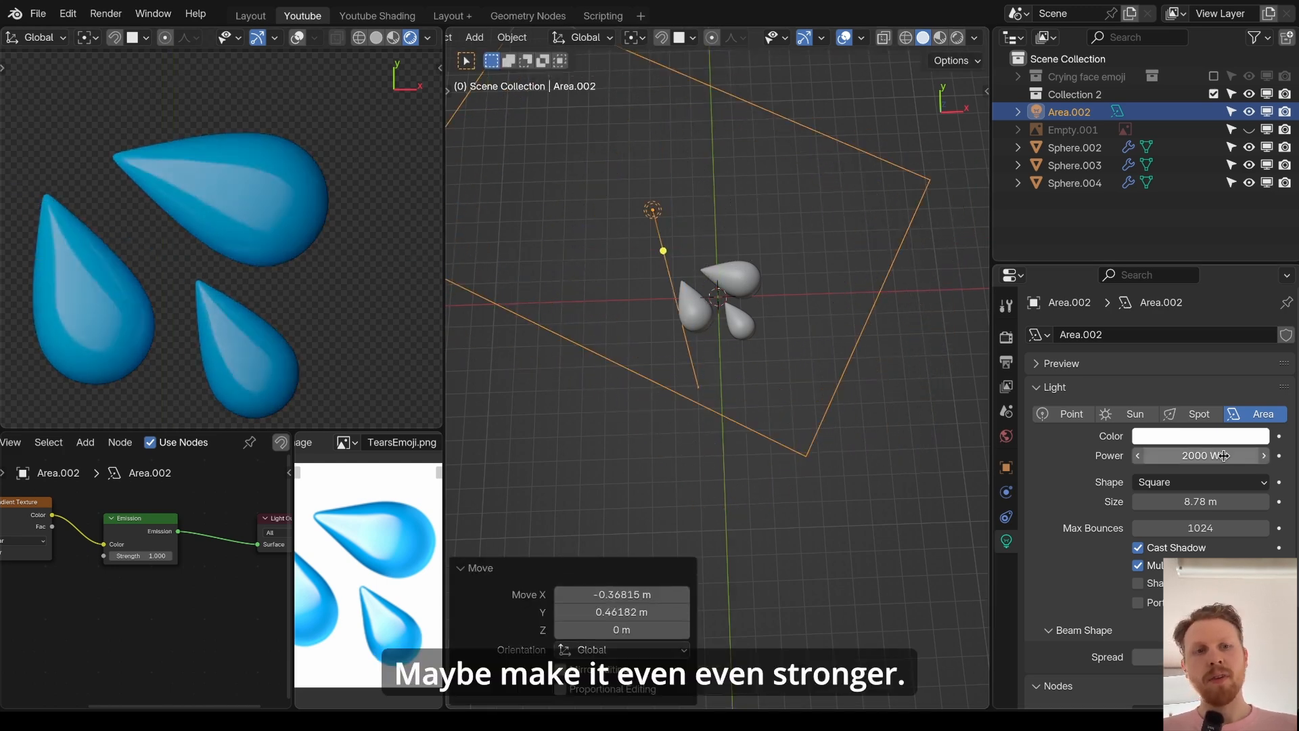
# - Increase the area light's power to 6000 W and scale the light along the global Y axis
pyautogui.doubleClick(1202, 455)
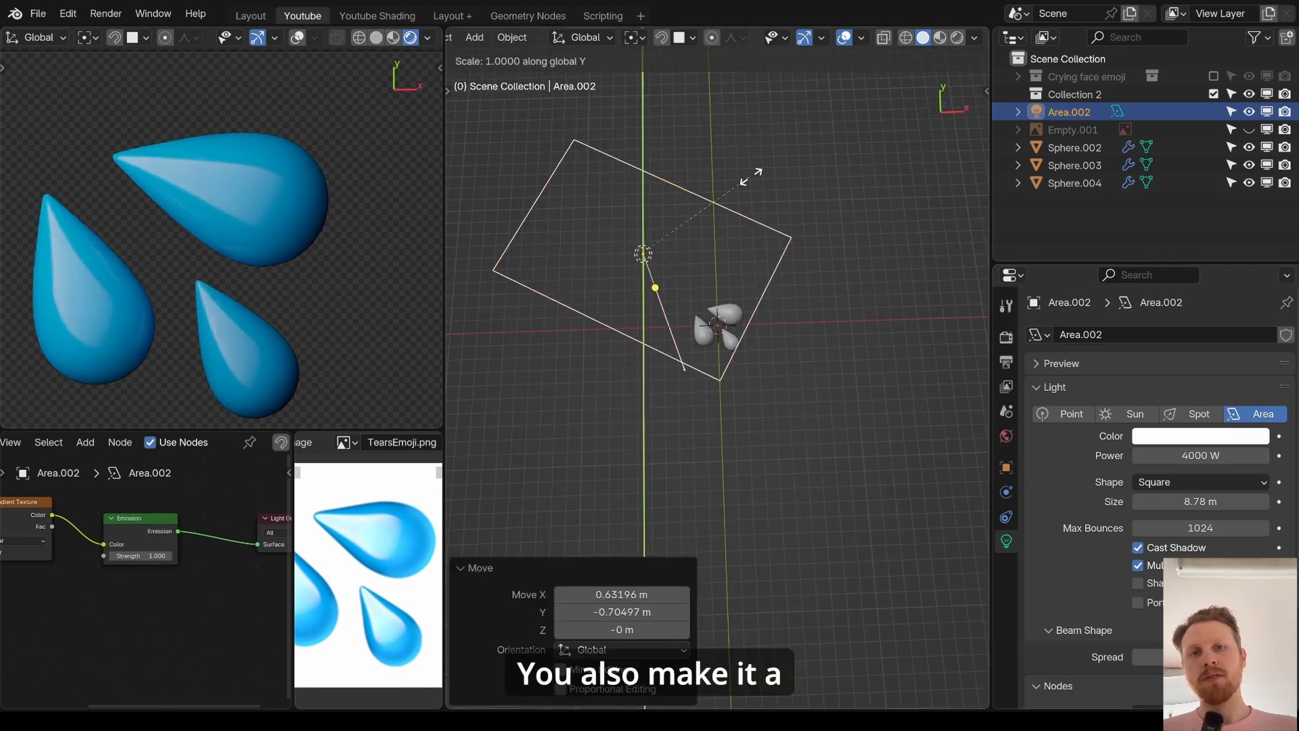
pyautogui.press('y')
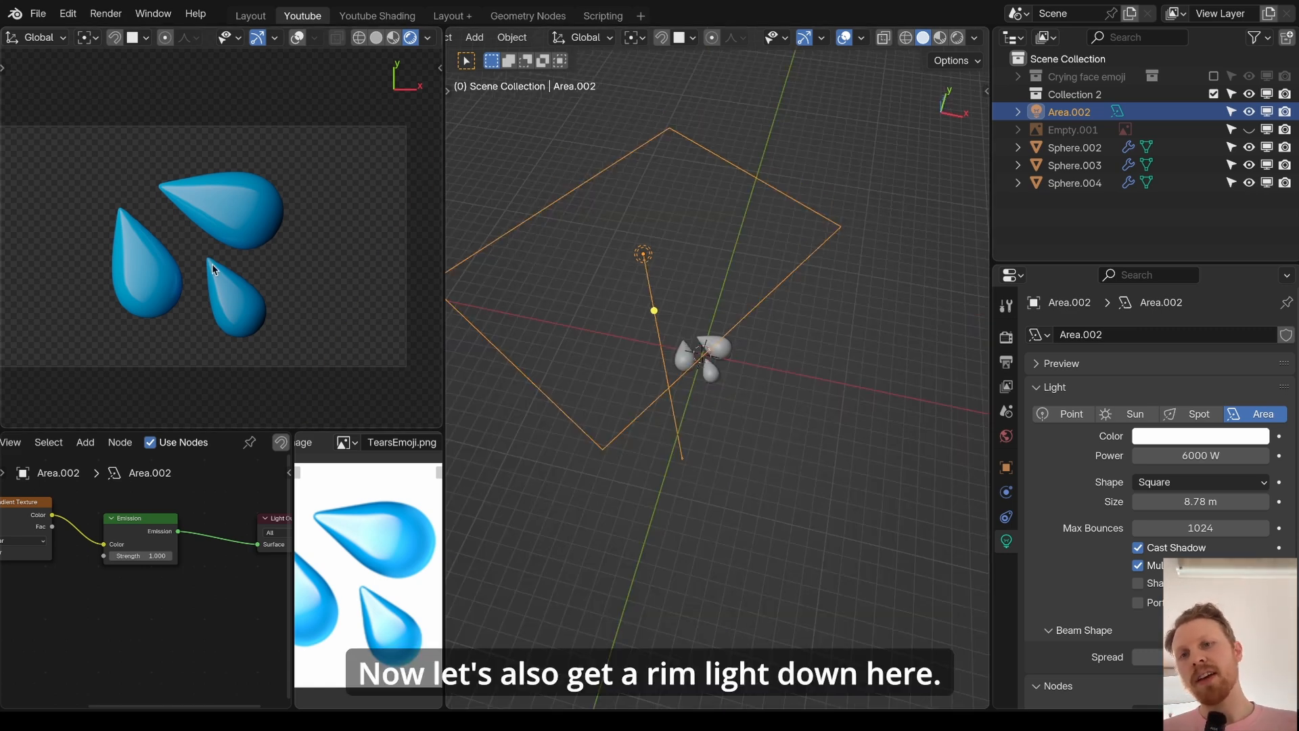
# - Duplicate the area light in place and rotate the copy 180° about X, using the 3D Cursor as pivot point
pyautogui.scroll(-2, 653, 325)
pyautogui.moveTo(654, 325); pyautogui.dragTo(697, 240, button='middle')
pyautogui.scroll(2, 697, 239)
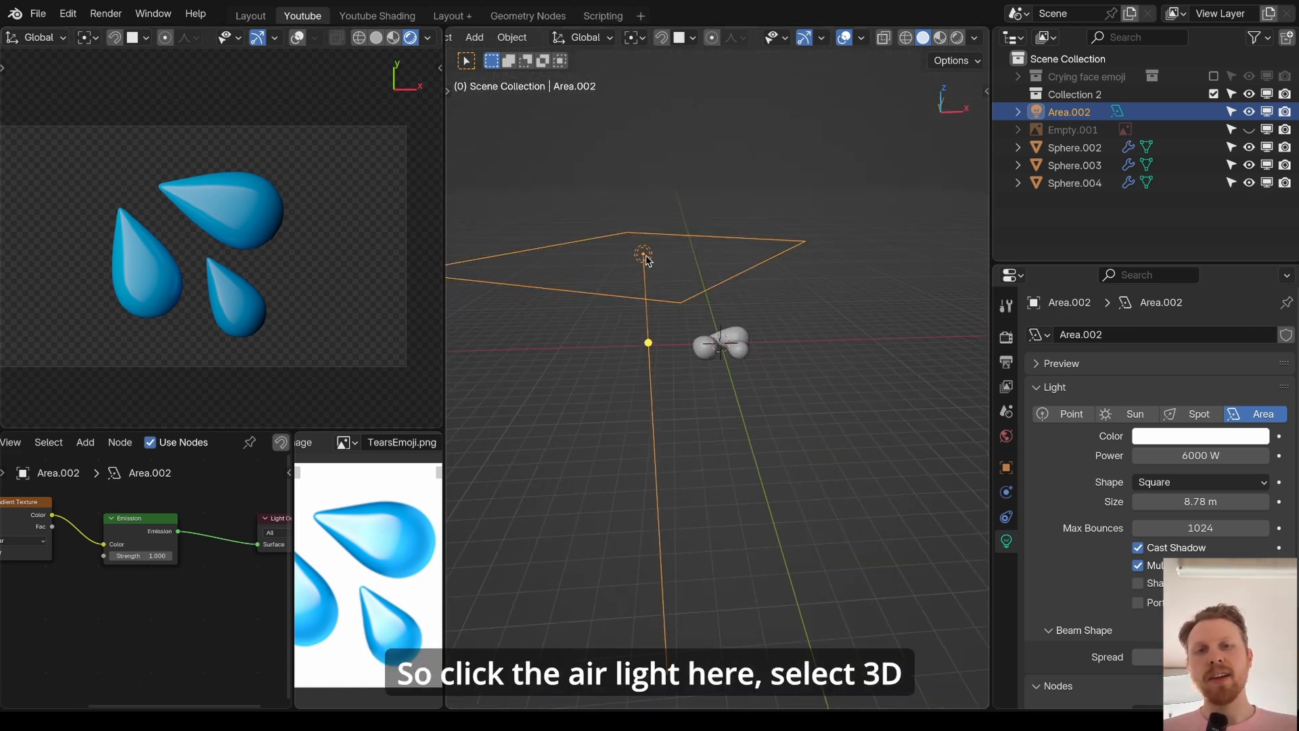
pyautogui.click(633, 38)
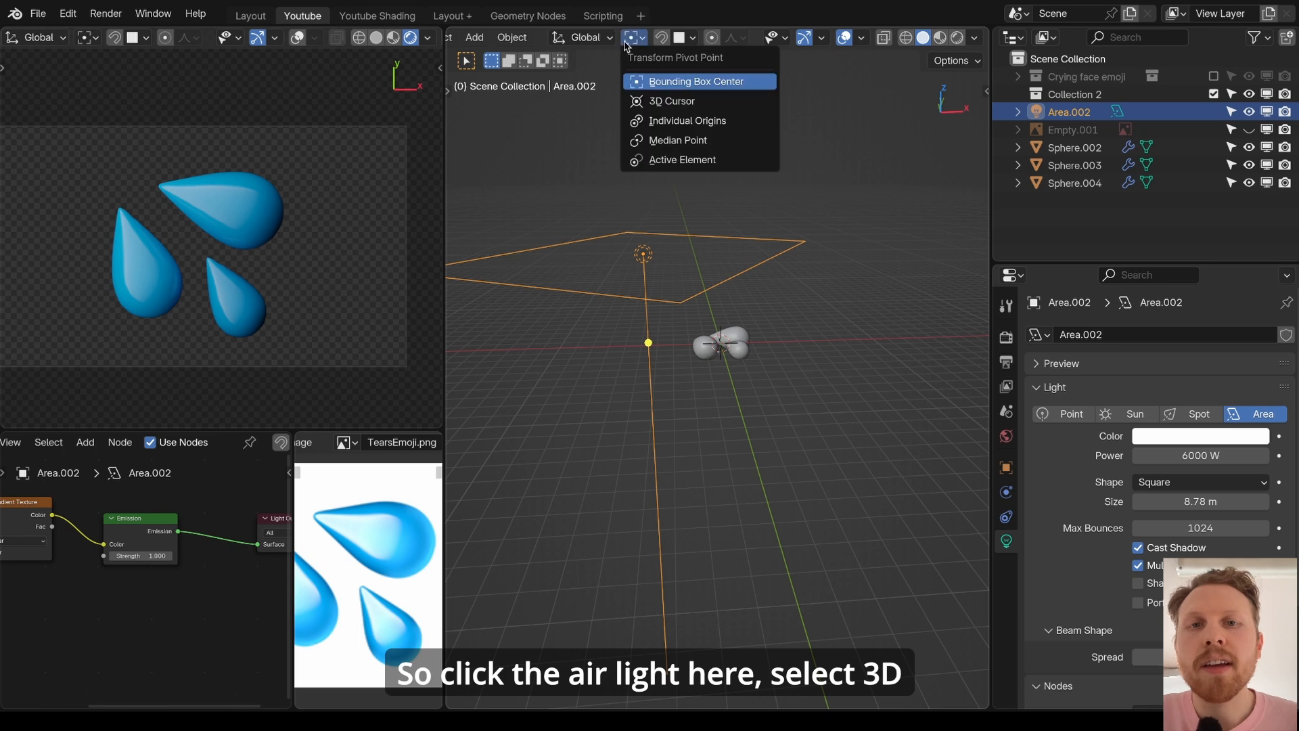
pyautogui.click(672, 101)
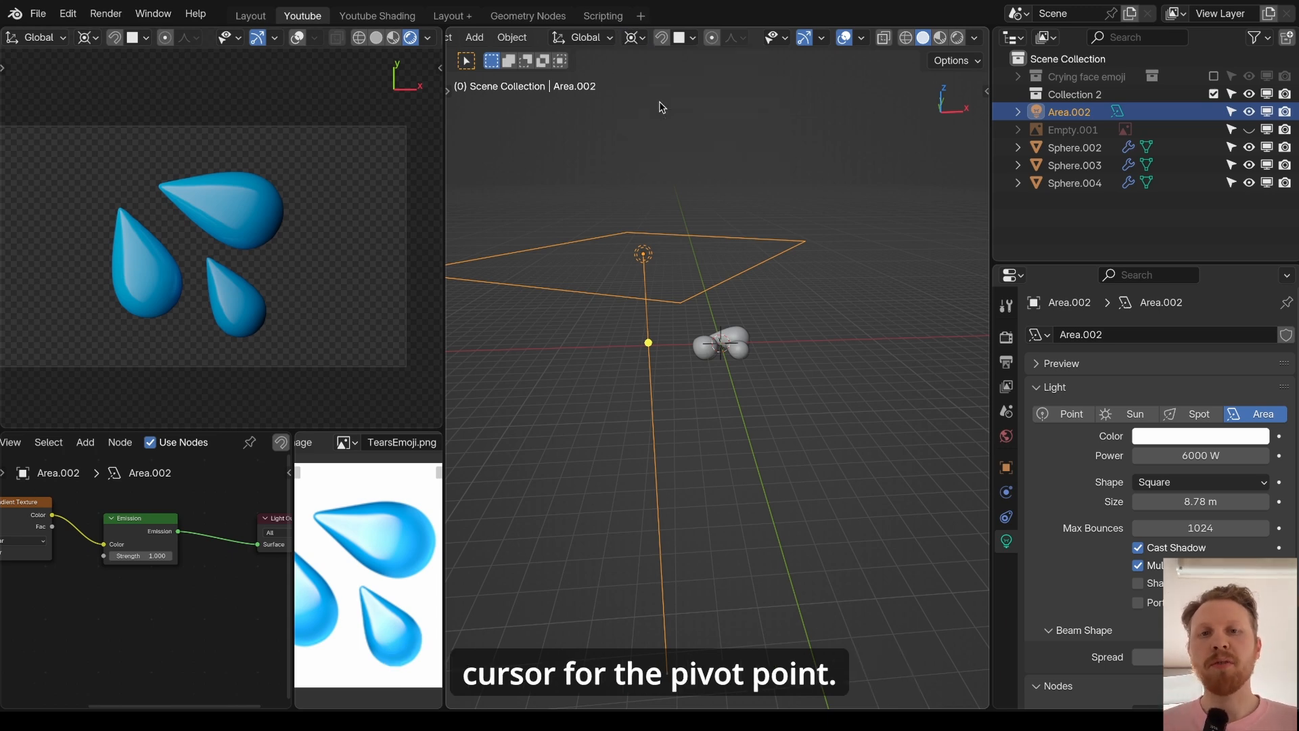
pyautogui.hotkey('shift', 'd')
pyautogui.rightClick(712, 250)
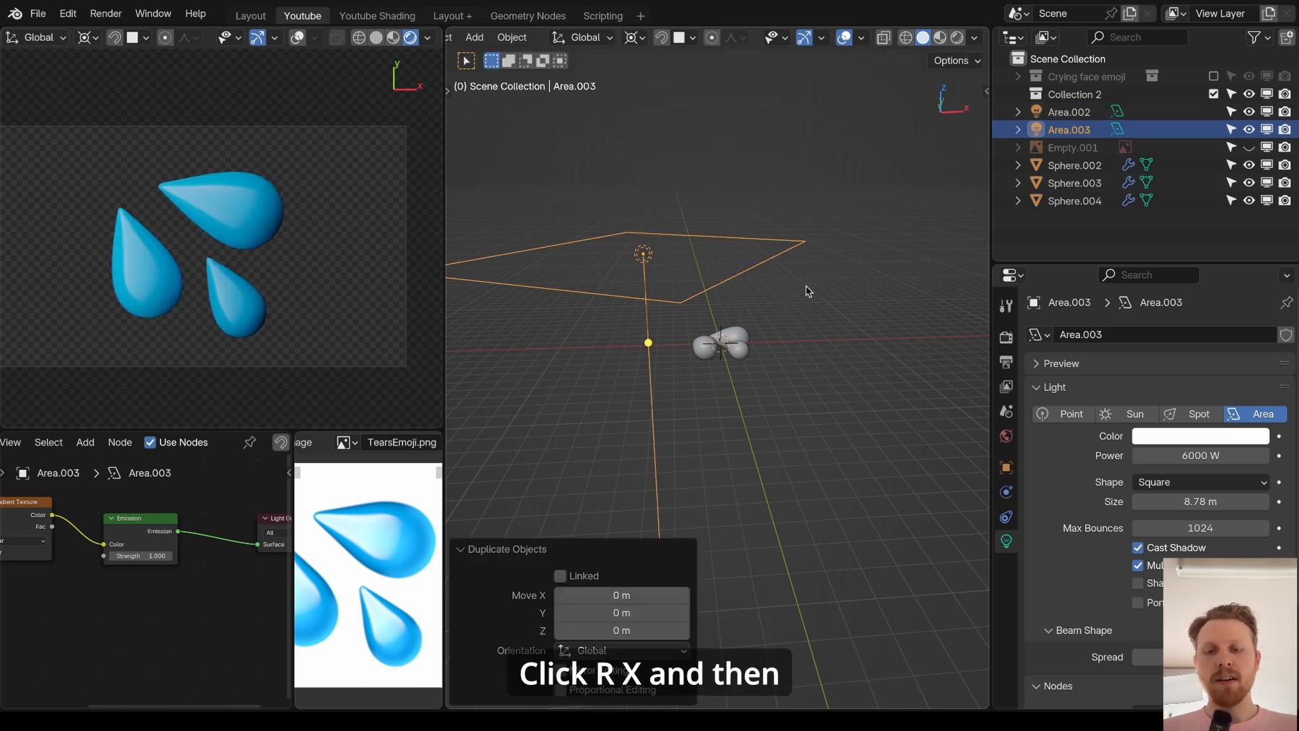
pyautogui.write('rx')
pyautogui.write('1')
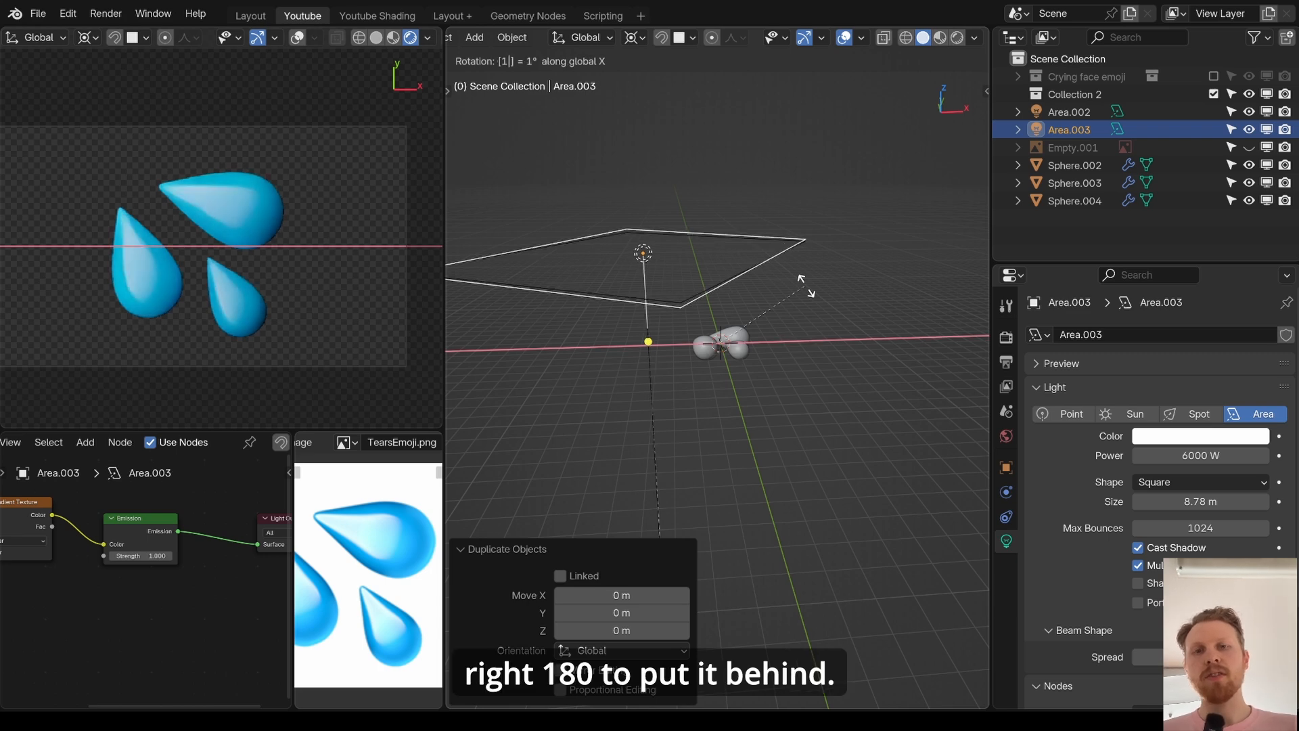
pyautogui.write('80')
pyautogui.press('Return')
# - In top view, move the duplicated light about 4.95 m in X and 3.82 m in Y to sit behind the droplets
pyautogui.press('KP_7')
pyautogui.press('g')
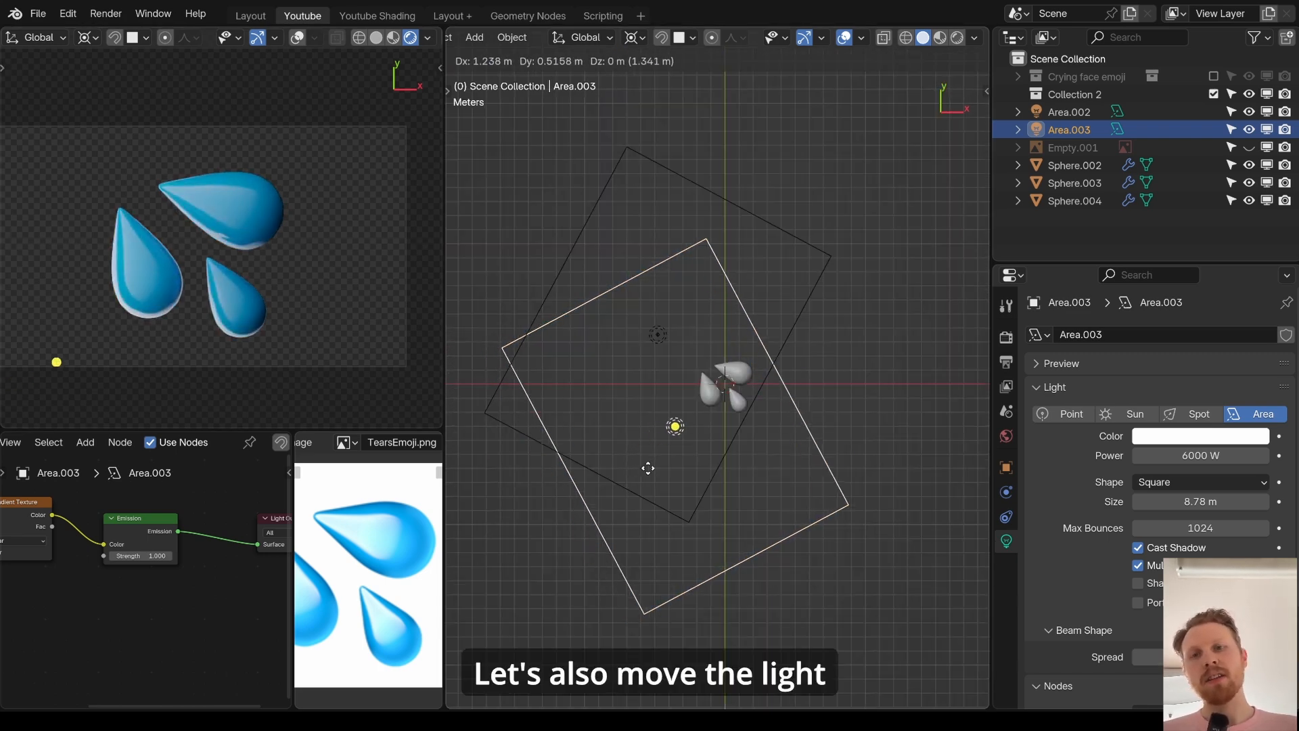
pyautogui.click(697, 423)
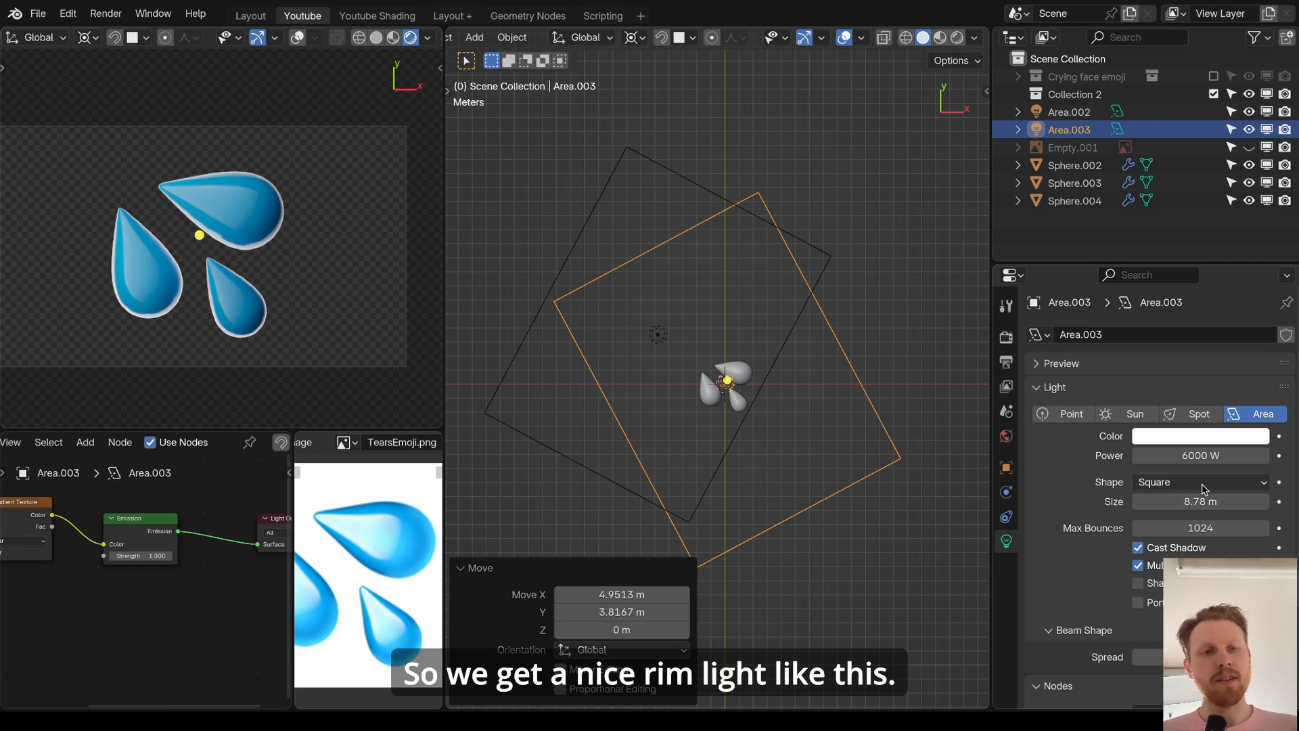
# - Divide the rear light's power by 10 to 600 W and shift the light slightly behind the largest droplet
pyautogui.doubleClick(1239, 453)
pyautogui.write('/10')
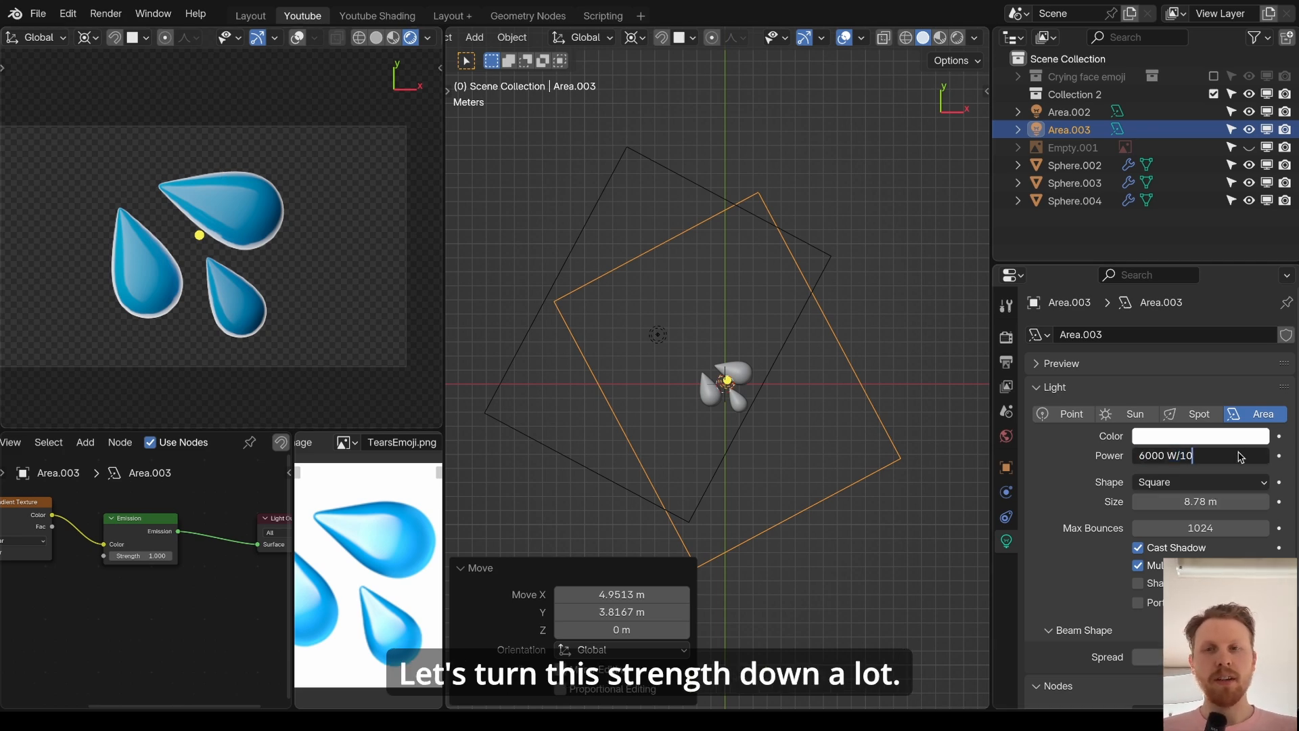
pyautogui.press('Return')
pyautogui.press('g')
pyautogui.click(779, 310)
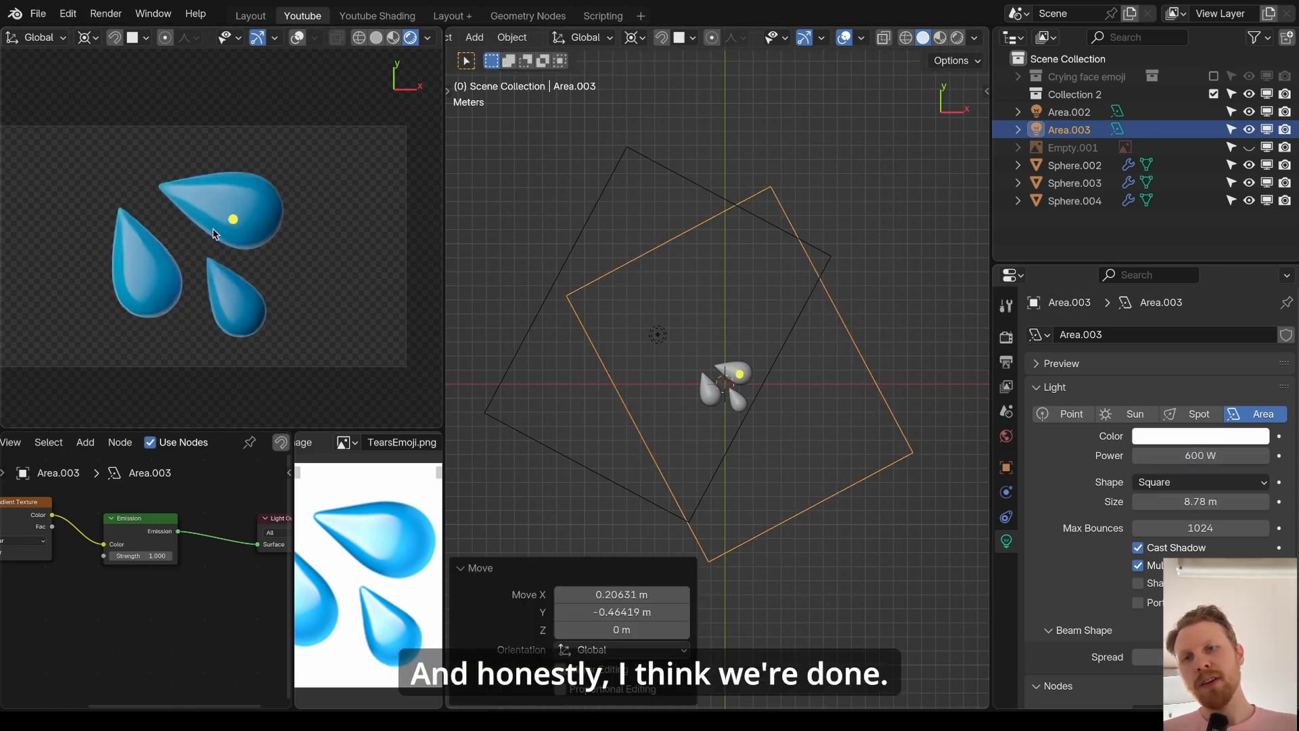
# - Divide the rear light's power by 1.5 to 400 W
pyautogui.doubleClick(1249, 454)
pyautogui.write('/1.5')
pyautogui.press('Return')
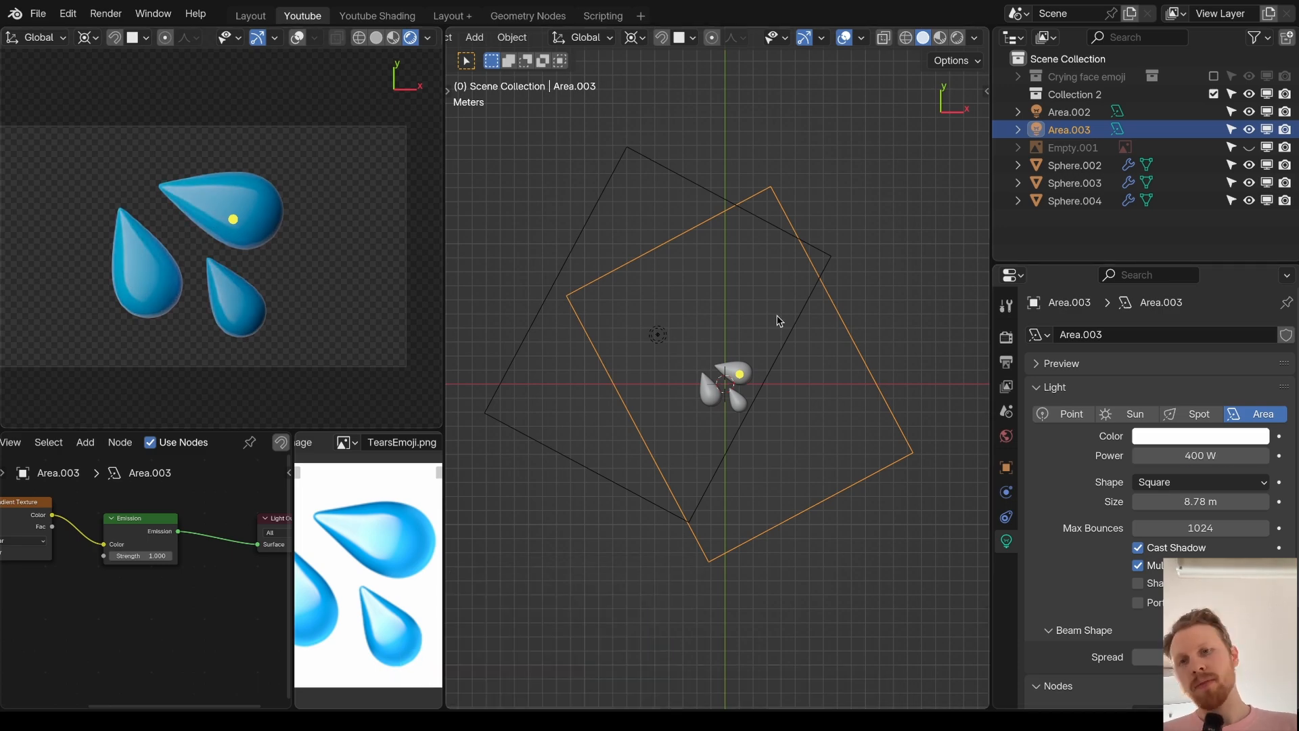
# - Render the finished droplets image and enlarge the render window
pyautogui.press('F12')
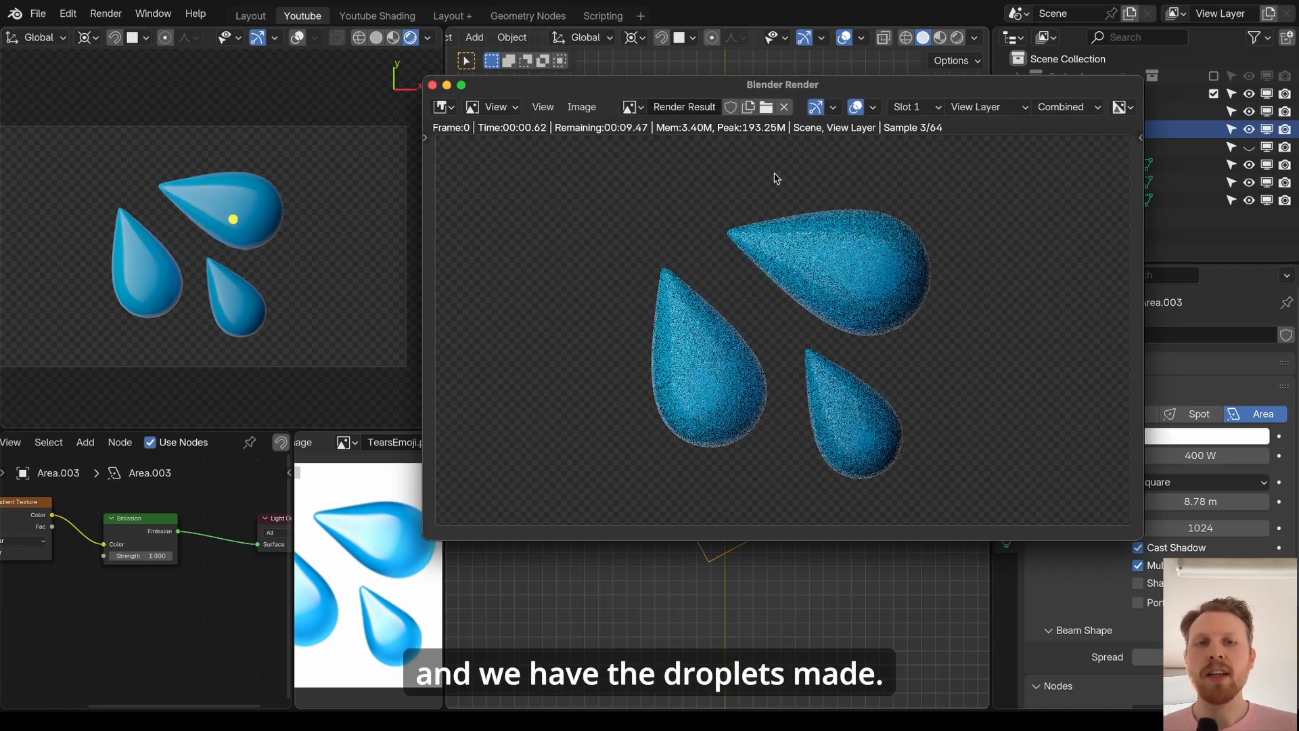
pyautogui.doubleClick(782, 86)
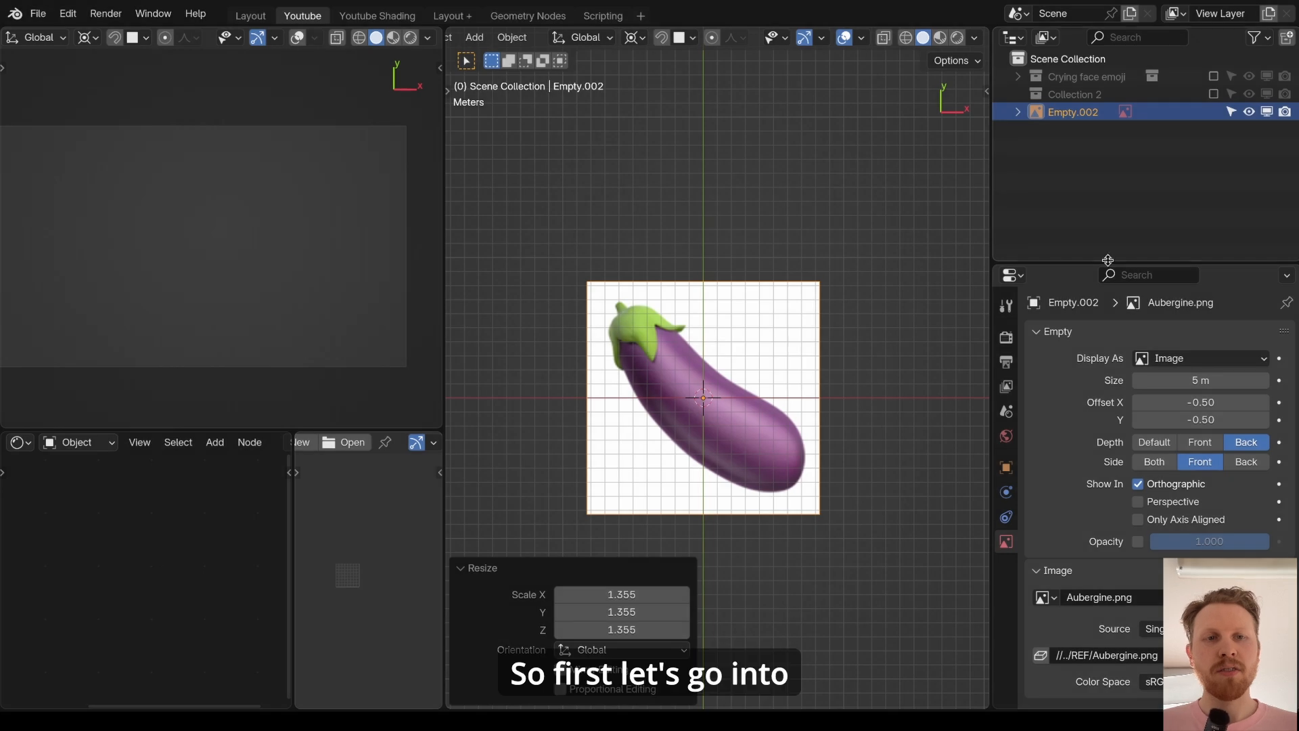
# - Set the aubergine reference image's depth to Front, show it in perspective view, and reduce its opacity to 0.25
pyautogui.click(702, 381)
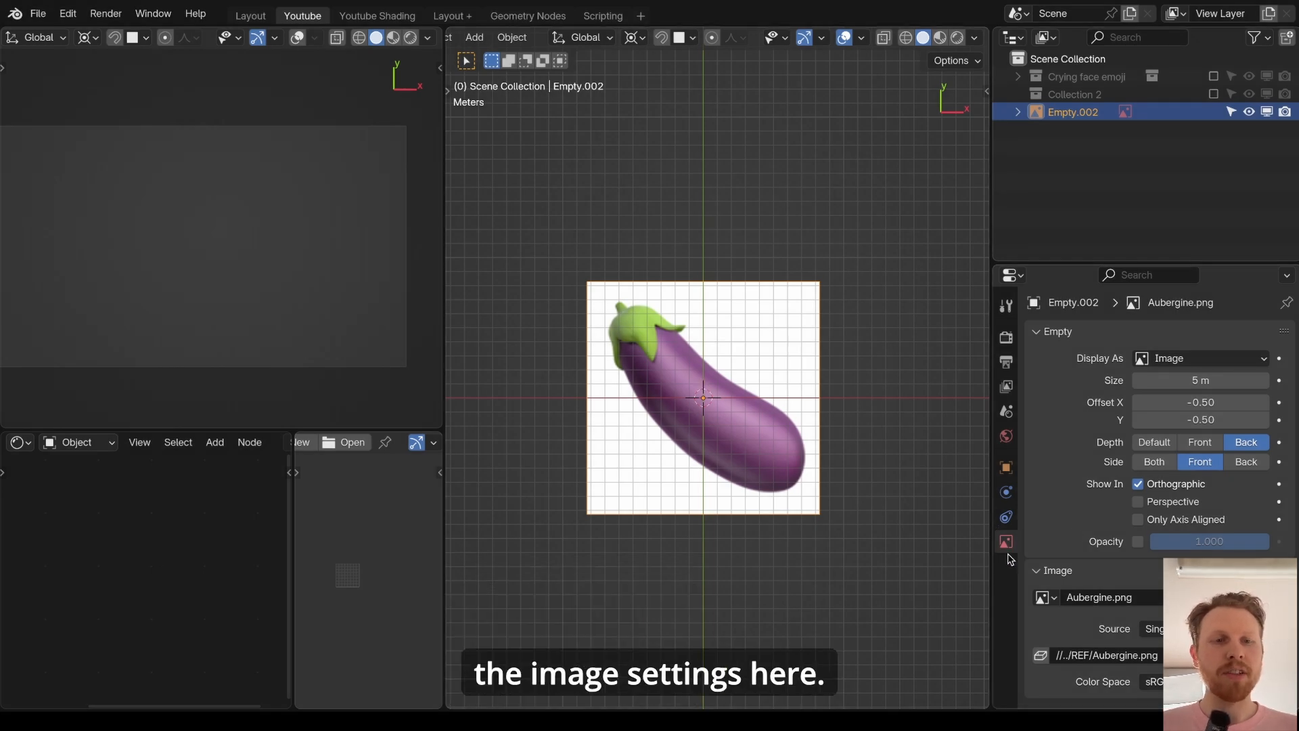
pyautogui.click(1202, 442)
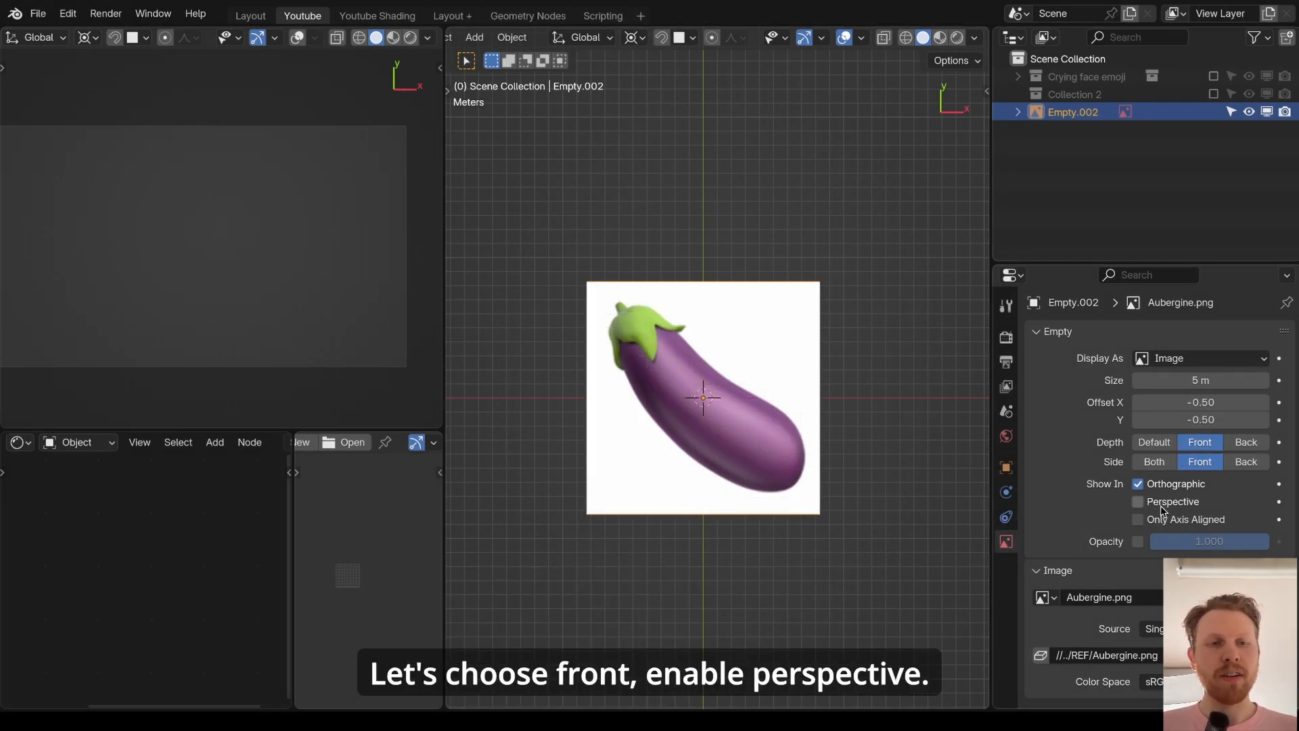
pyautogui.click(1139, 544)
pyautogui.click(1186, 540)
pyautogui.write('.25')
pyautogui.press('Return')
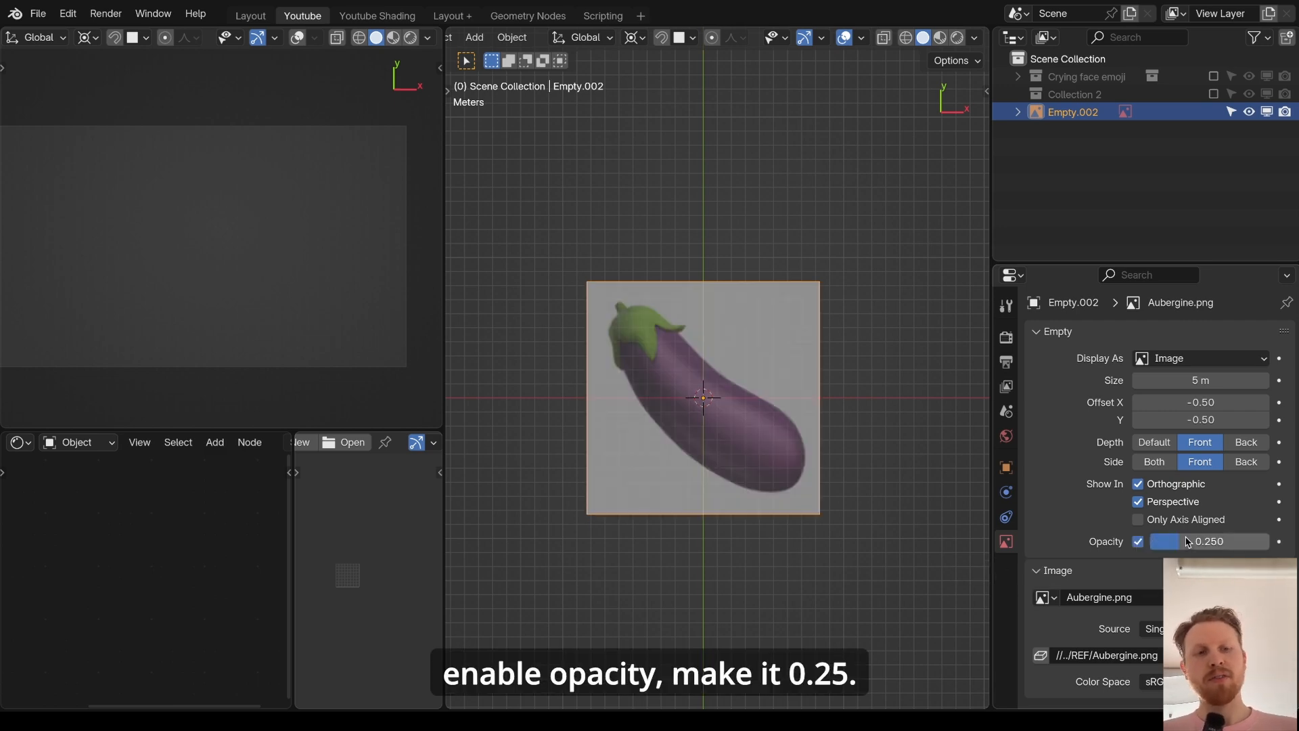
# - Add a cube at the centre of the aubergine reference and scale it up slightly
pyautogui.scroll(-1, 754, 374)
pyautogui.scroll(2, 754, 375)
pyautogui.moveTo(754, 374)
pyautogui.keyDown('alt'); pyautogui.mouseDown(button='middle')
pyautogui.moveTo(754, 293)
pyautogui.moveTo(756, 380)
pyautogui.mouseUp(button='middle'); pyautogui.keyUp('alt')
pyautogui.hotkey('shift', 'a')
pyautogui.moveTo(739, 403)
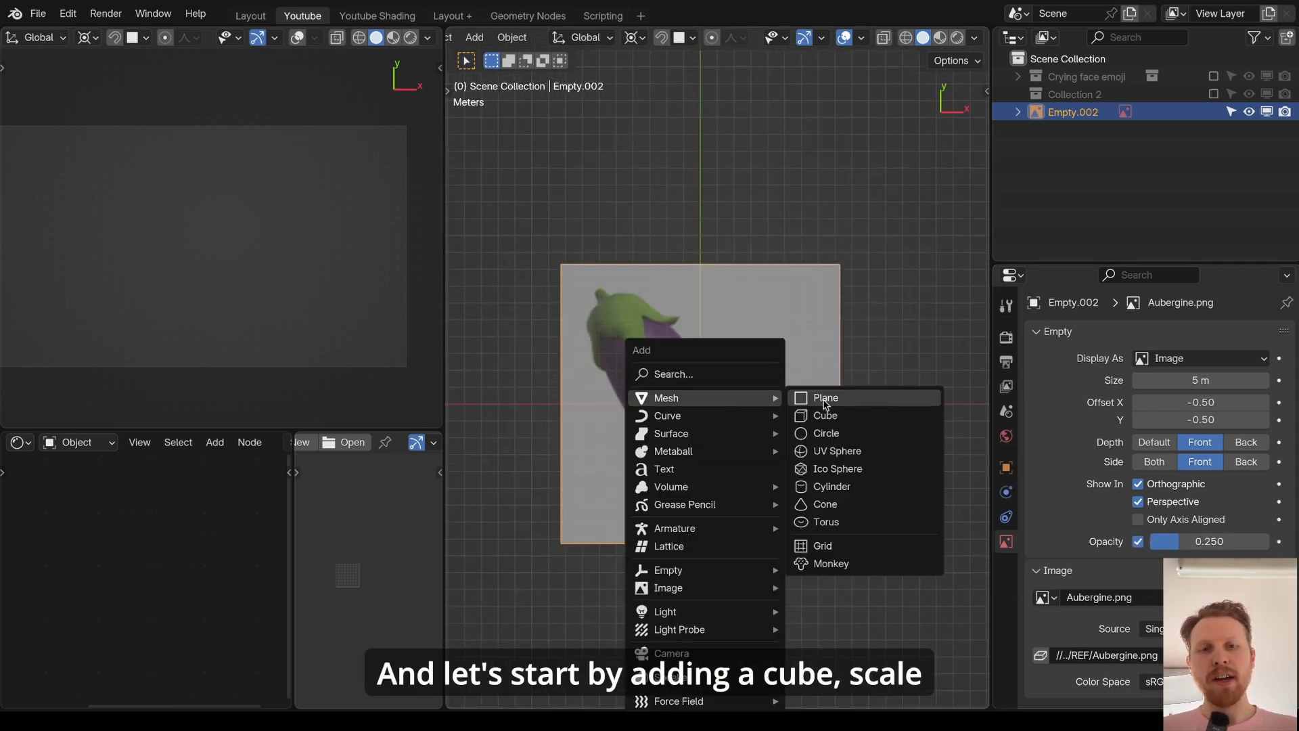
pyautogui.click(884, 418)
pyautogui.scroll(-2, 799, 389)
pyautogui.press('s')
pyautogui.click(857, 363)
# - Raise the cube about 2.33 m along Z
pyautogui.press('g')
pyautogui.press('z')
pyautogui.moveTo(857, 362); pyautogui.dragTo(789, 352, button='middle')
pyautogui.click(770, 266)
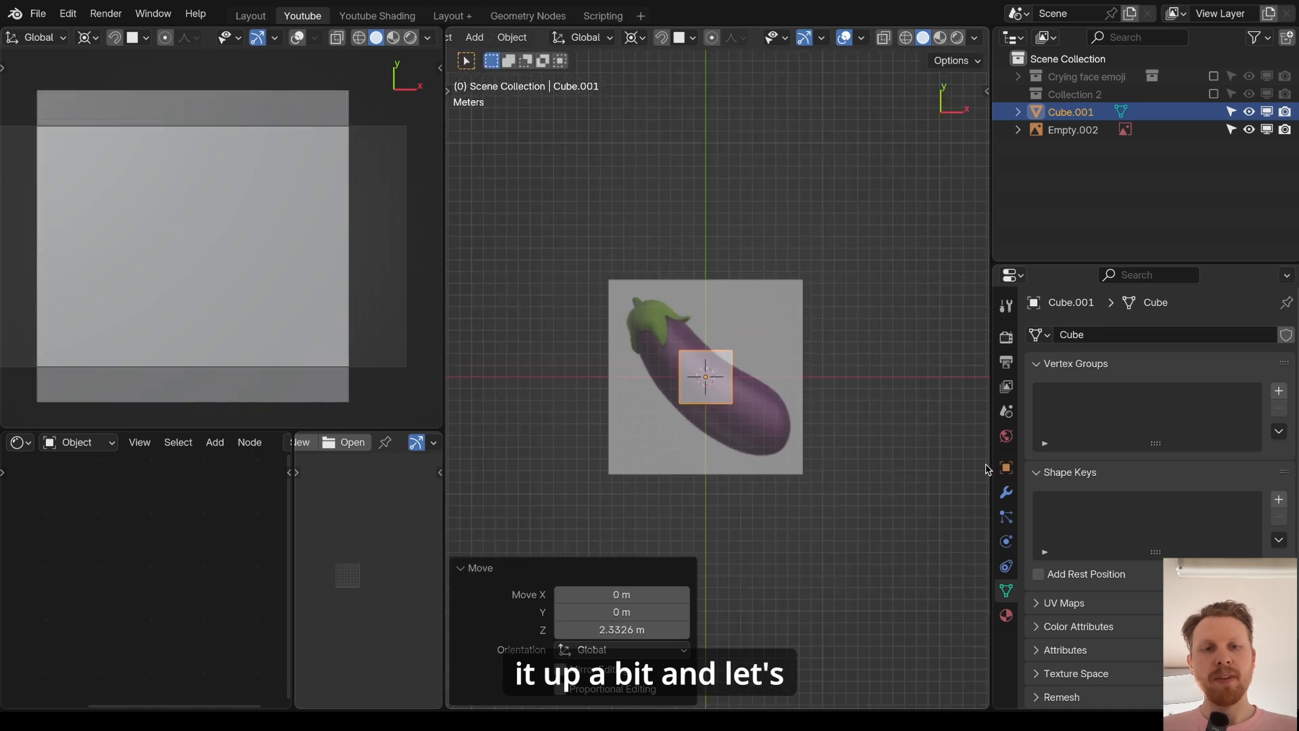
# - Add a Subdivision modifier to the cube with viewport level 2
pyautogui.click(1006, 492)
pyautogui.click(1104, 334)
pyautogui.write('sub')
pyautogui.press('Return')
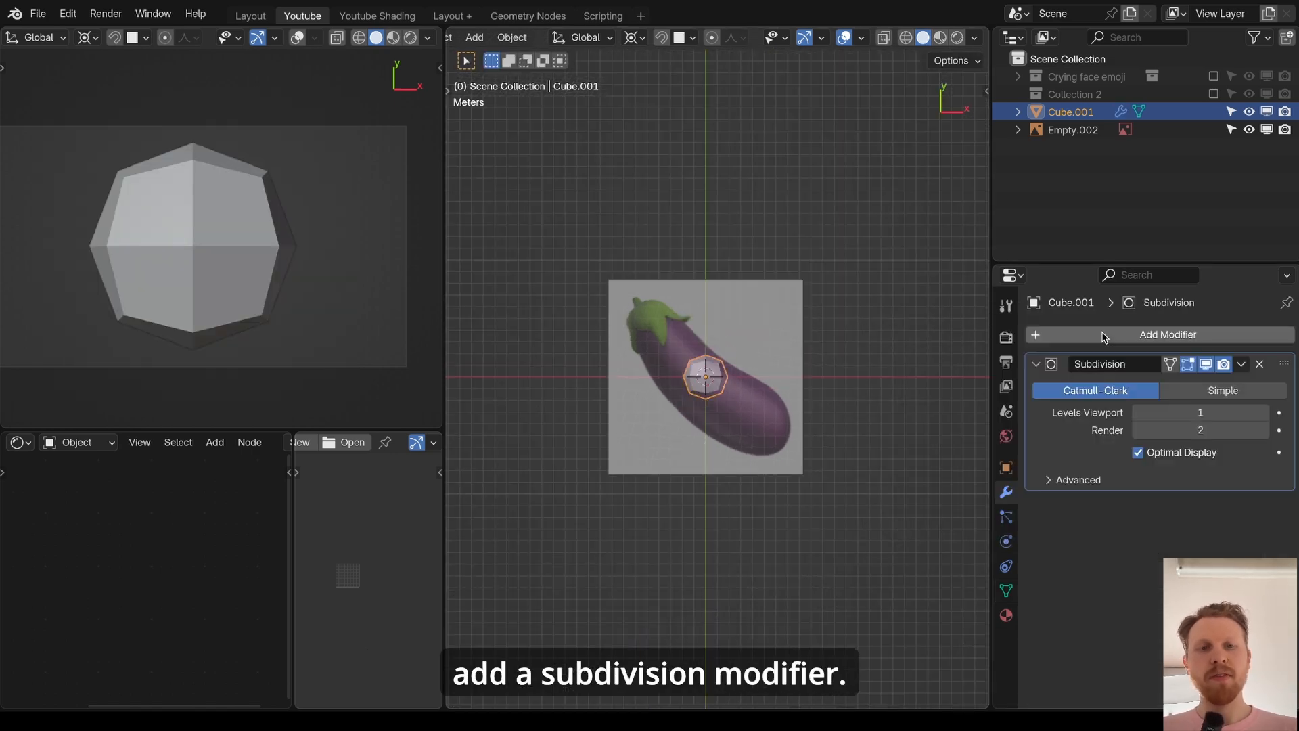
pyautogui.scroll(3, 896, 350)
pyautogui.click(1230, 407)
pyautogui.write('2')
pyautogui.press('Return')
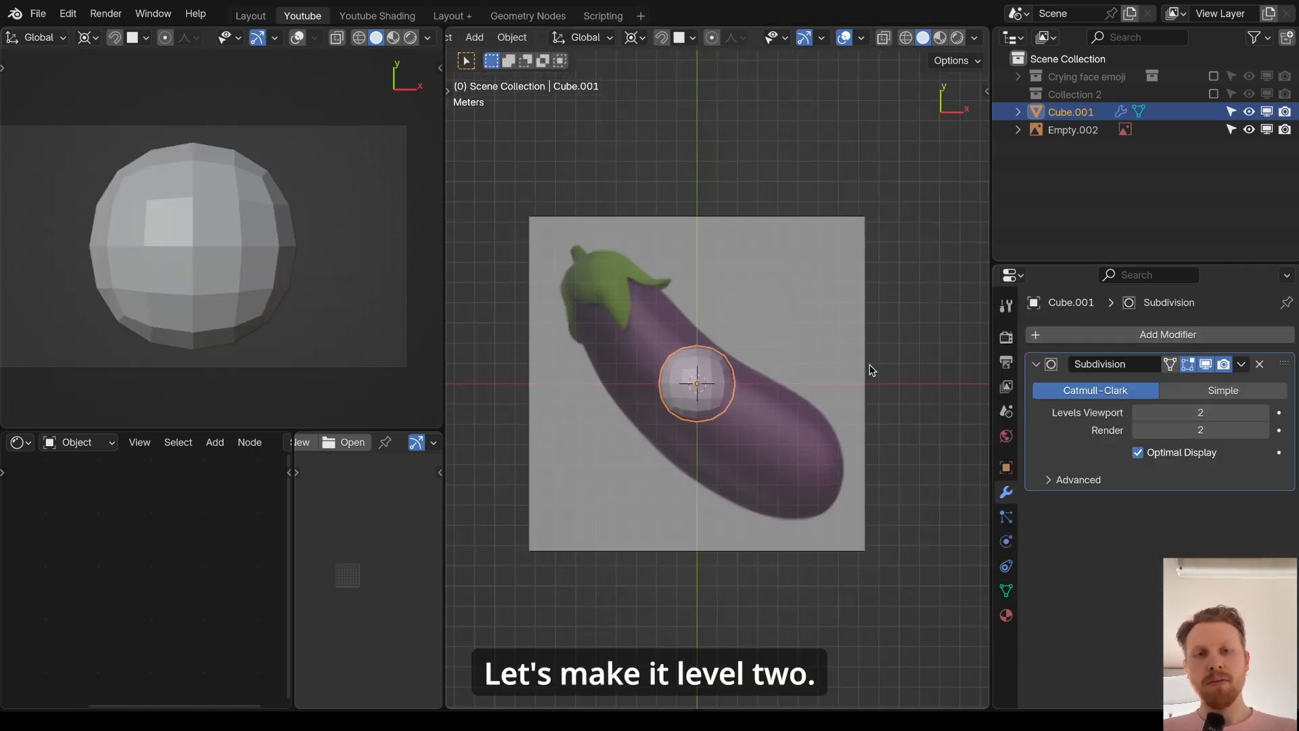
# - Shade the subdivided cube smooth, and enlarge and reposition it over the middle of the aubergine
pyautogui.press('F3')
pyautogui.write('smooth')
pyautogui.press('Return')
pyautogui.press('s')
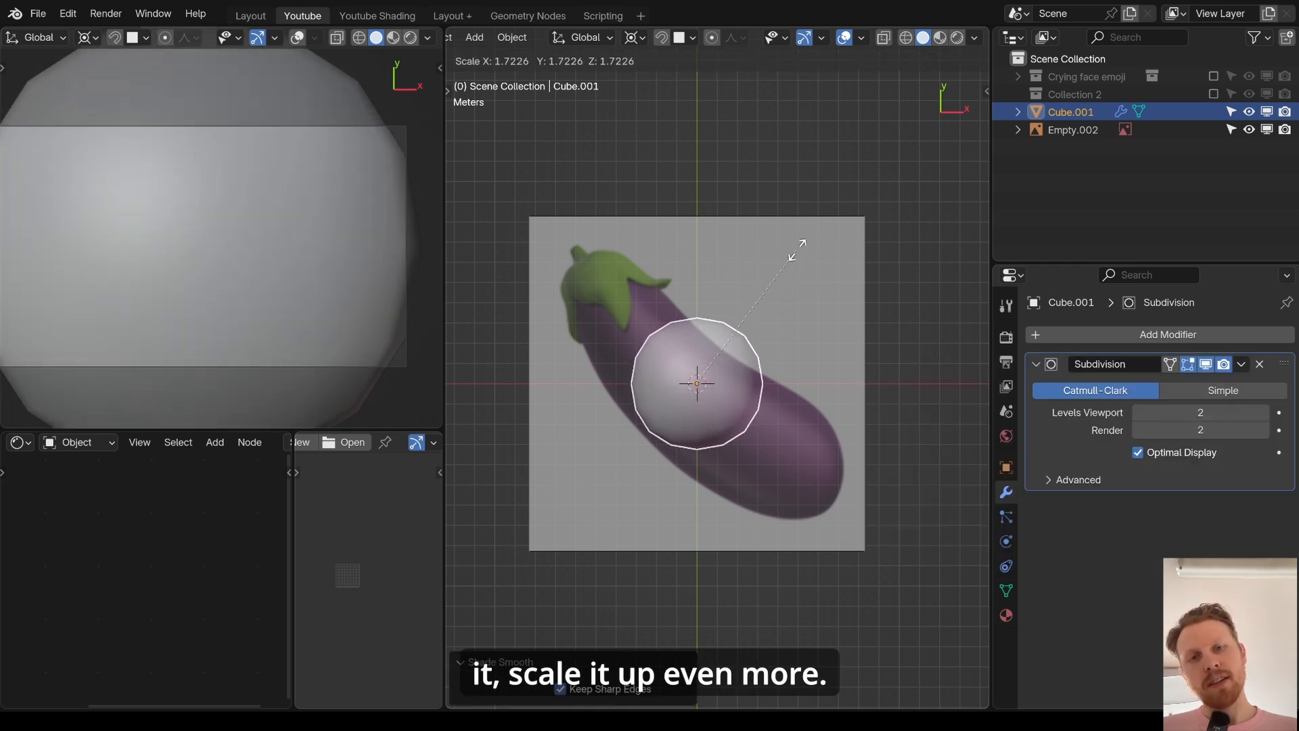
pyautogui.click(805, 239)
pyautogui.press('g')
pyautogui.click(793, 255)
# - In Edit Mode, show the Subdivision result on the cage and move the cube's end faces toward both ends of the aubergine
pyautogui.press('Tab')
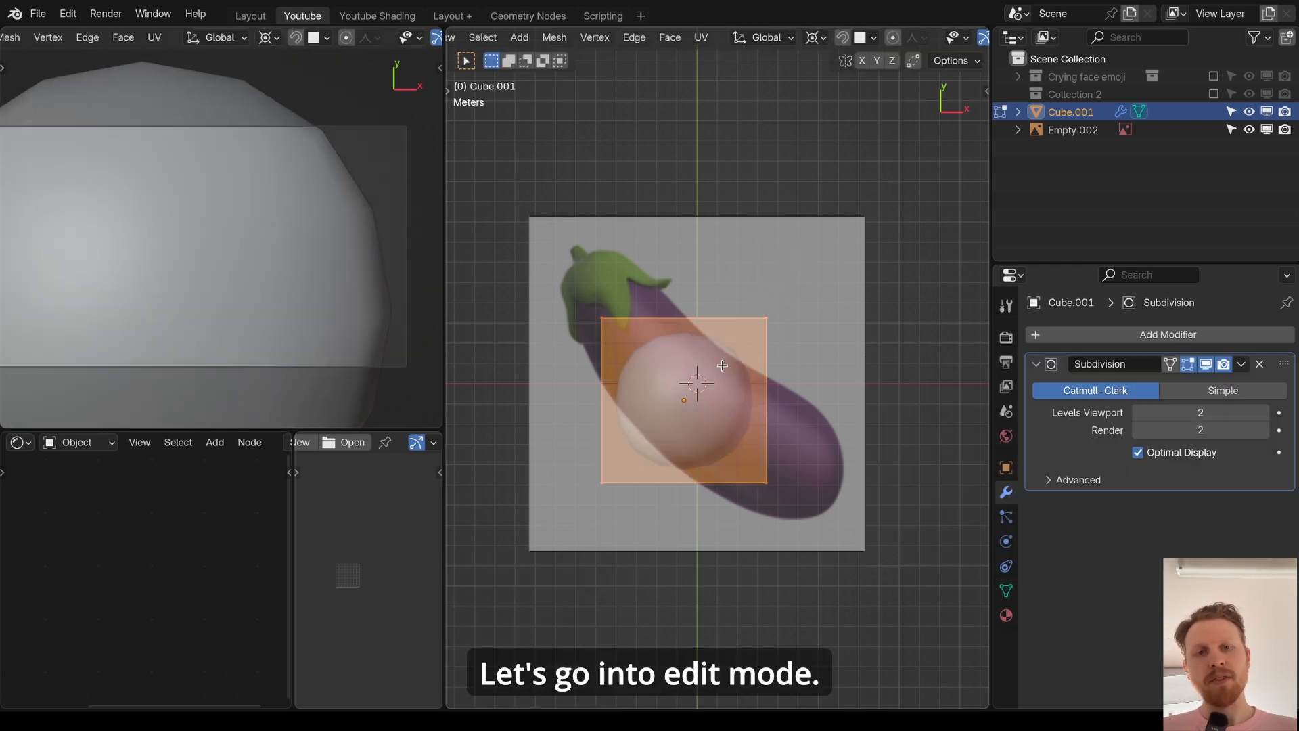
pyautogui.click(1170, 365)
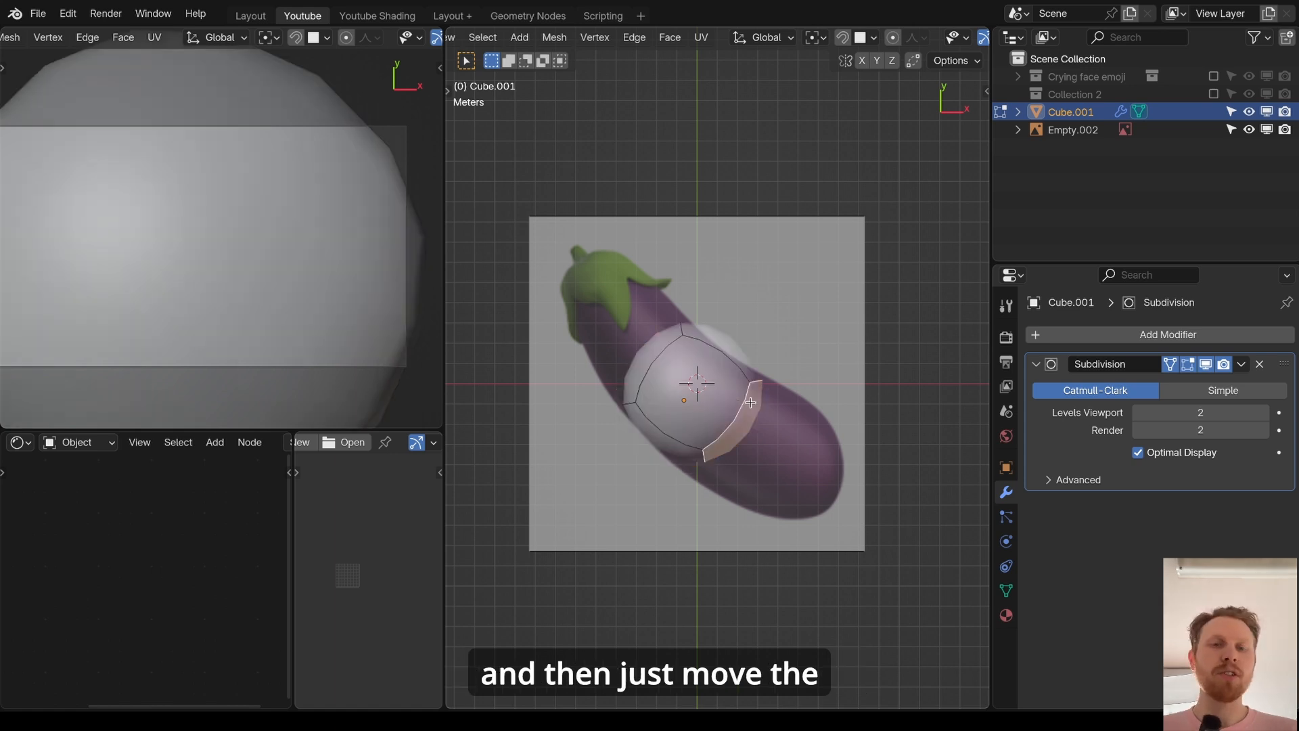
pyautogui.moveTo(750, 403); pyautogui.dragTo(853, 477)
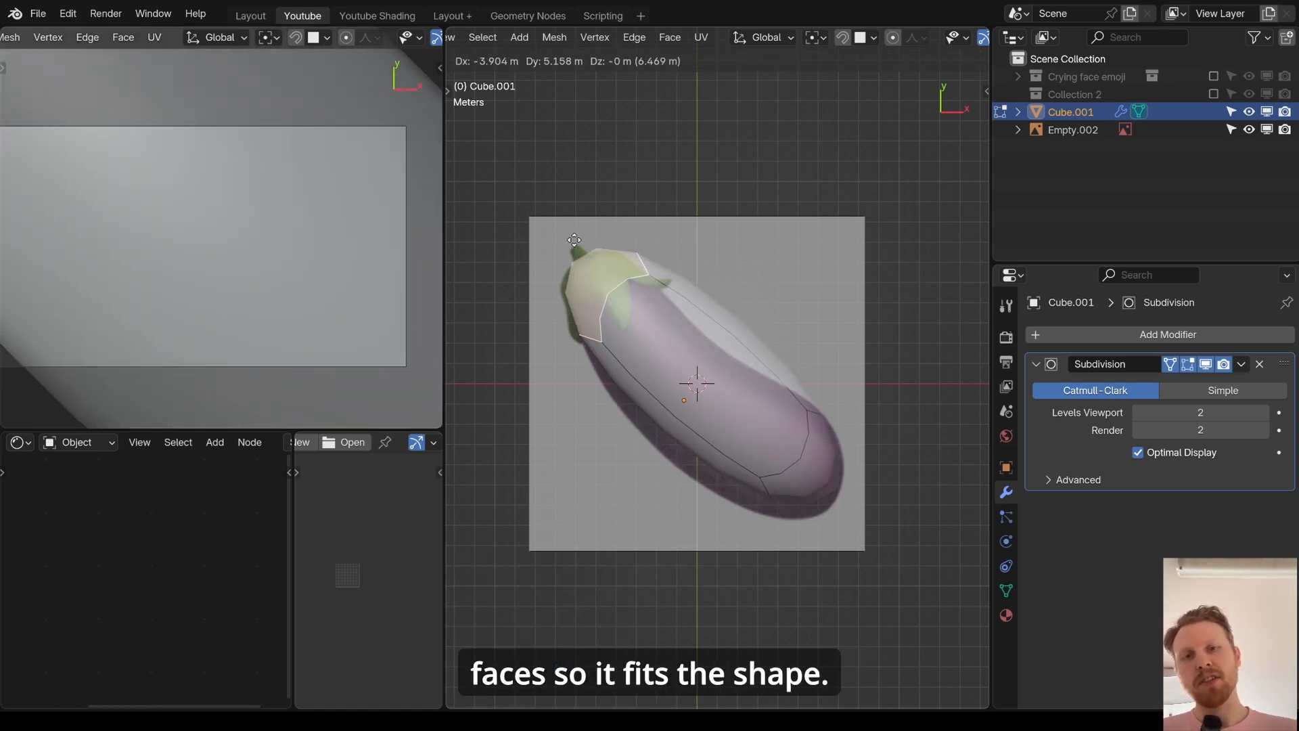
# - Add edge loops across the stretched aubergine body
pyautogui.hotkey('ctrl', 'r')
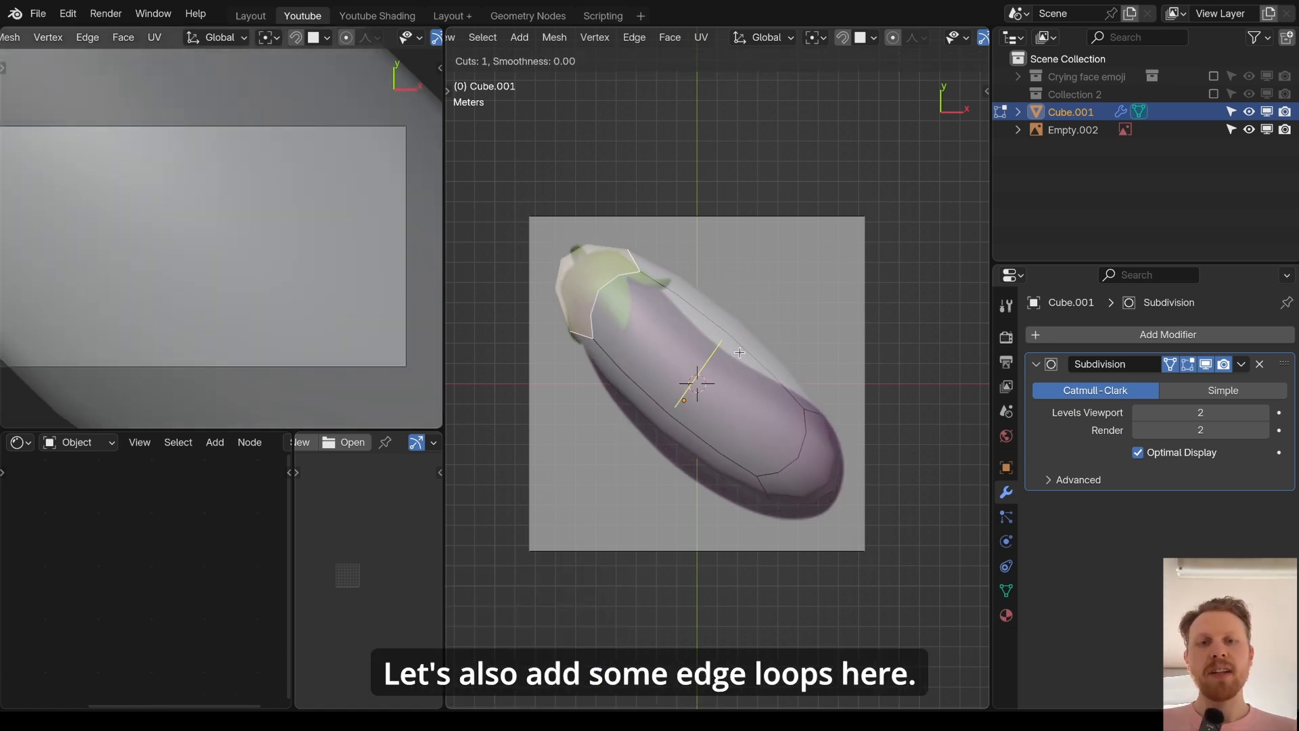
pyautogui.click(802, 252)
pyautogui.click(804, 250)
# - Scale down the face at the stem end, rotate it 16°, and reposition it to fit the reference
pyautogui.press('s')
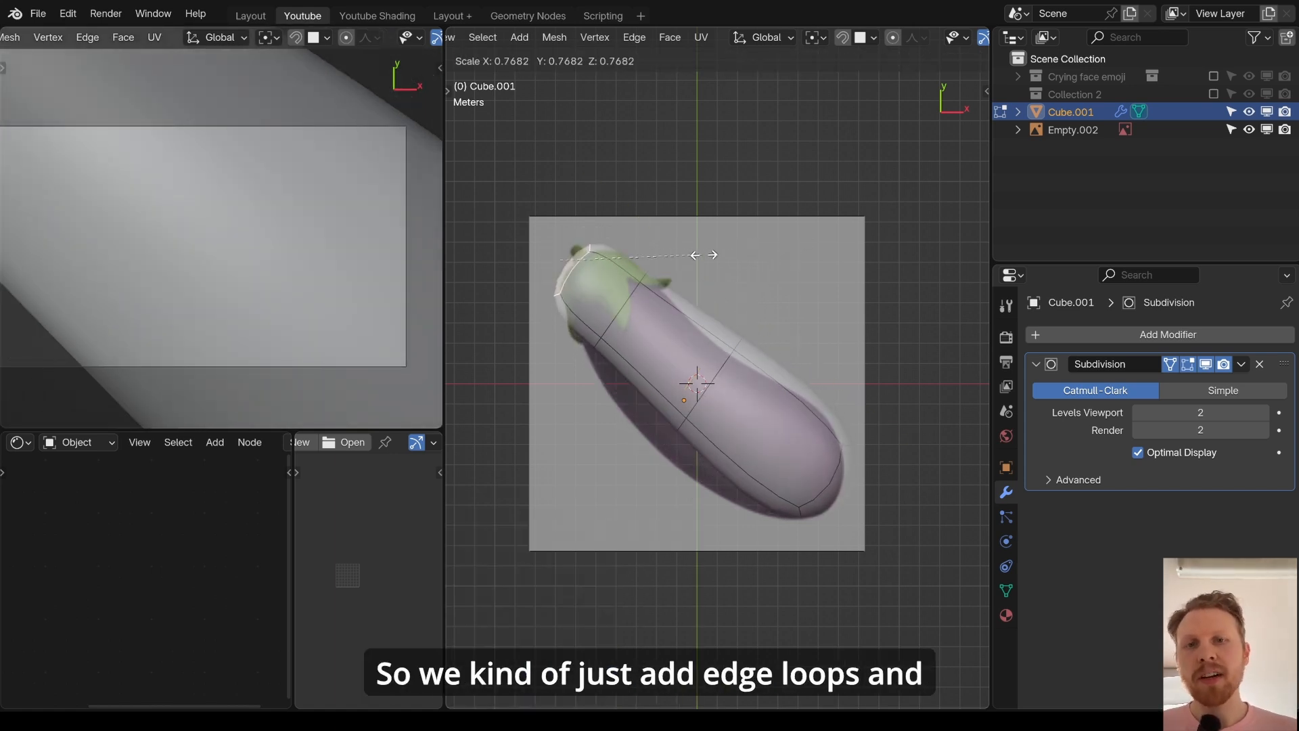
pyautogui.click(677, 261)
pyautogui.press('g')
pyautogui.click(689, 283)
pyautogui.press('g')
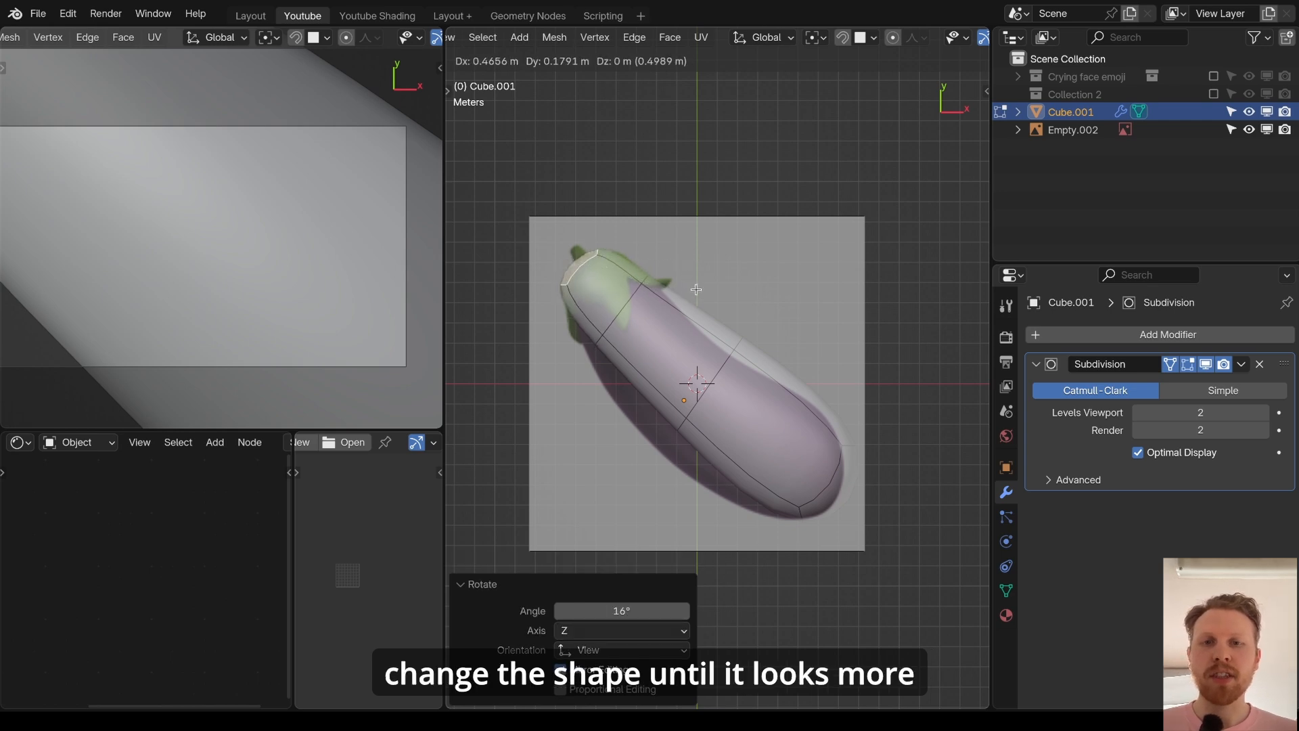
pyautogui.click(694, 289)
# - Rotate and shift the edge loop nearest the stem, and scale it up by about 1.26
pyautogui.keyDown('alt'); pyautogui.click(633, 292); pyautogui.keyUp('alt')
pyautogui.press('r')
pyautogui.click(729, 296)
pyautogui.press('g')
pyautogui.click(731, 302)
pyautogui.press('s')
pyautogui.click(747, 302)
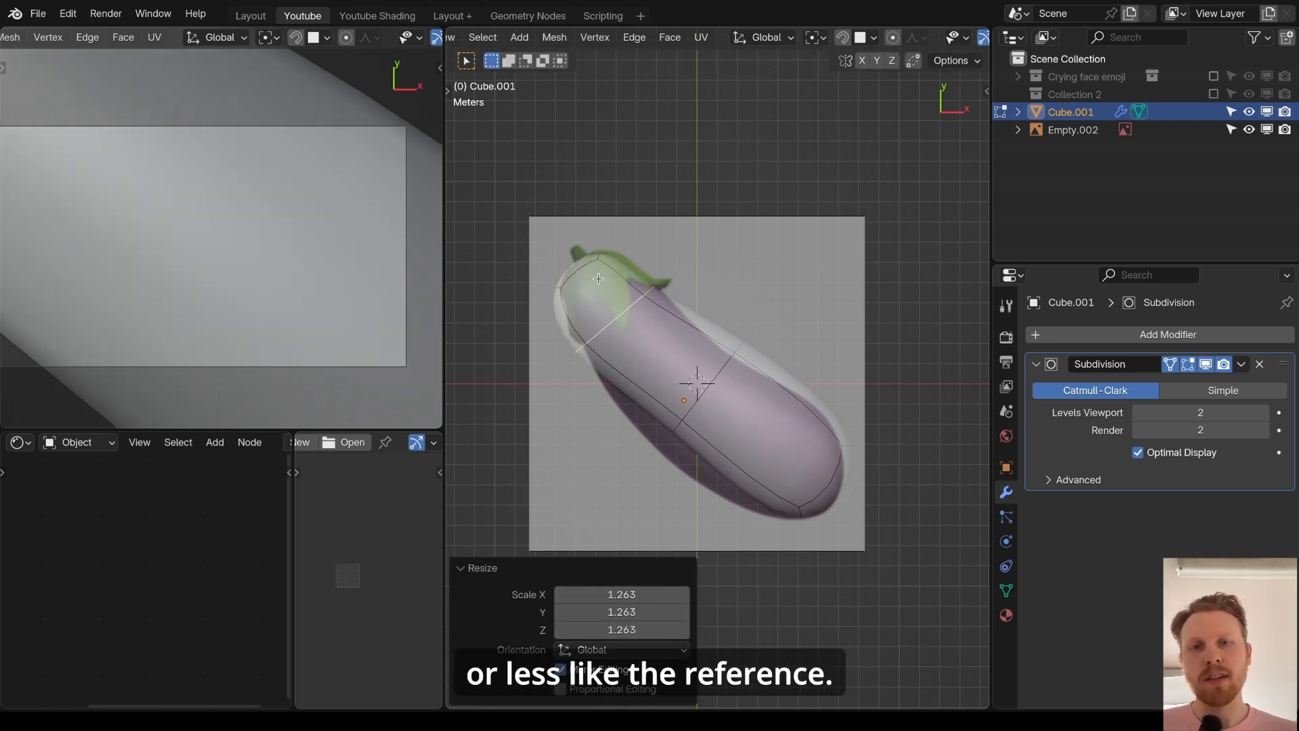
# - Reshape the stem end and remaining edge loops to follow the aubergine's curved outline, and leave Edit Mode
pyautogui.keyDown('alt'); pyautogui.click(582, 266); pyautogui.keyUp('alt')
pyautogui.press('g')
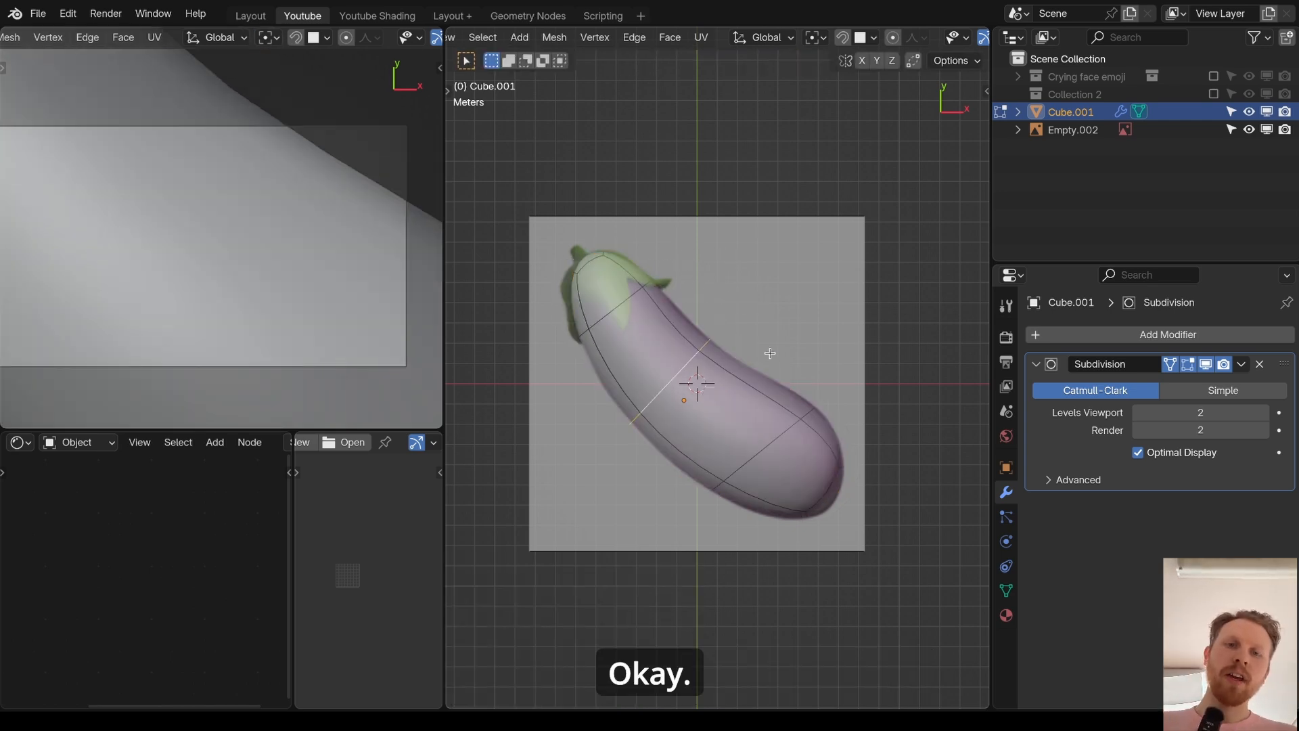
pyautogui.press('Tab')
pyautogui.moveTo(769, 354); pyautogui.dragTo(795, 237, button='middle')
pyautogui.press('KP_1')
pyautogui.press('KP_7')
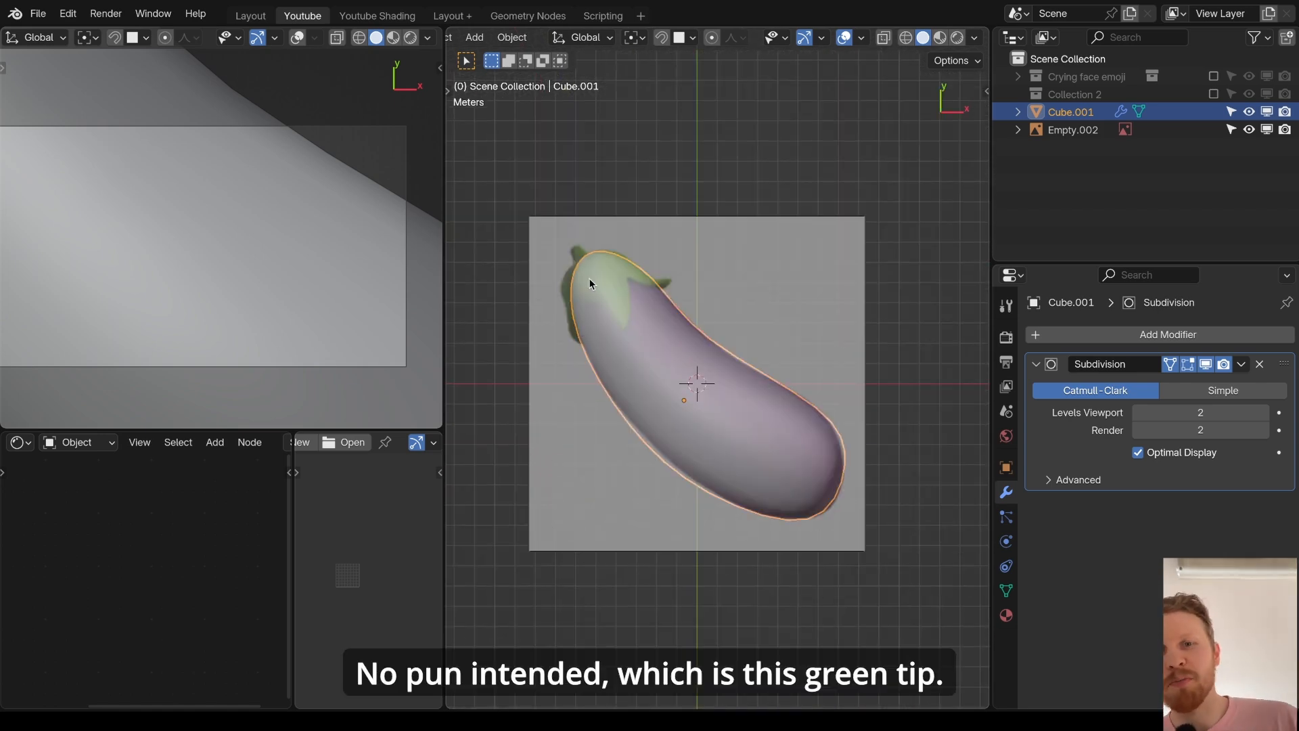
# - Duplicate the faces covering the aubergine's stem end in place and separate them into a new object
pyautogui.scroll(1, 606, 311)
pyautogui.scroll(2, 656, 237)
pyautogui.keyDown('shift'); pyautogui.moveTo(571, 219); pyautogui.dragTo(603, 256, button='middle'); pyautogui.keyUp('shift')
pyautogui.scroll(-2, 659, 230)
pyautogui.press('Tab')
pyautogui.keyDown('alt'); pyautogui.click(679, 342); pyautogui.keyUp('alt')
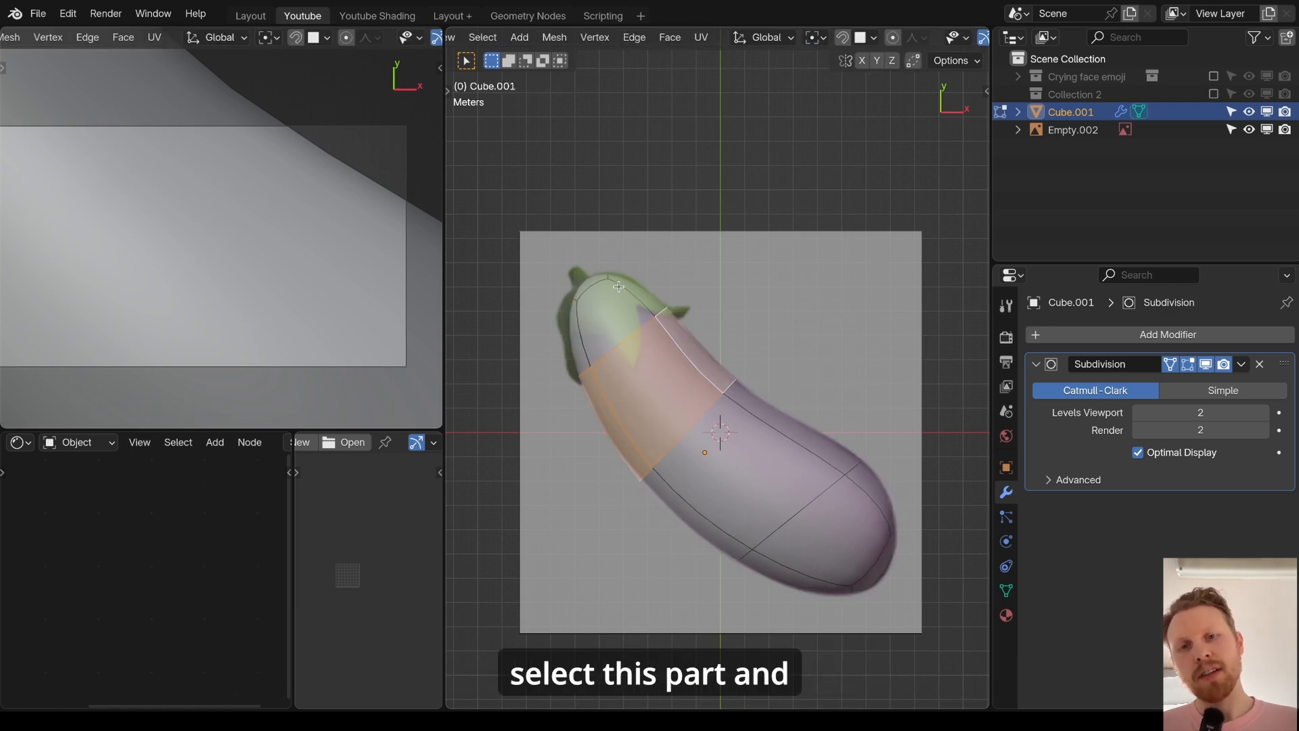
pyautogui.hotkey('shift', 'd')
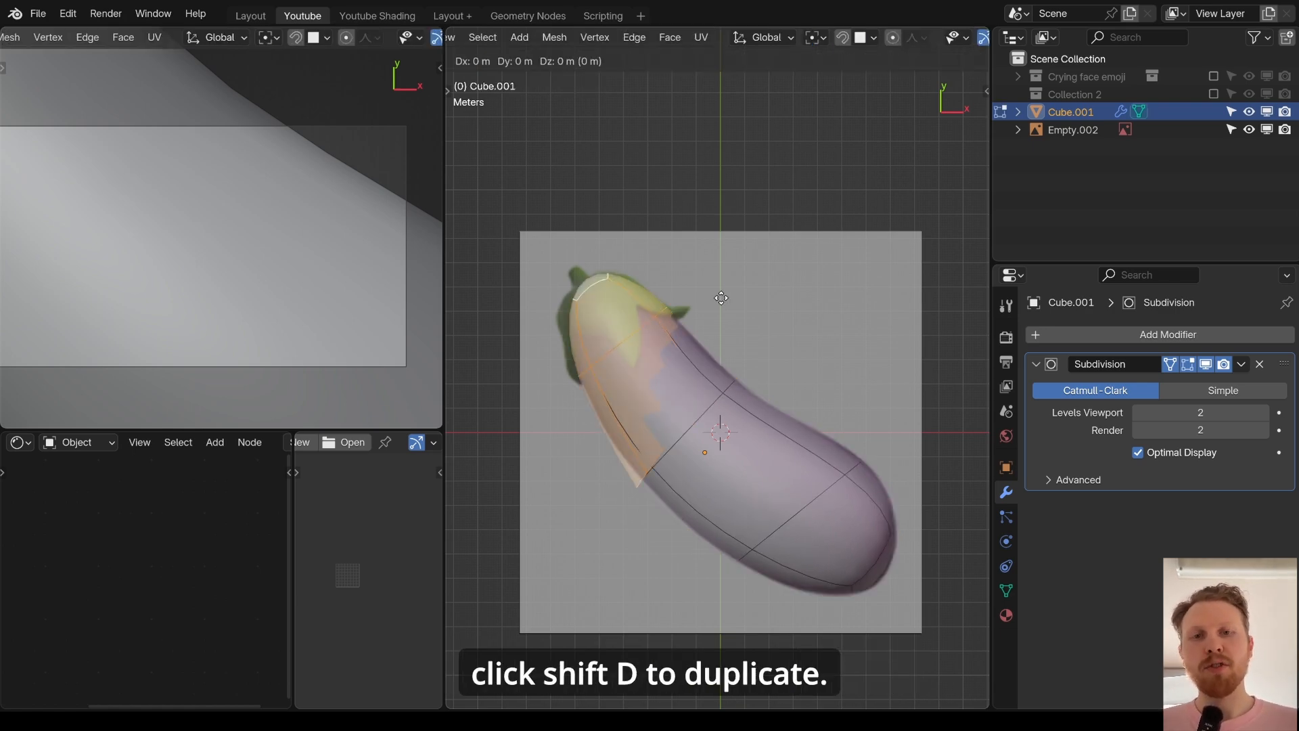
pyautogui.rightClick(721, 301)
pyautogui.press('p')
pyautogui.click(721, 300)
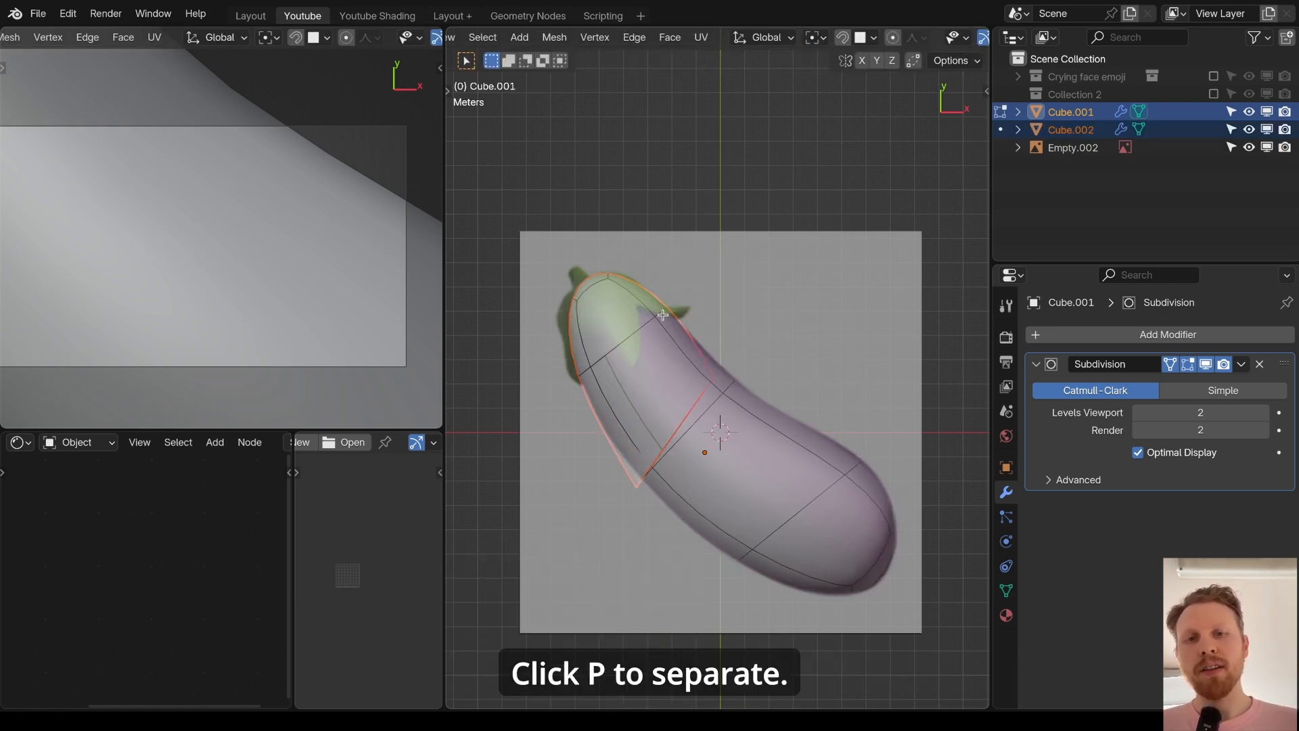
# - Add a Solidify modifier to the separated stem-end shell and set its thickness to -0.028 m
pyautogui.press('Tab')
pyautogui.click(628, 420)
pyautogui.press('g')
pyautogui.rightClick(656, 197)
pyautogui.click(1122, 334)
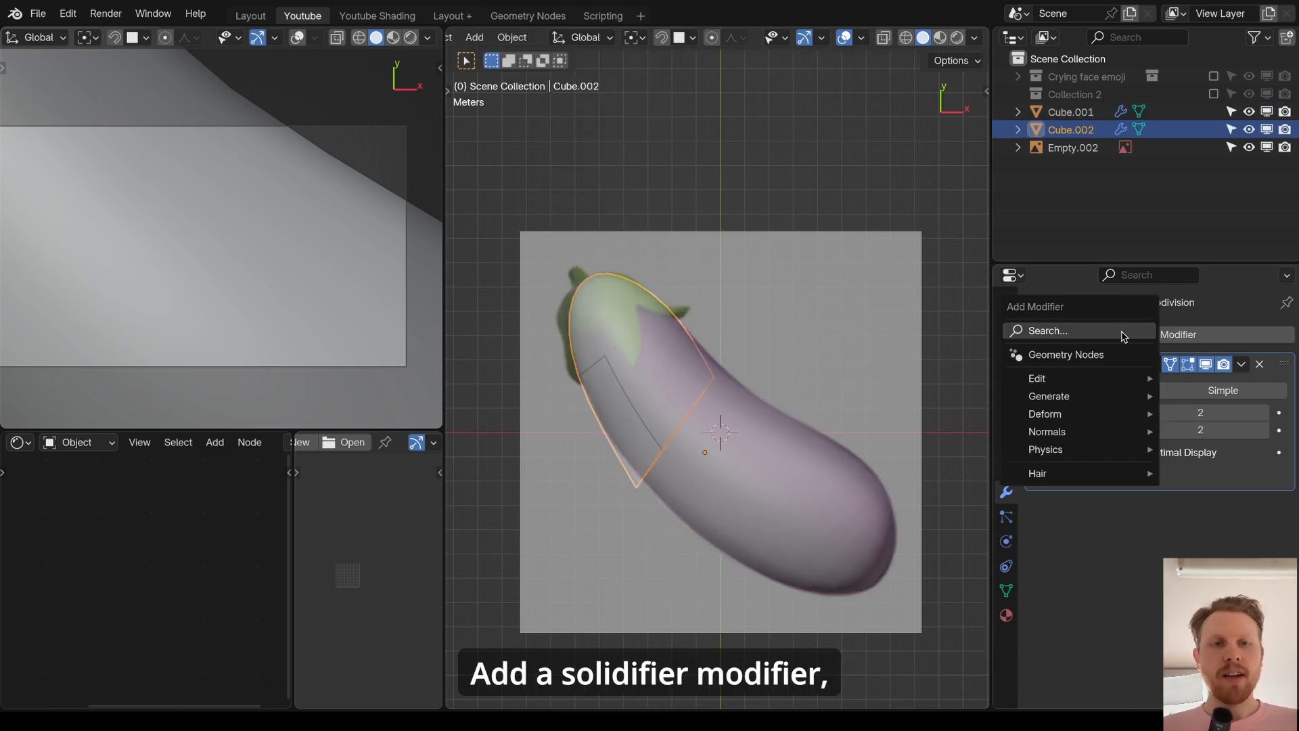
pyautogui.click(1122, 334)
pyautogui.write('sol')
pyautogui.press('Return')
pyautogui.moveTo(1201, 552); pyautogui.dragTo(1151, 552)
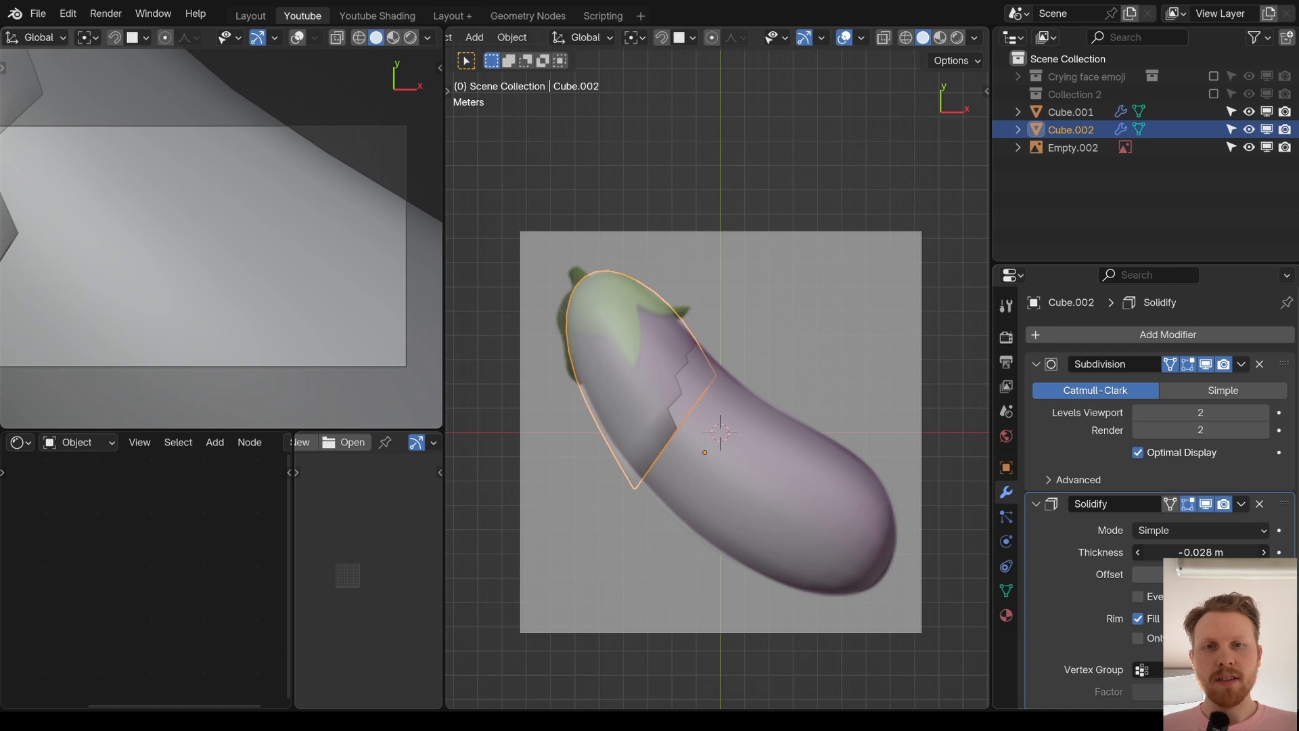
# - Apply the shell's Subdivision modifier and show its Solidify modifier on the cage in Edit Mode
pyautogui.click(1035, 503)
pyautogui.click(1241, 364)
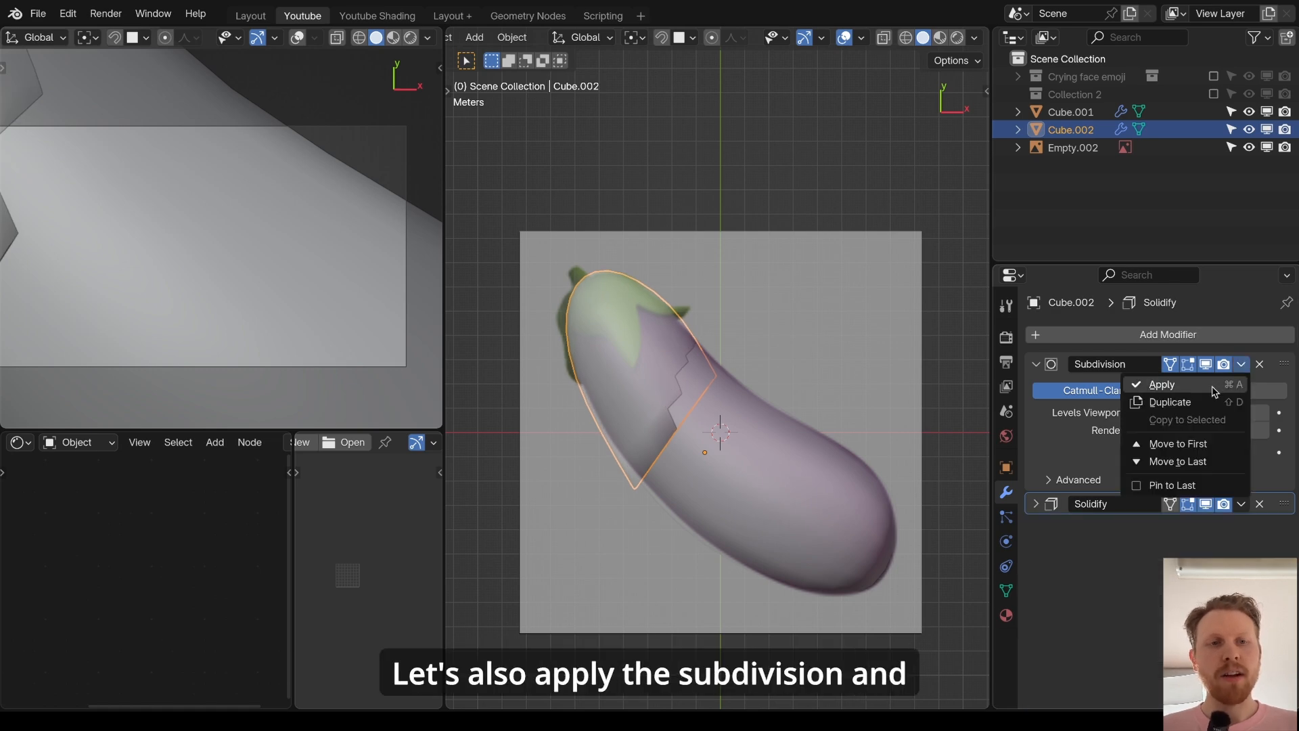
pyautogui.click(1161, 384)
pyautogui.press('Tab')
pyautogui.scroll(3, 744, 433)
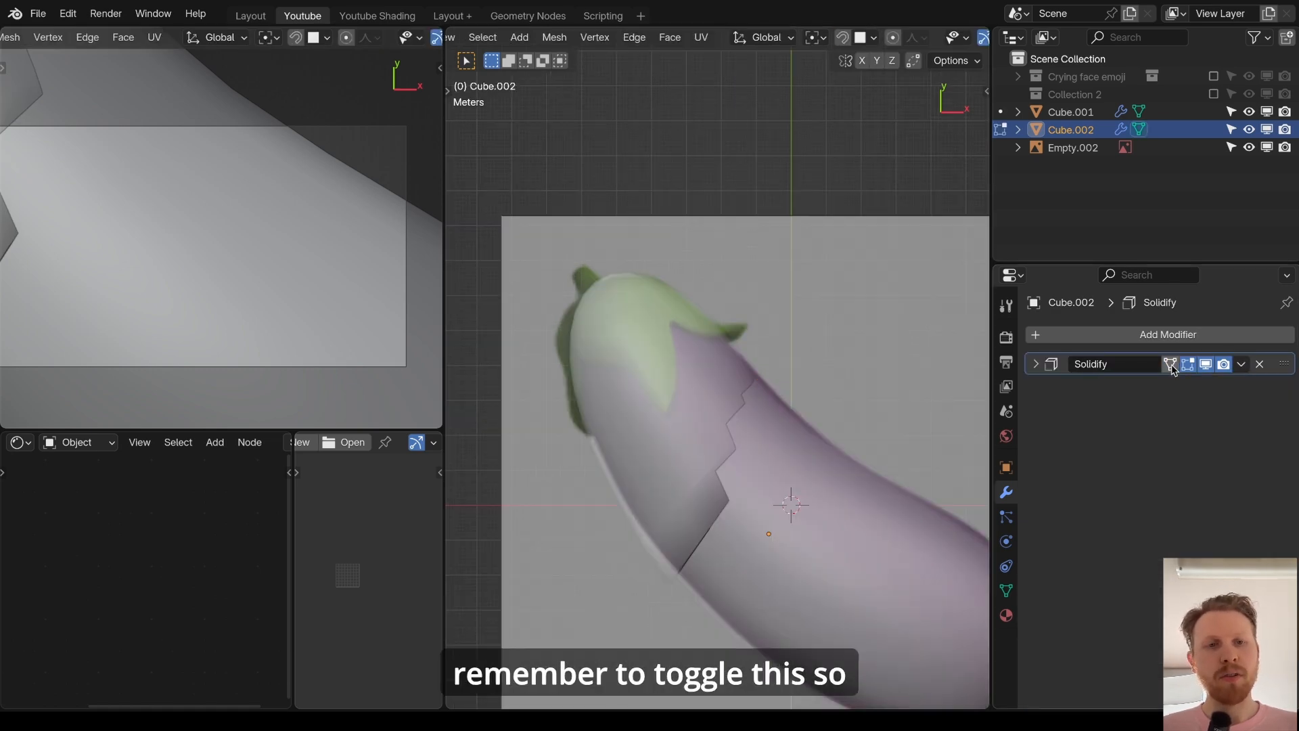
pyautogui.click(1171, 365)
# - Select the shell's face loops below the rounded green cap and delete them
pyautogui.click(642, 326)
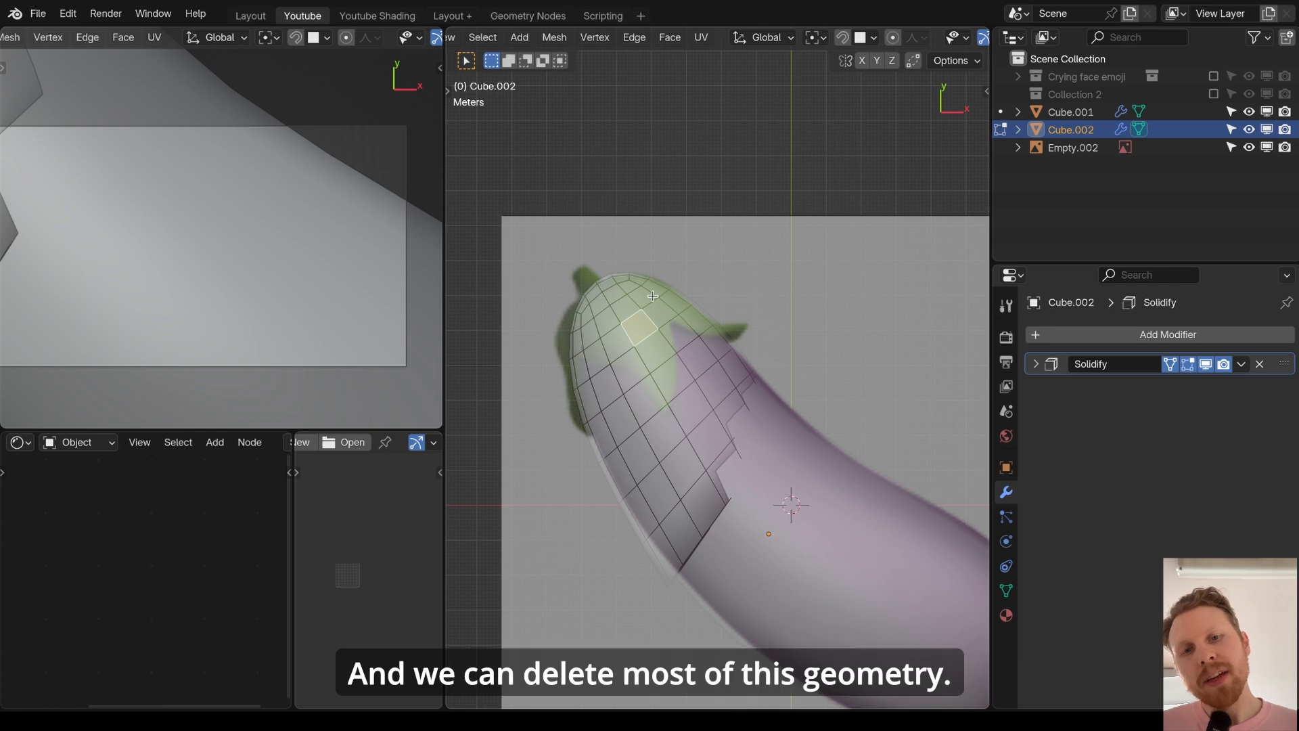
pyautogui.keyDown('alt'); pyautogui.click(699, 326); pyautogui.keyUp('alt')
pyautogui.keyDown('alt'); pyautogui.keyDown('shift'); pyautogui.click(715, 354); pyautogui.keyUp('shift'); pyautogui.keyUp('alt')
pyautogui.keyDown('alt'); pyautogui.keyDown('shift'); pyautogui.click(734, 375); pyautogui.keyUp('shift'); pyautogui.keyUp('alt')
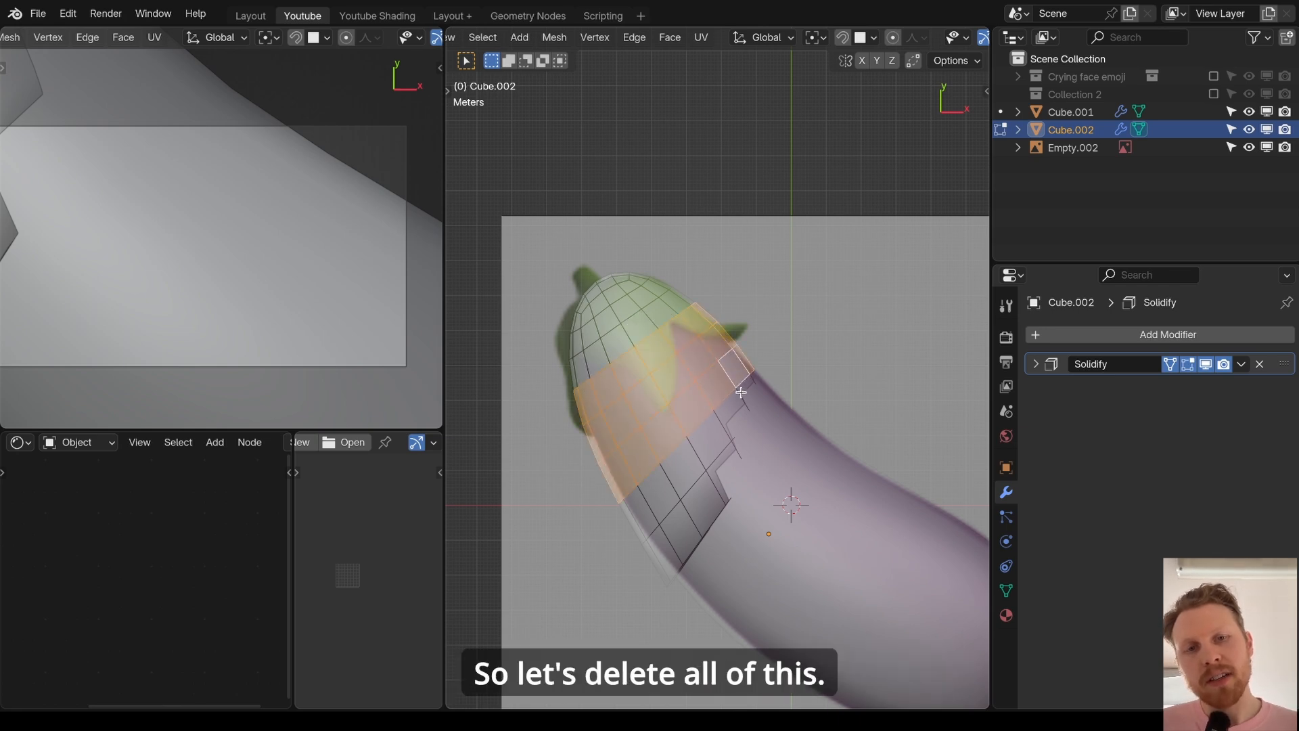
pyautogui.keyDown('alt'); pyautogui.keyDown('shift'); pyautogui.click(745, 400); pyautogui.keyUp('shift'); pyautogui.keyUp('alt')
pyautogui.keyDown('alt'); pyautogui.keyDown('shift'); pyautogui.click(717, 490); pyautogui.keyUp('shift'); pyautogui.keyUp('alt')
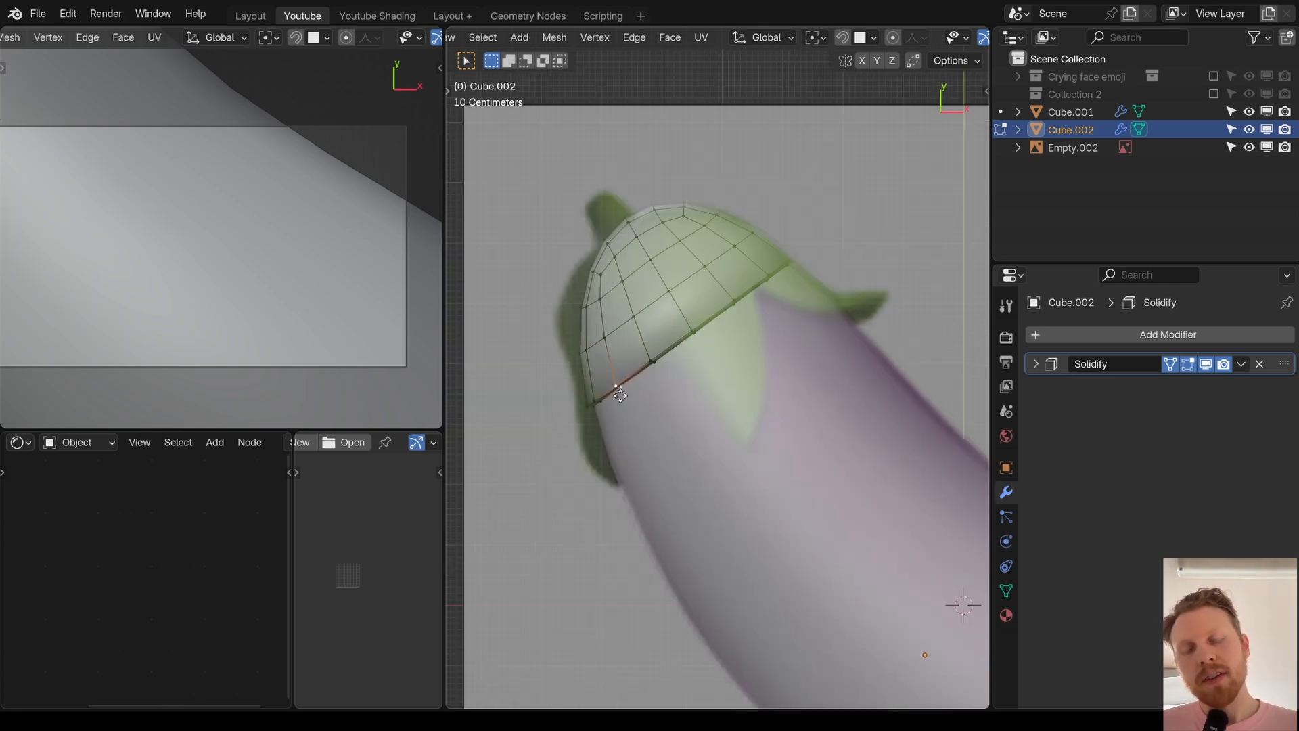
# - Move the outer-left vertices of the cap's lower edge upward to match the green cap in the reference
pyautogui.press('g')
pyautogui.click(620, 394)
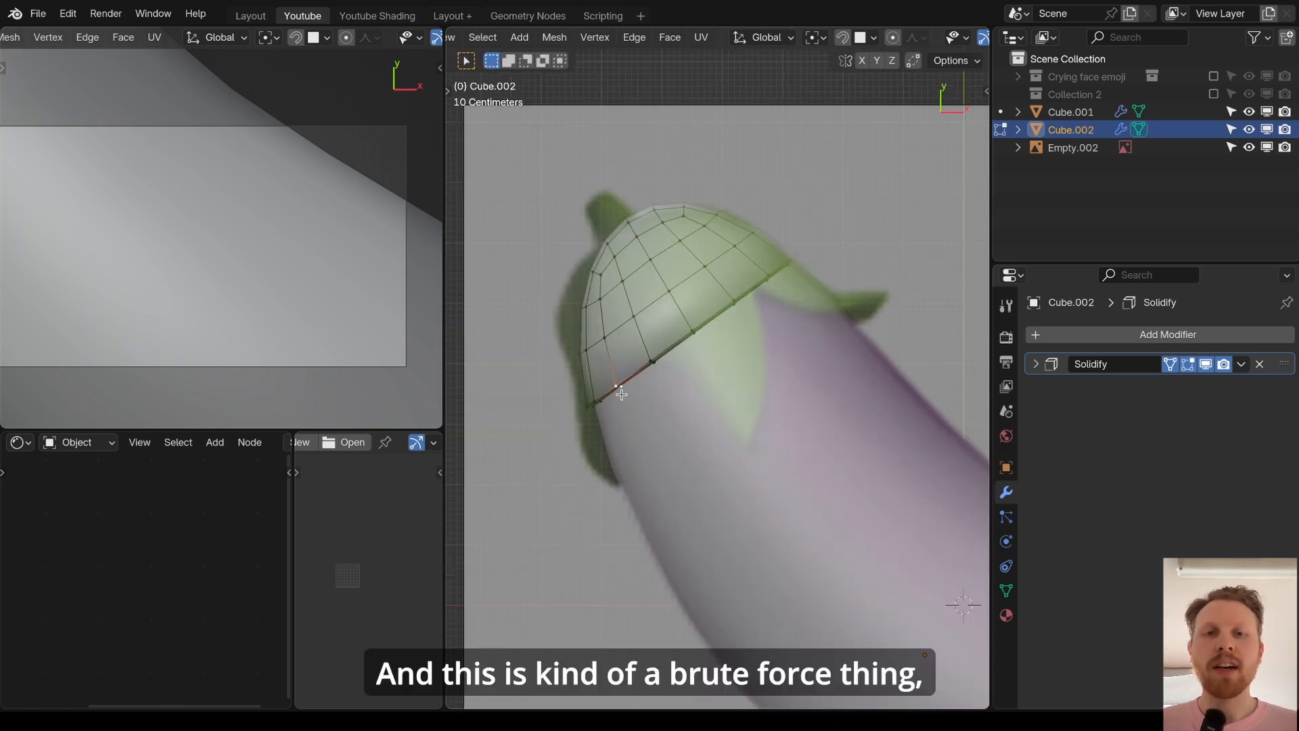
pyautogui.press('g')
pyautogui.click(648, 376)
pyautogui.click(600, 404)
pyautogui.press('g')
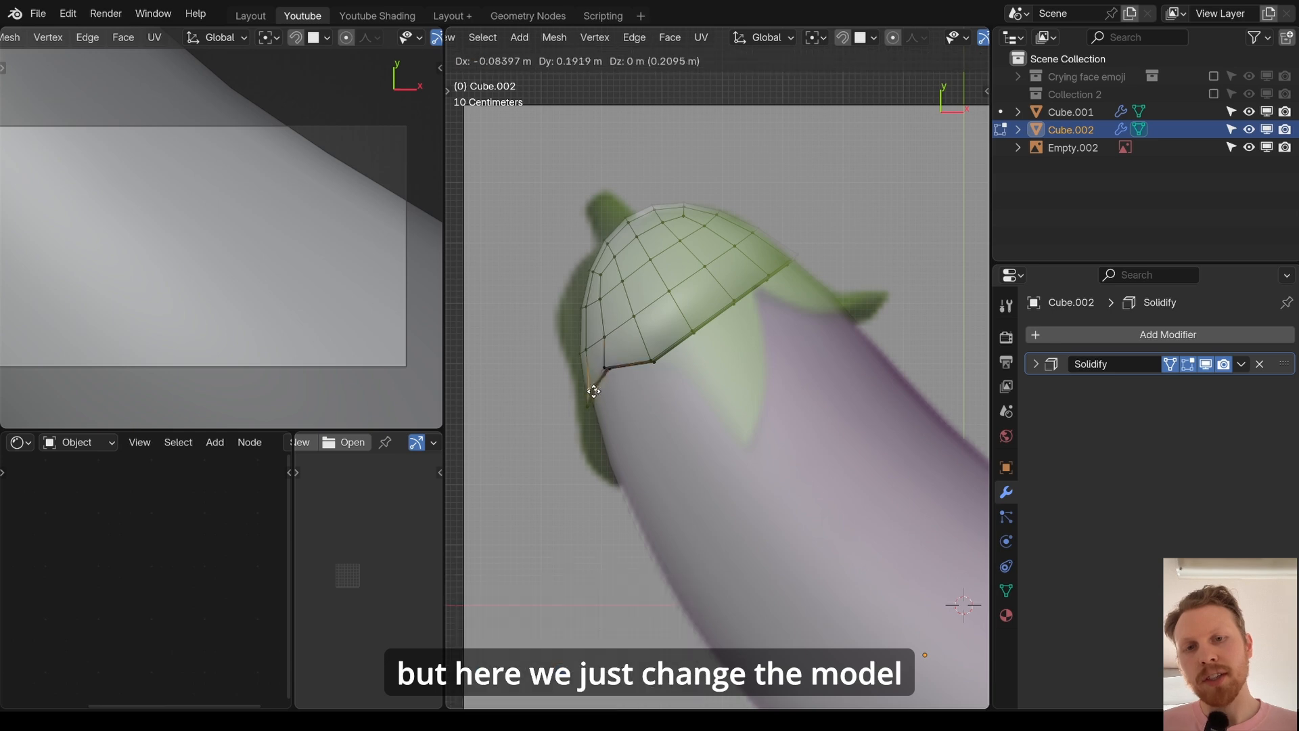
pyautogui.click(594, 387)
pyautogui.click(588, 415)
pyautogui.press('g')
pyautogui.click(585, 392)
# - Adjust the middle and right vertices of the cap's lower edge to follow the reference between the leaves
pyautogui.click(653, 359)
pyautogui.press('g')
pyautogui.click(648, 354)
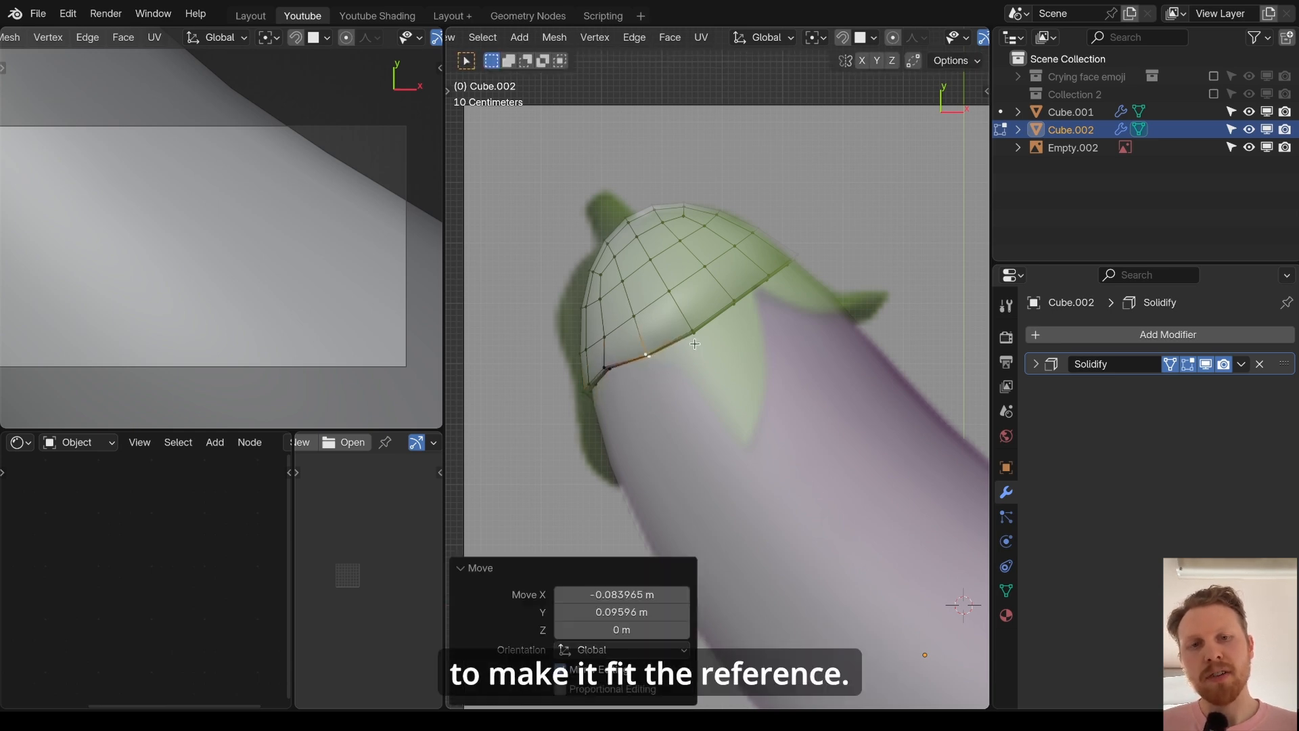
pyautogui.click(695, 330)
pyautogui.click(765, 283)
pyautogui.press('g')
pyautogui.click(762, 284)
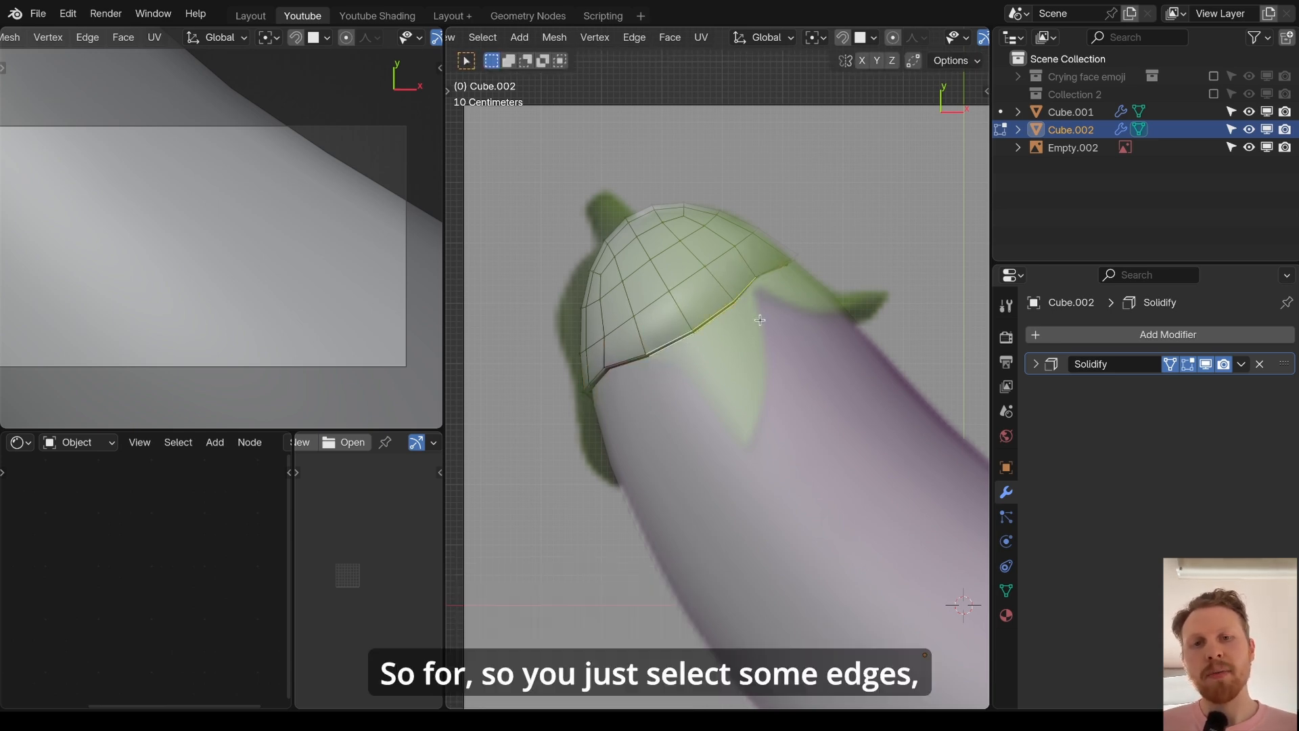
# - Extrude the cap's lower middle edges down over the front leaf, and reposition and narrow the extruded end
pyautogui.press('e')
pyautogui.click(817, 418)
pyautogui.press('g')
pyautogui.press('y')
pyautogui.press('s')
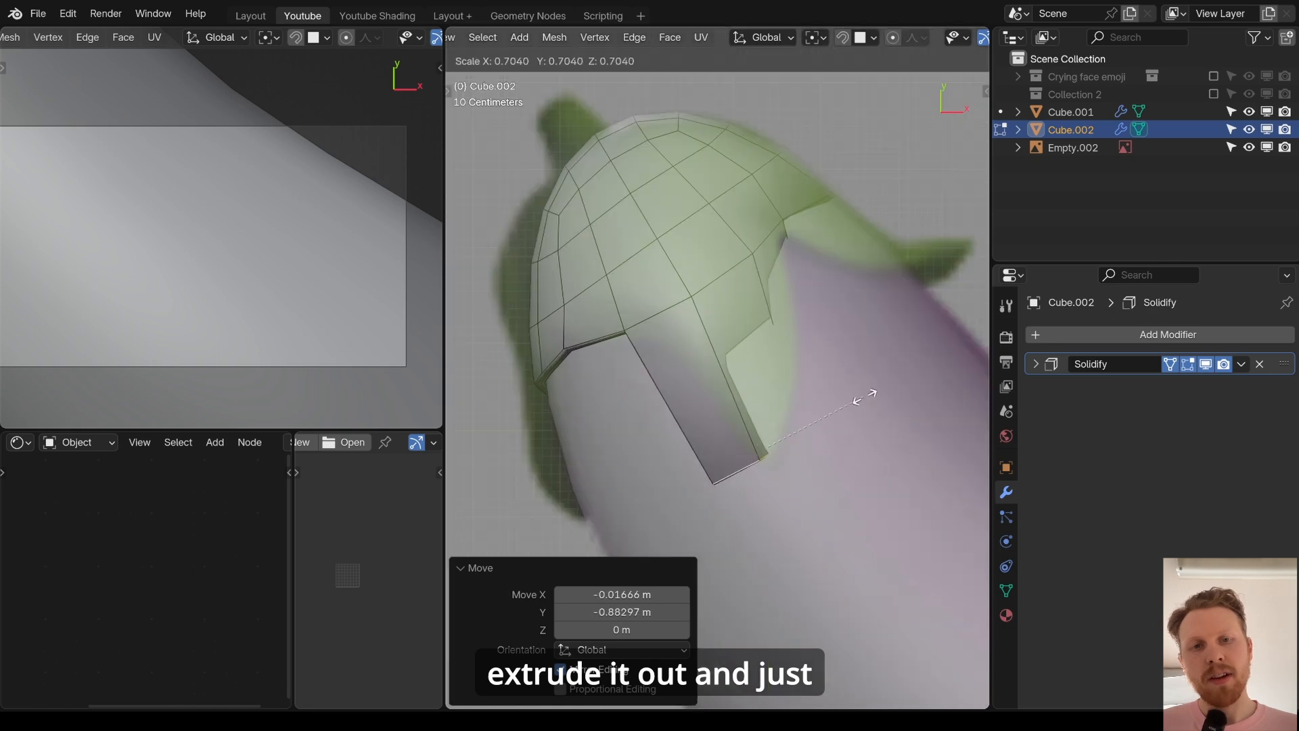
pyautogui.click(814, 417)
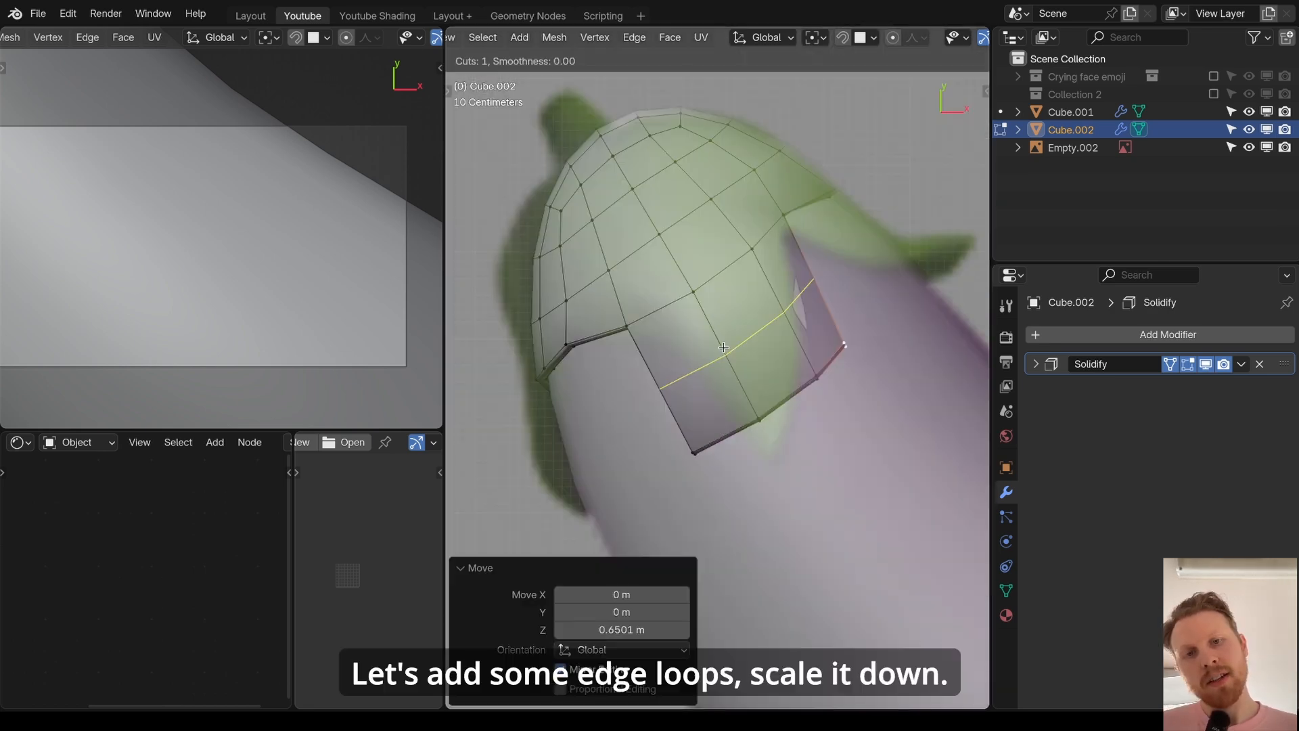
# - Add an edge loop across the front leaf, scale it down, and move it up about 0.25 m in Y
pyautogui.hotkey('ctrl', 'r')
pyautogui.press('s')
pyautogui.click(852, 298)
pyautogui.press('g')
pyautogui.click(849, 293)
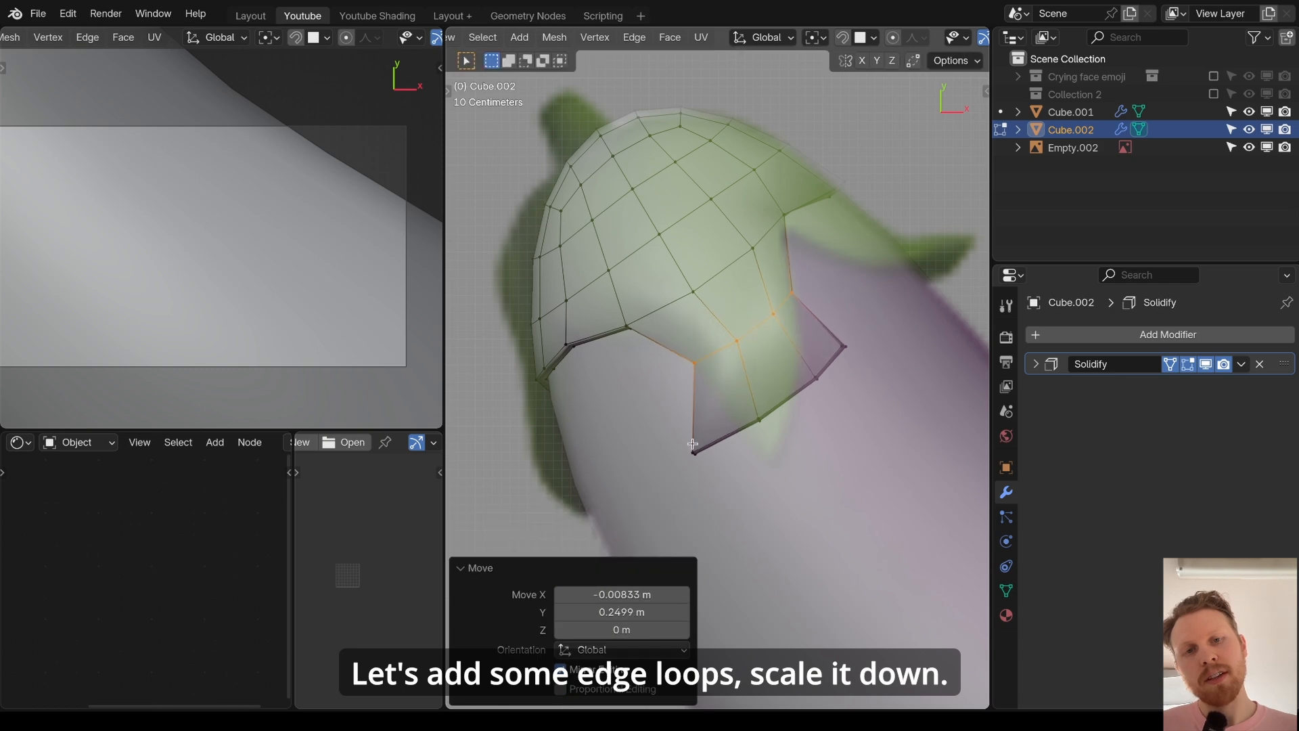
# - Merge the front leaf's end vertices to form its pointed tip
pyautogui.press('m')
pyautogui.click(850, 350)
pyautogui.click(786, 429)
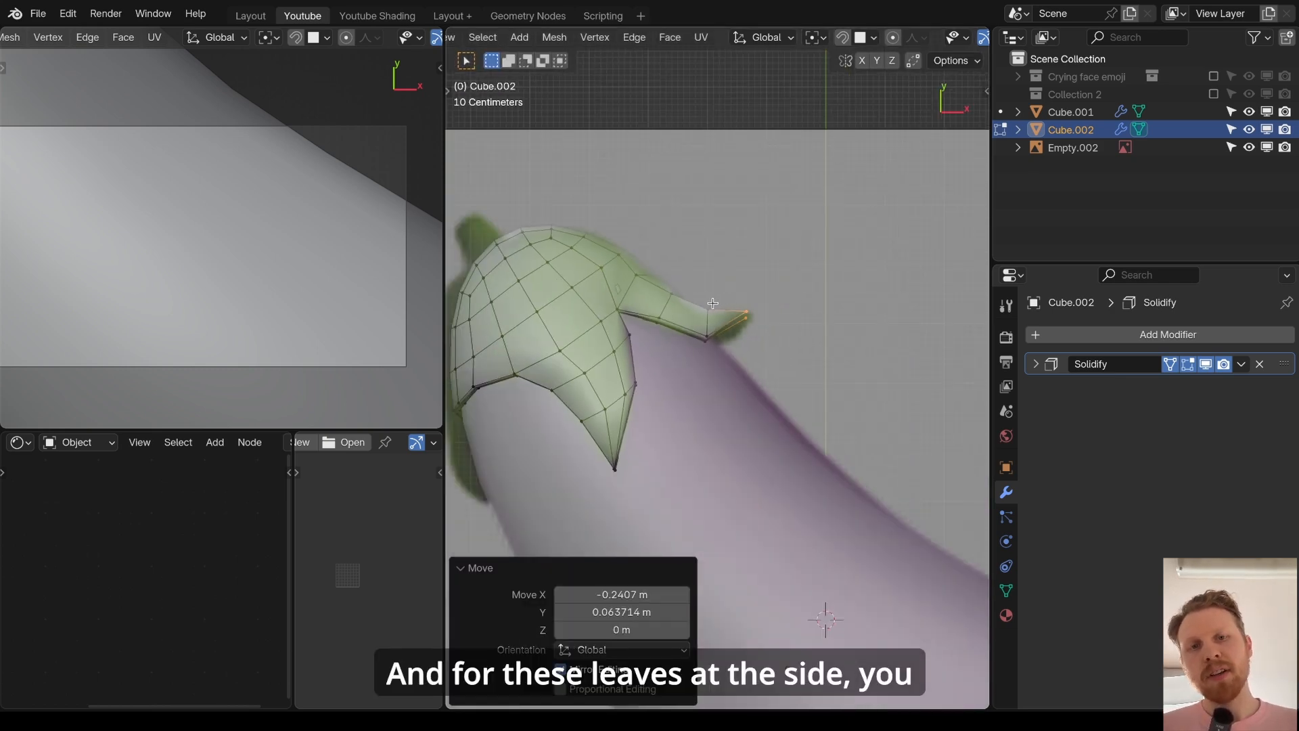
# - Reposition the selected vertices of the cap's right side leaf to follow the reference outline in top view
pyautogui.moveTo(712, 324); pyautogui.dragTo(815, 365, button='middle')
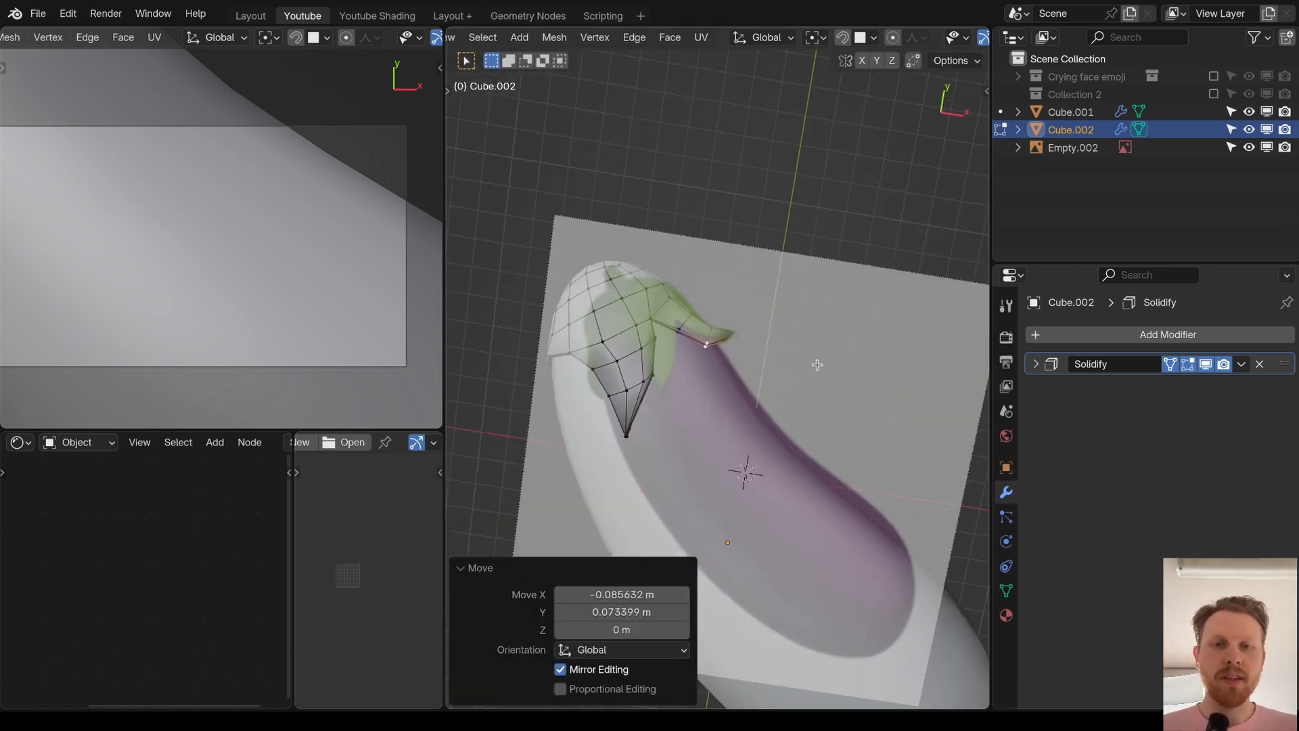
pyautogui.press('KP_7')
pyautogui.scroll(4, 832, 367)
pyautogui.press('g')
pyautogui.click(867, 354)
# - Extrude the cap's lower left edge down into a side leaf and scale up its end
pyautogui.keyDown('shift'); pyautogui.moveTo(541, 437); pyautogui.dragTo(644, 385, button='middle'); pyautogui.keyUp('shift')
pyautogui.press('2')
pyautogui.click(606, 396)
pyautogui.press('e')
pyautogui.click(641, 444)
pyautogui.press('s')
pyautogui.click(621, 450)
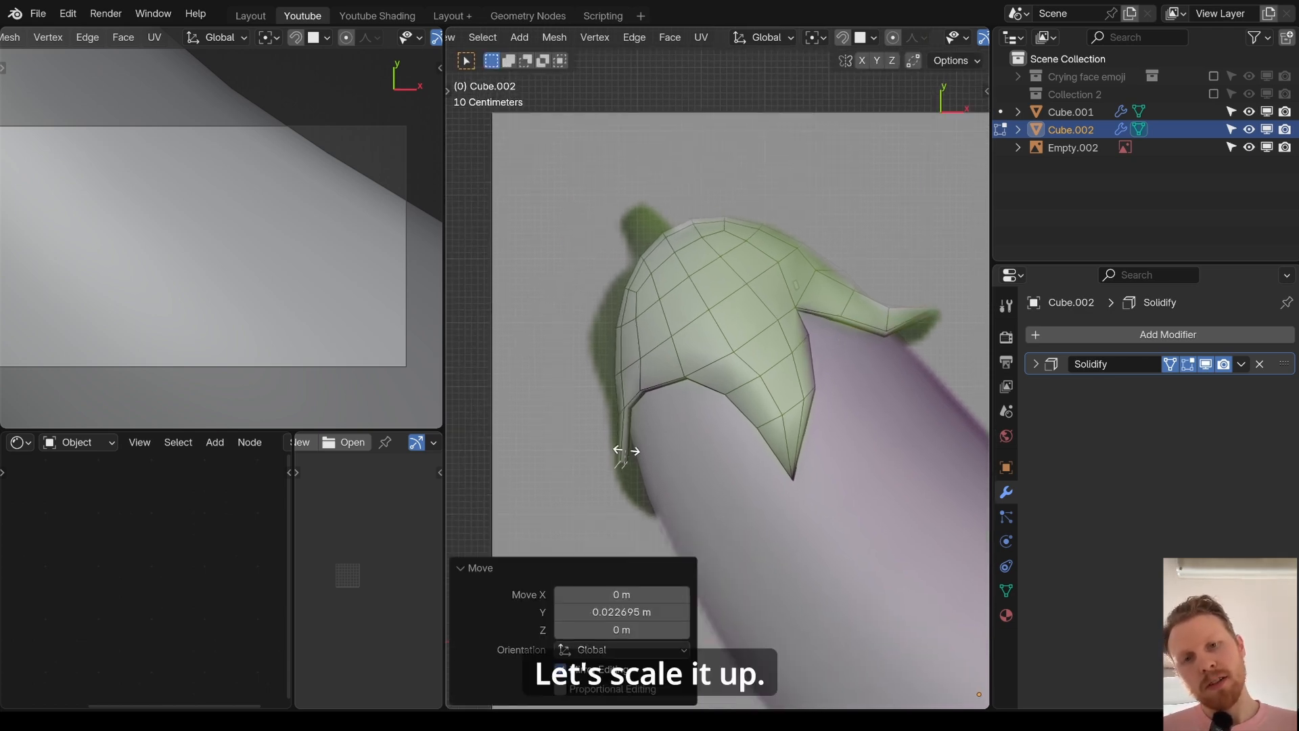
pyautogui.press('r')
pyautogui.press('r')
pyautogui.click(618, 464)
pyautogui.hotkey('ctrl', 'z')
pyautogui.hotkey('ctrl', 'z')
# - Rotate the left leaf's end edge to follow the reference and return to Object Mode
pyautogui.press('r')
pyautogui.click(664, 469)
pyautogui.press('Tab')
pyautogui.scroll(-3, 766, 424)
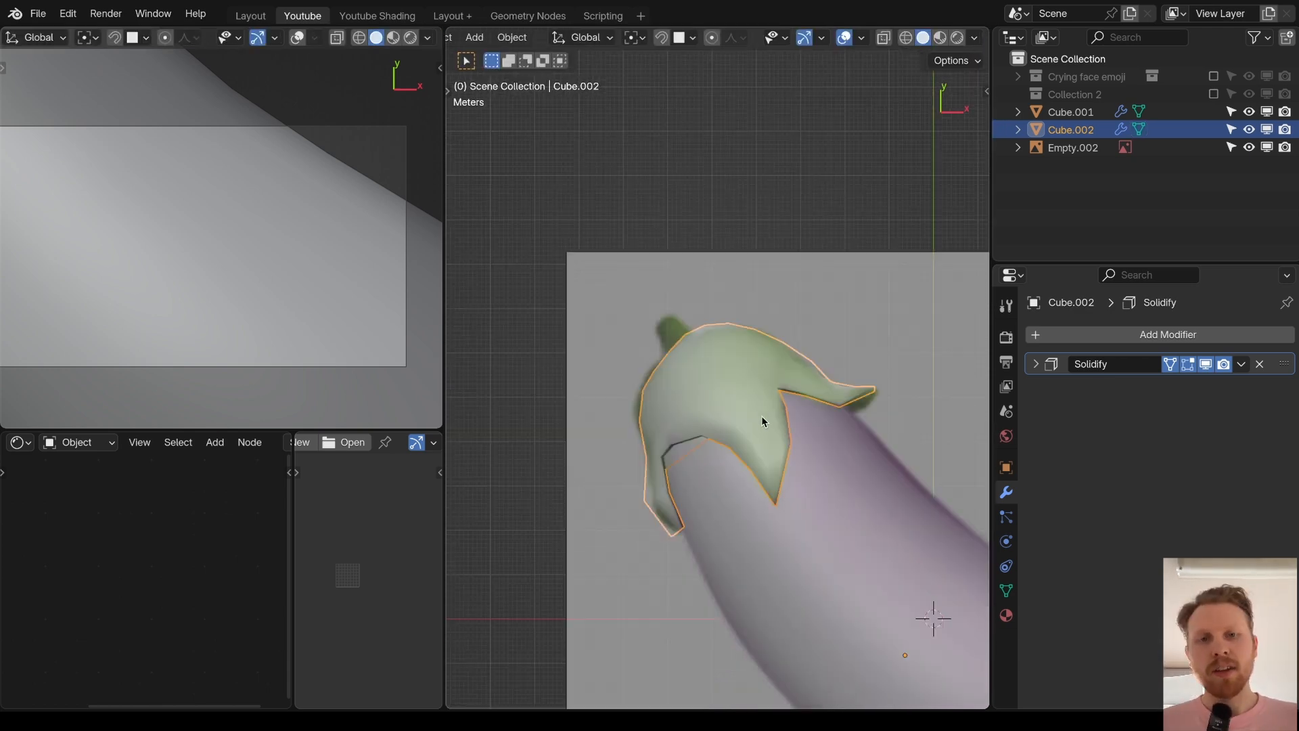
# - Add a Subdivision Surface modifier to the leafy cap
pyautogui.scroll(1, 800, 372)
pyautogui.click(1154, 334)
pyautogui.write('subd')
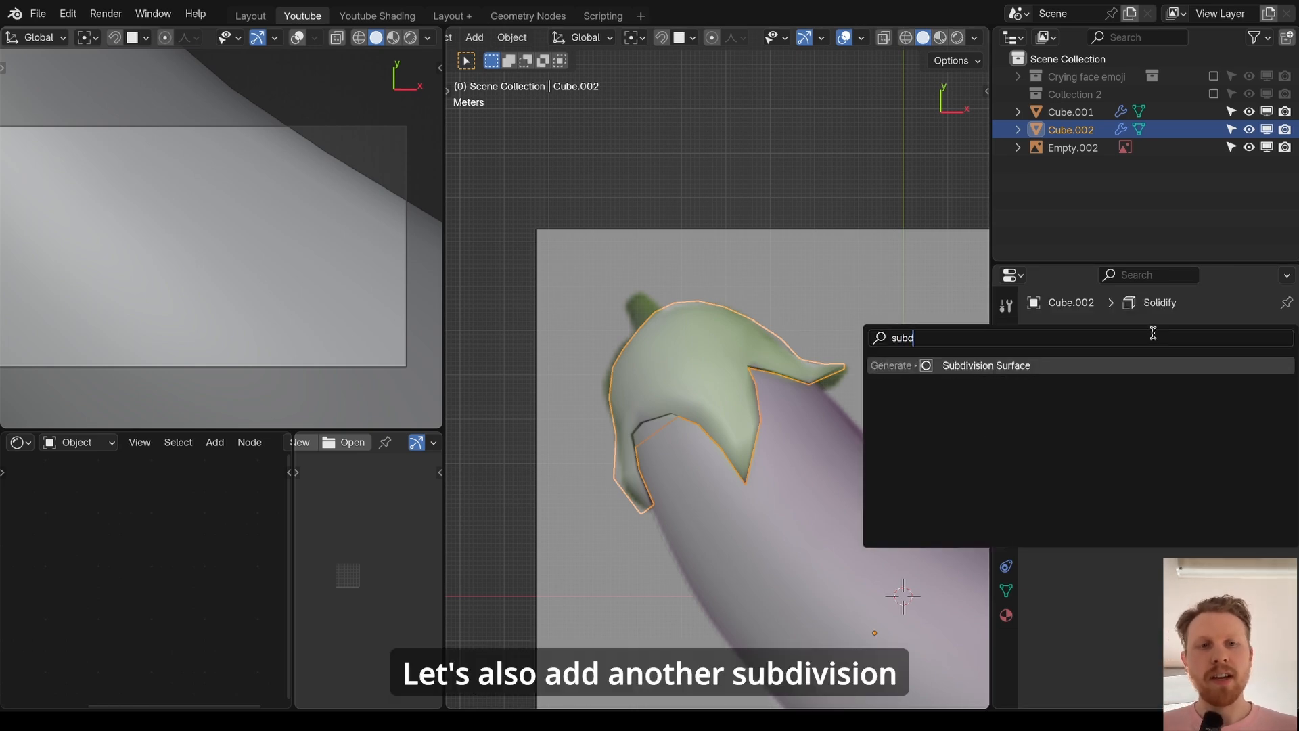
pyautogui.press('Return')
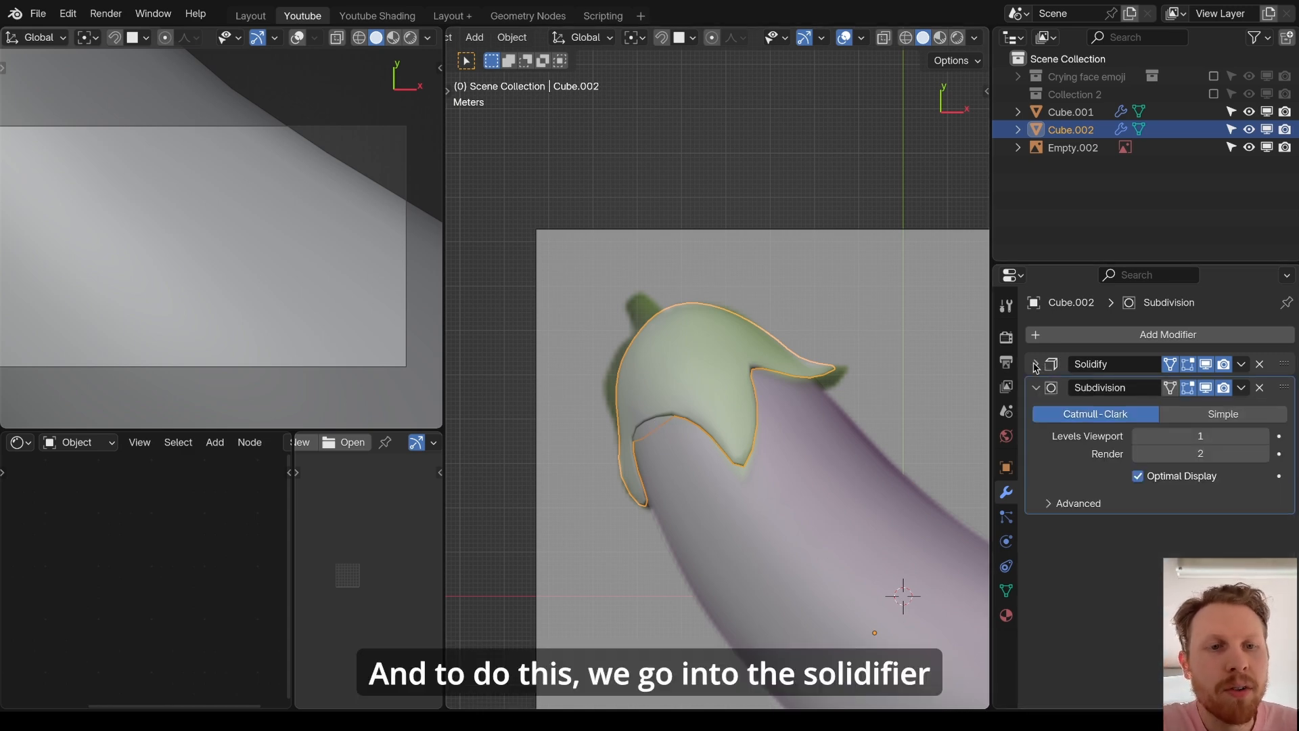
# - Set the rim crease in the cap's Solidify edge data to 1
pyautogui.click(1036, 368)
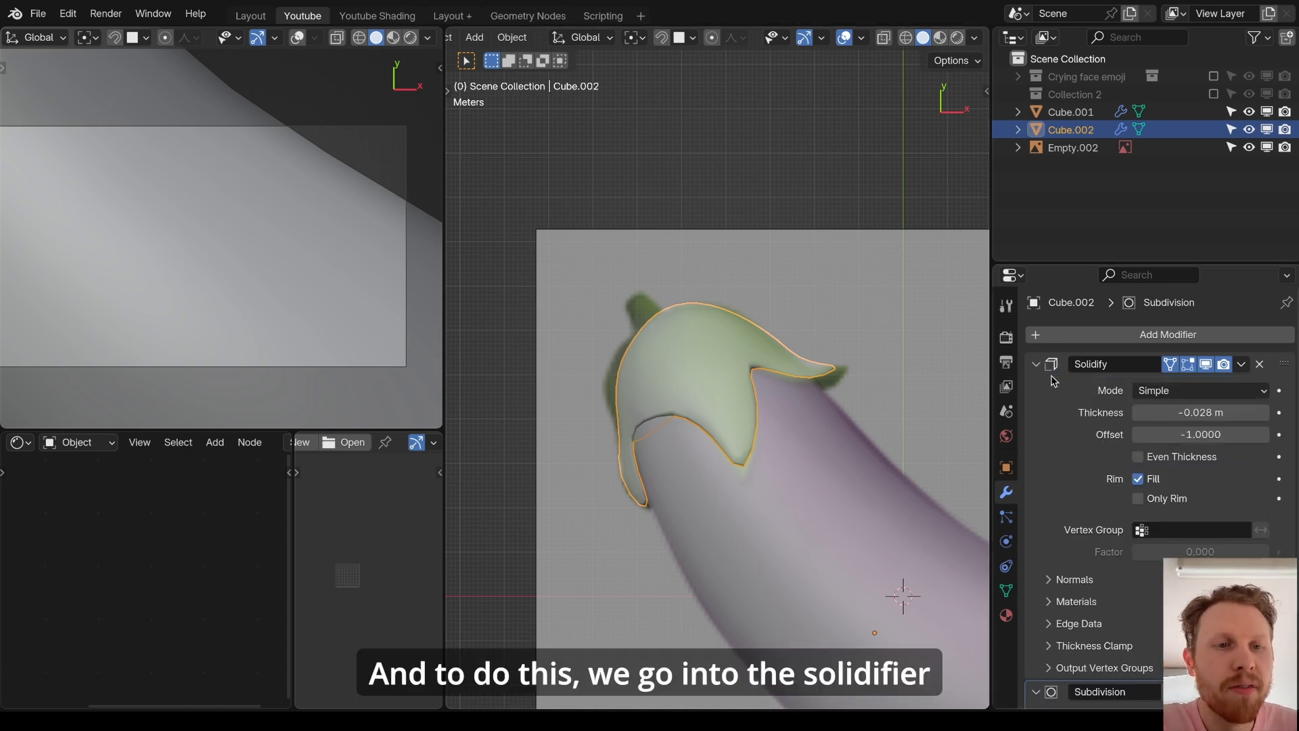
pyautogui.scroll(-3, 1049, 406)
pyautogui.click(1050, 515)
pyautogui.scroll(-3, 1045, 518)
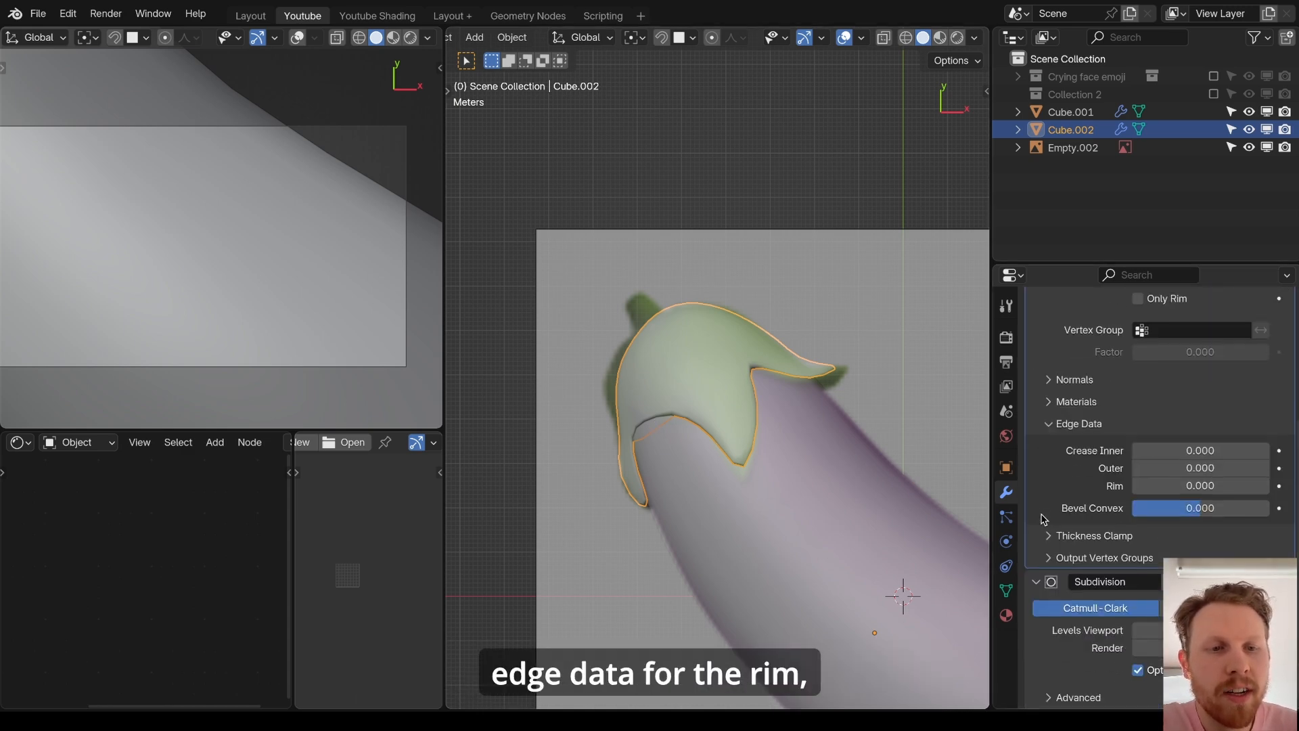
pyautogui.click(1199, 484)
pyautogui.write('1')
pyautogui.press('Return')
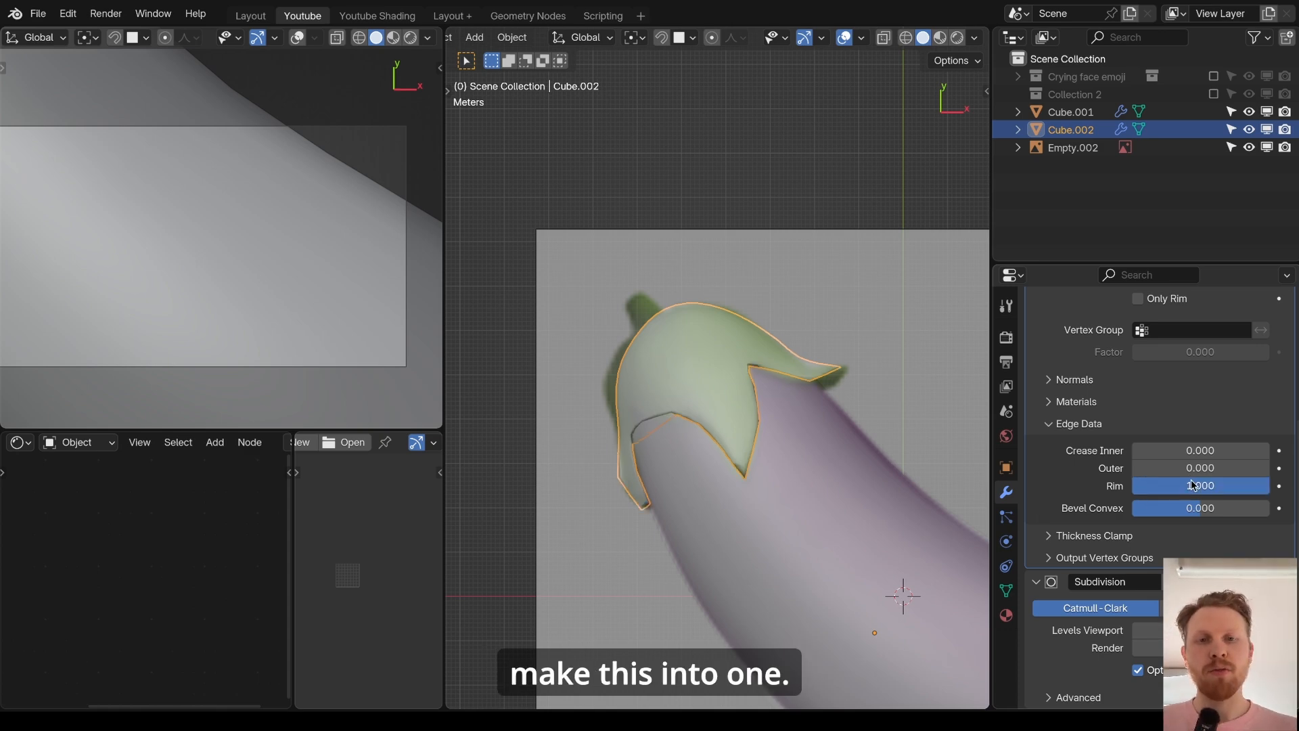
# - Select the four faces at the cap's peak and inset them about 0.088 m with about 0.104 m depth to raise a stem
pyautogui.scroll(2, 696, 287)
pyautogui.scroll(-2, 696, 287)
pyautogui.keyDown('shift'); pyautogui.moveTo(637, 321); pyautogui.dragTo(789, 273, button='middle'); pyautogui.keyUp('shift')
pyautogui.press('Tab')
pyautogui.keyDown('shift'); pyautogui.click(683, 297); pyautogui.keyUp('shift')
pyautogui.keyDown('shift'); pyautogui.click(688, 268); pyautogui.keyUp('shift')
pyautogui.keyDown('shift'); pyautogui.click(720, 267); pyautogui.keyUp('shift')
pyautogui.keyDown('shift'); pyautogui.moveTo(788, 272); pyautogui.dragTo(810, 348, button='middle'); pyautogui.keyUp('shift')
pyautogui.scroll(3, 810, 348)
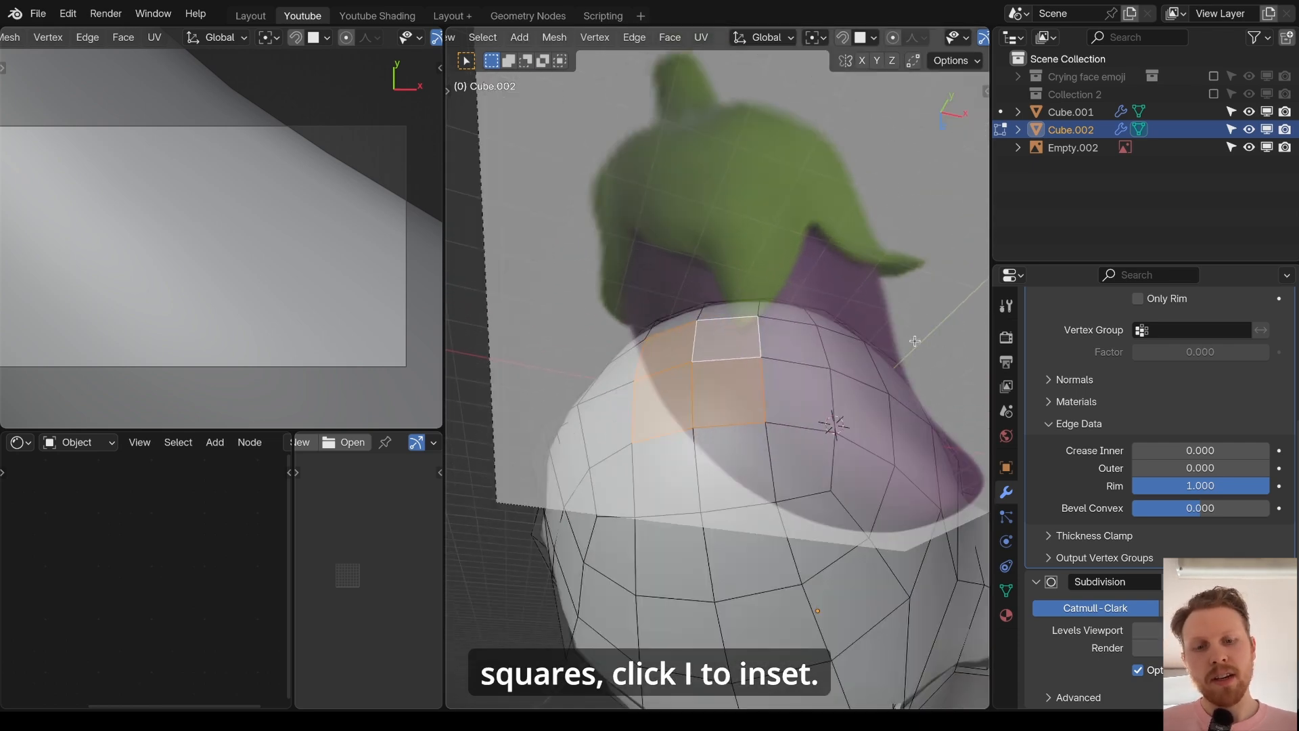
pyautogui.press('i')
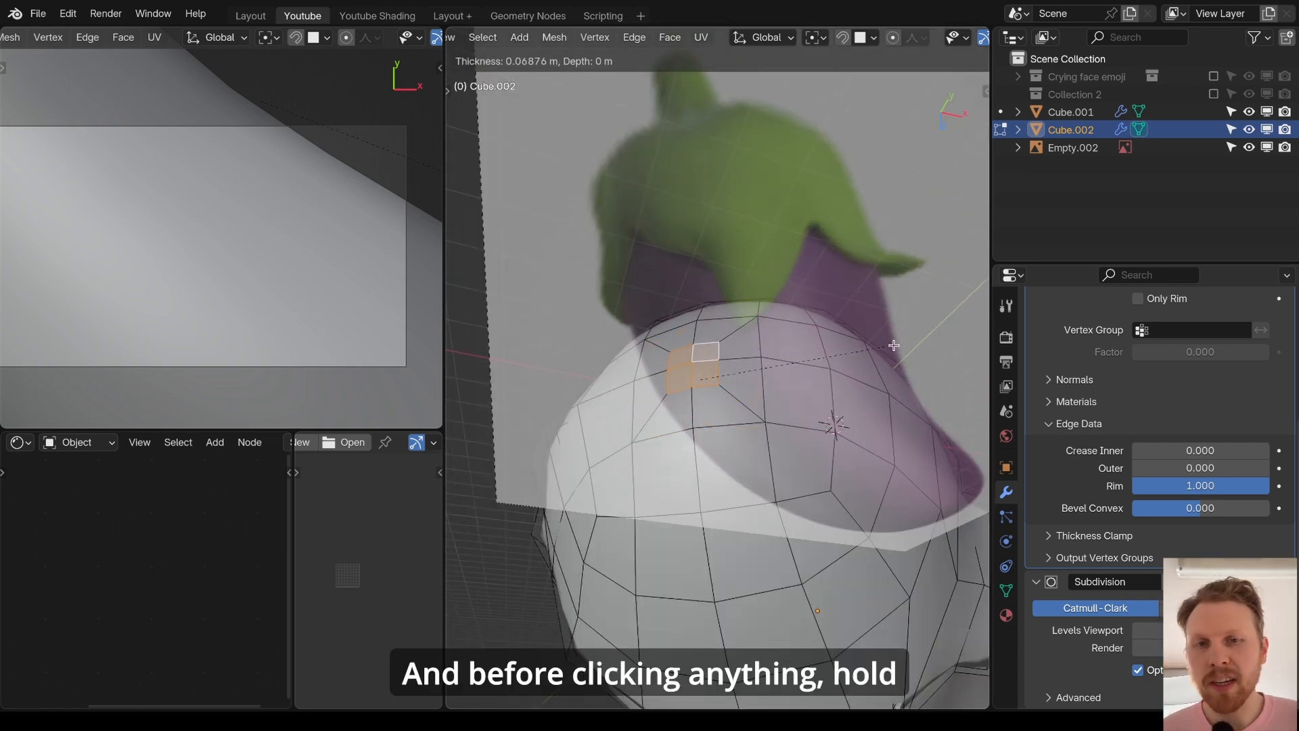
pyautogui.press('ctrl')
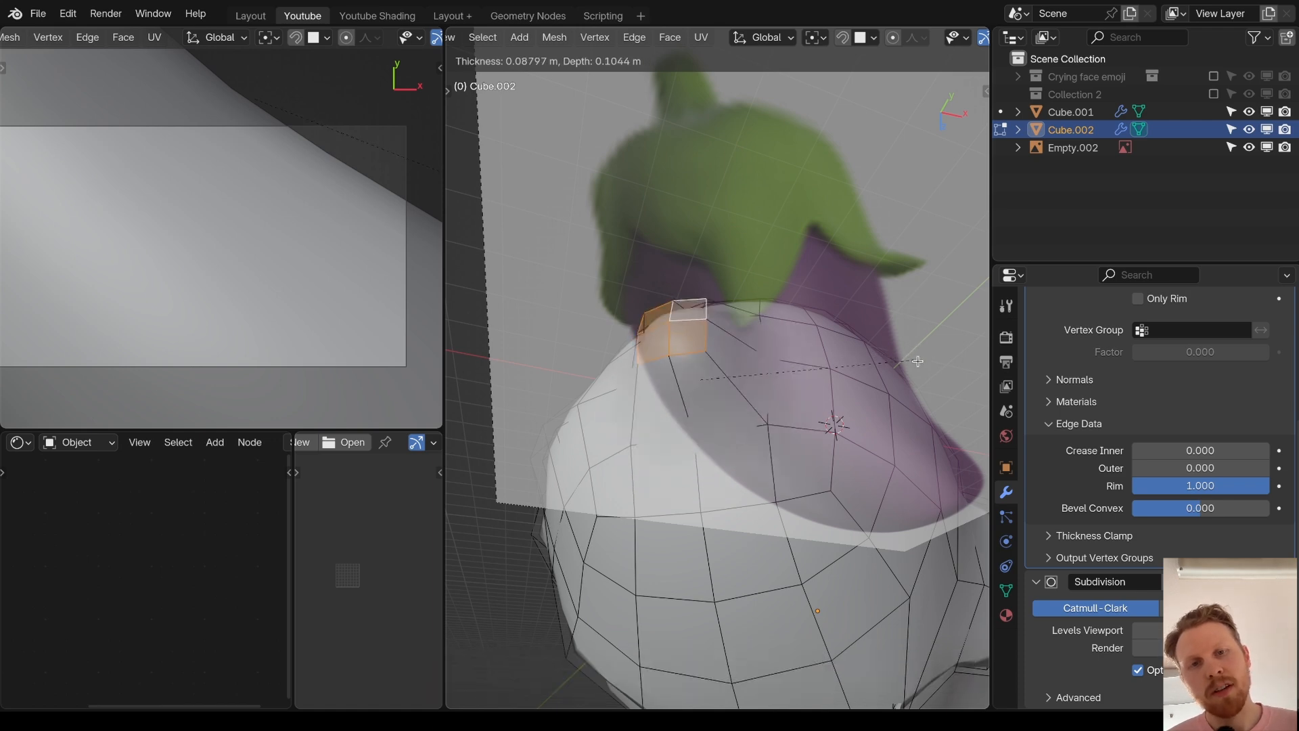
pyautogui.click(916, 357)
# - Add an edge loop around the stem, slide it along the stem and scale it
pyautogui.moveTo(765, 332); pyautogui.dragTo(751, 238, button='middle')
pyautogui.scroll(-4, 753, 278)
pyautogui.scroll(5, 747, 353)
pyautogui.hotkey('ctrl', 'r')
pyautogui.click(749, 360)
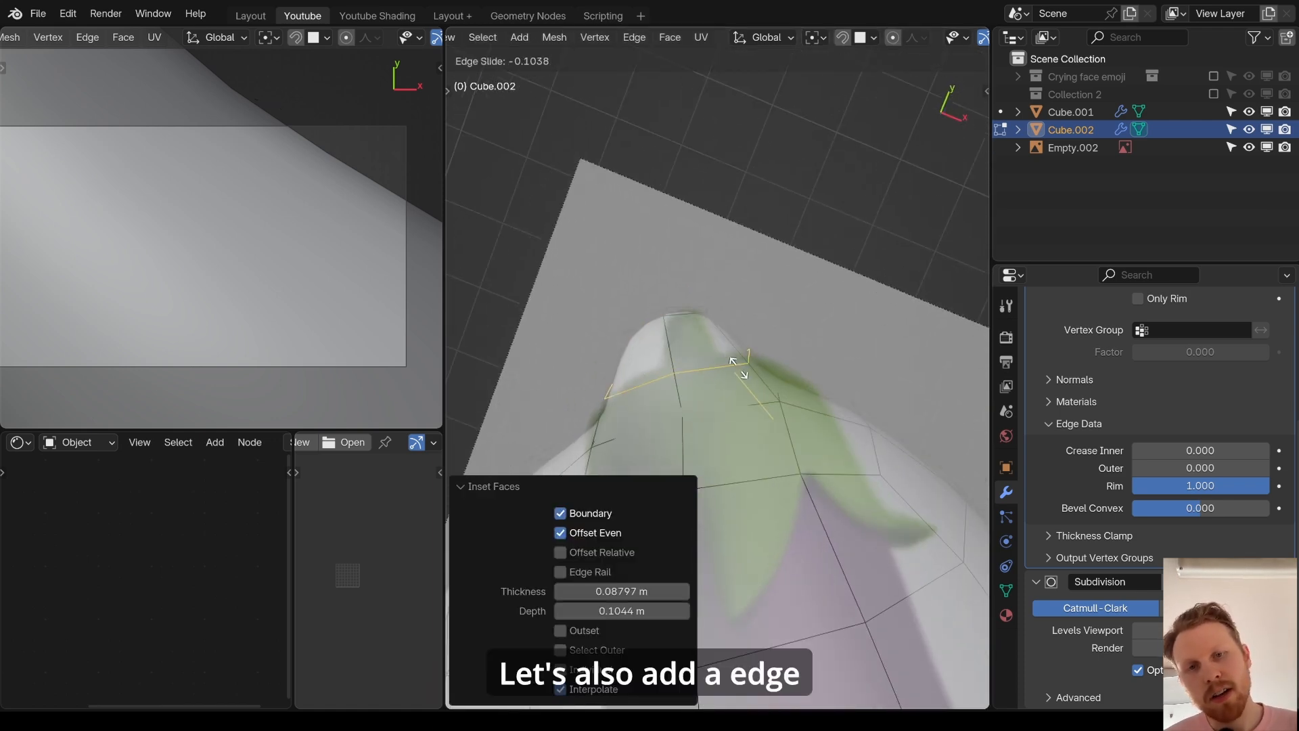
pyautogui.click(756, 387)
pyautogui.press('s')
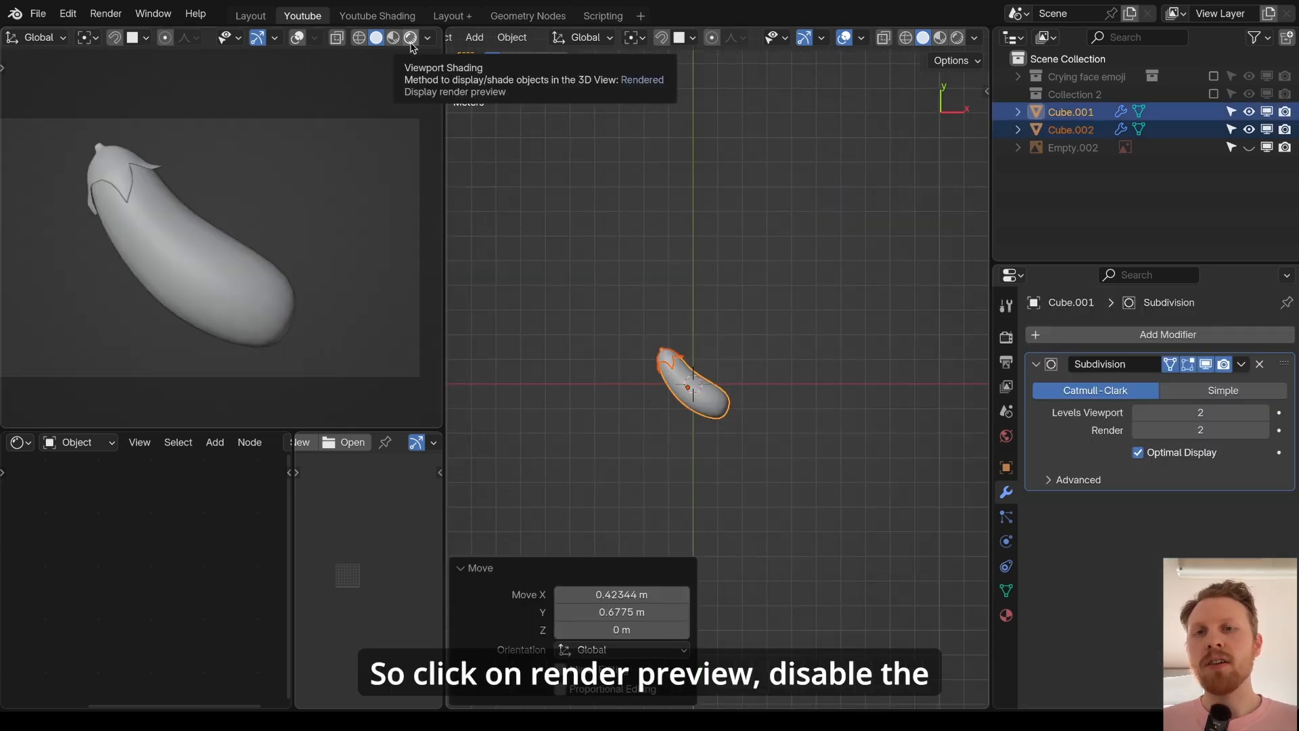
# - Switch the camera viewport to rendered shading with Scene Lights and Scene World disabled
pyautogui.click(411, 37)
pyautogui.click(428, 38)
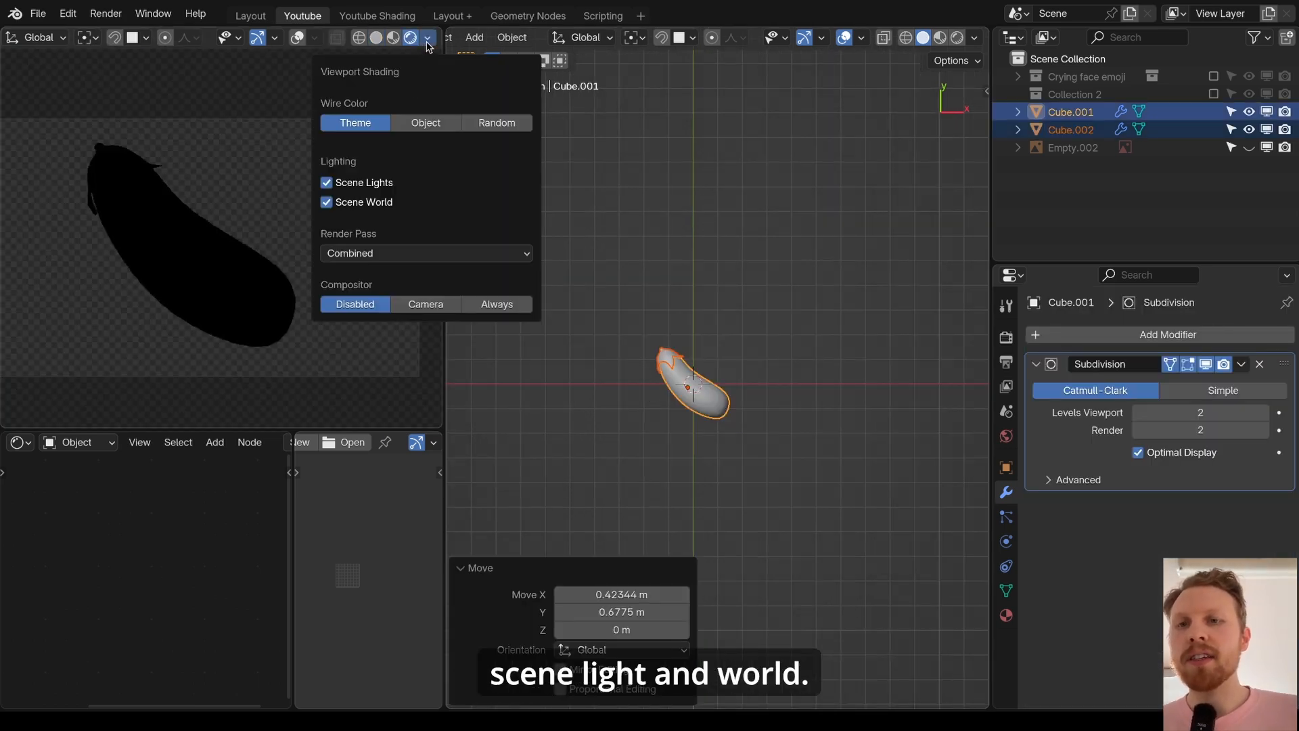
pyautogui.click(358, 203)
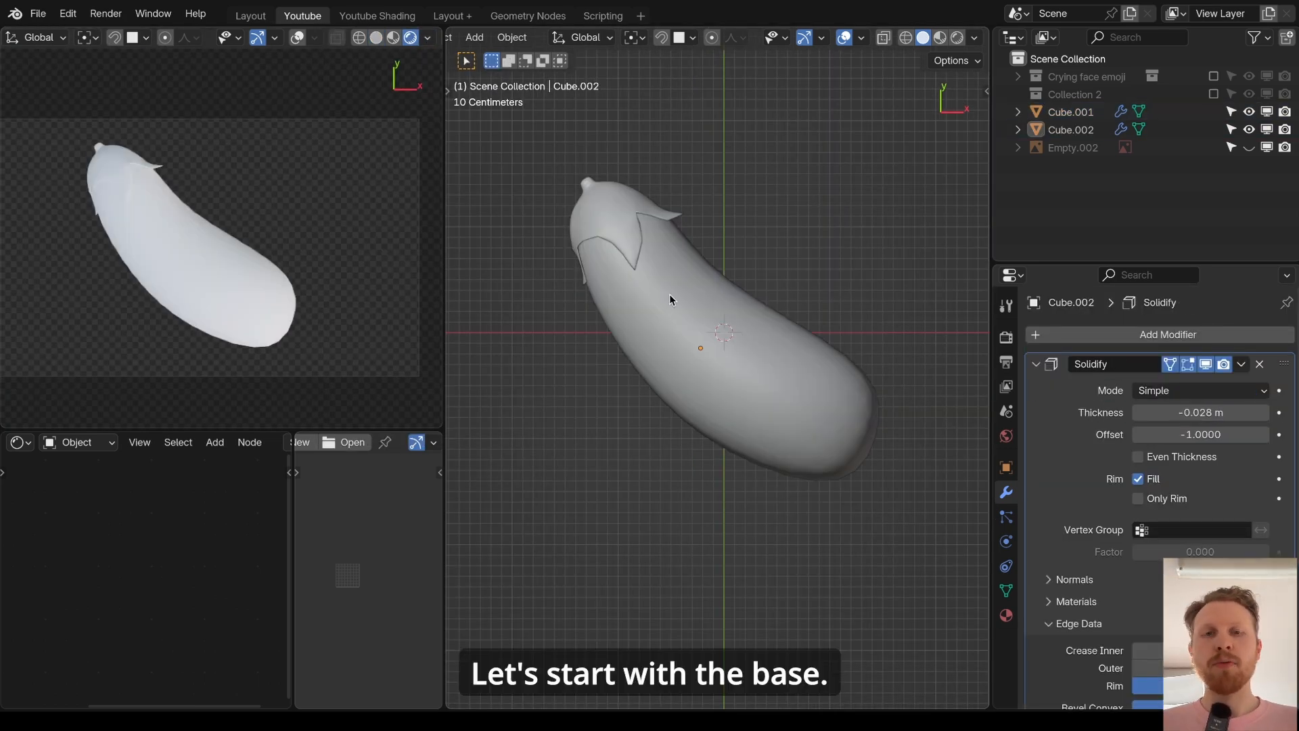
# - Select the aubergine's body and give it a new material
pyautogui.click(689, 295)
pyautogui.scroll(-6, 180, 444)
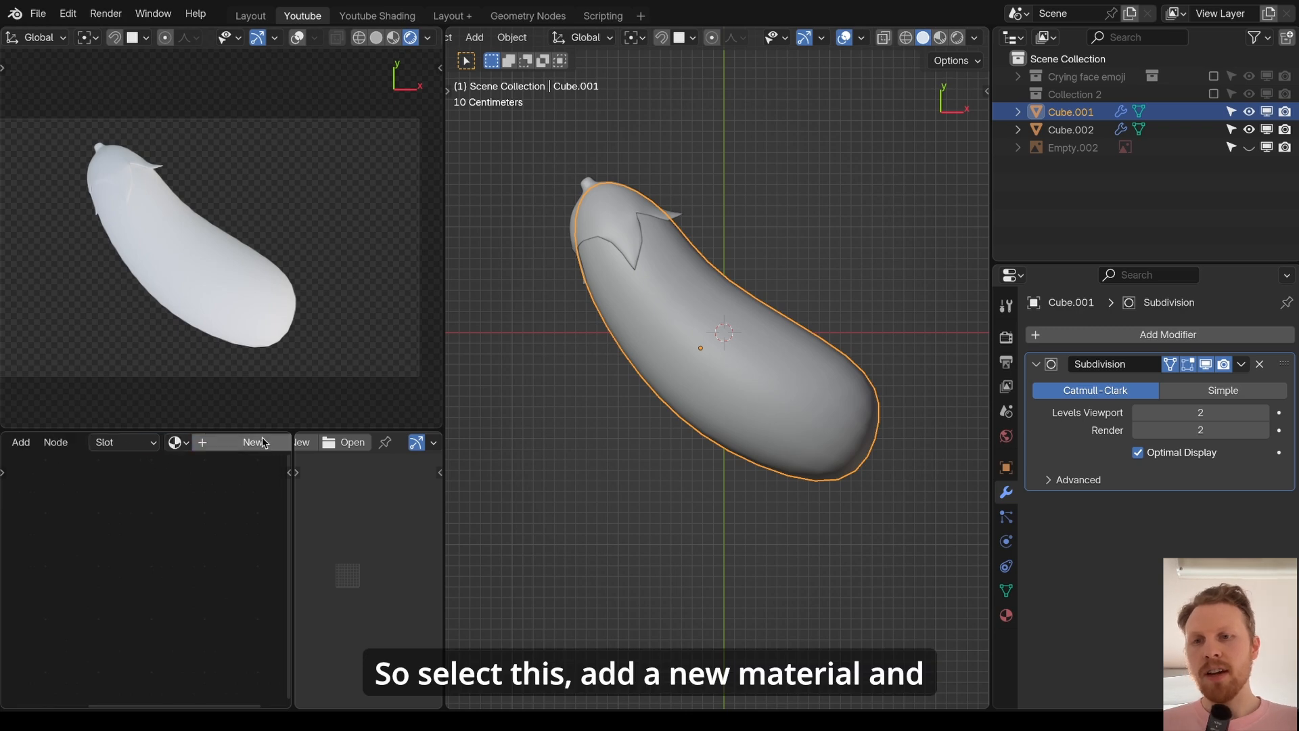
pyautogui.click(264, 443)
pyautogui.scroll(2, 144, 518)
pyautogui.scroll(3, 375, 447)
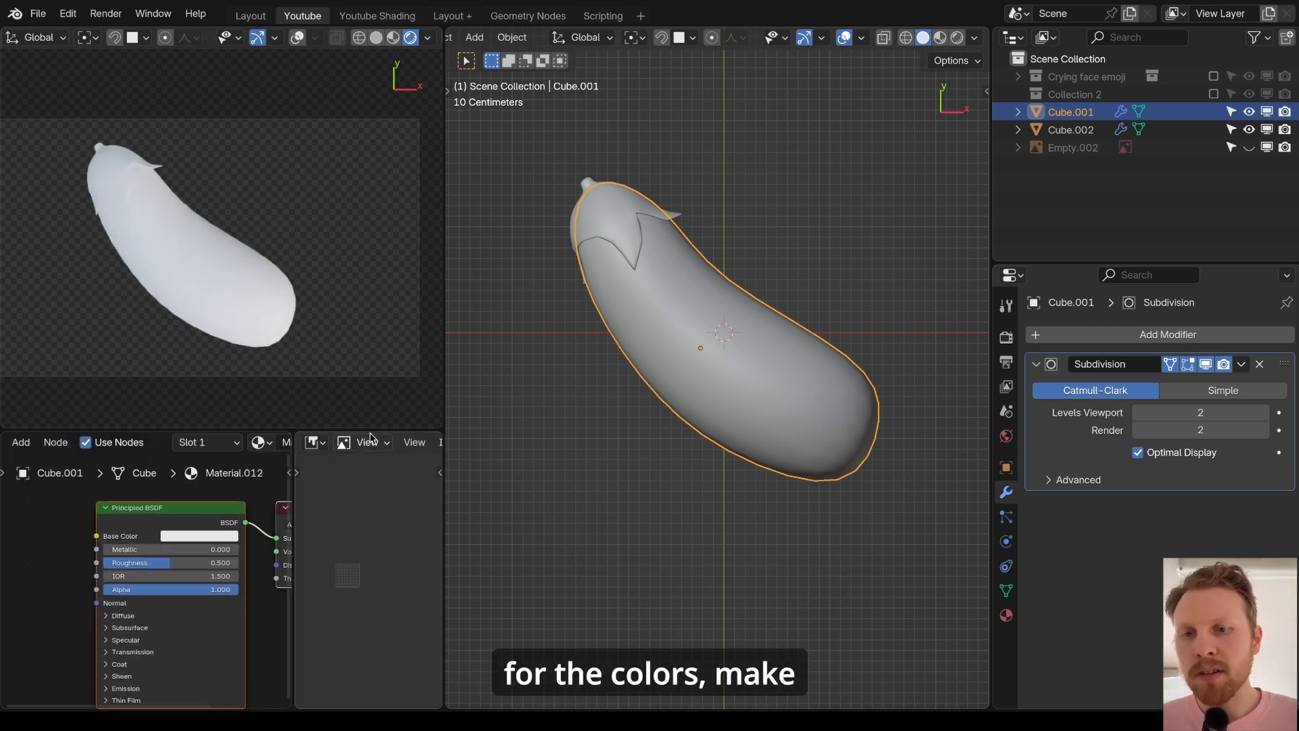
# - Show Aubergine.png in an Image Editor and sample its dark purple as the body material's base color
pyautogui.click(315, 443)
pyautogui.click(343, 516)
pyautogui.scroll(-5, 339, 444)
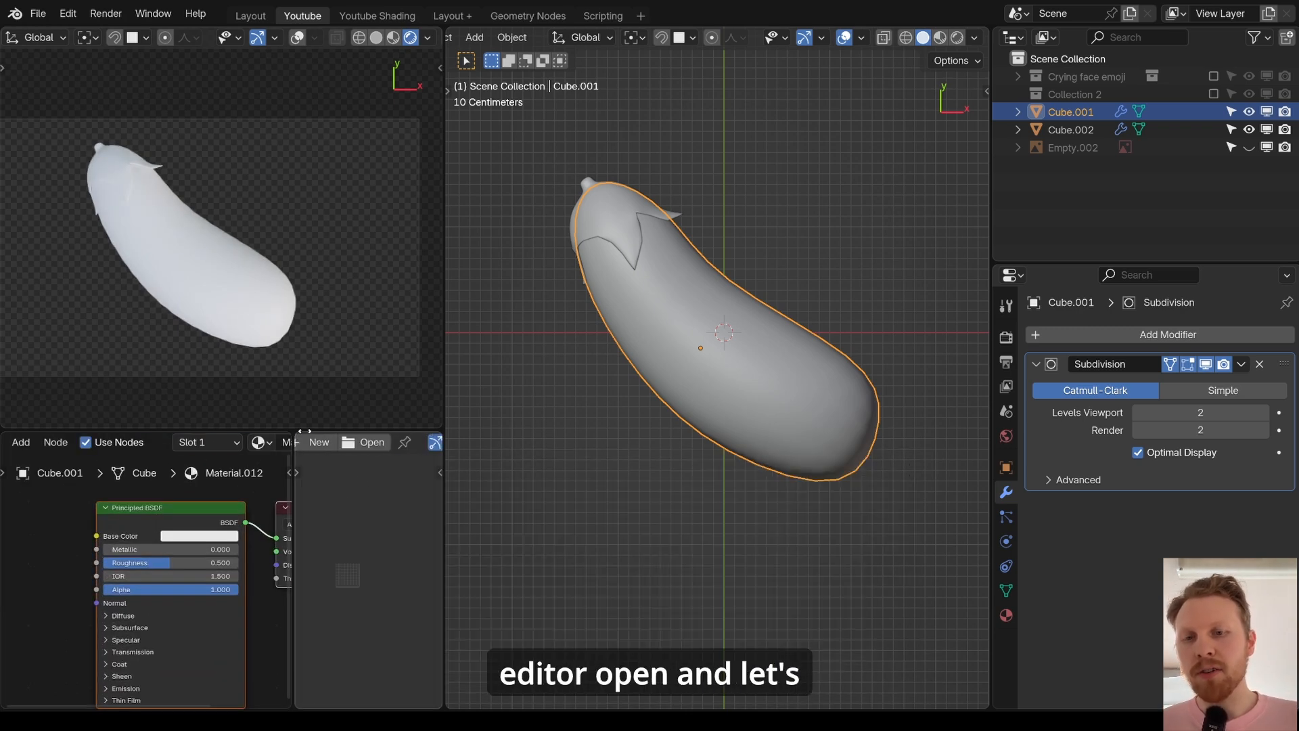
pyautogui.click(344, 443)
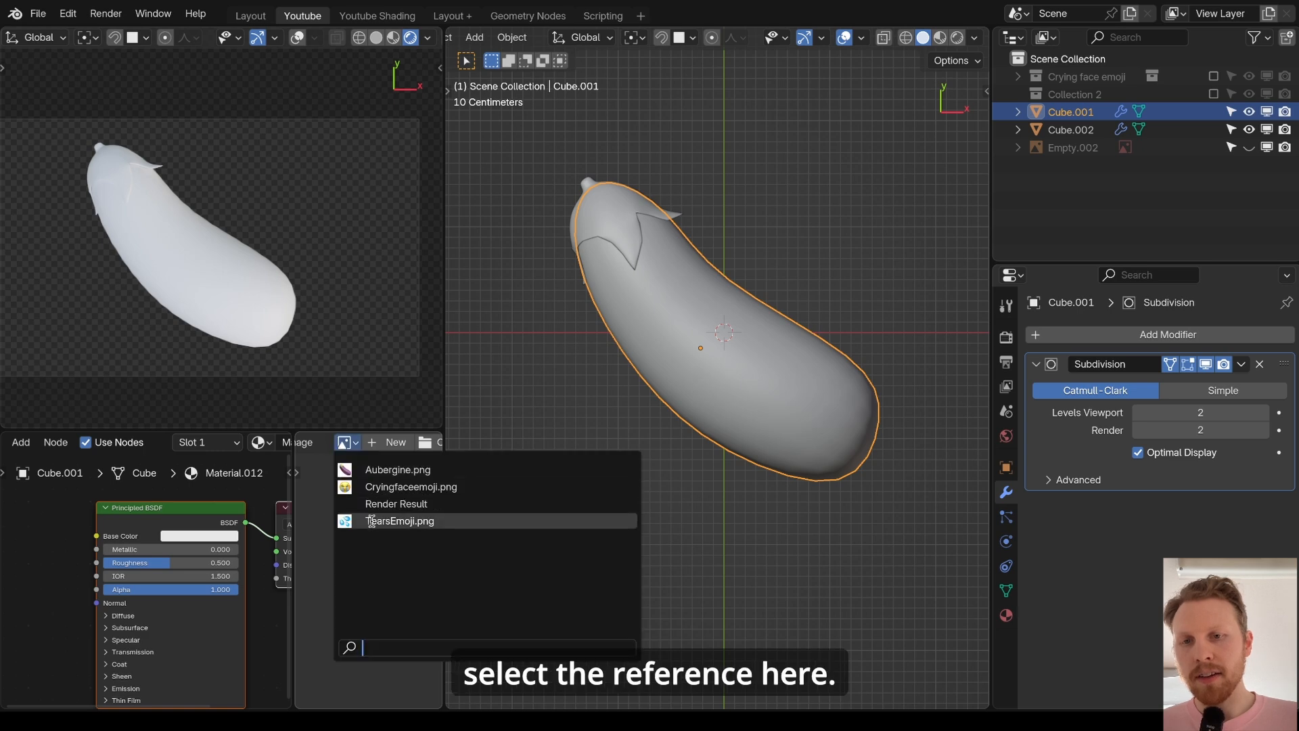
pyautogui.click(375, 466)
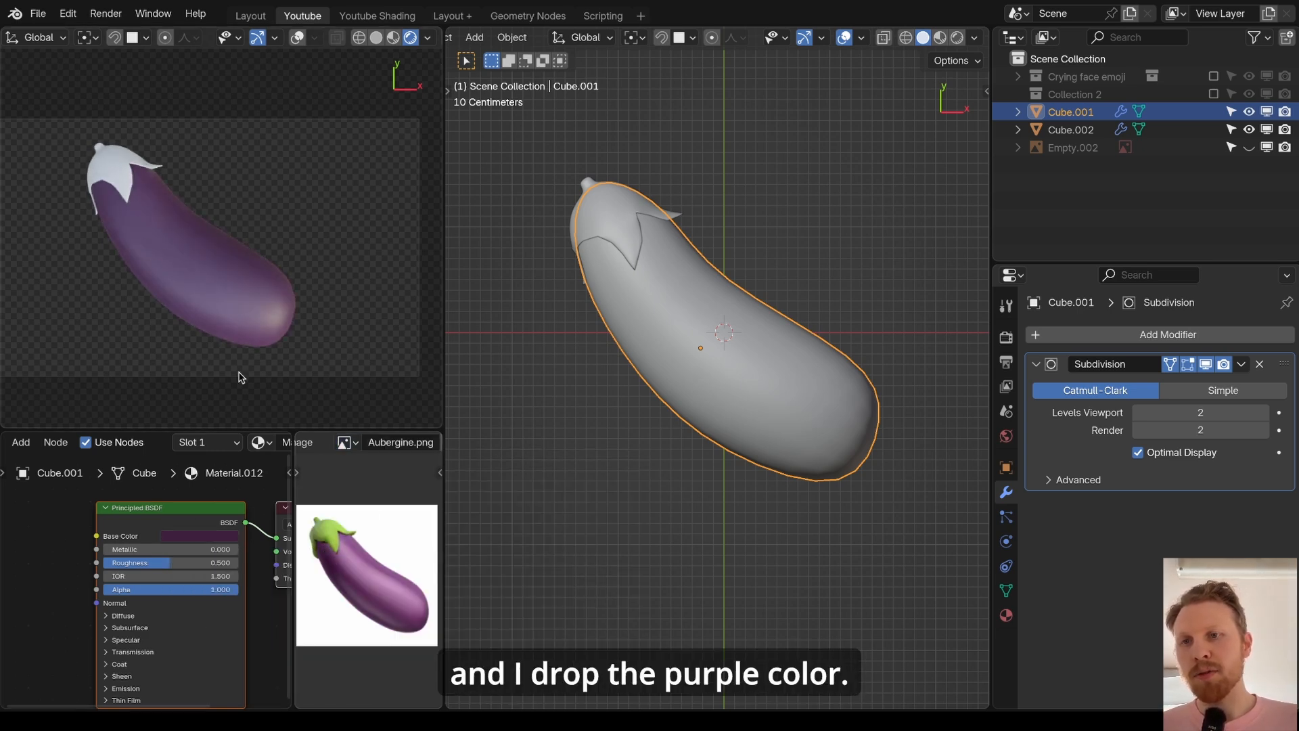
# - Set the body material's specular IOR Level to 0.25
pyautogui.click(125, 648)
pyautogui.scroll(2, 188, 579)
pyautogui.click(195, 582)
pyautogui.press('BackSpace')
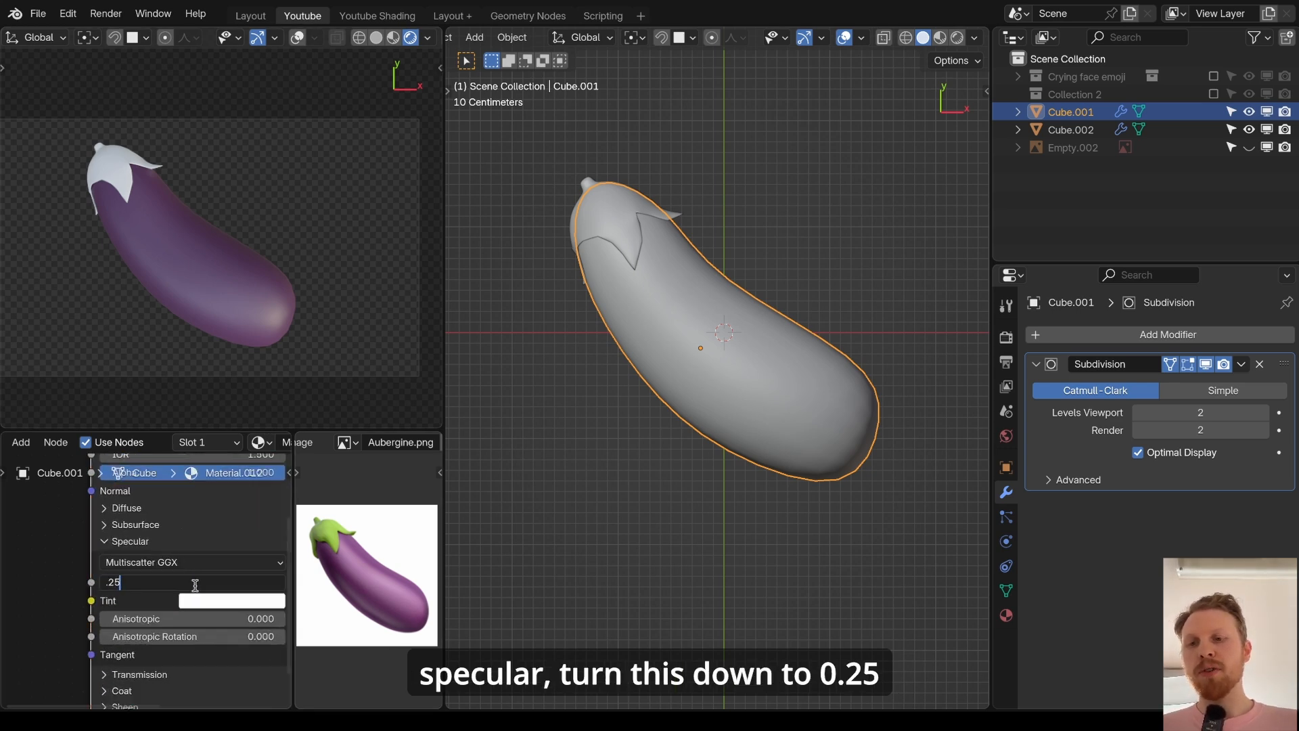
pyautogui.write('.25')
pyautogui.press('Return')
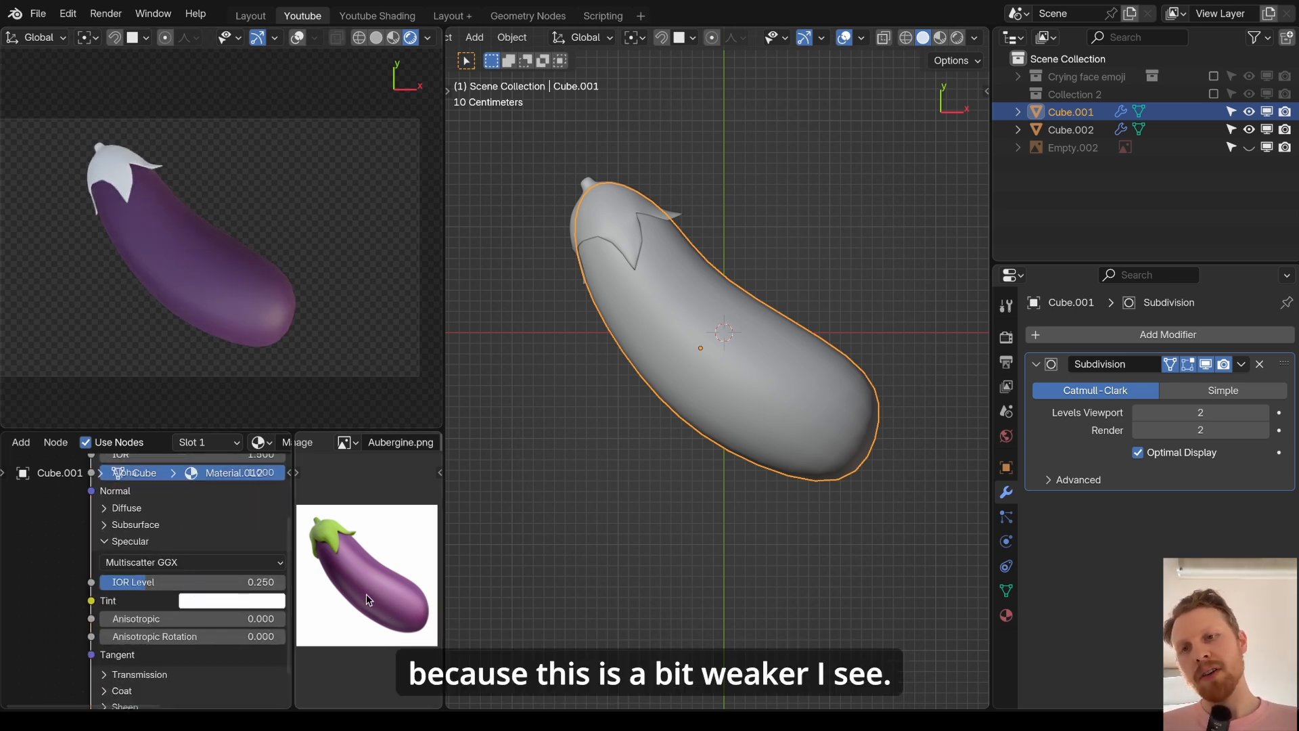
# - Give the leafy cap a new material with a darker green base color sampled from the reference image
pyautogui.click(599, 214)
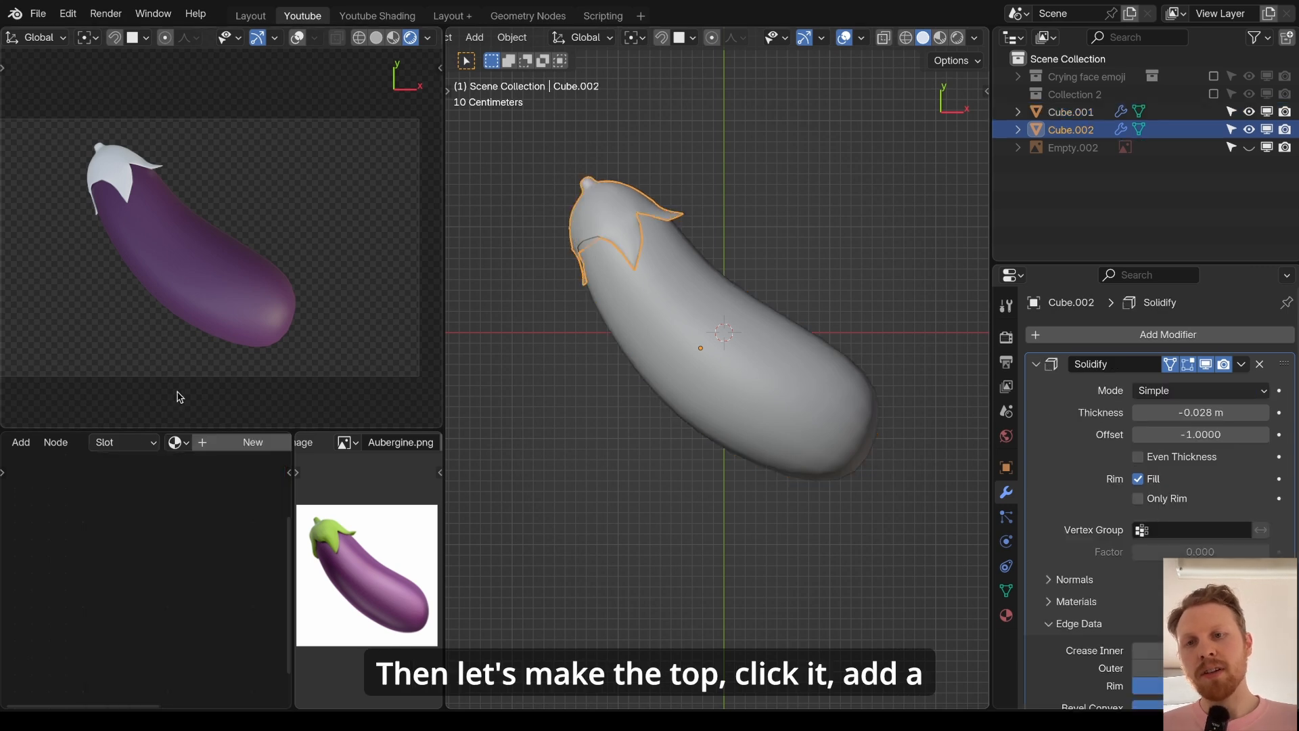
pyautogui.click(252, 442)
pyautogui.press('e')
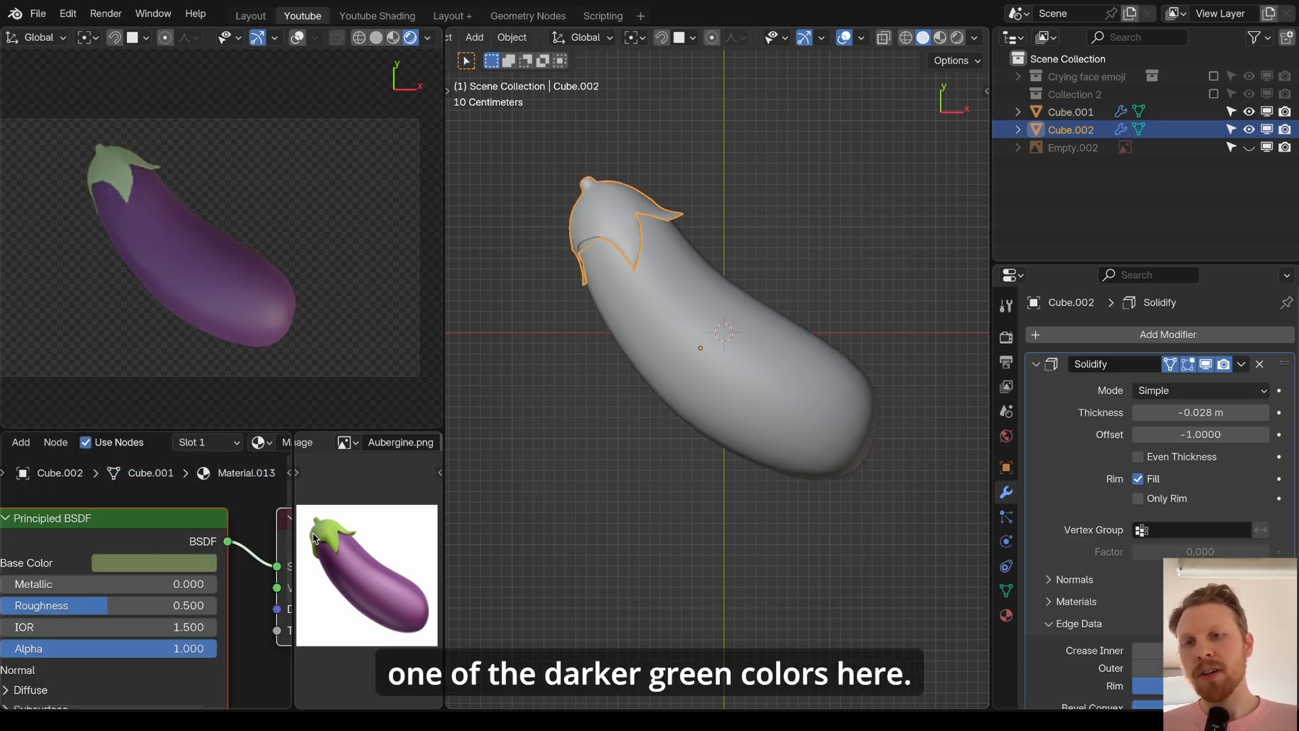
# - Raise the saturation of the cap's green base color to about 0.8 and adjust its brightness
pyautogui.click(150, 565)
pyautogui.moveTo(128, 466); pyautogui.dragTo(193, 467)
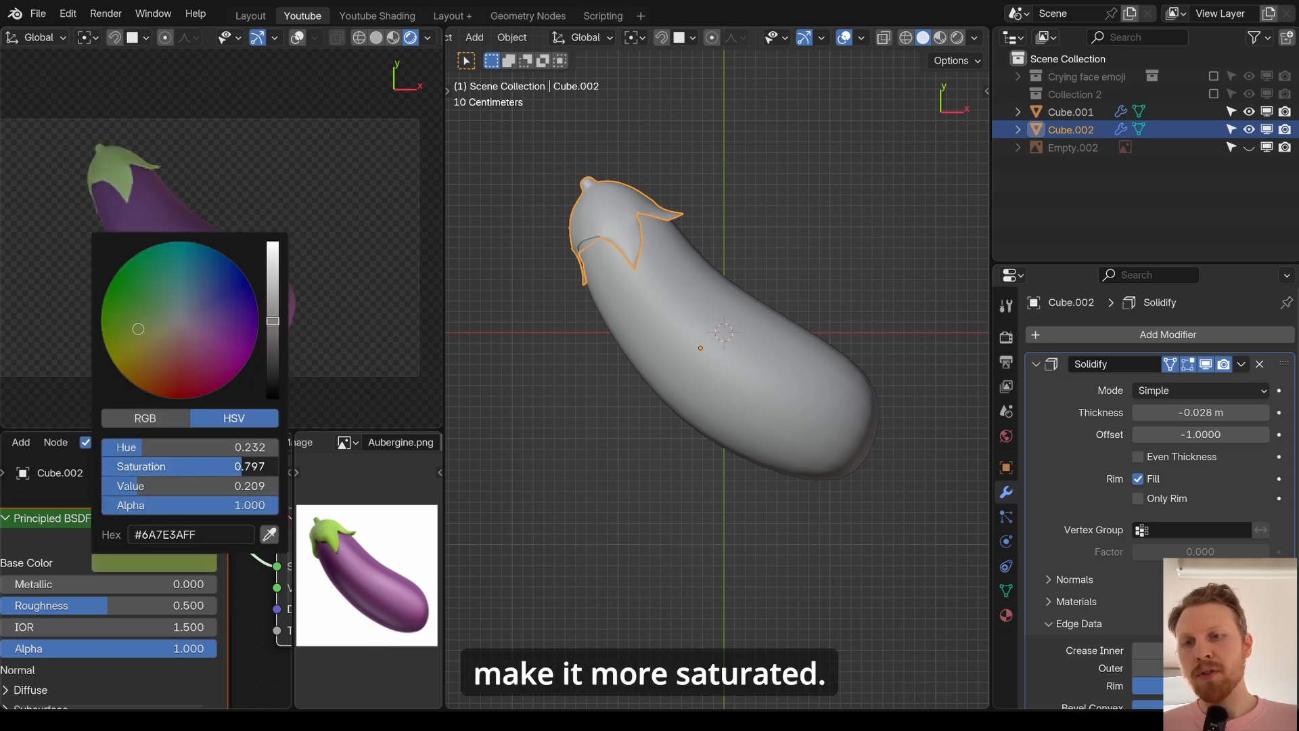
pyautogui.moveTo(275, 291); pyautogui.dragTo(273, 320)
pyautogui.scroll(-1, 128, 590)
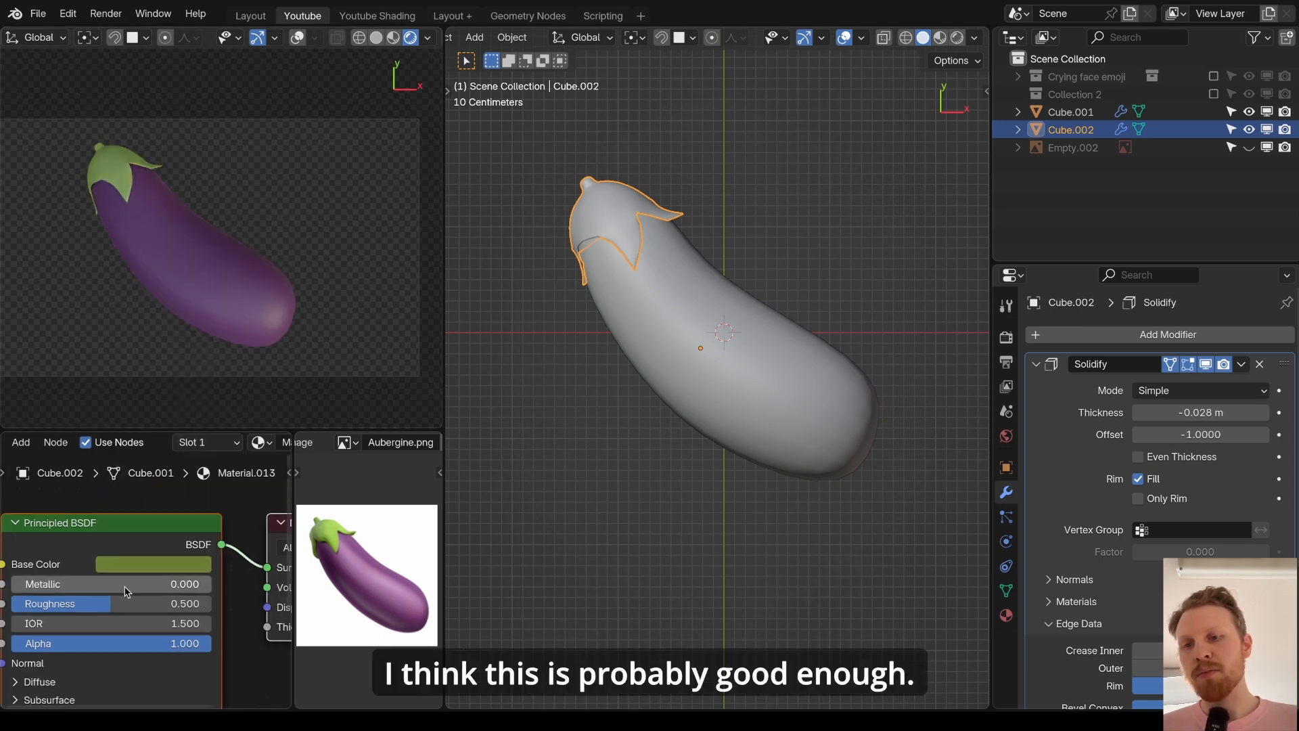
pyautogui.moveTo(89, 677); pyautogui.dragTo(176, 536, button='middle')
# - Enable Scene Lights and Scene World in the render preview, and add an area light raised along Z above the aubergine
pyautogui.click(429, 39)
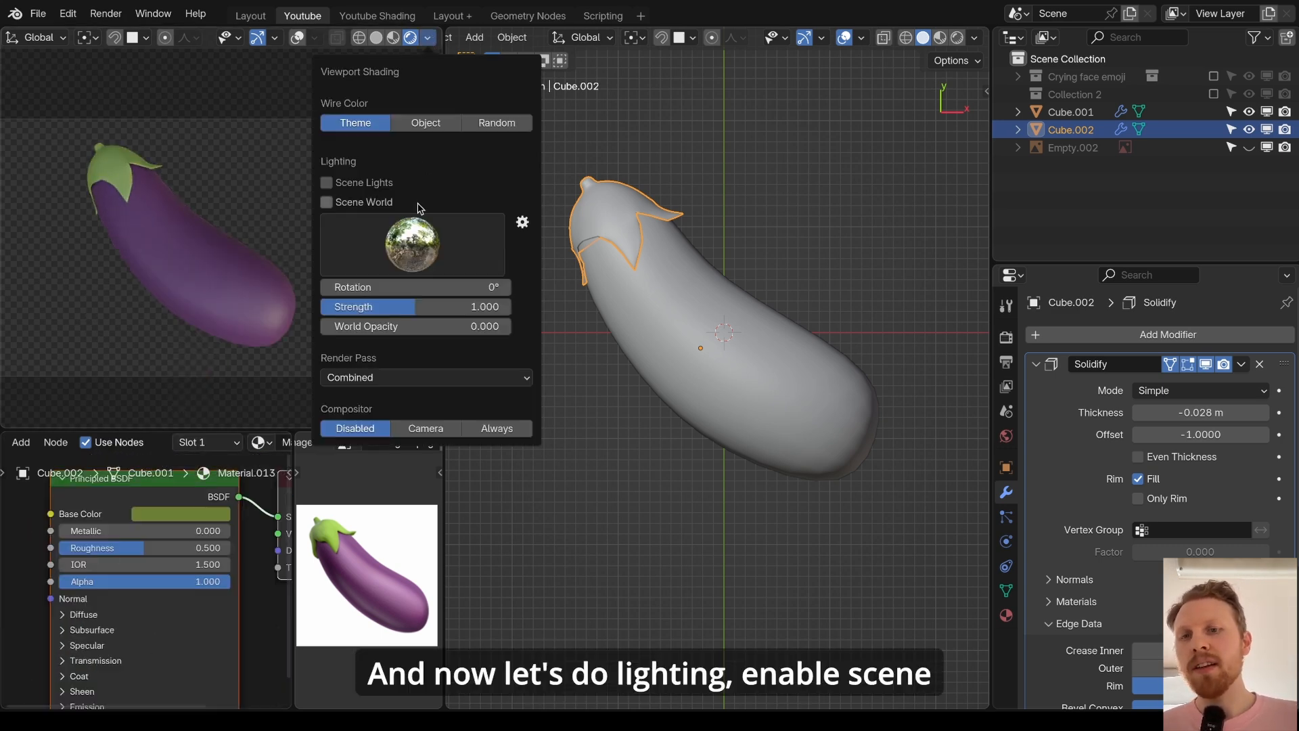
pyautogui.click(348, 204)
pyautogui.moveTo(856, 429); pyautogui.dragTo(839, 305, button='middle')
pyautogui.hotkey('shift', 'a')
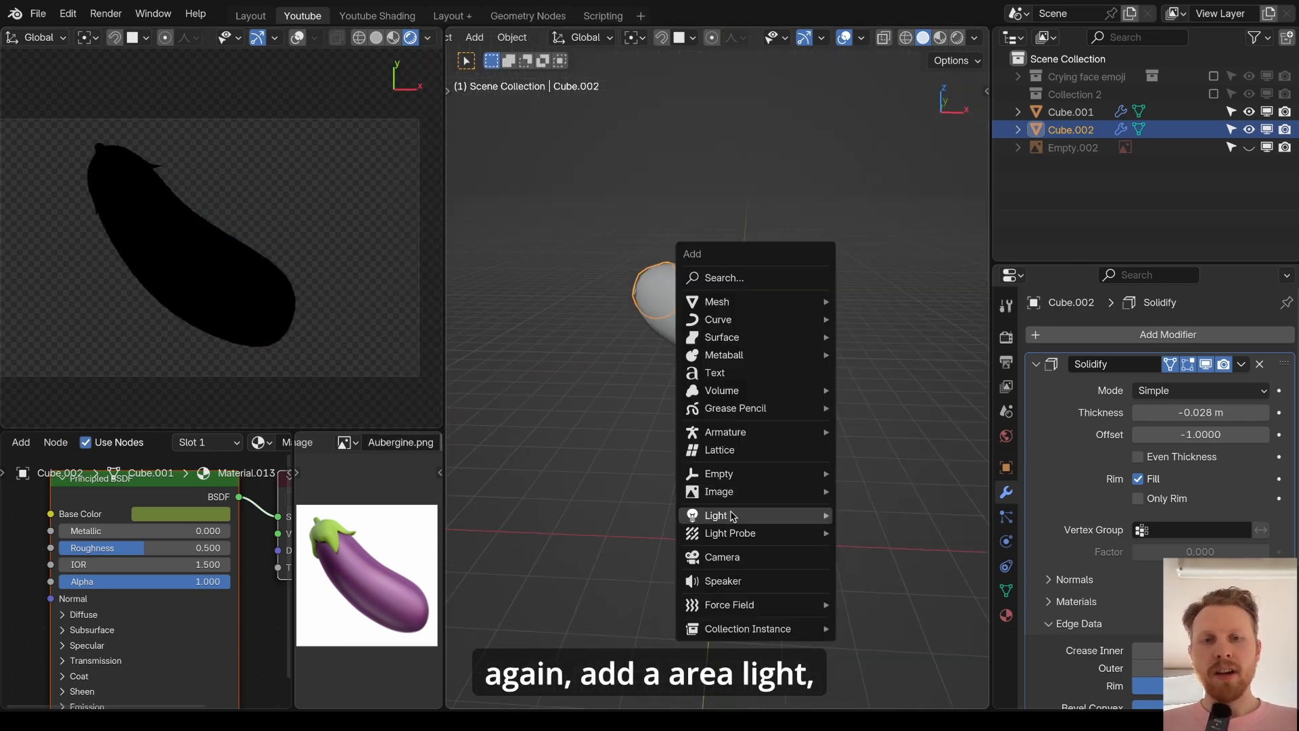
pyautogui.moveTo(733, 517)
pyautogui.click(876, 574)
pyautogui.scroll(-5, 812, 531)
pyautogui.press('g')
pyautogui.press('z')
pyautogui.click(754, 293)
# - Set the area light's power to about 496 W and its size to 7 m
pyautogui.click(1006, 541)
pyautogui.moveTo(1179, 456); pyautogui.dragTo(1249, 455)
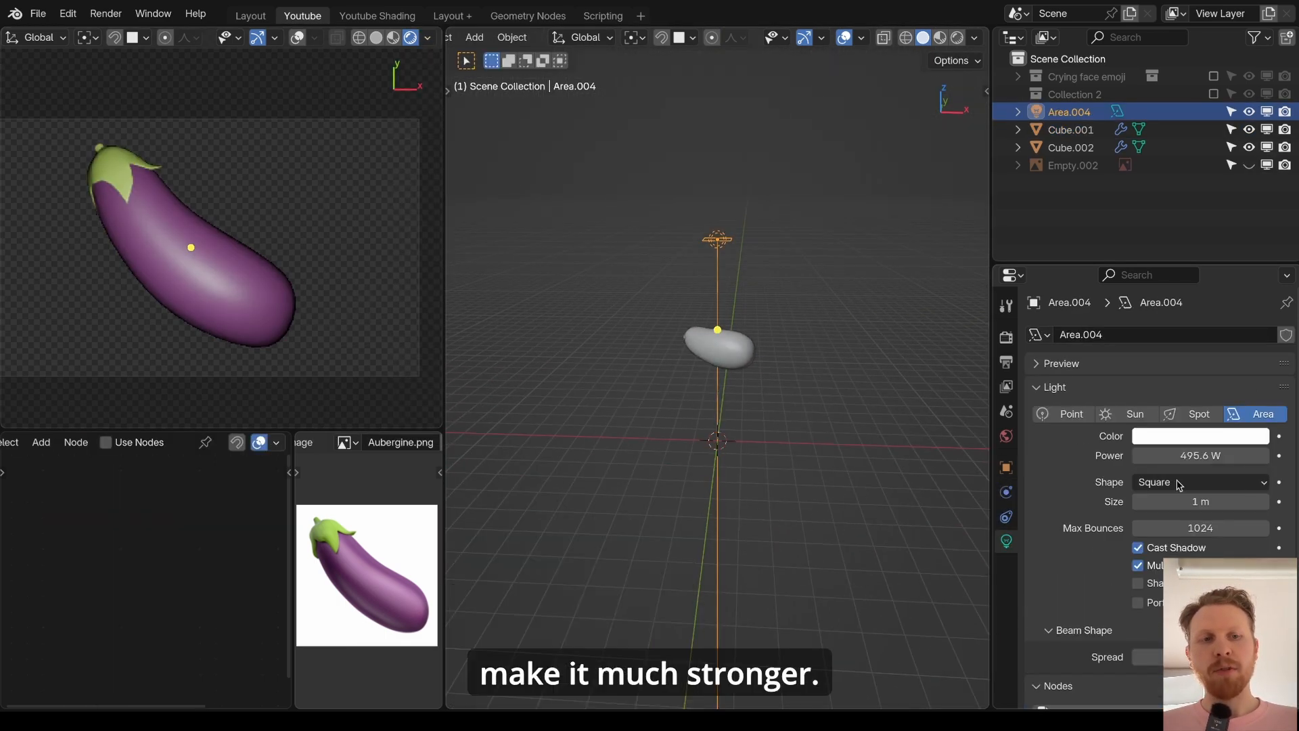
pyautogui.moveTo(1179, 502); pyautogui.dragTo(1287, 501)
# - Narrow the area light along Y and rotate it about -38° around Z to align with the aubergine
pyautogui.moveTo(656, 332); pyautogui.dragTo(652, 453, button='middle')
pyautogui.scroll(-1, 652, 453)
pyautogui.press('s')
pyautogui.press('y')
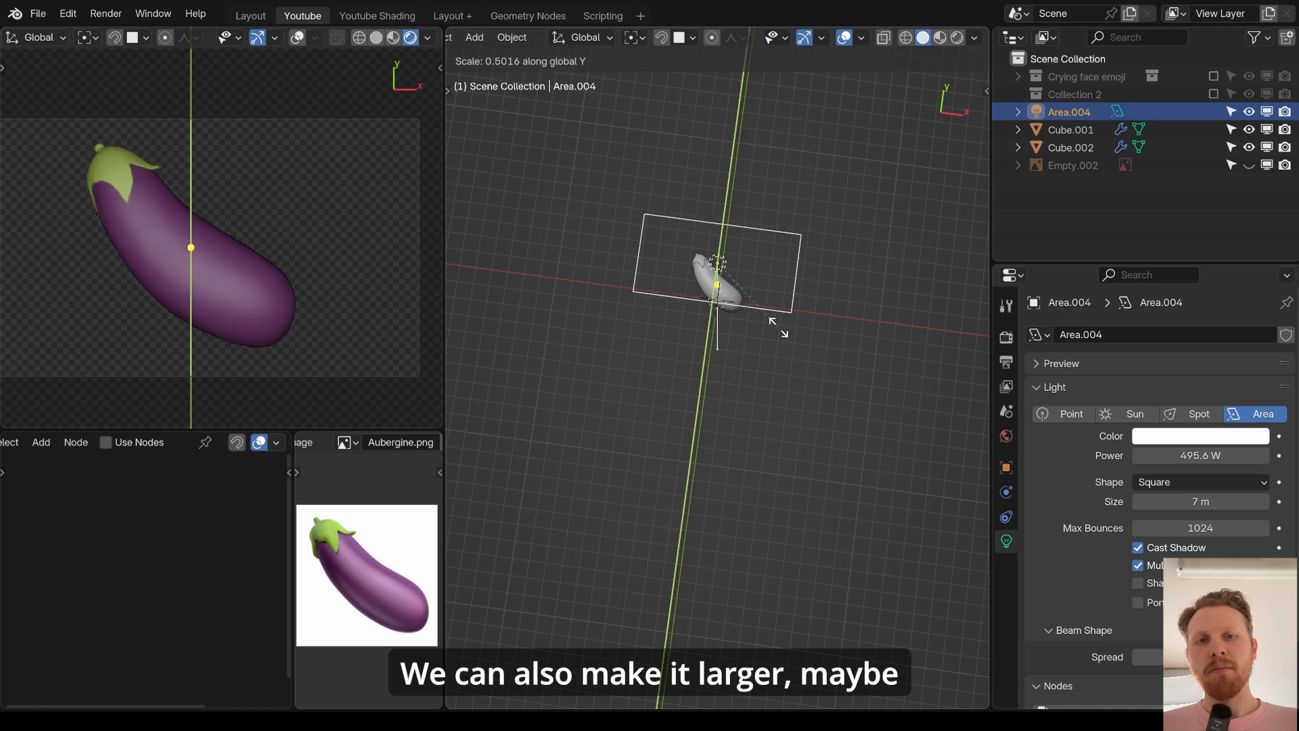
pyautogui.click(812, 262)
pyautogui.press('r')
pyautogui.click(827, 322)
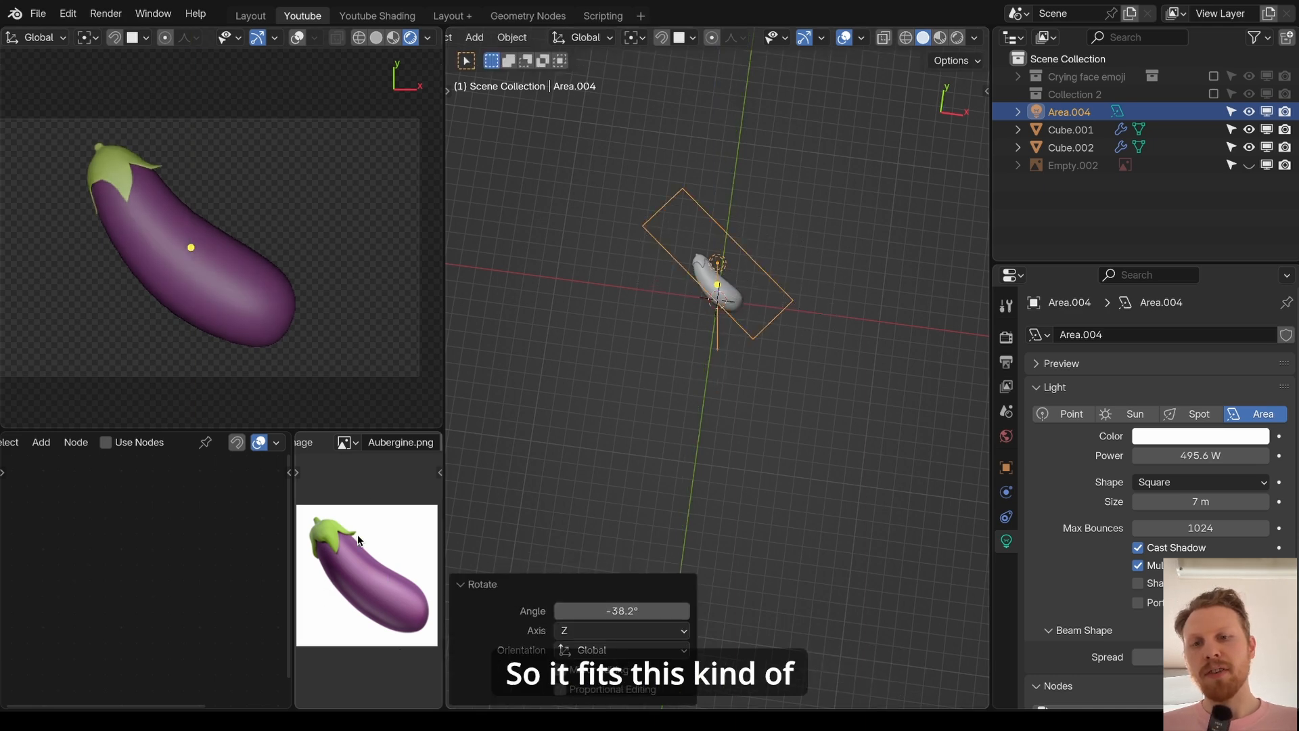
# - Raise the area light's power to 600 W and move it about 0.9 m in X and 1.7 m in Y
pyautogui.press('g')
pyautogui.hotkey('shift', 'z')
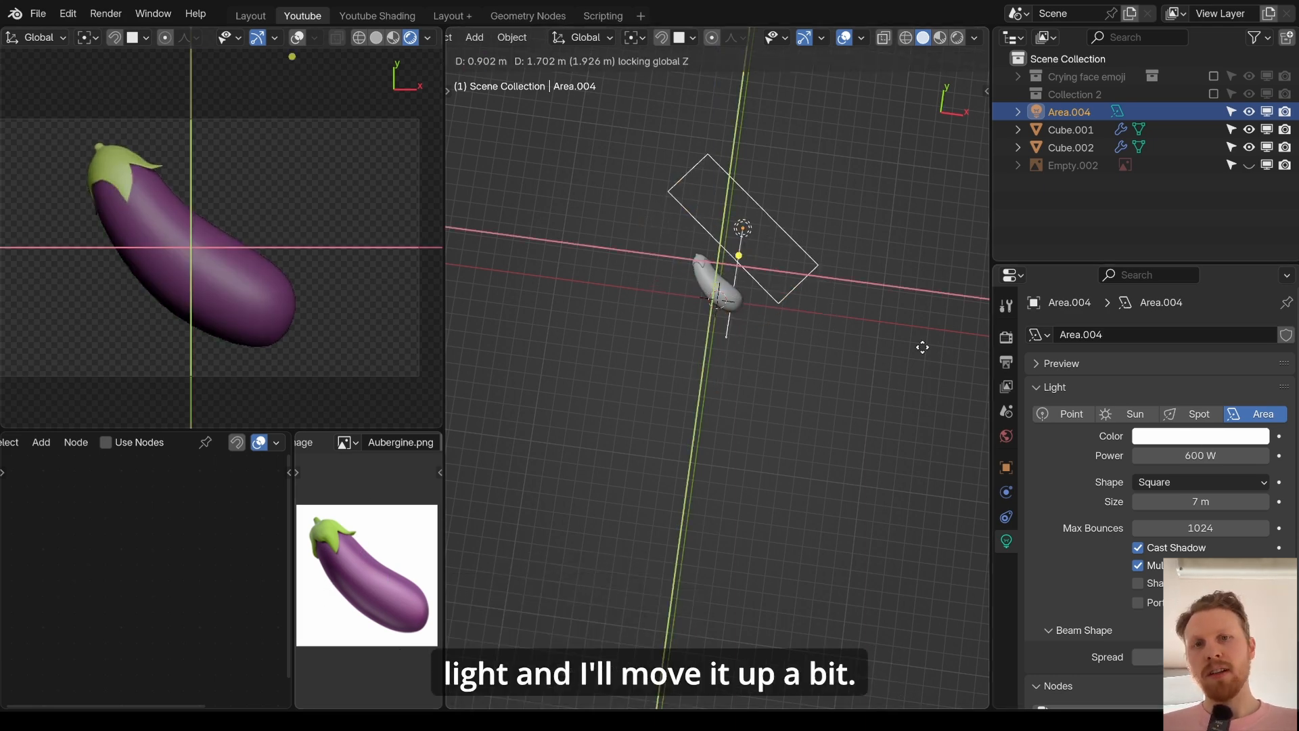
pyautogui.click(923, 347)
pyautogui.scroll(-2, 829, 339)
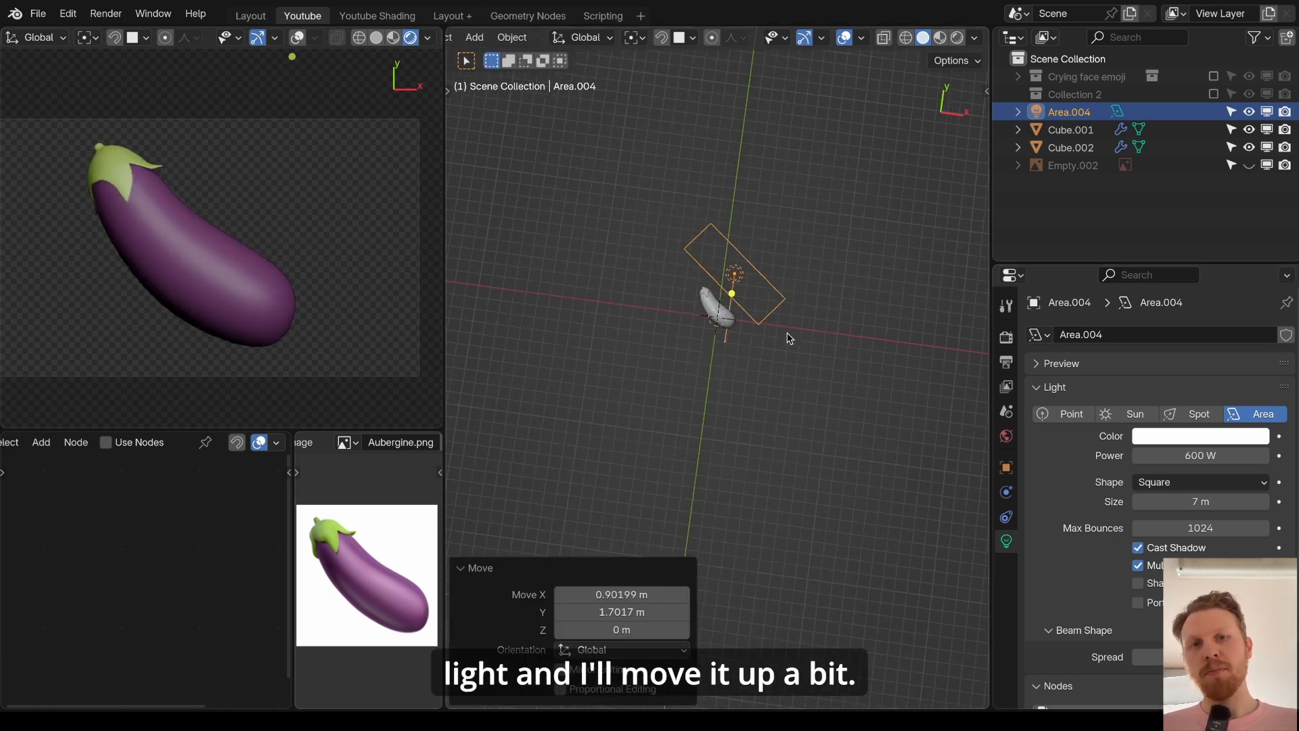
# - Duplicate the area light in place and rotate the copy 180° around X about the 3D cursor, behind the aubergine
pyautogui.moveTo(787, 337); pyautogui.dragTo(782, 237, button='middle')
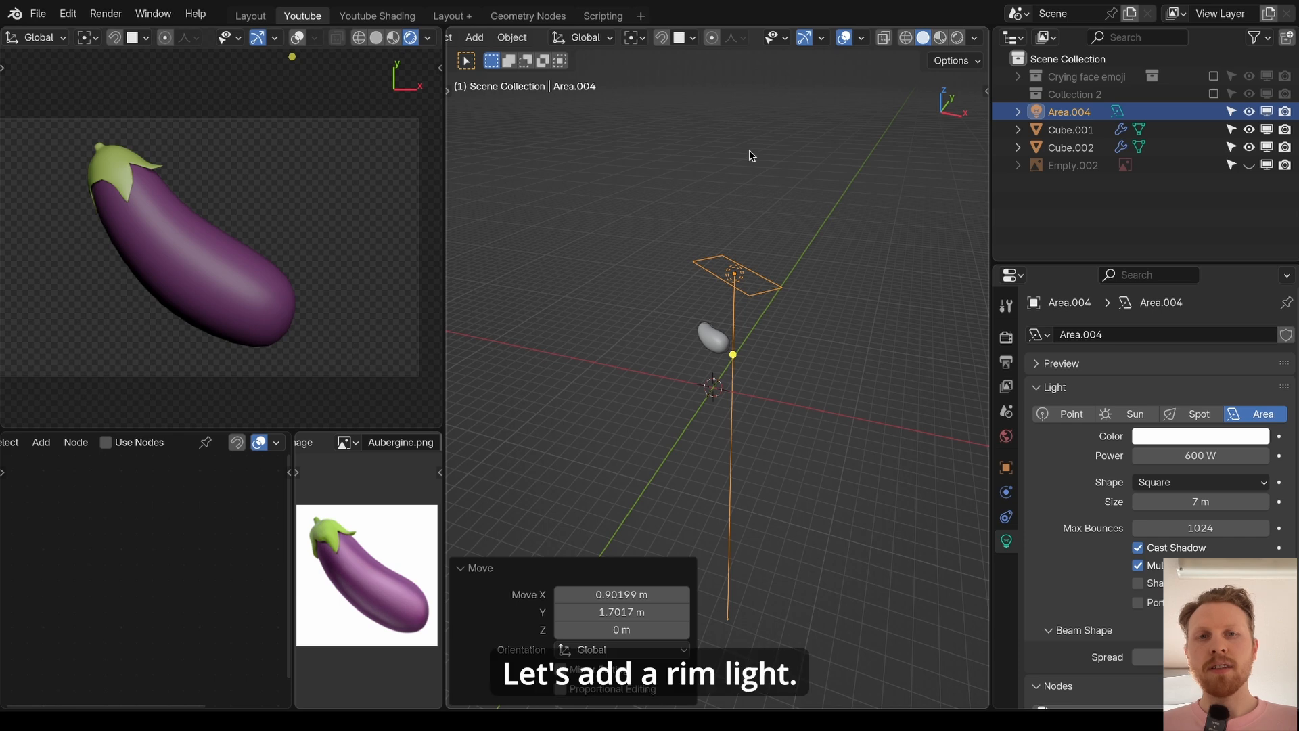
pyautogui.click(634, 37)
pyautogui.click(655, 101)
pyautogui.hotkey('shift', 'd')
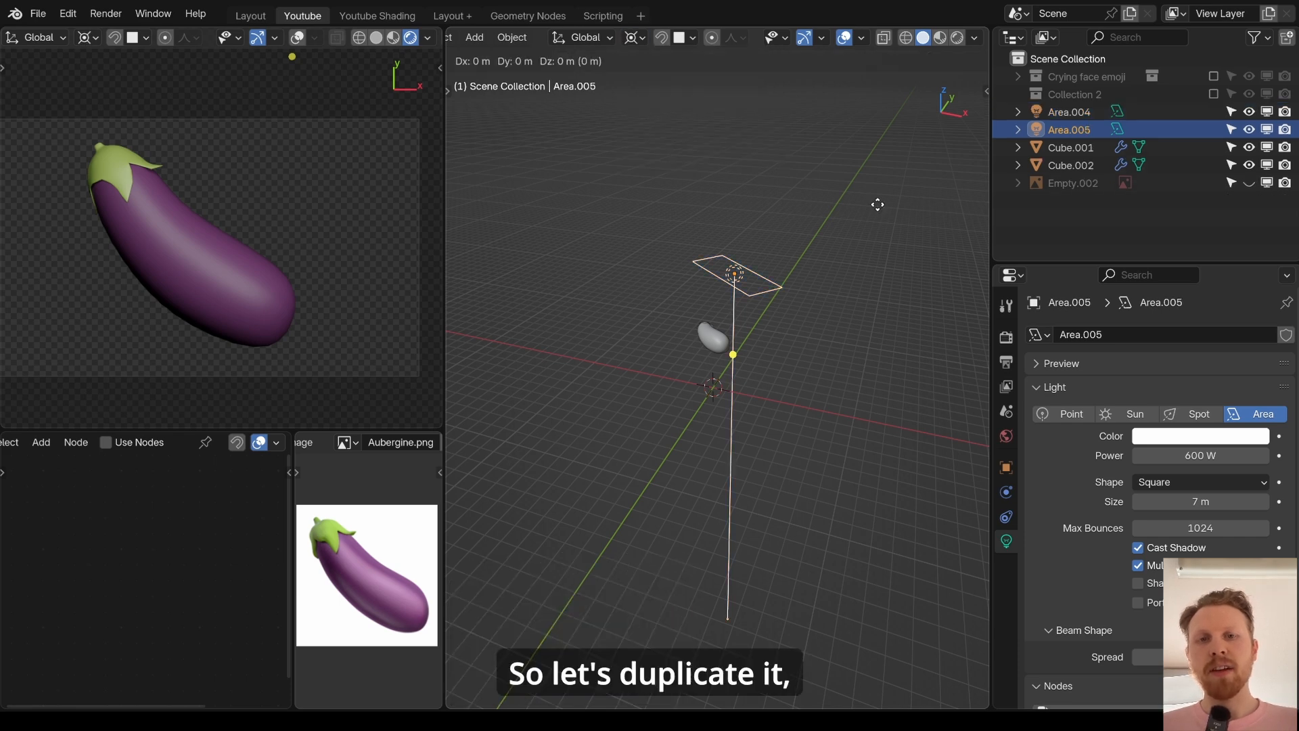
pyautogui.press('Escape')
pyautogui.click(634, 37)
pyautogui.click(674, 107)
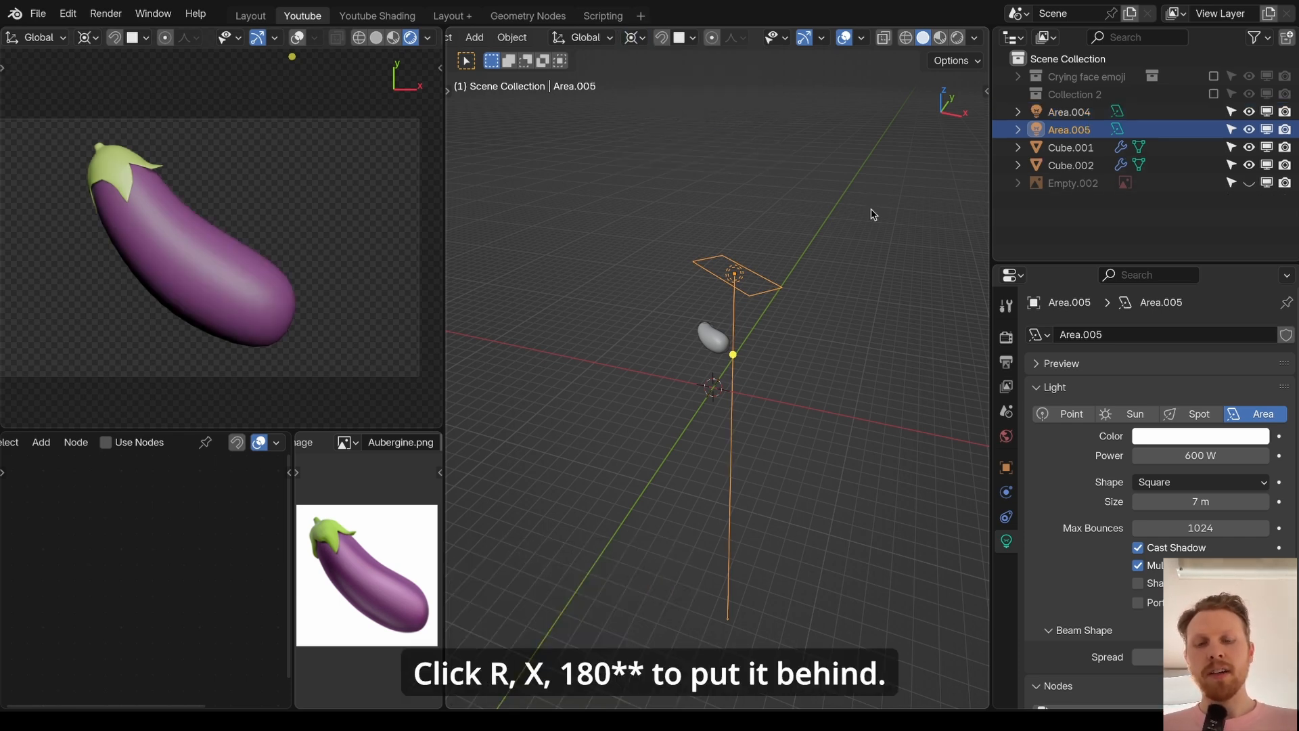
pyautogui.write('rx180')
pyautogui.press('Return')
pyautogui.moveTo(660, 400); pyautogui.dragTo(775, 363, button='middle')
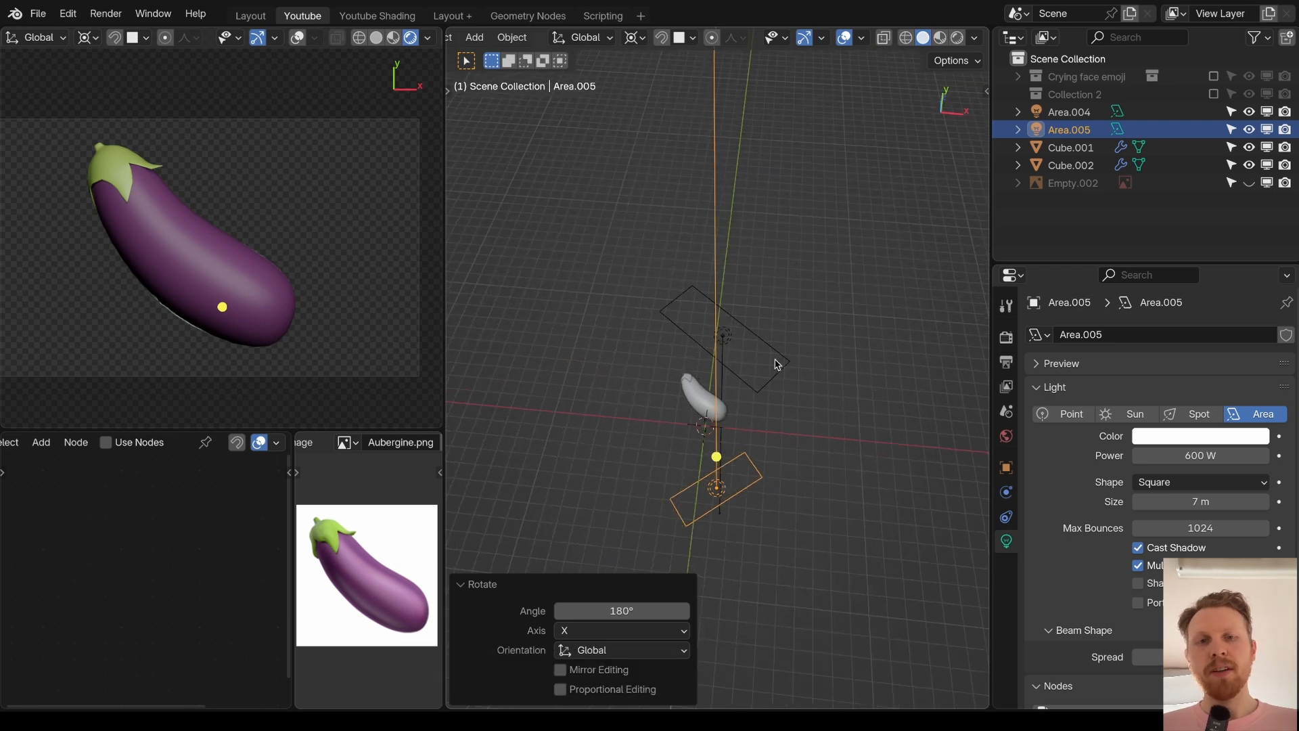
# - Increase the duplicated rim light's size to 13.6 m and scale it along its local Y axis
pyautogui.press('KP_7')
pyautogui.moveTo(1201, 502); pyautogui.dragTo(1259, 502)
pyautogui.press('s')
pyautogui.press('y')
pyautogui.press('y')
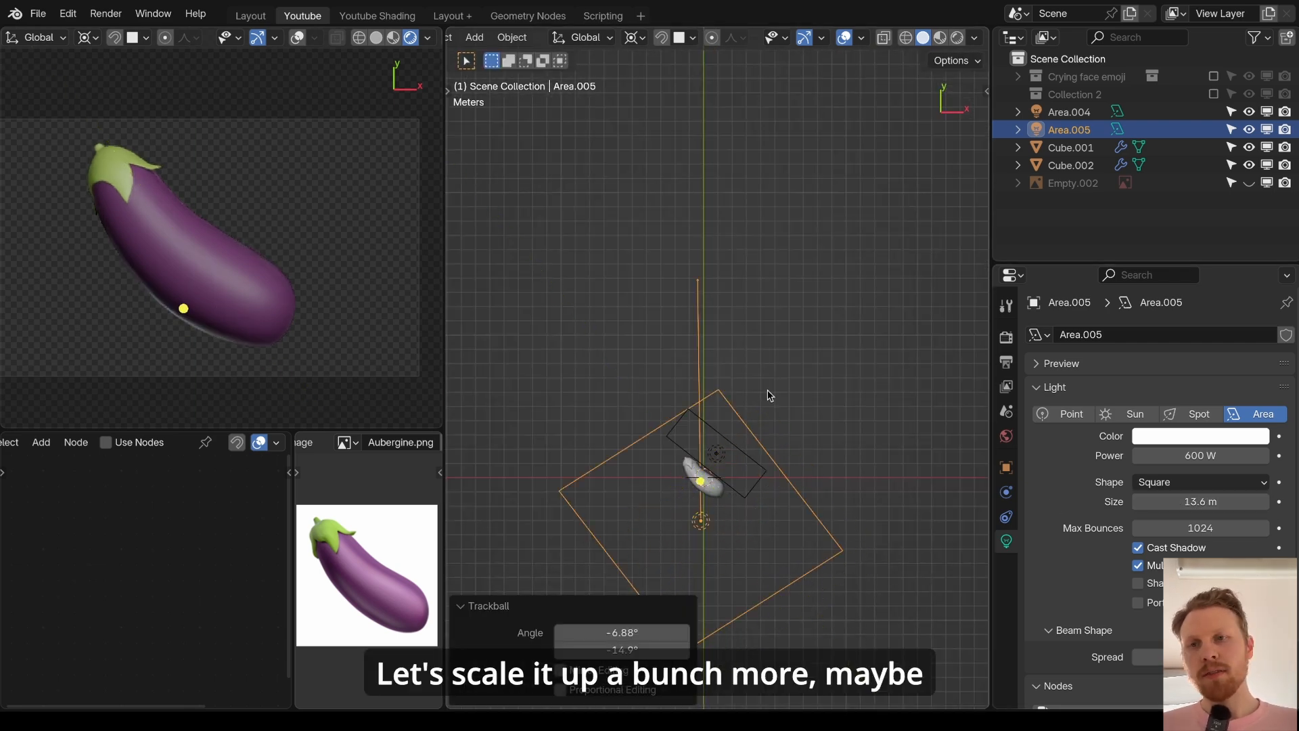
# - Tilt the rim light with a free trackball rotation and set its power to 400 W
pyautogui.press('r')
pyautogui.press('r')
pyautogui.click(766, 394)
pyautogui.moveTo(1201, 456); pyautogui.dragTo(1218, 456)
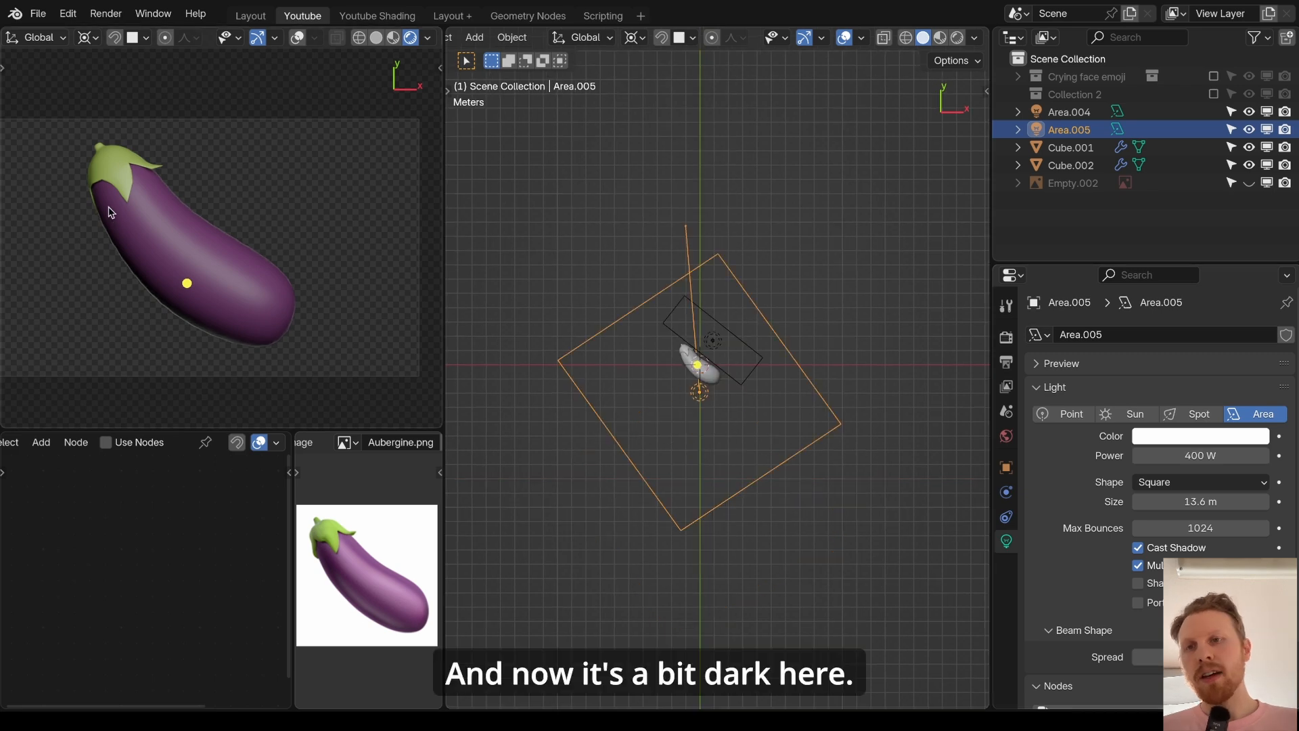
# - Add a plane as a reflector and scale it up by about 8.48
pyautogui.hotkey('shift', 'a')
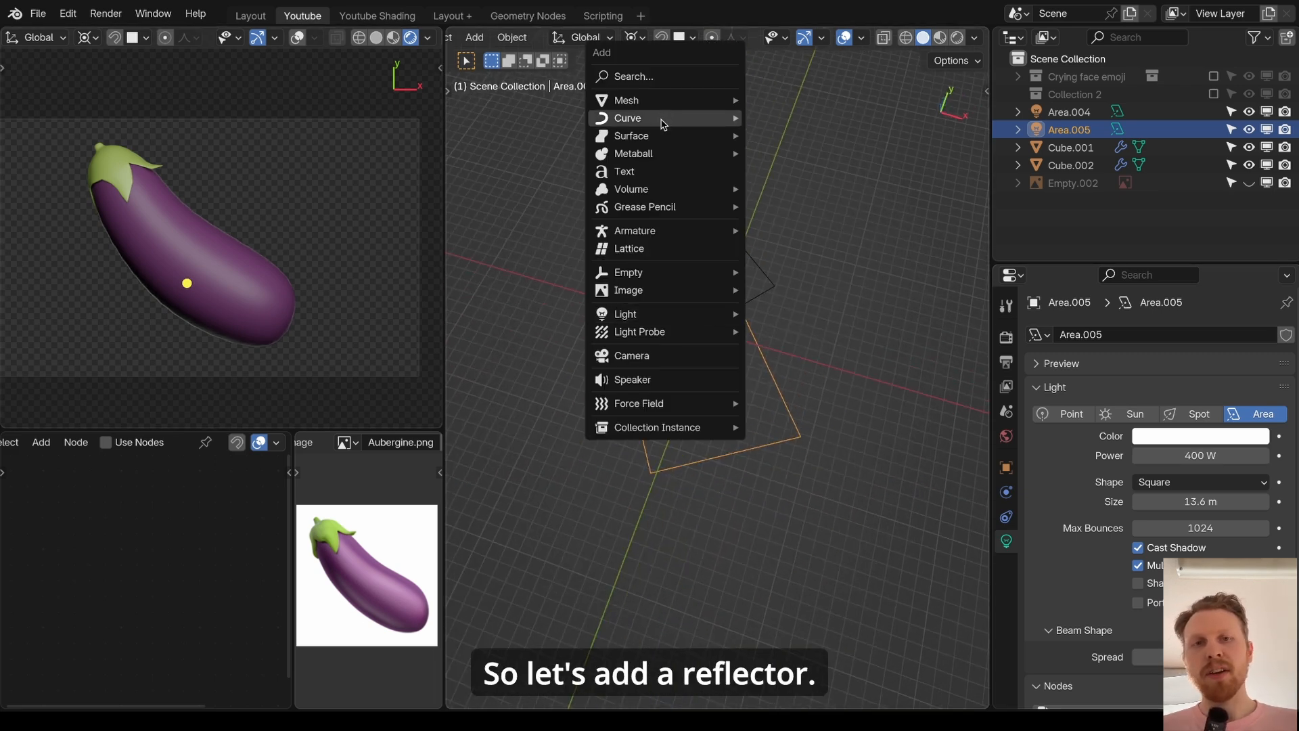
pyautogui.moveTo(670, 100)
pyautogui.click(778, 99)
pyautogui.press('s')
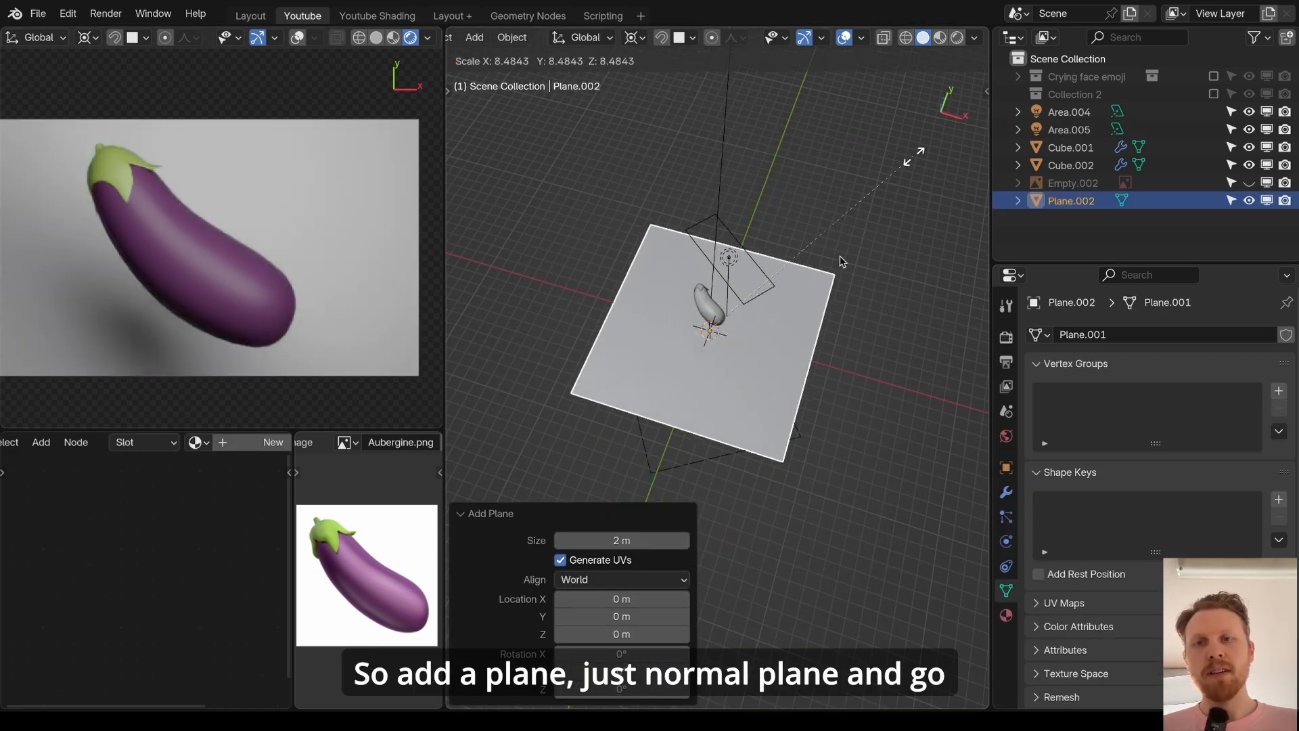
pyautogui.click(841, 261)
# - Disable Camera in the reflector plane's ray visibility settings
pyautogui.click(1006, 337)
pyautogui.click(1006, 467)
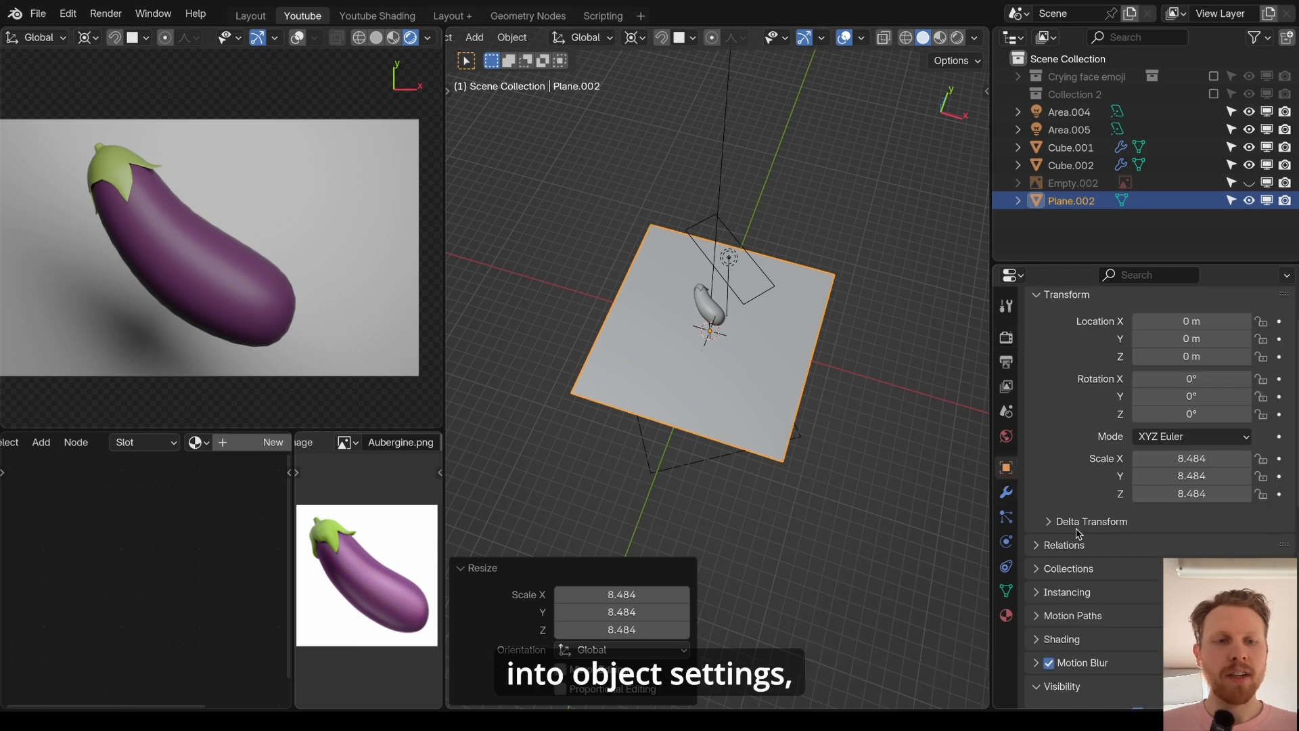
pyautogui.scroll(-6, 1097, 534)
pyautogui.scroll(-2, 1158, 596)
pyautogui.click(1145, 560)
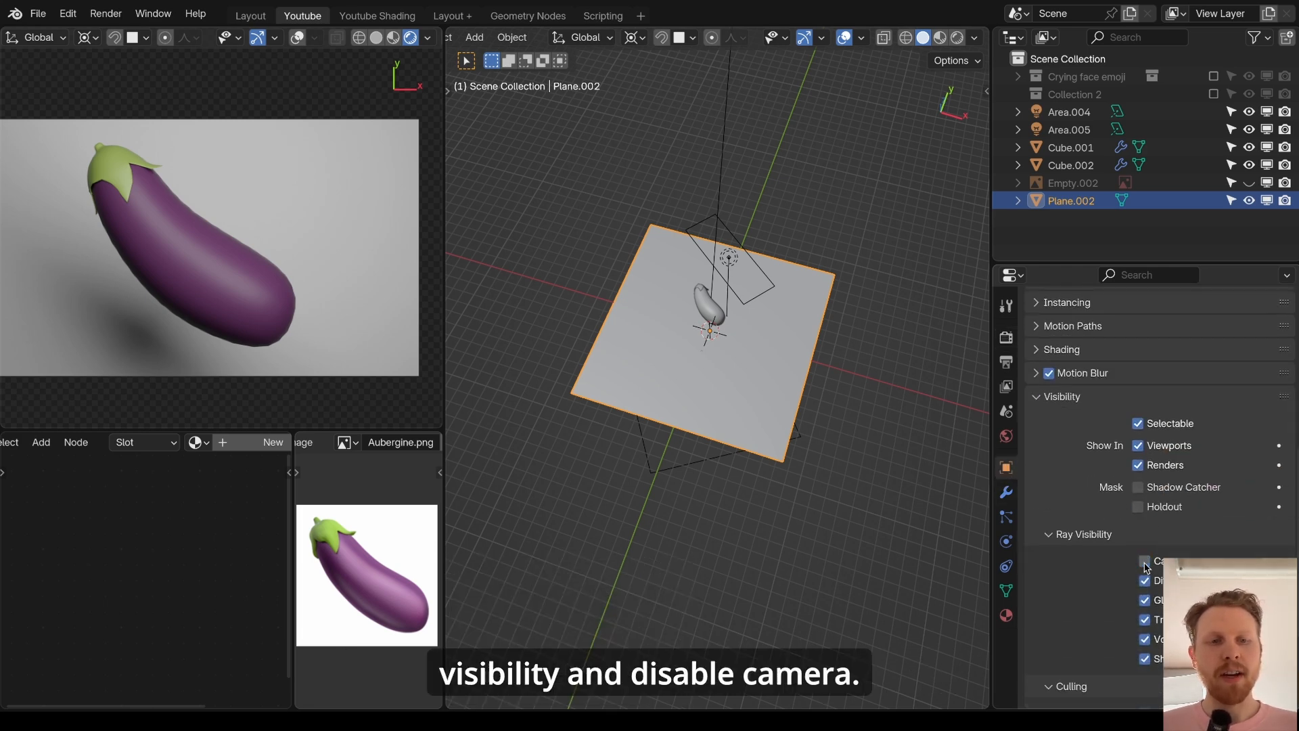
# - Stand the reflector plane upright by rotating it 90° around X, and turn it about -28° around Z
pyautogui.write('rx90')
pyautogui.press('Return')
pyautogui.press('r')
pyautogui.press('z')
pyautogui.click(827, 325)
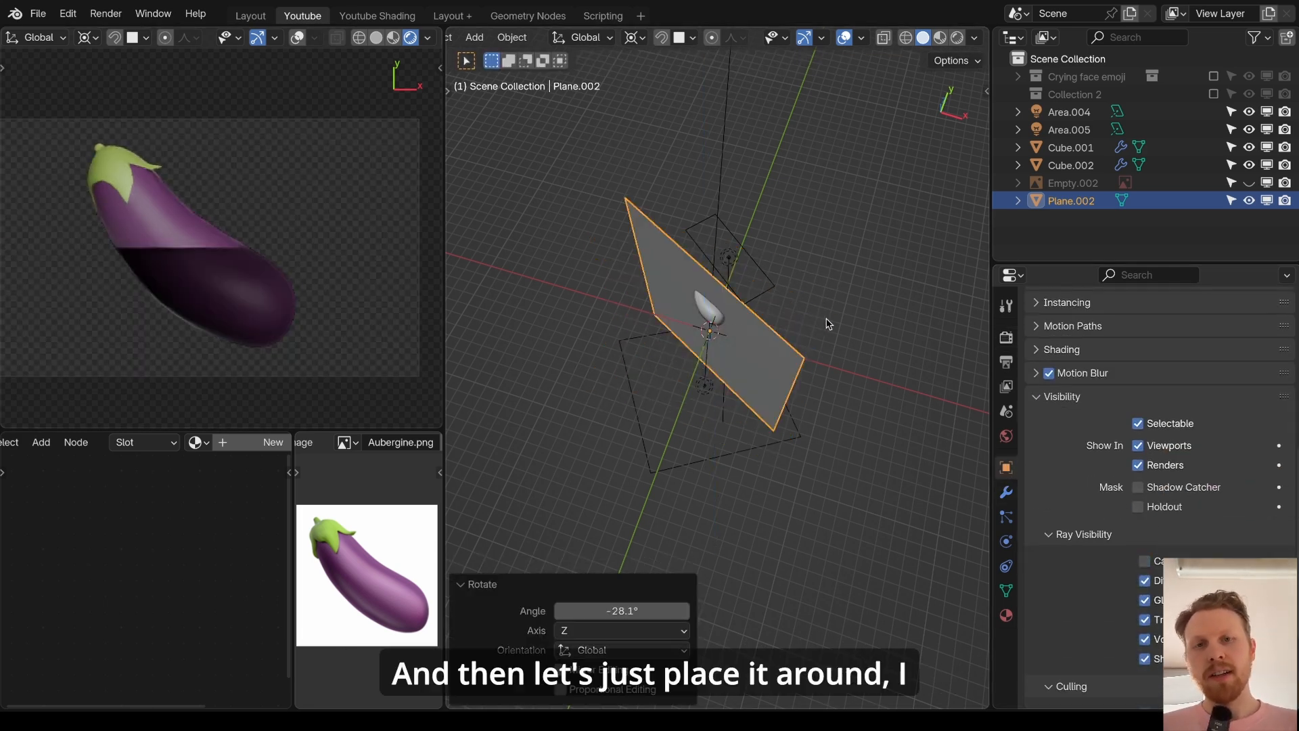
# - Place the reflector beside the aubergine with horizontal moves of about -2.79, -2.78 m and -0.98, -0.56 m in X and Y, adjusting its Z rotation
pyautogui.press('g')
pyautogui.hotkey('shift', 'z')
pyautogui.click(772, 333)
pyautogui.press('r')
pyautogui.press('z')
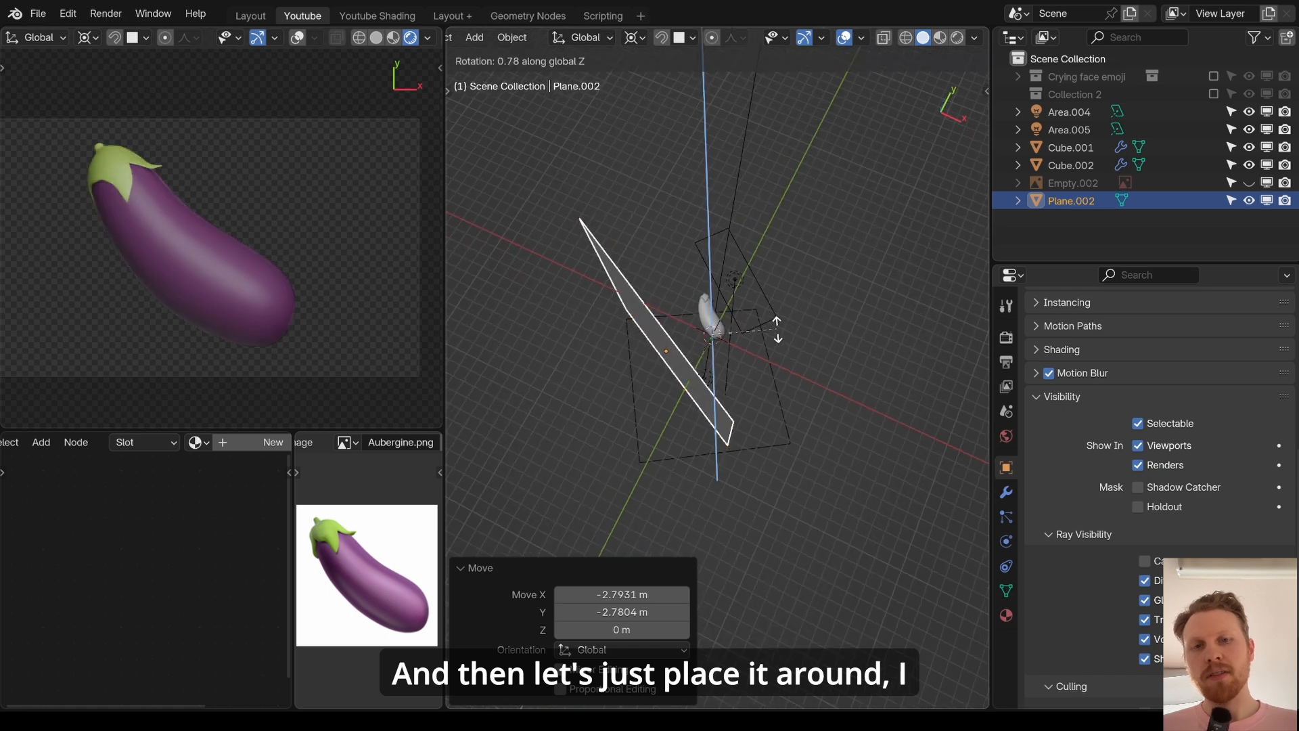
pyautogui.click(878, 319)
pyautogui.hotkey('ctrl', 'z')
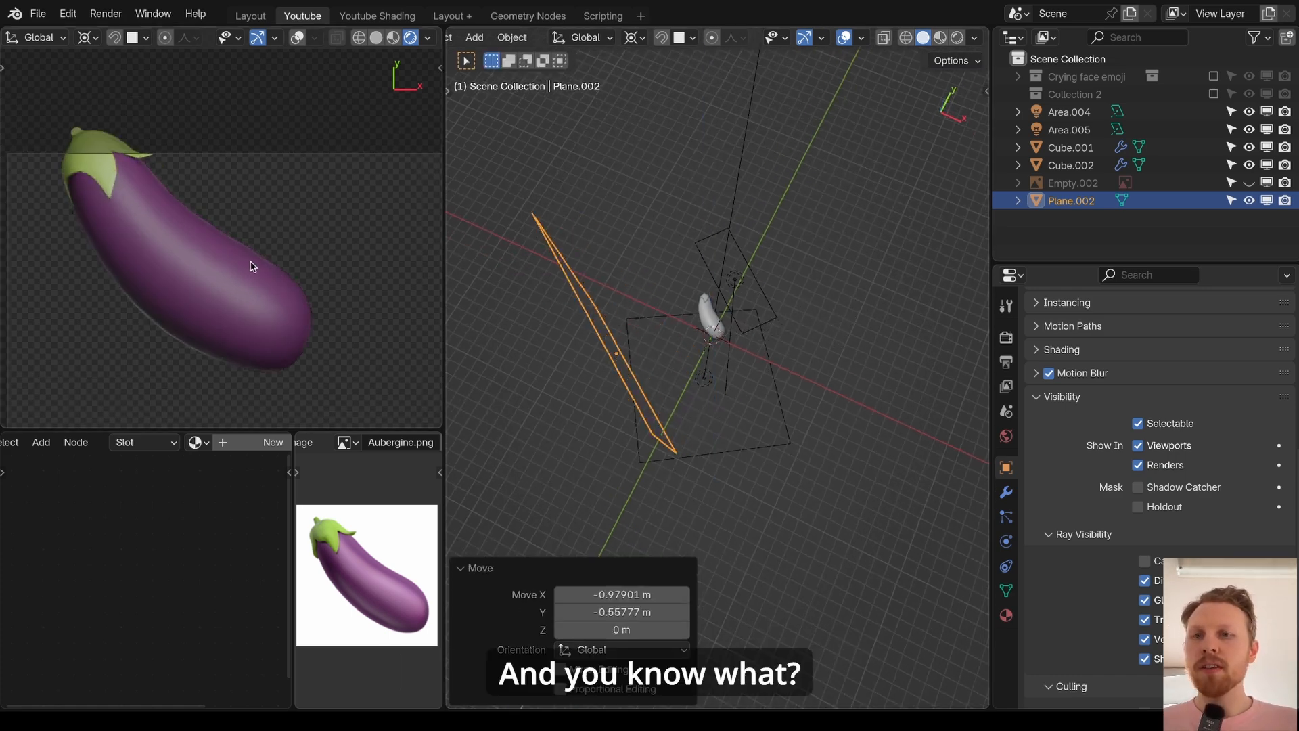
# - Thicken the aubergine's leafy cap by adjusting the Thickness of its Solidify modifier
pyautogui.scroll(4, 176, 169)
pyautogui.scroll(4, 688, 324)
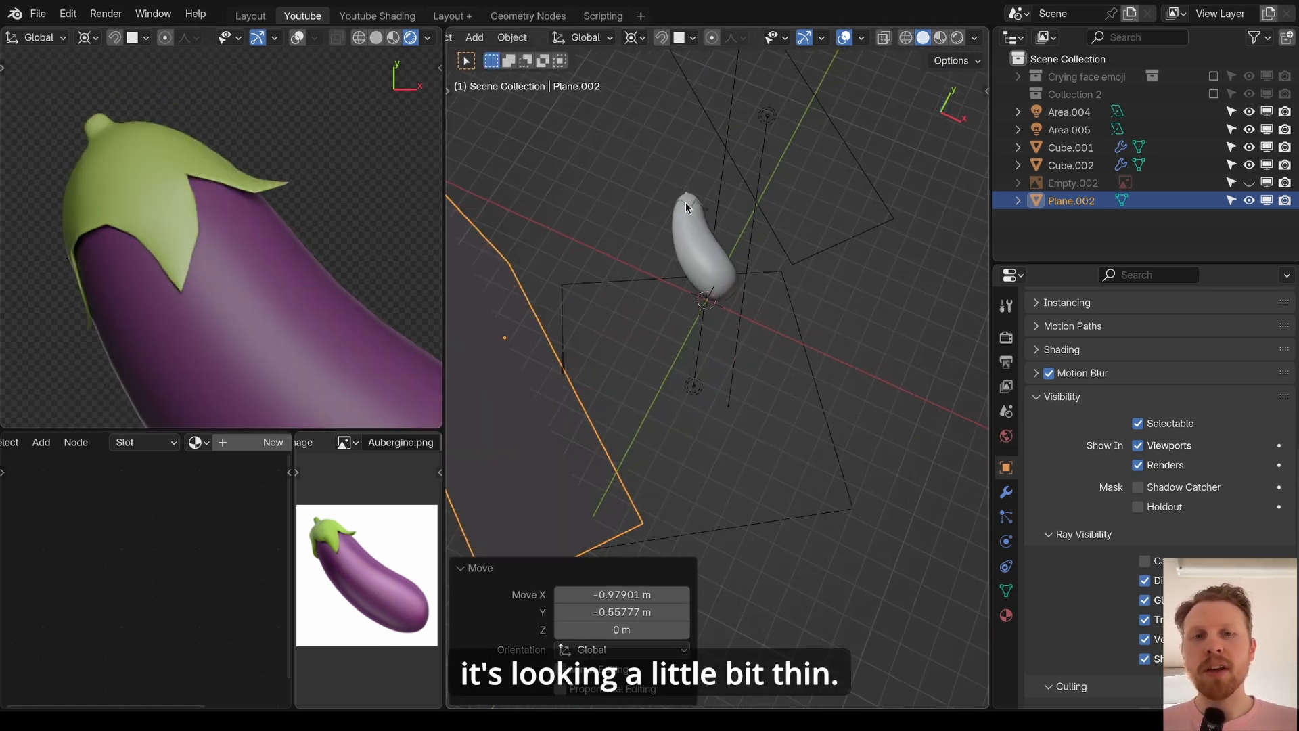
pyautogui.click(685, 201)
pyautogui.scroll(3, 687, 203)
pyautogui.moveTo(686, 203); pyautogui.dragTo(704, 237, button='middle')
pyautogui.click(1006, 492)
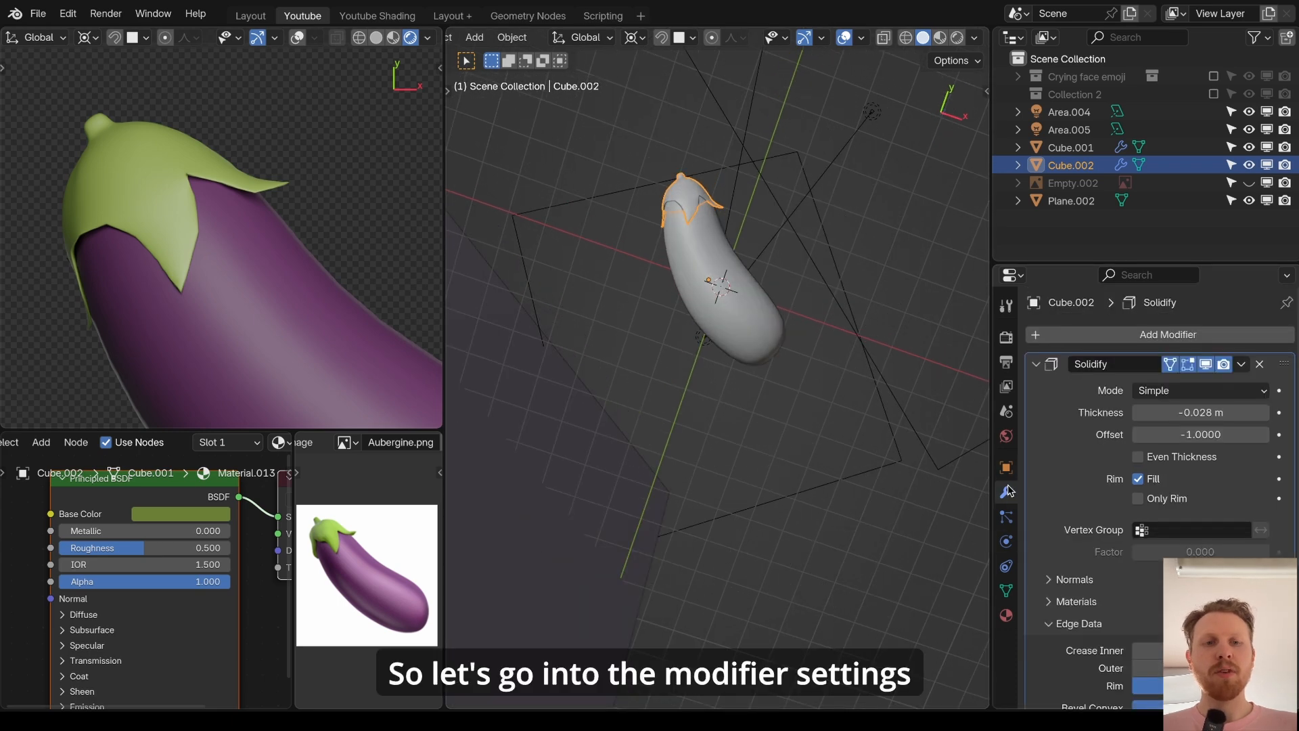
pyautogui.moveTo(1202, 413)
pyautogui.mouseDown()
pyautogui.moveTo(1154, 413)
pyautogui.moveTo(1181, 413)
pyautogui.mouseUp()
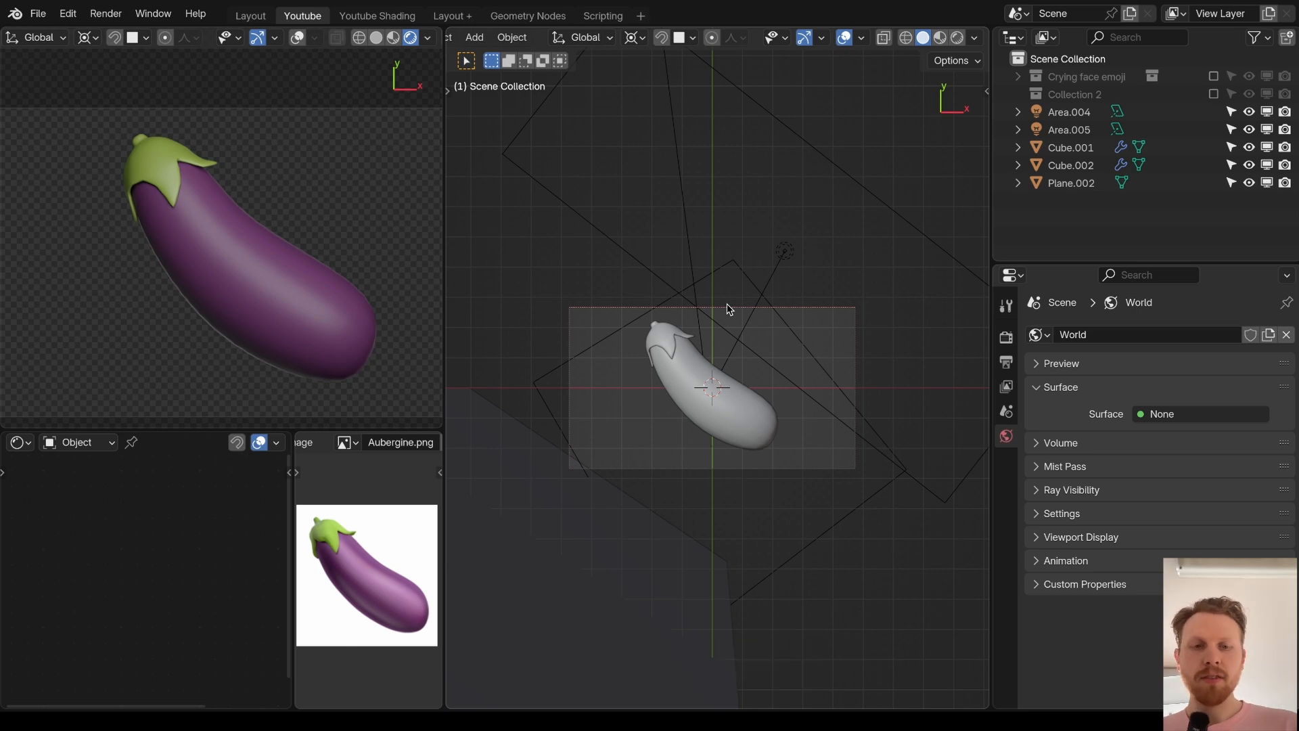
# - Render the final image of the aubergine
pyautogui.press('F12')
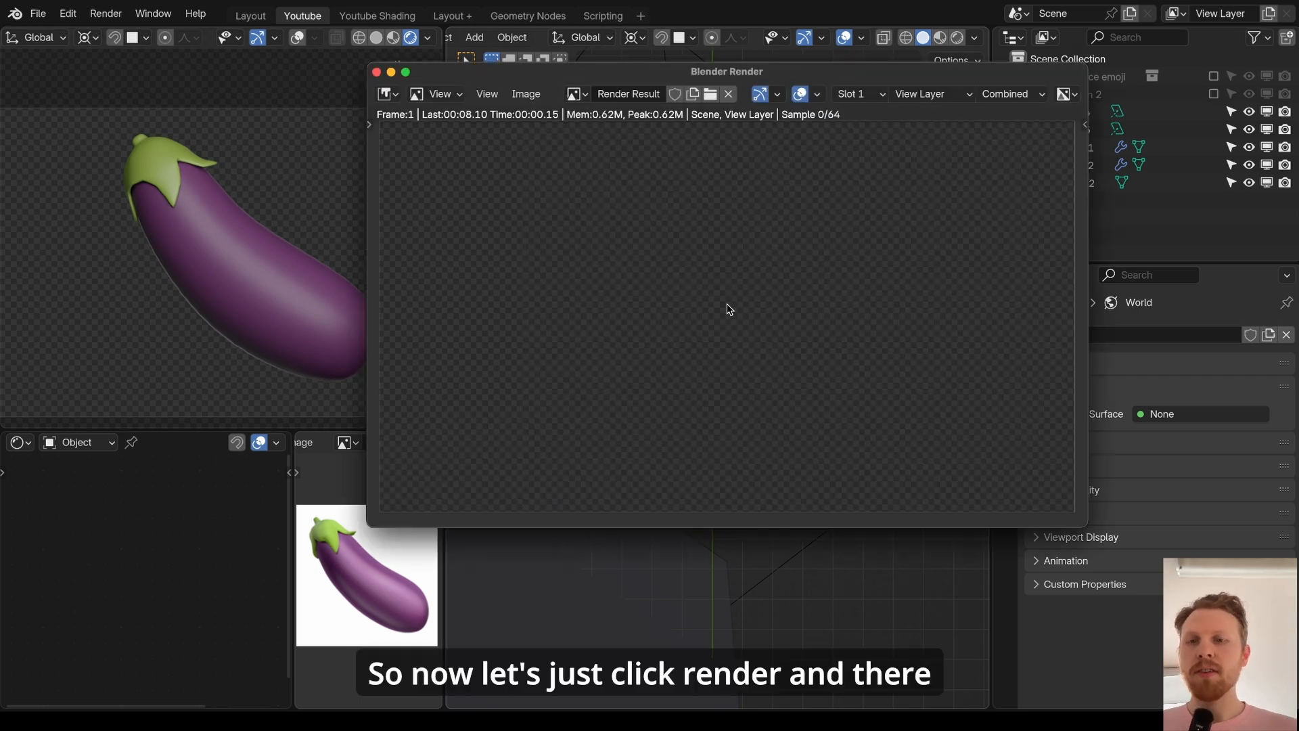